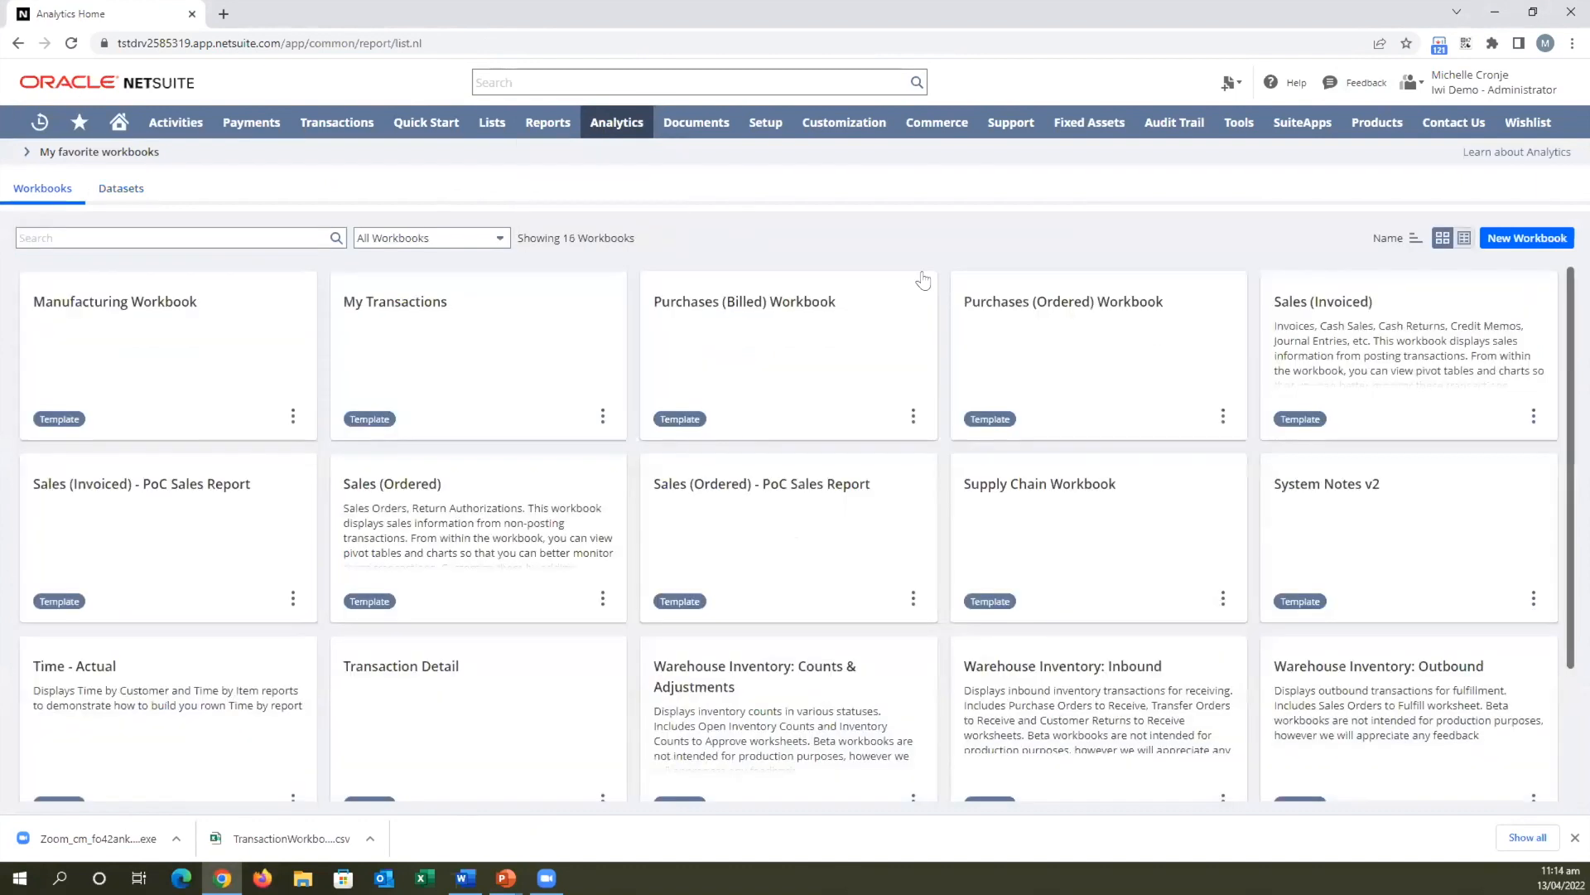
Start creating a new dataset from the list of analytics datasets.
left_click(123, 189)
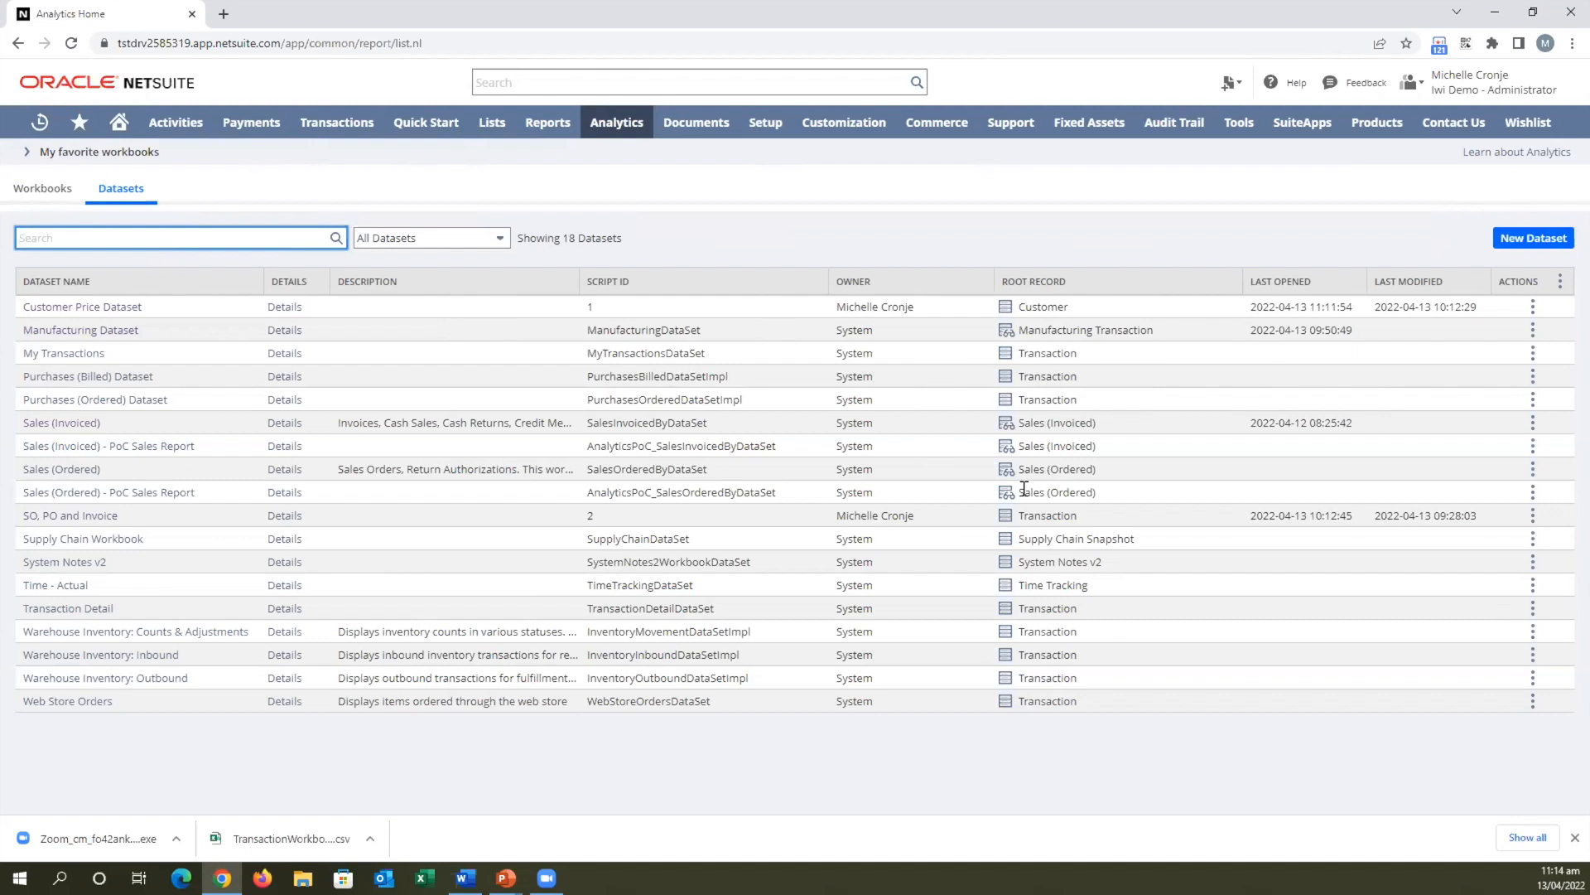
left_click(1539, 238)
left_click(1538, 238)
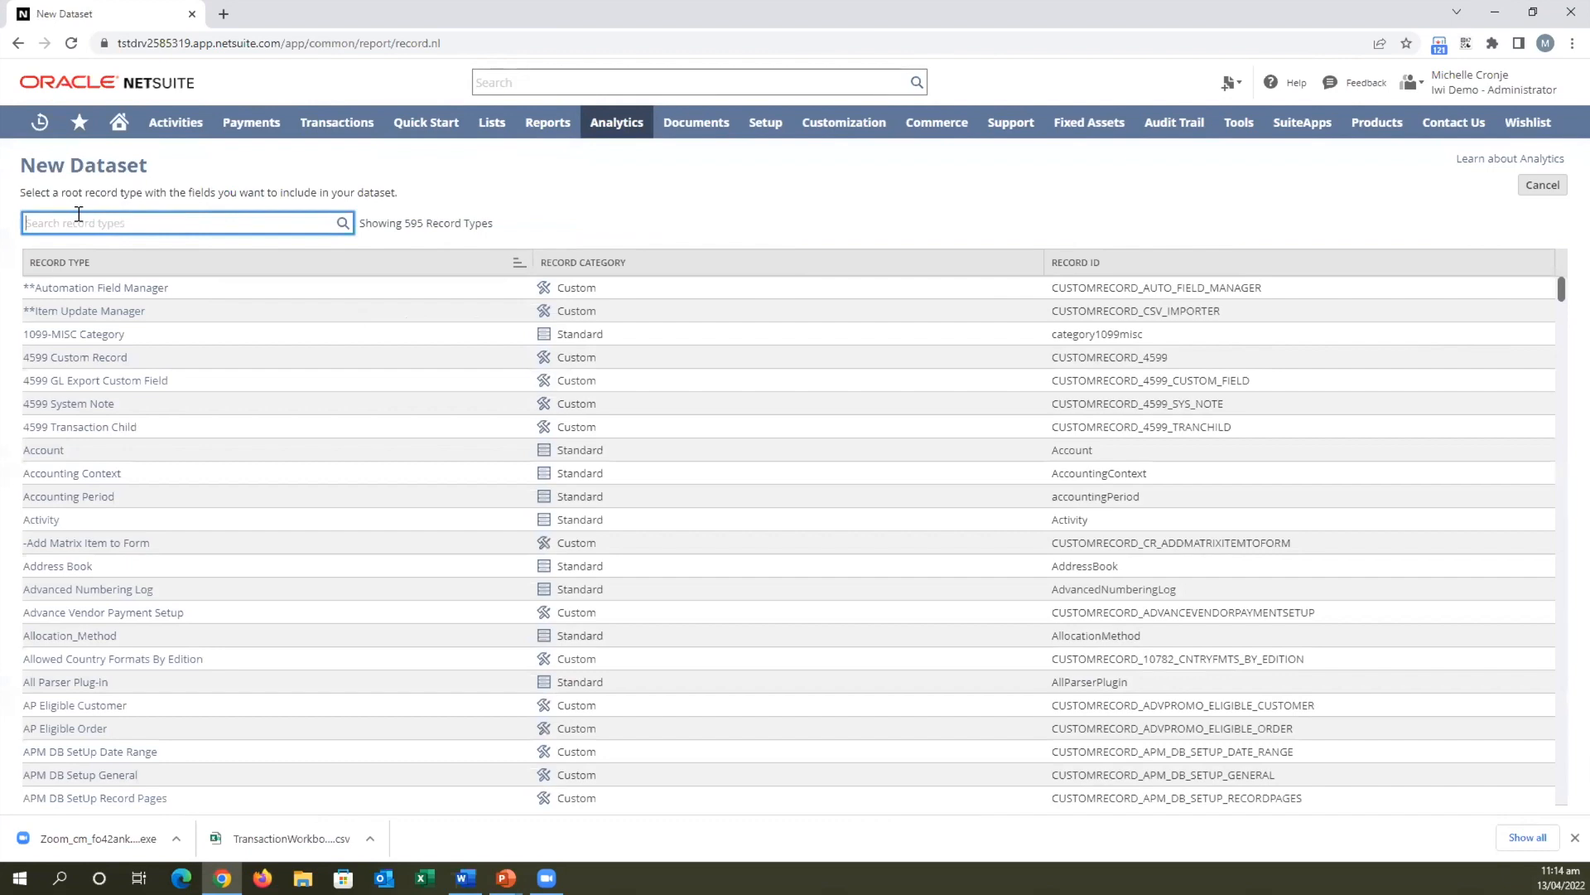
type("Customer")
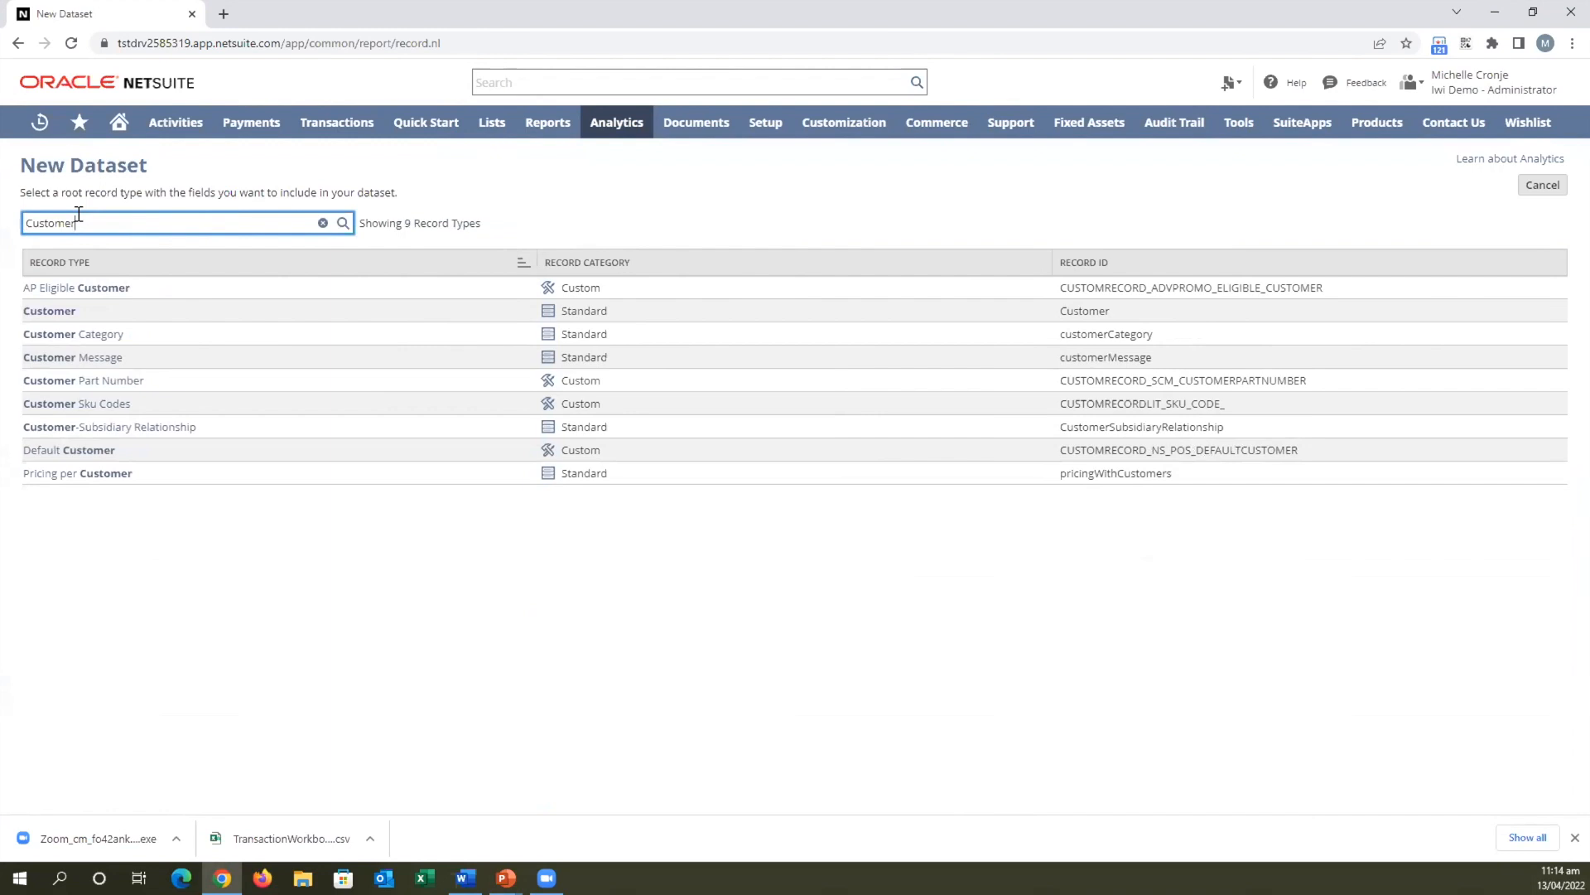
key("ctrl+a")
key("BackSpace")
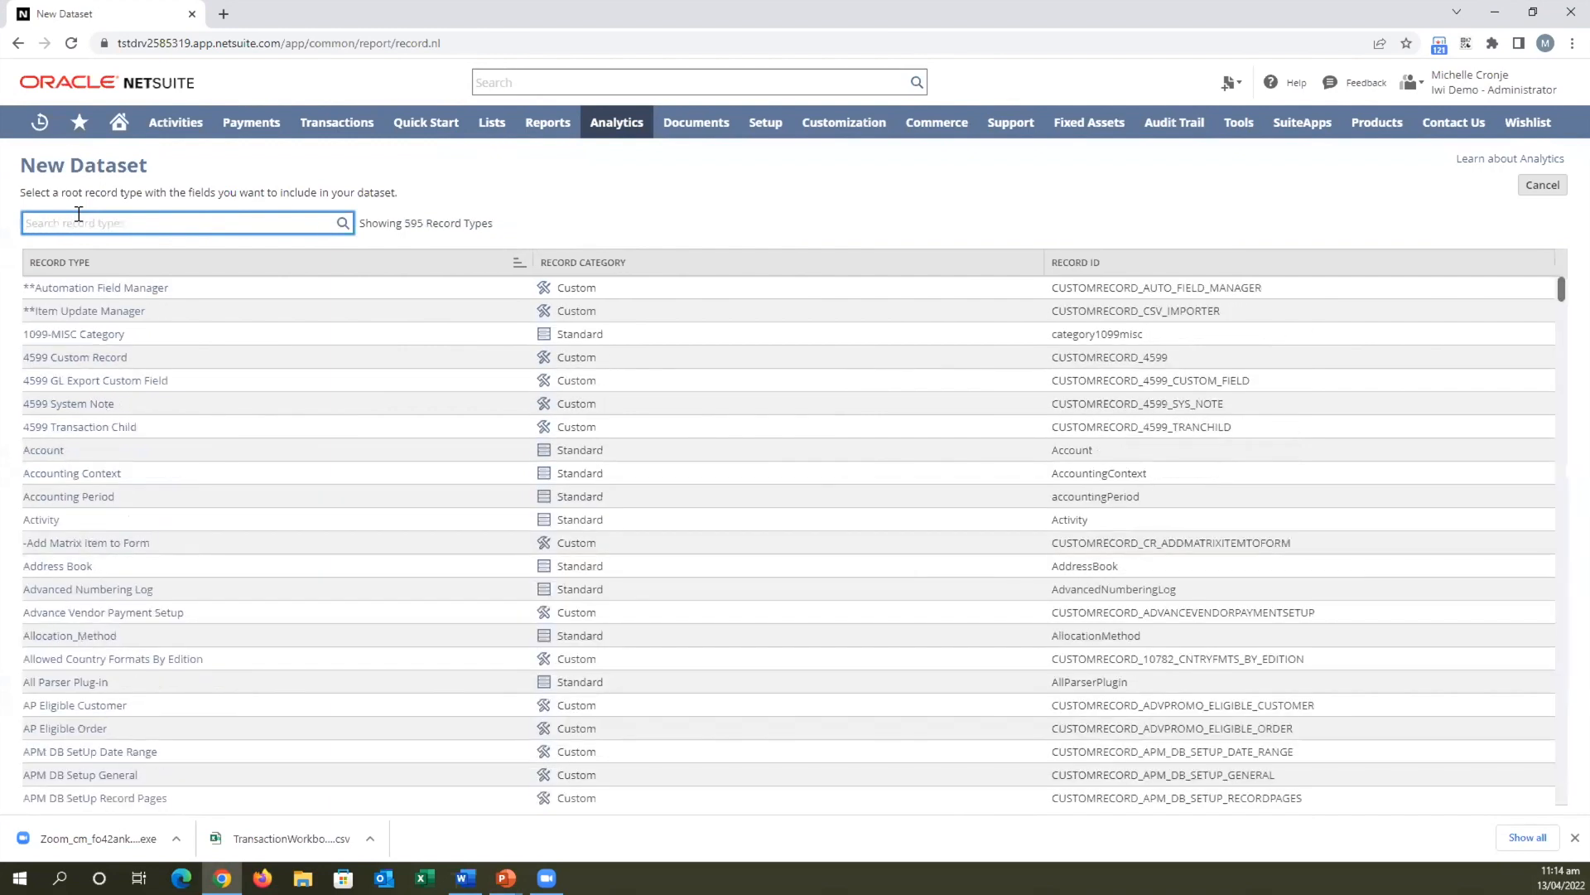
scroll(207, 385, "down", 8)
scroll(207, 385, "down", 15)
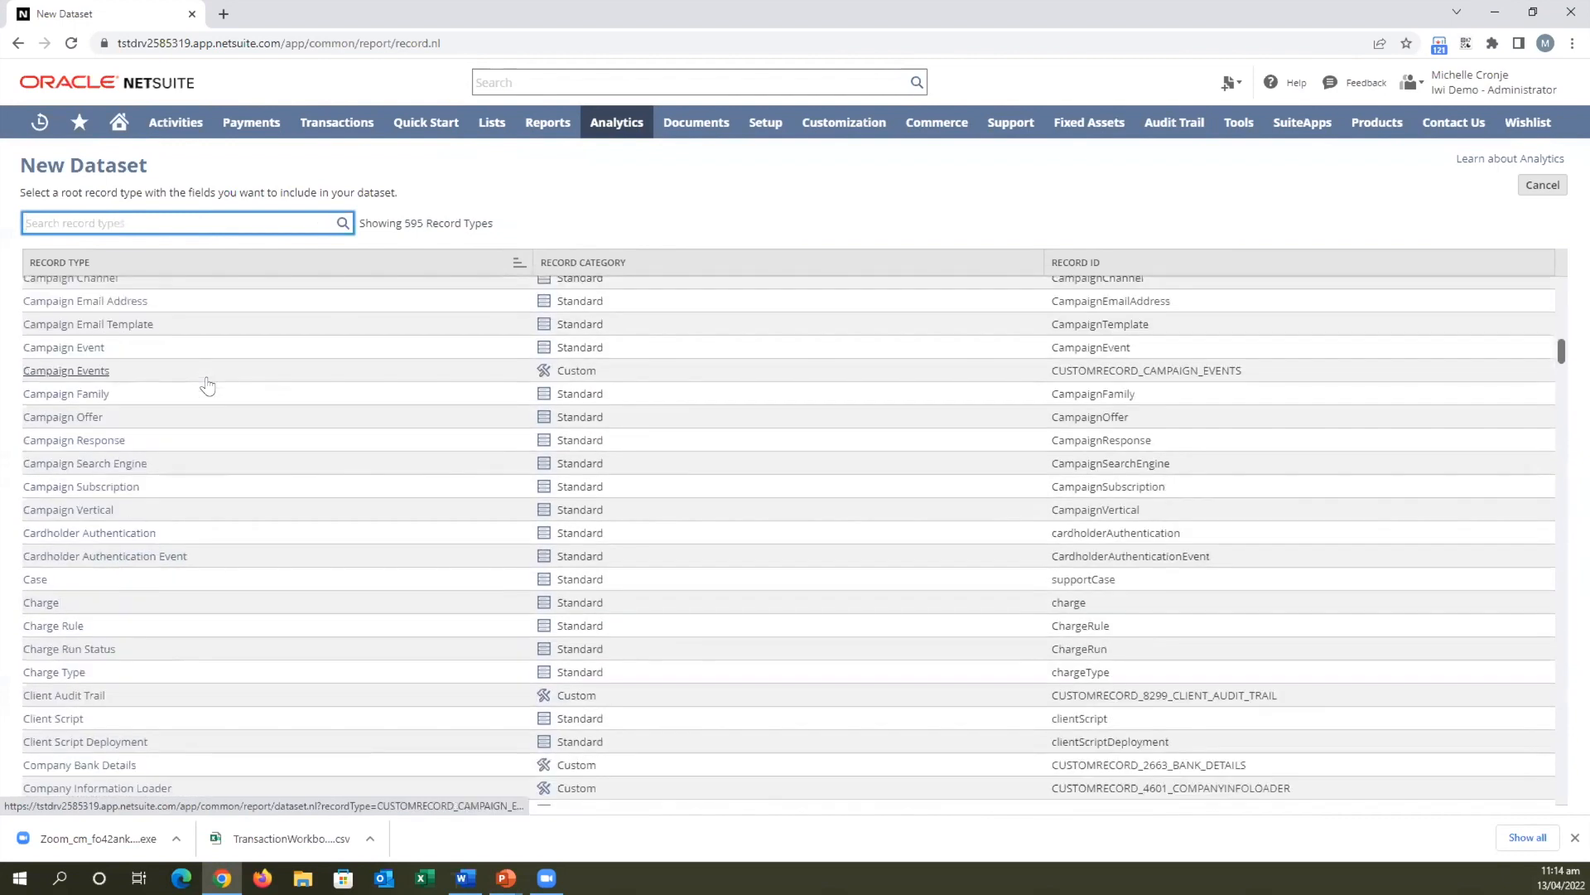
scroll(207, 385, "up", 20)
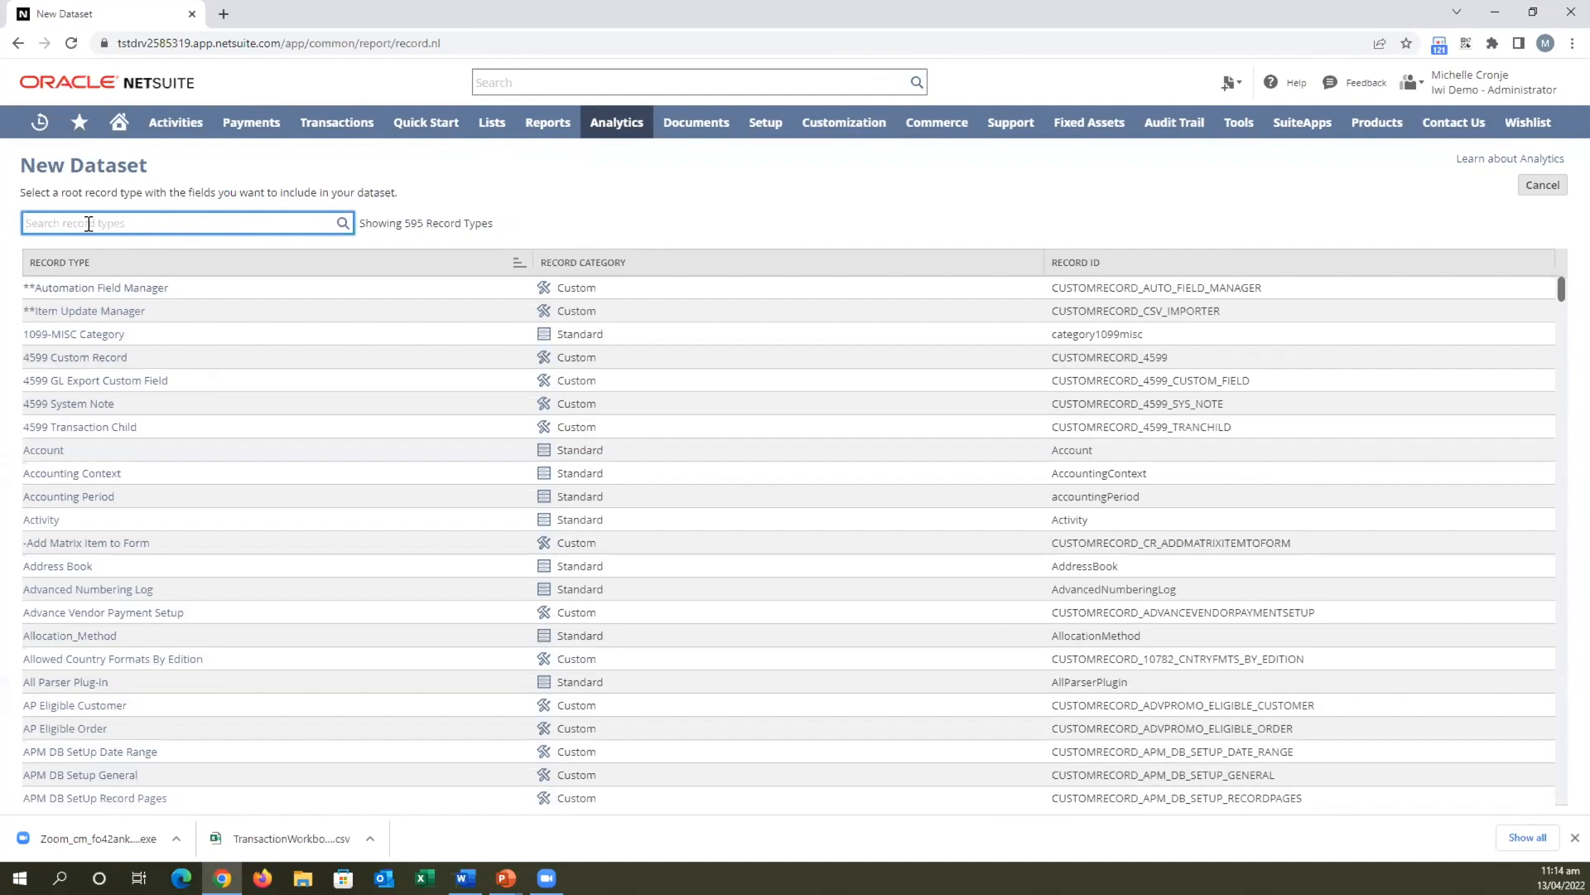
Search the record types for Customer and use the standard Customer record as the dataset's root record.
type("Customer")
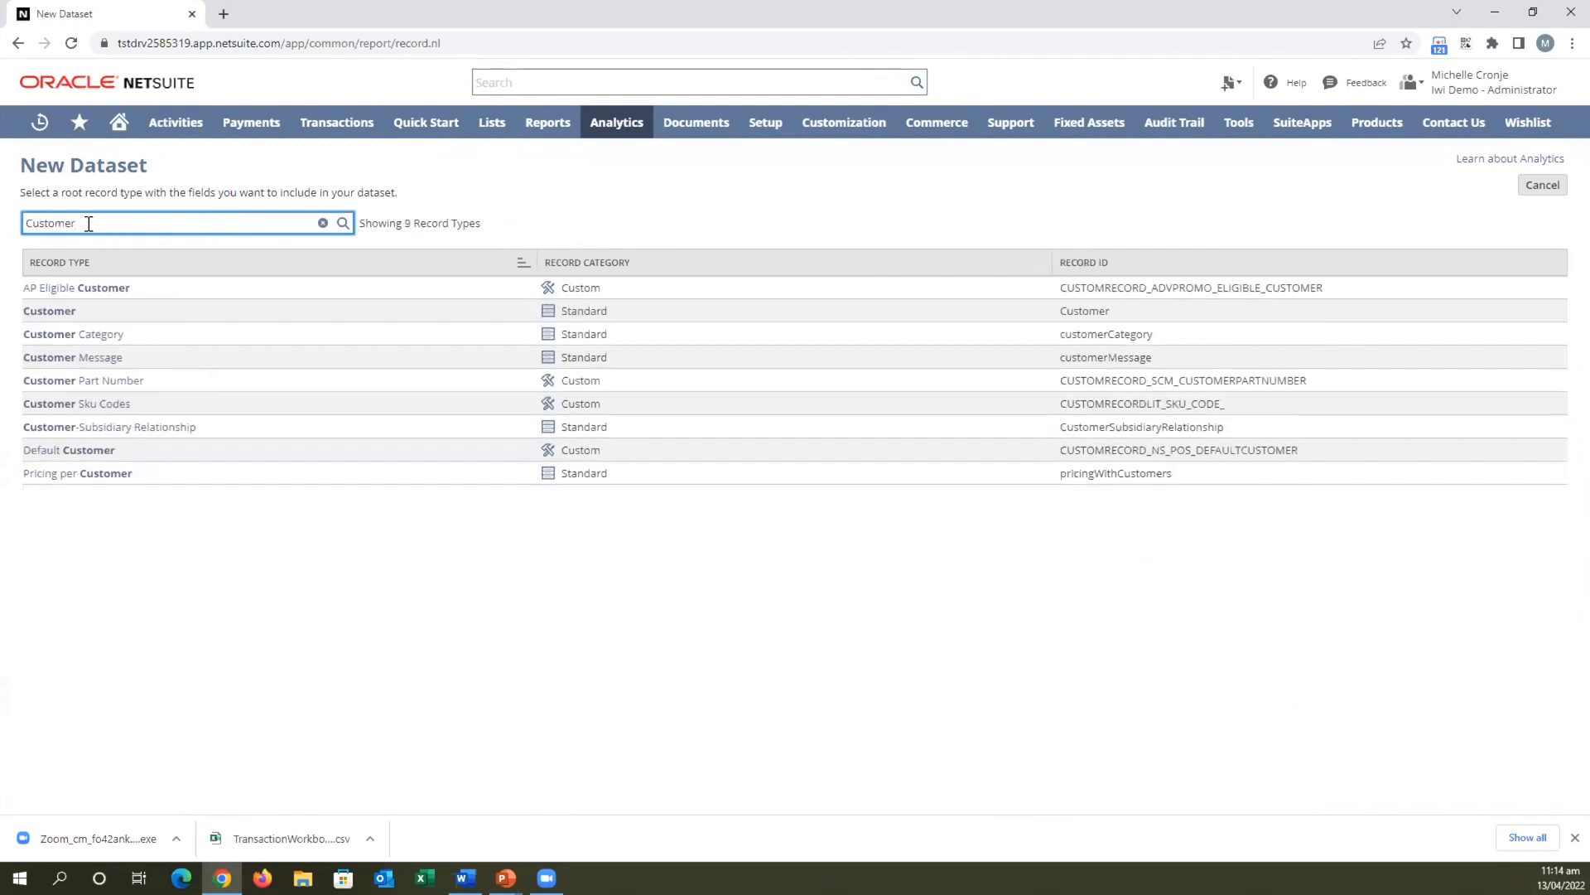
left_click(48, 314)
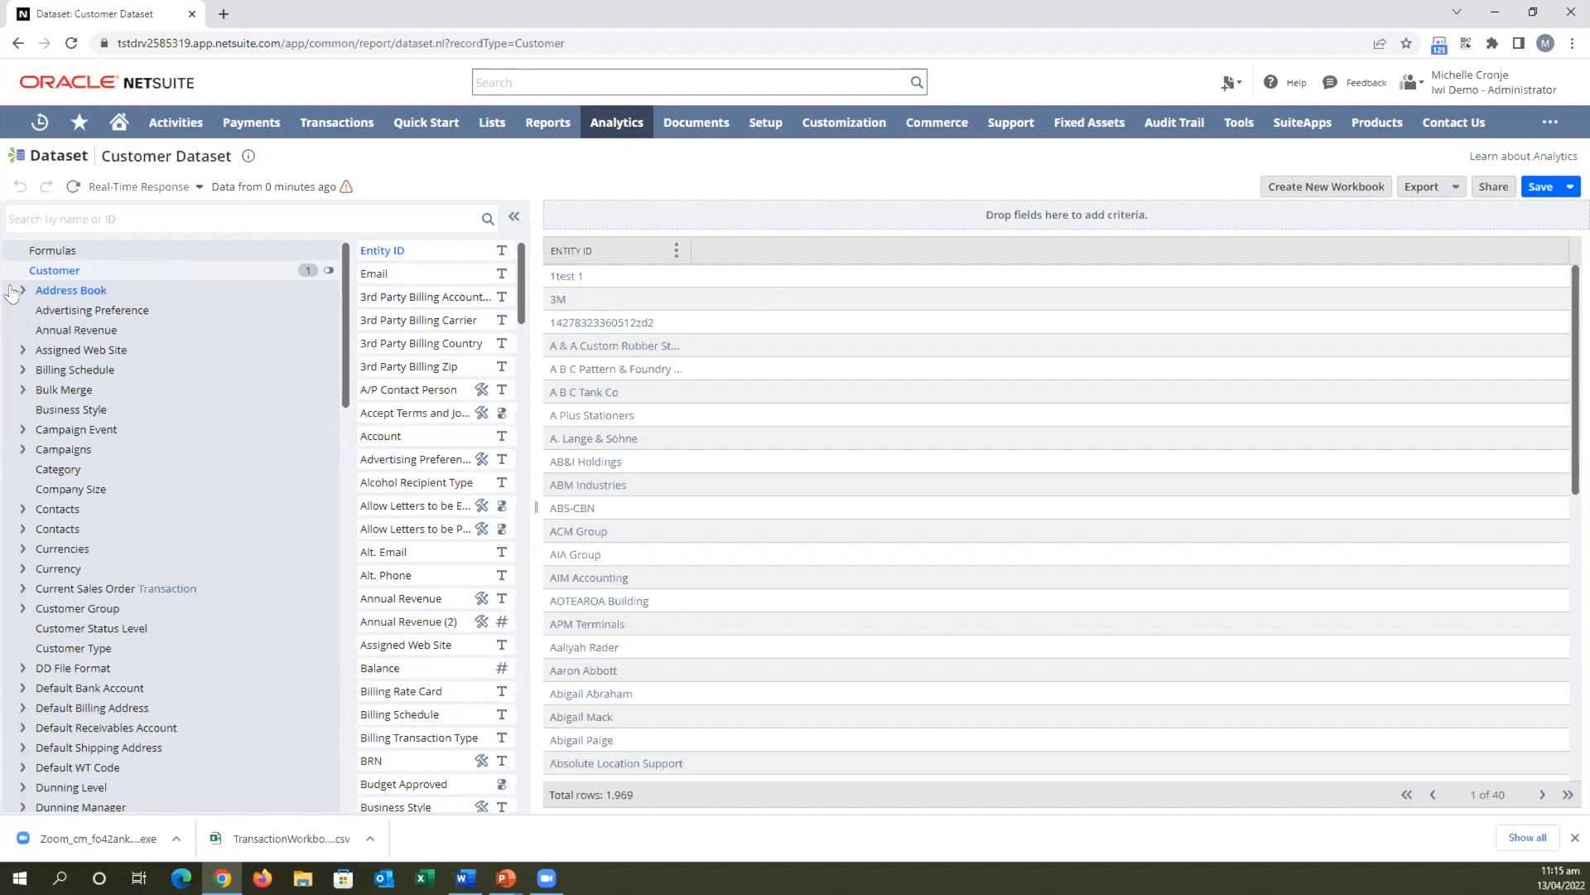
Find the Item Pricing record among the records linked to Customer and list its fields.
scroll(428, 282, "down", 6)
scroll(428, 282, "down", 3)
scroll(428, 282, "up", 9)
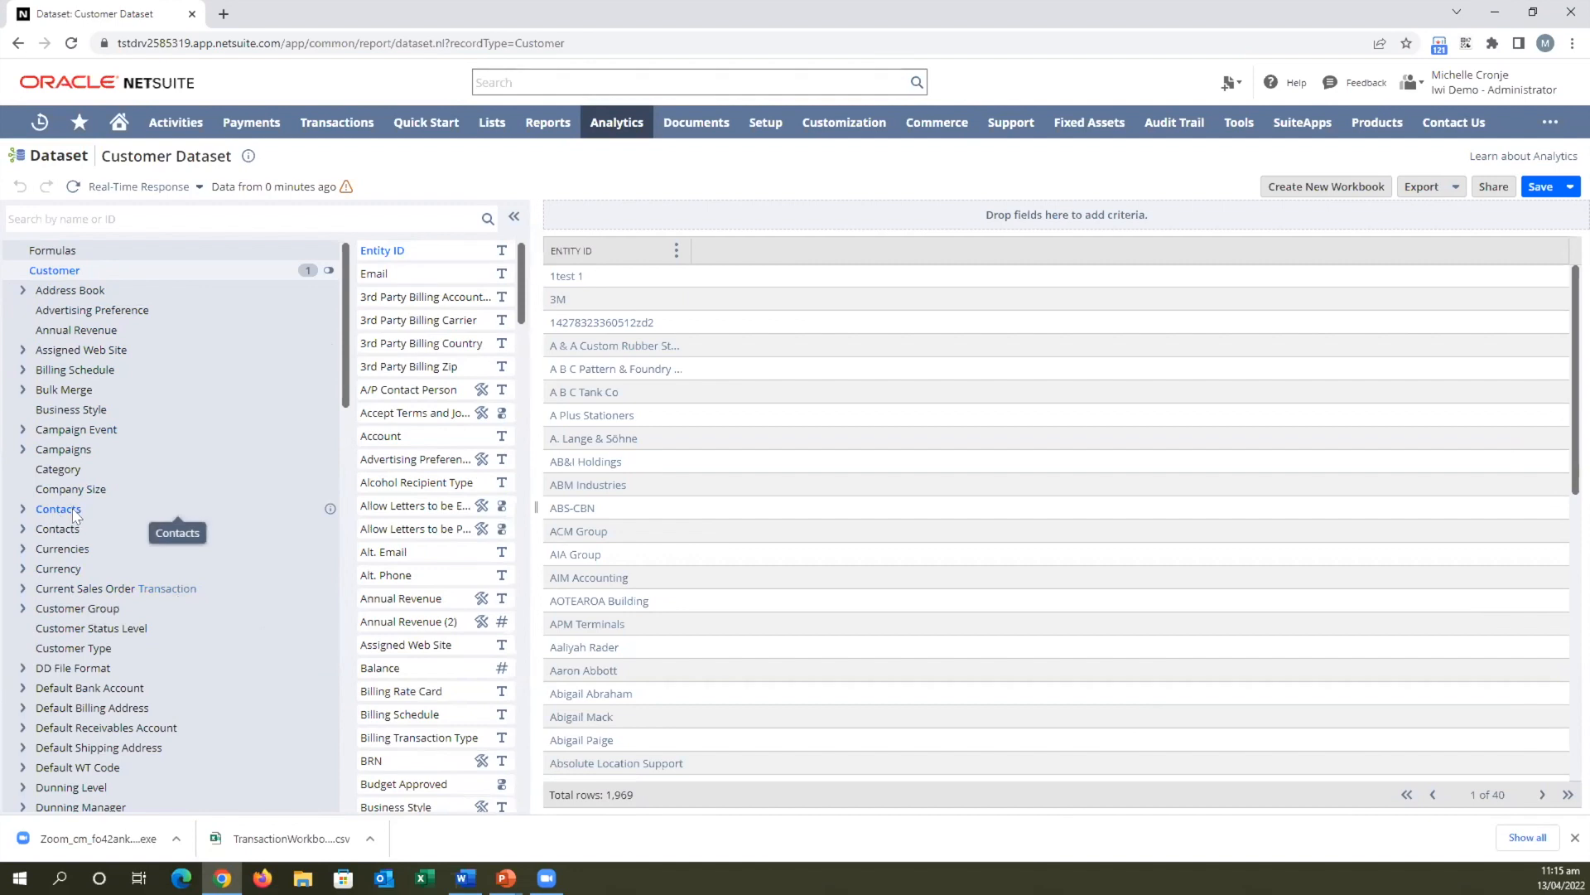
scroll(73, 589, "down", 5)
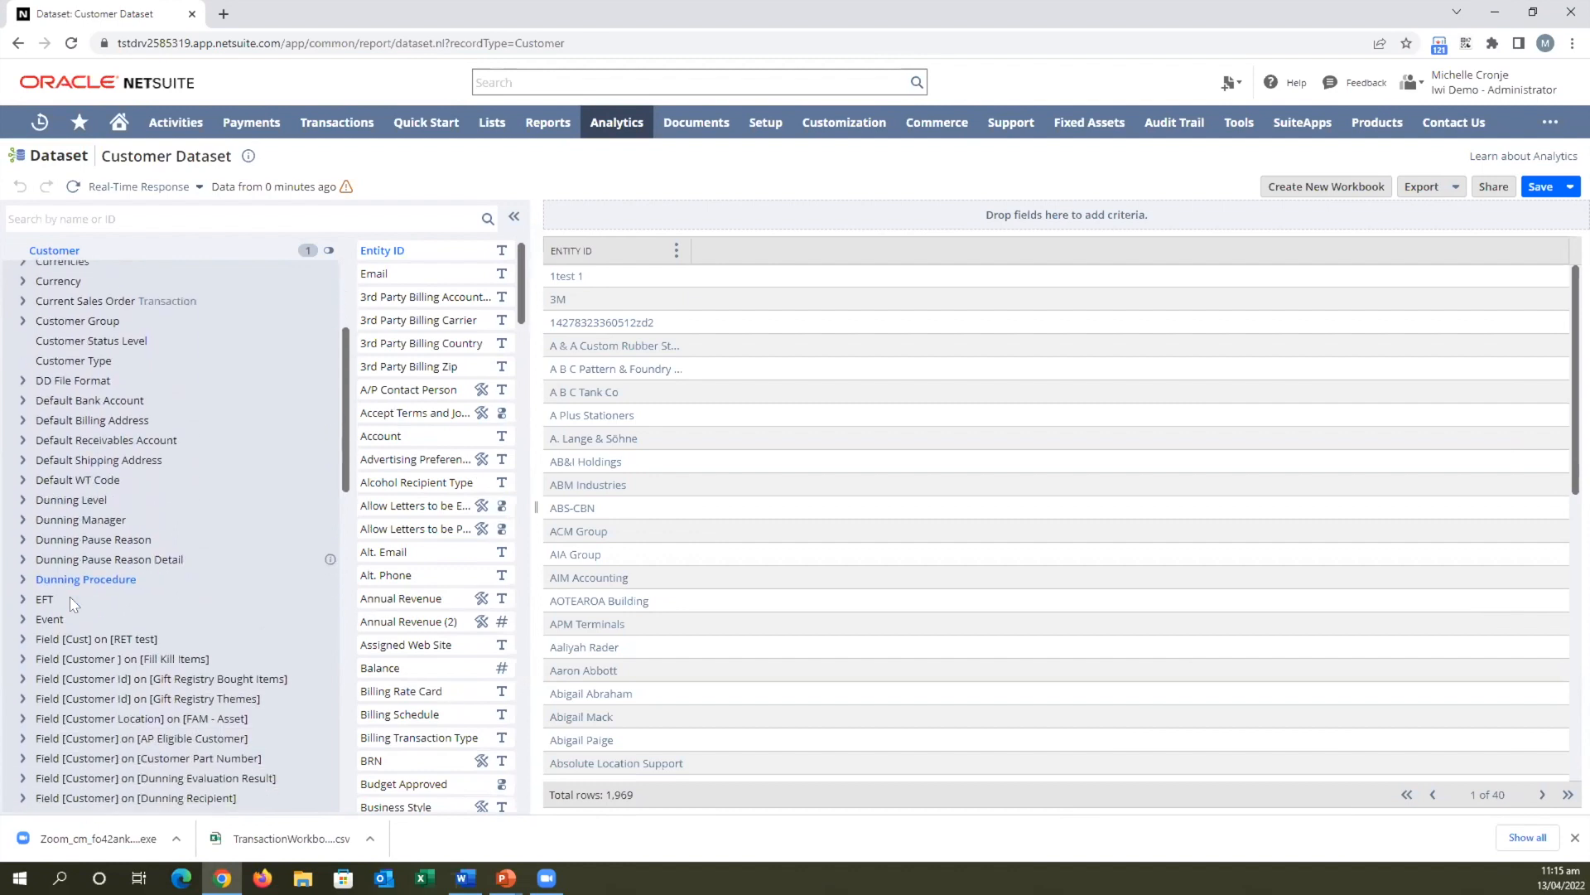
scroll(70, 602, "down", 5)
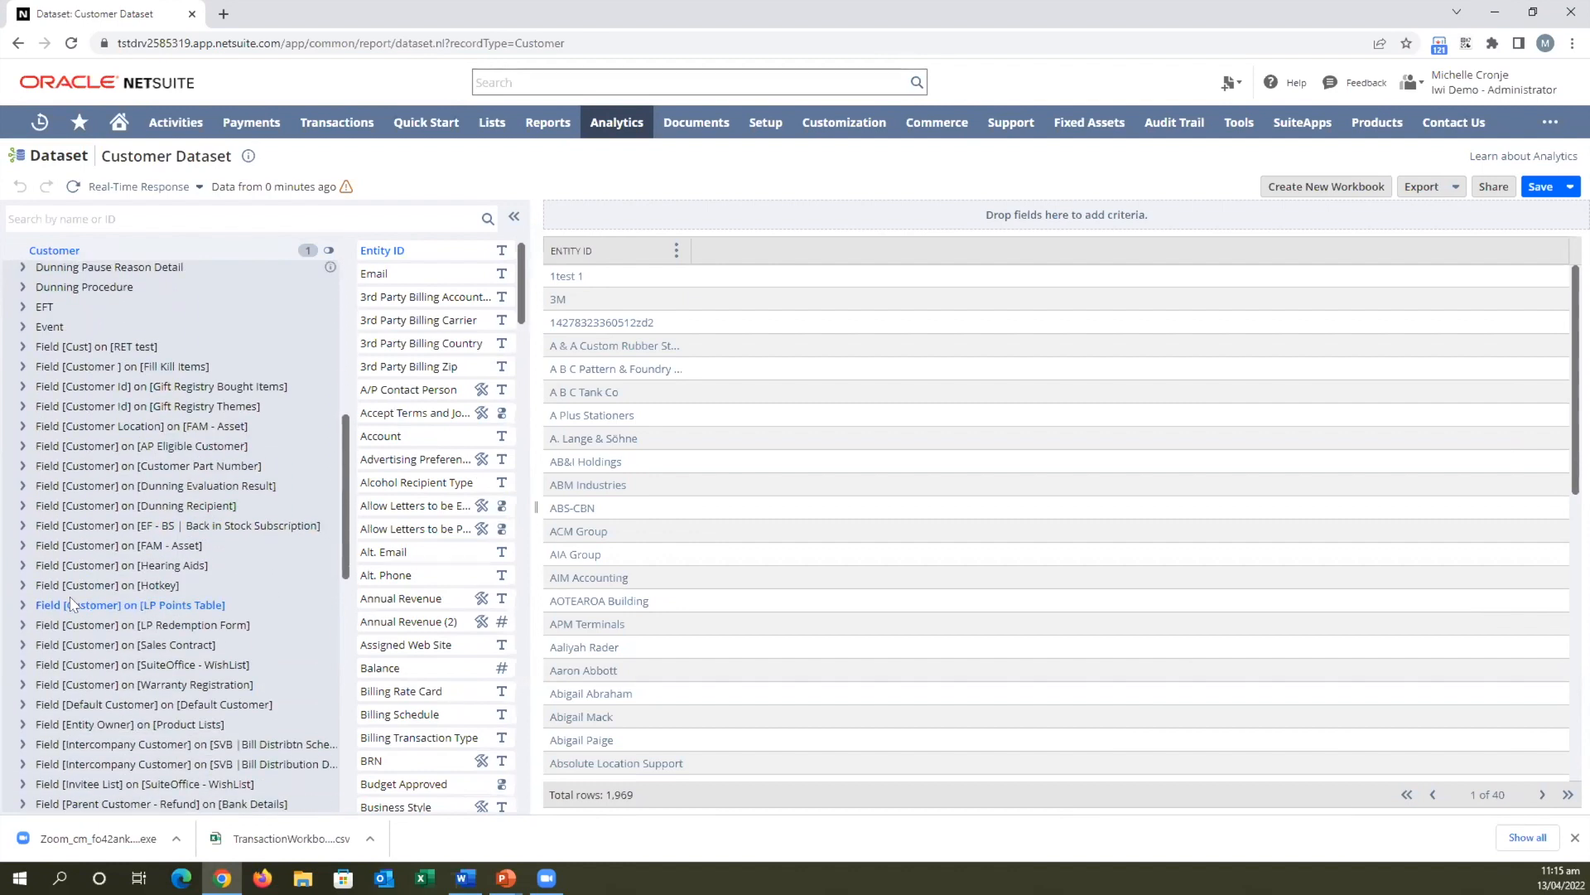
scroll(69, 598, "down", 3)
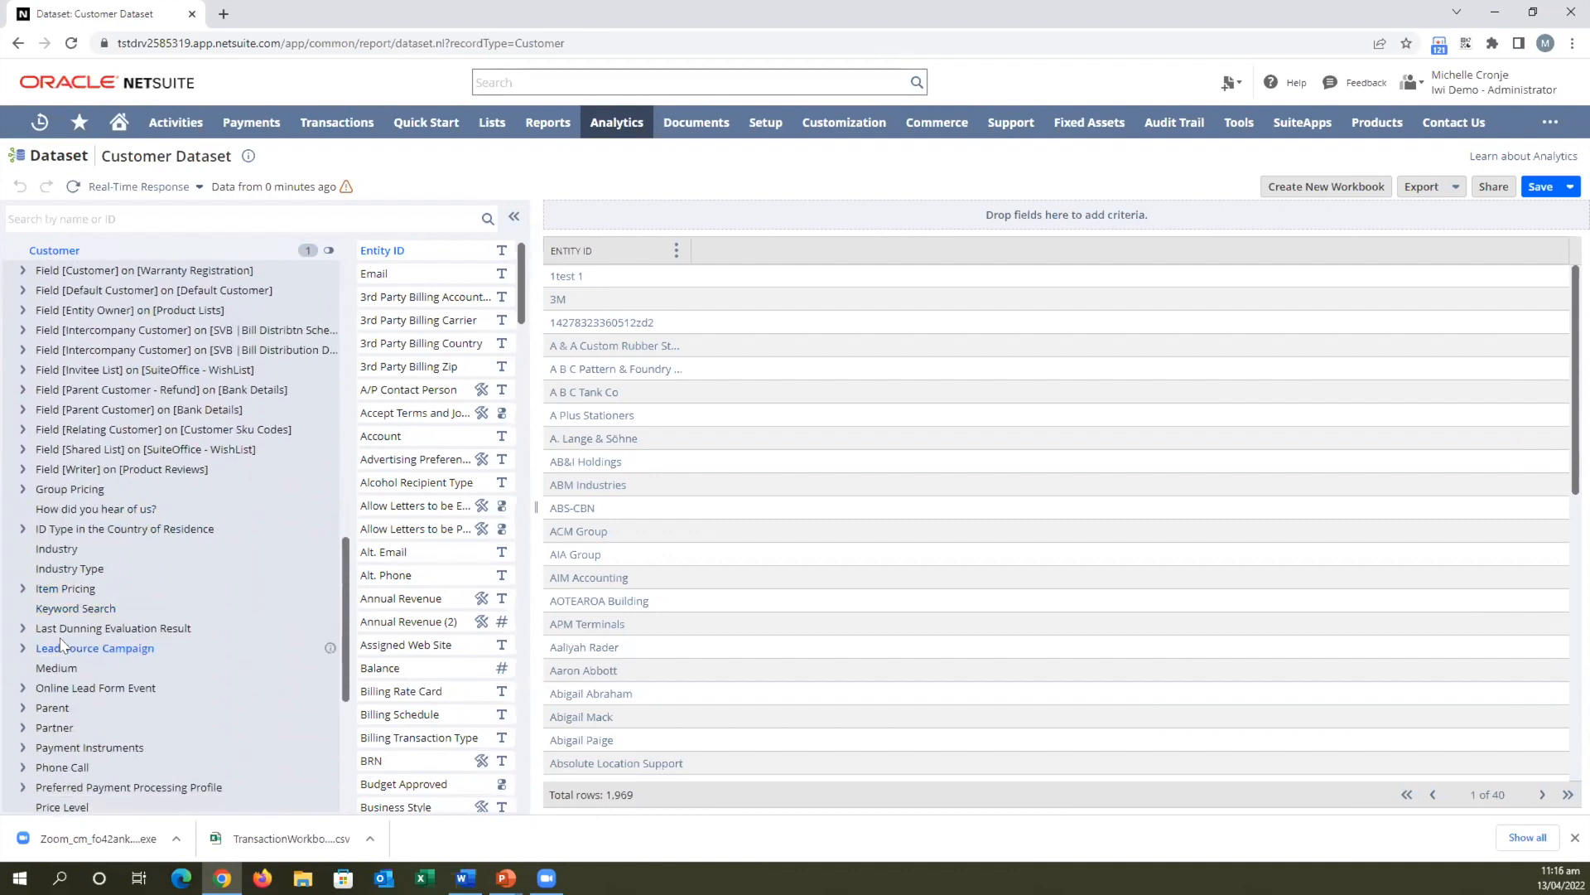
left_click(43, 586)
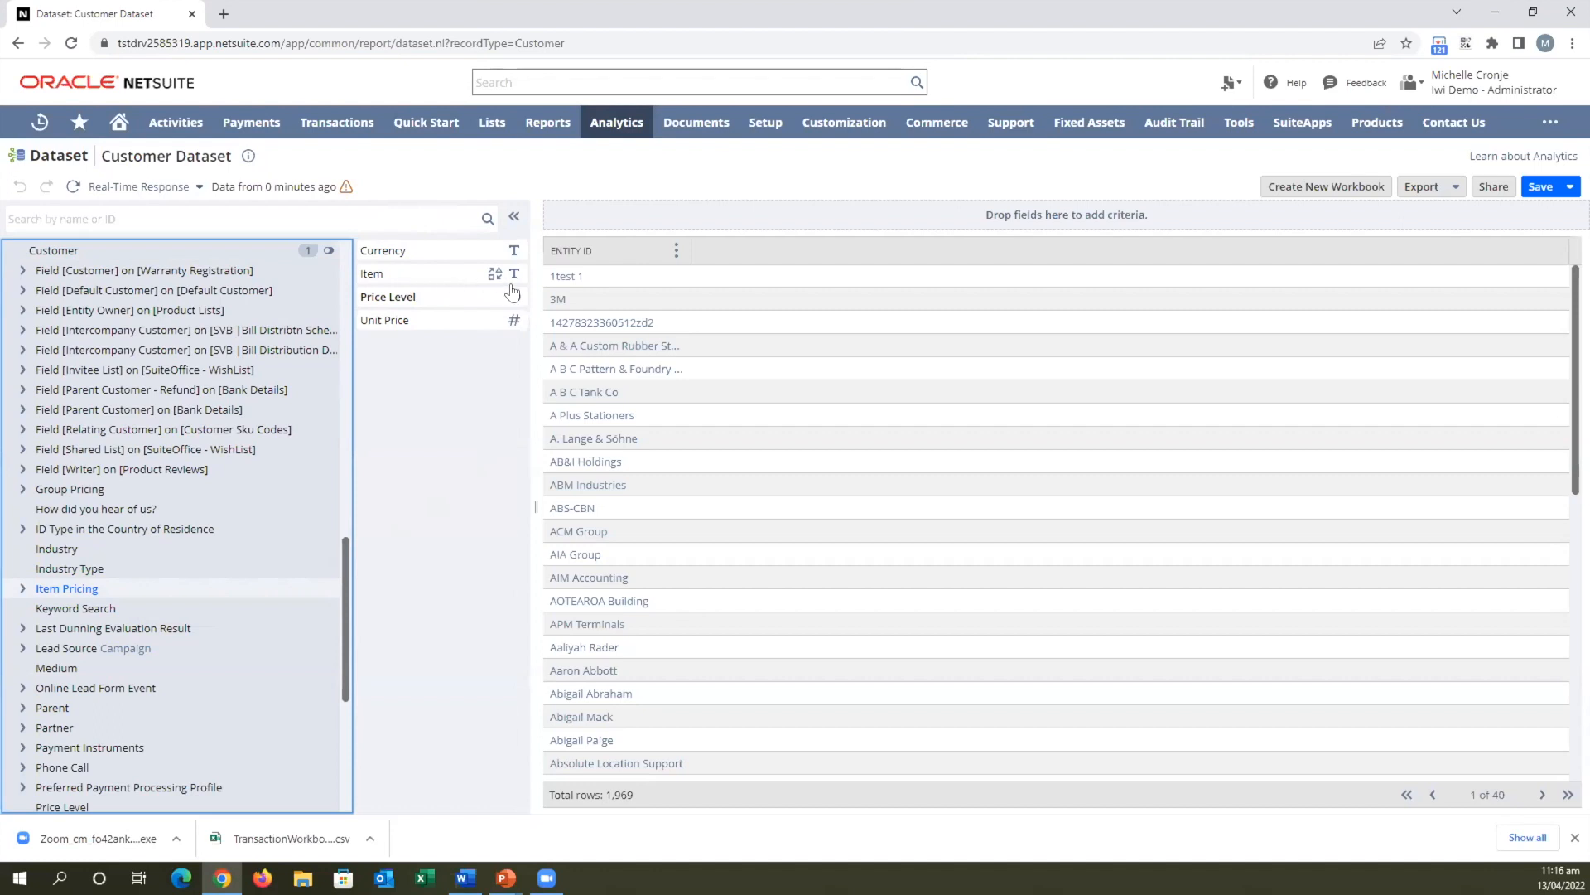
Open the first listed customer's record in a separate tab, examine its item pricing under the financial details, and return to the dataset.
middle_click(555, 280)
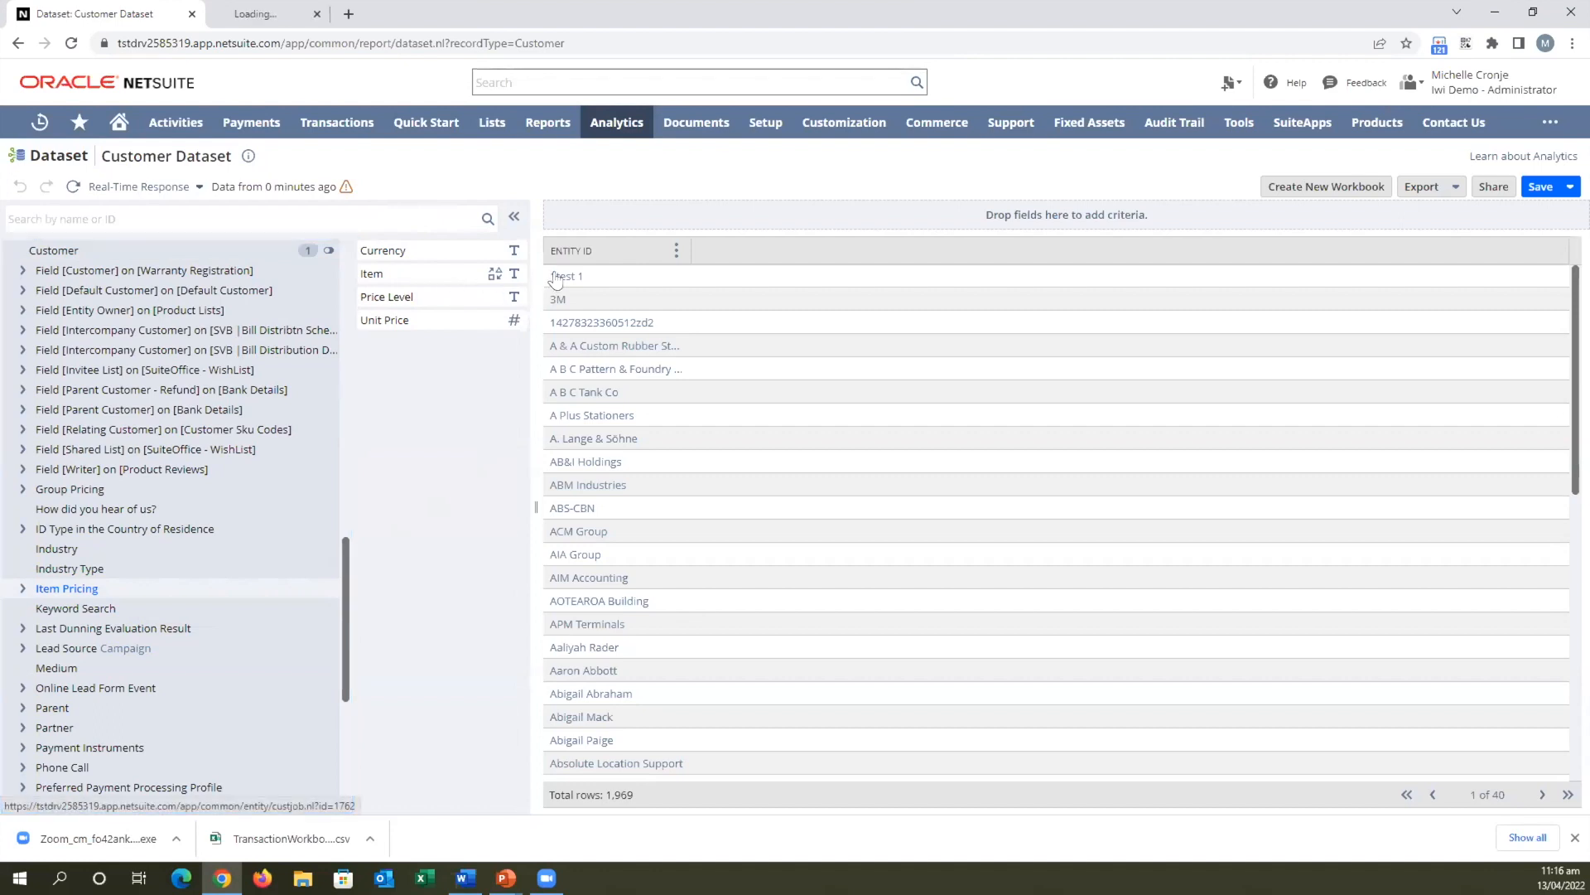
left_click(284, 21)
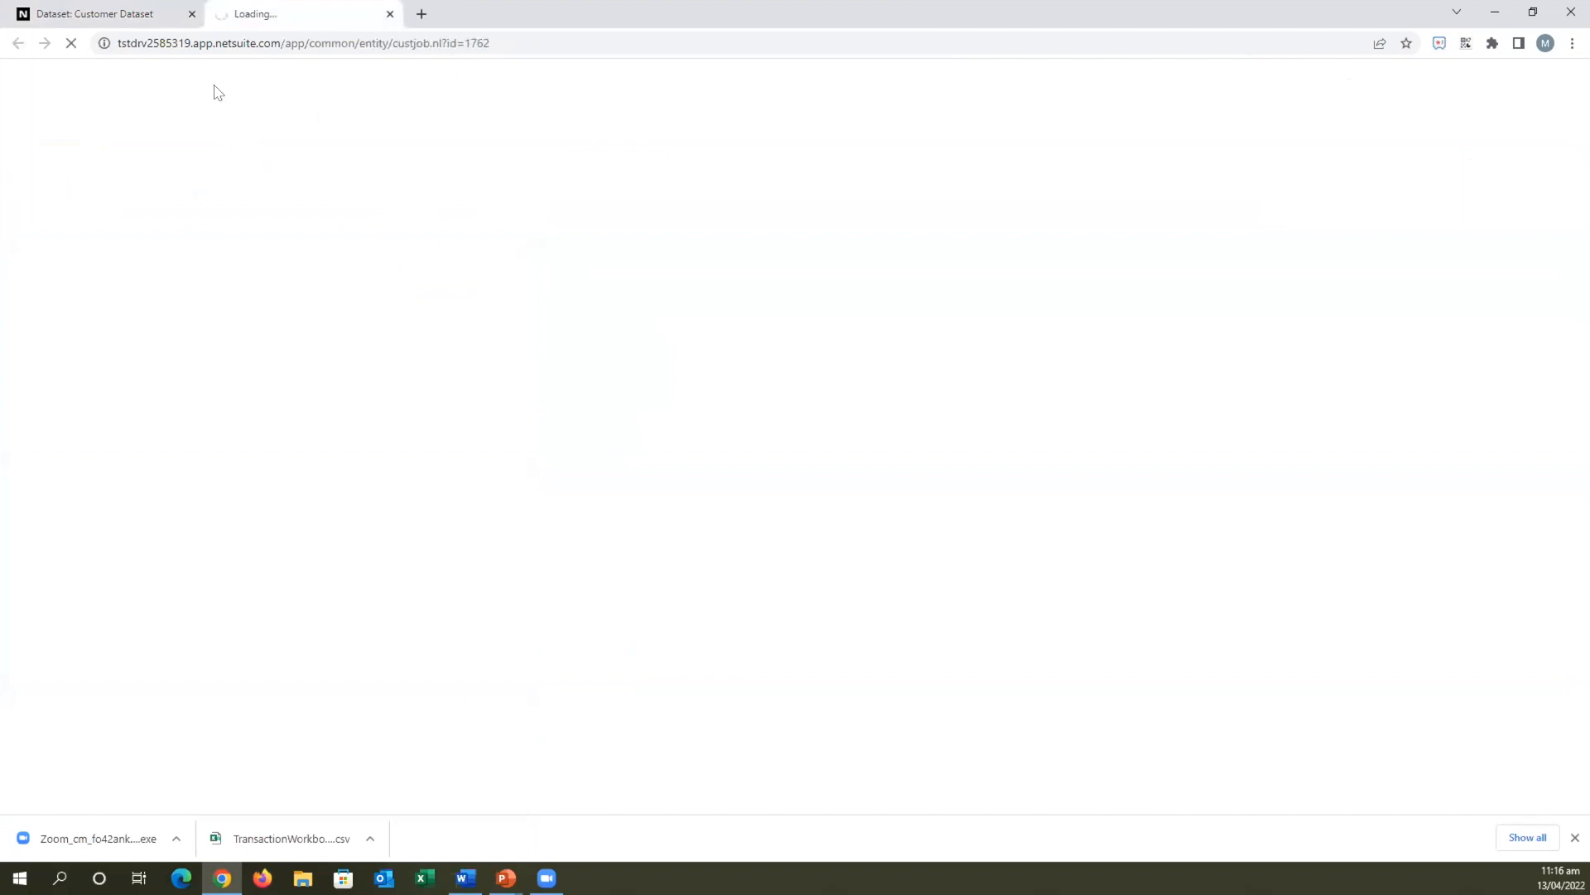
left_click(117, 14)
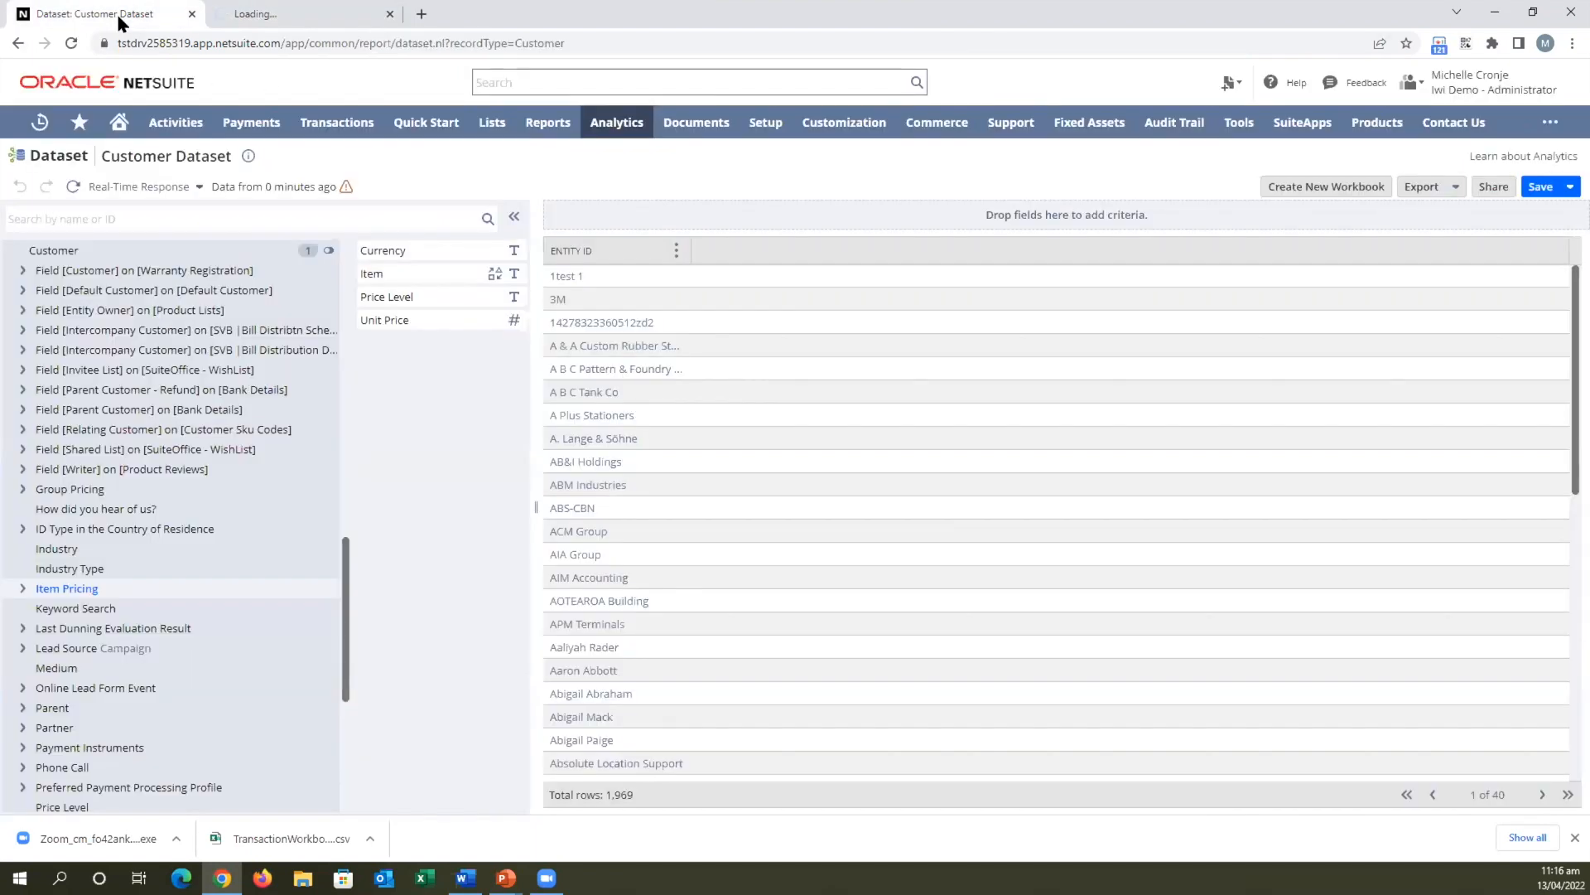
left_click(279, 14)
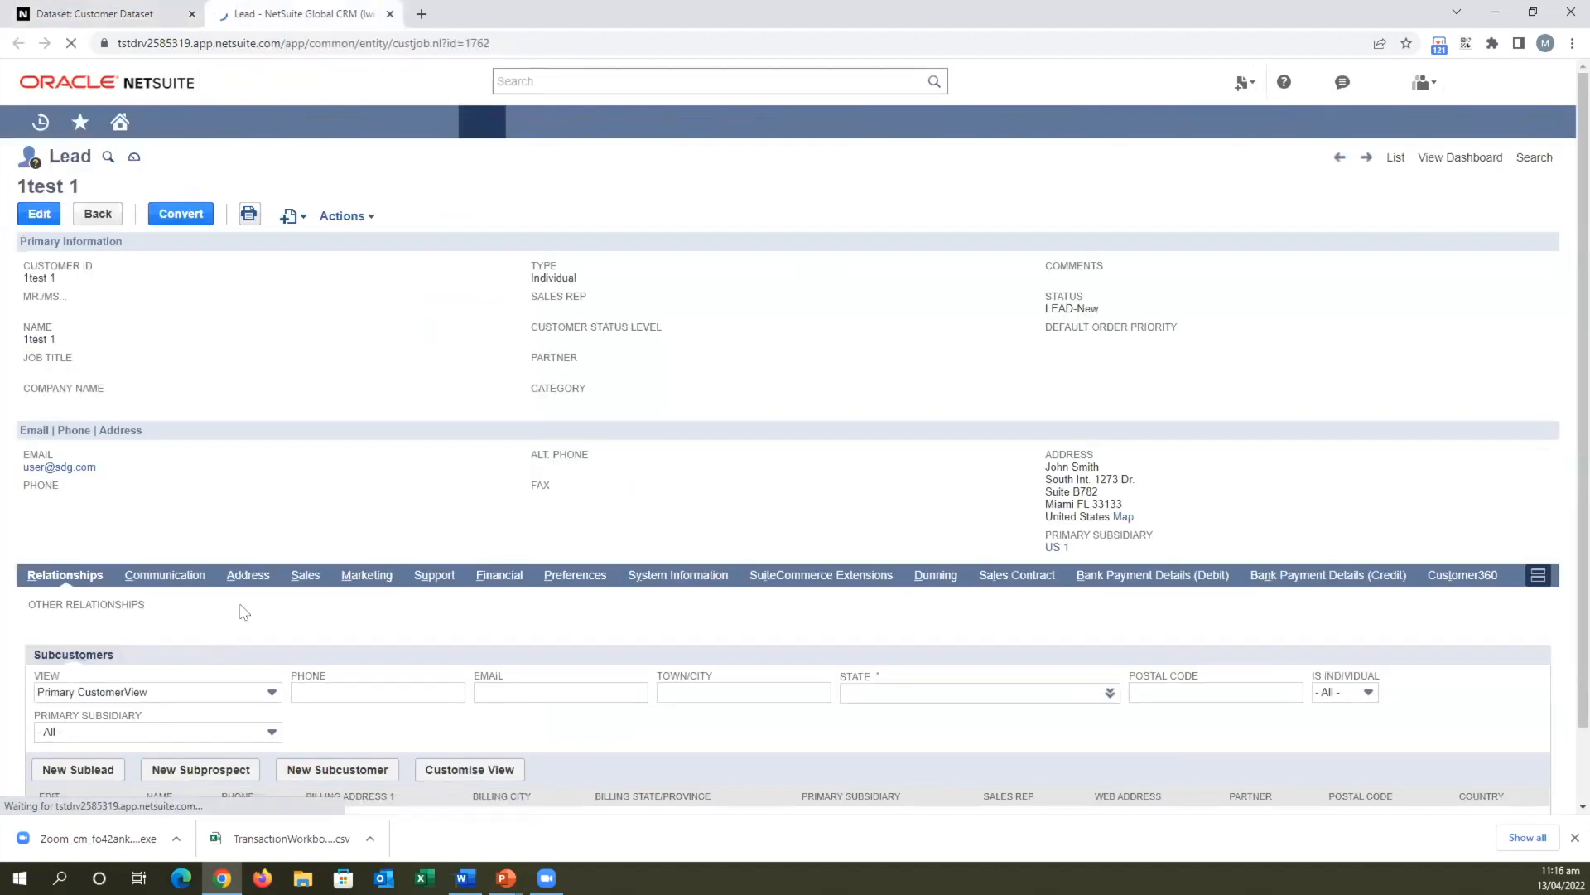
left_click(492, 577)
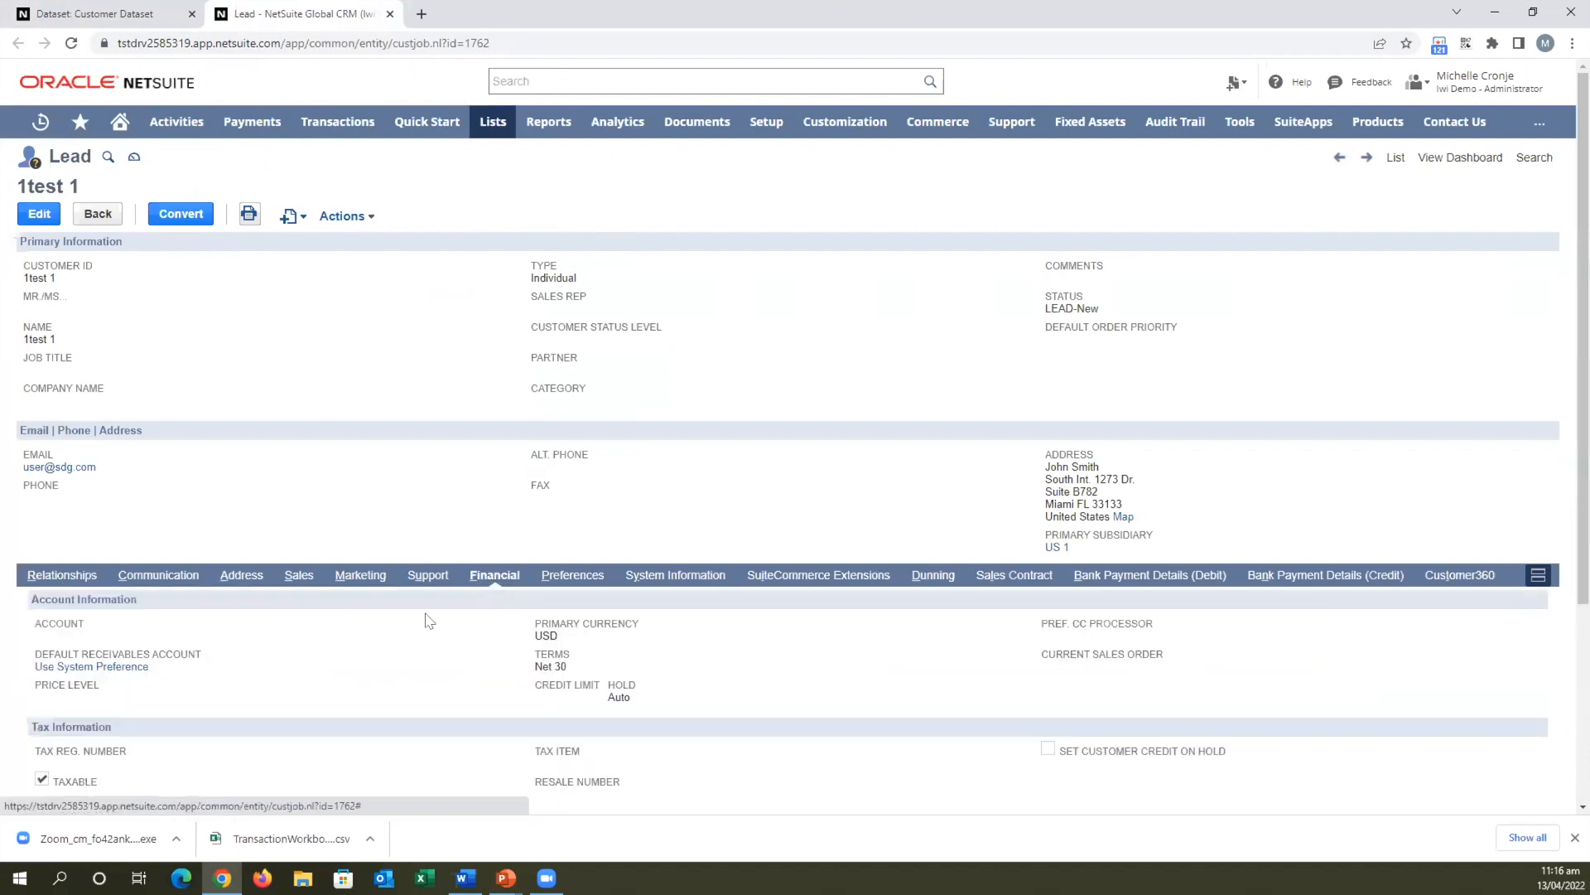
scroll(456, 655, "down", 3)
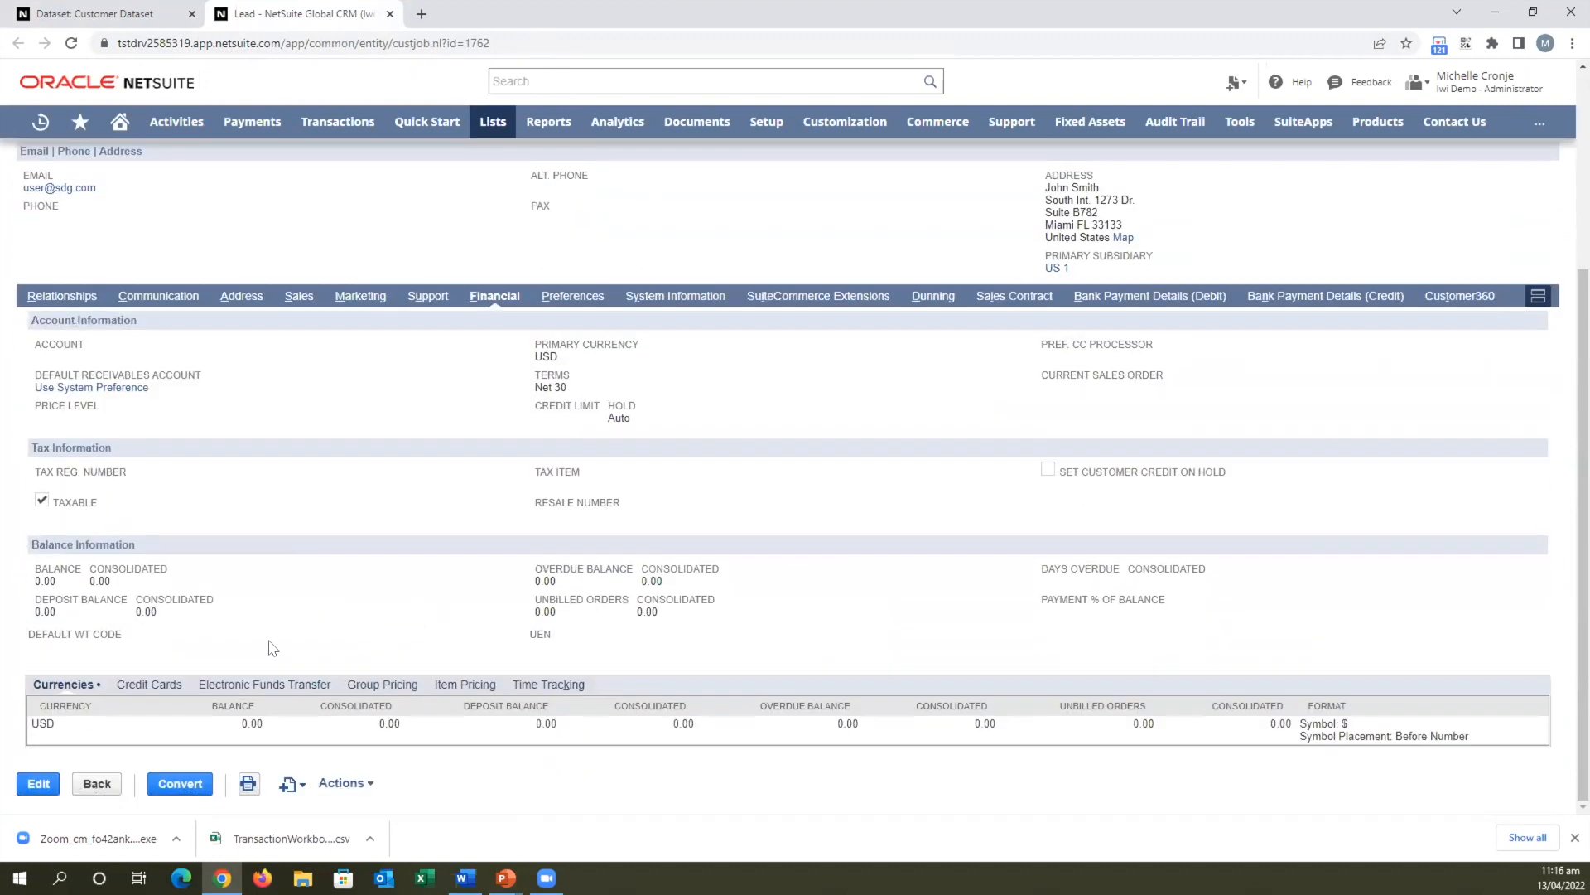
left_click(452, 685)
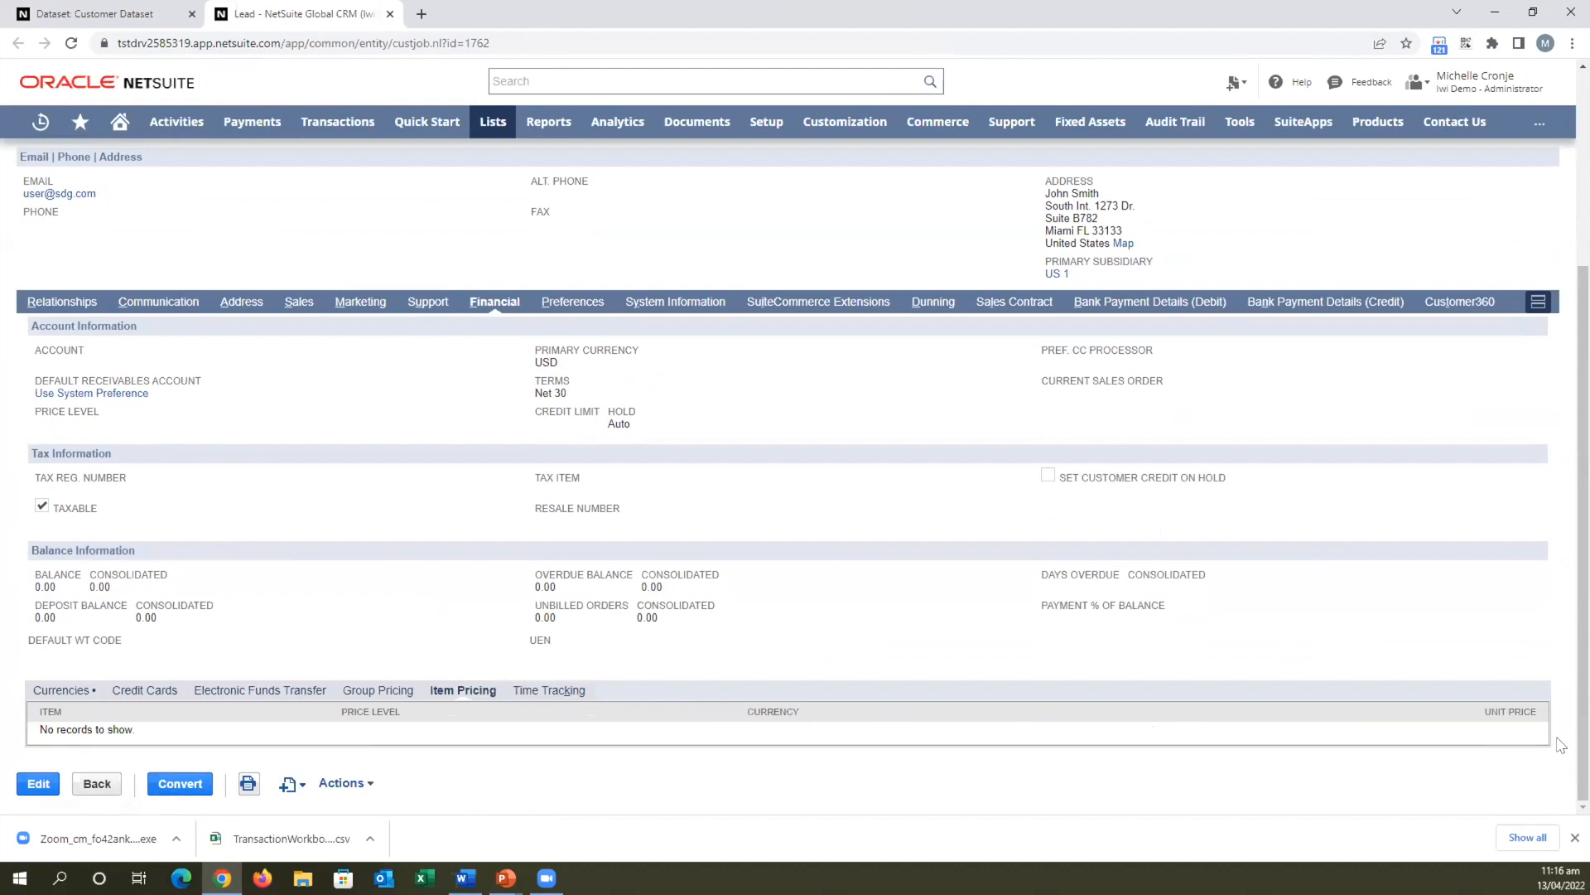
left_click(96, 14)
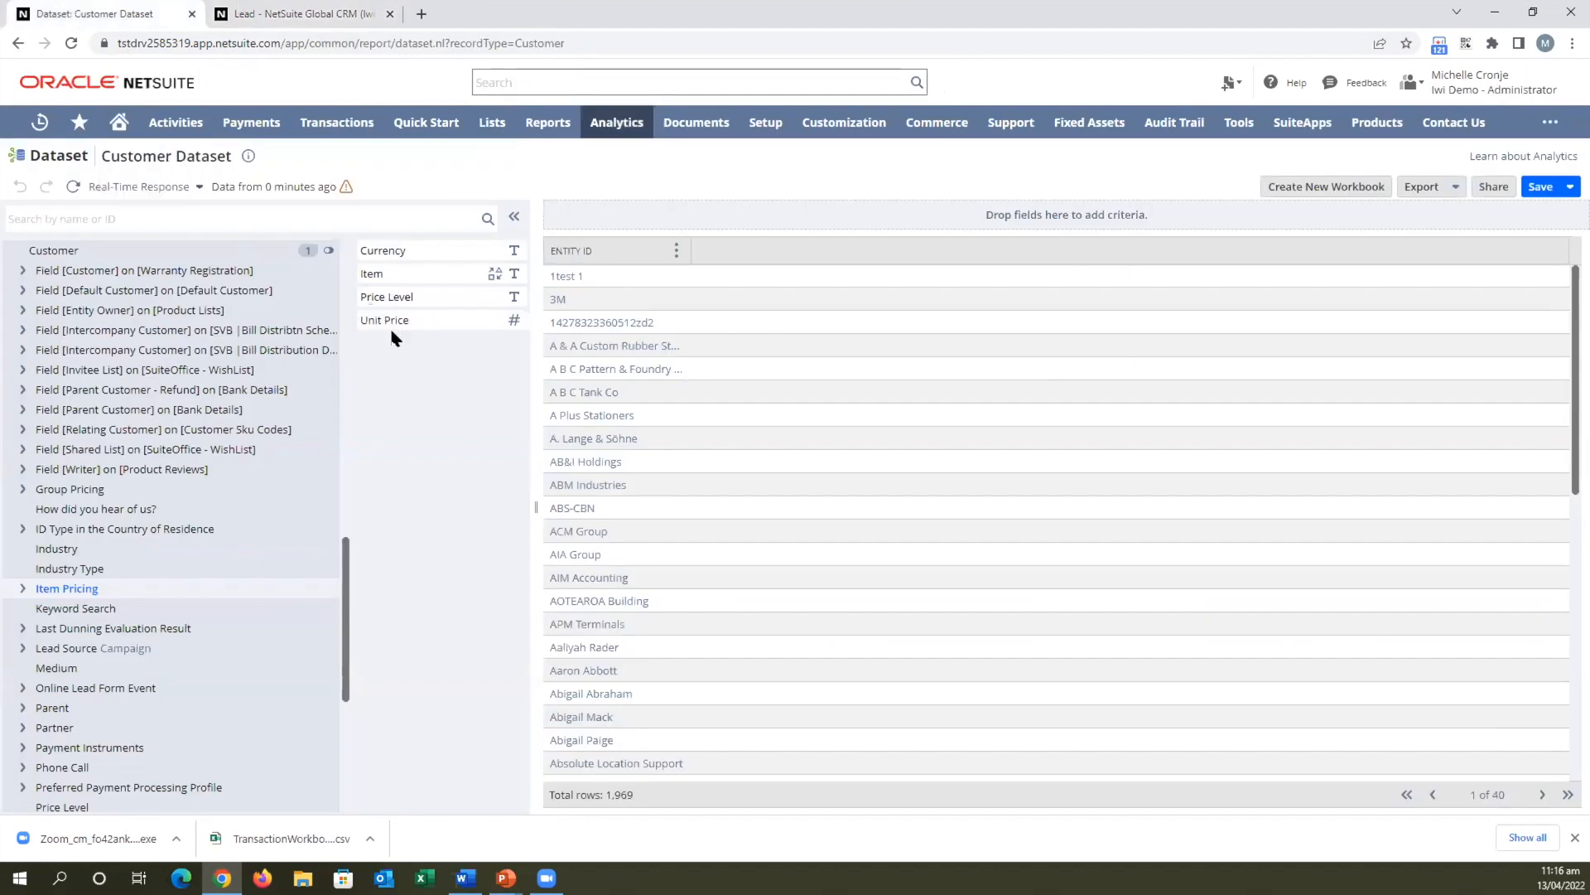
Add the Item Pricing fields Item, Currency, Price Level and Unit Price as columns after Entity ID.
left_click_drag(373, 273, 792, 288)
left_click_drag(381, 273, 936, 282)
left_click_drag(388, 296, 1093, 289)
left_click_drag(385, 320, 1328, 283)
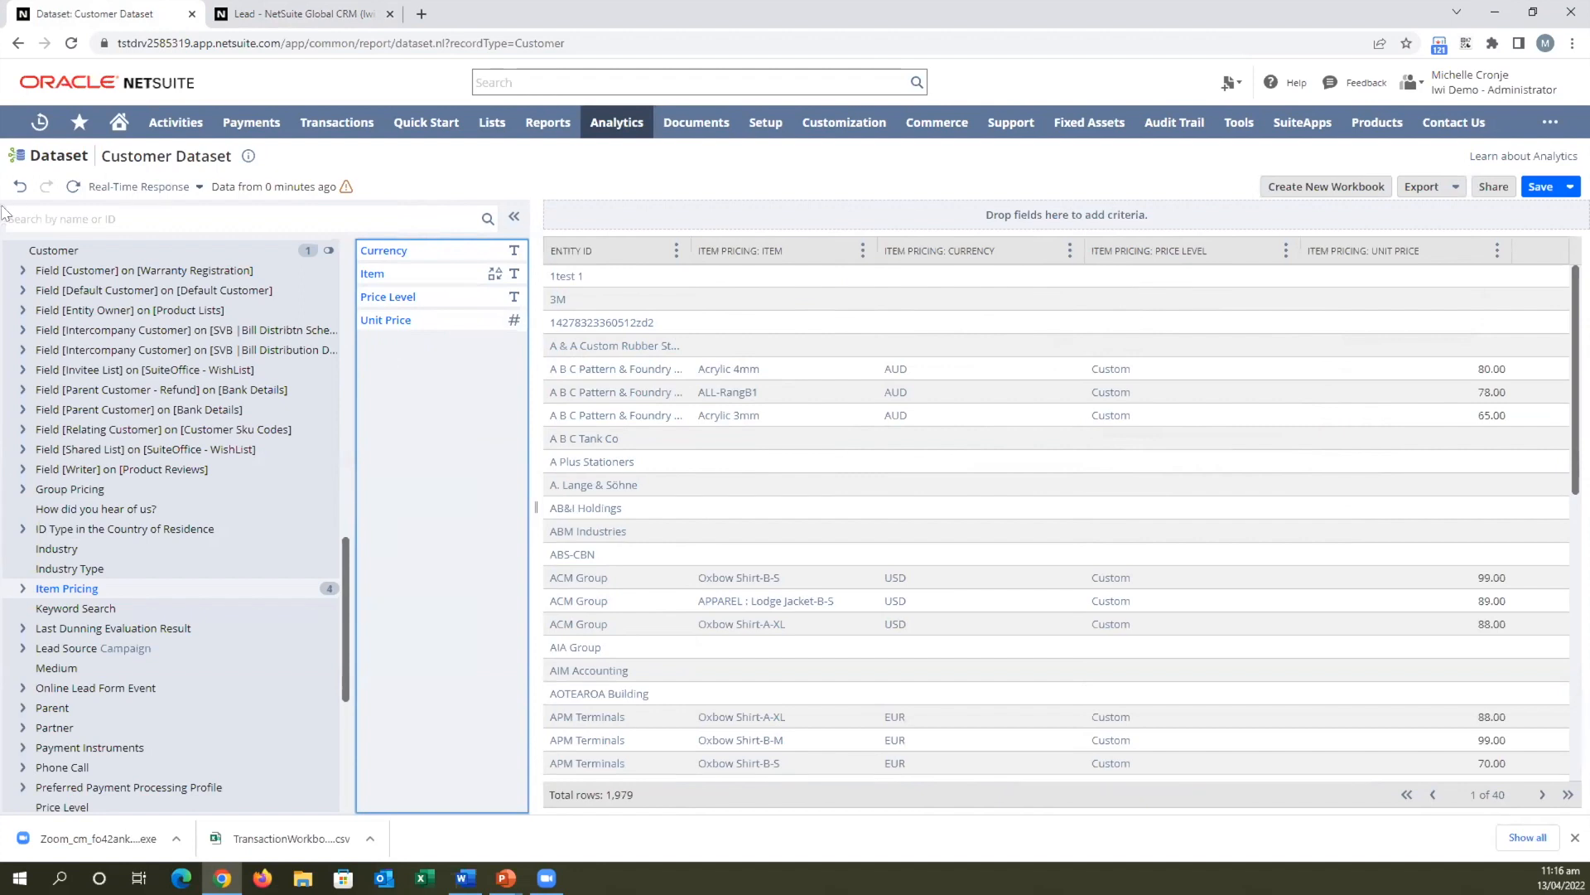
Filter the dataset to rows whose Item Pricing price level is any of Custom.
left_click(319, 14)
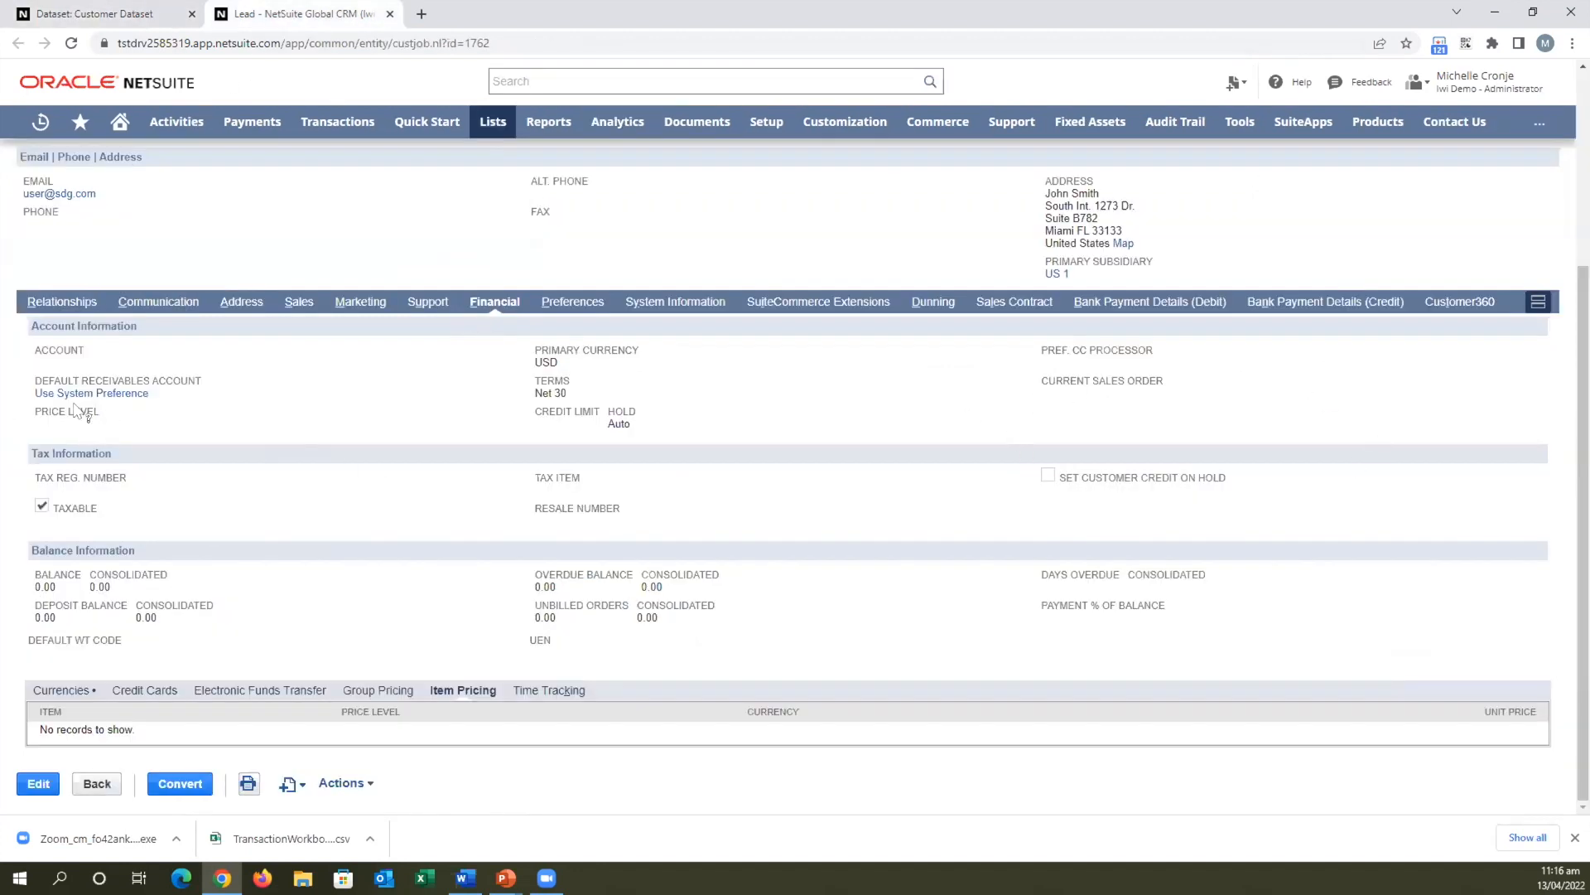
left_click(128, 14)
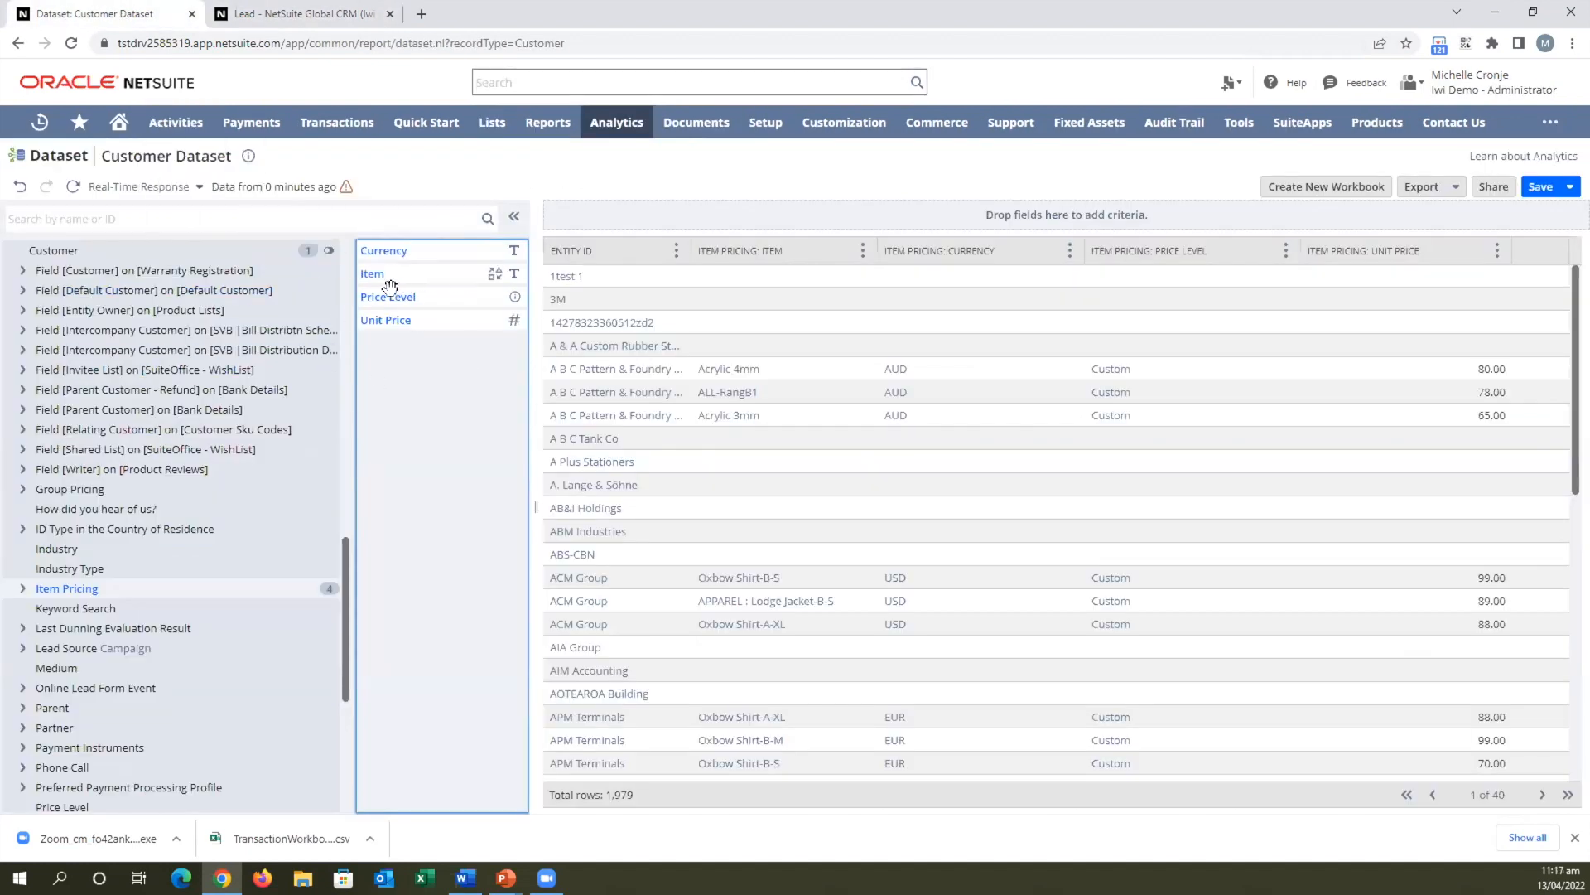
left_click_drag(386, 295, 689, 210)
left_click(527, 463)
left_click(795, 429)
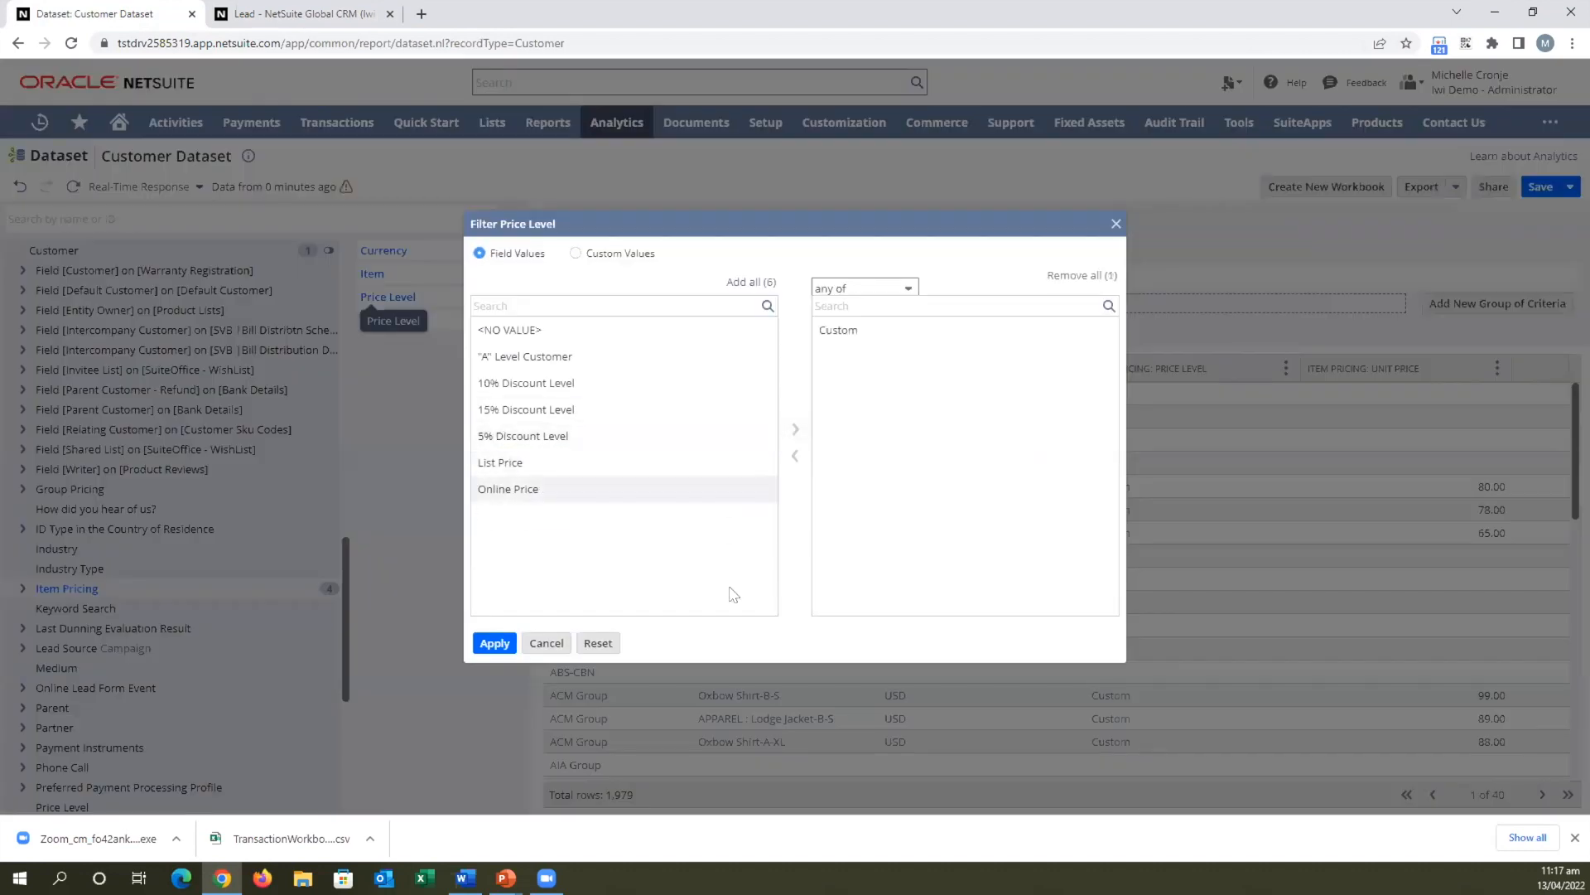
left_click(495, 643)
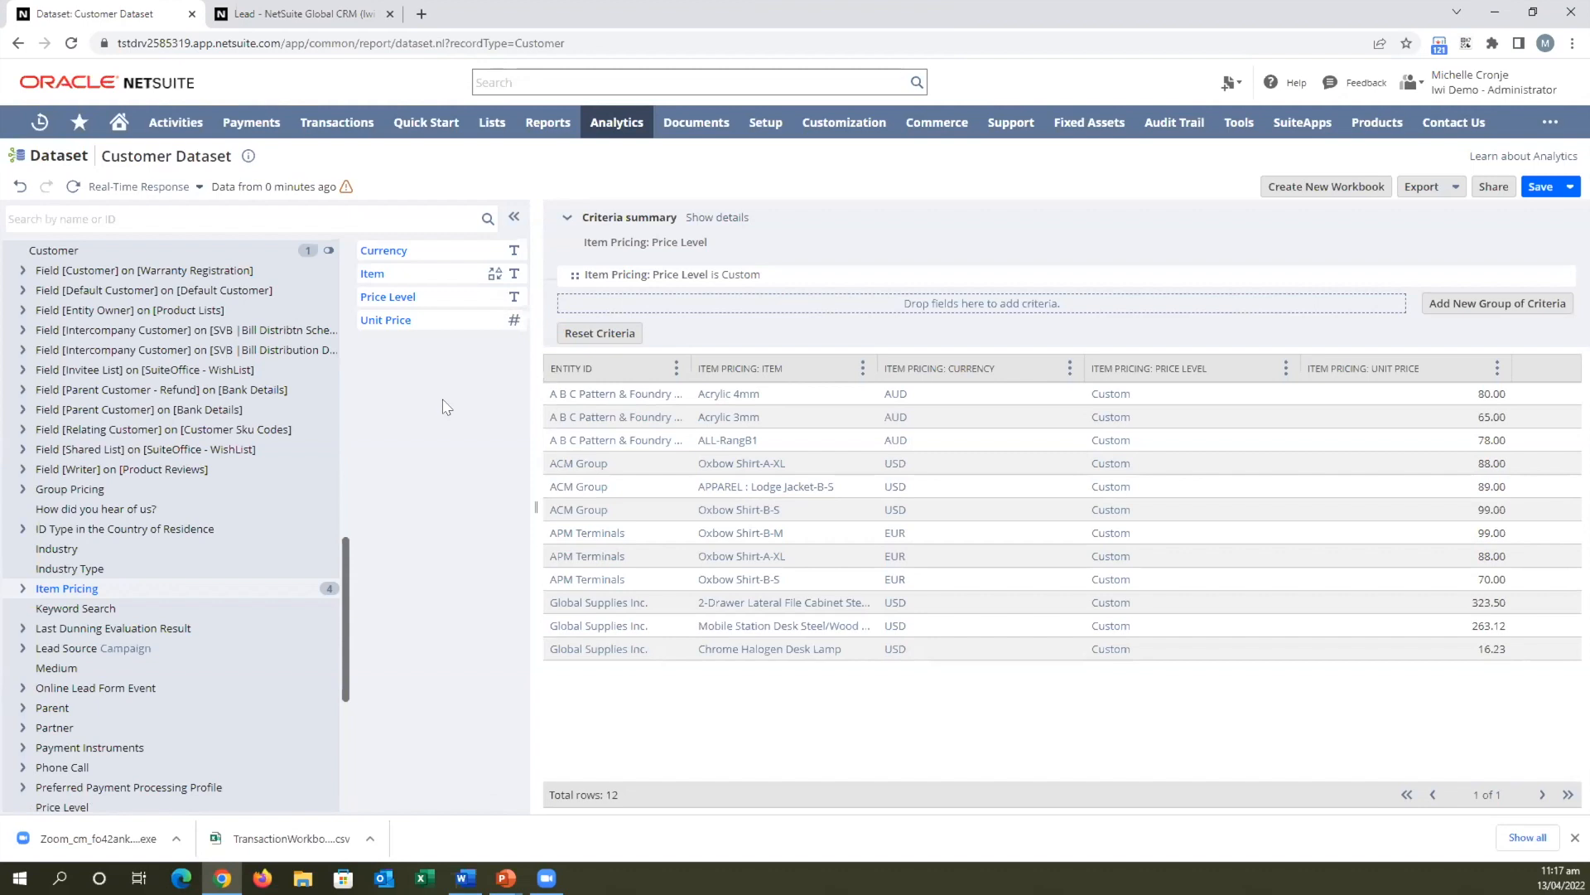
Expand the Item record under Item Pricing and add its Base Price field as a column after Unit Price.
left_click_drag(396, 278, 382, 274)
left_click(22, 591)
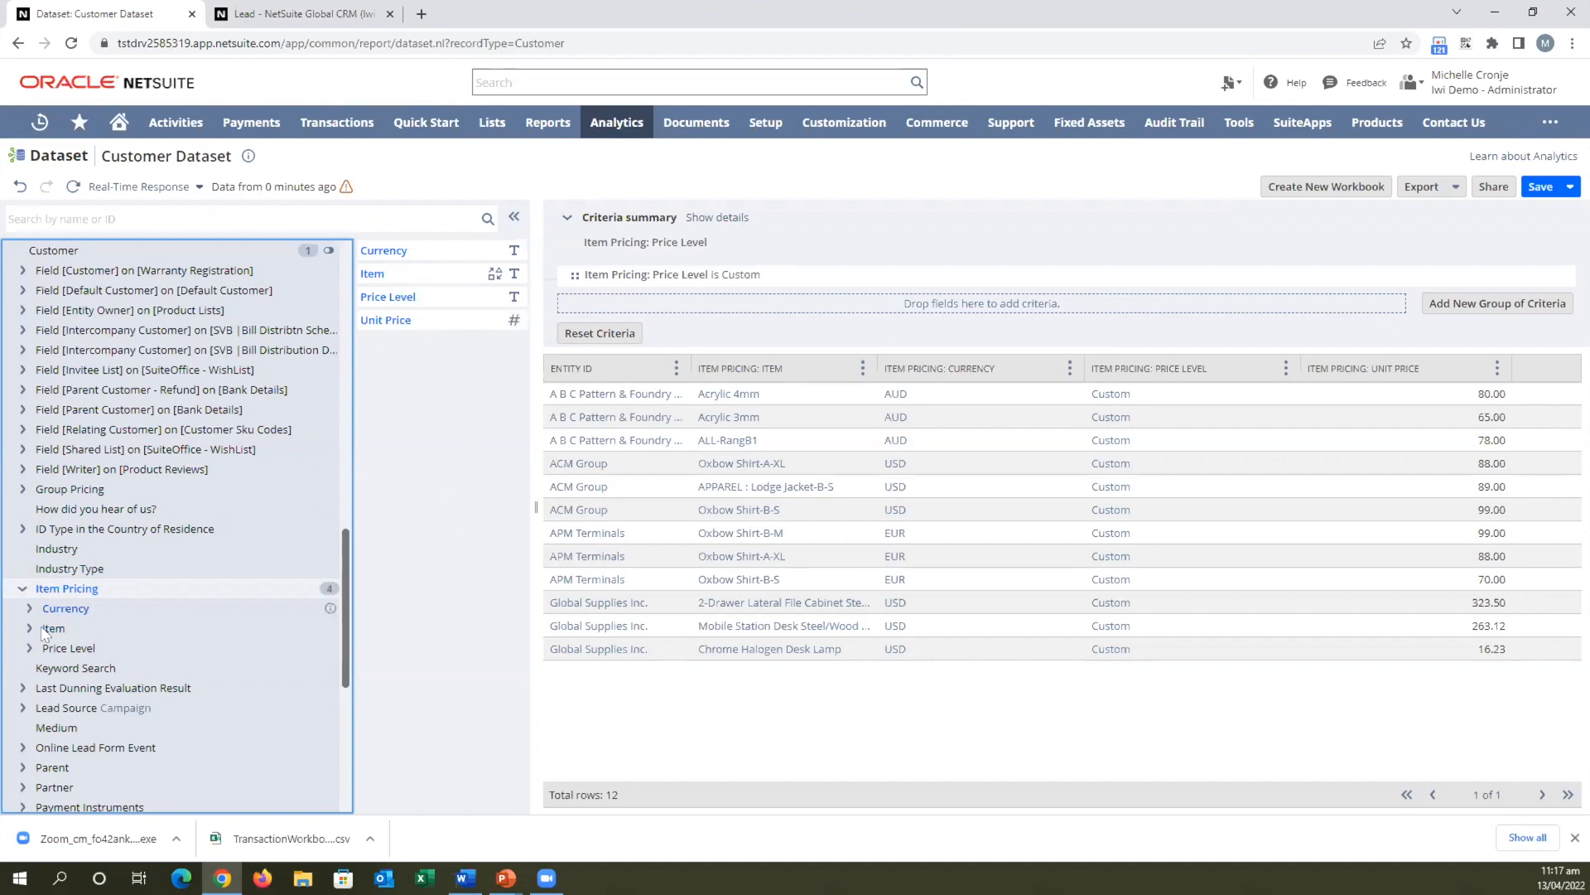
left_click(28, 630)
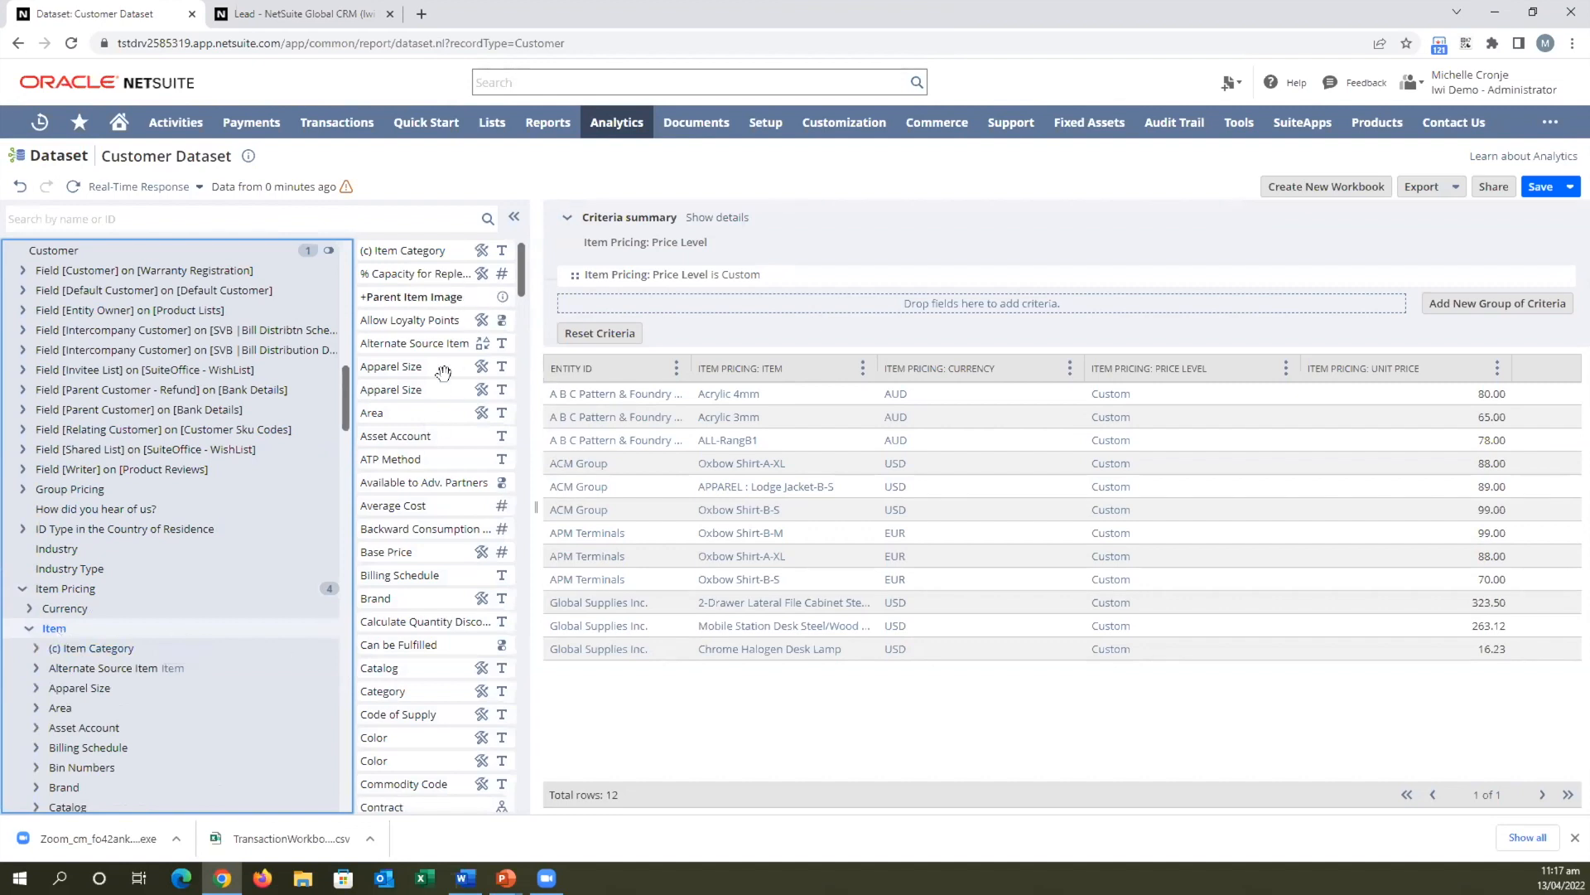
scroll(422, 620, "down", 1)
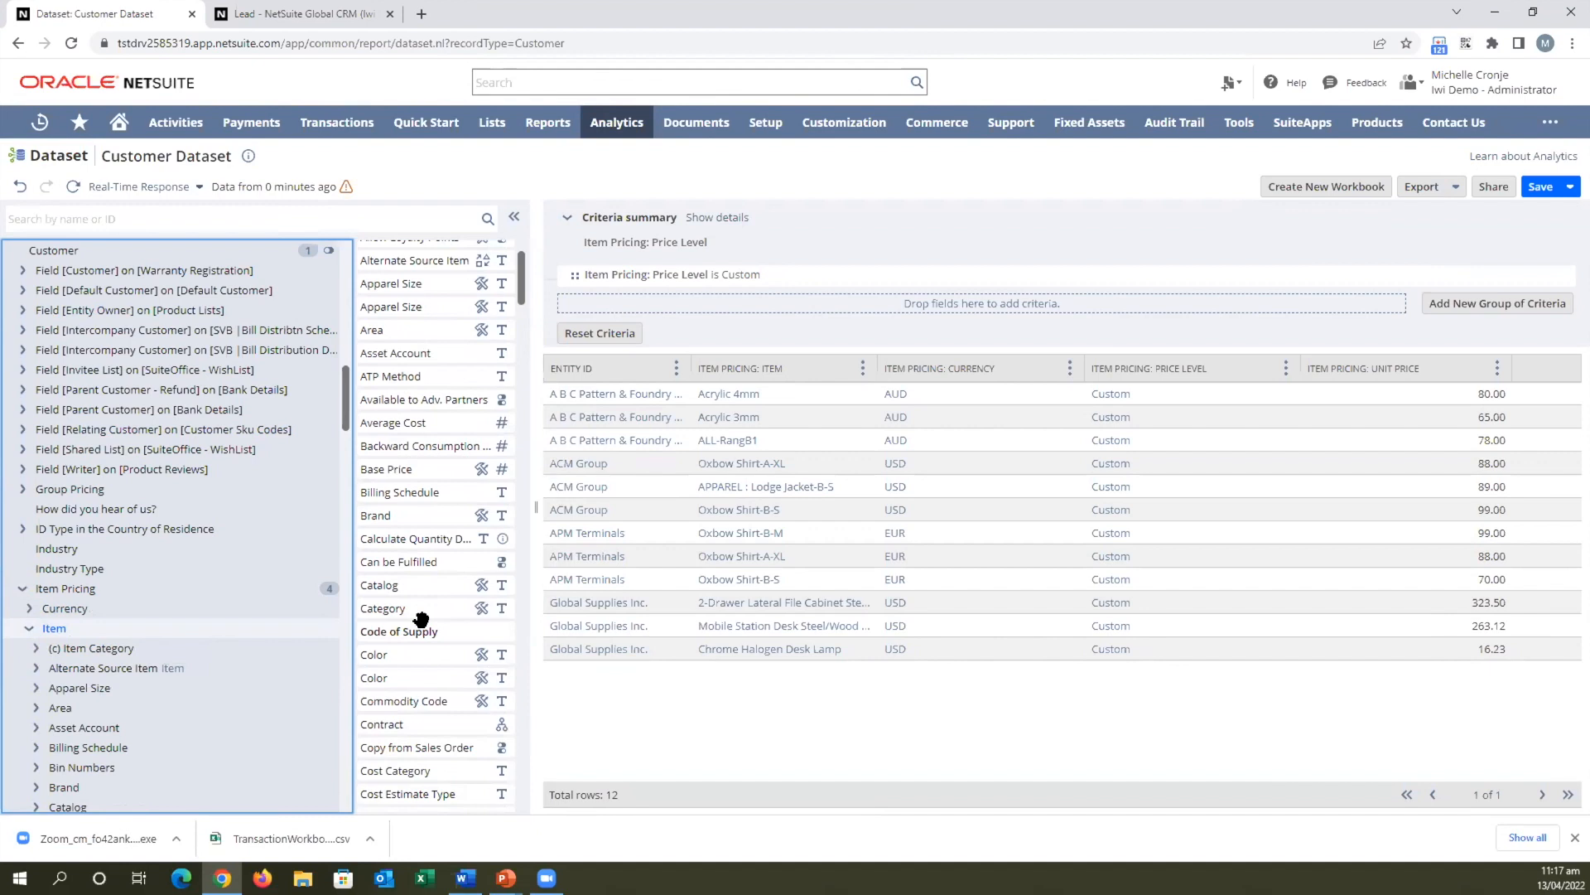
left_click_drag(401, 464, 1501, 440)
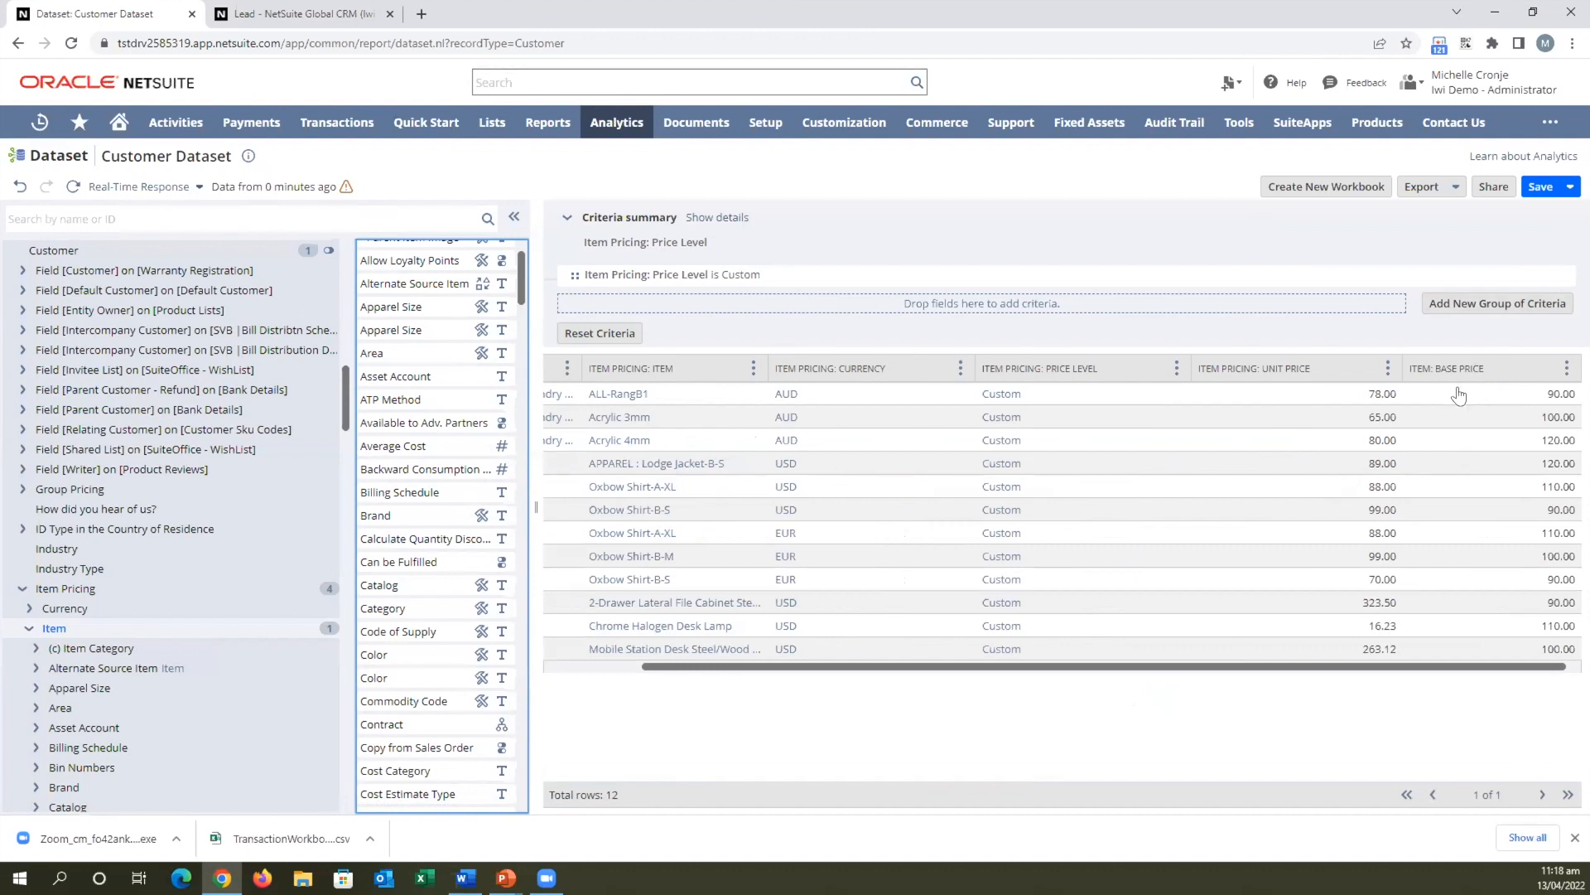
Create a new formula field named Price Variance that subtracts the Item Pricing Unit Price from the Item Base Price.
scroll(406, 397, "up", 1)
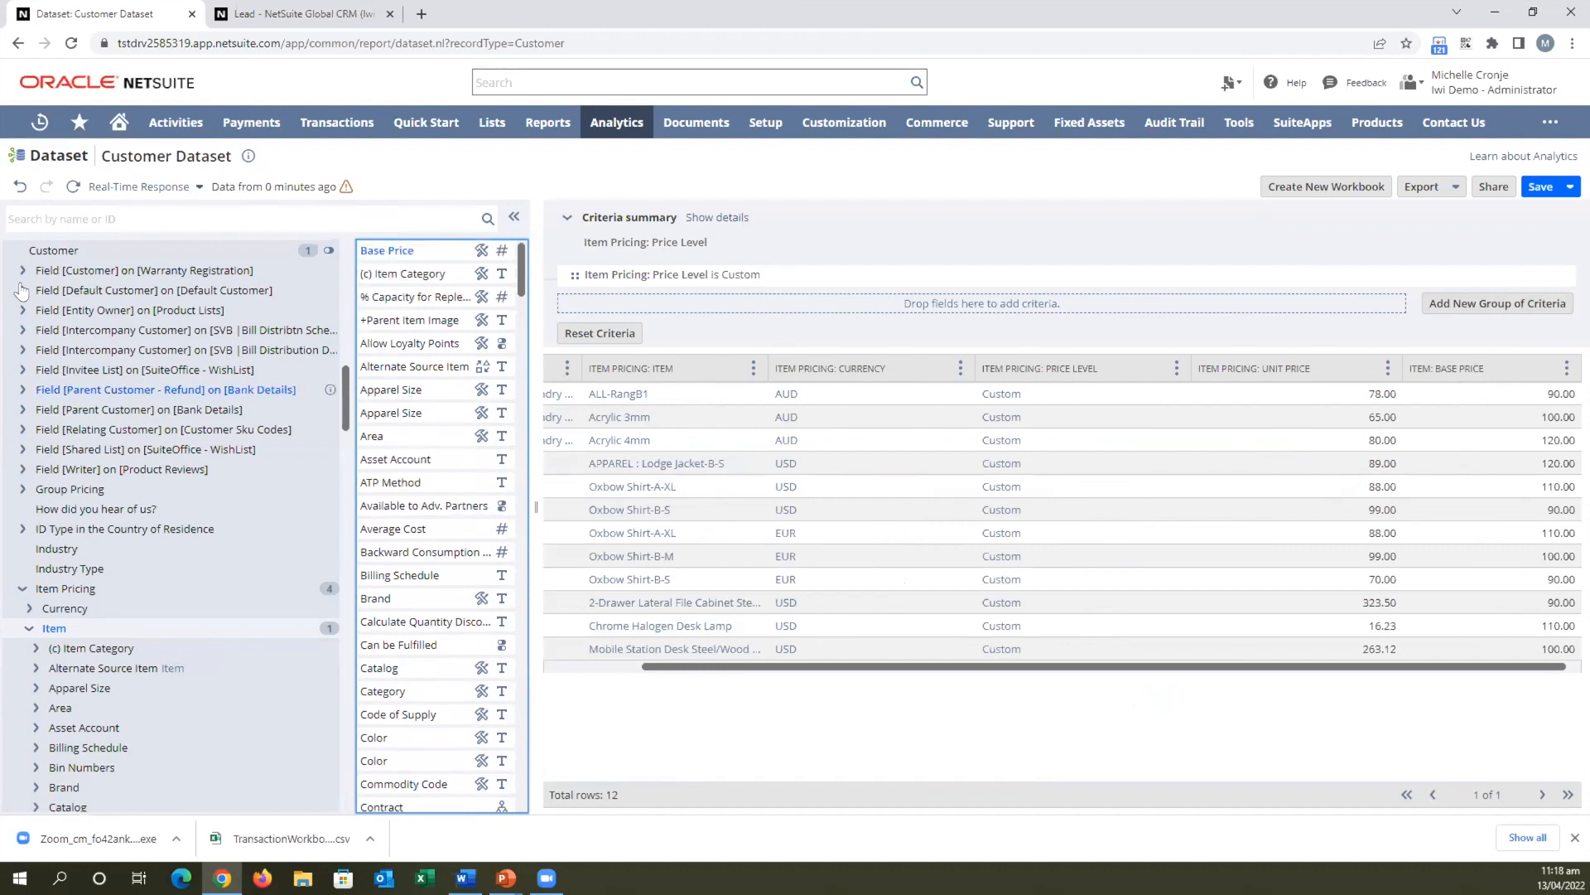
left_click(135, 248)
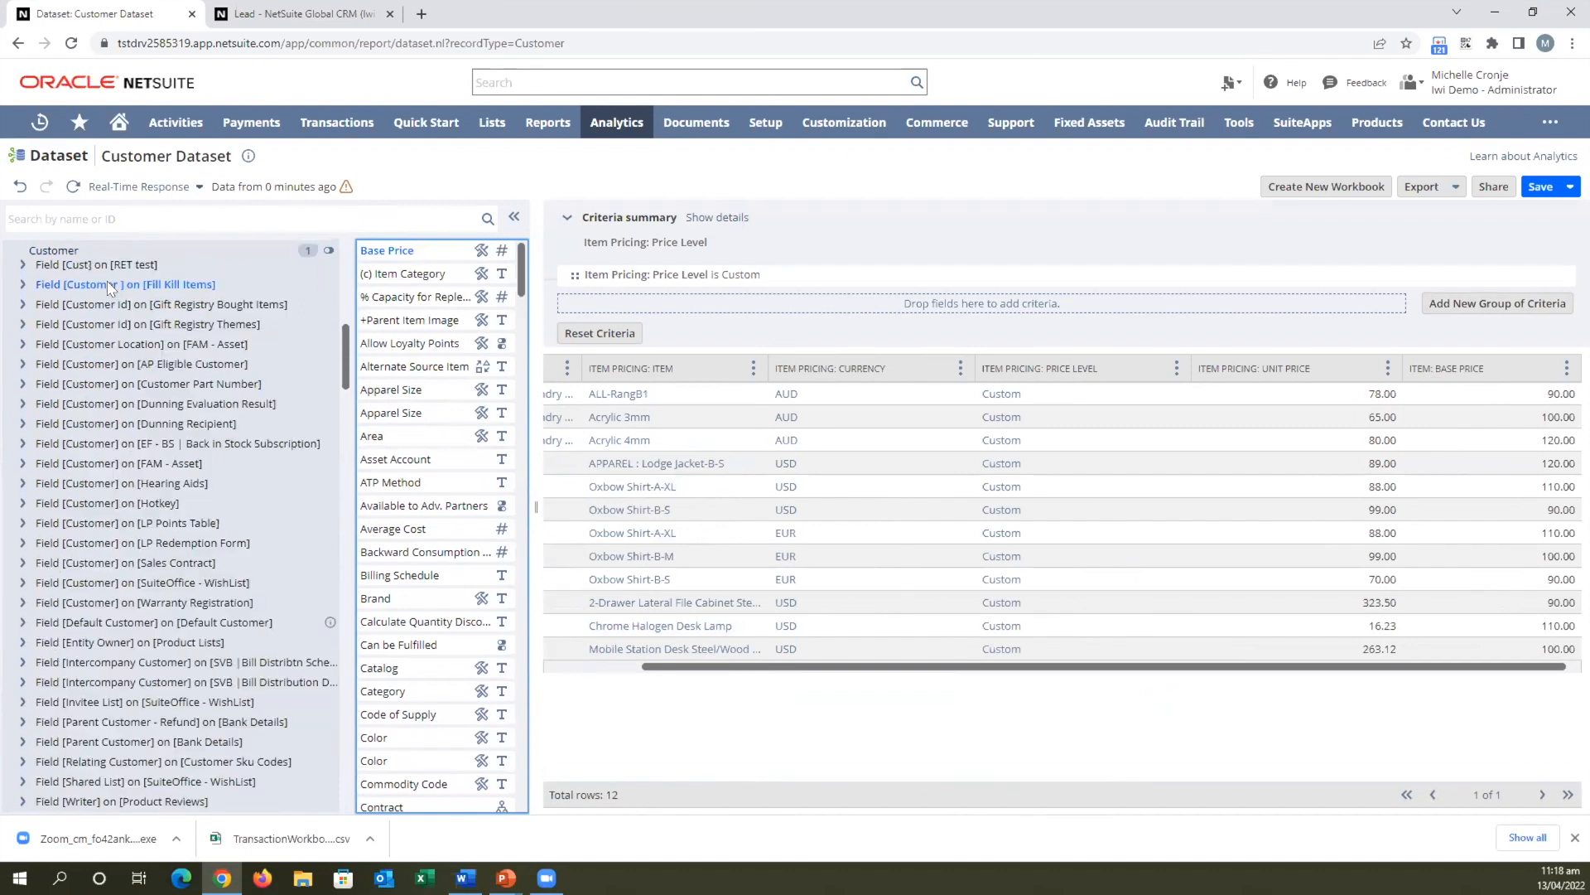
left_click(58, 251)
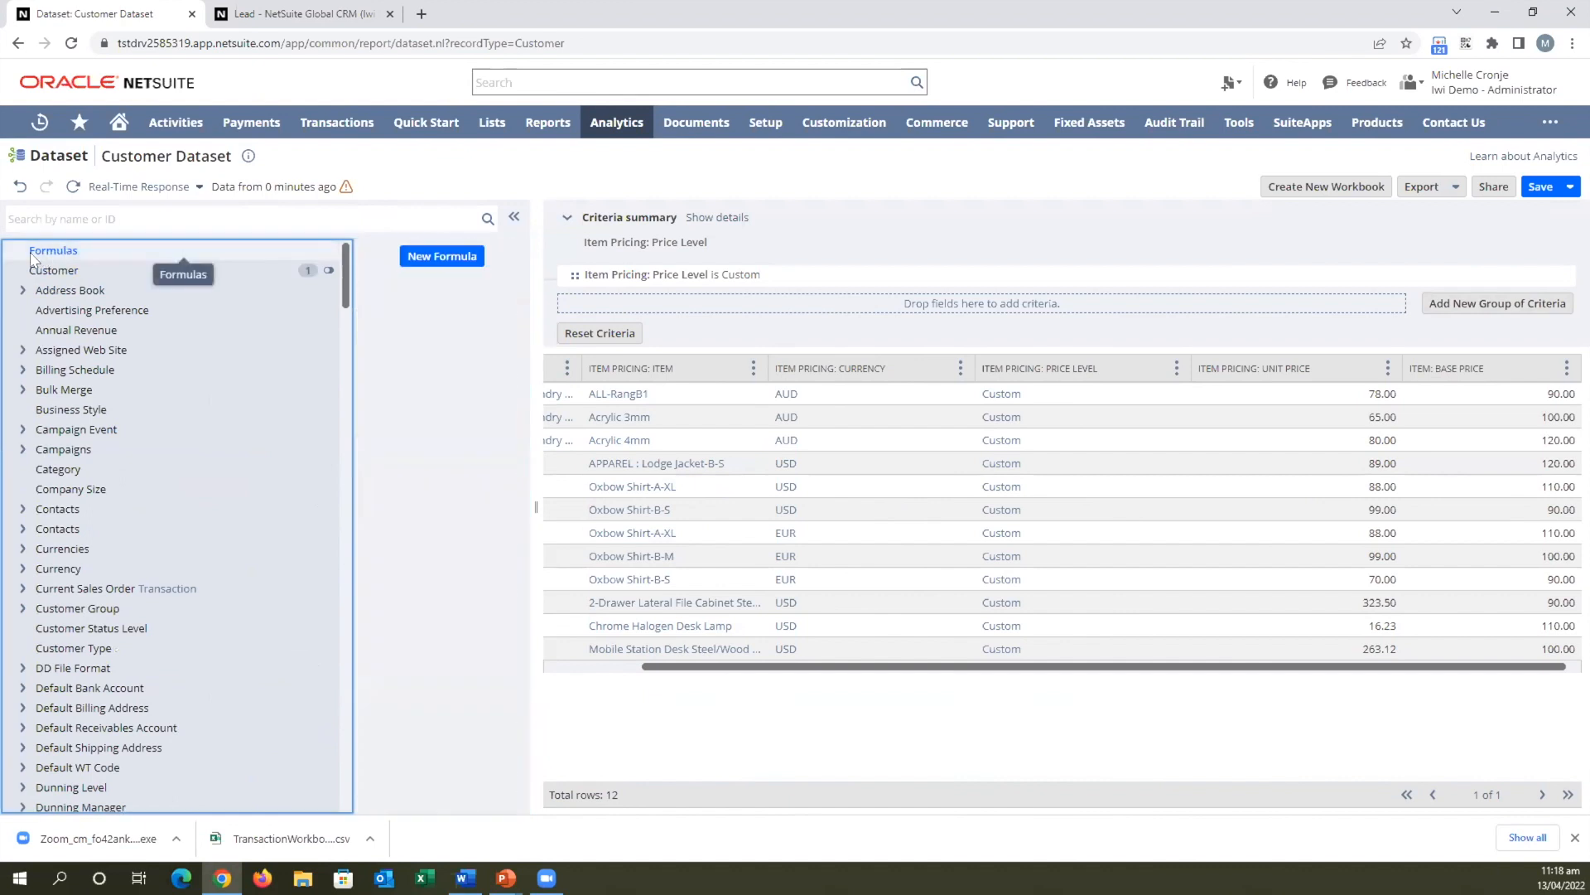
left_click(441, 259)
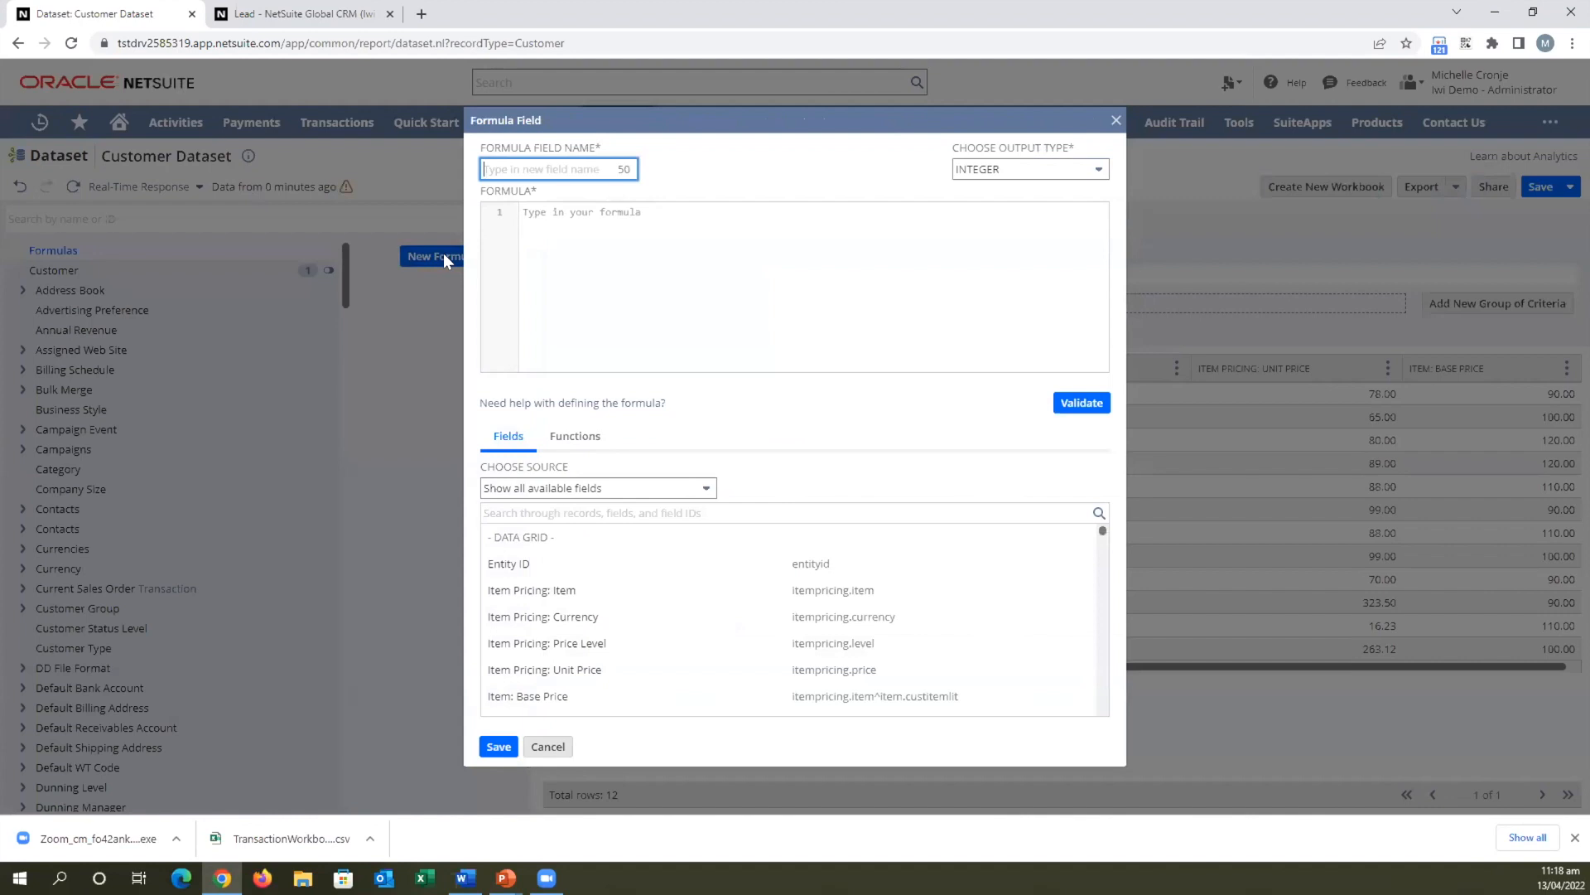
type("Price Variance")
left_click(538, 275)
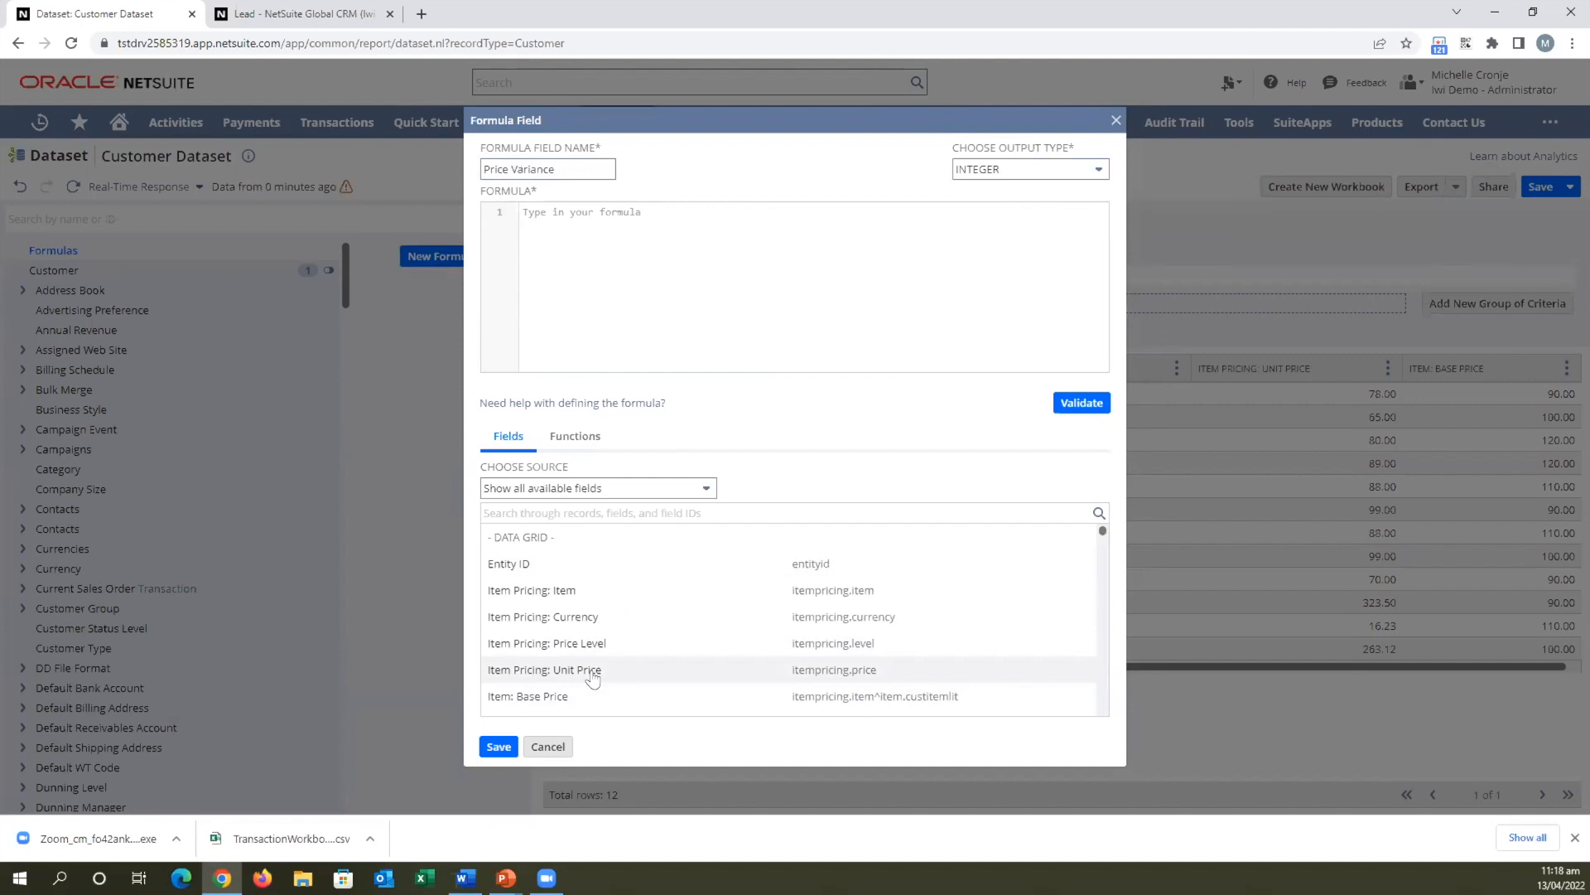
double_click(563, 696)
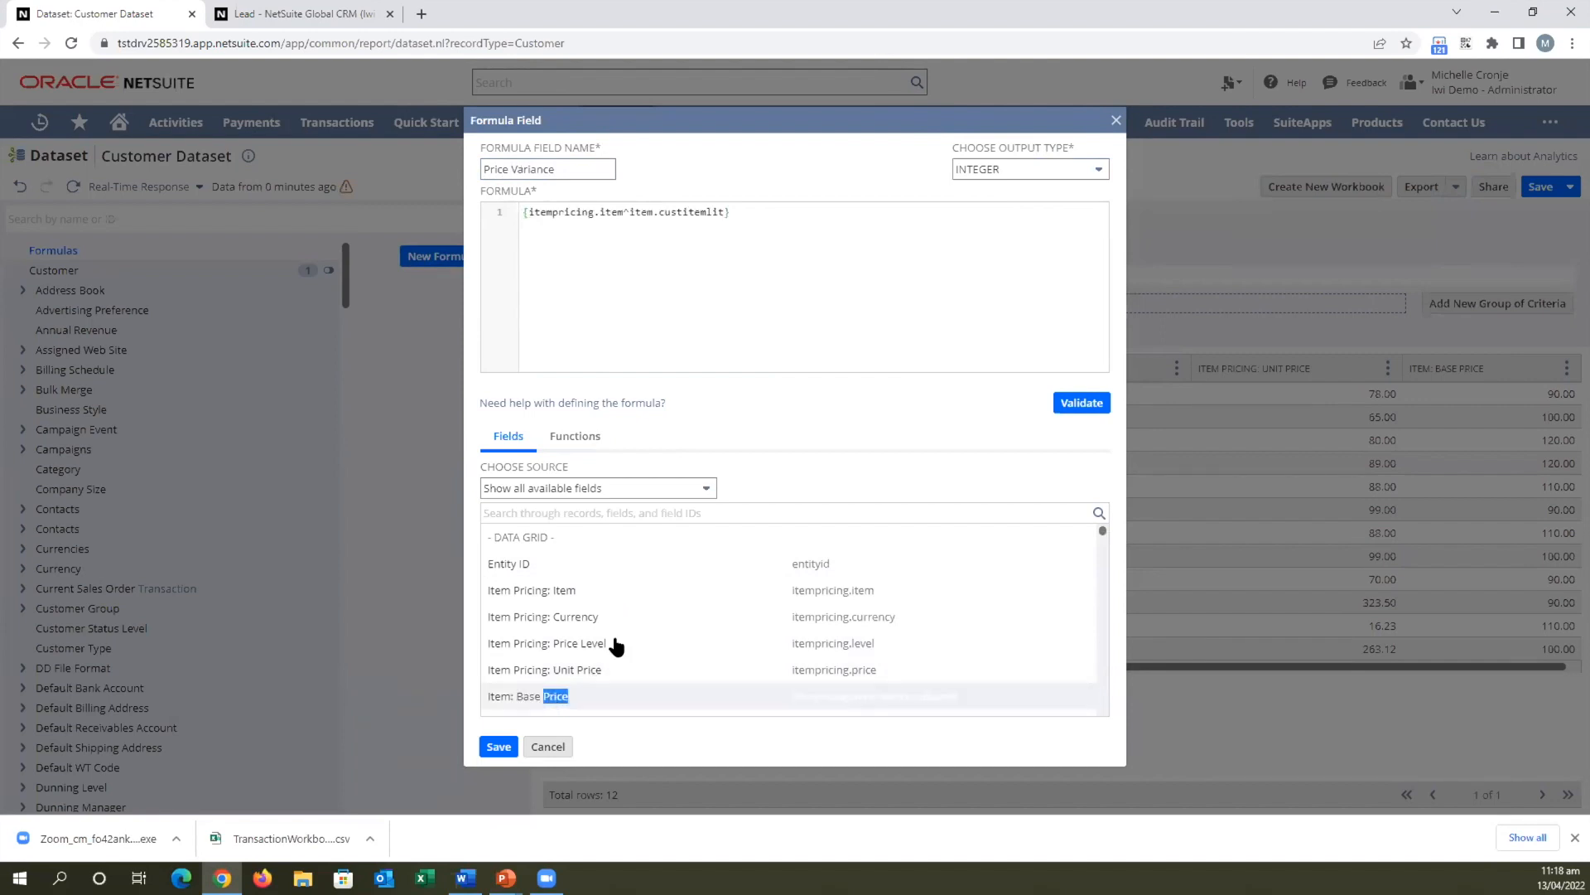
left_click(744, 205)
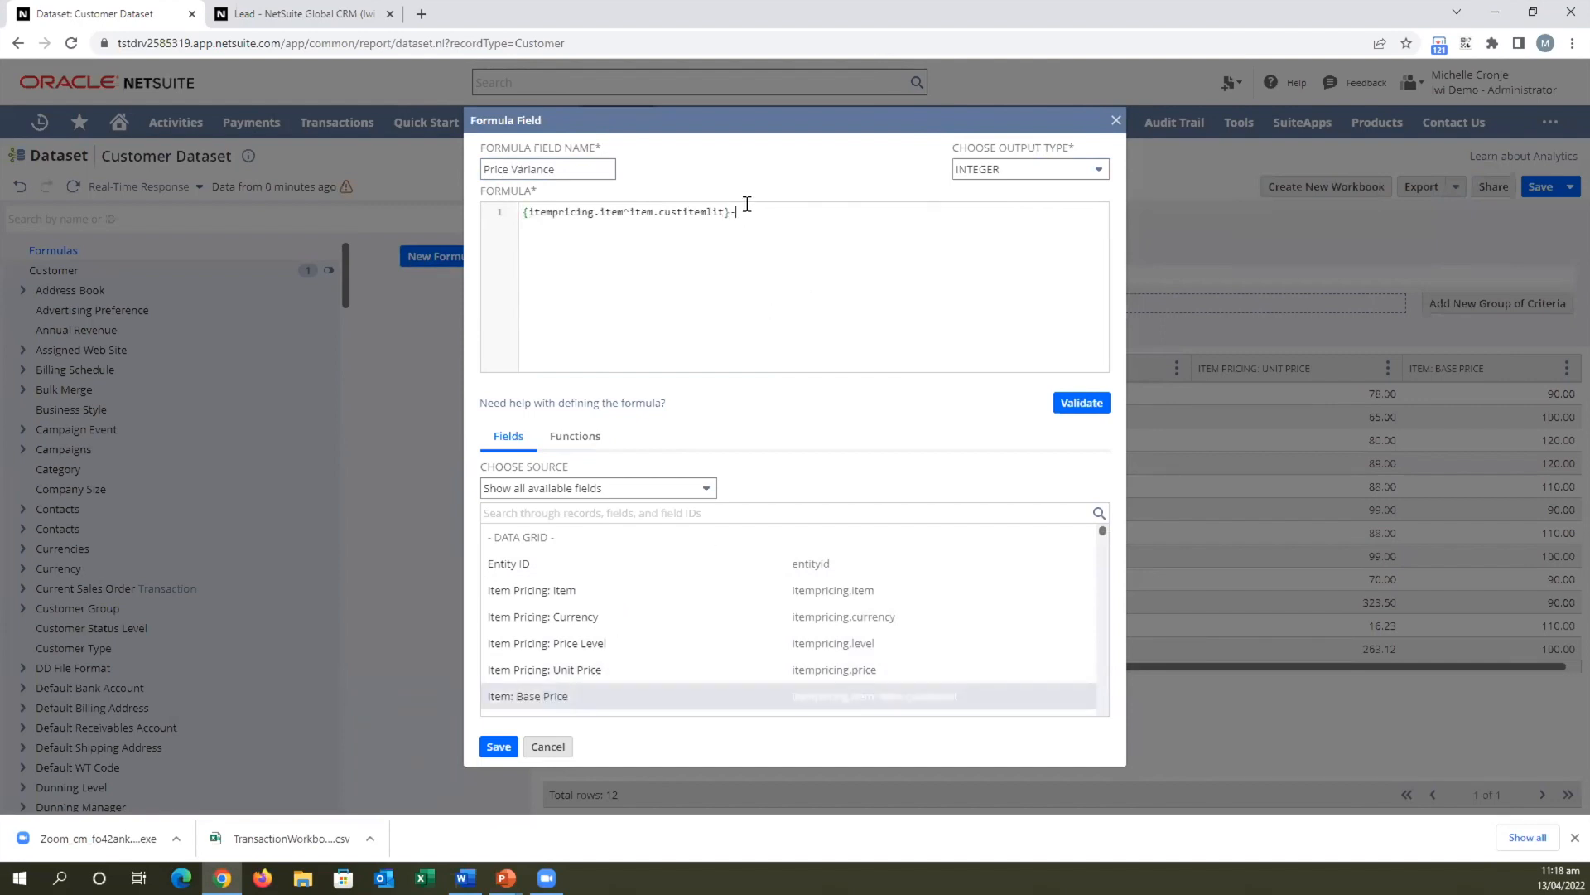
double_click(590, 669)
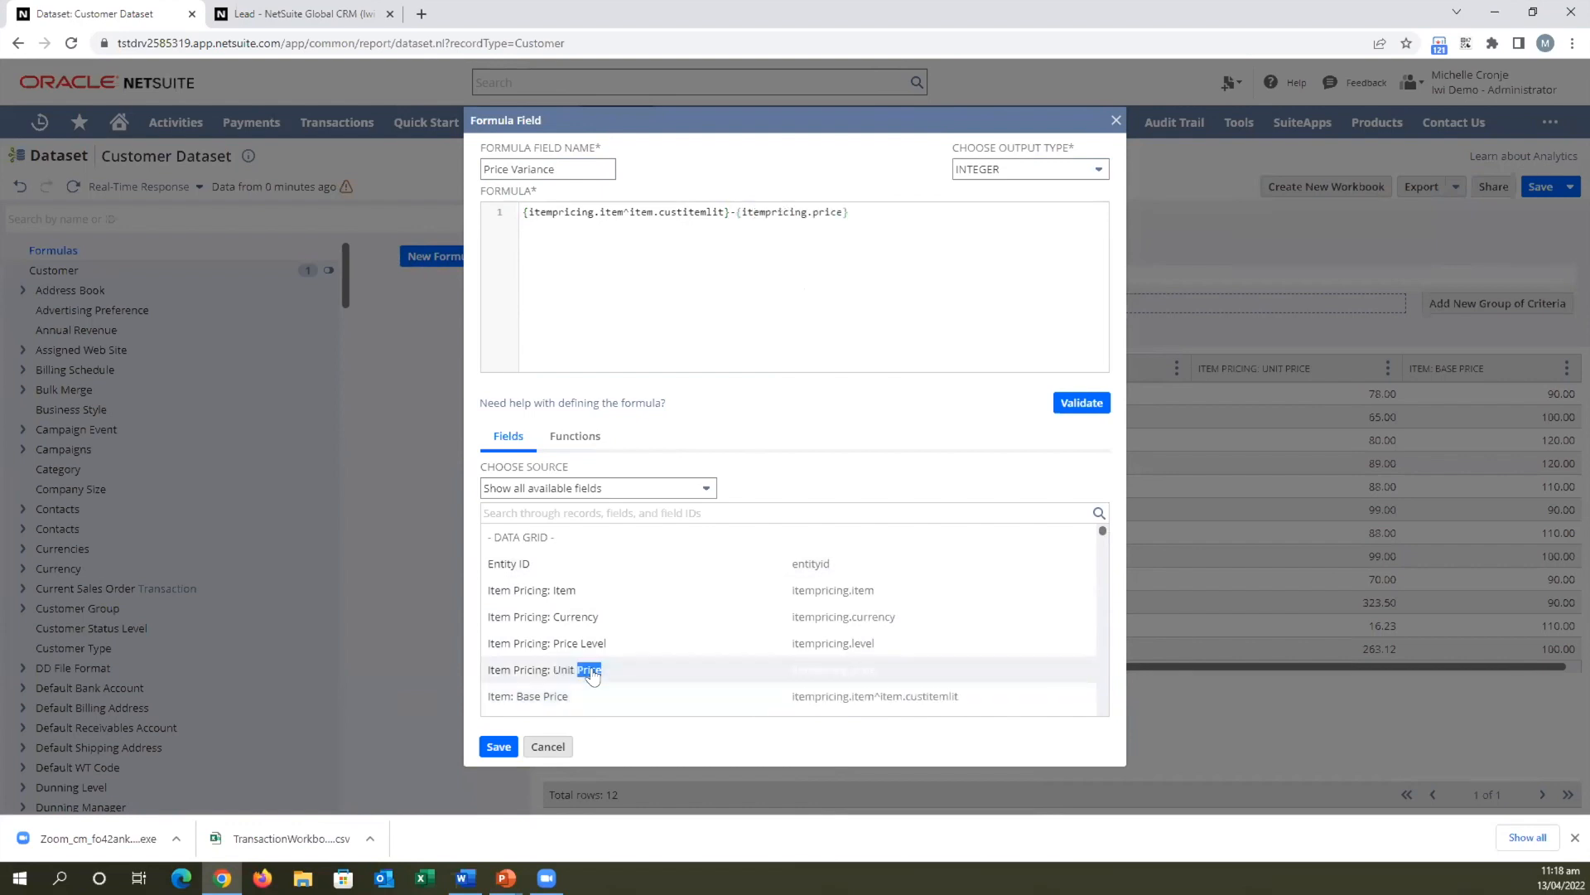
Set the formula's output type to FLOAT, validate and save it, and add Price Variance as a column after Base Price.
left_click(1067, 400)
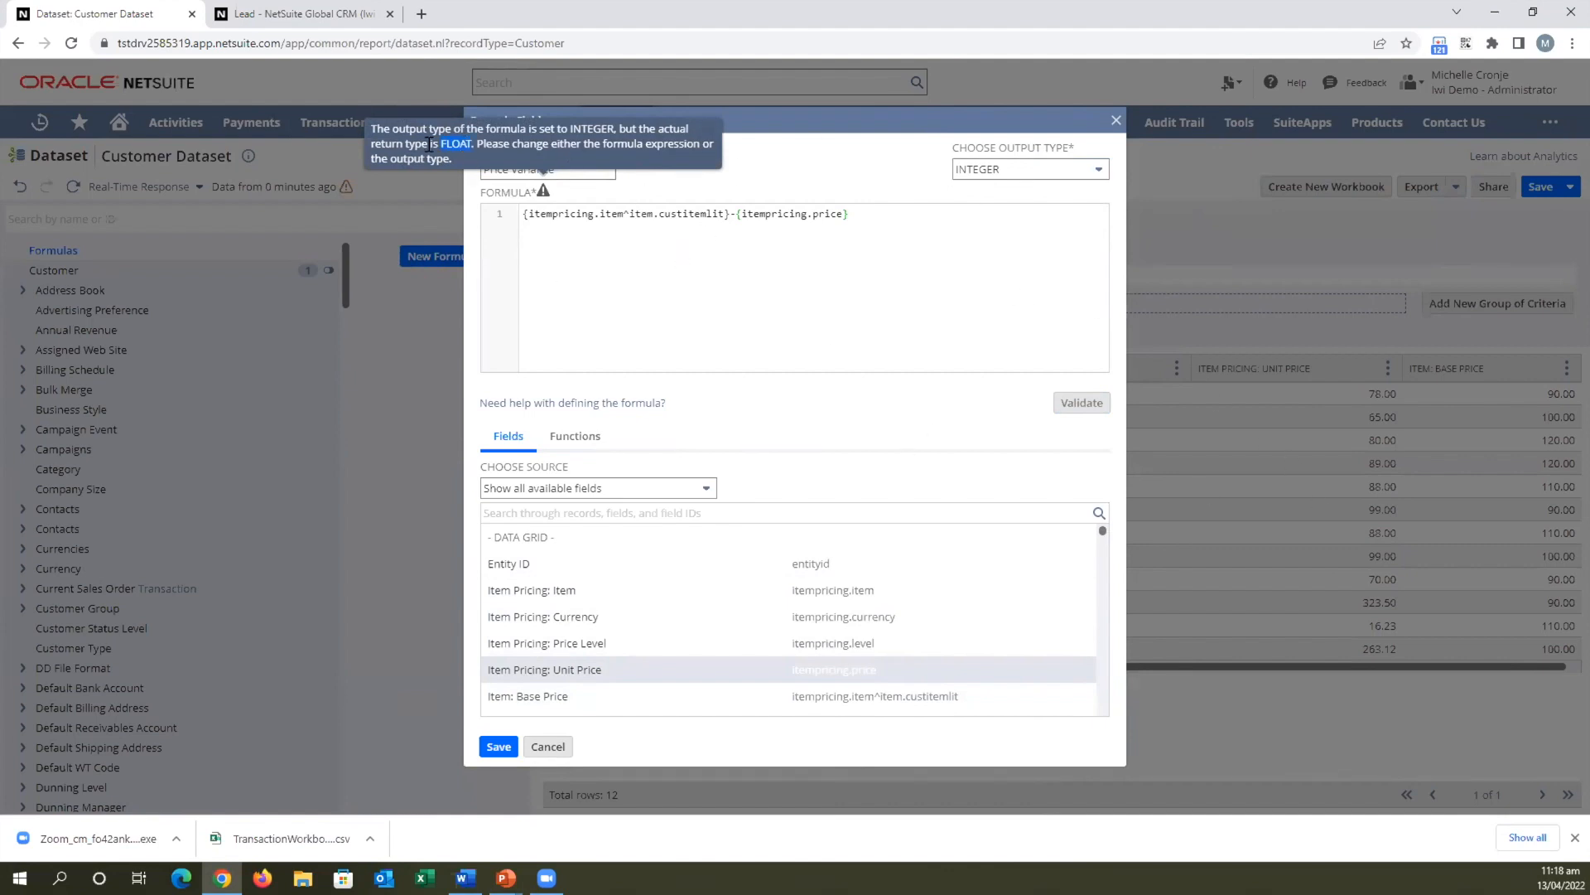
left_click(1042, 174)
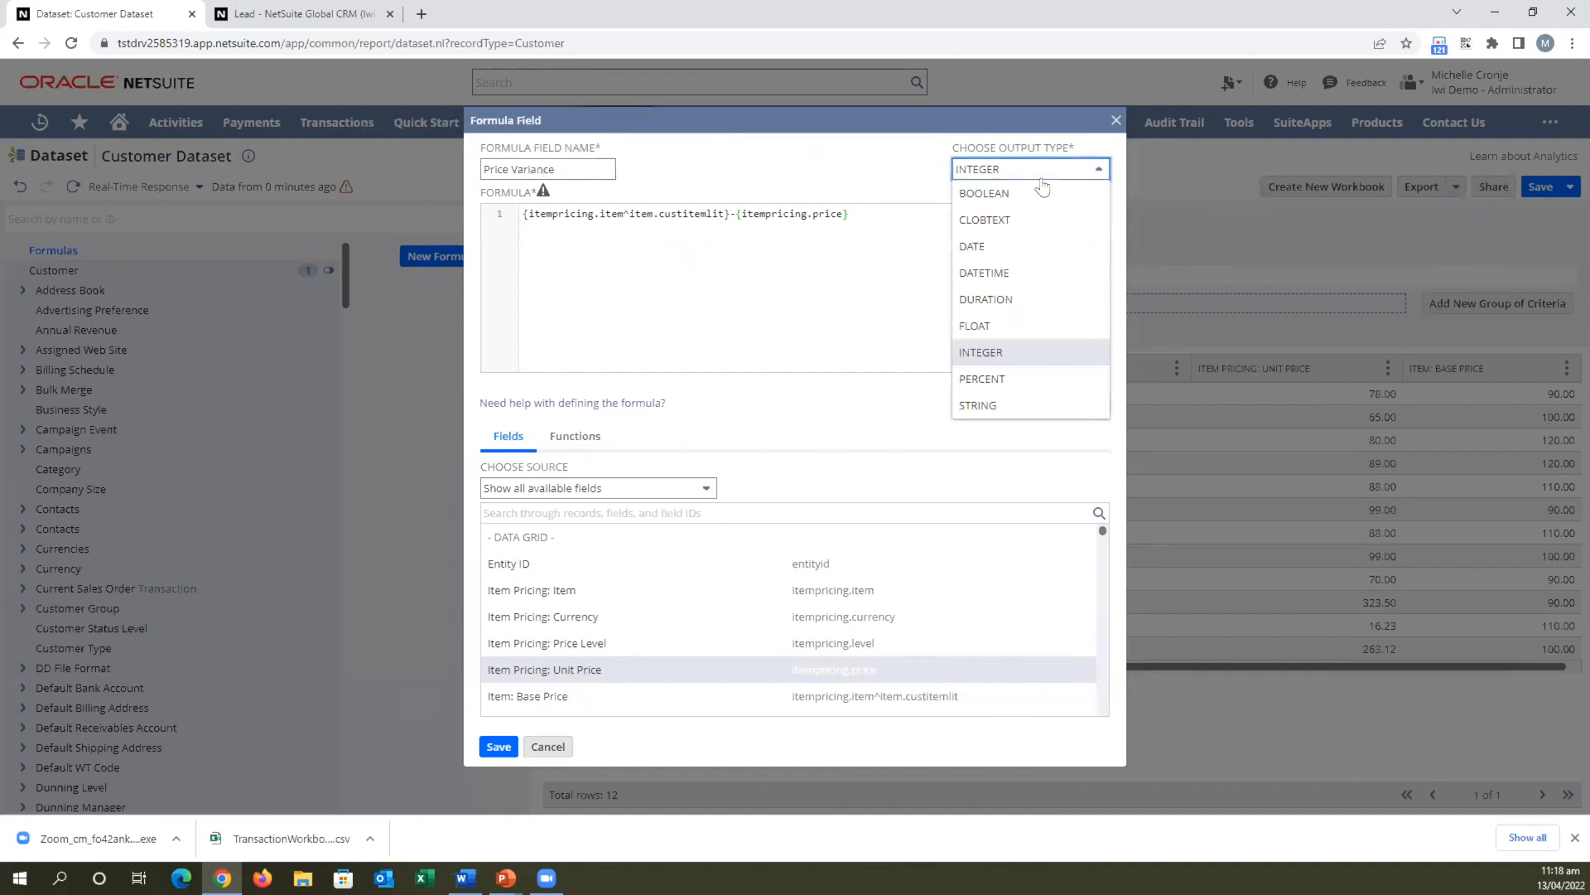
left_click(1009, 326)
left_click(1079, 403)
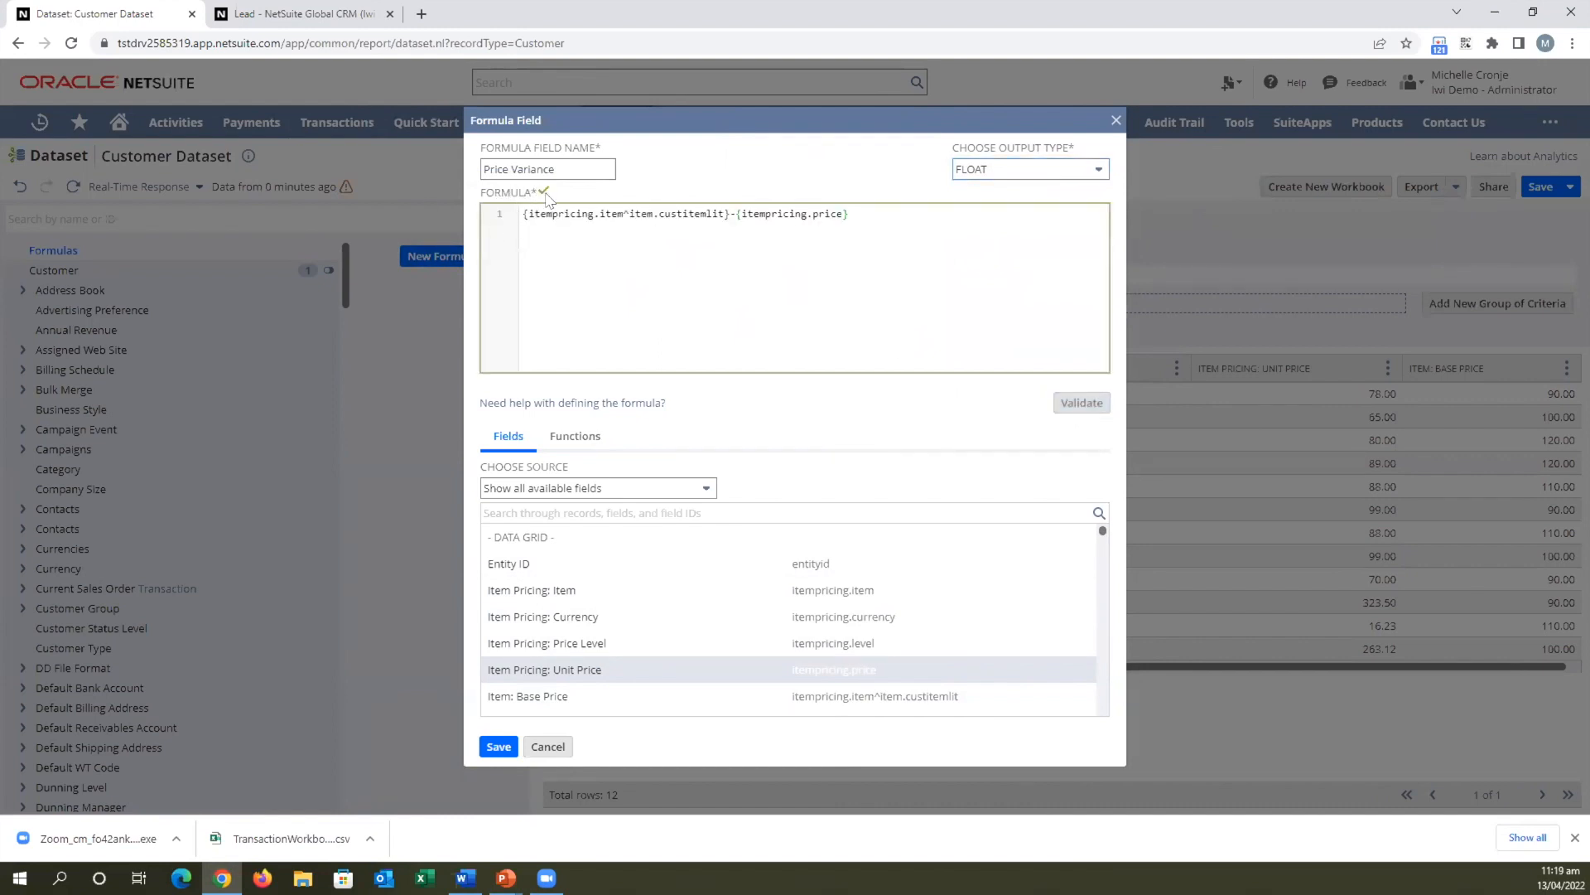
mouse_move(546, 196)
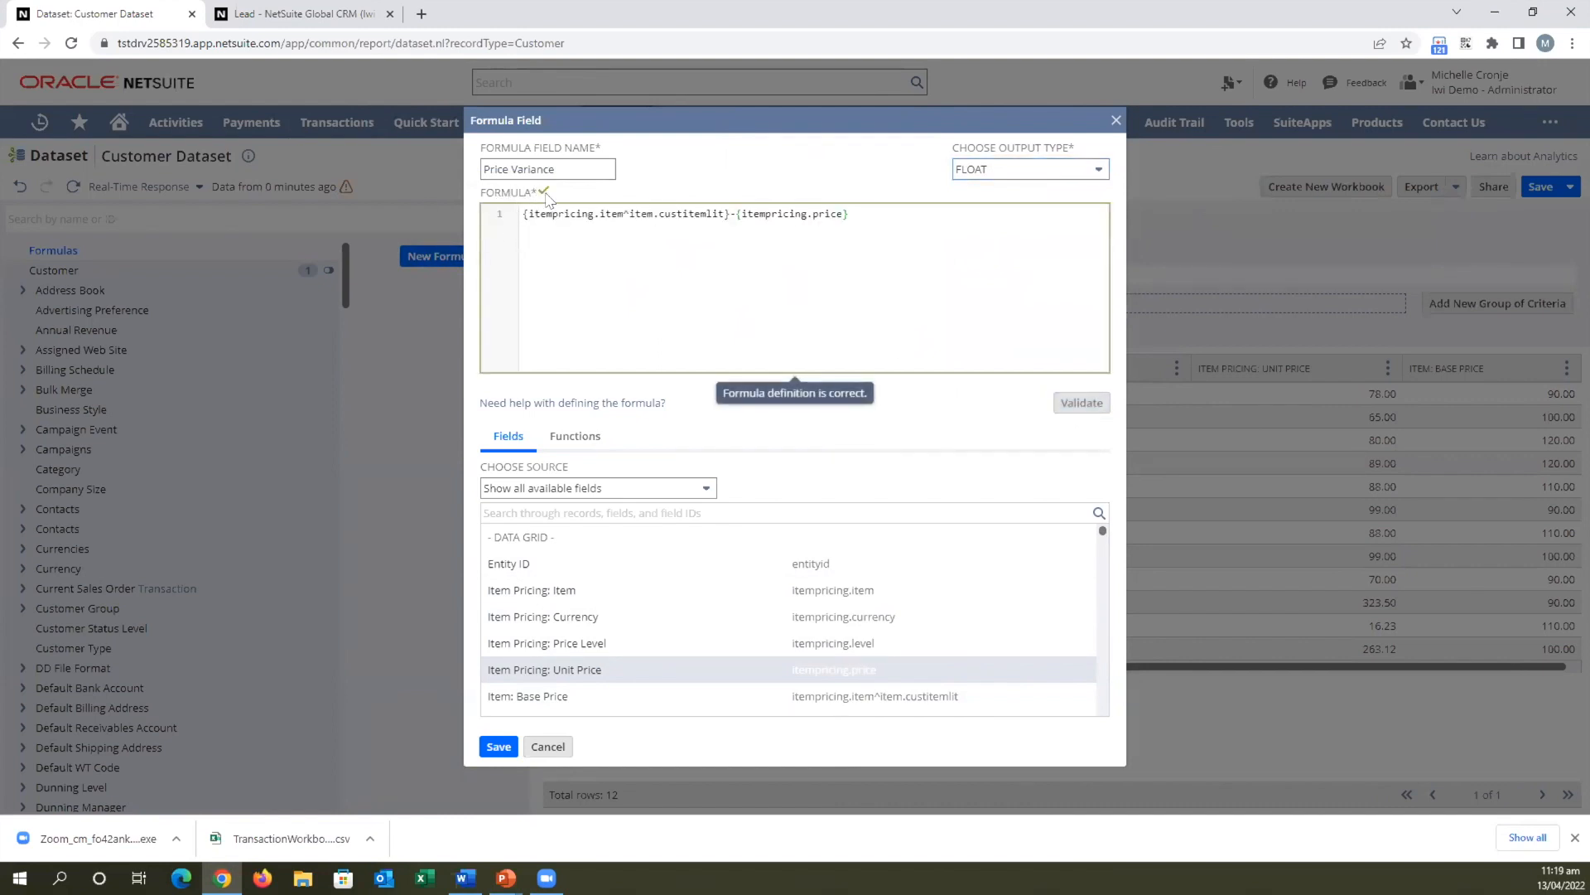
left_click(500, 746)
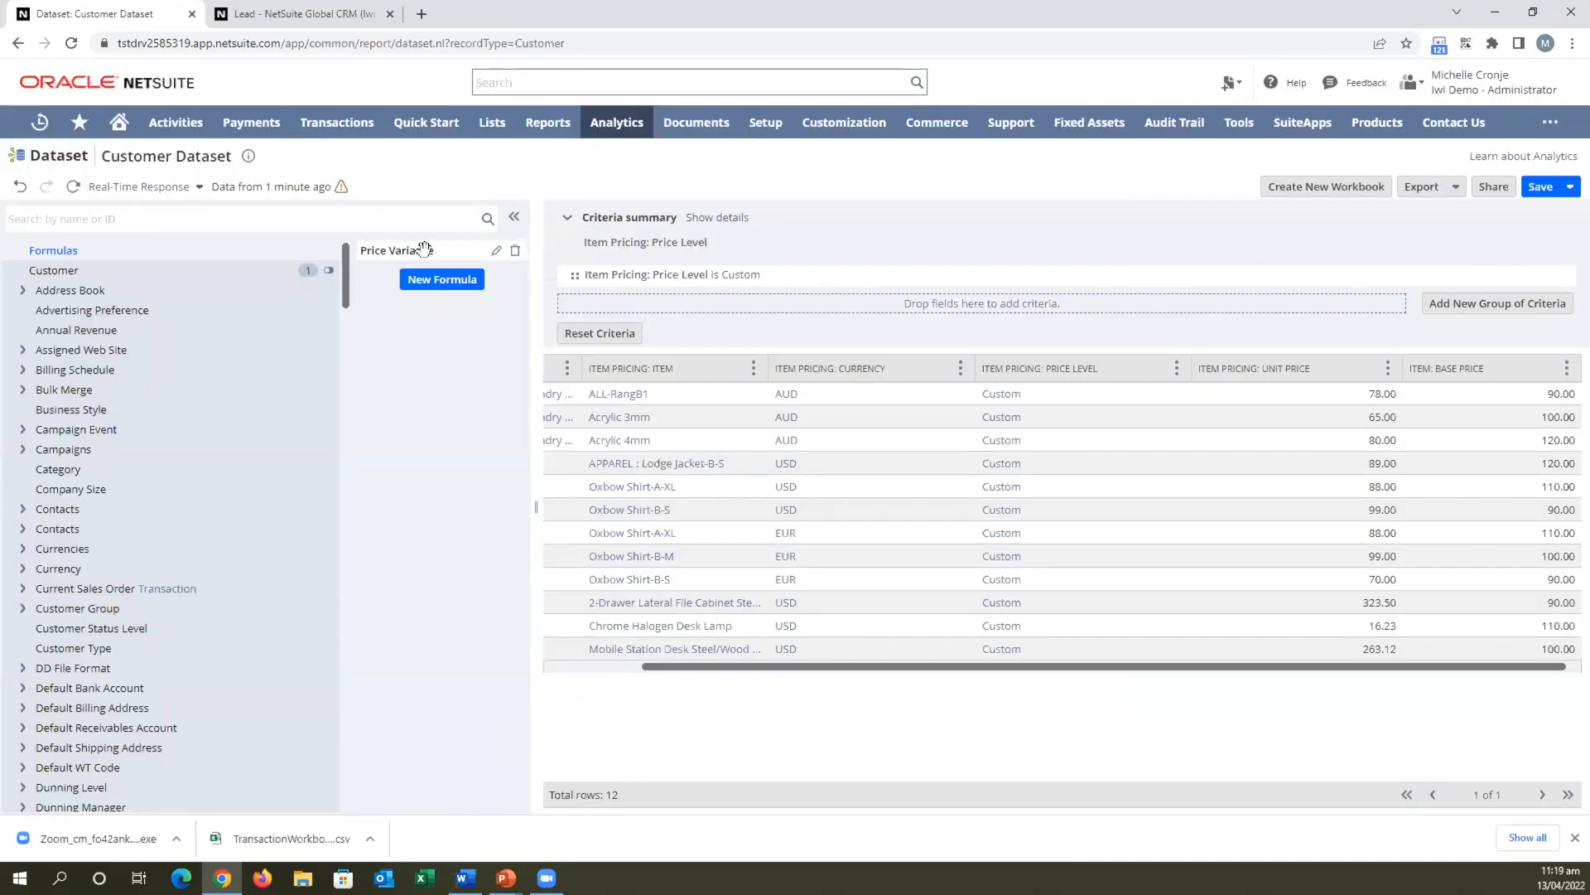
mouse_move(363, 243)
left_click_drag(363, 244, 1520, 427)
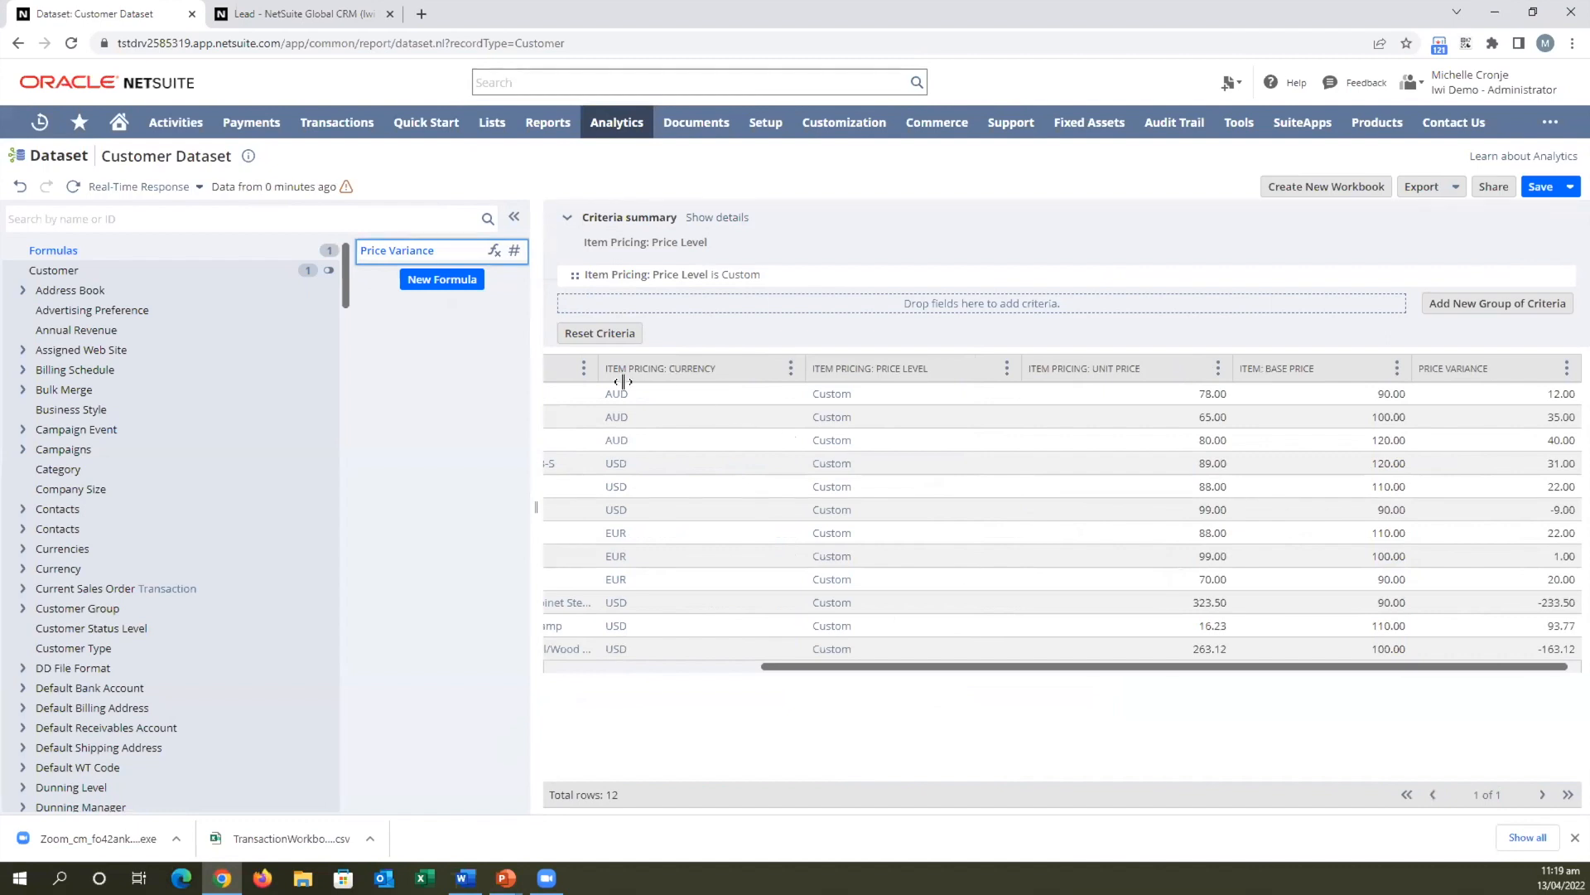
Create a second formula field named Price Variance % that divides the Item Pricing Unit Price by the Item Base Price.
left_click(440, 278)
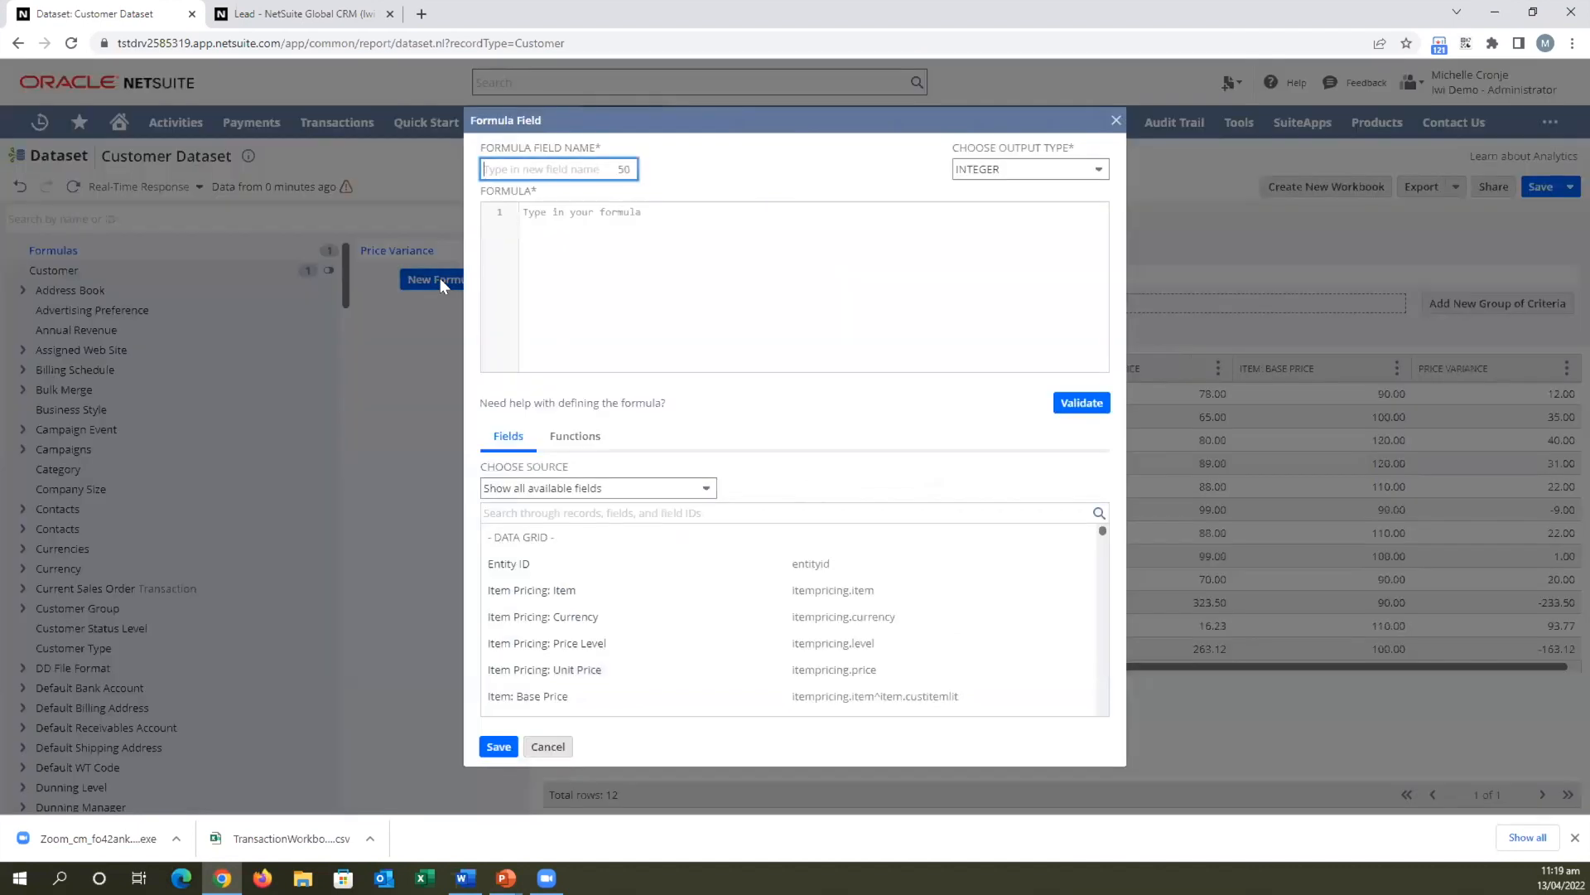
type("Price Variance %")
left_click(583, 207)
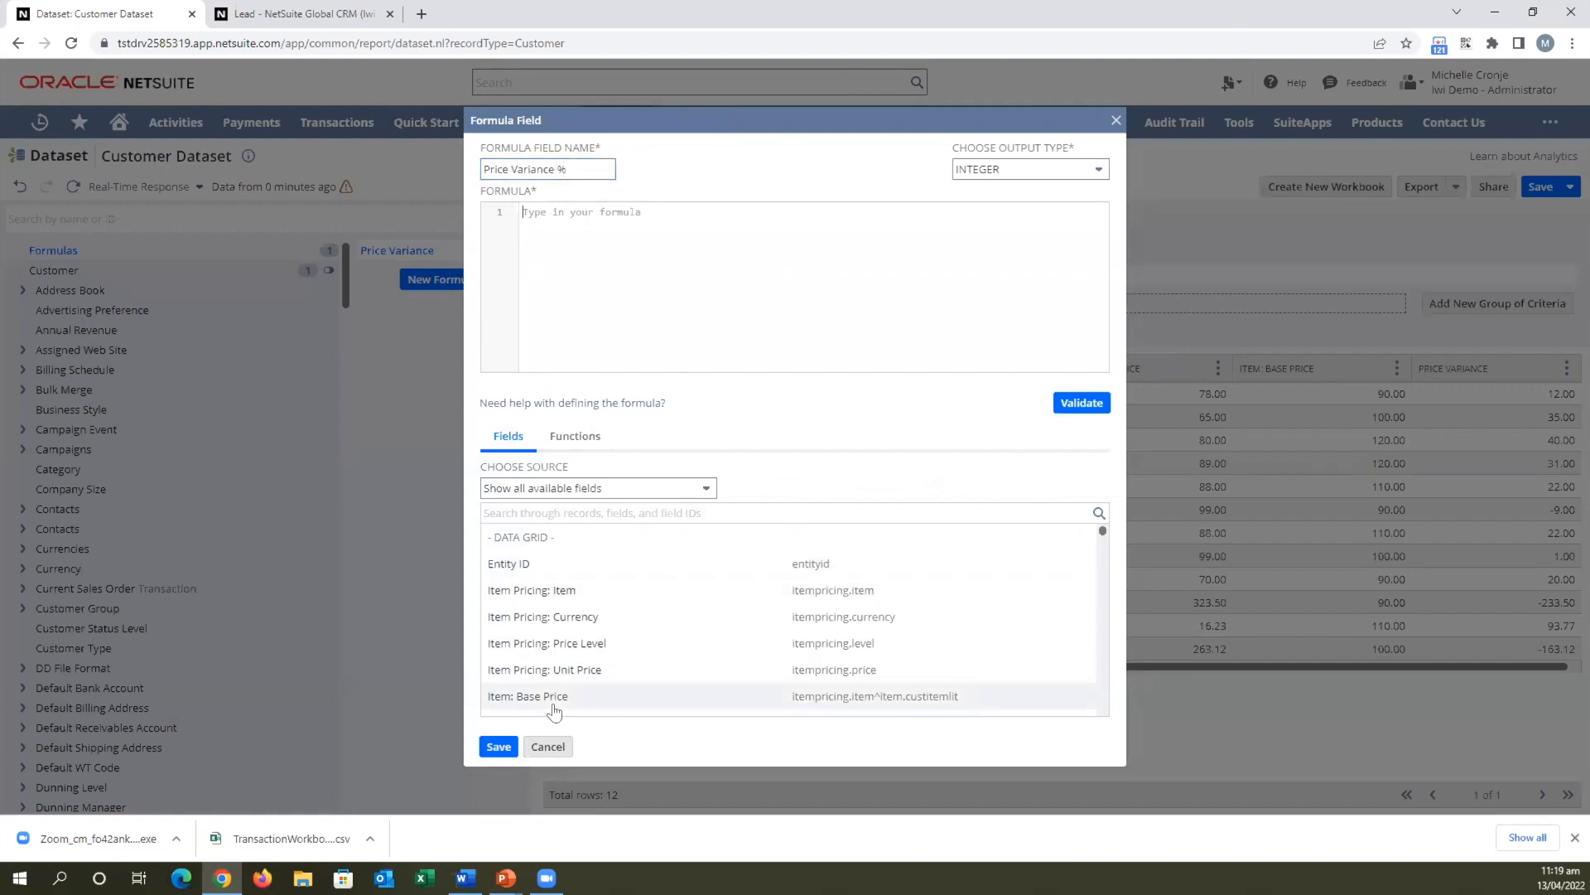
left_click(591, 677)
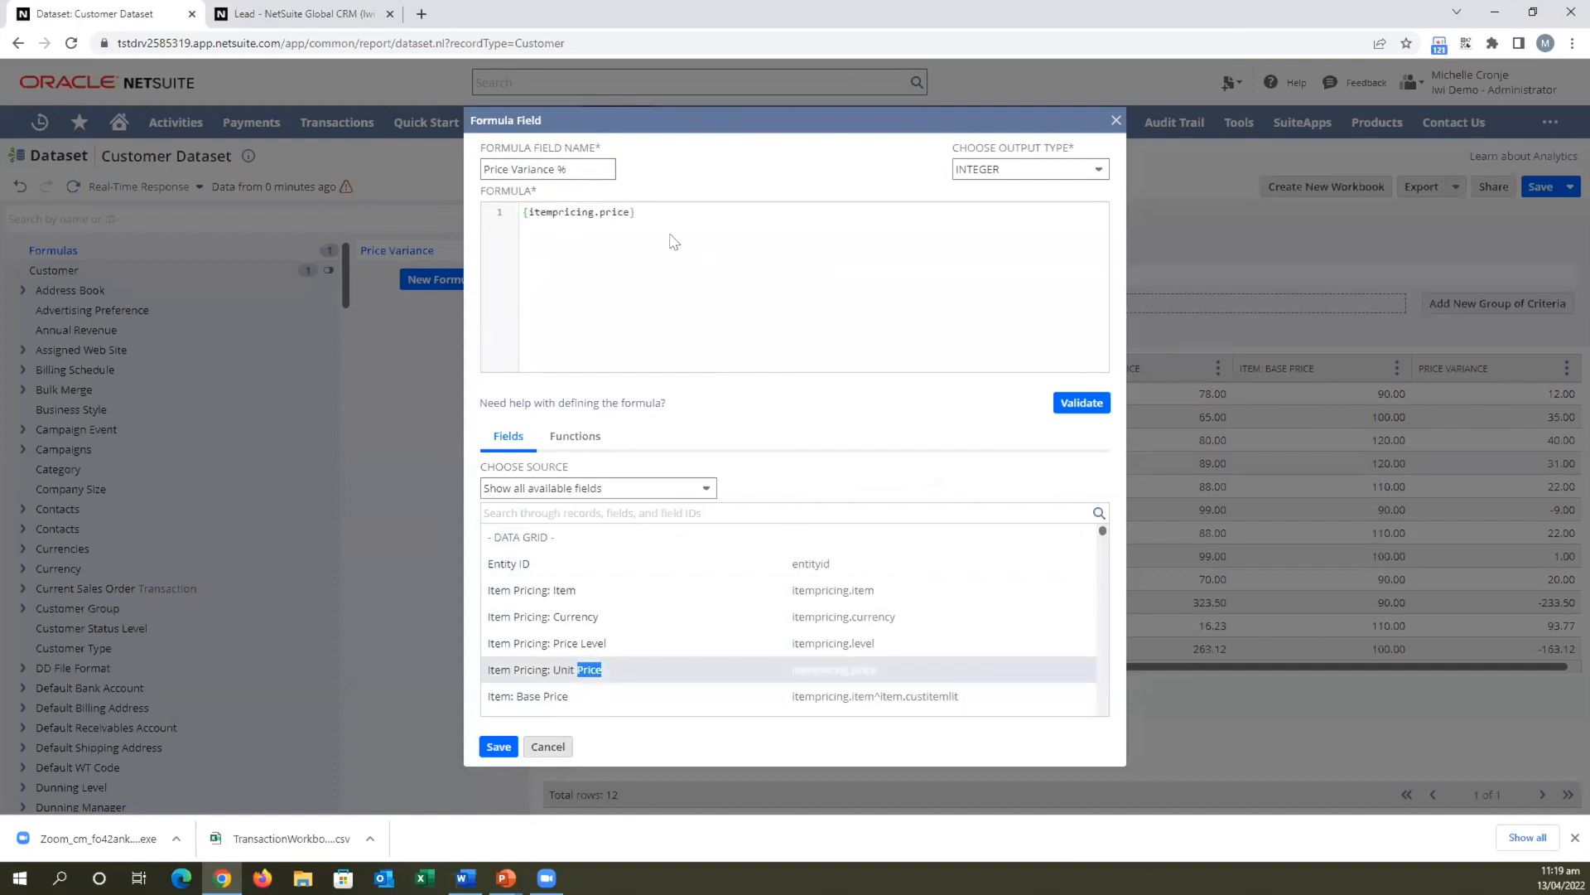
type("/")
double_click(513, 697)
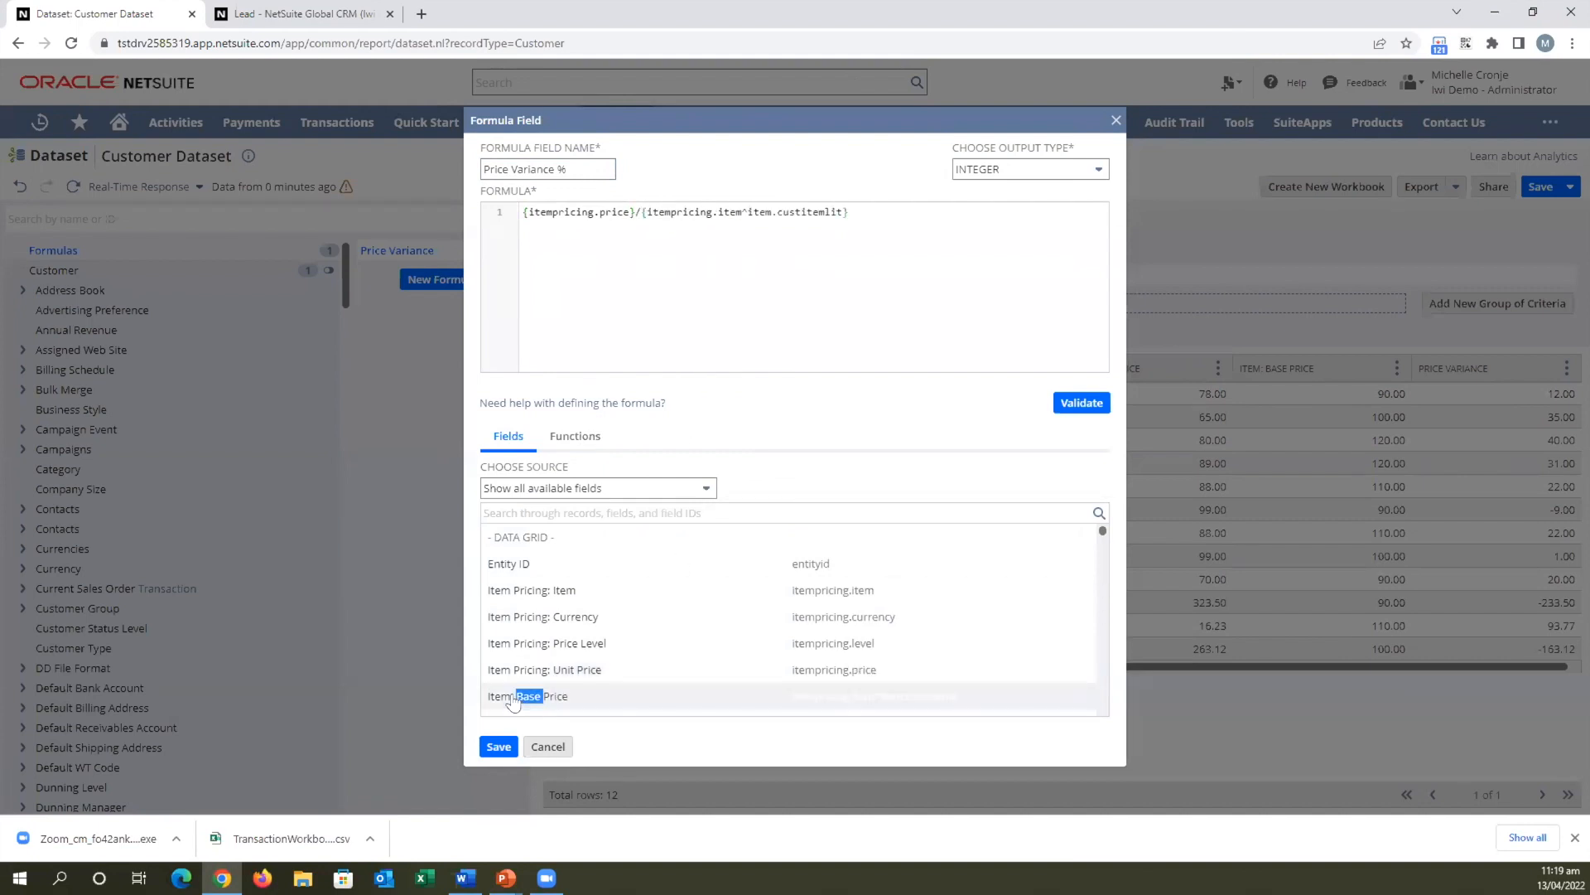
Give the percentage formula the FLOAT output type, validate and save it, and add it as a column after Price Variance.
left_click(1077, 402)
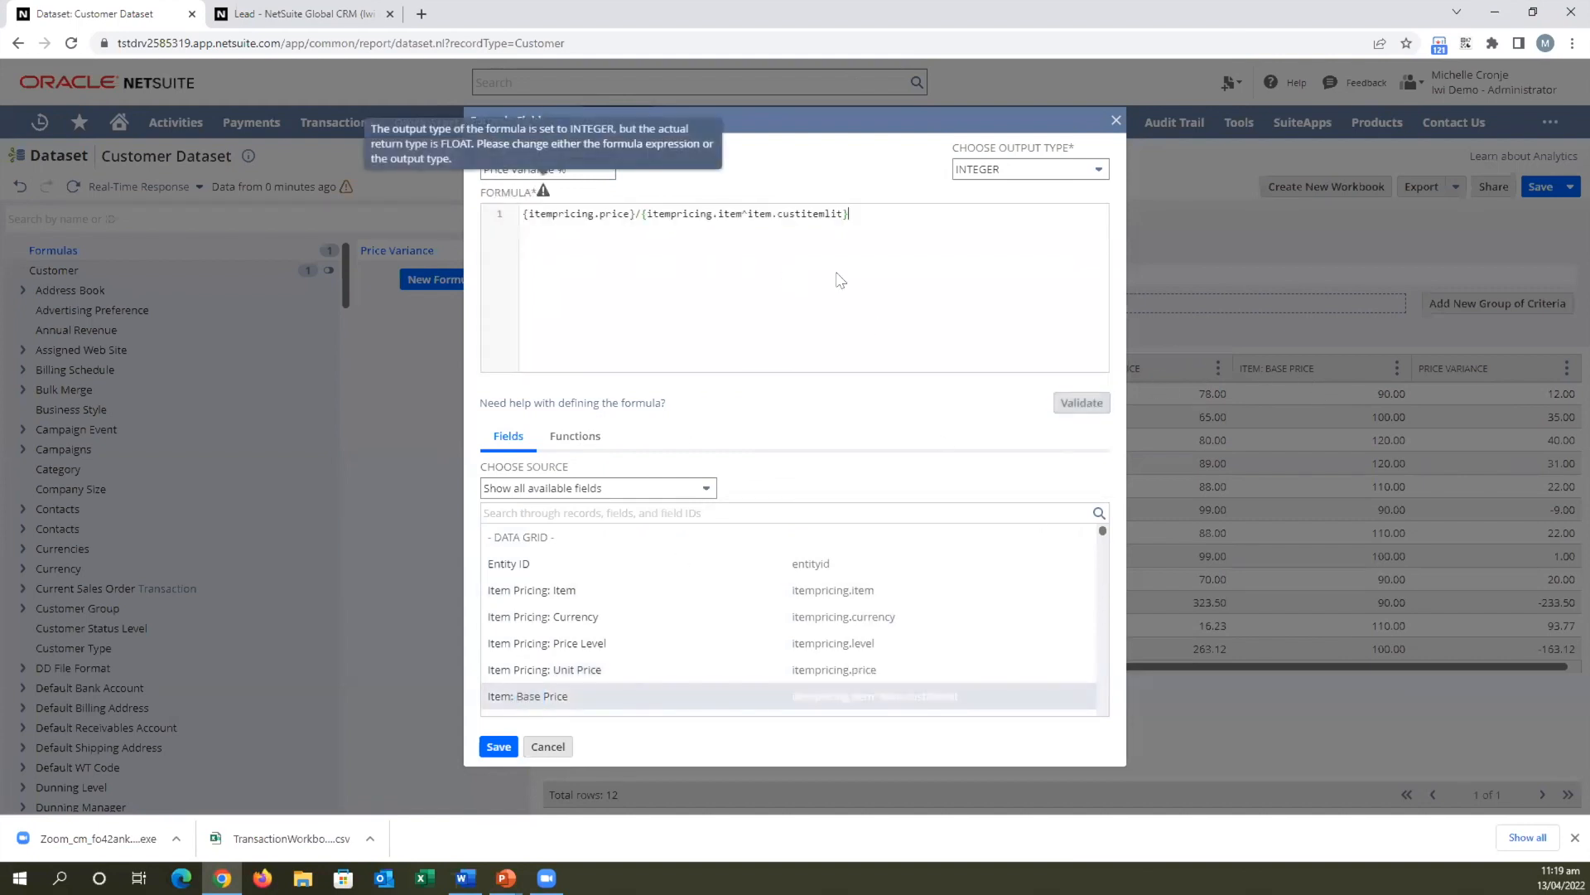
left_click(1068, 170)
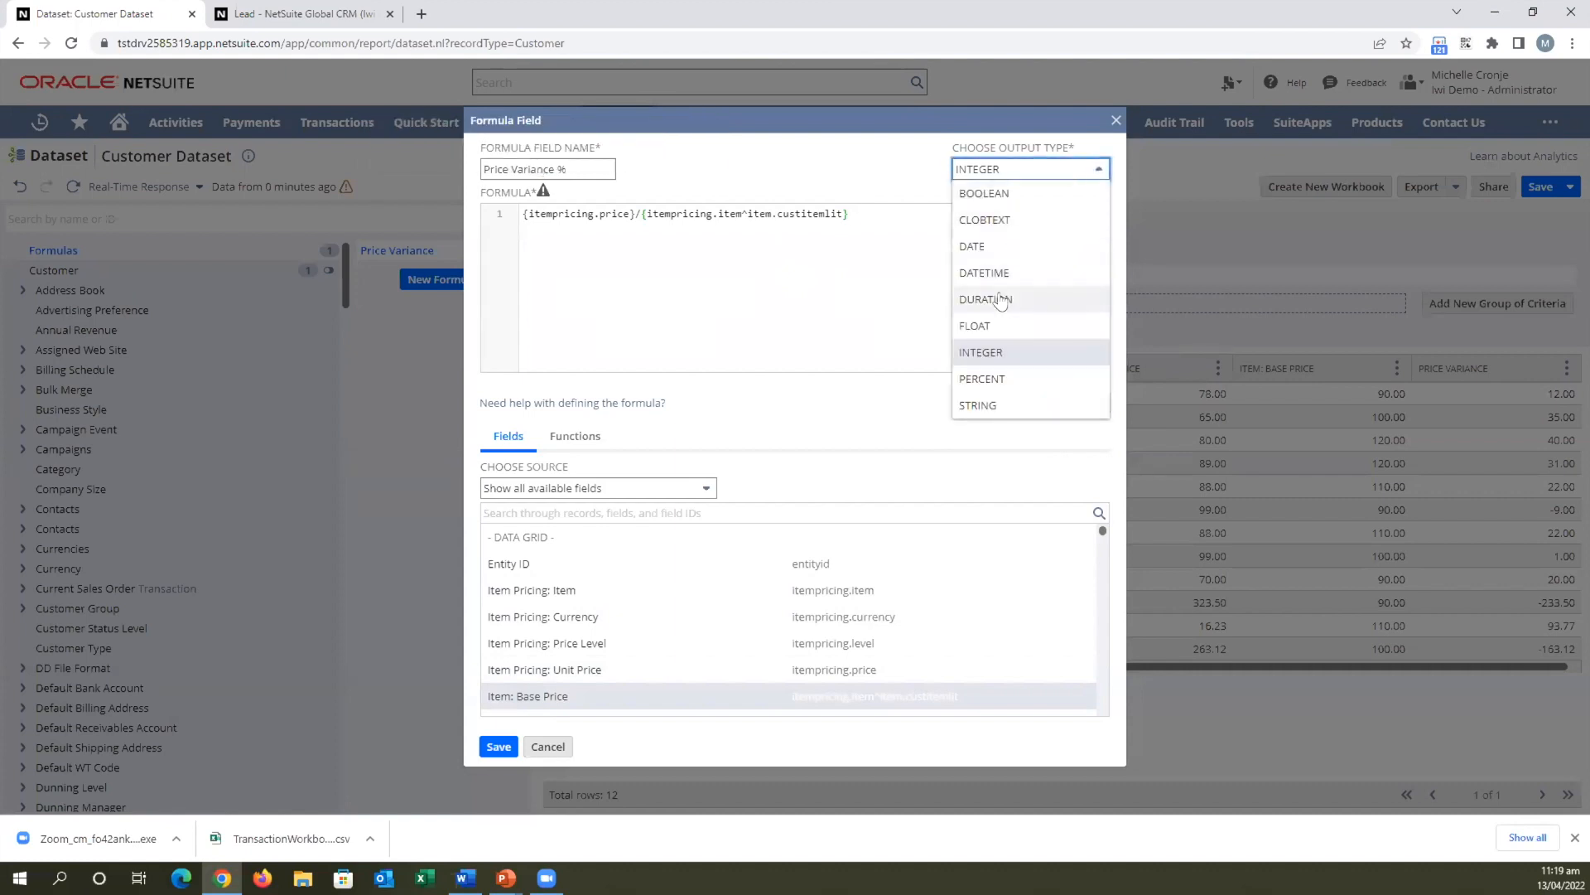
left_click(982, 325)
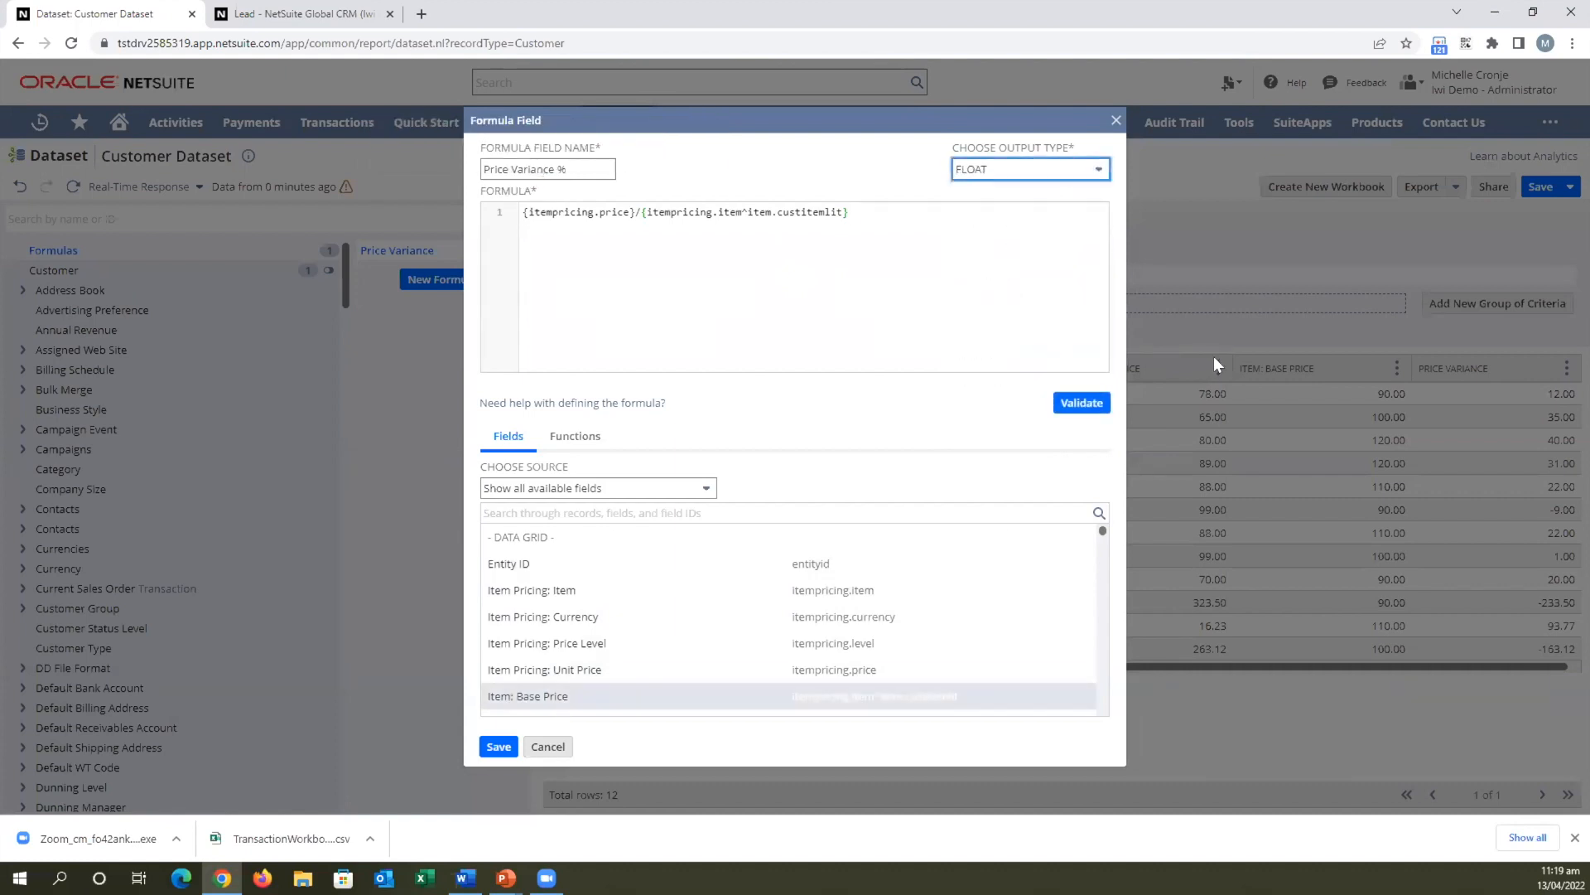
left_click(1081, 402)
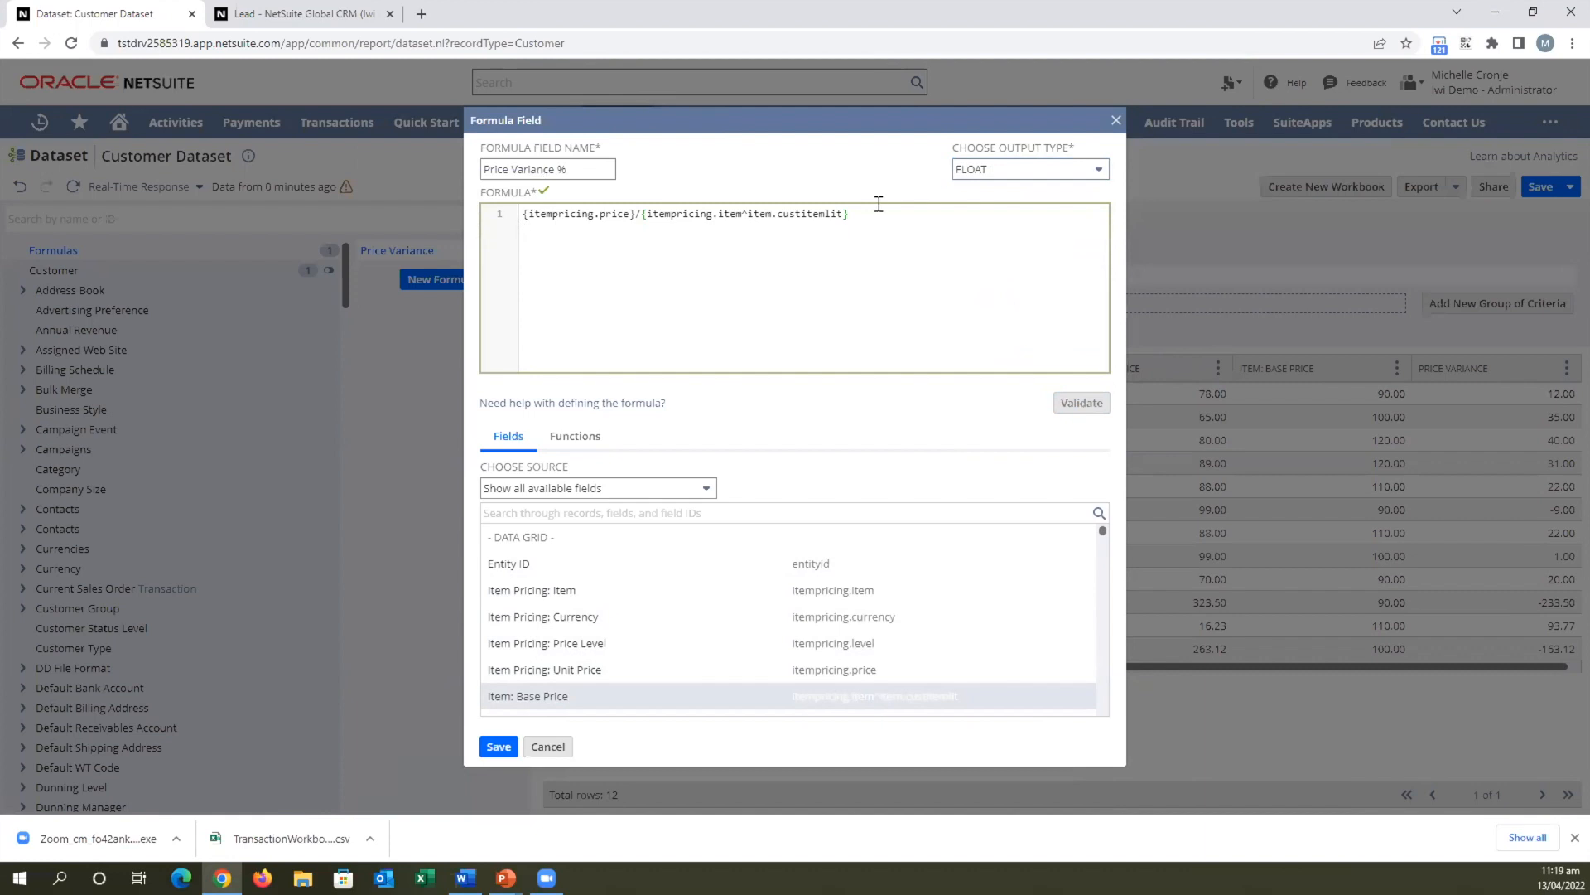
left_click(495, 745)
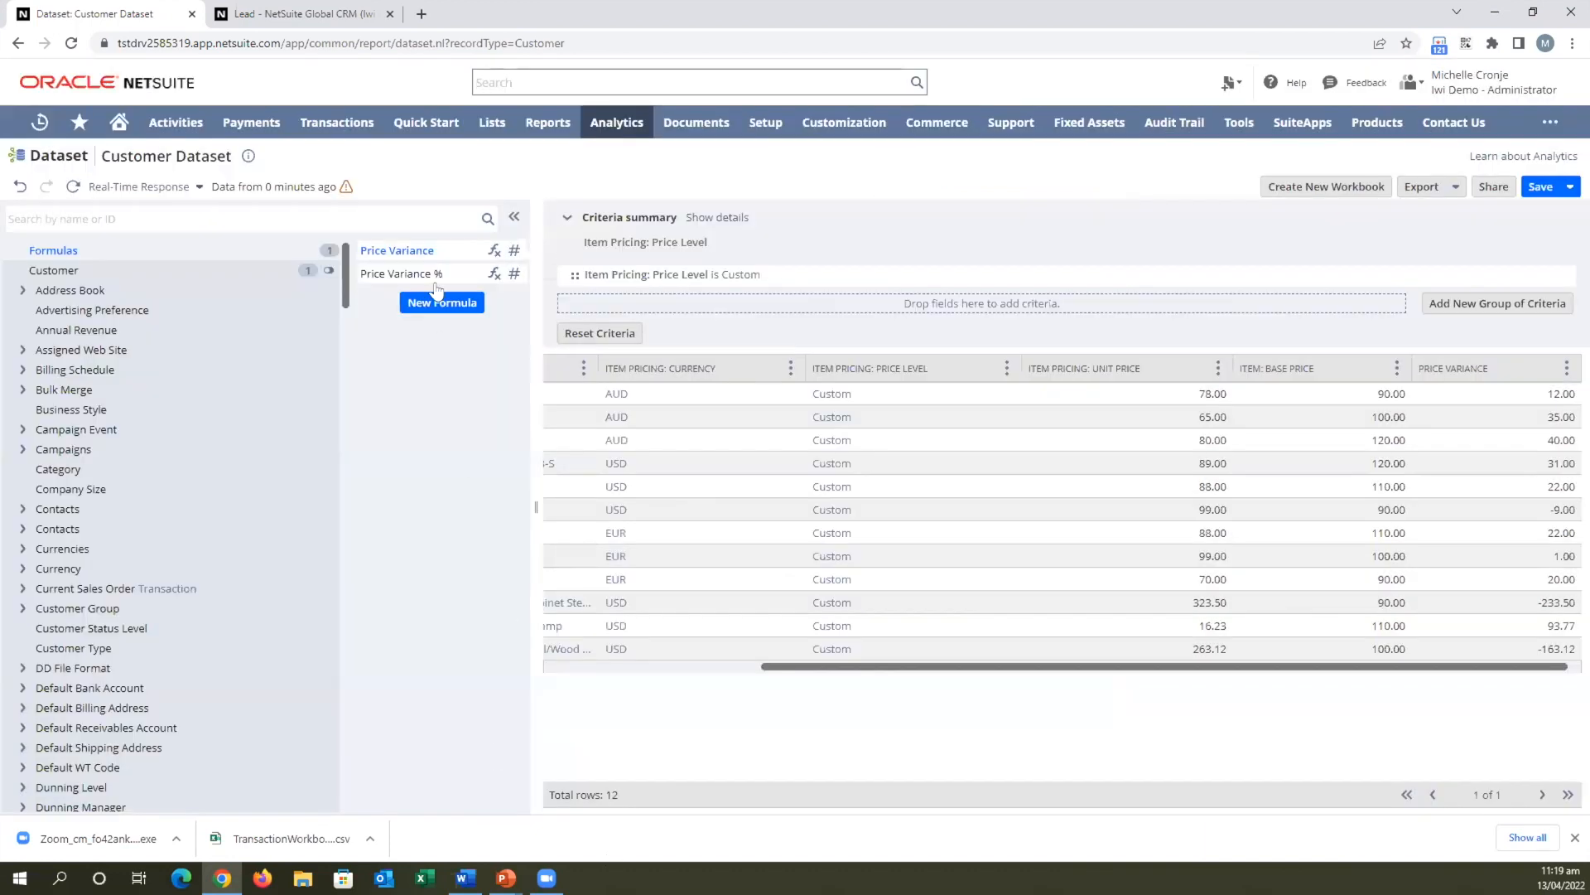
left_click_drag(377, 274, 1561, 395)
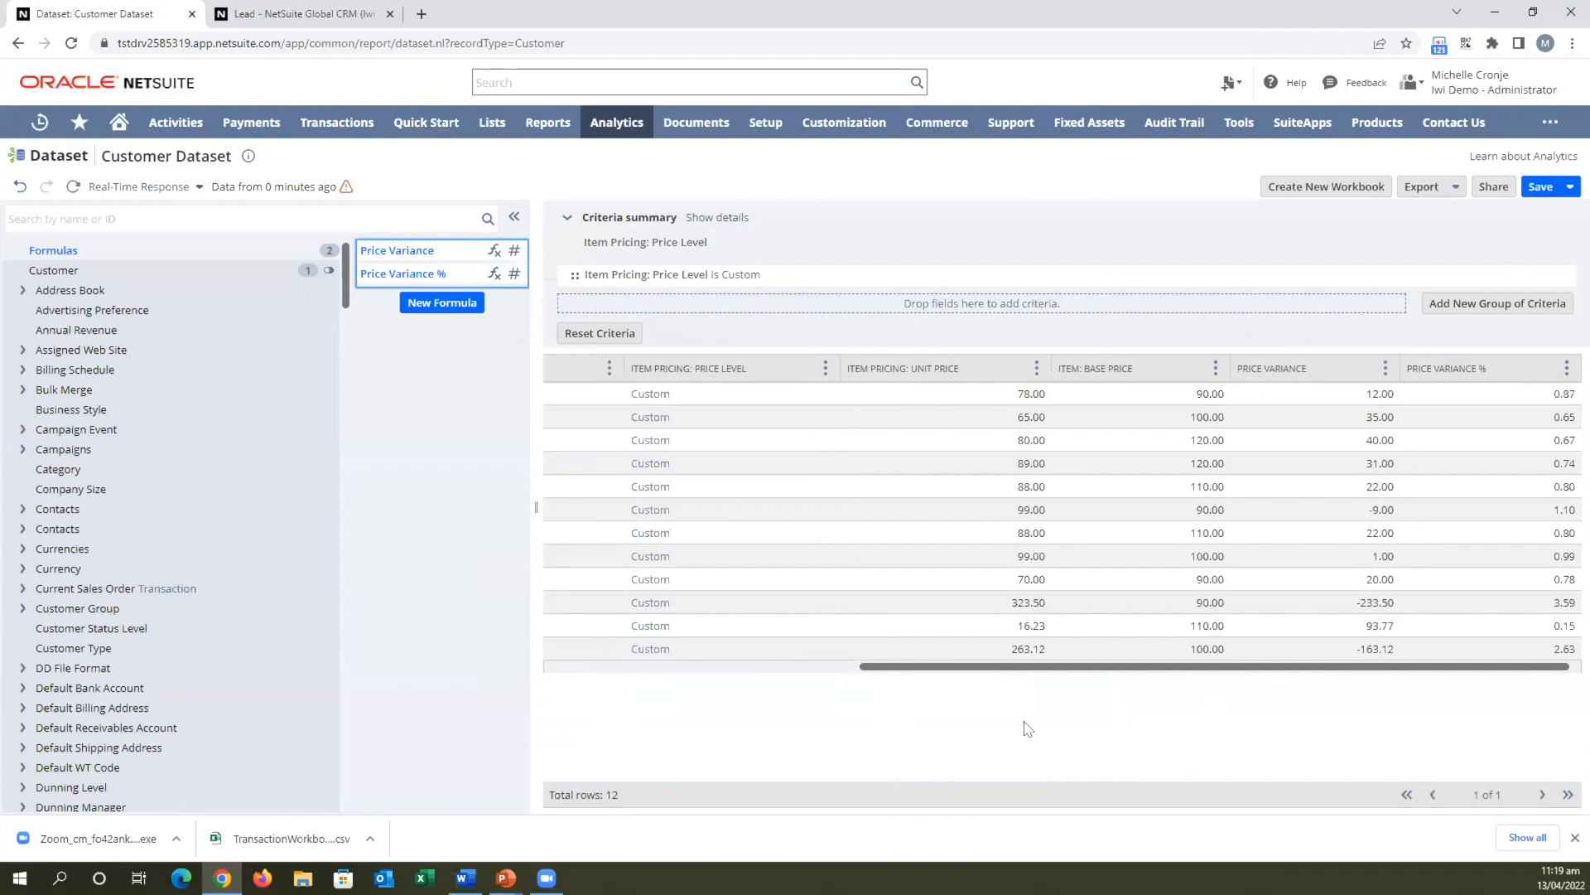
Save the dataset under the name "Customer Dataset training".
left_click_drag(1042, 666, 727, 667)
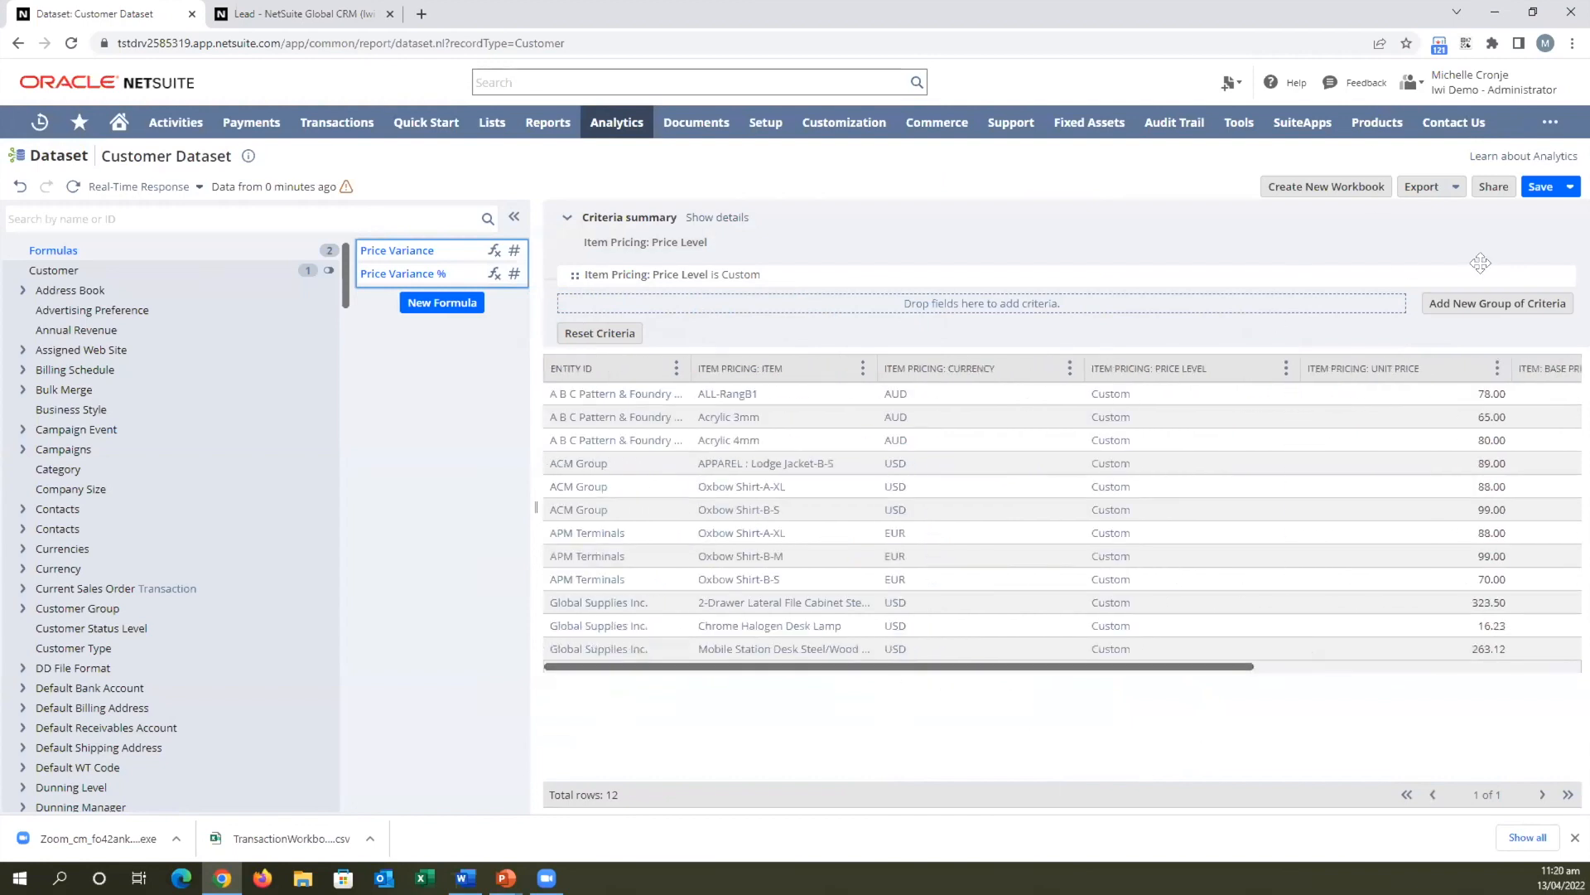
left_click(1540, 186)
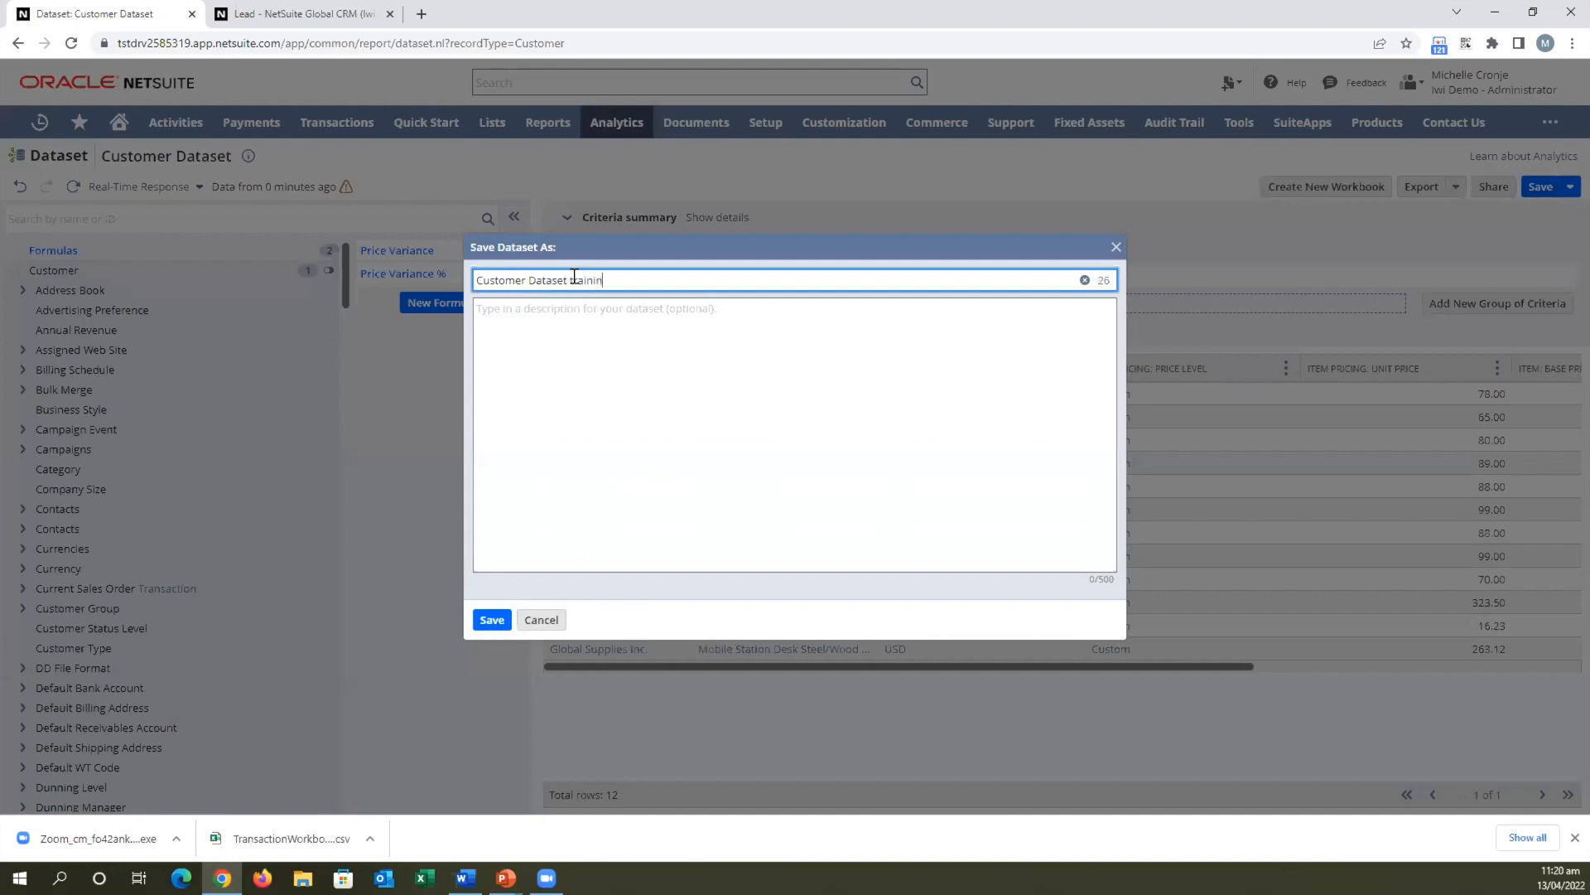
left_click(492, 620)
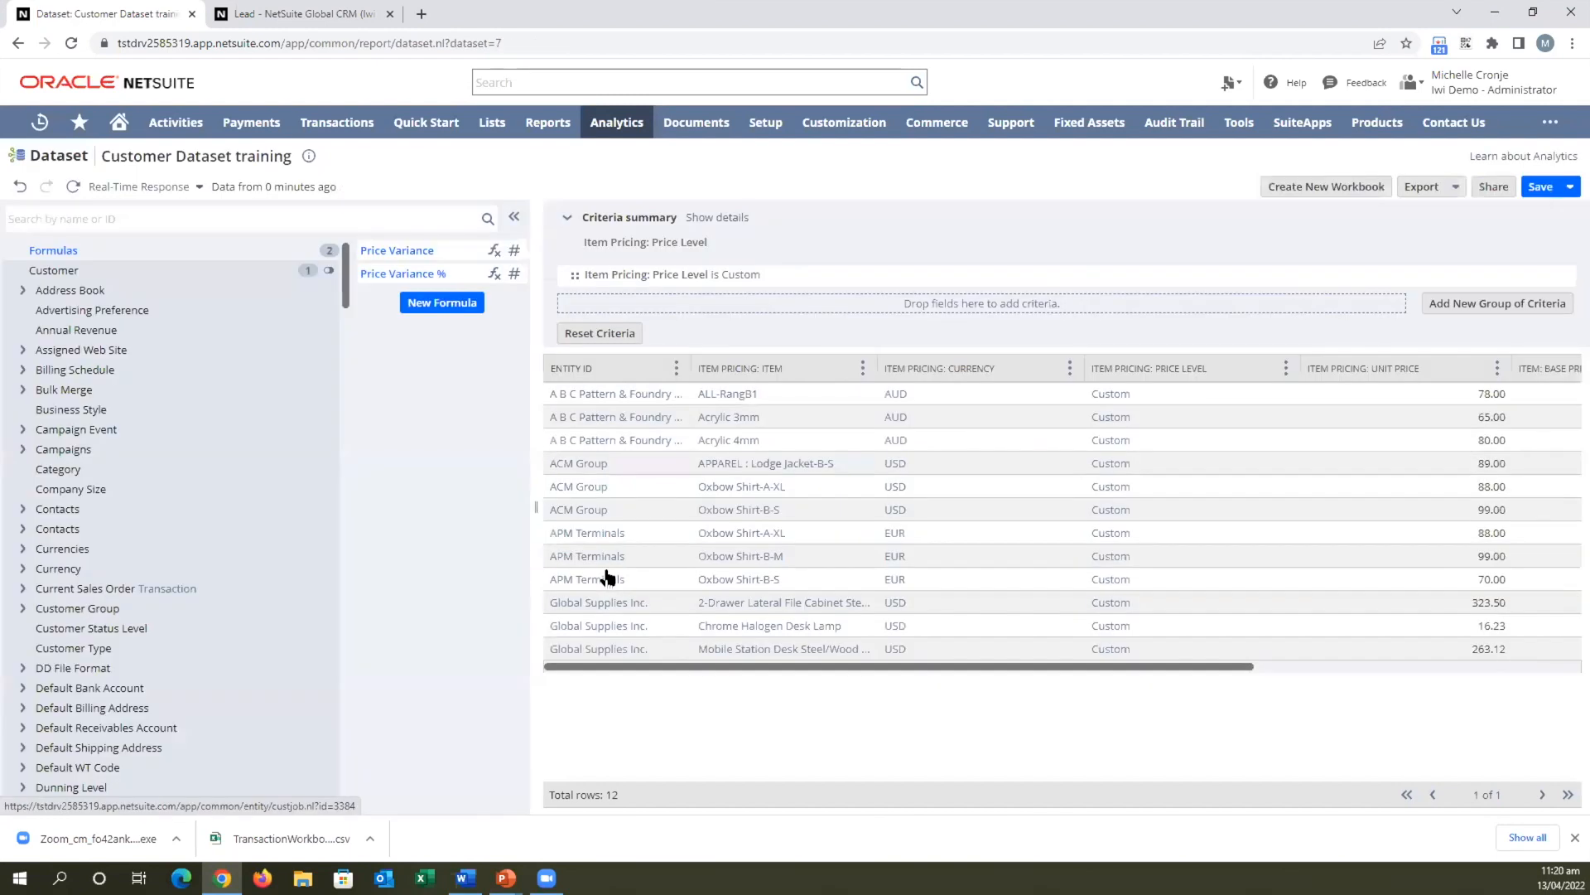
Set up sharing of the dataset with the roles 02: ANZ - Regional Director, 02: EMEA - Regional Director and 02. AUS Senior Executive.
left_click(1494, 187)
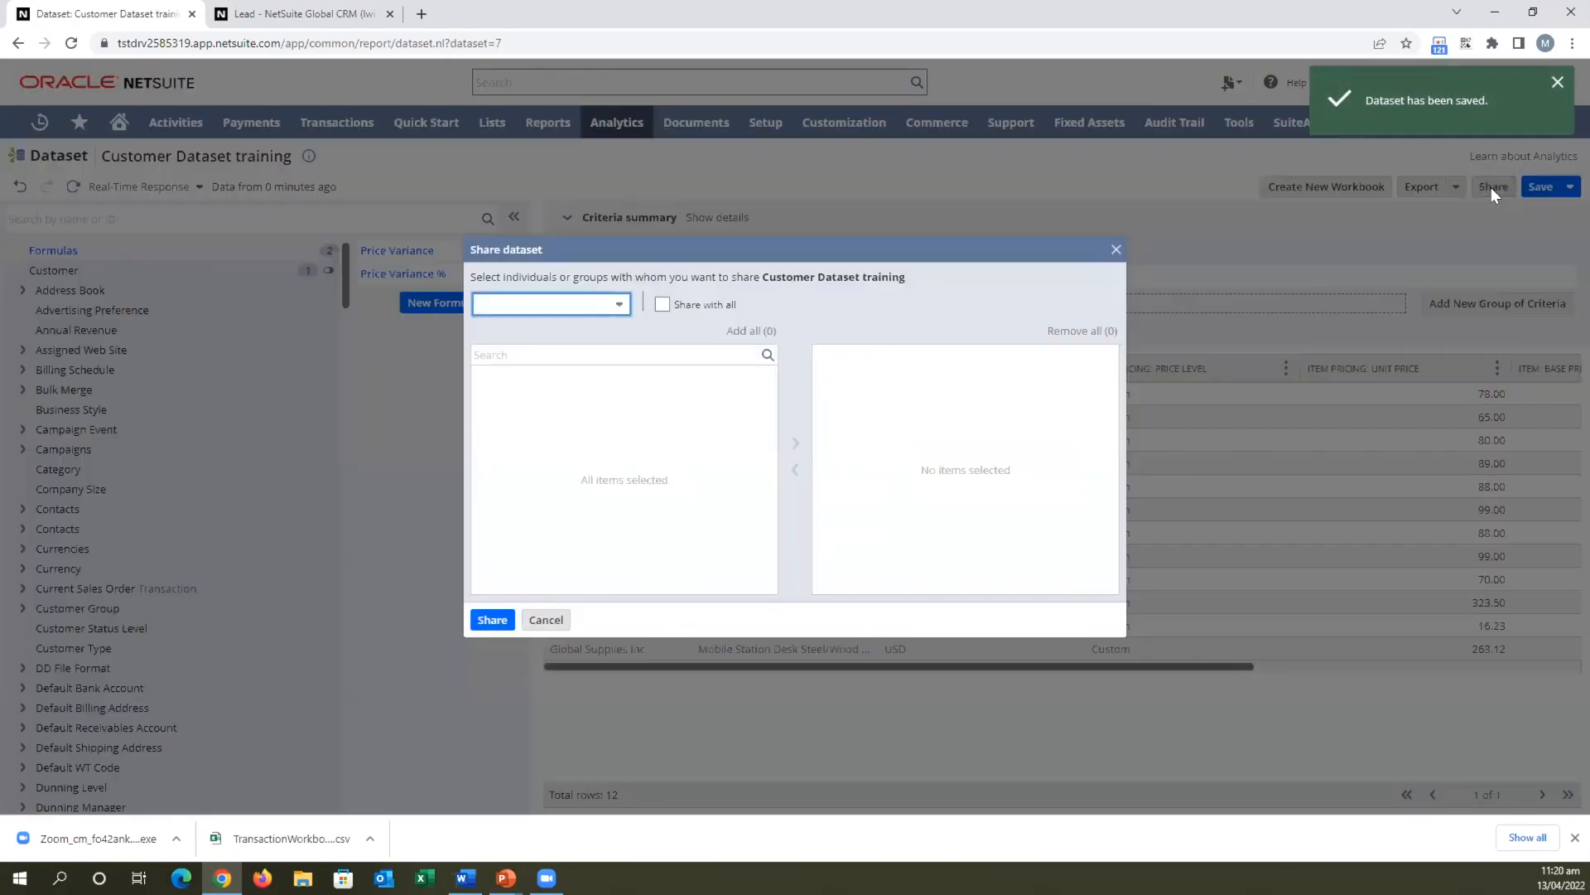
left_click(515, 304)
key("Down")
key("Return")
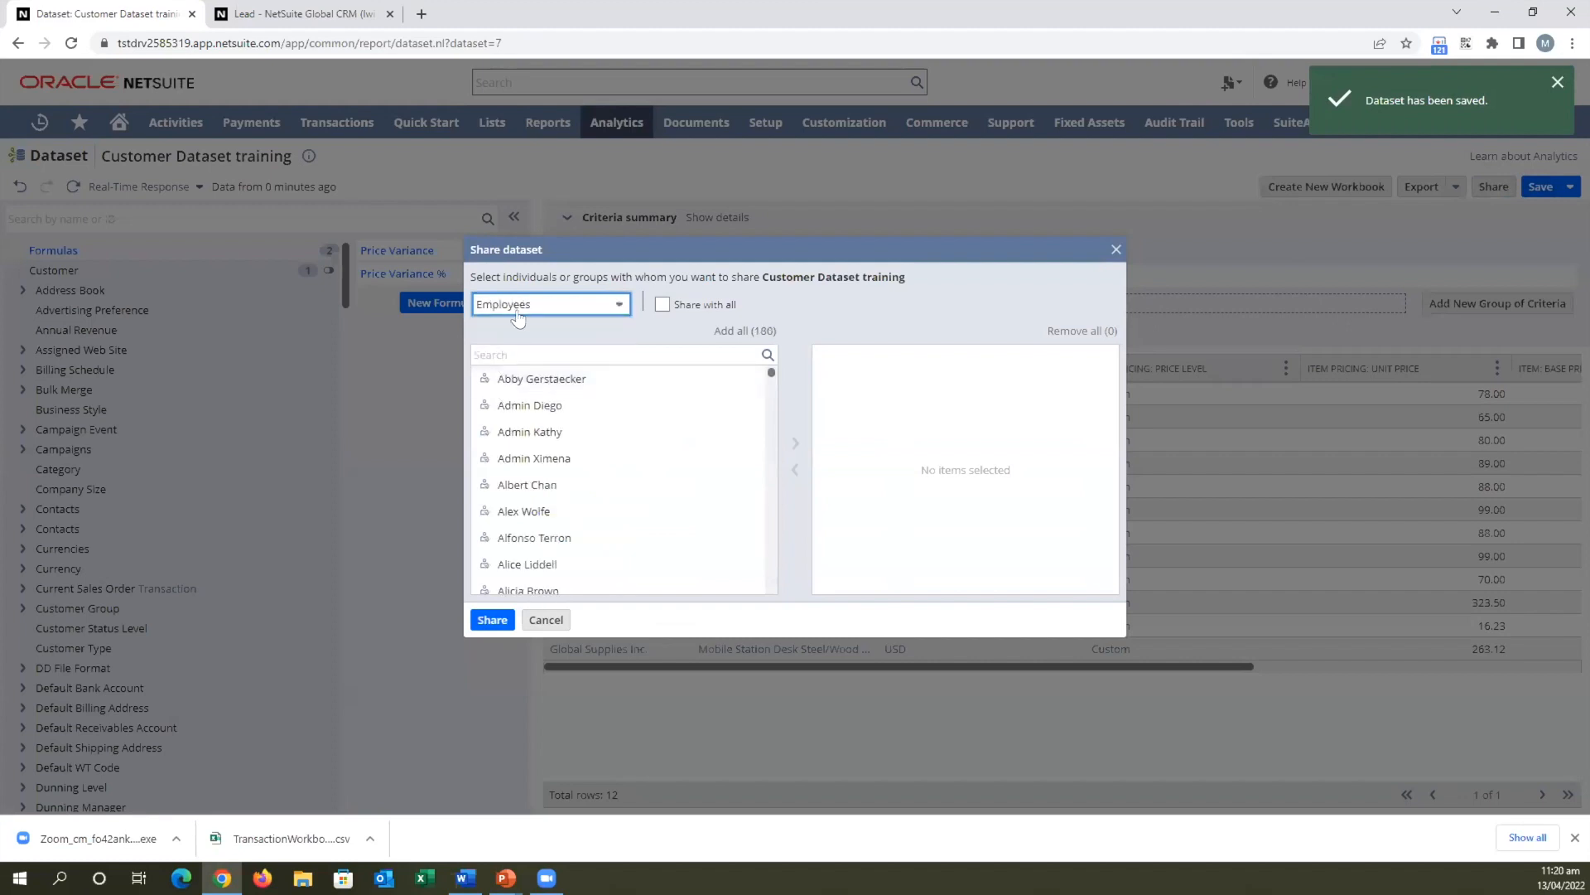
left_click(515, 308)
left_click(502, 346)
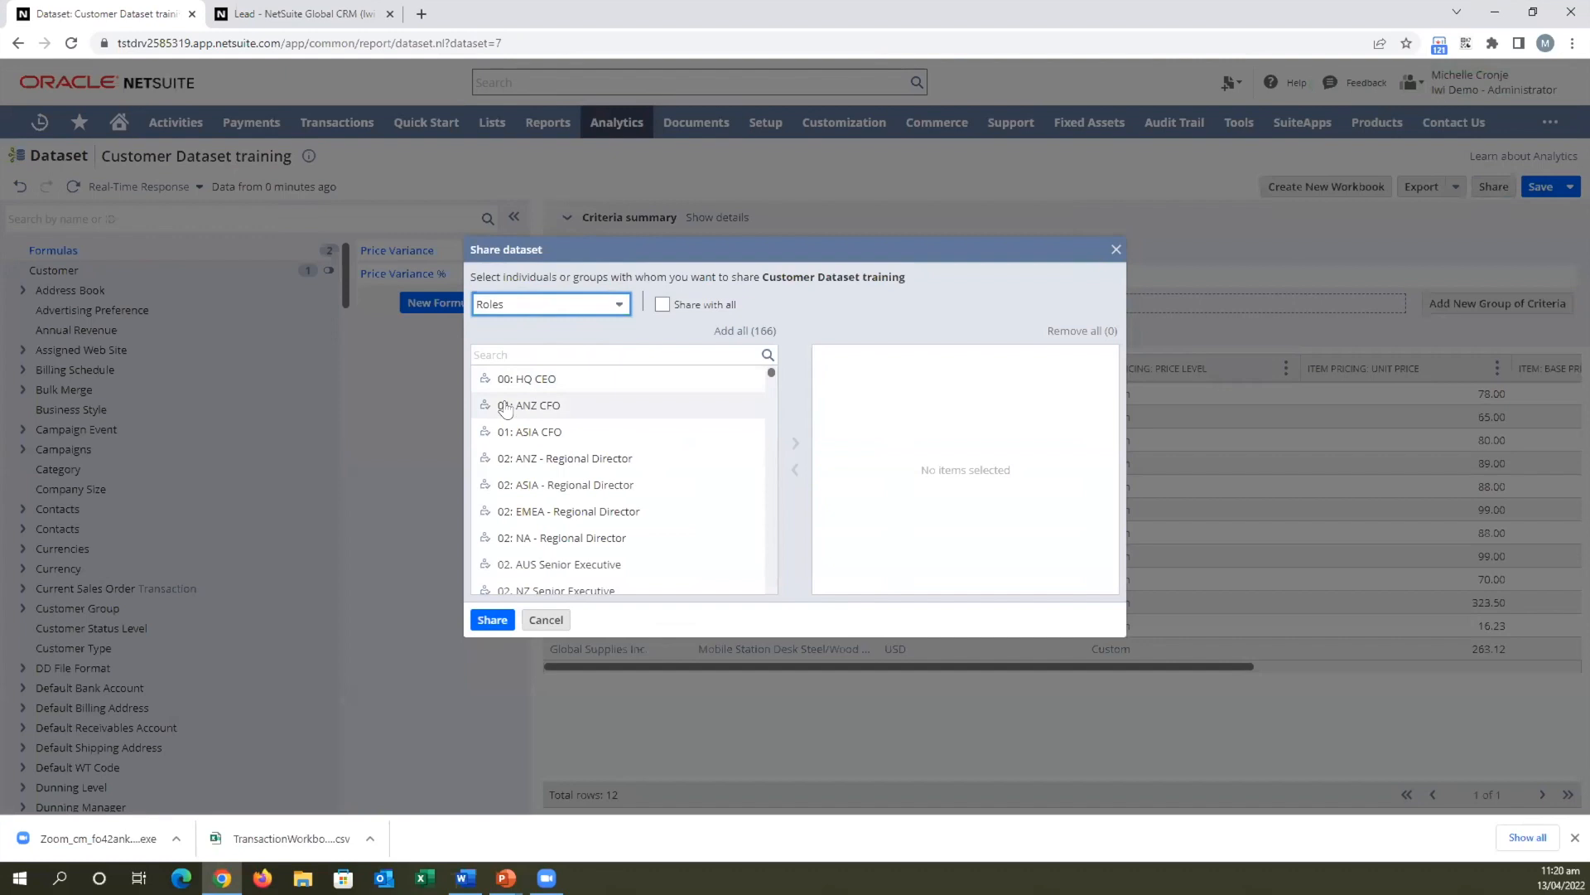
left_click(542, 460)
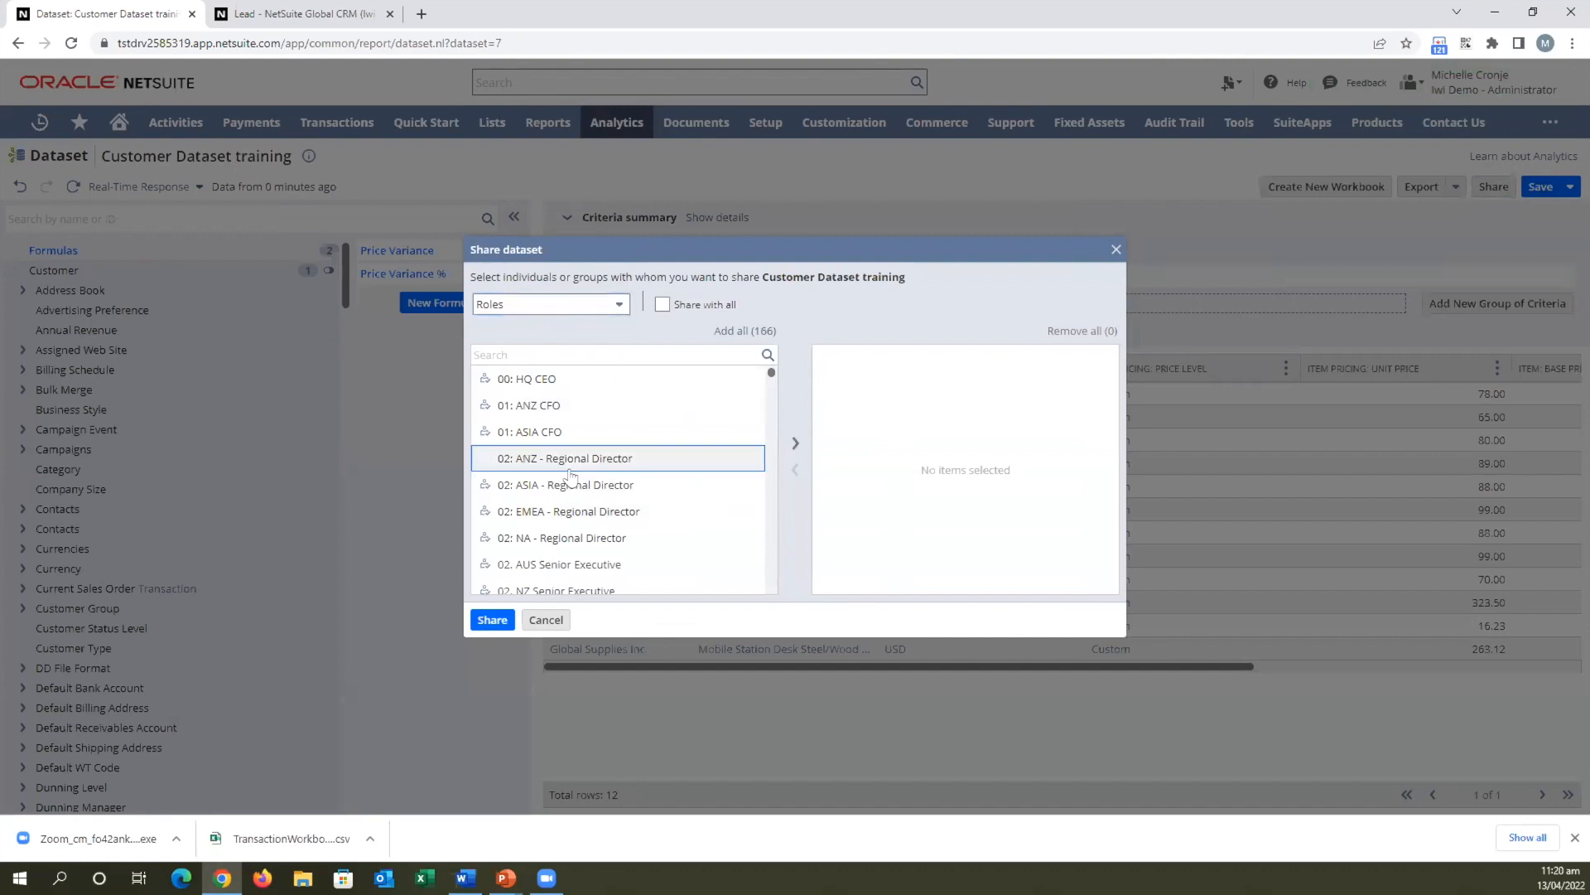
left_click(560, 511, "ctrl")
left_click(559, 564, "ctrl")
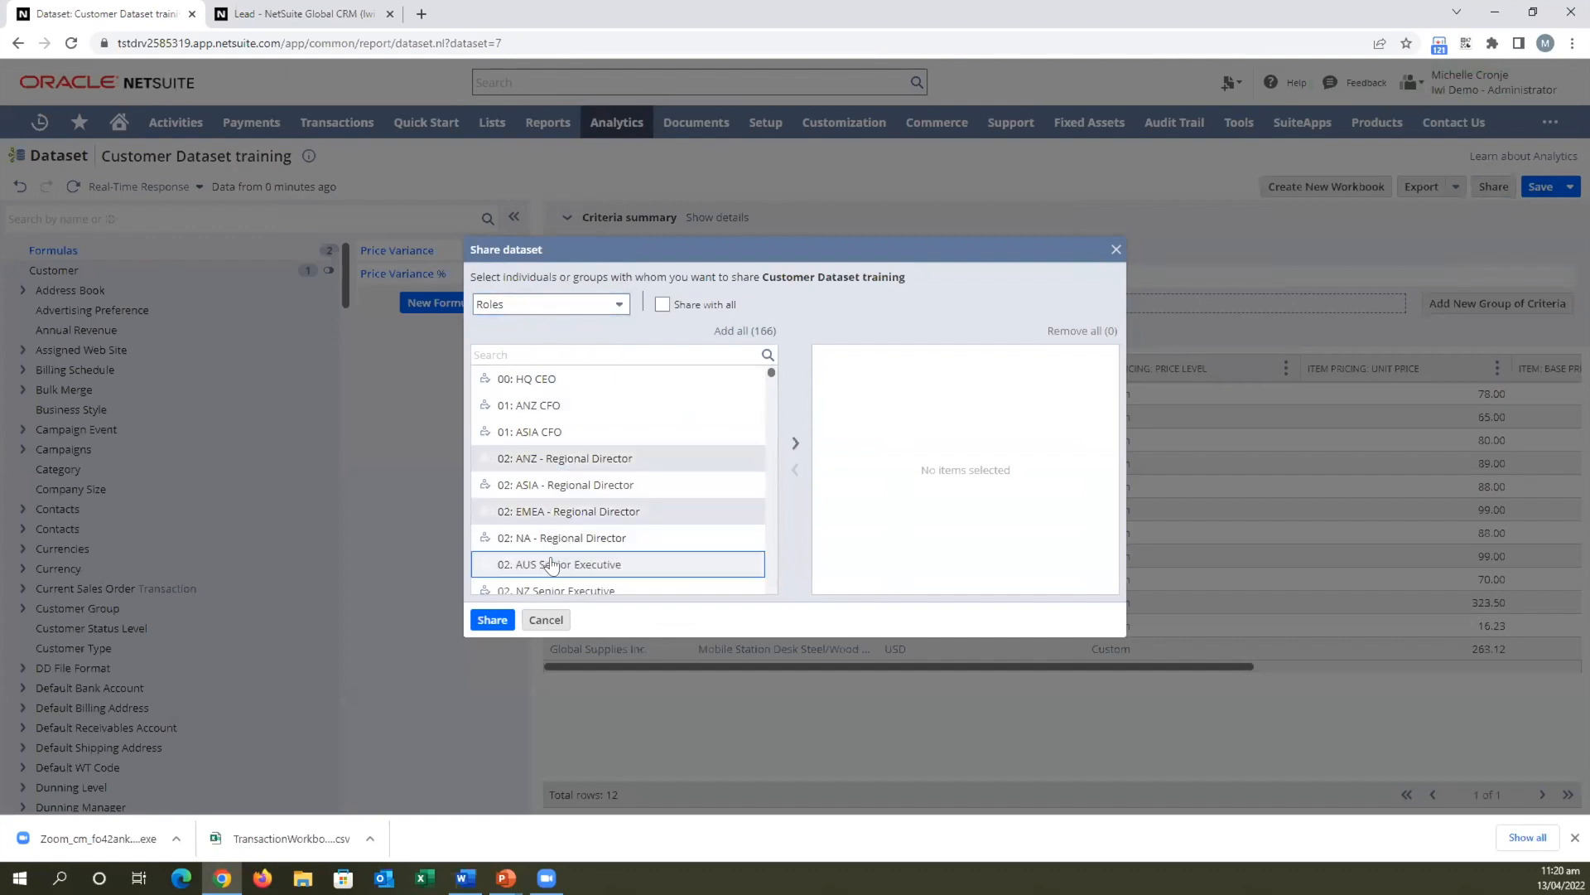
left_click(796, 443)
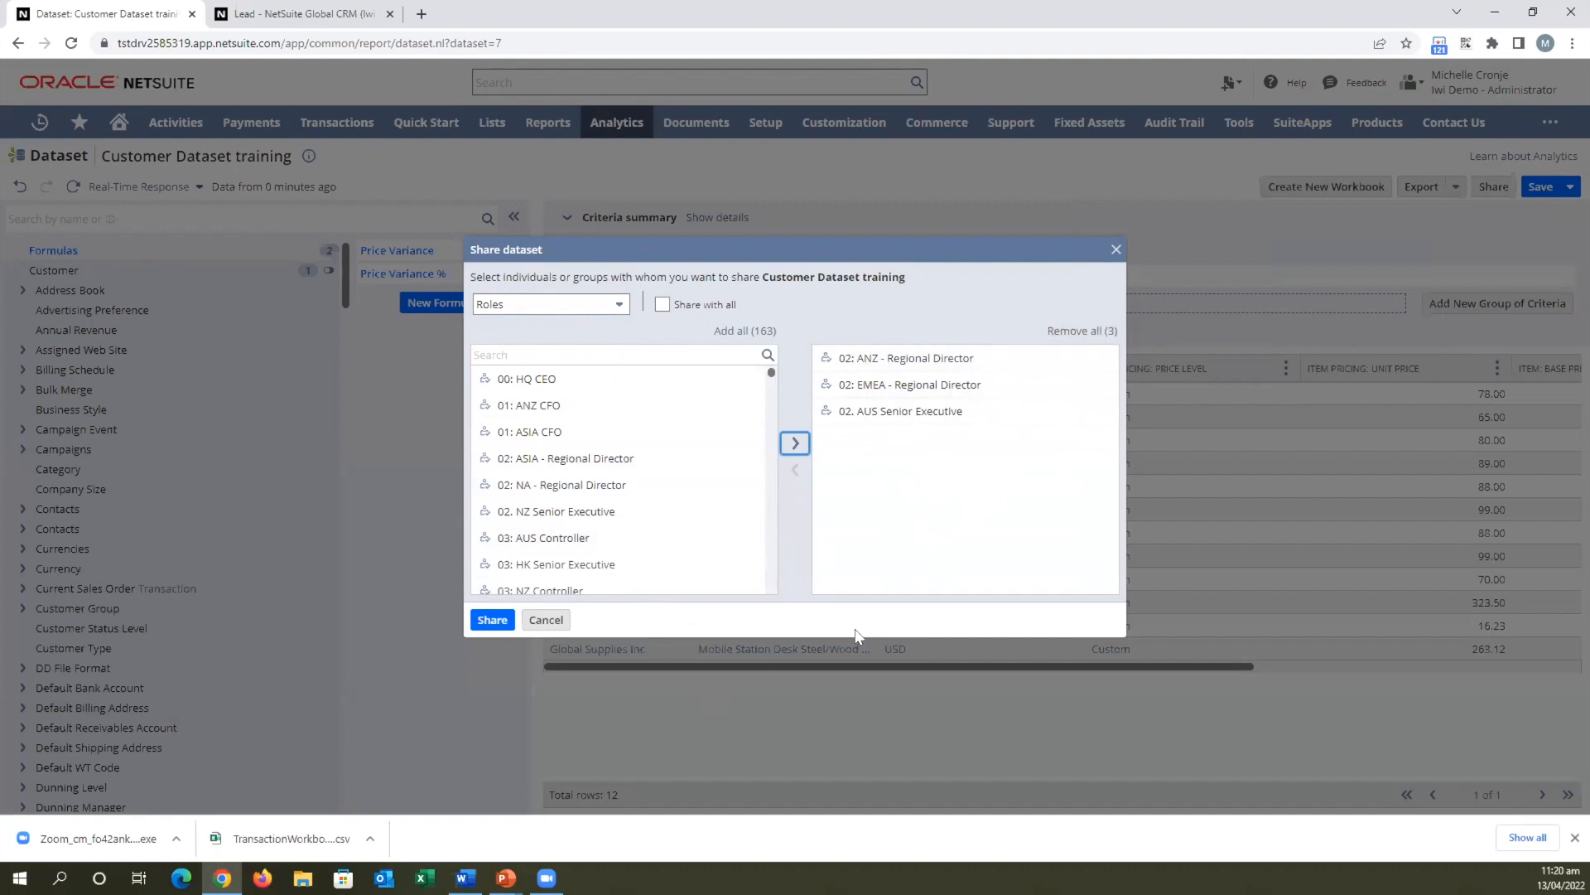
Remove the 02. AUS Senior Executive role from the recipients and share the dataset with the two Regional Director roles.
left_click(901, 414)
left_click(795, 469)
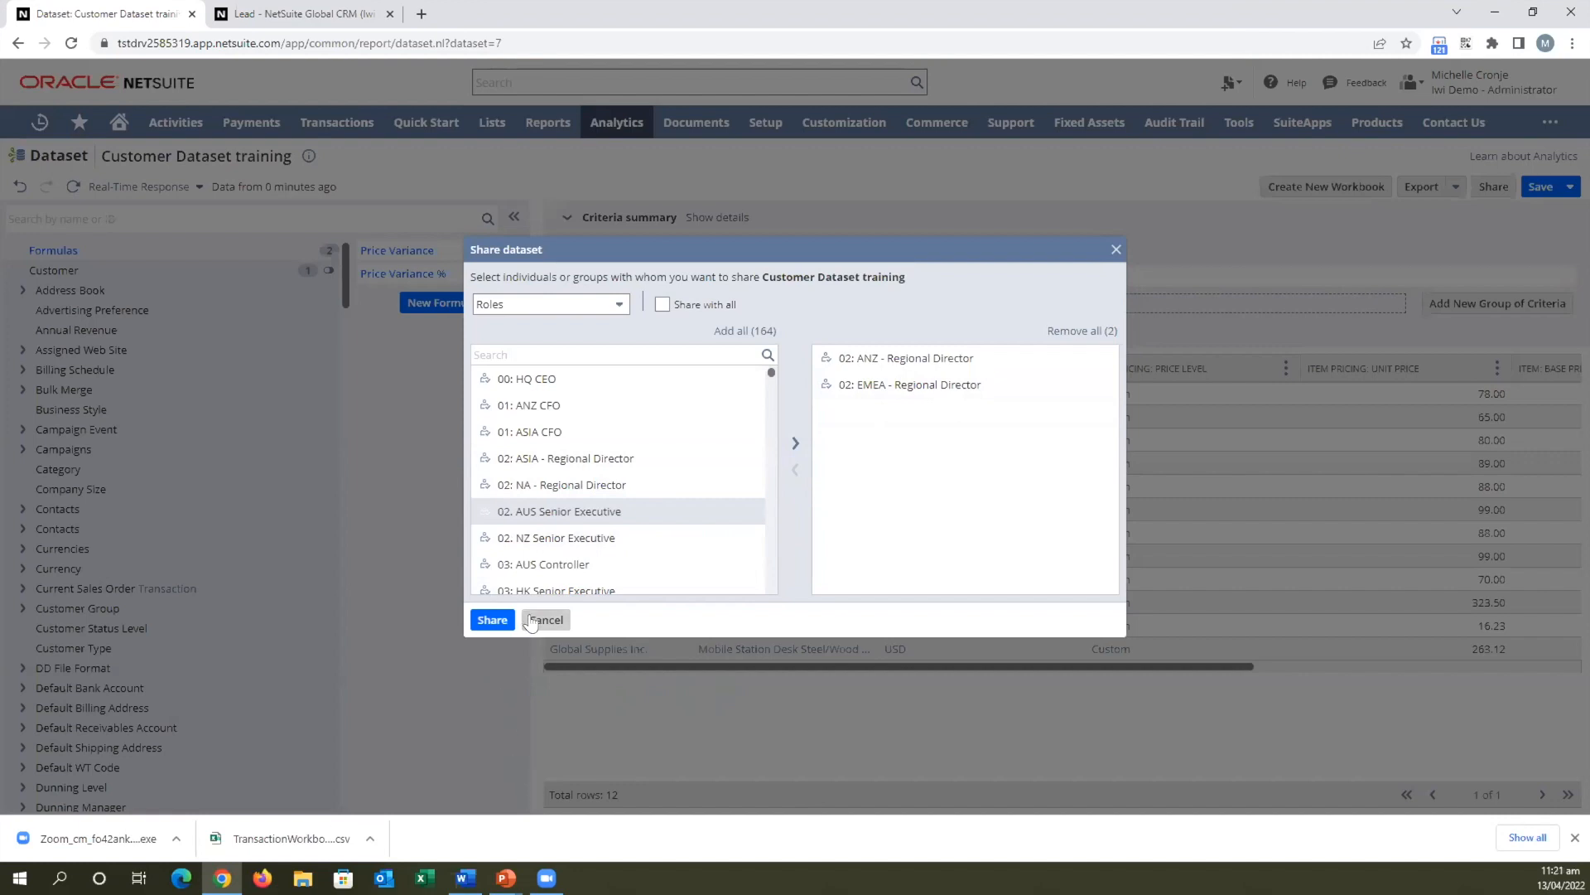
left_click(488, 621)
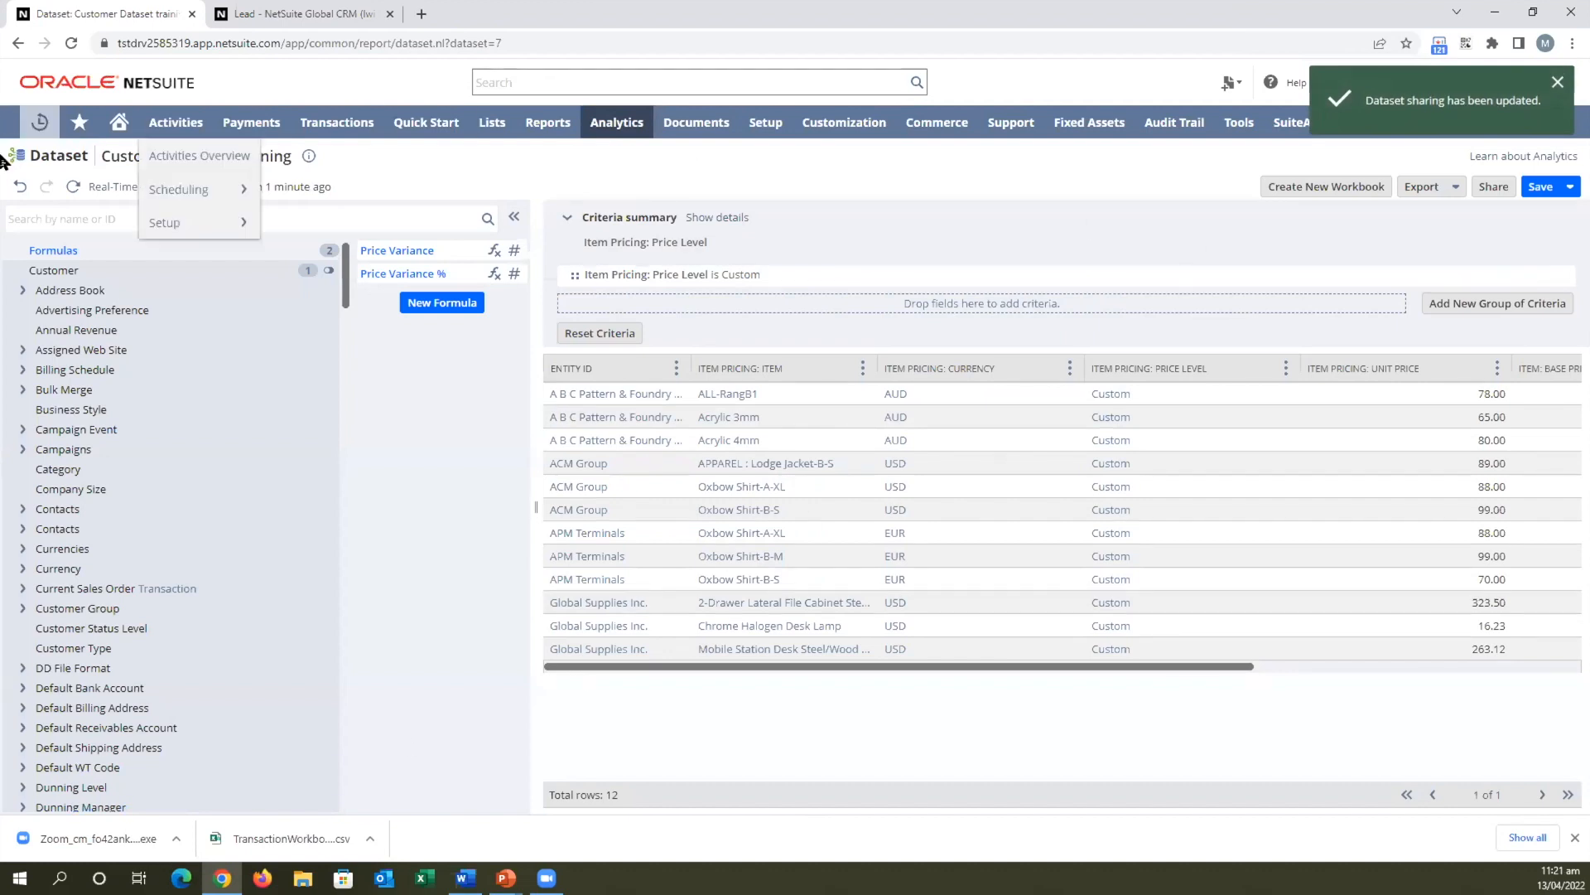
Switch the customer dataset's response mode to Cached, apply it and save the dataset.
left_click(155, 188)
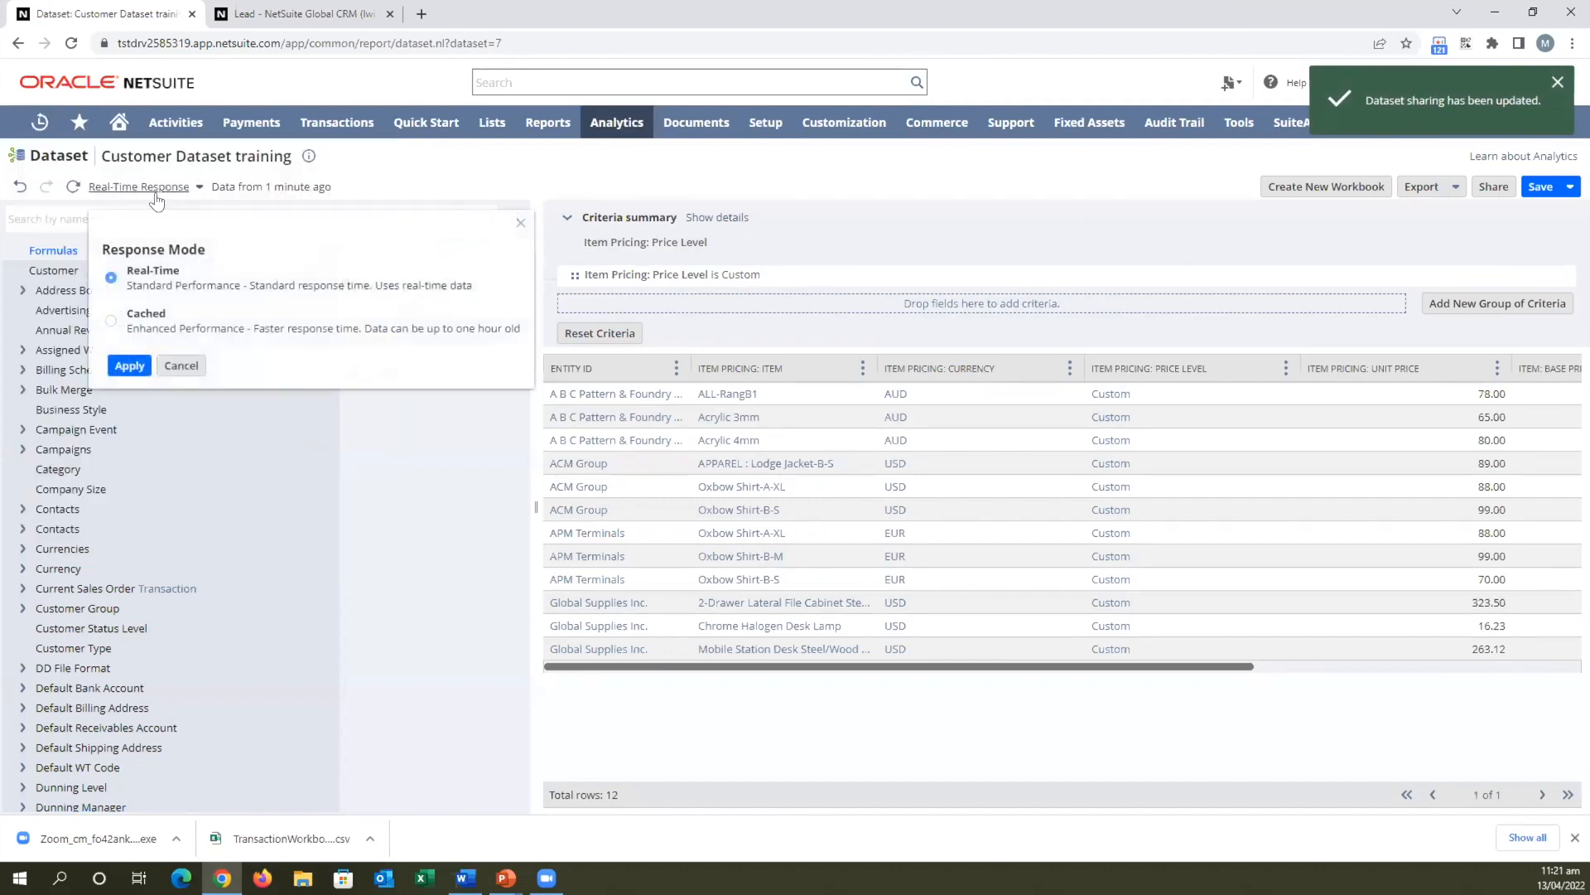
left_click(108, 319)
left_click(122, 367)
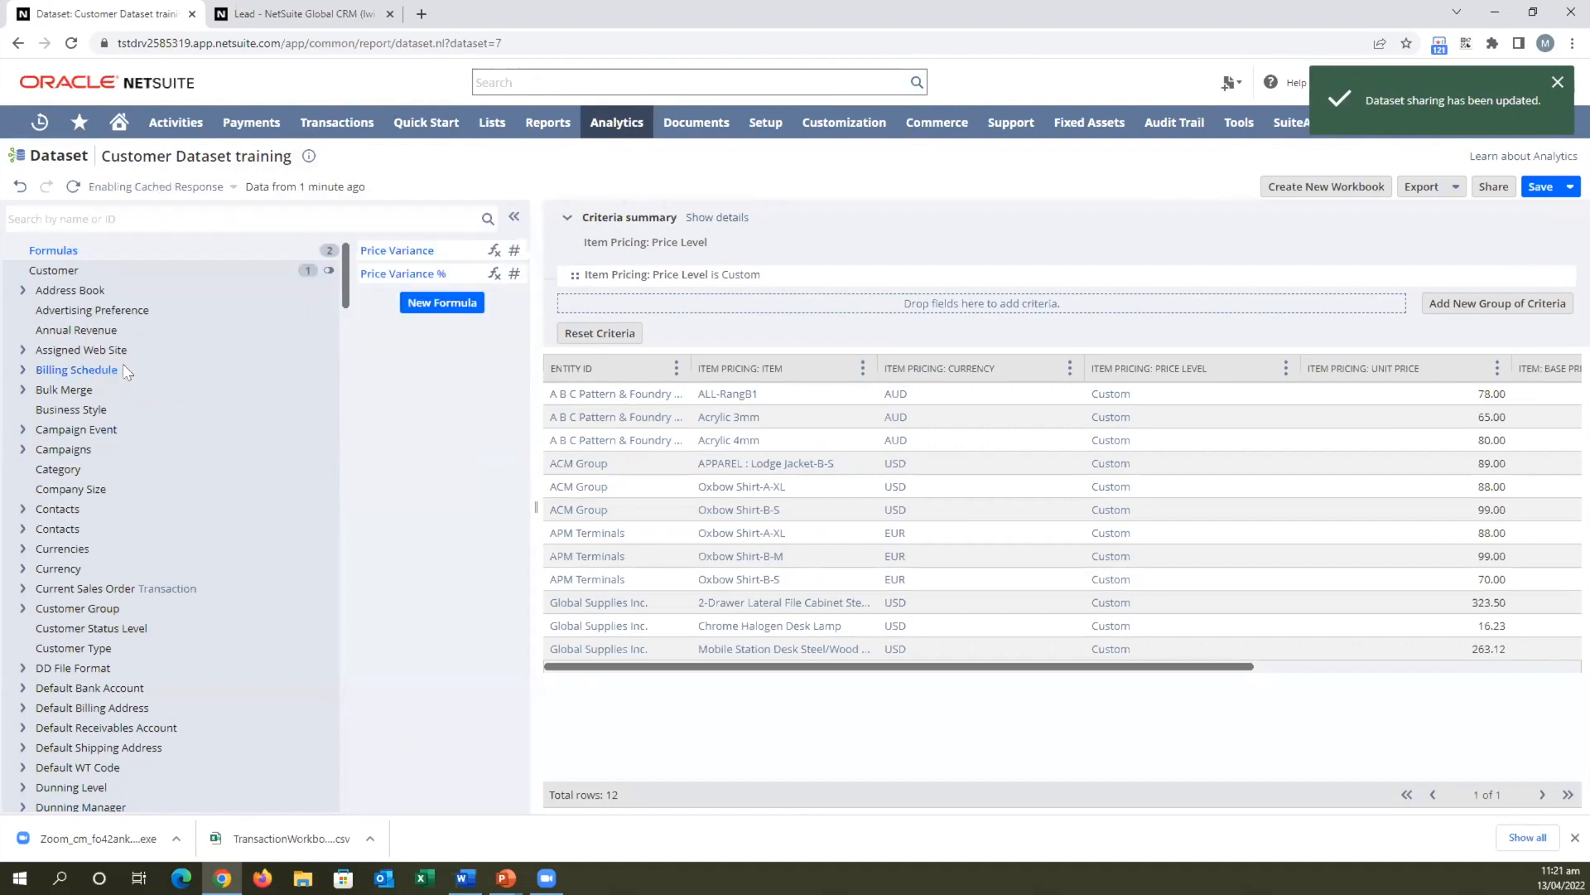
left_click(1539, 189)
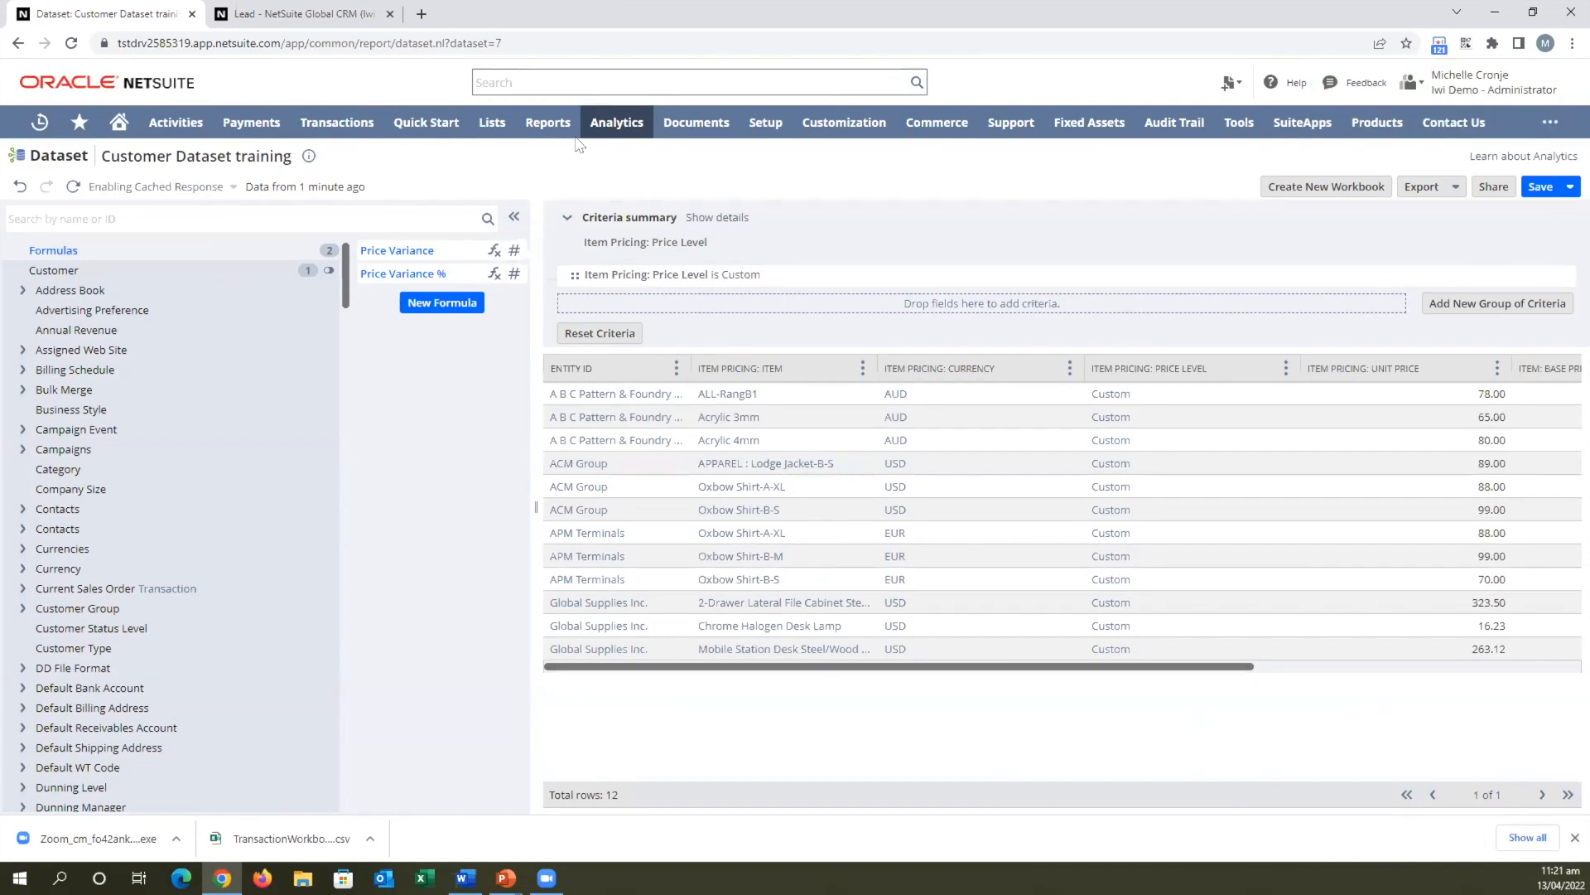
Create a new dataset from the Analytics datasets list, using Transaction as its root record type.
left_click(603, 121)
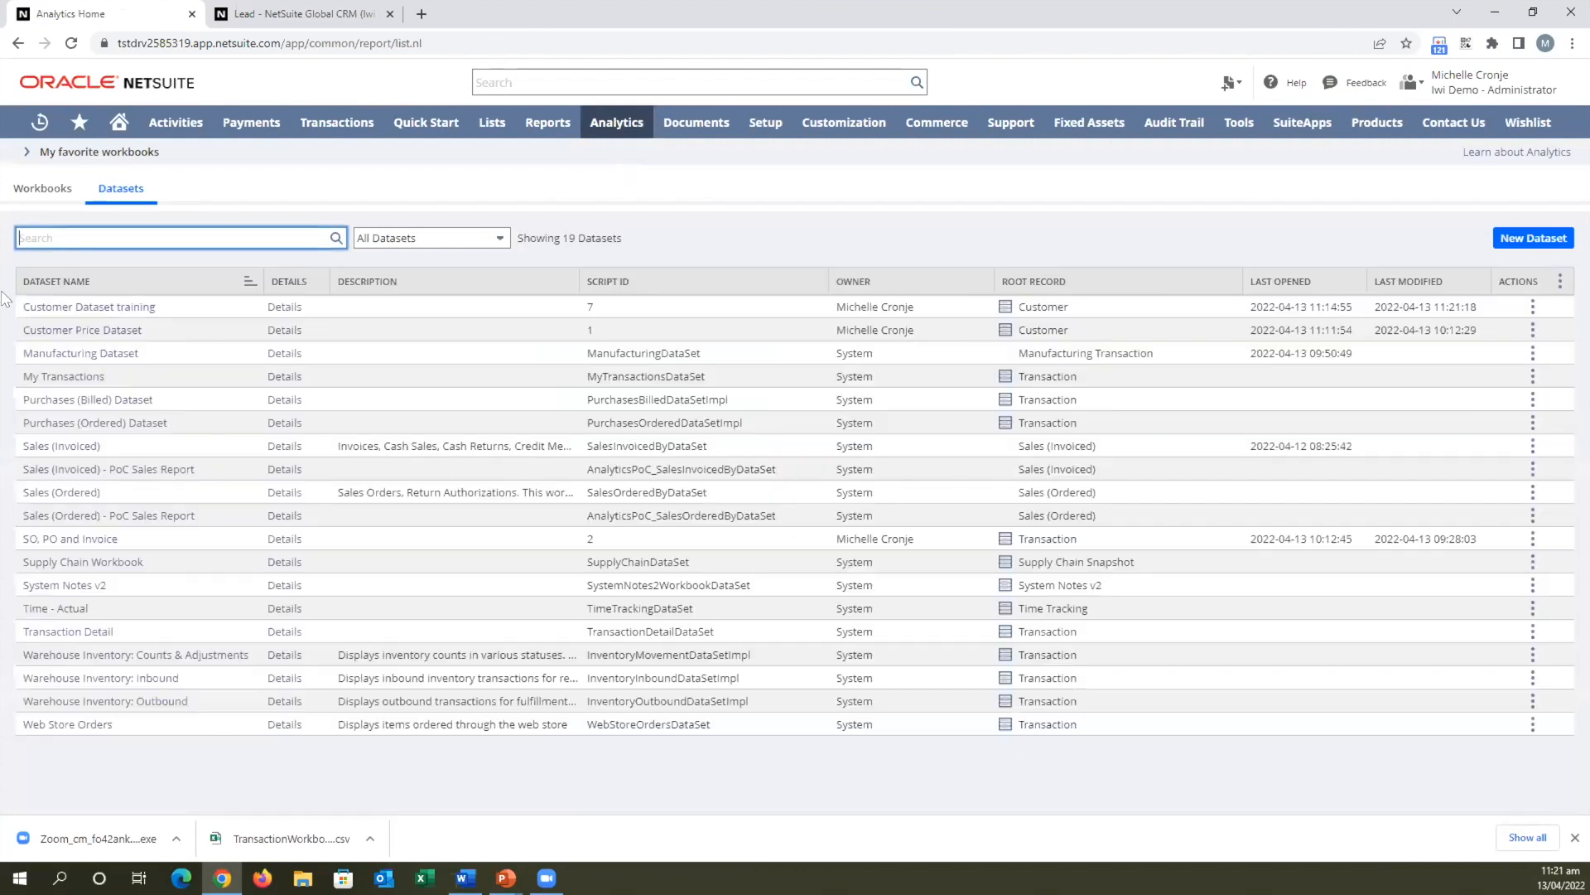
left_click(1520, 241)
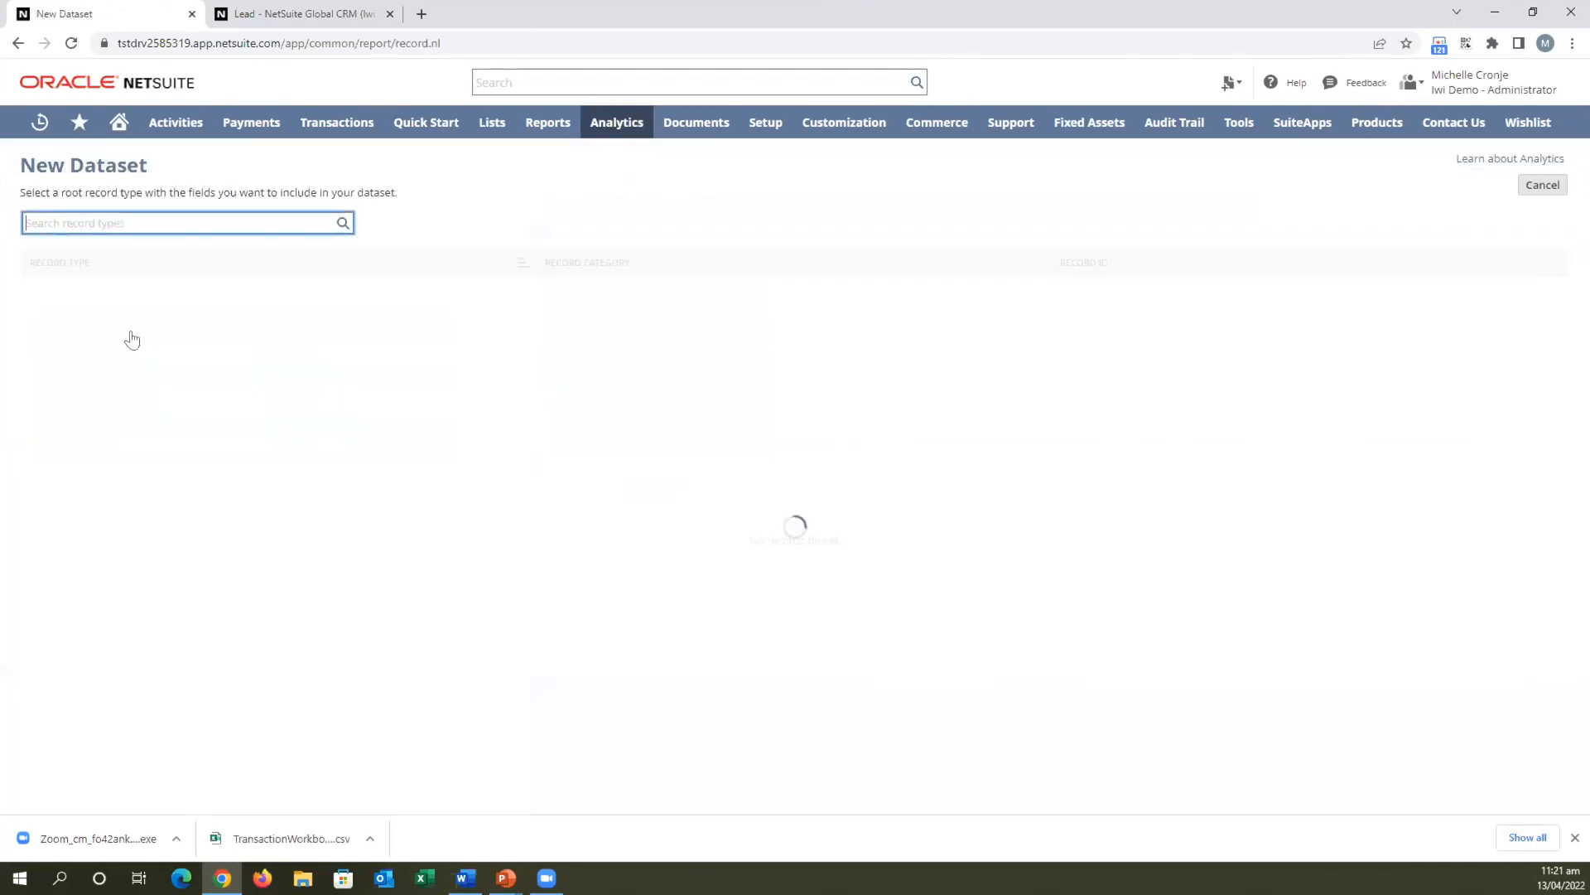
type("Transac")
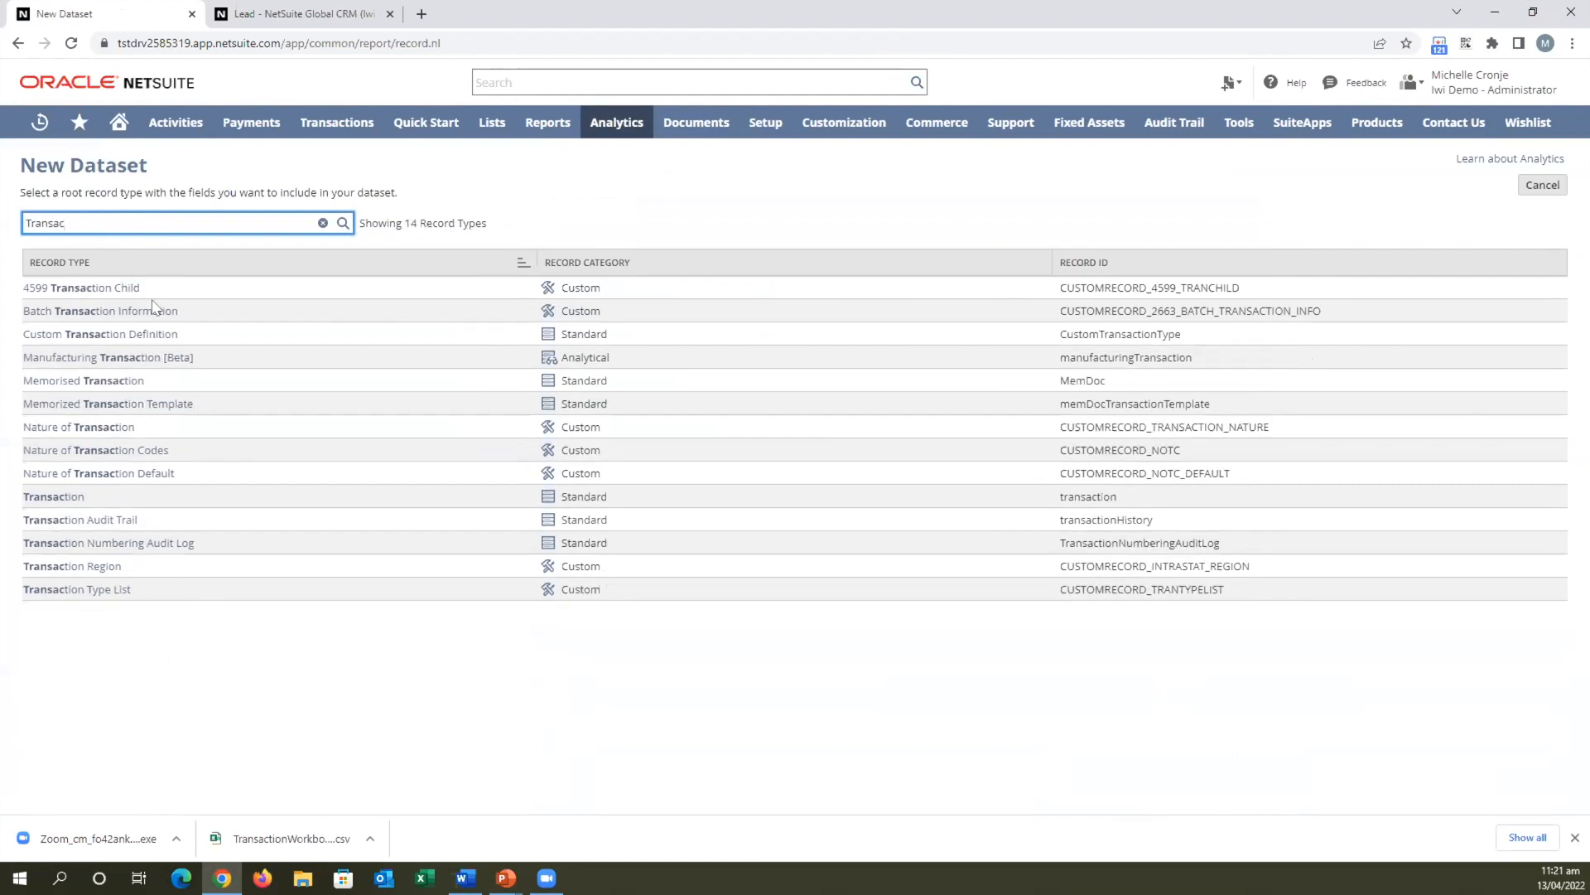
left_click(67, 497)
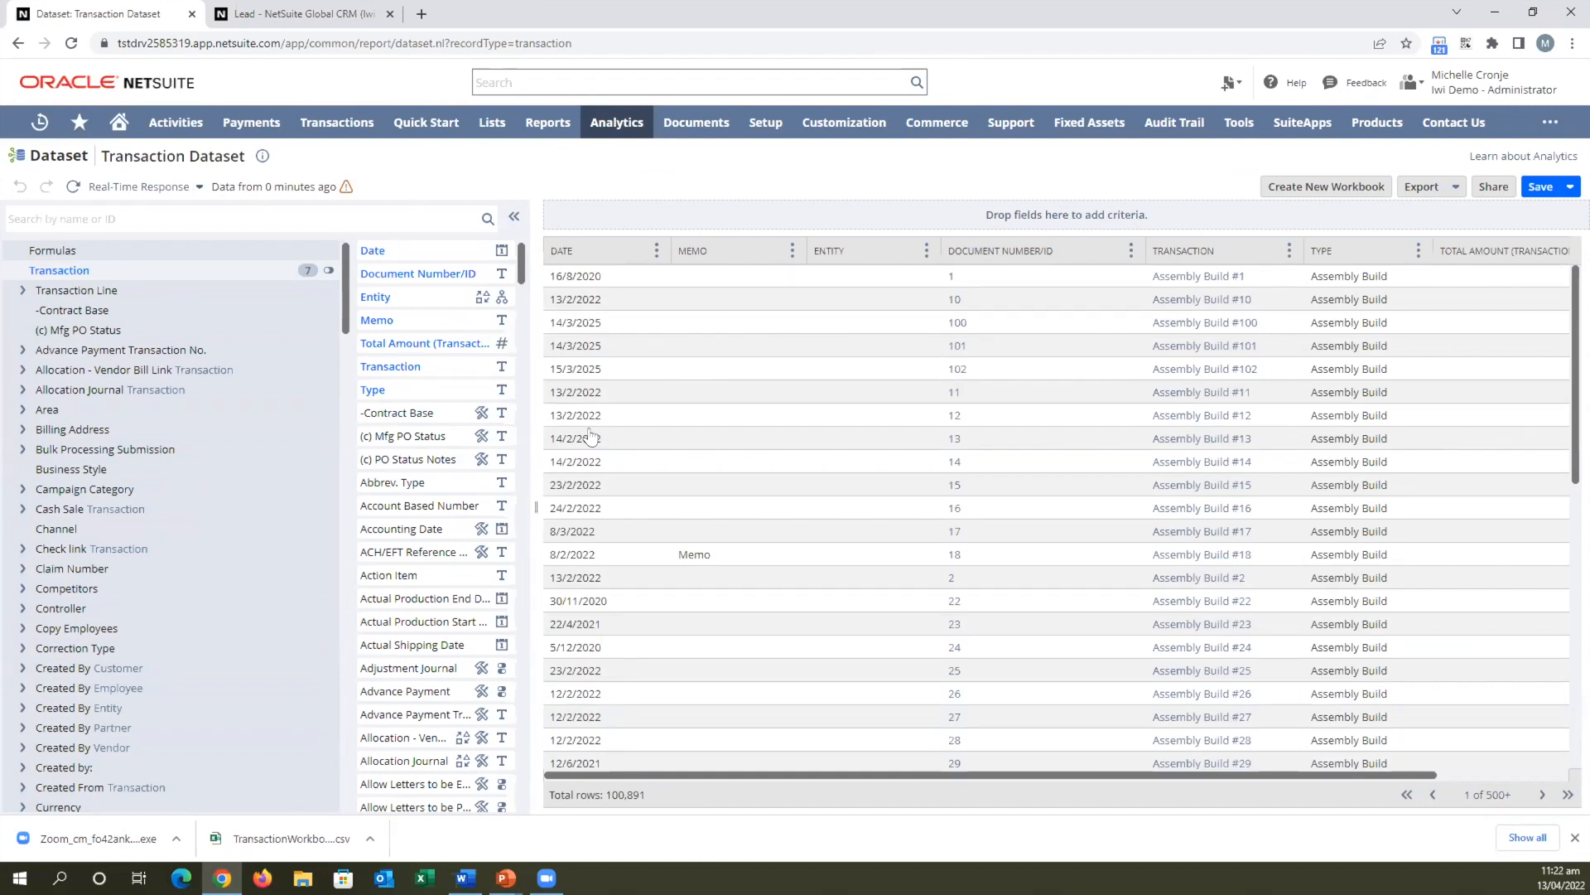
Start a criteria filter on the Type field and add Invoice, Purchase Order, Return Authorisation and Sales Order to its selected values.
left_click_drag(381, 382, 785, 206)
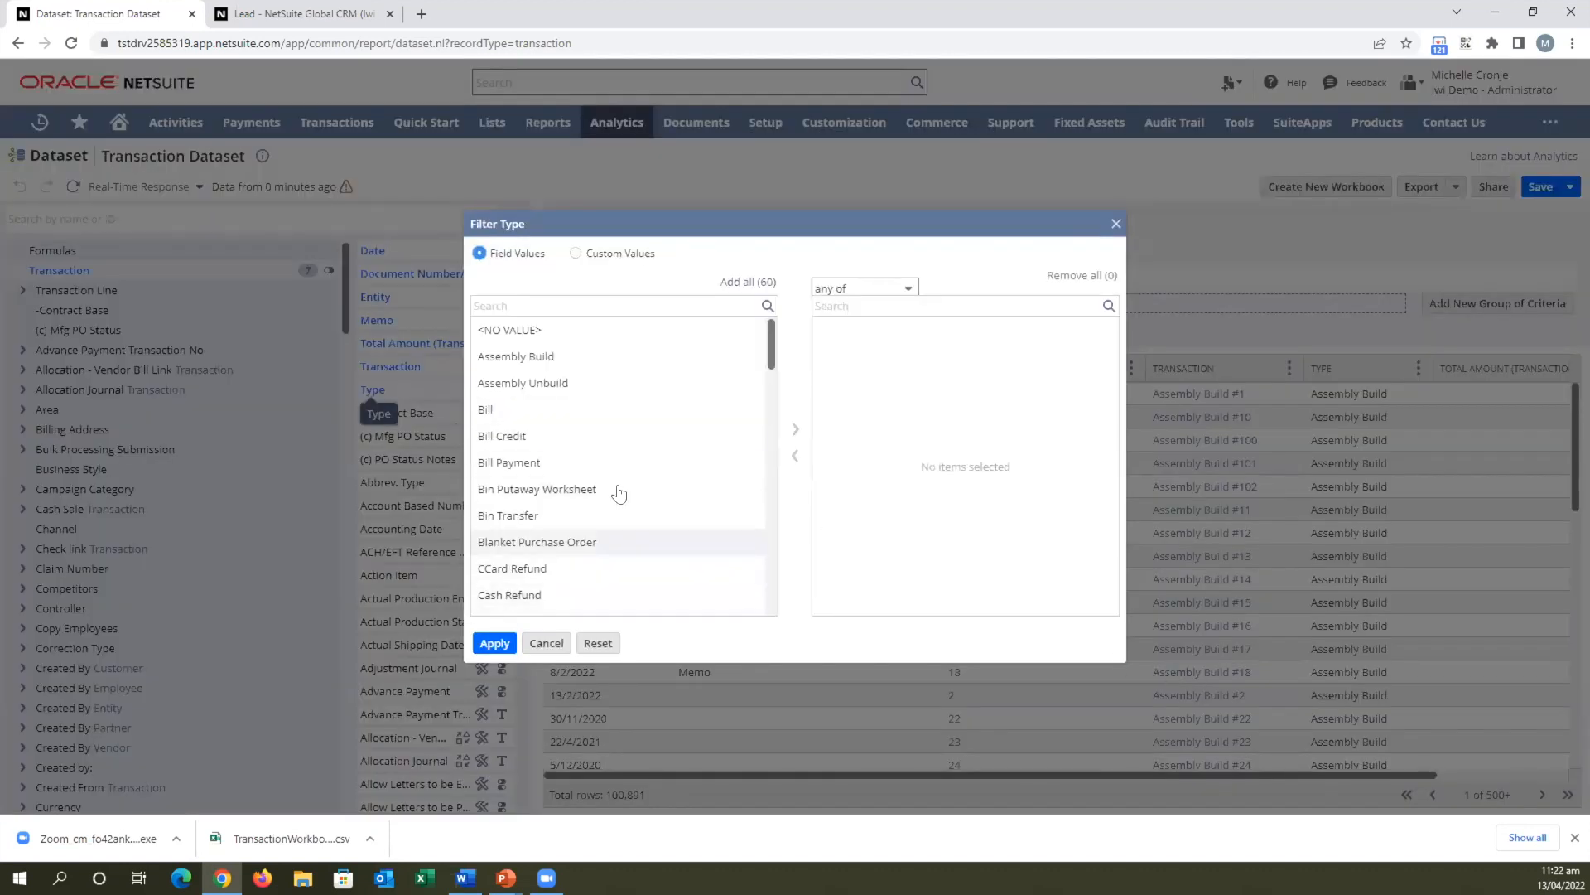
scroll(572, 547, "down", 4)
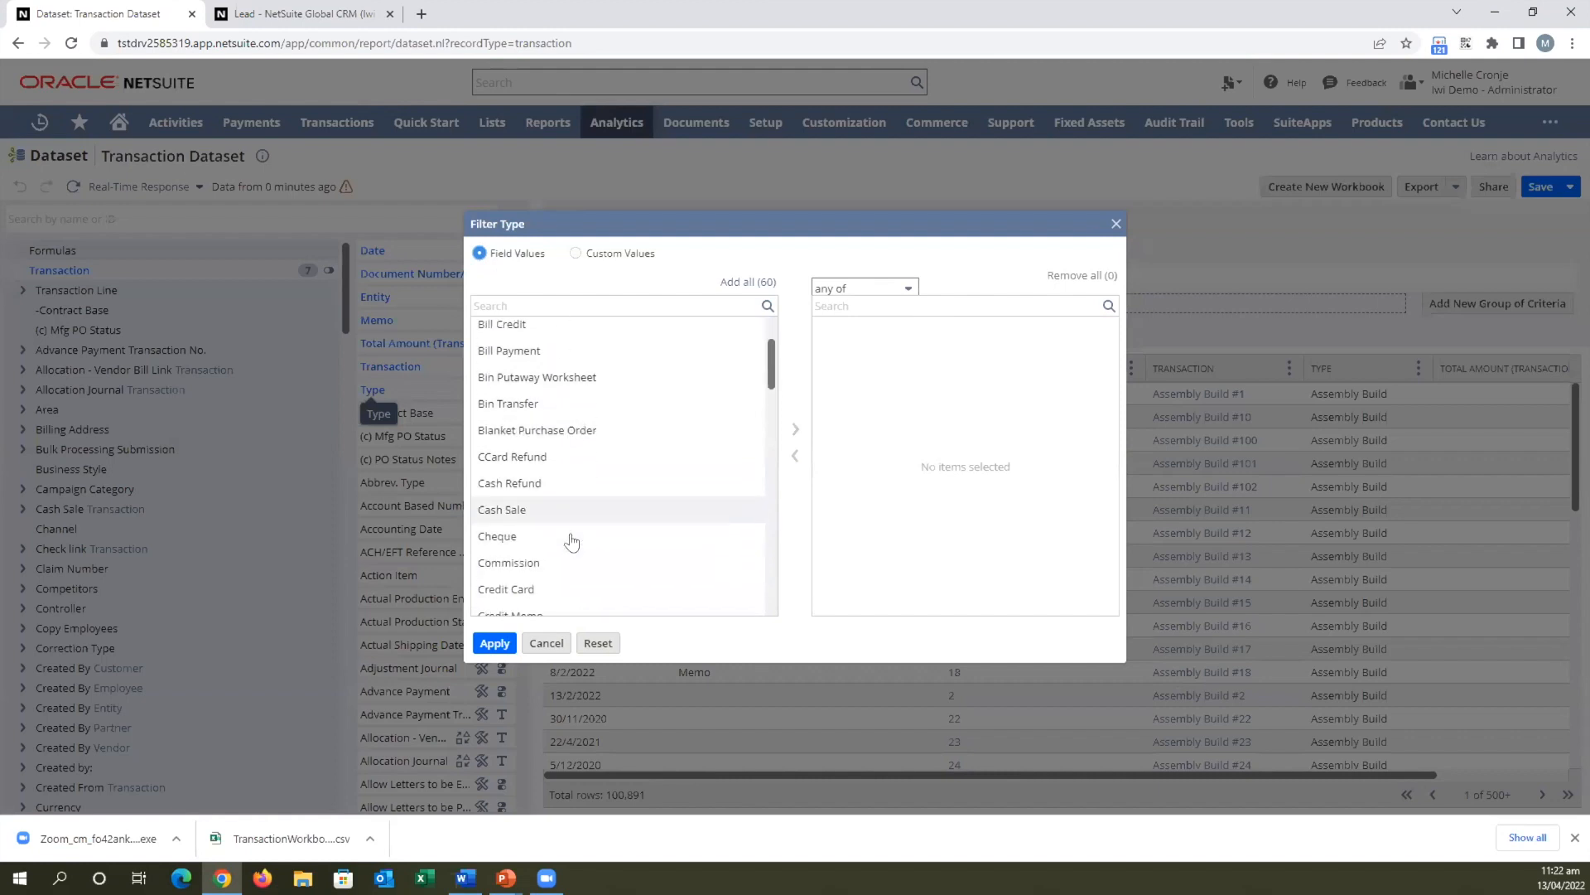
scroll(571, 541, "down", 3)
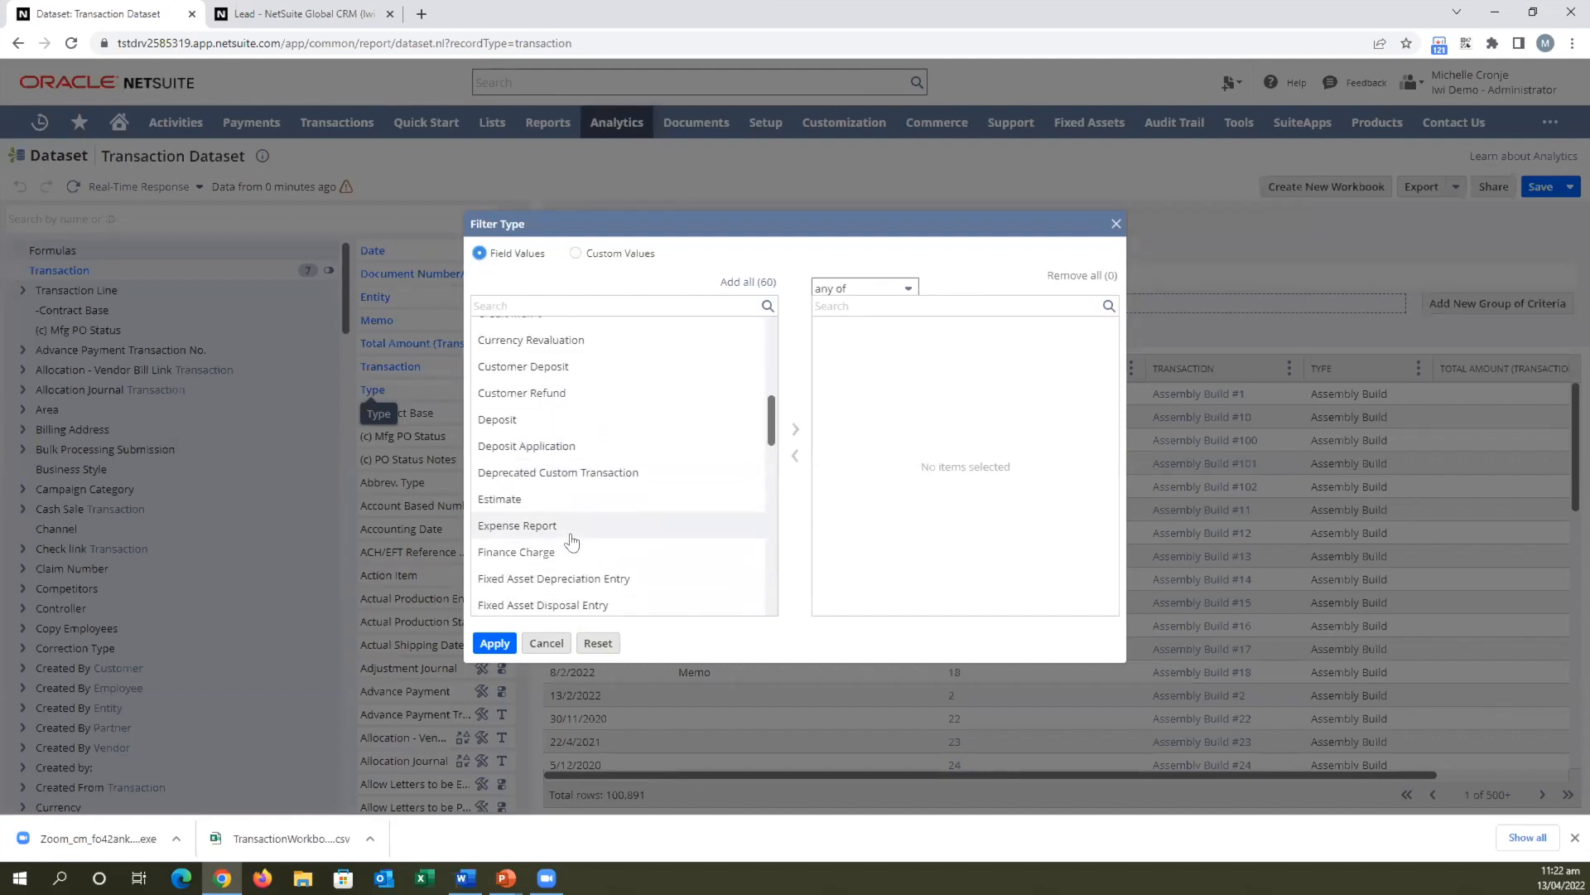
scroll(571, 541, "down", 3)
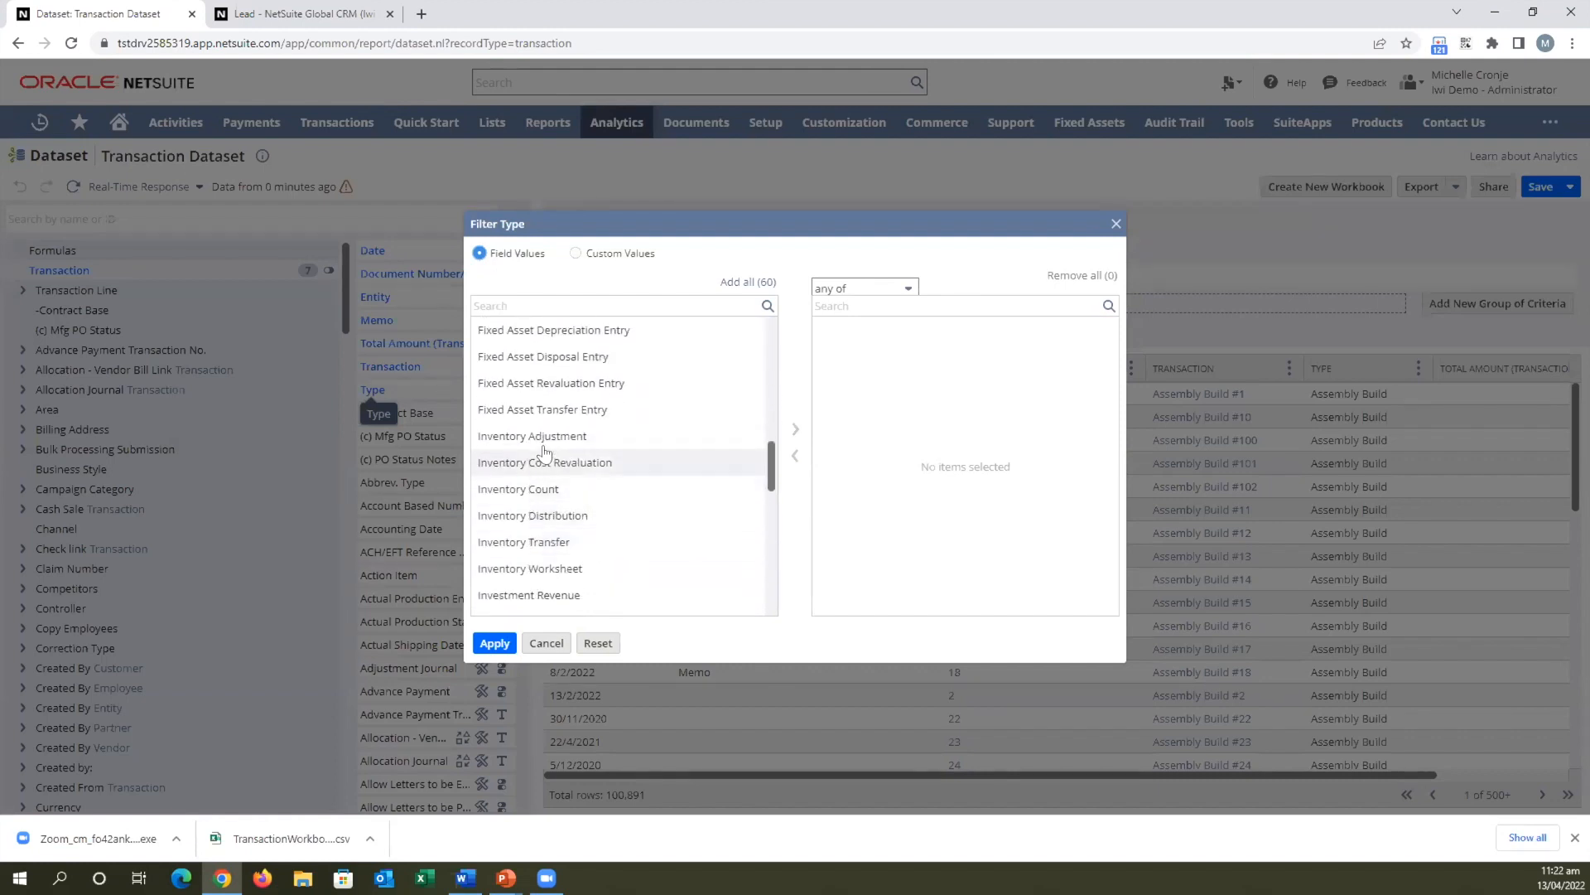
scroll(526, 559, "down", 3)
left_click(522, 539)
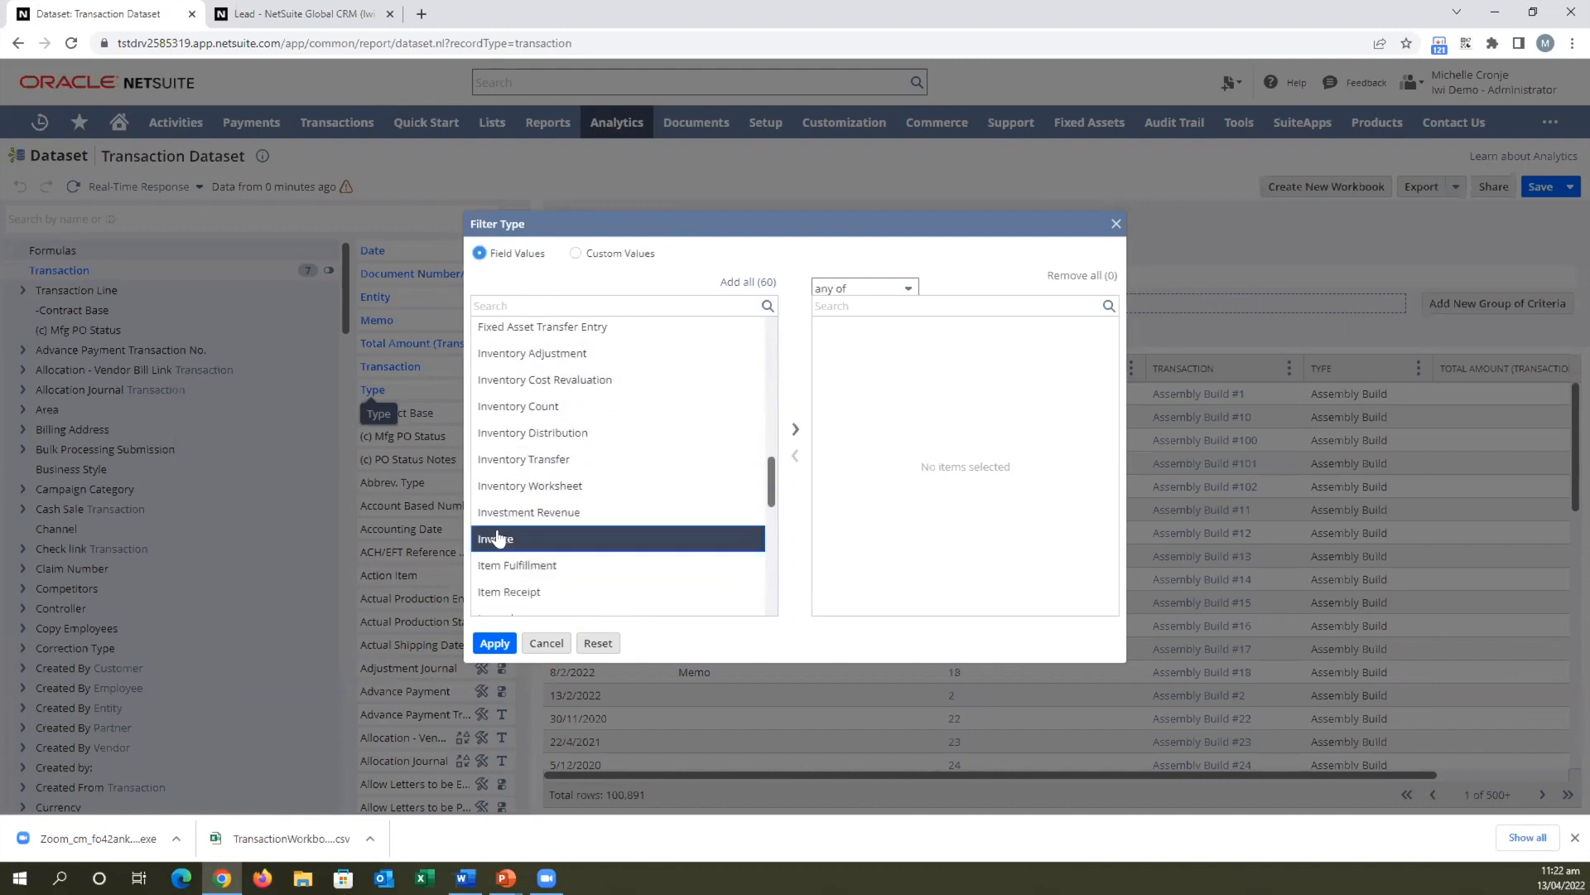
scroll(624, 542, "down", 4)
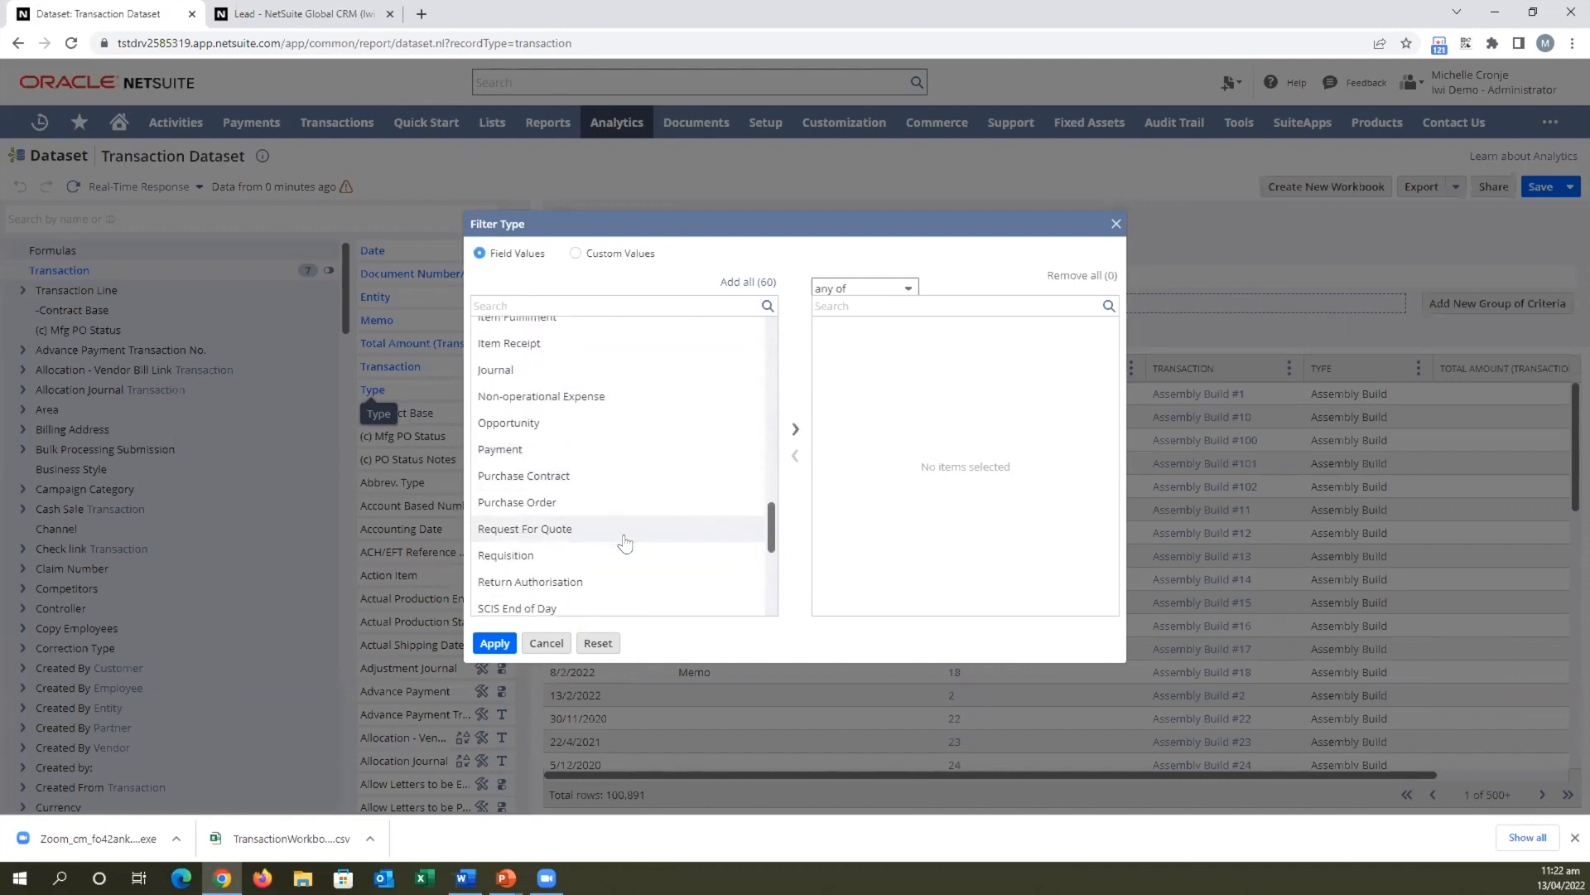
left_click(561, 500)
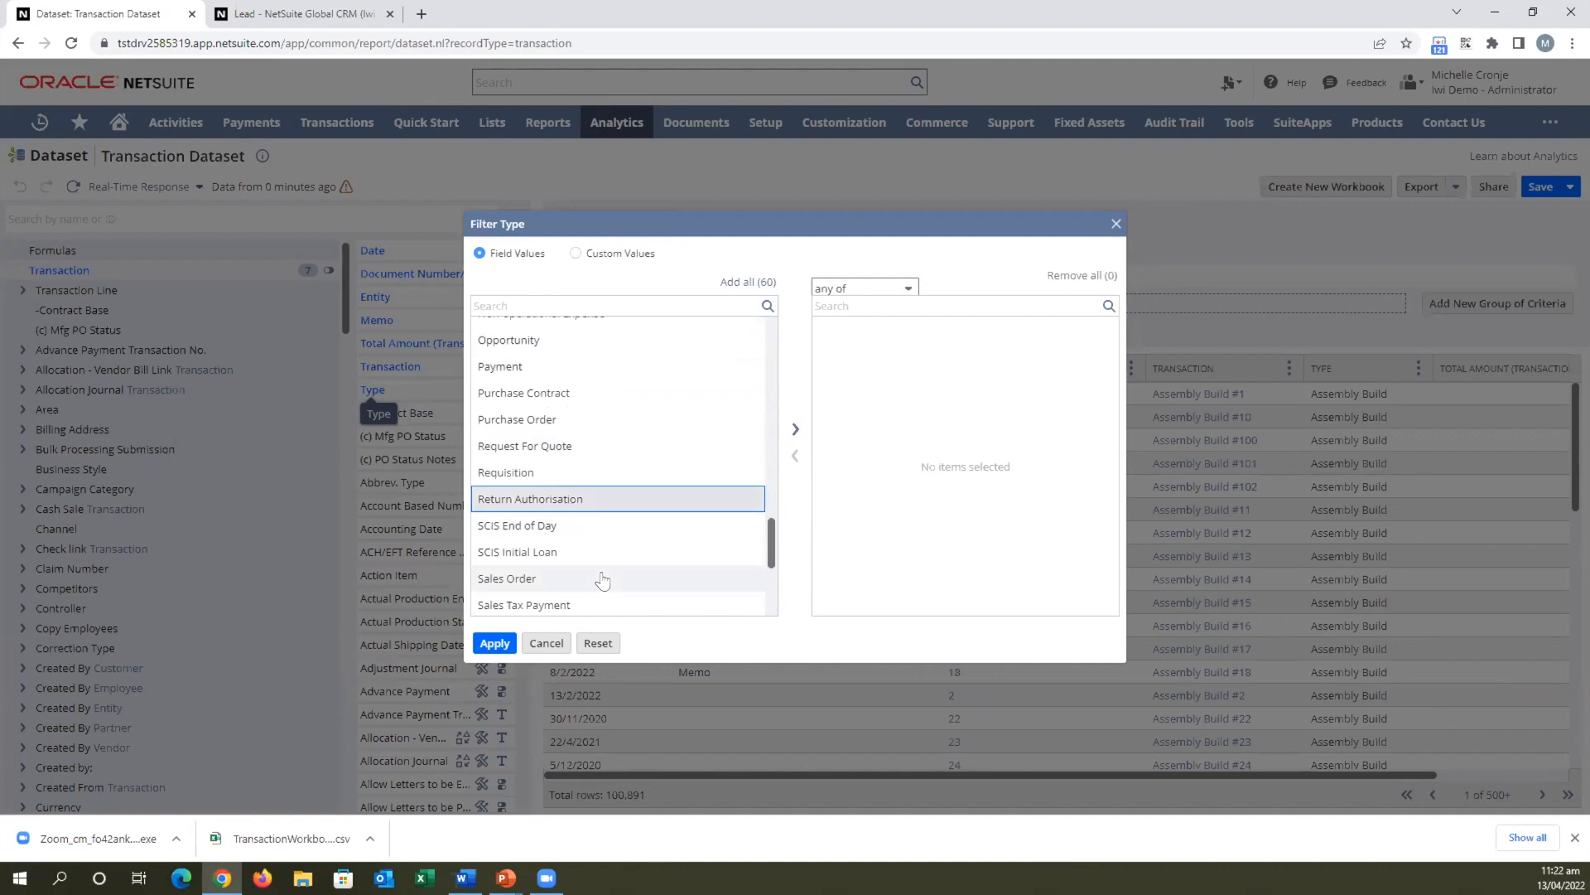
scroll(602, 579, "down", 3)
left_click(522, 496)
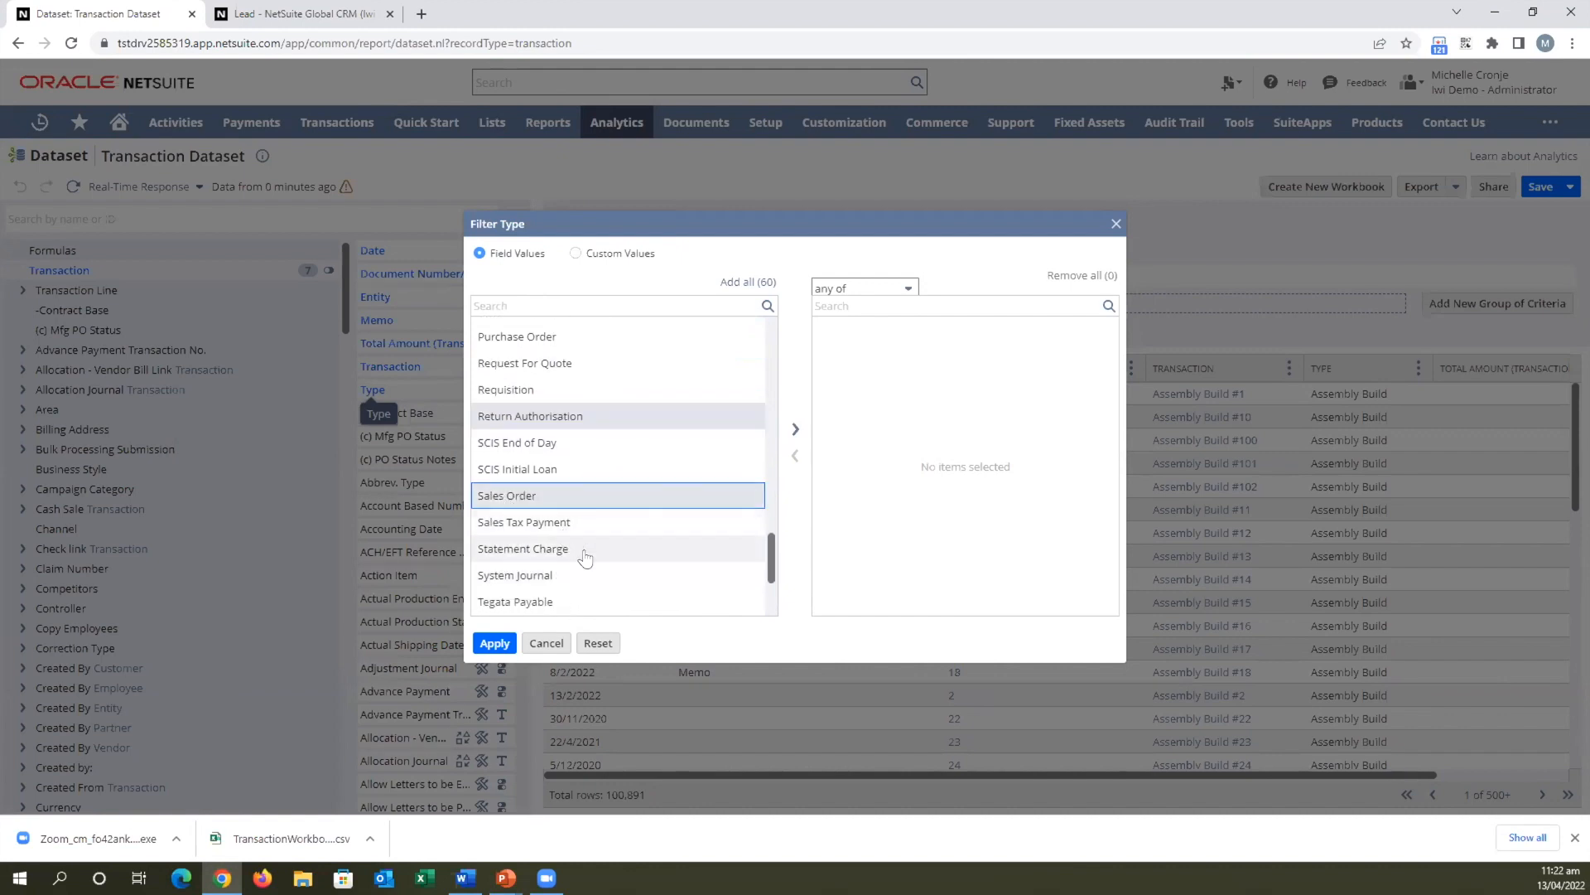
scroll(586, 558, "down", 6)
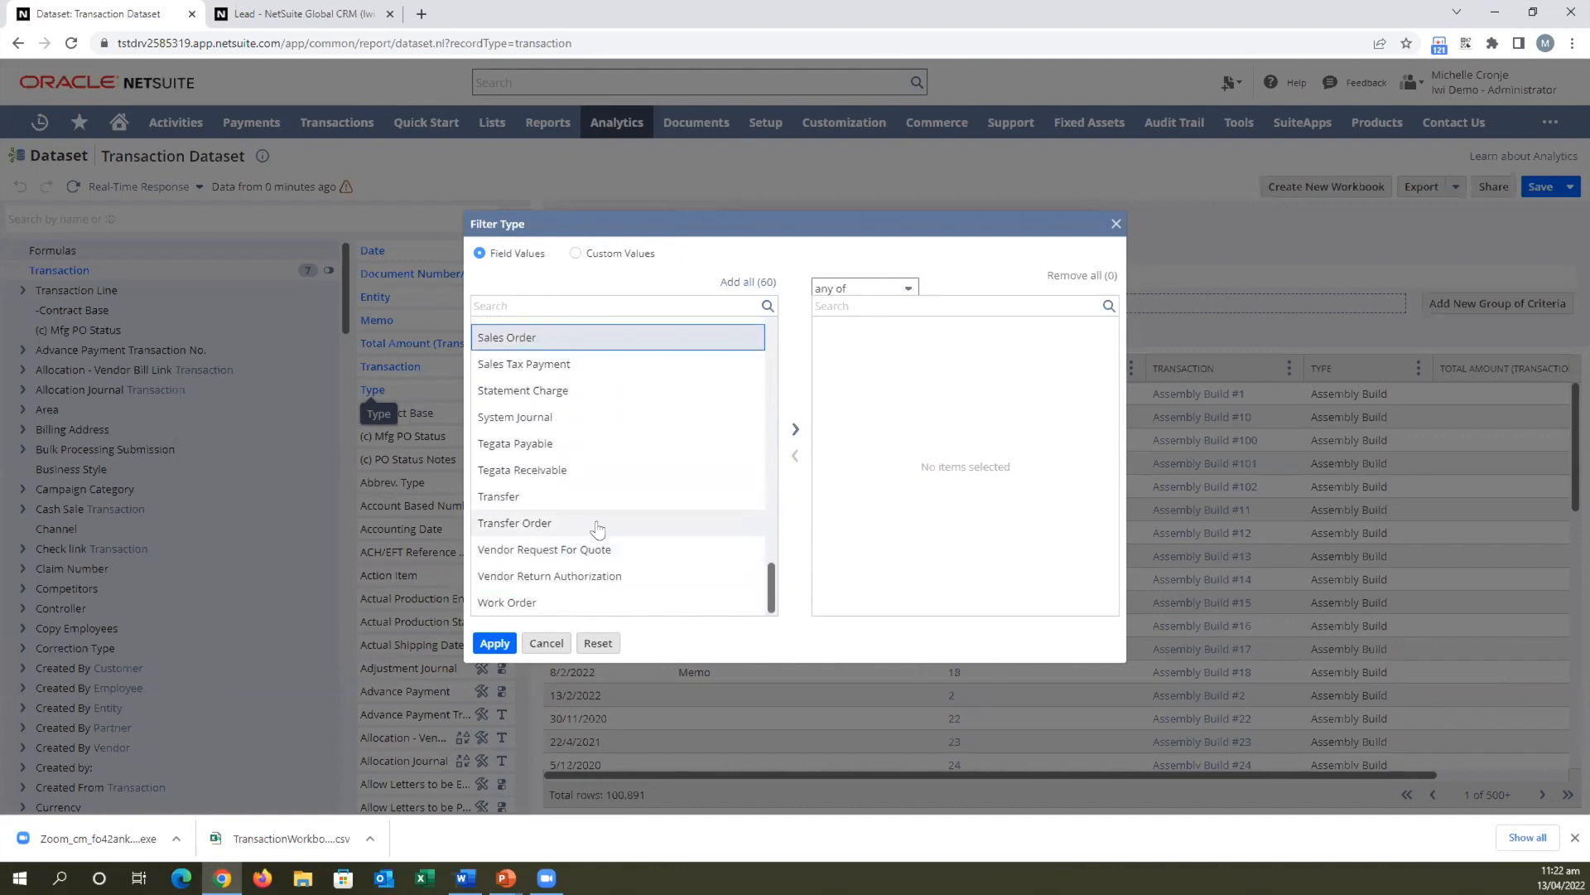
scroll(598, 530, "up", 3)
scroll(598, 530, "up", 3)
left_click(580, 427)
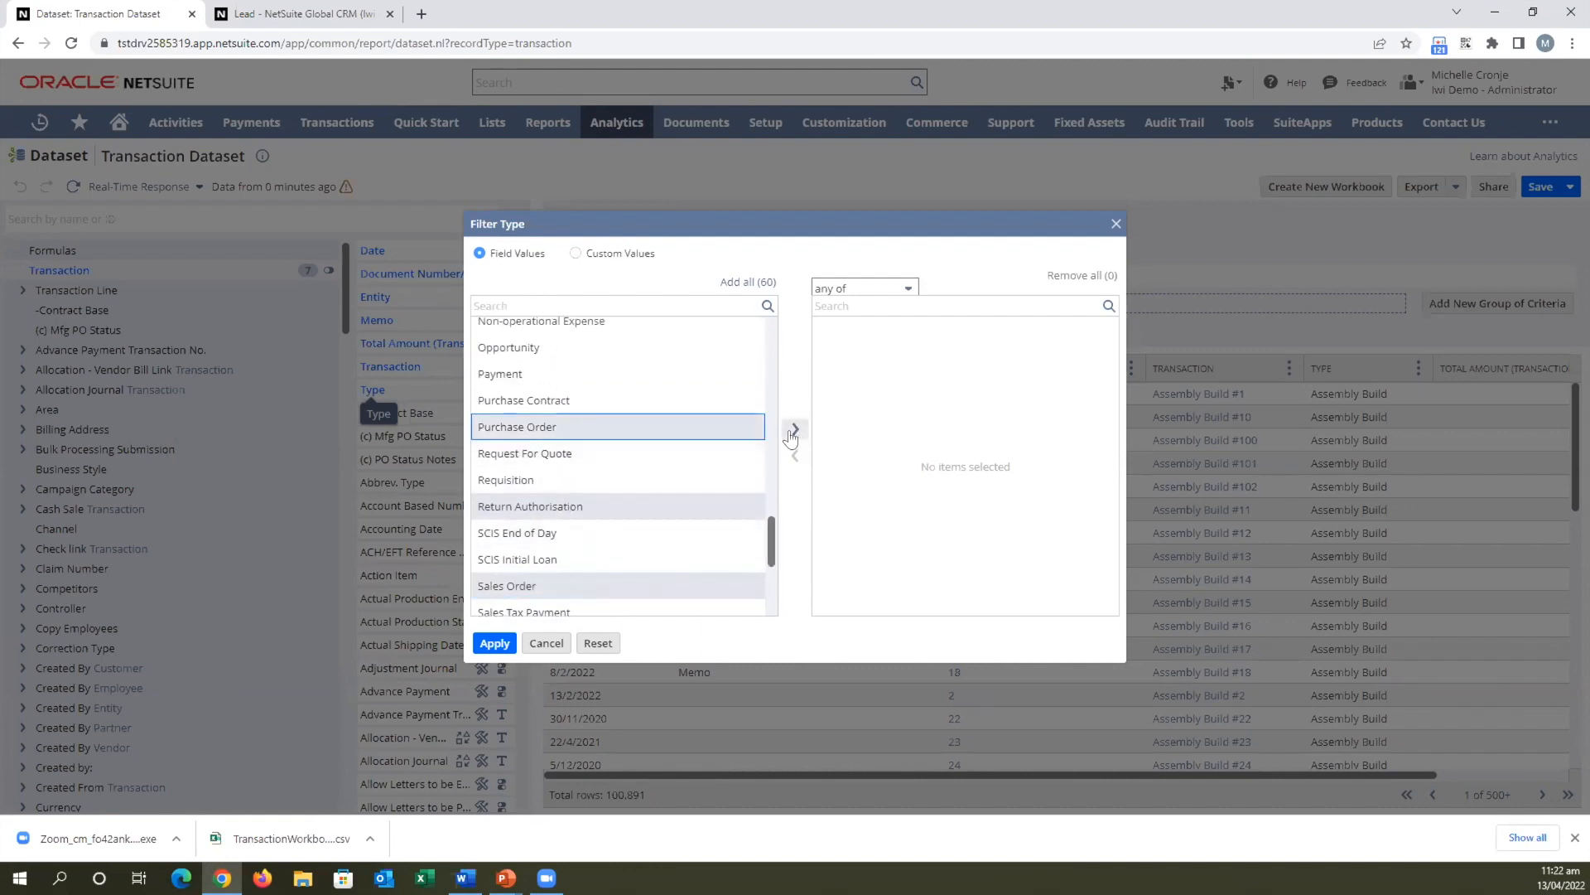
left_click(796, 429)
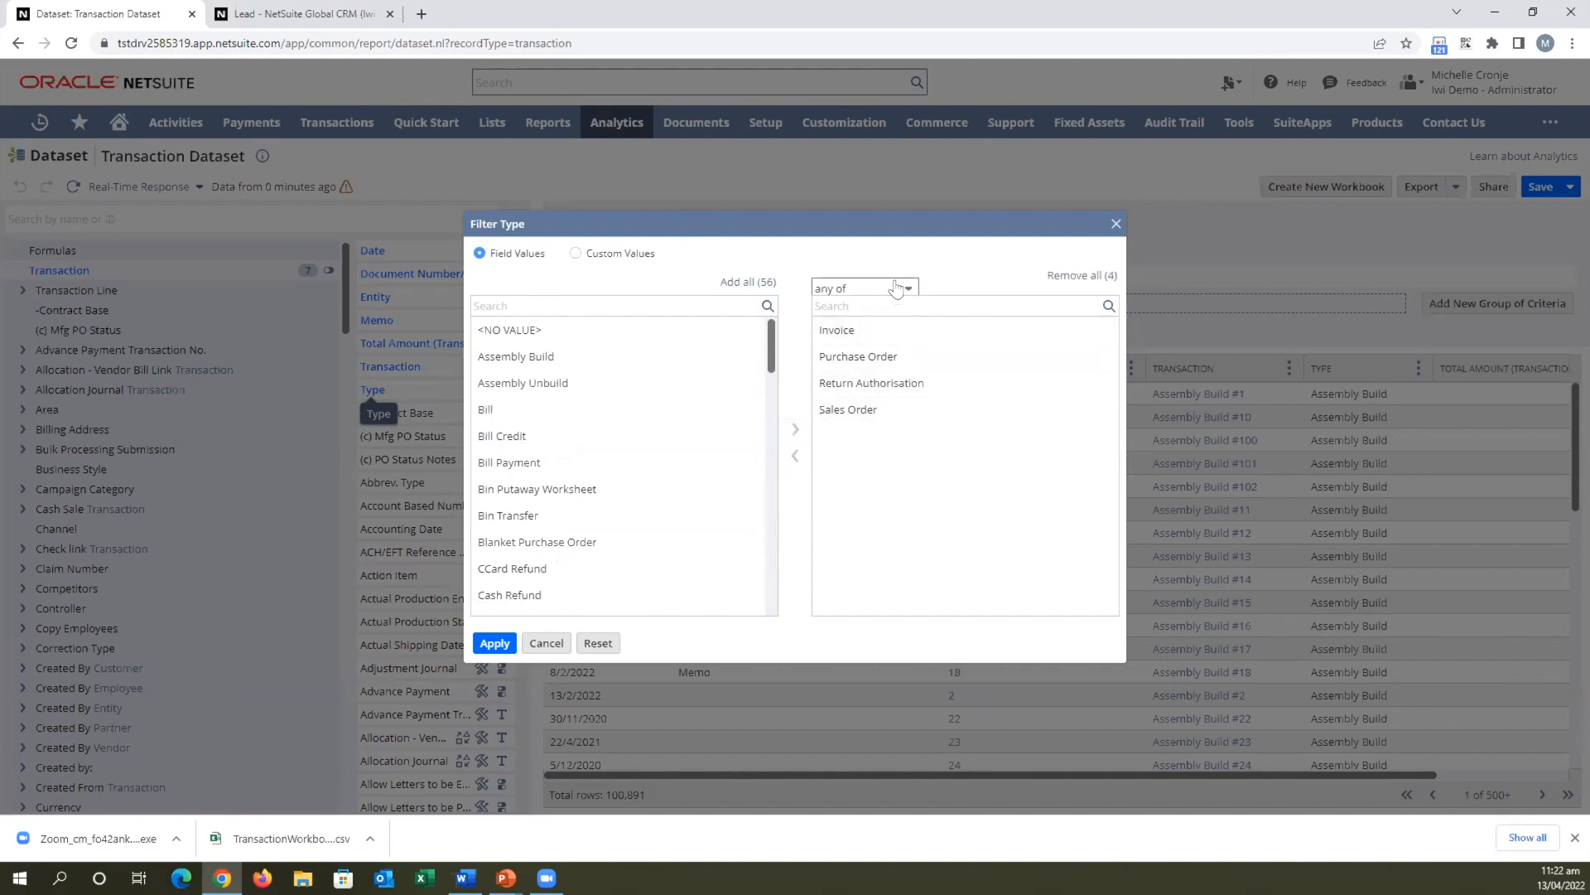
Keep the Type filter's condition as "any of" and apply the filter to the dataset.
left_click(895, 287)
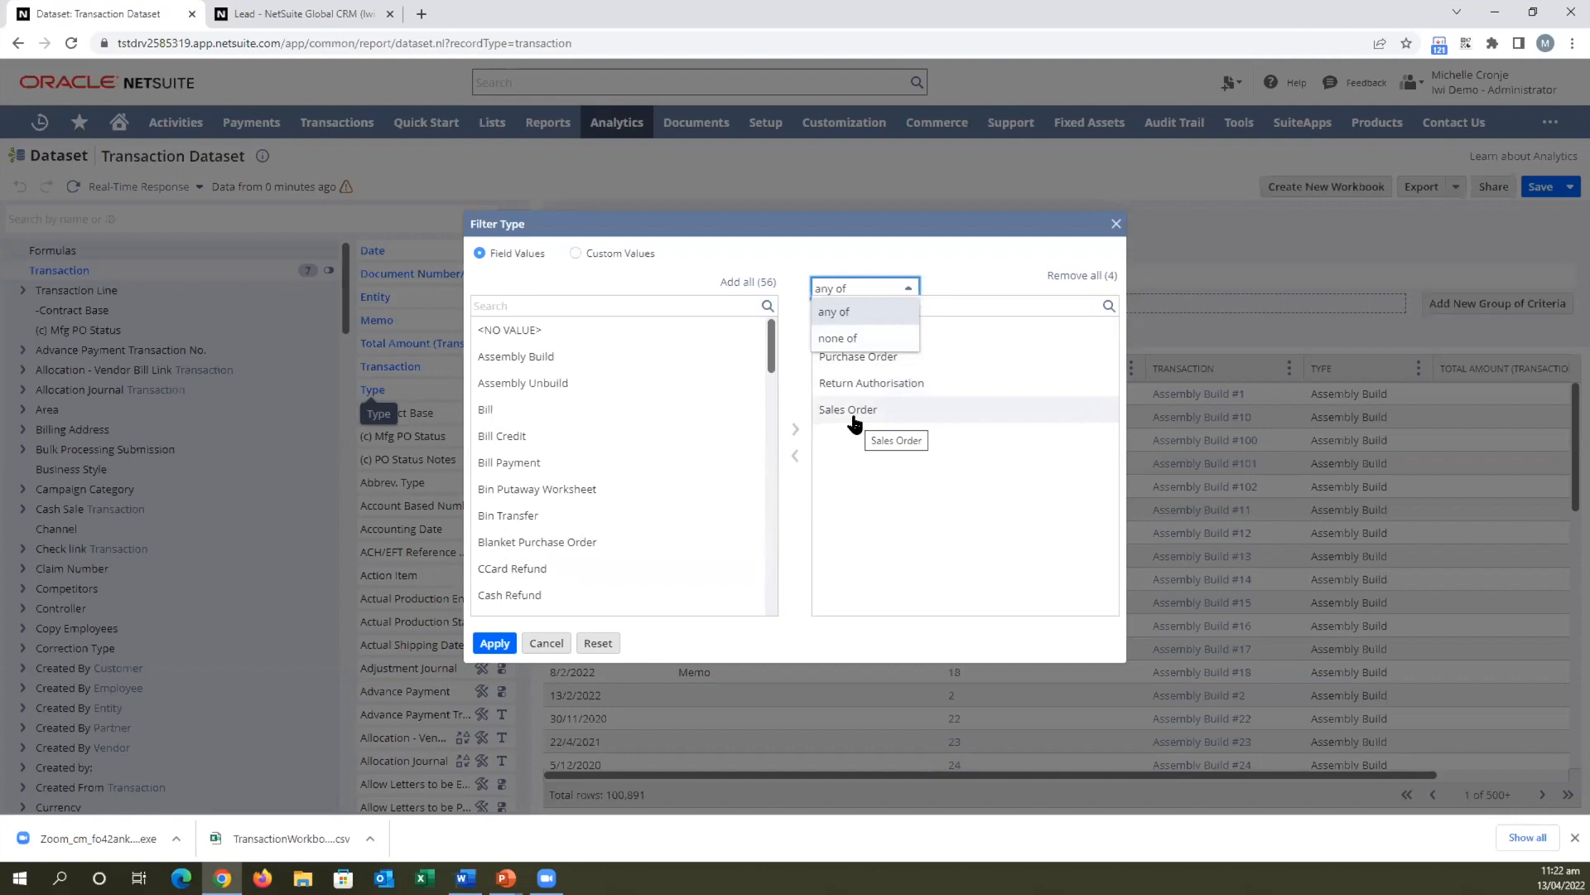
left_click(866, 319)
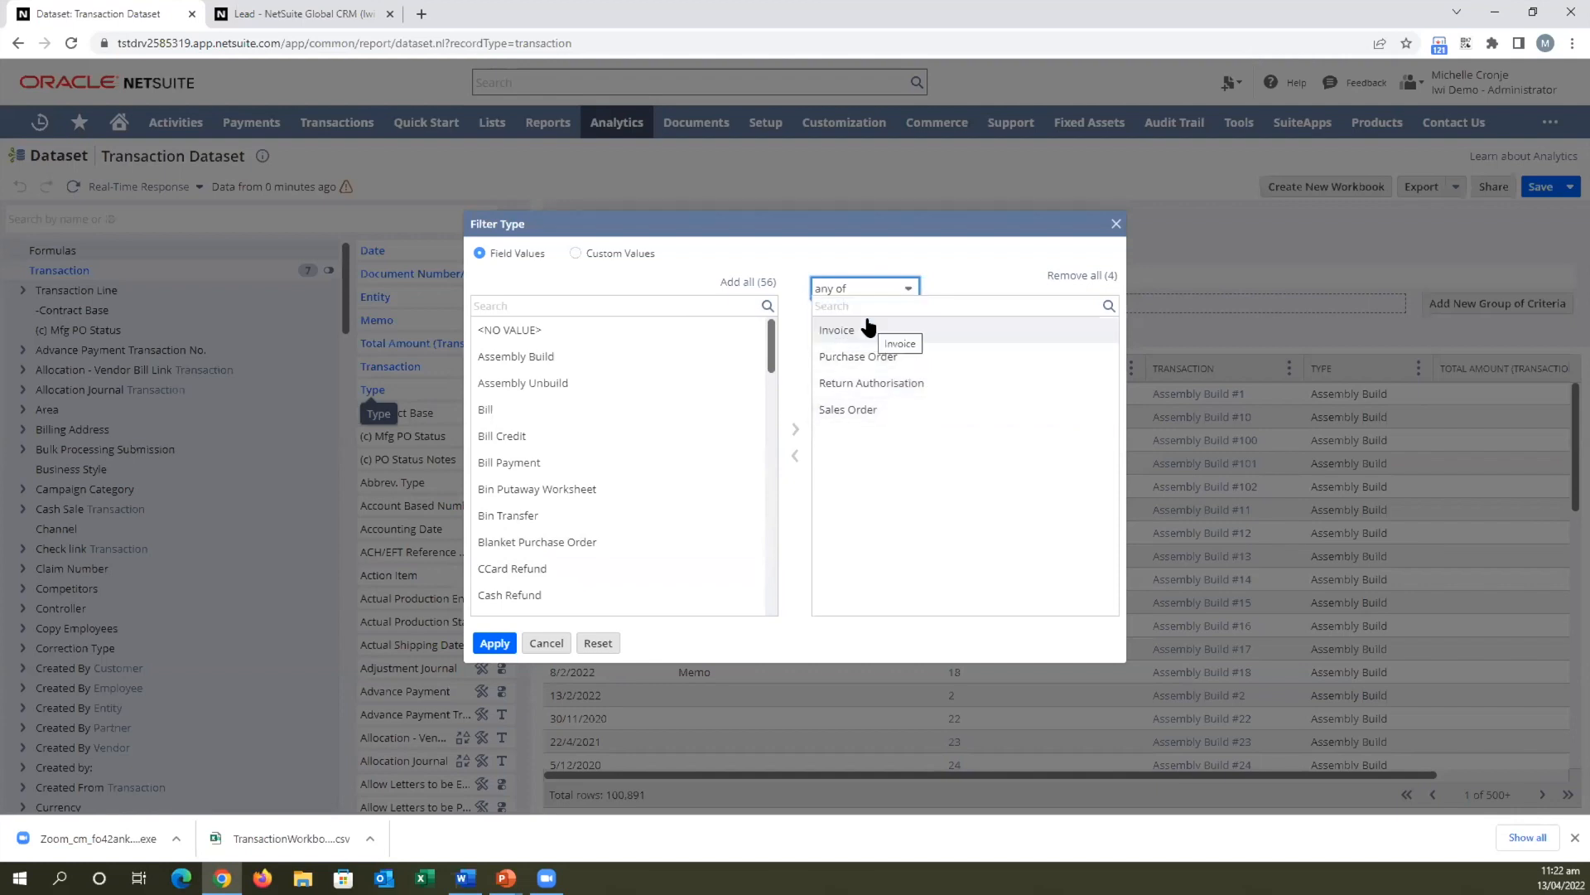
left_click(490, 645)
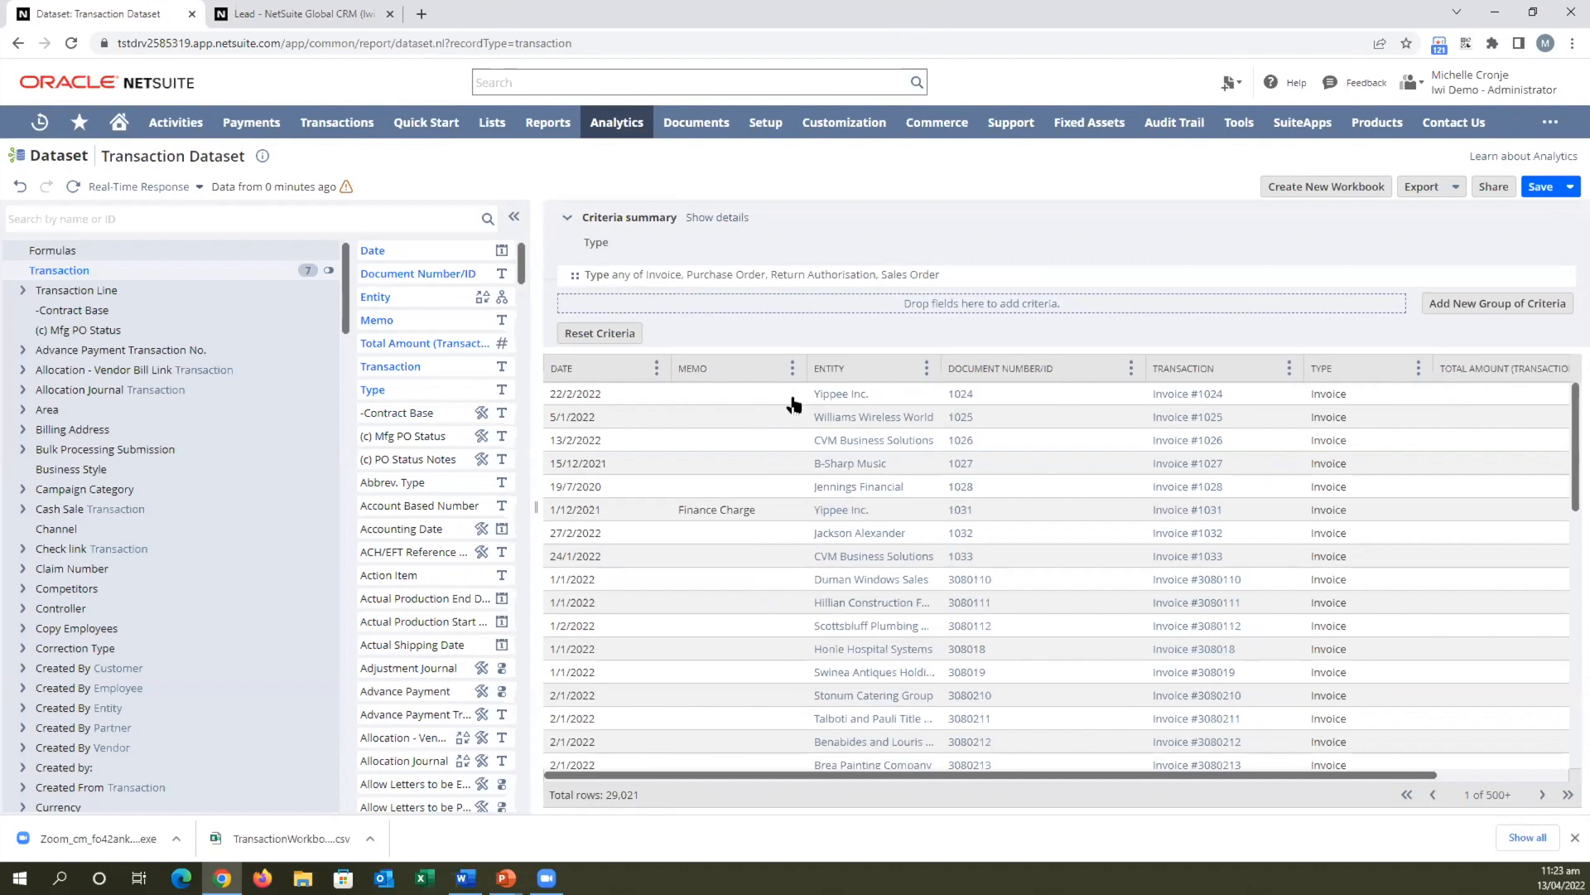
Remove the Memo and Document Number/ID columns from the transaction dataset.
left_click(792, 368)
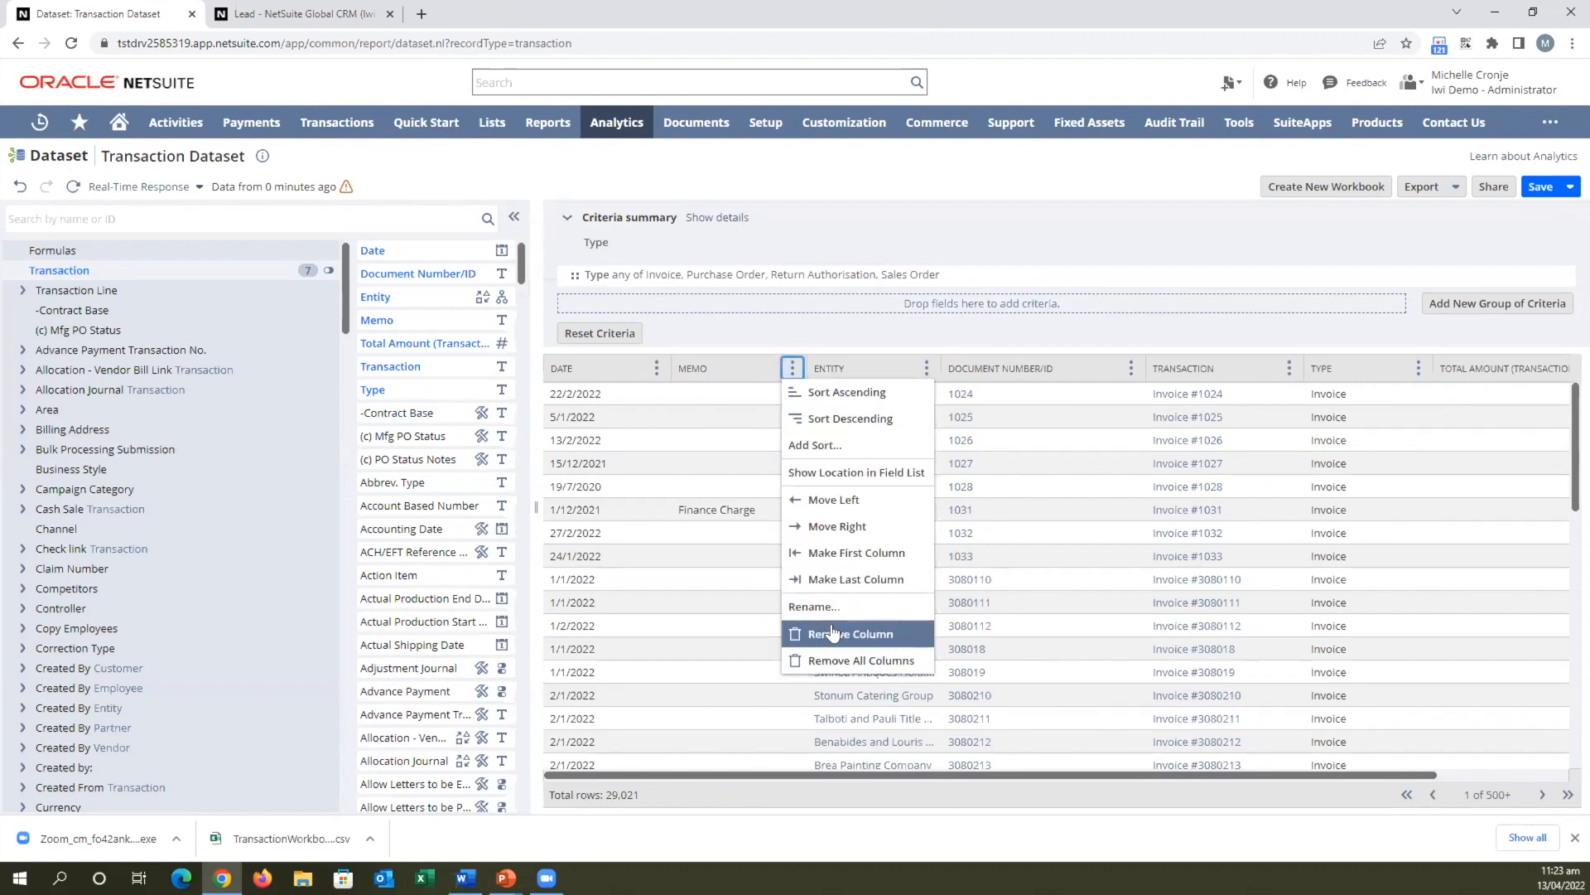
left_click(808, 633)
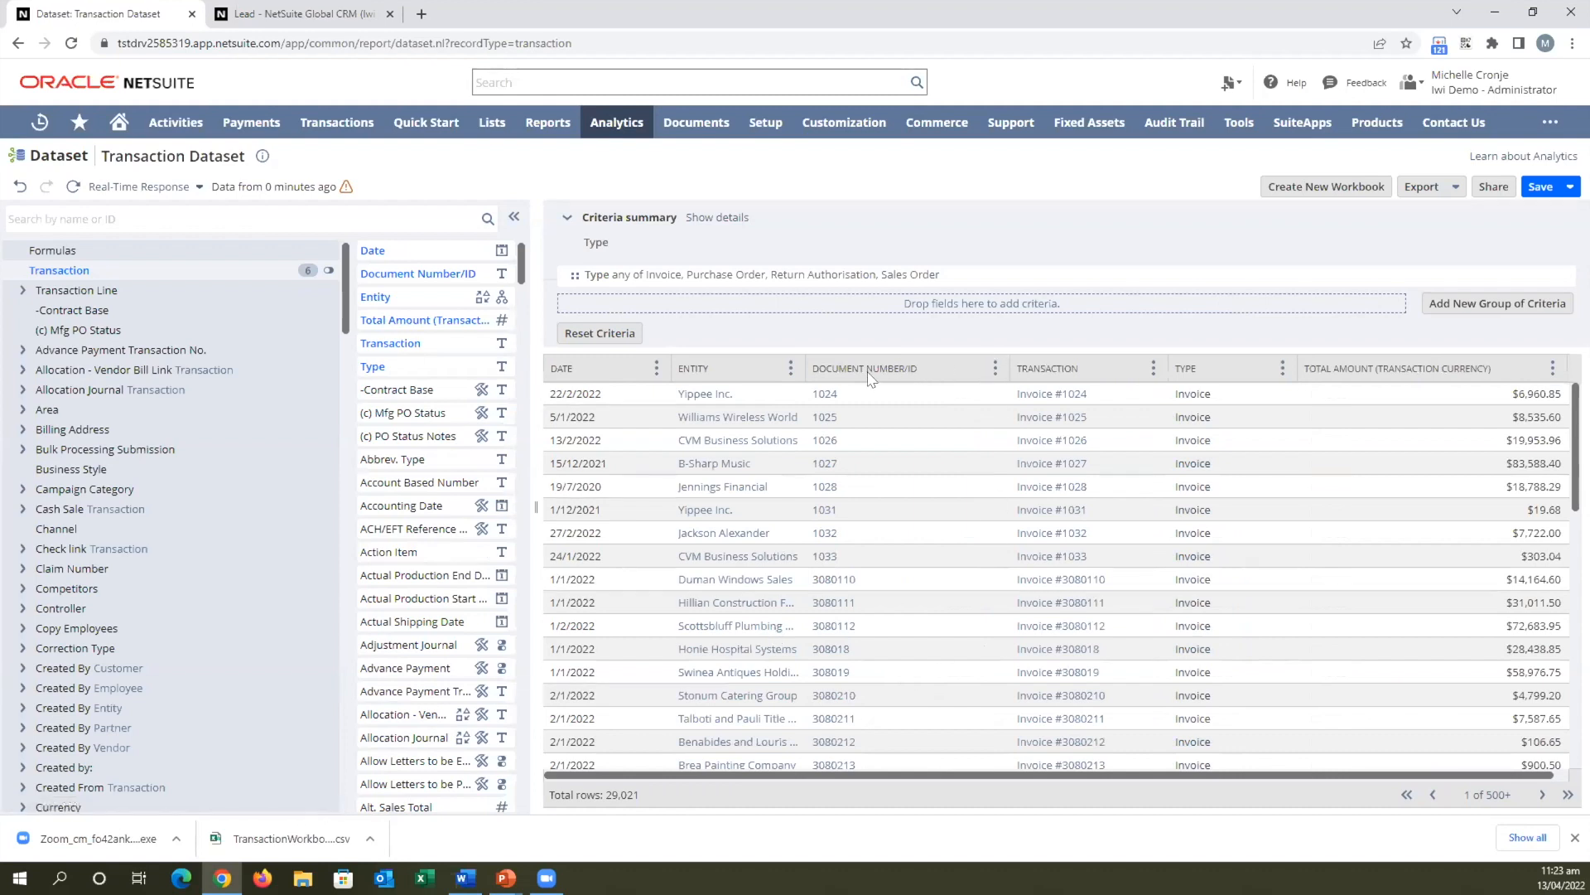
left_click(994, 367)
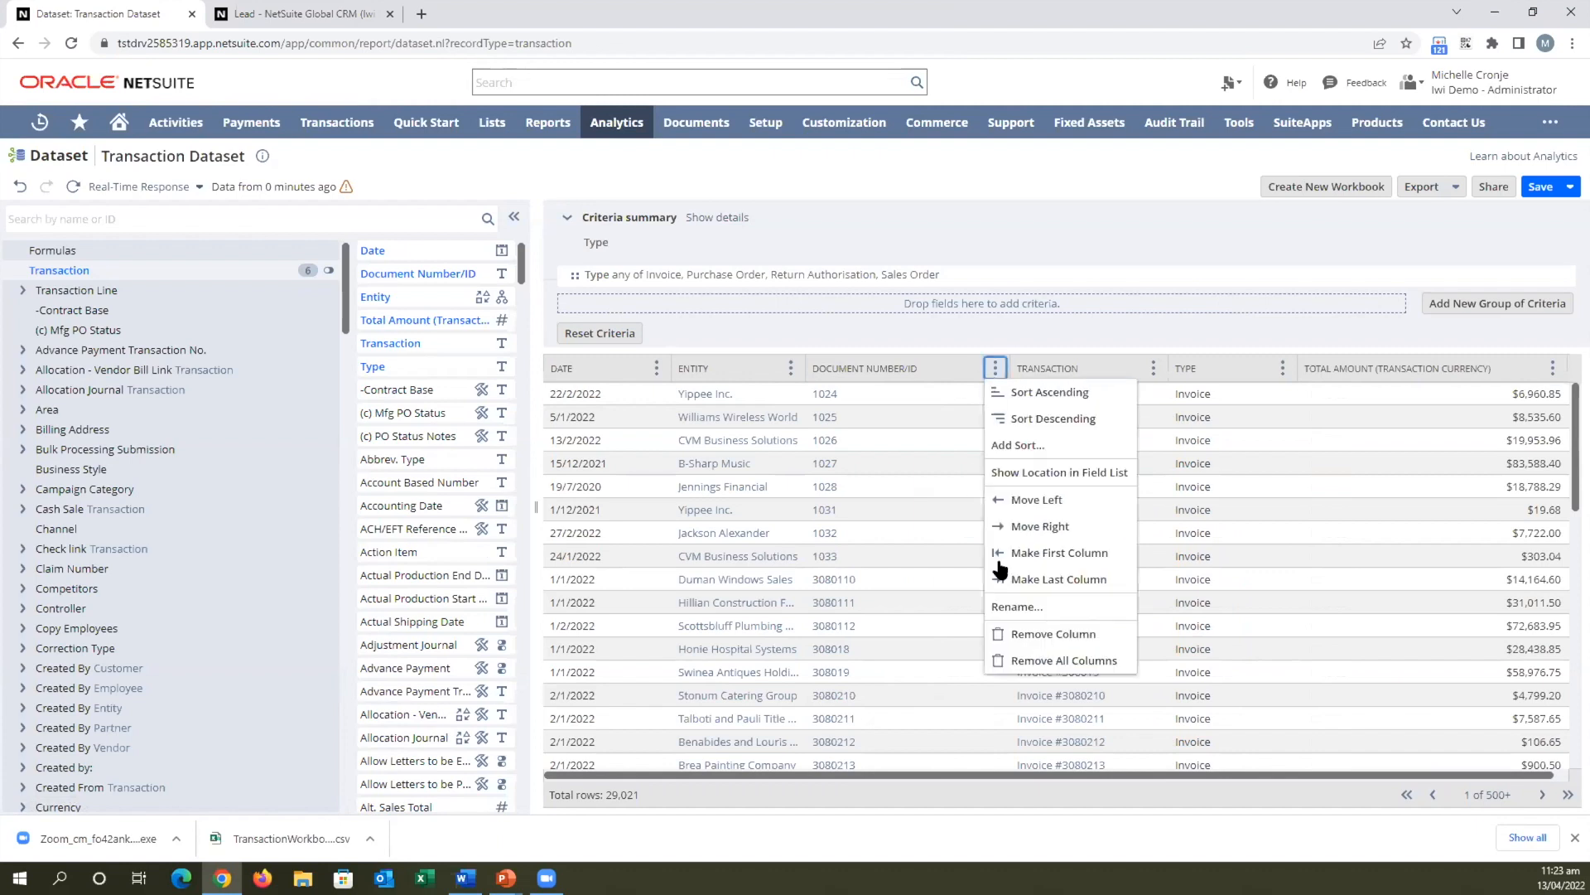
left_click(1030, 634)
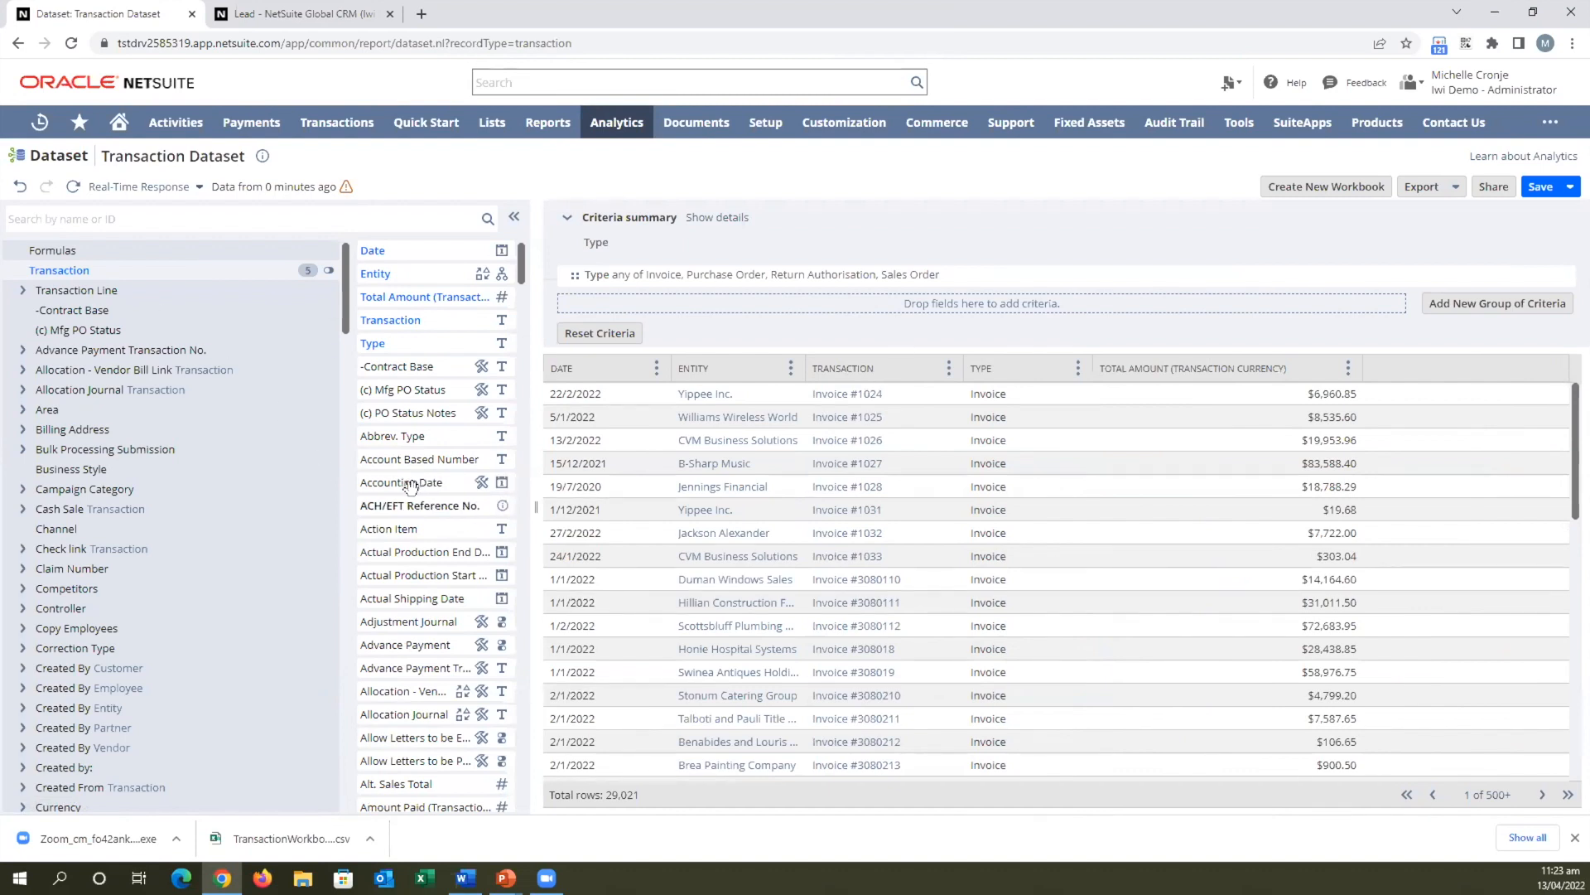
Find the Currency field of the Transaction record and add it as a column between Type and Total Amount (Transaction Currency).
scroll(410, 486, "down", 2)
scroll(410, 486, "down", 8)
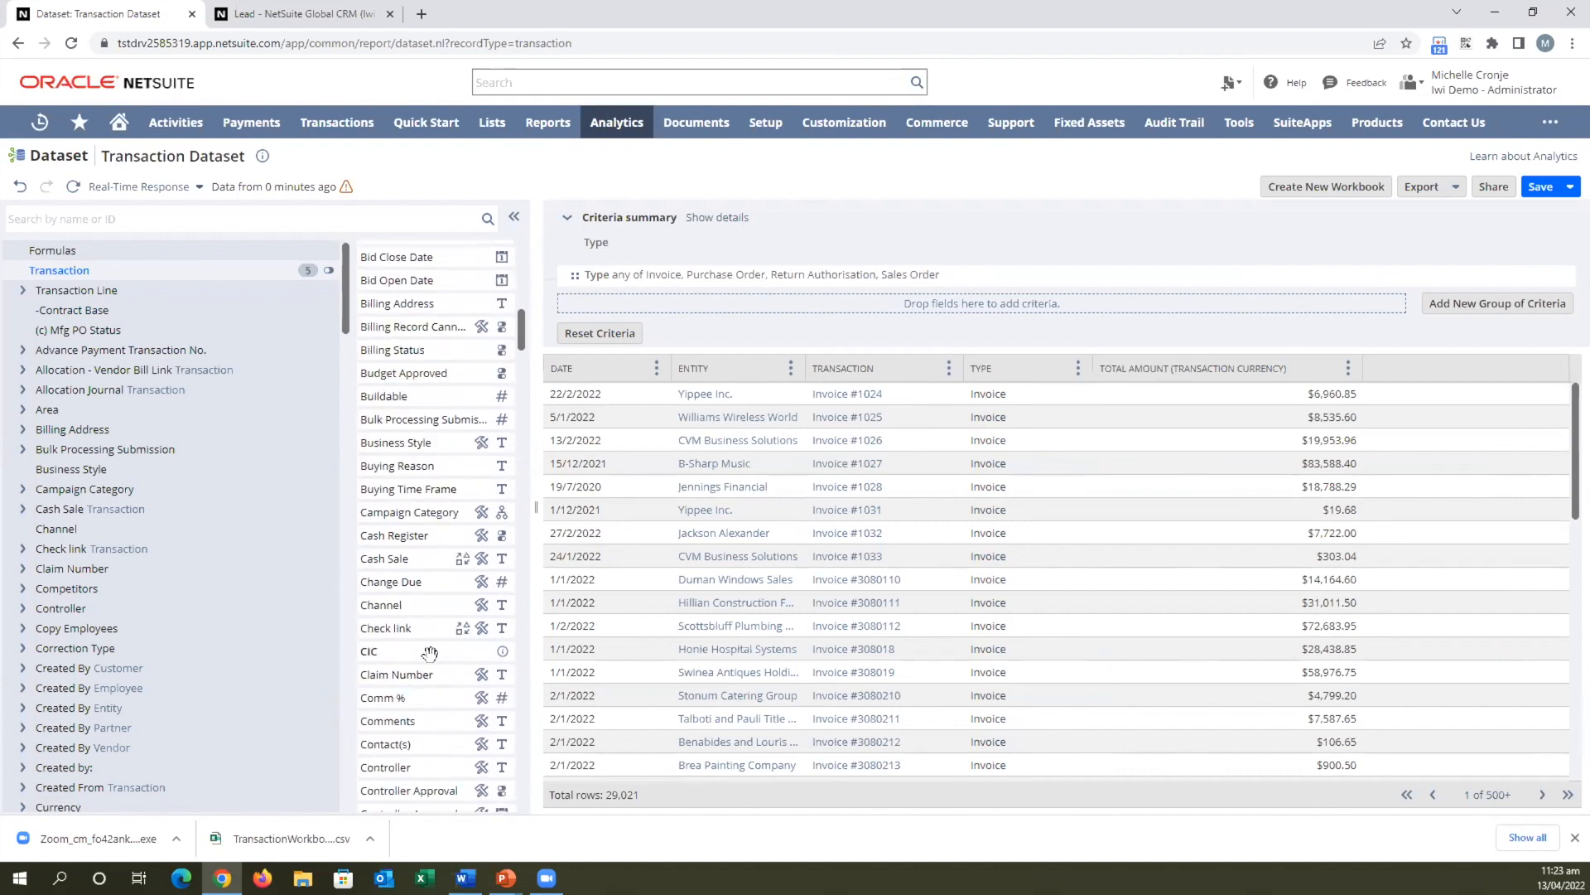
scroll(436, 663, "down", 1)
scroll(436, 665, "down", 1)
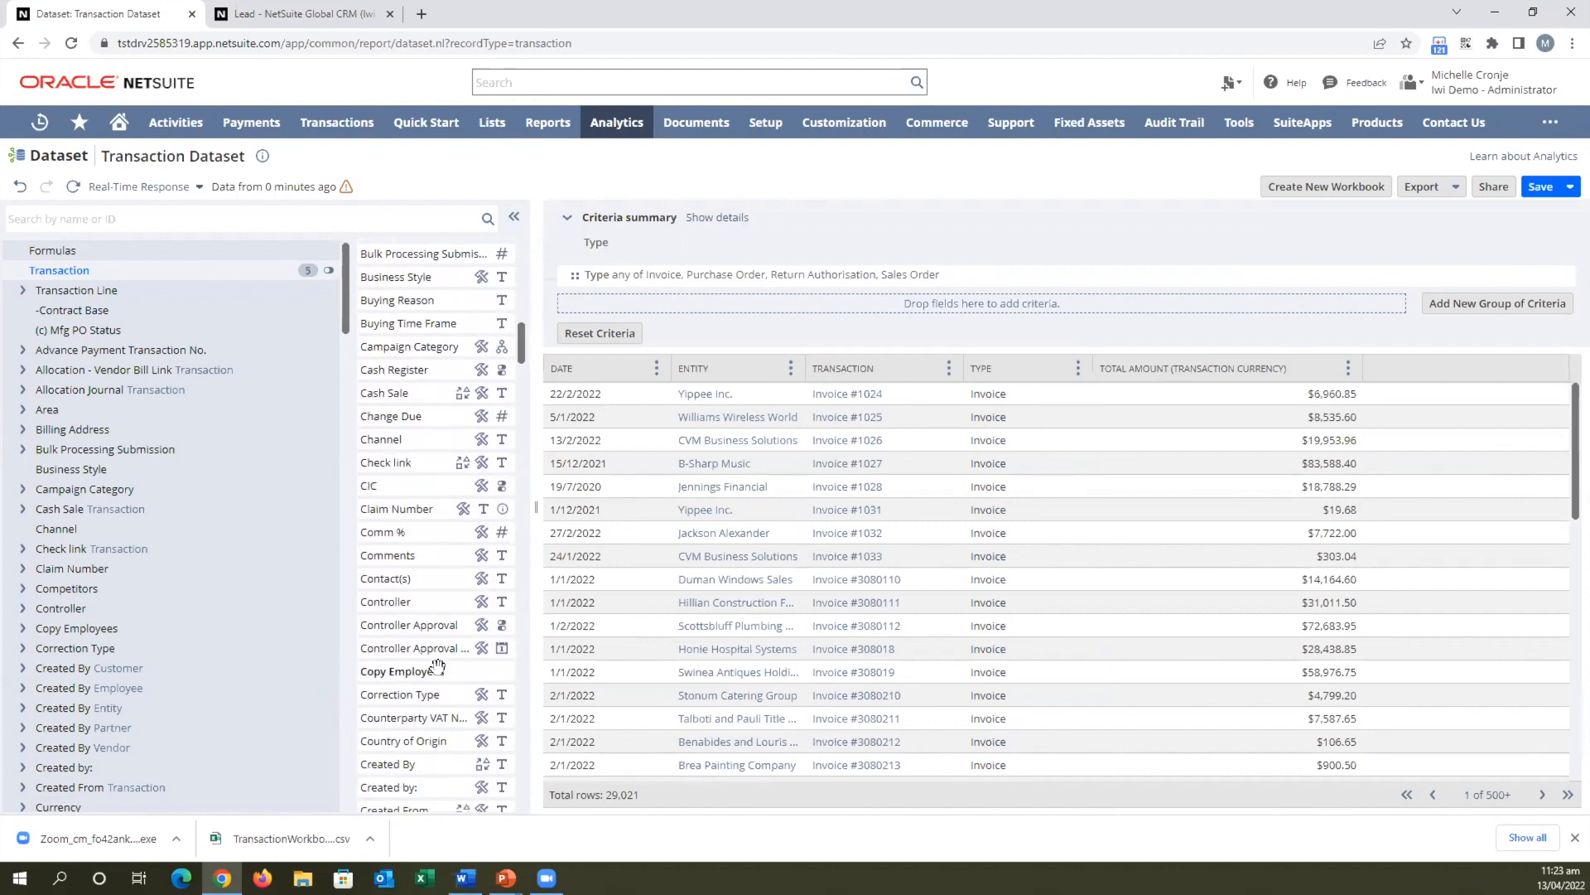
scroll(438, 668, "down", 2)
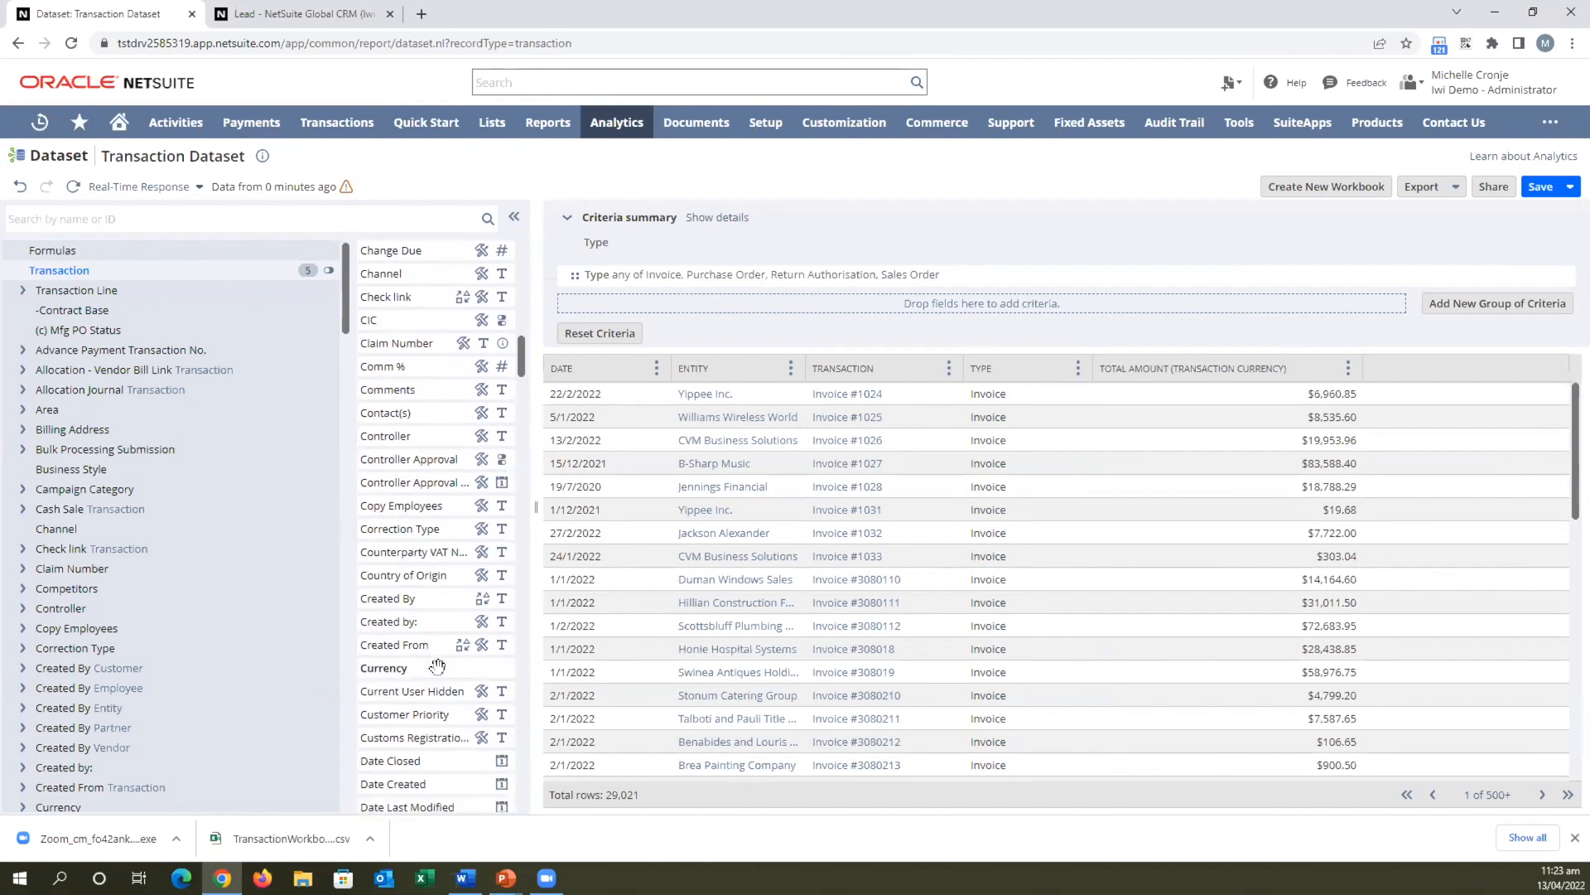
scroll(437, 665, "down", 1)
scroll(437, 665, "up", 2)
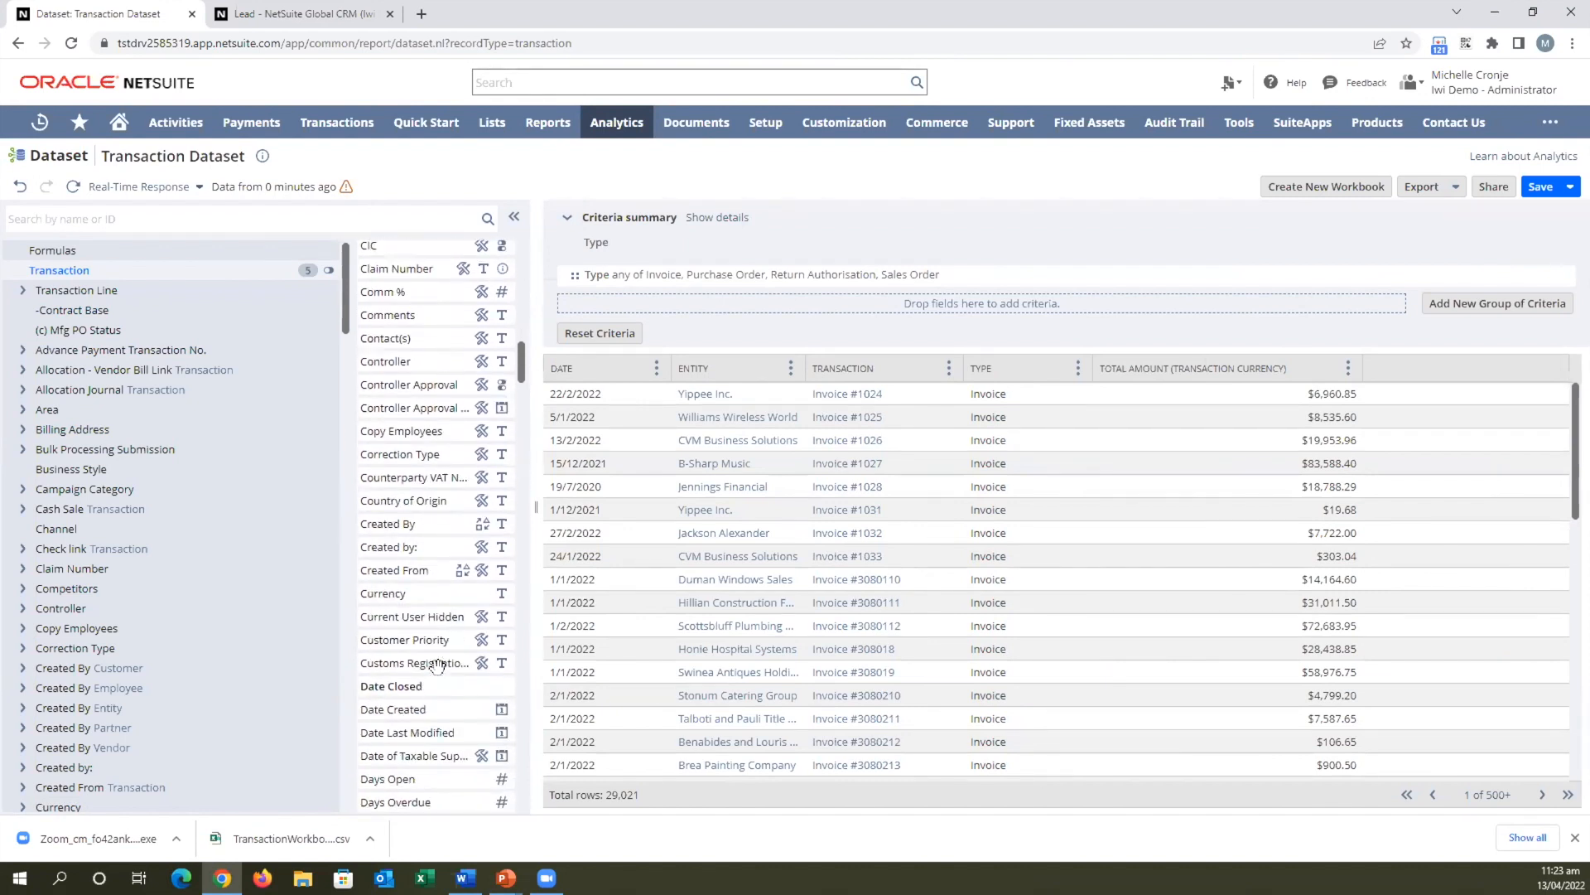
scroll(437, 662, "up", 2)
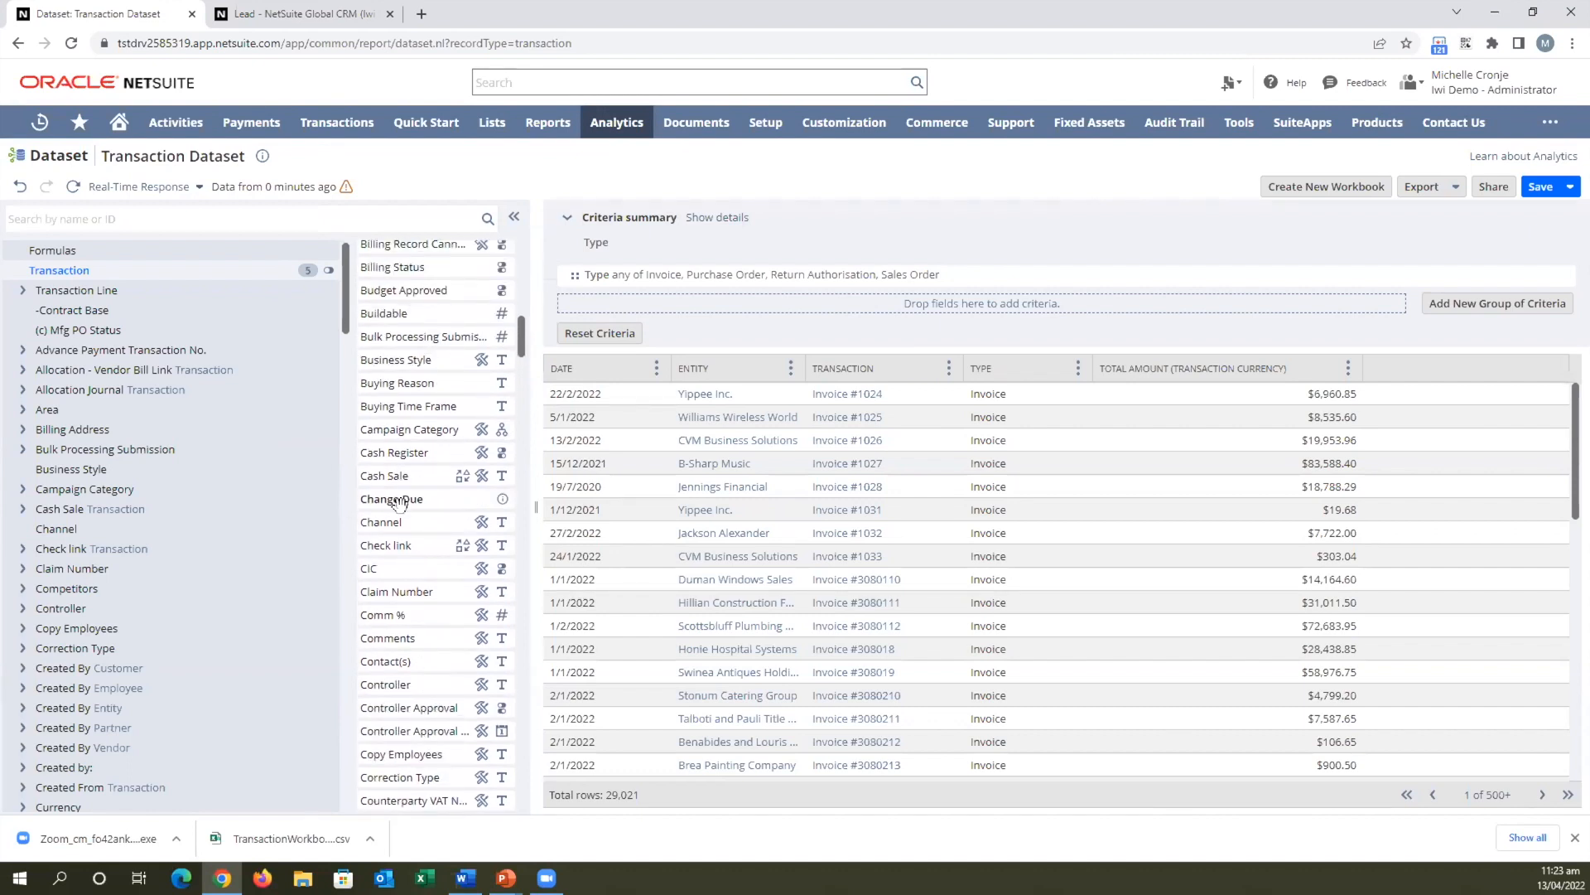
scroll(386, 644, "down", 2)
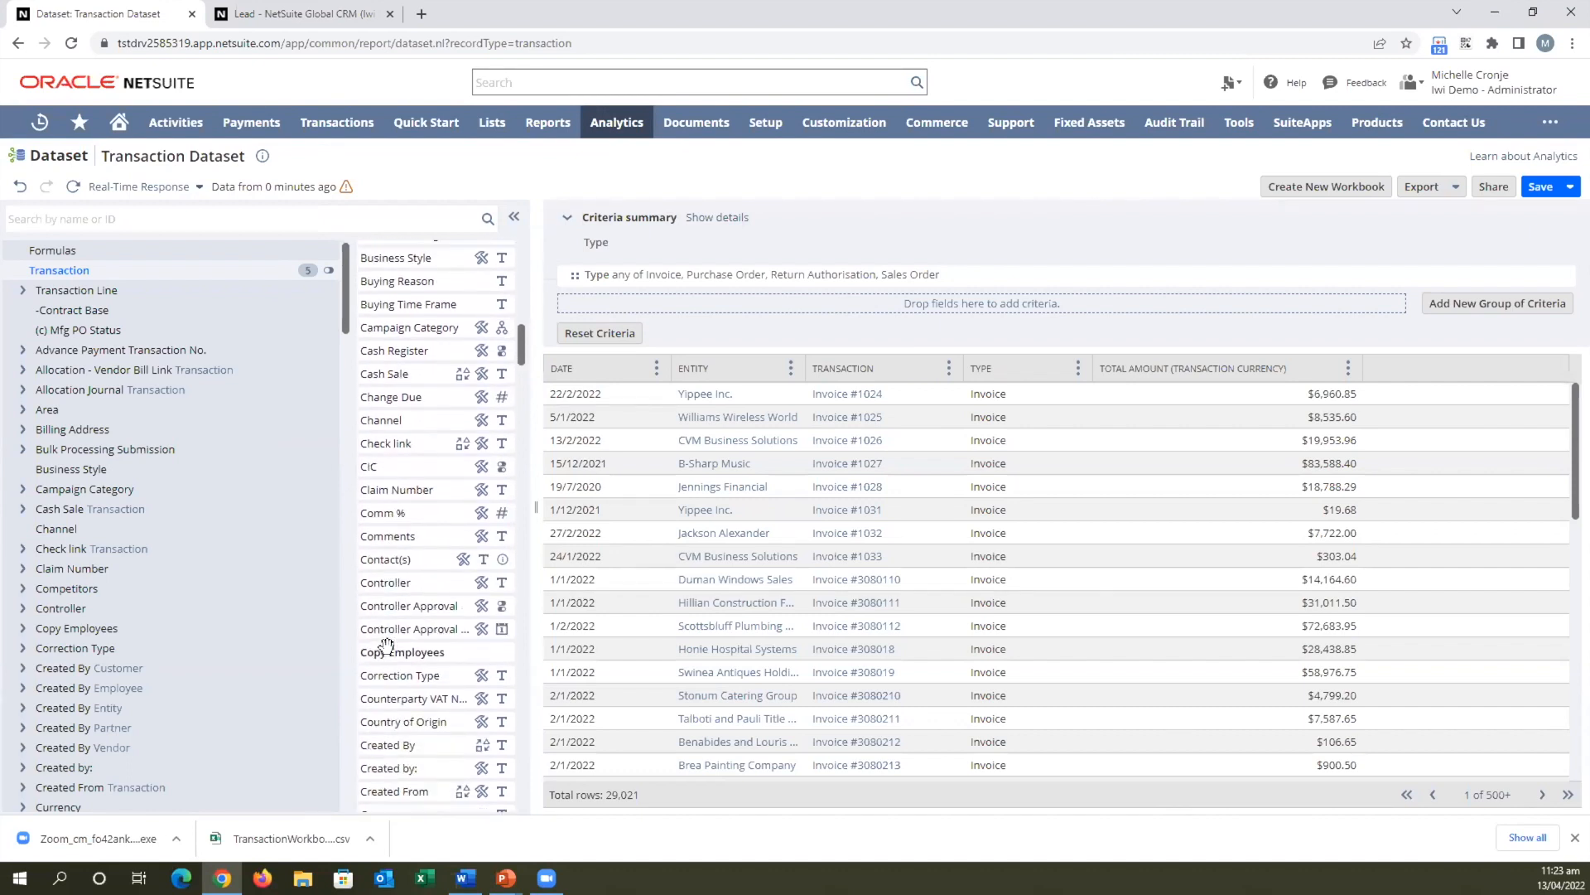
left_click_drag(394, 751, 1113, 462)
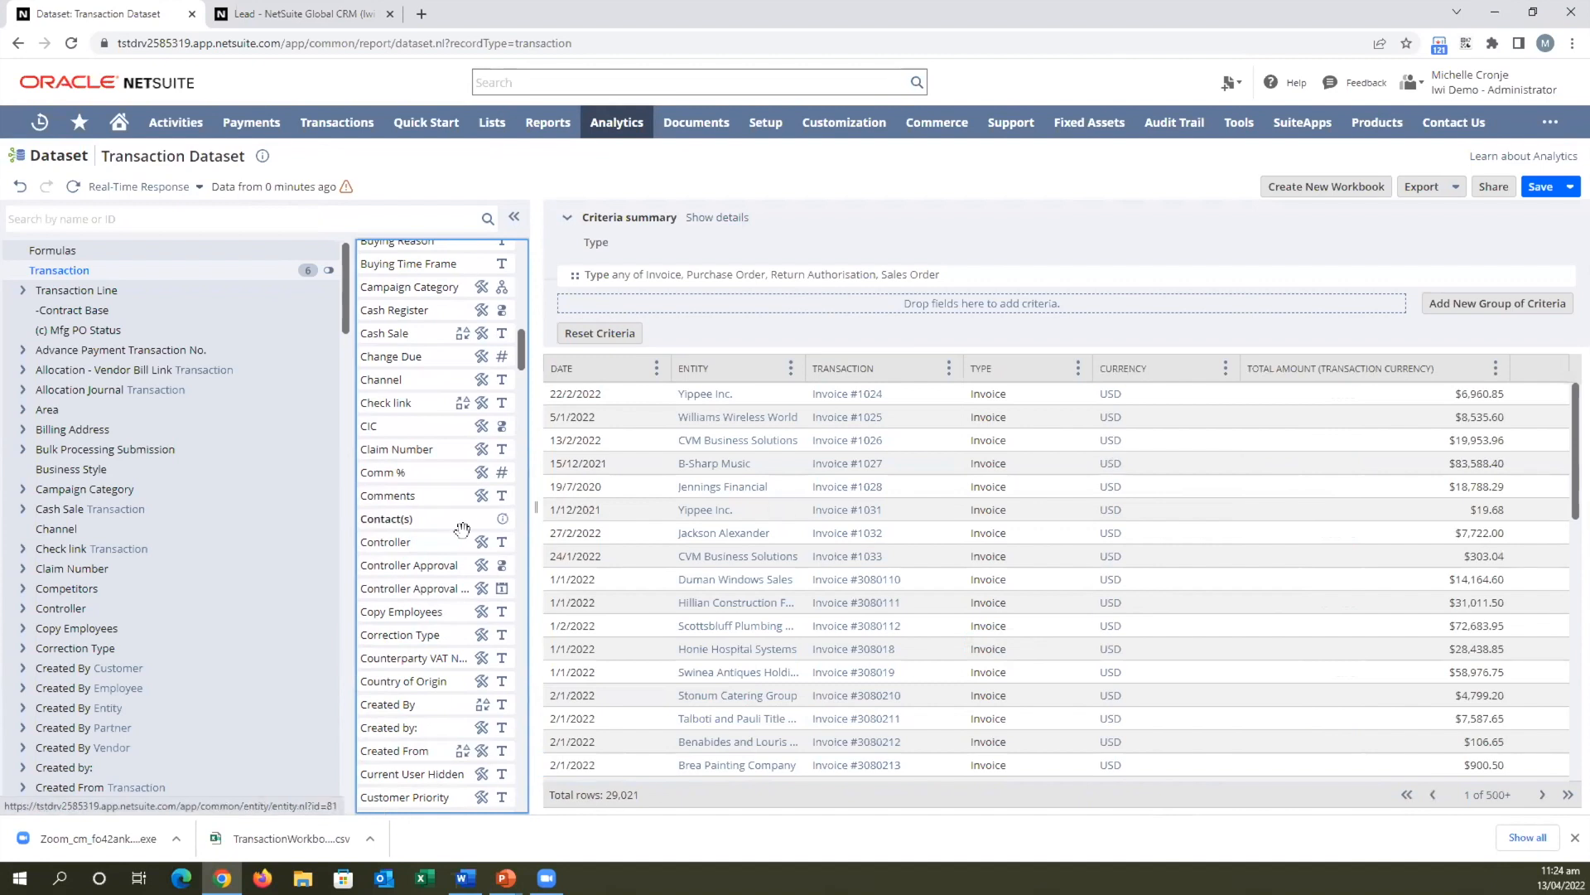
Add the Est. Gross Profit and Est. Gross Profit Percent fields as columns between Entity and Transaction.
scroll(409, 599, "down", 3)
scroll(409, 600, "down", 5)
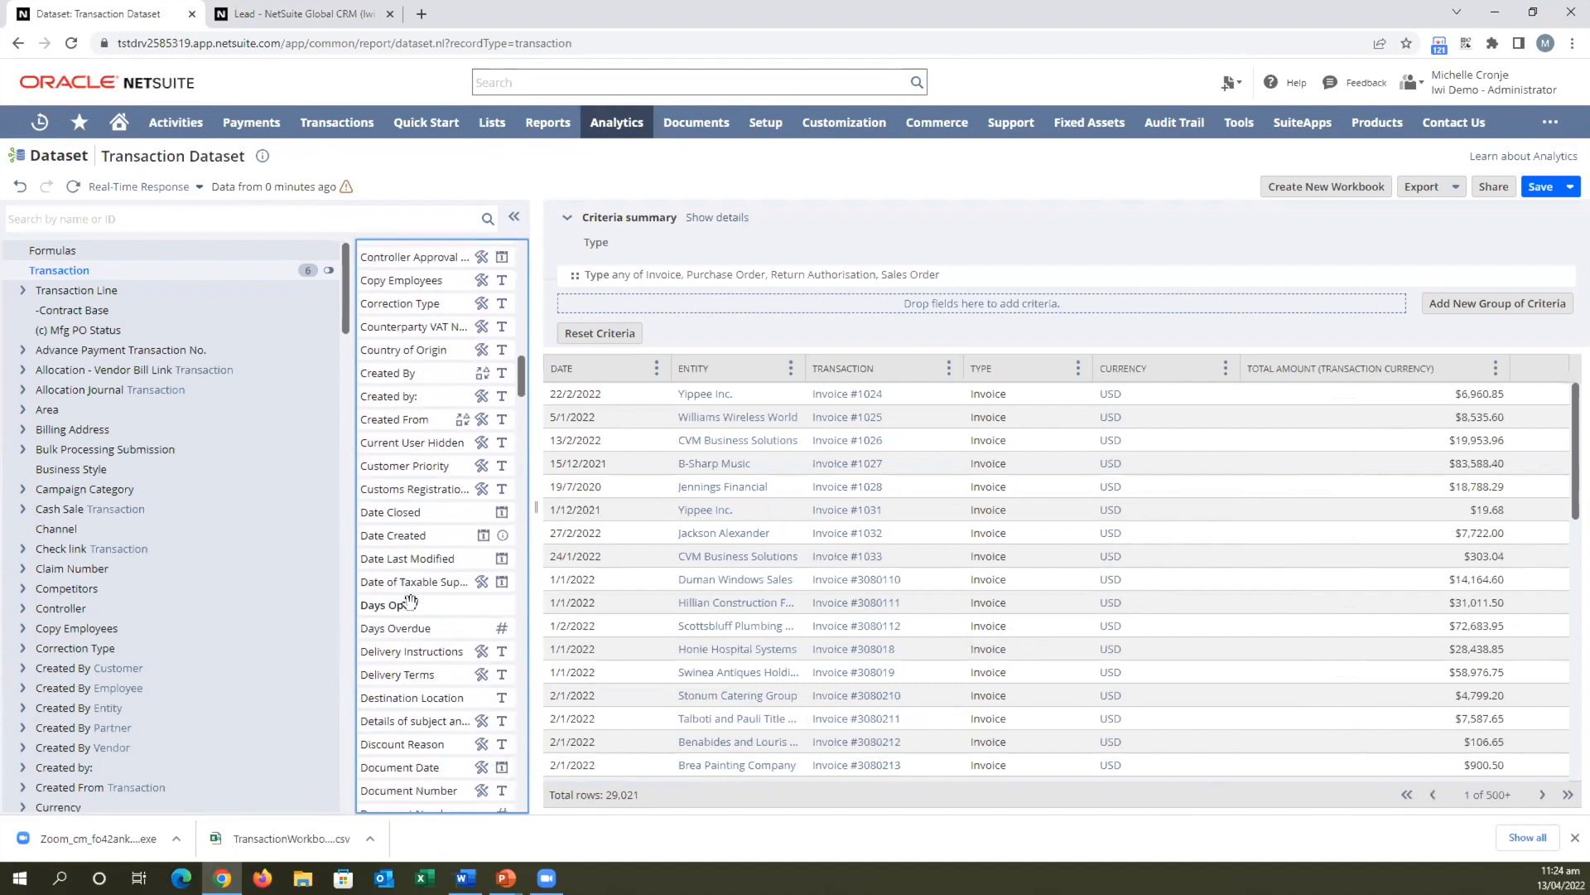
scroll(409, 600, "down", 1)
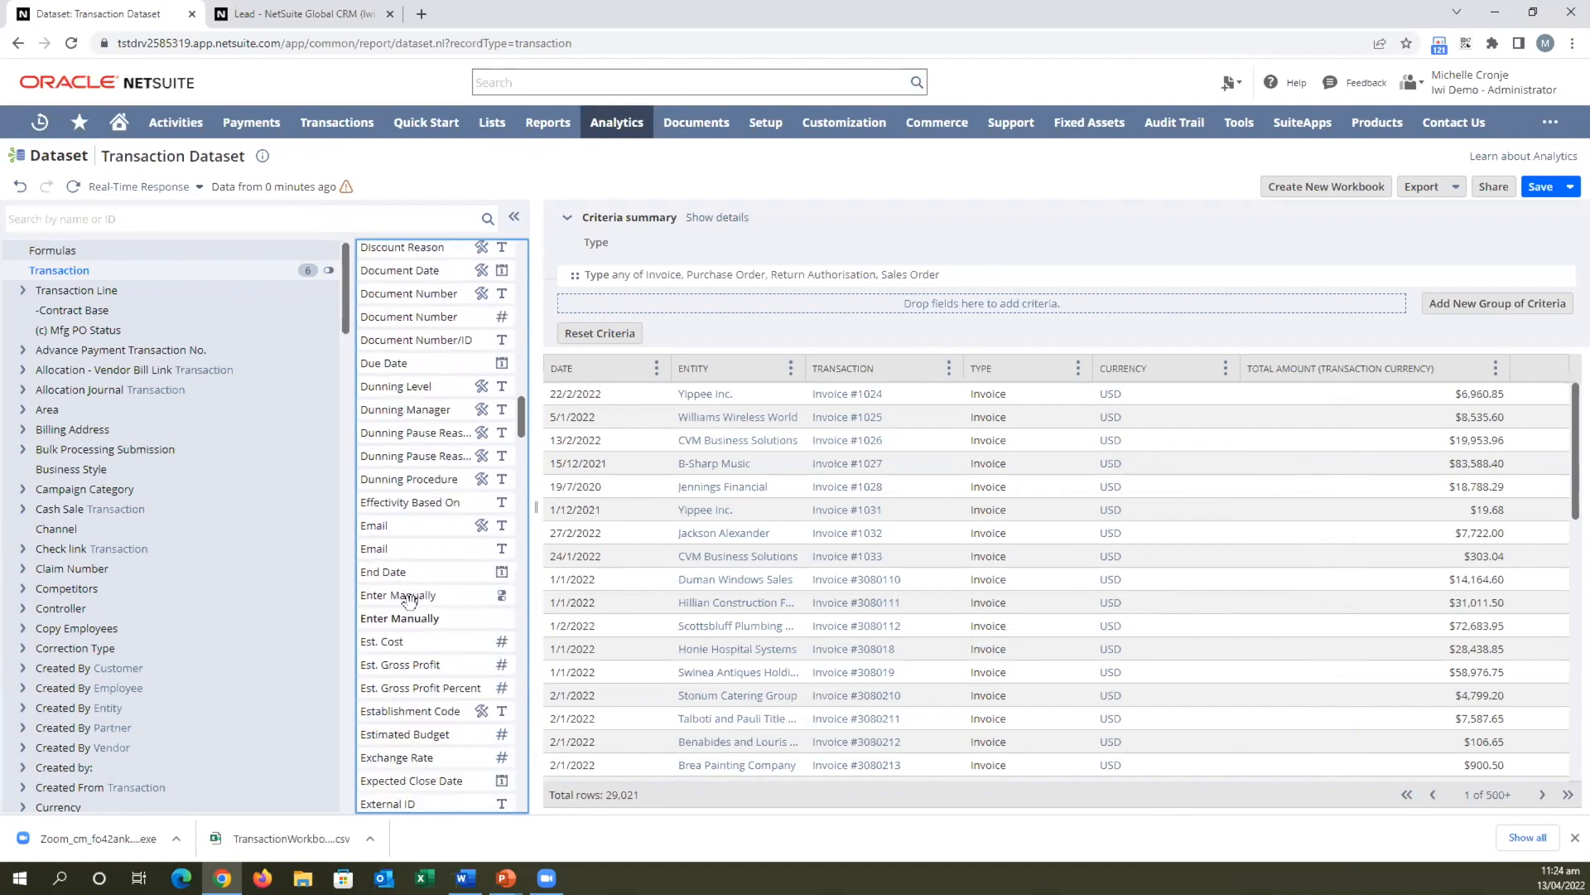
left_click_drag(411, 675, 820, 418)
left_click_drag(404, 688, 928, 491)
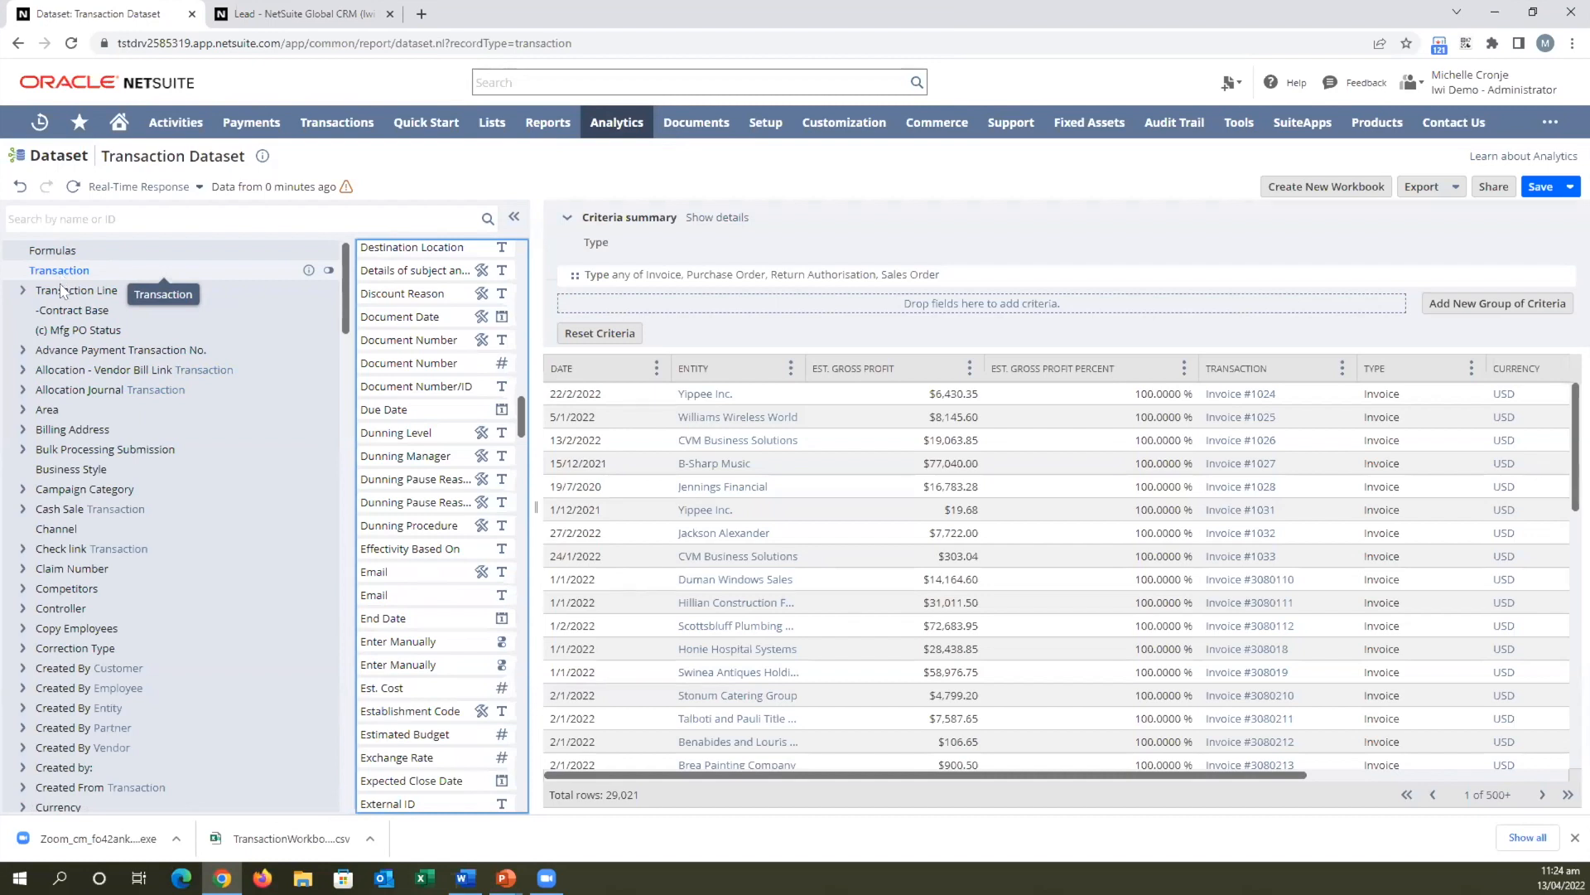
Add the Transaction Line record's Main Line and Item fields as columns between Date and Entity.
left_click(61, 291)
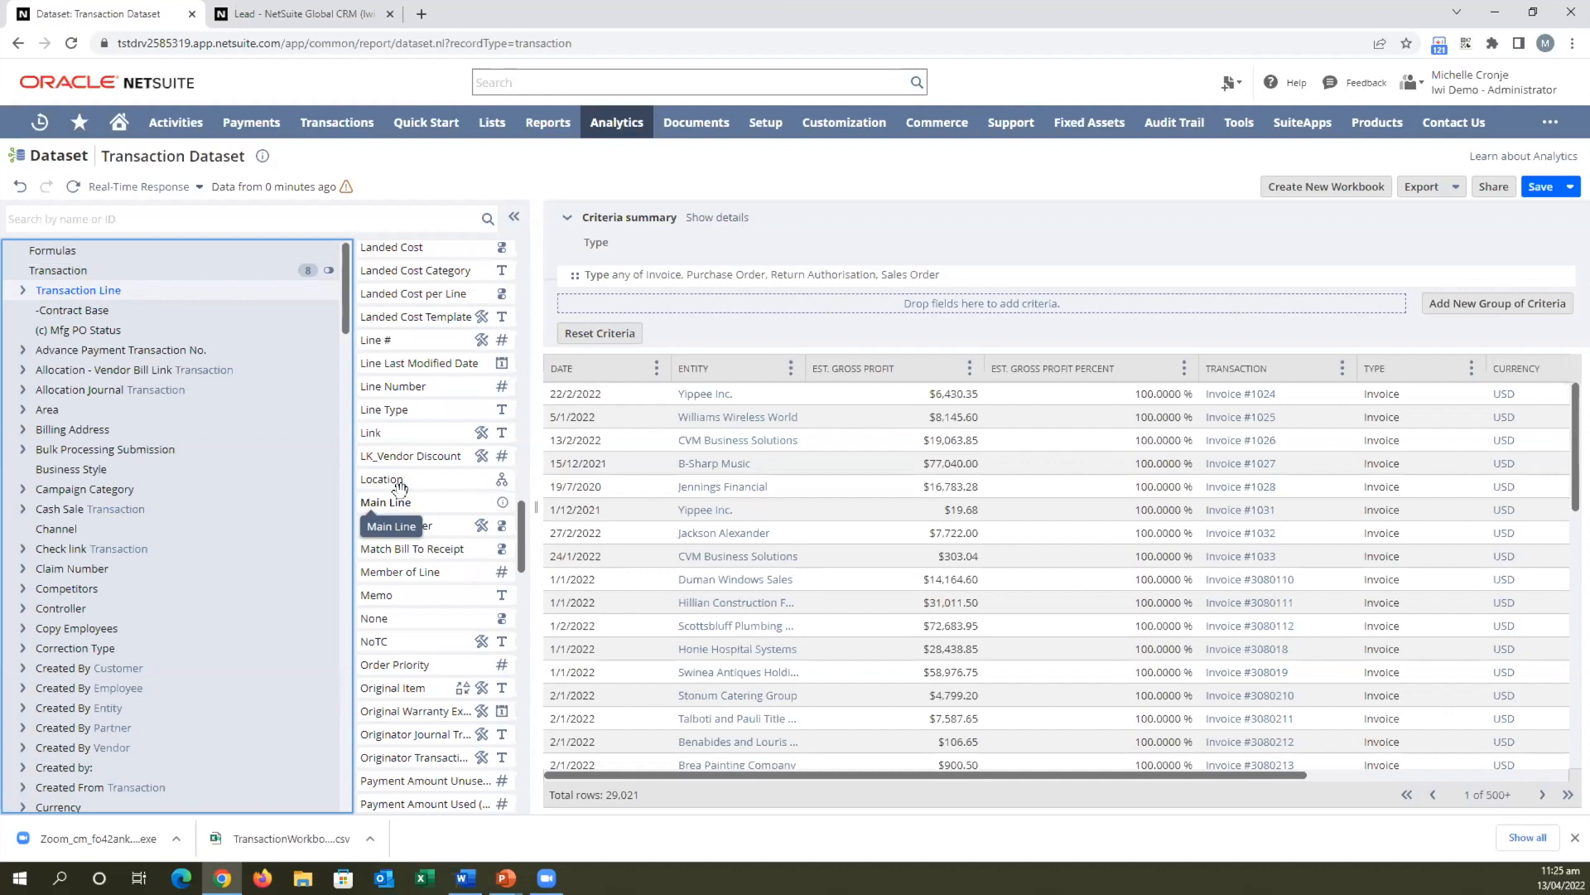
left_click_drag(397, 491, 648, 400)
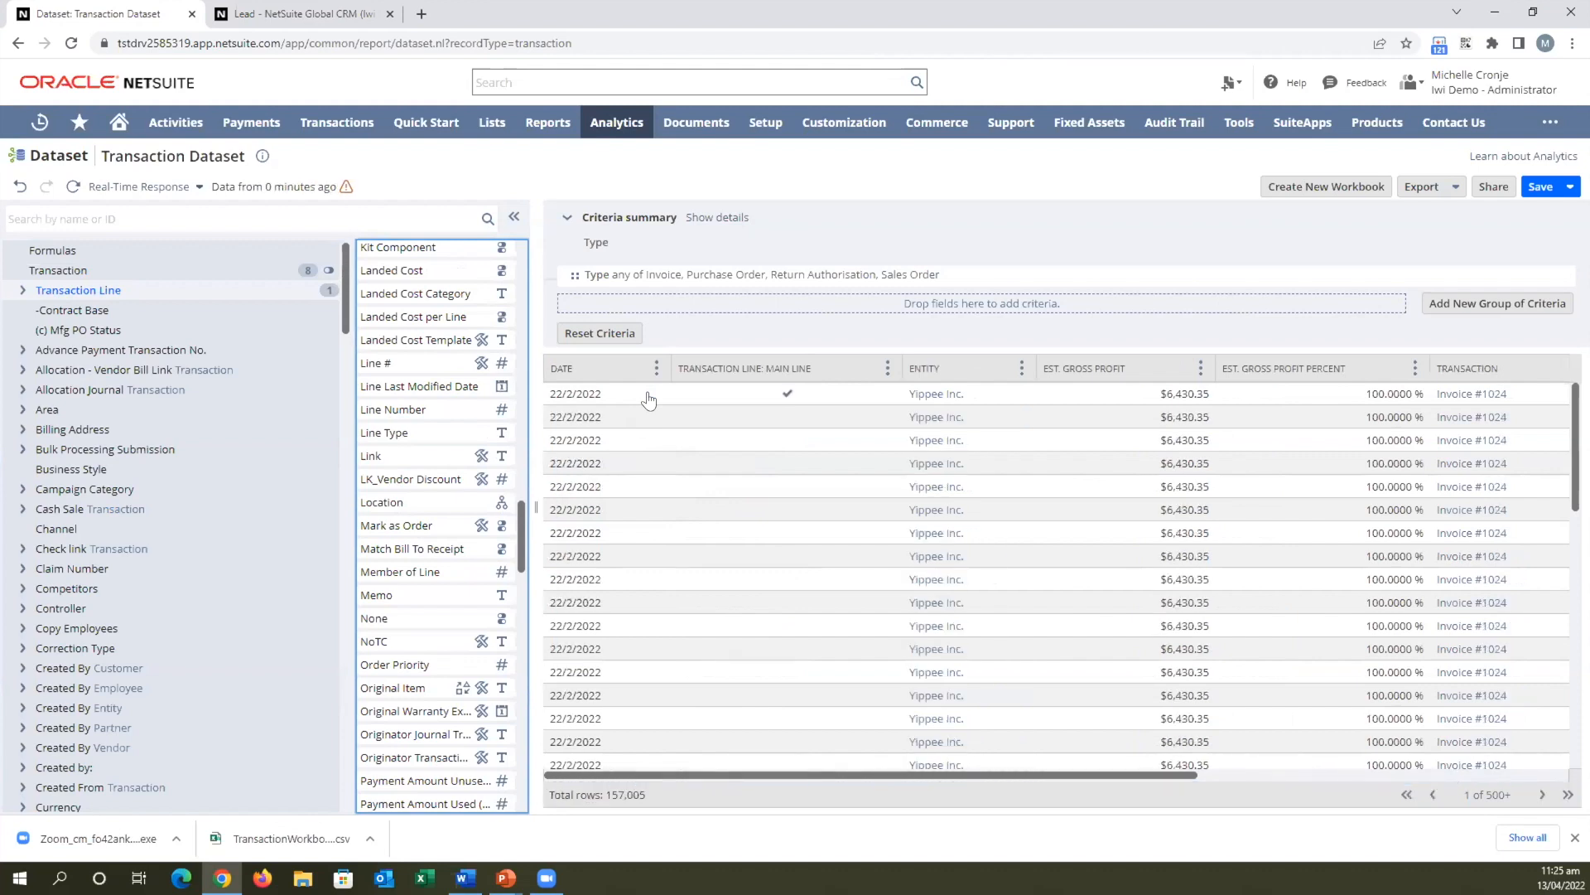
scroll(443, 568, "down", 6)
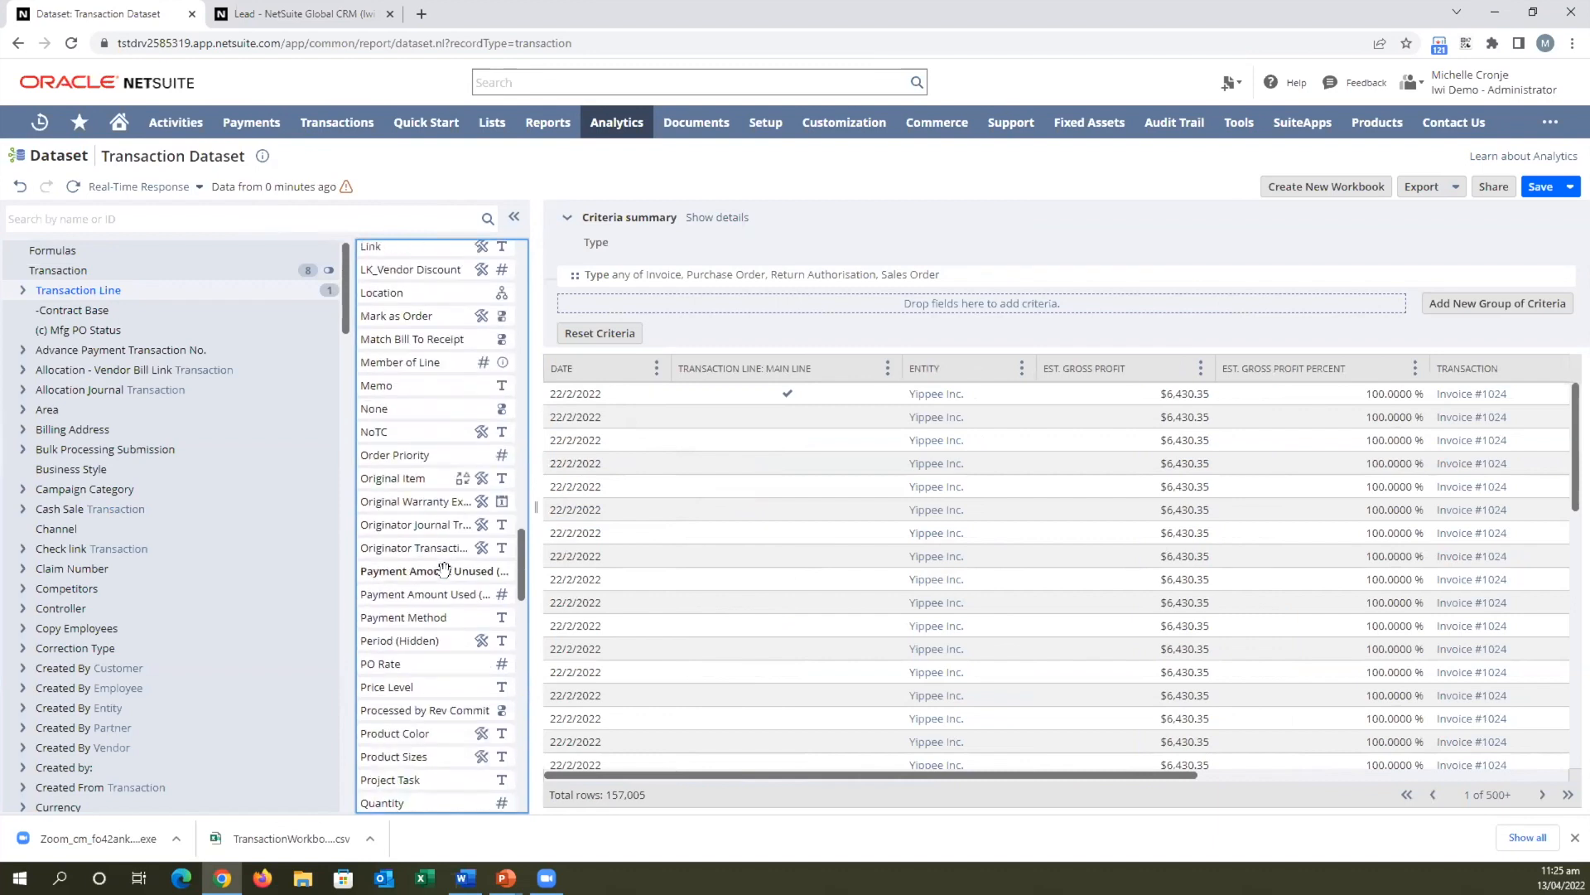
scroll(443, 568, "down", 10)
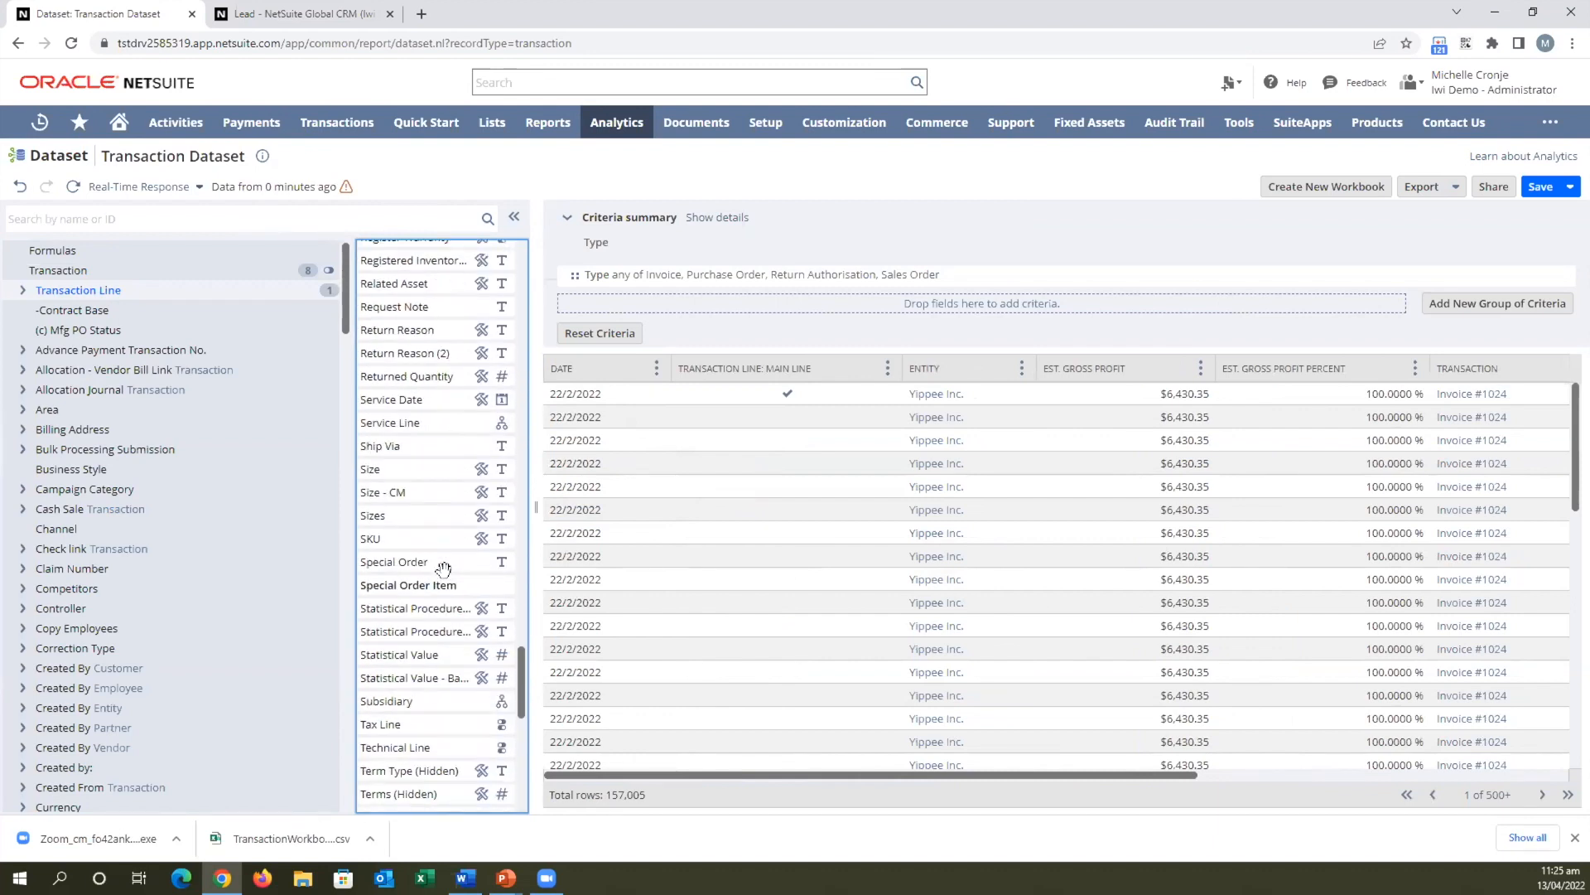
scroll(443, 568, "down", 3)
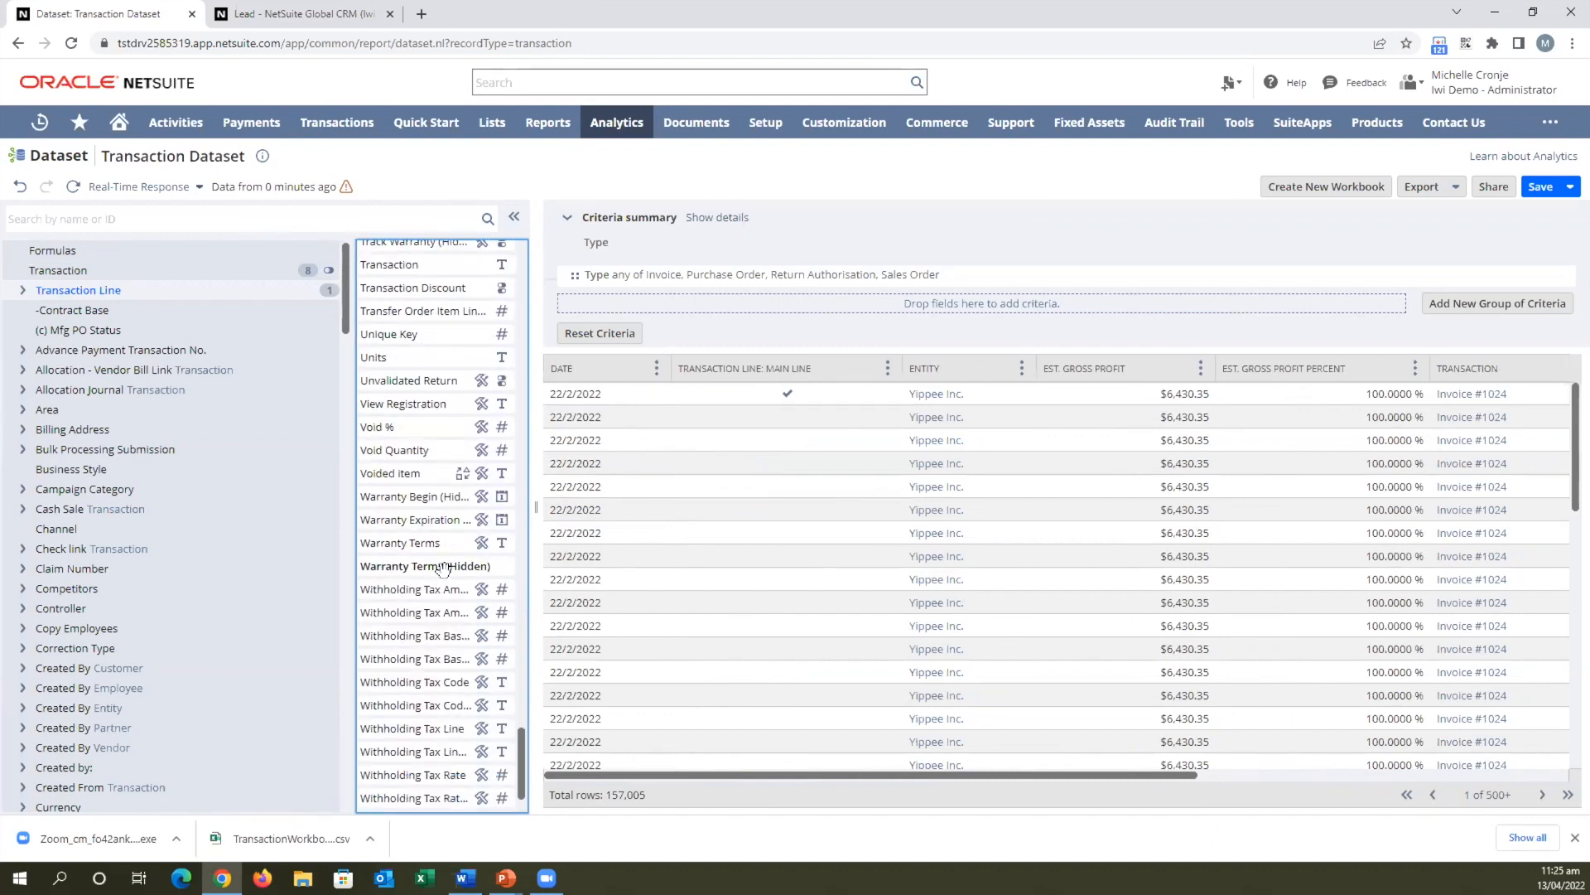
scroll(443, 568, "up", 20)
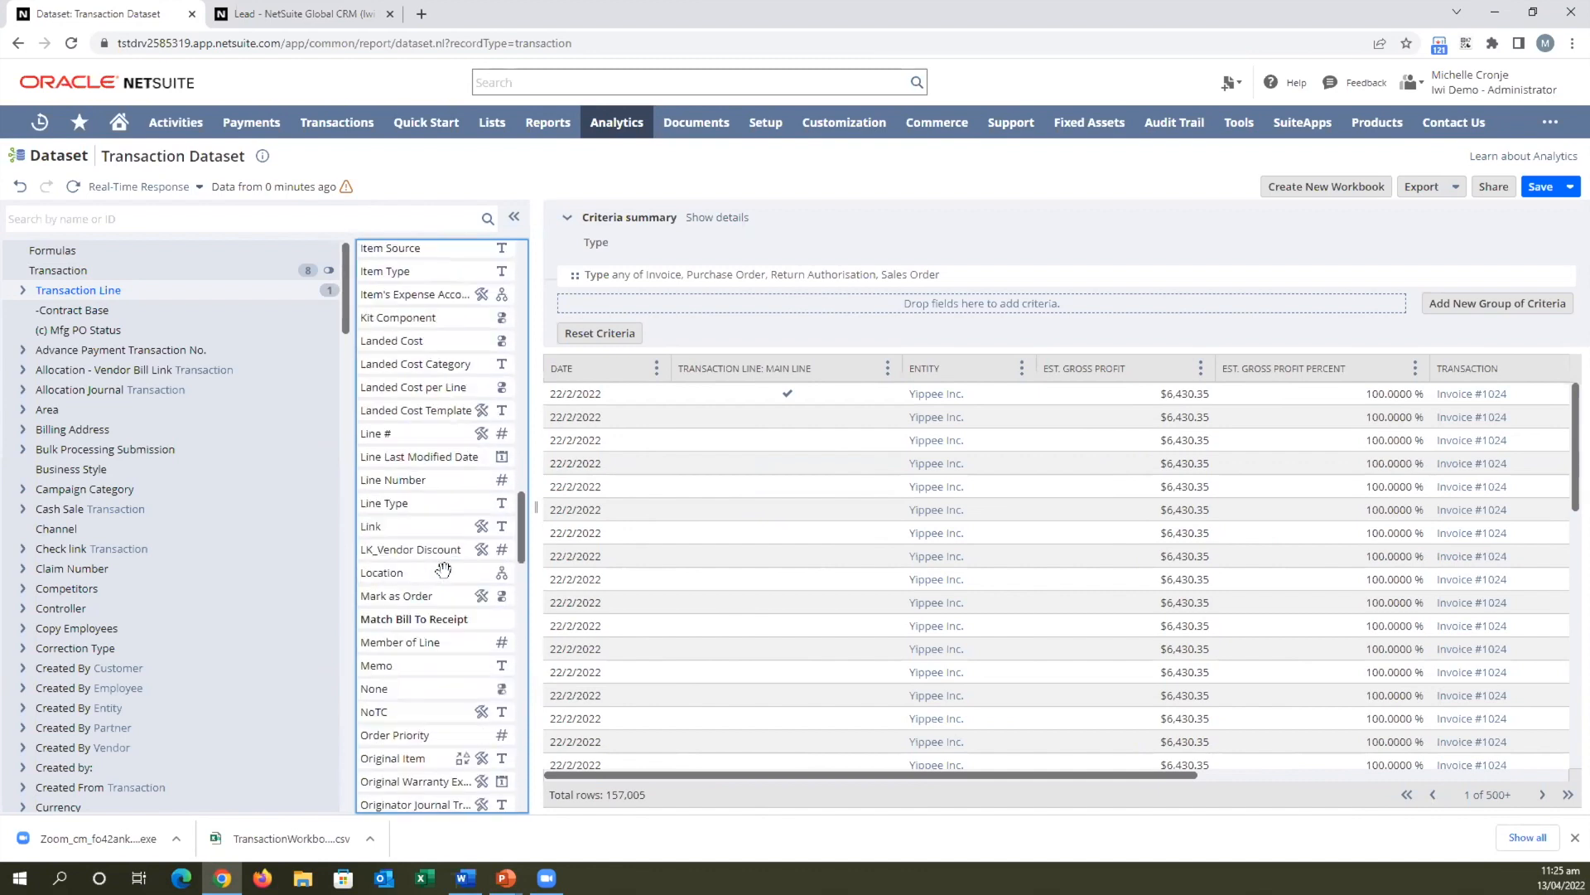
scroll(443, 568, "up", 1)
left_click_drag(381, 485, 651, 427)
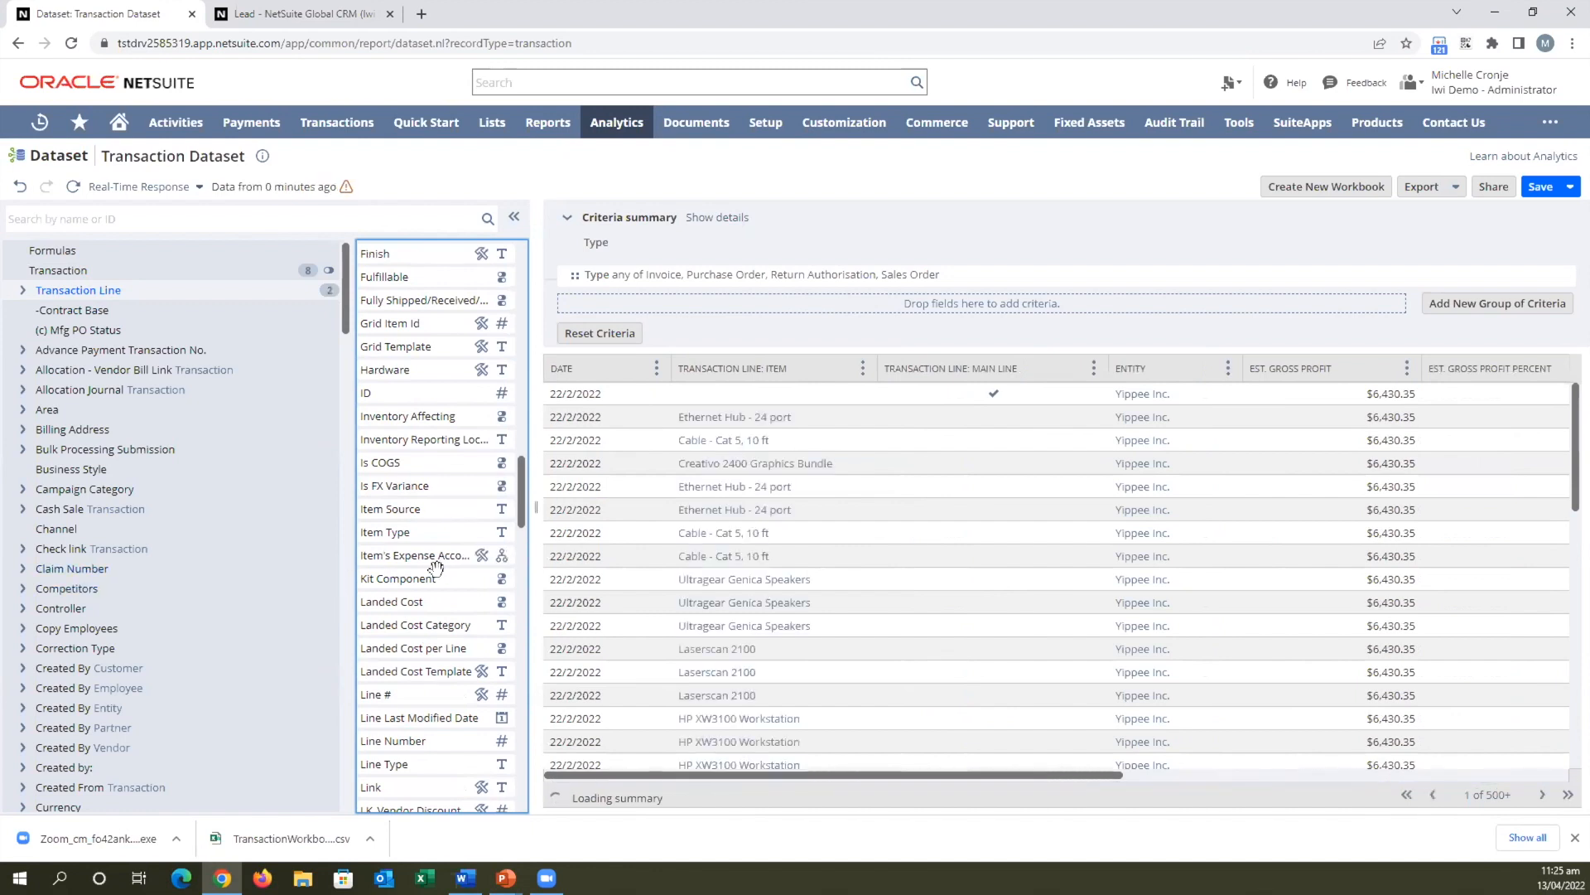
Add the Transaction Line fields Rate, Quantity Shipped/Received/Picked Up and Quantity as columns, in that order, between Date and Transaction Line: Item.
scroll(436, 572, "down", 9)
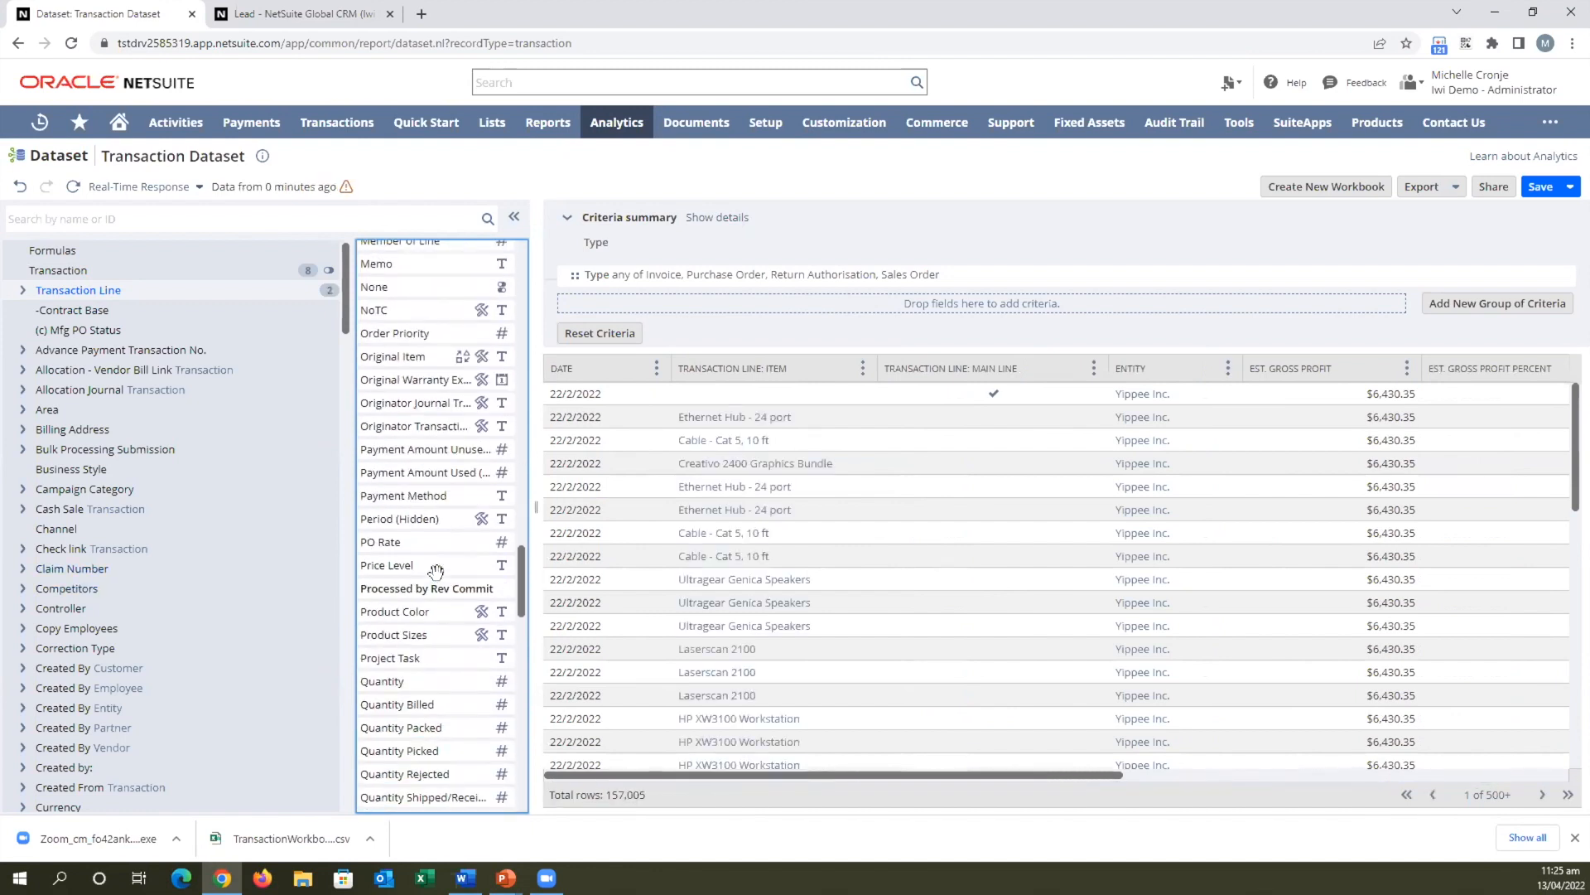
scroll(364, 522, "down", 4)
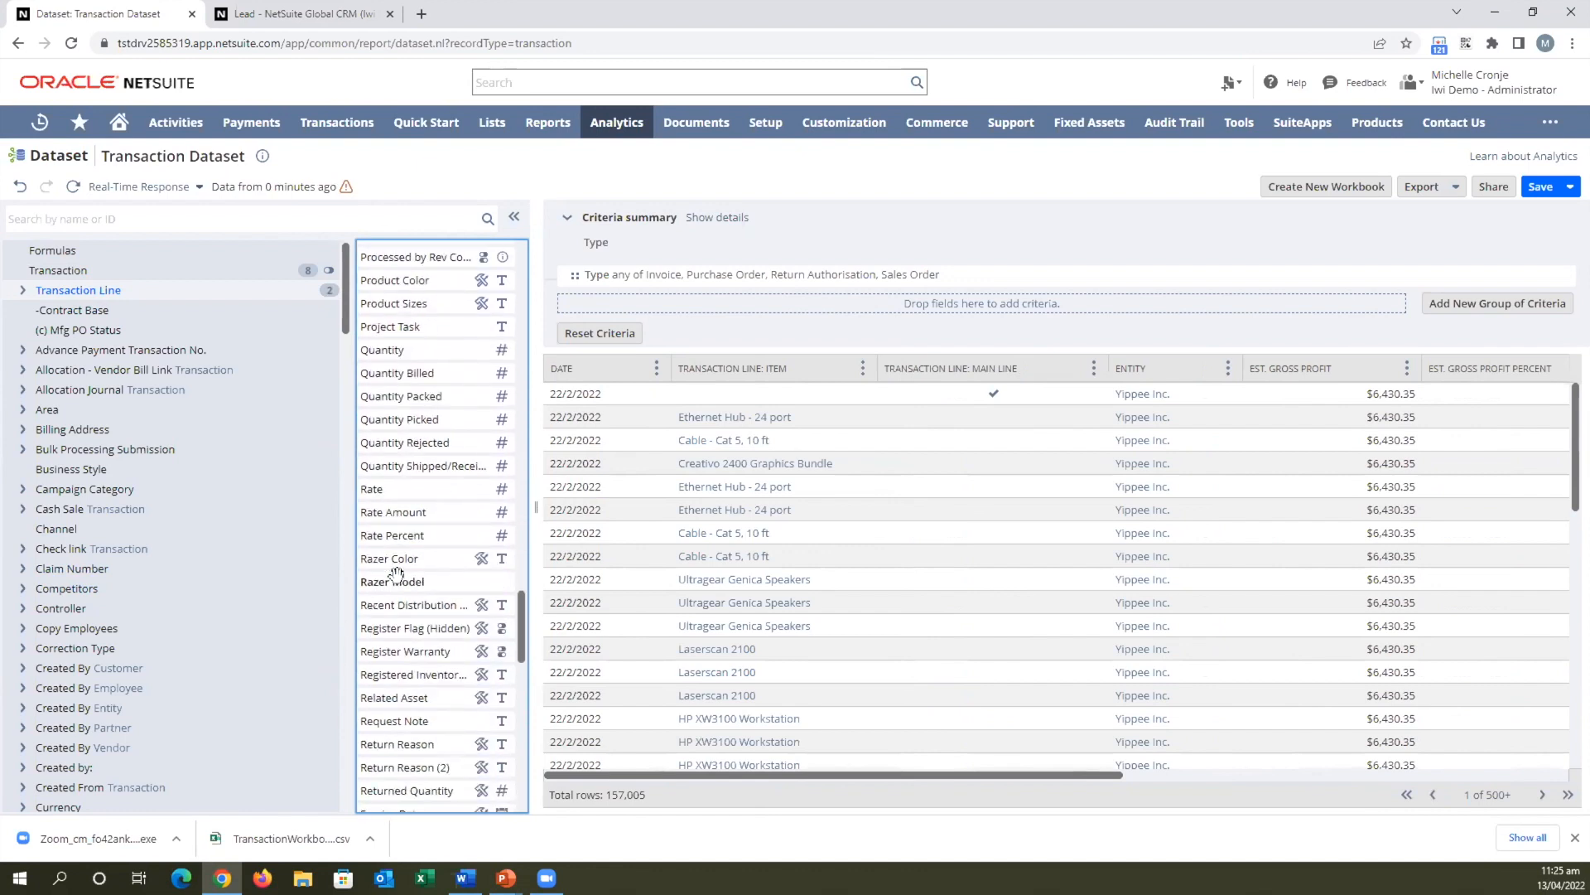
left_click_drag(372, 488, 654, 454)
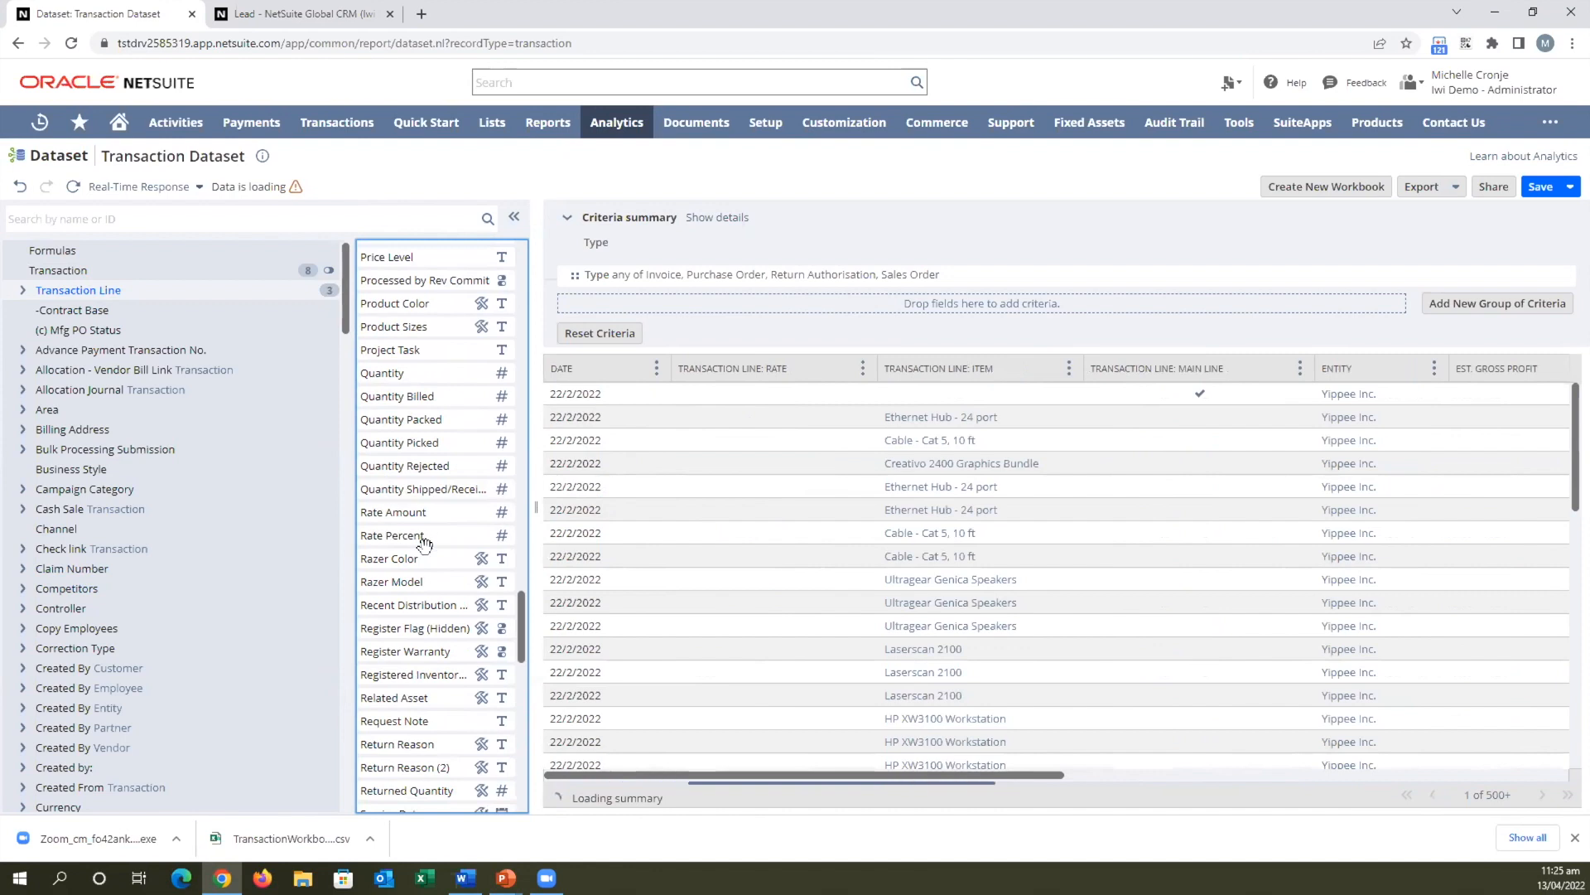
left_click_drag(371, 373, 861, 448)
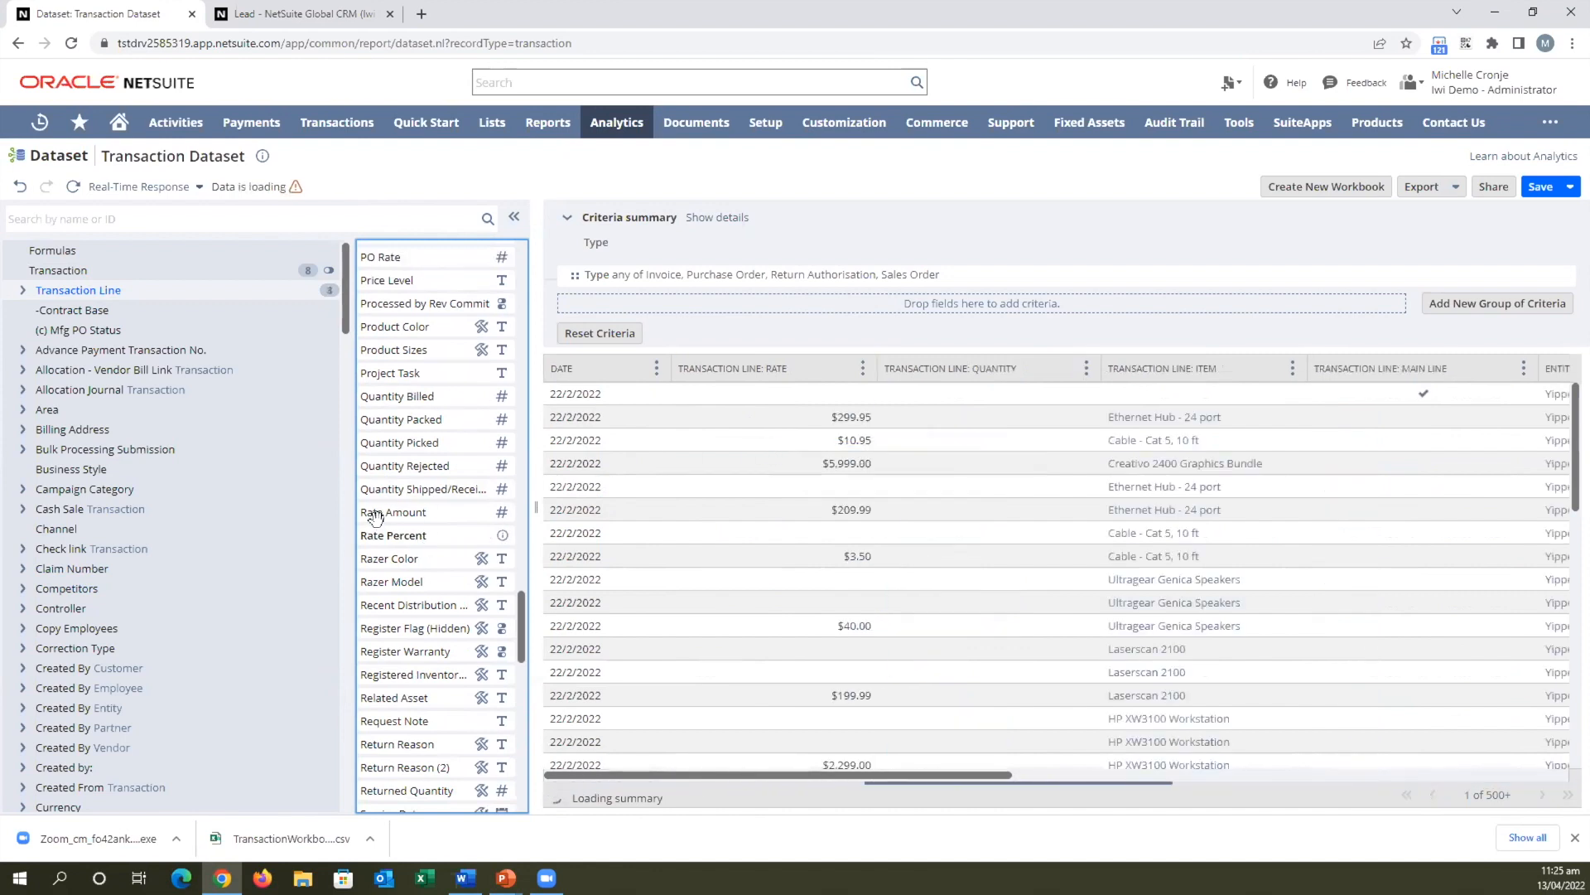
left_click_drag(397, 487, 879, 489)
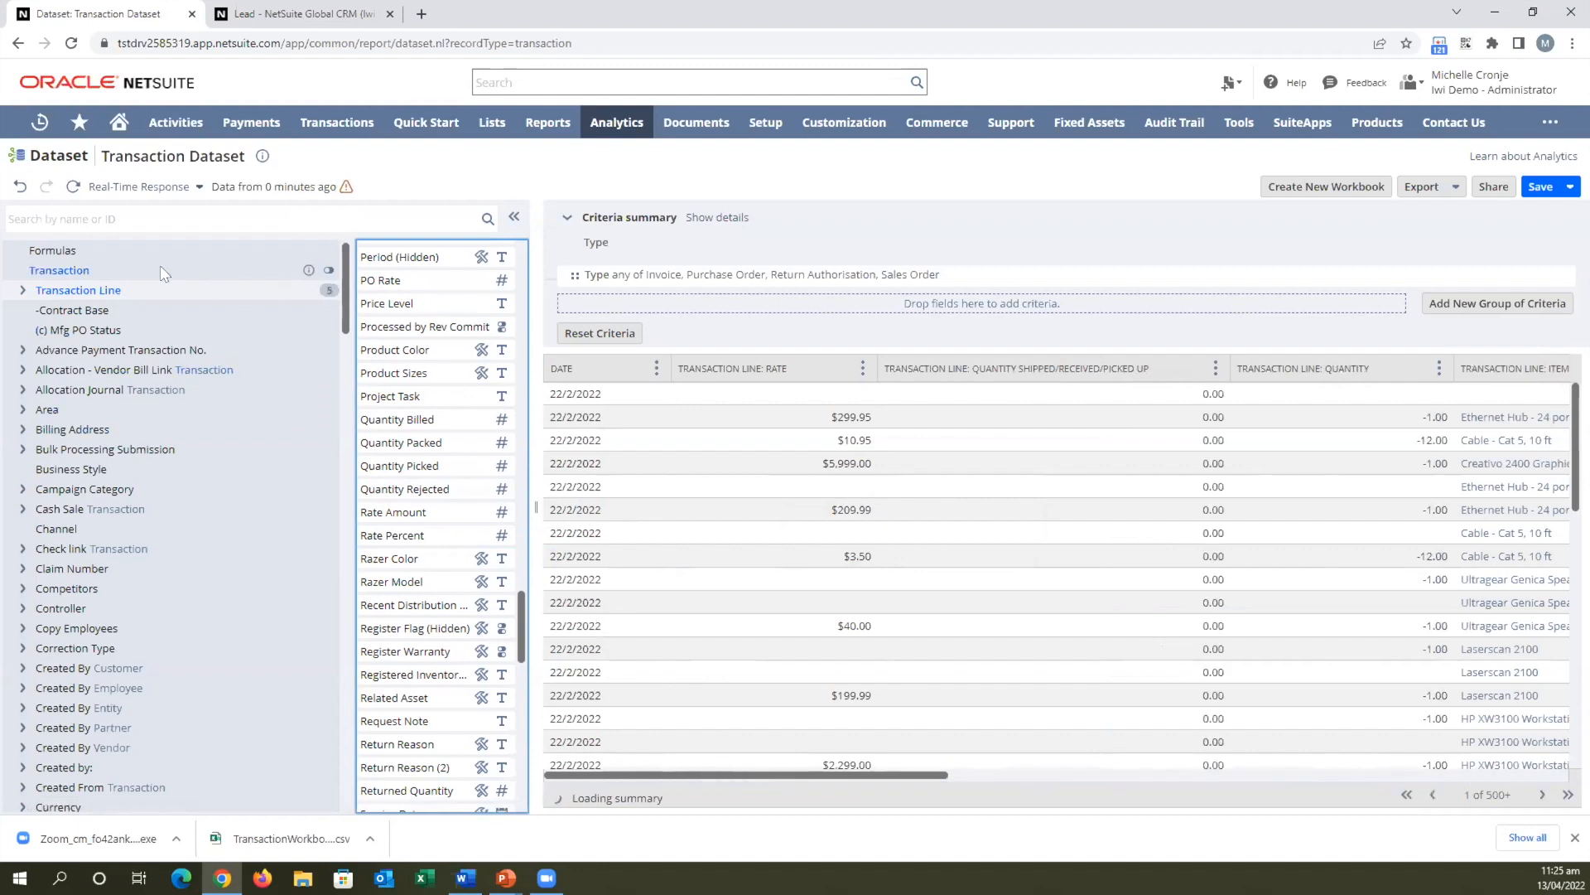
Create a formula field named Qty Remaining with the formula {transactionlines.quantity}+{transactionlines.quantityshiprecv}.
left_click(43, 250)
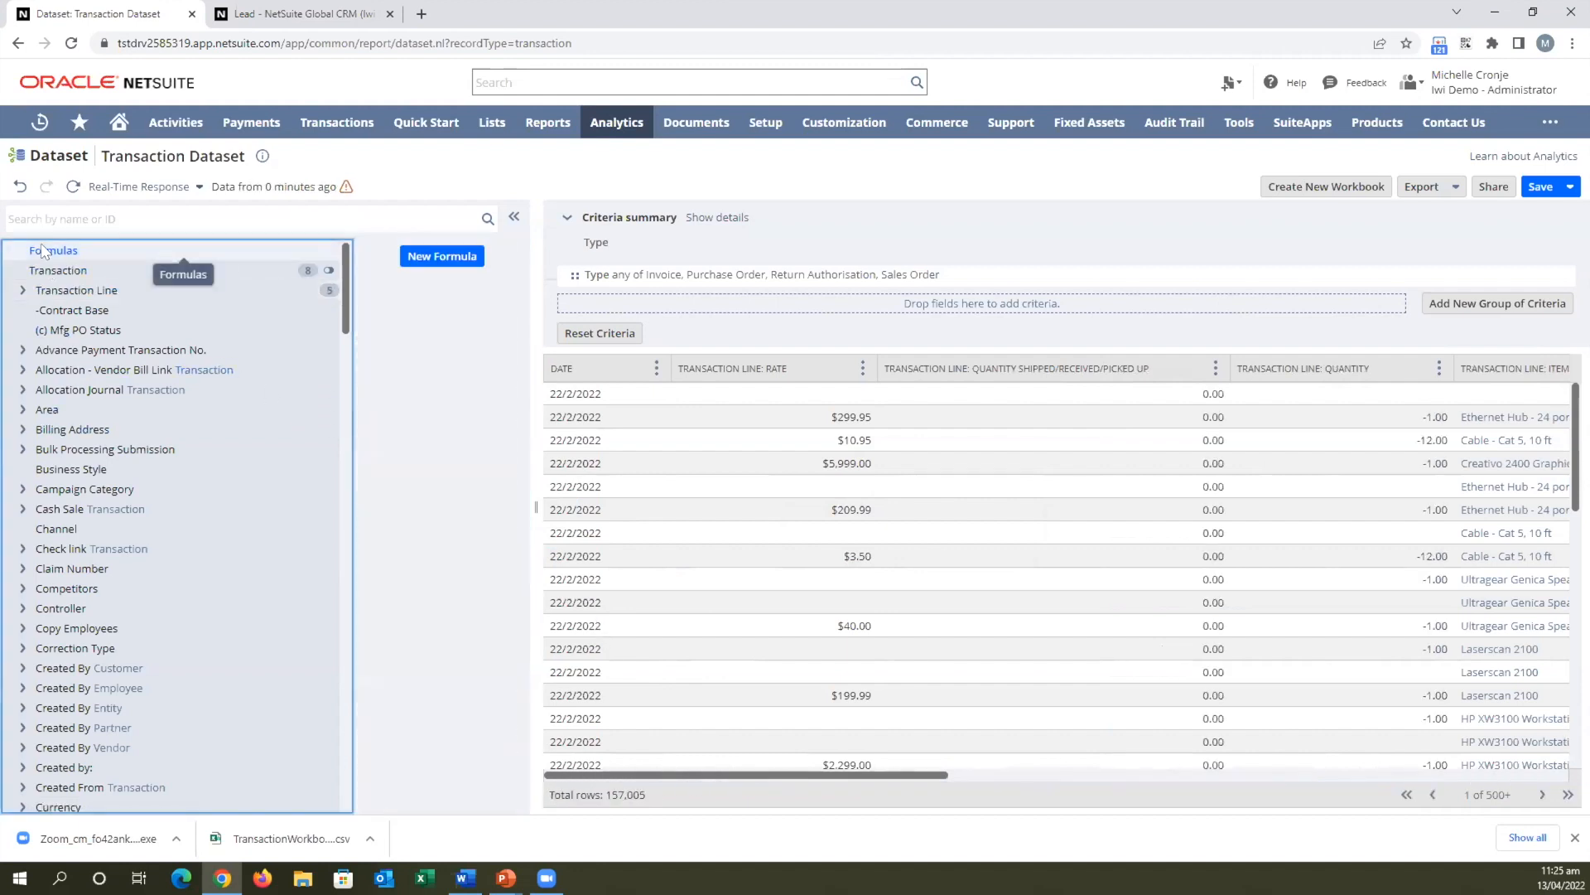
left_click(422, 264)
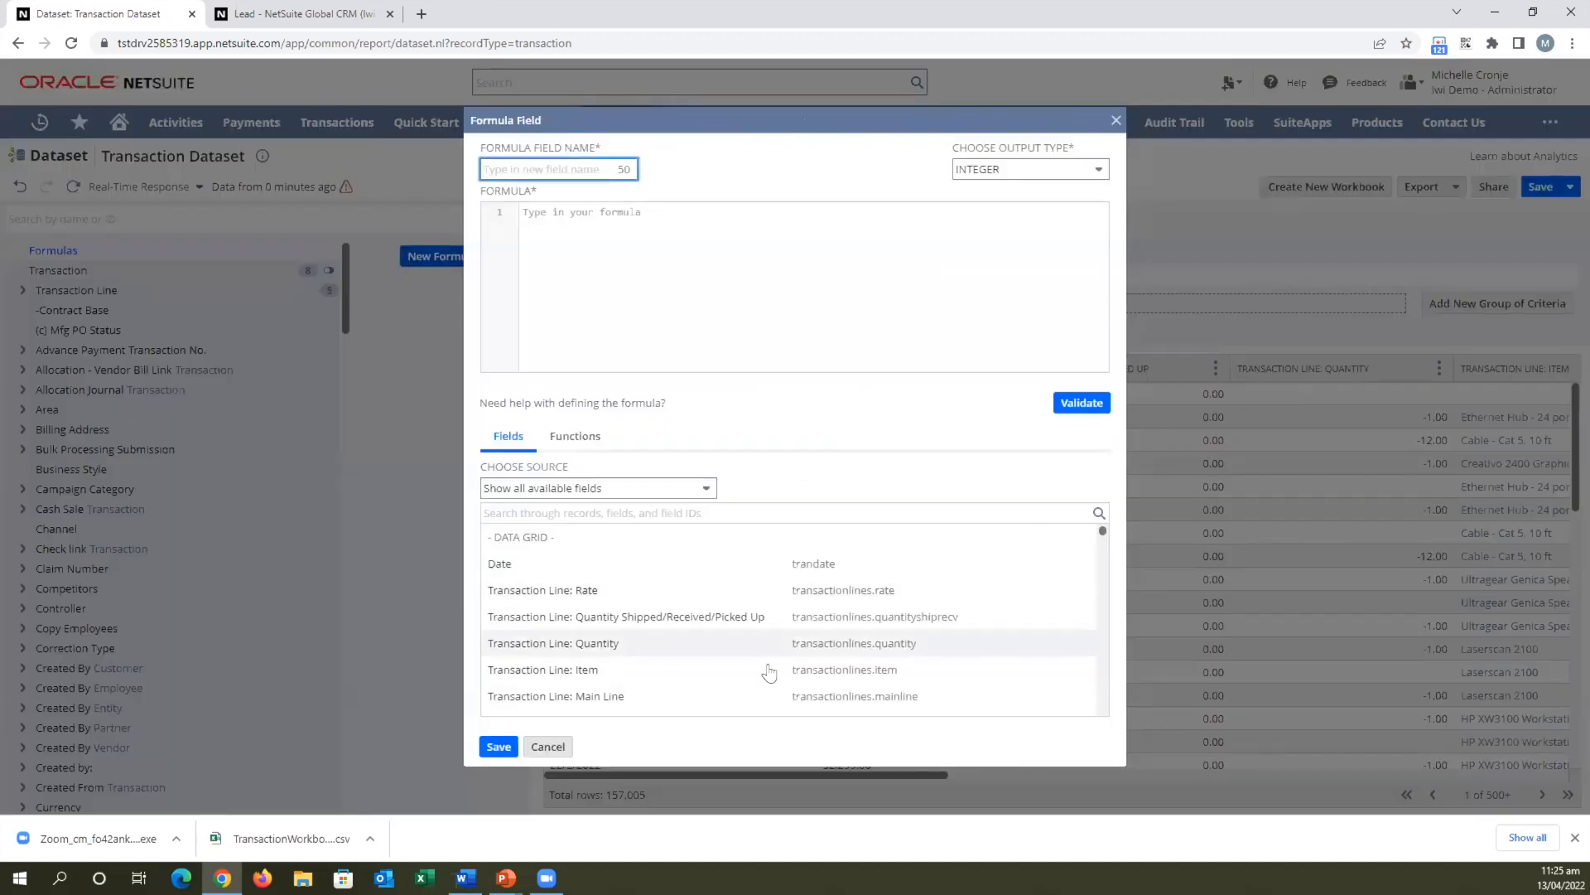
left_click(606, 631)
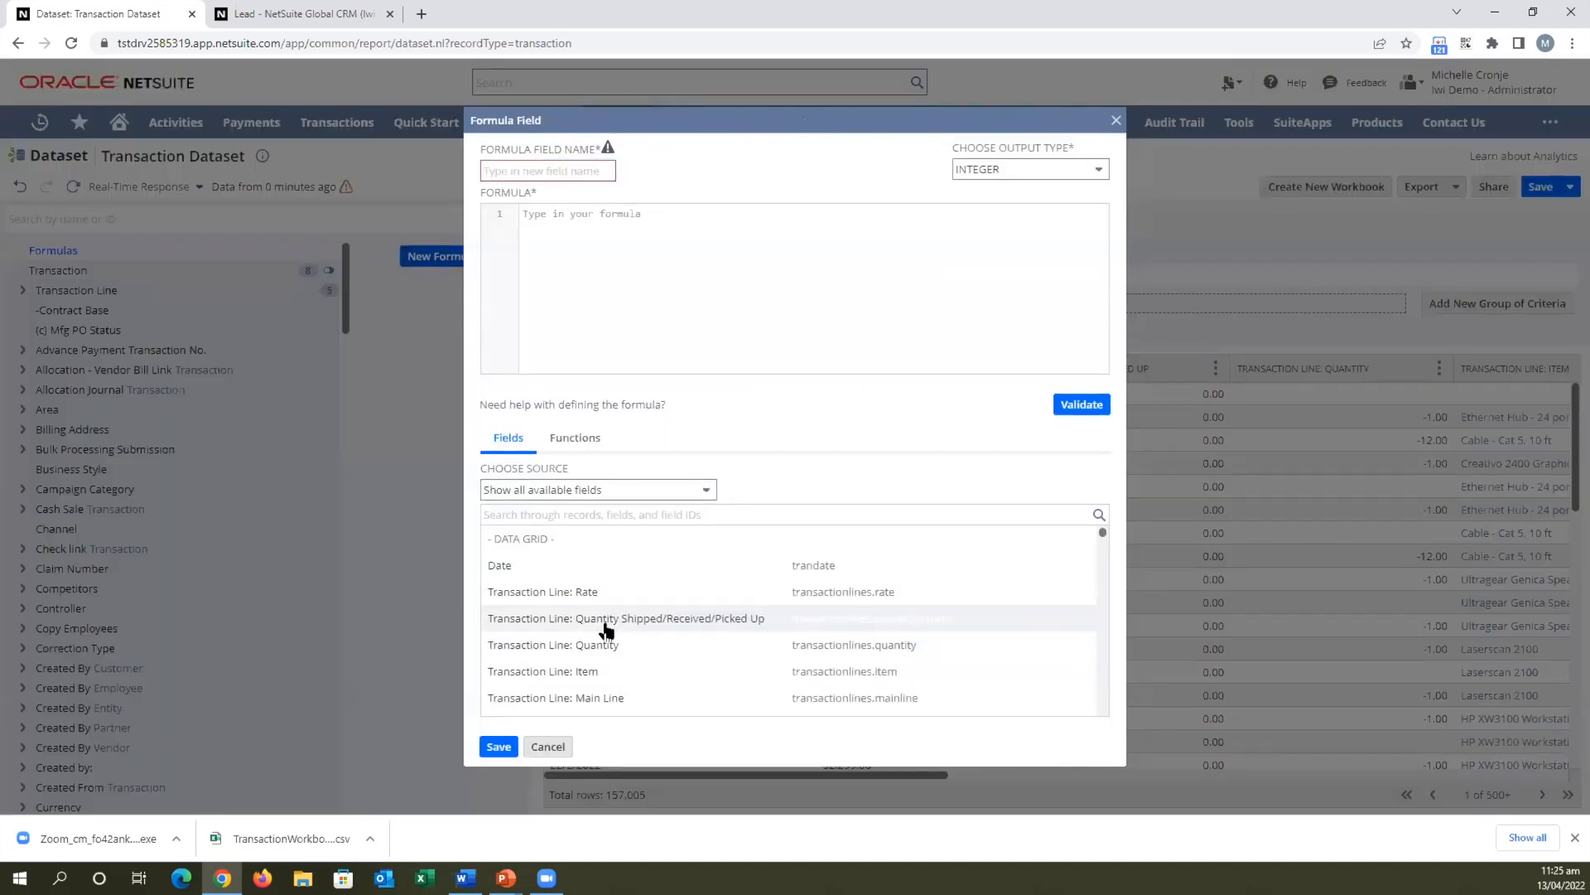
left_click(521, 164)
type("Qty Remaining")
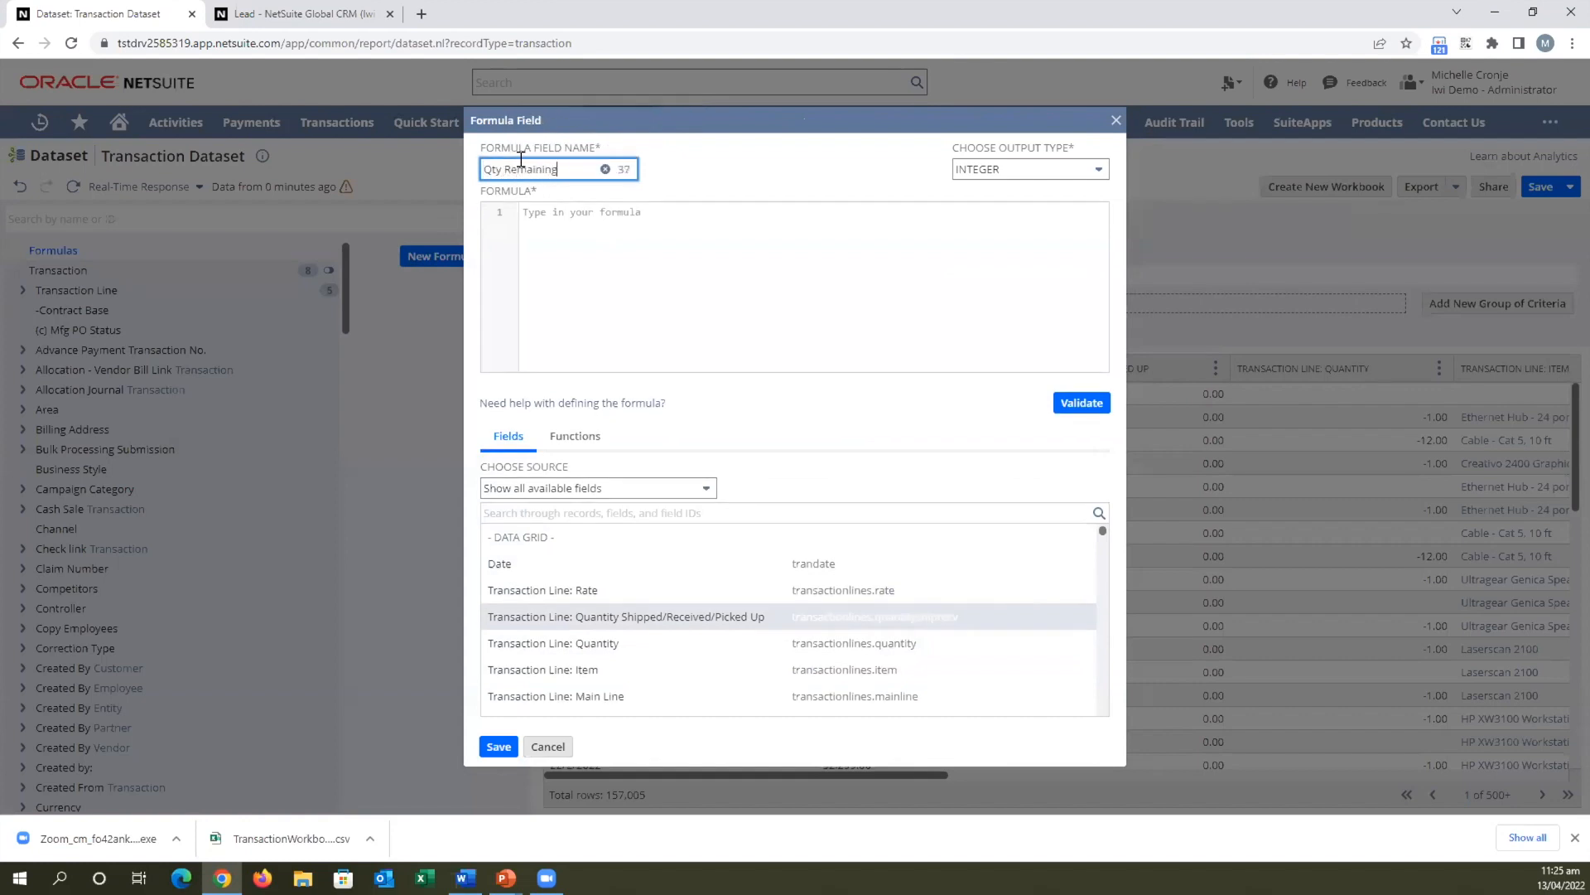
double_click(560, 643)
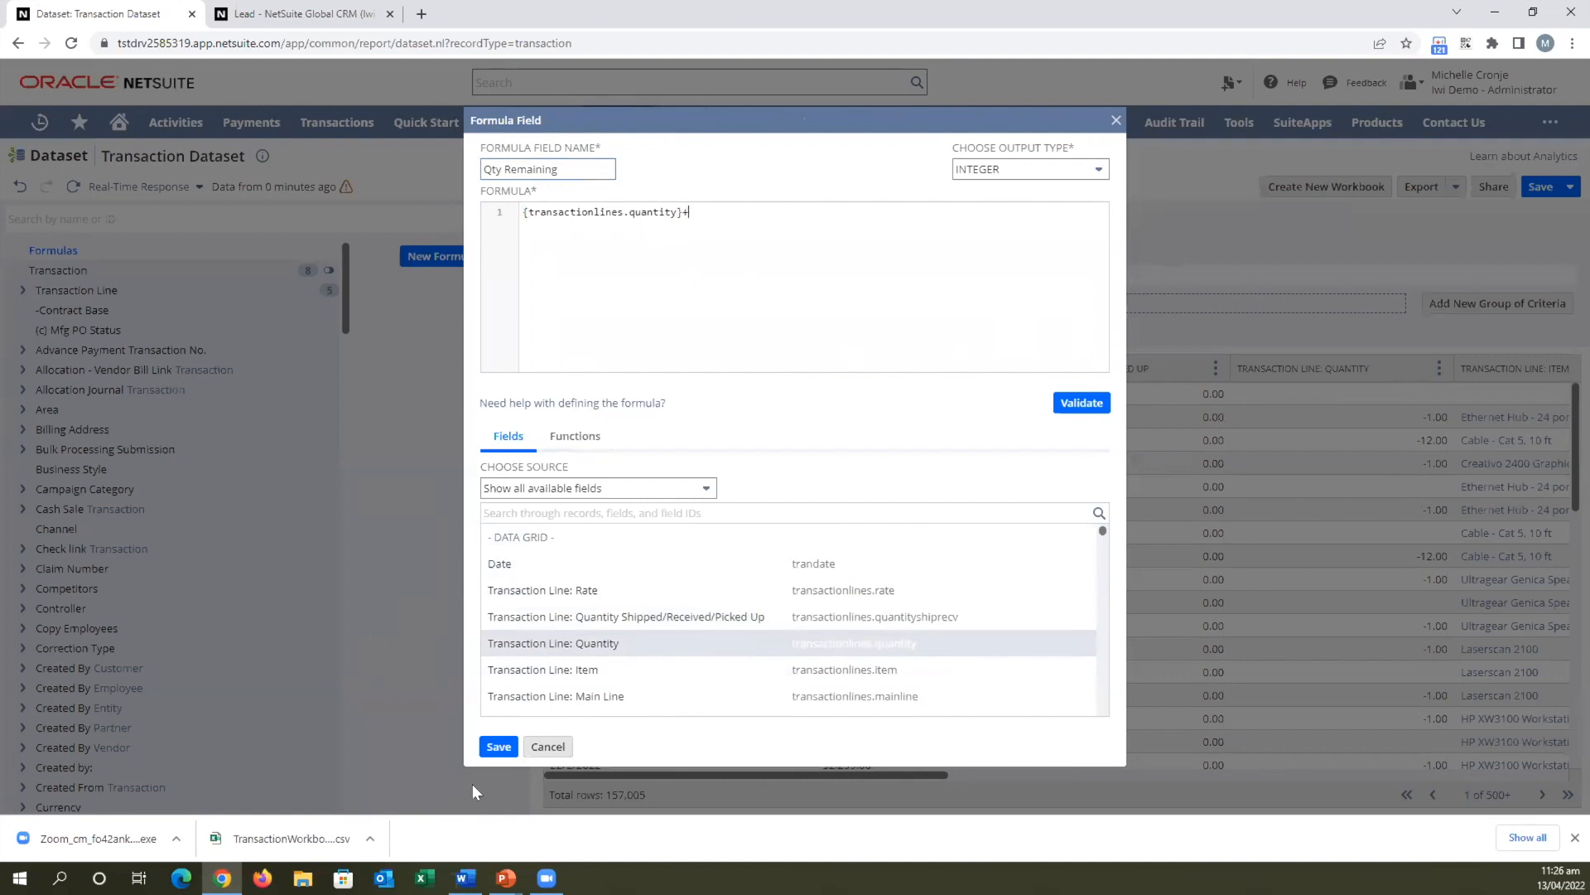
double_click(598, 616)
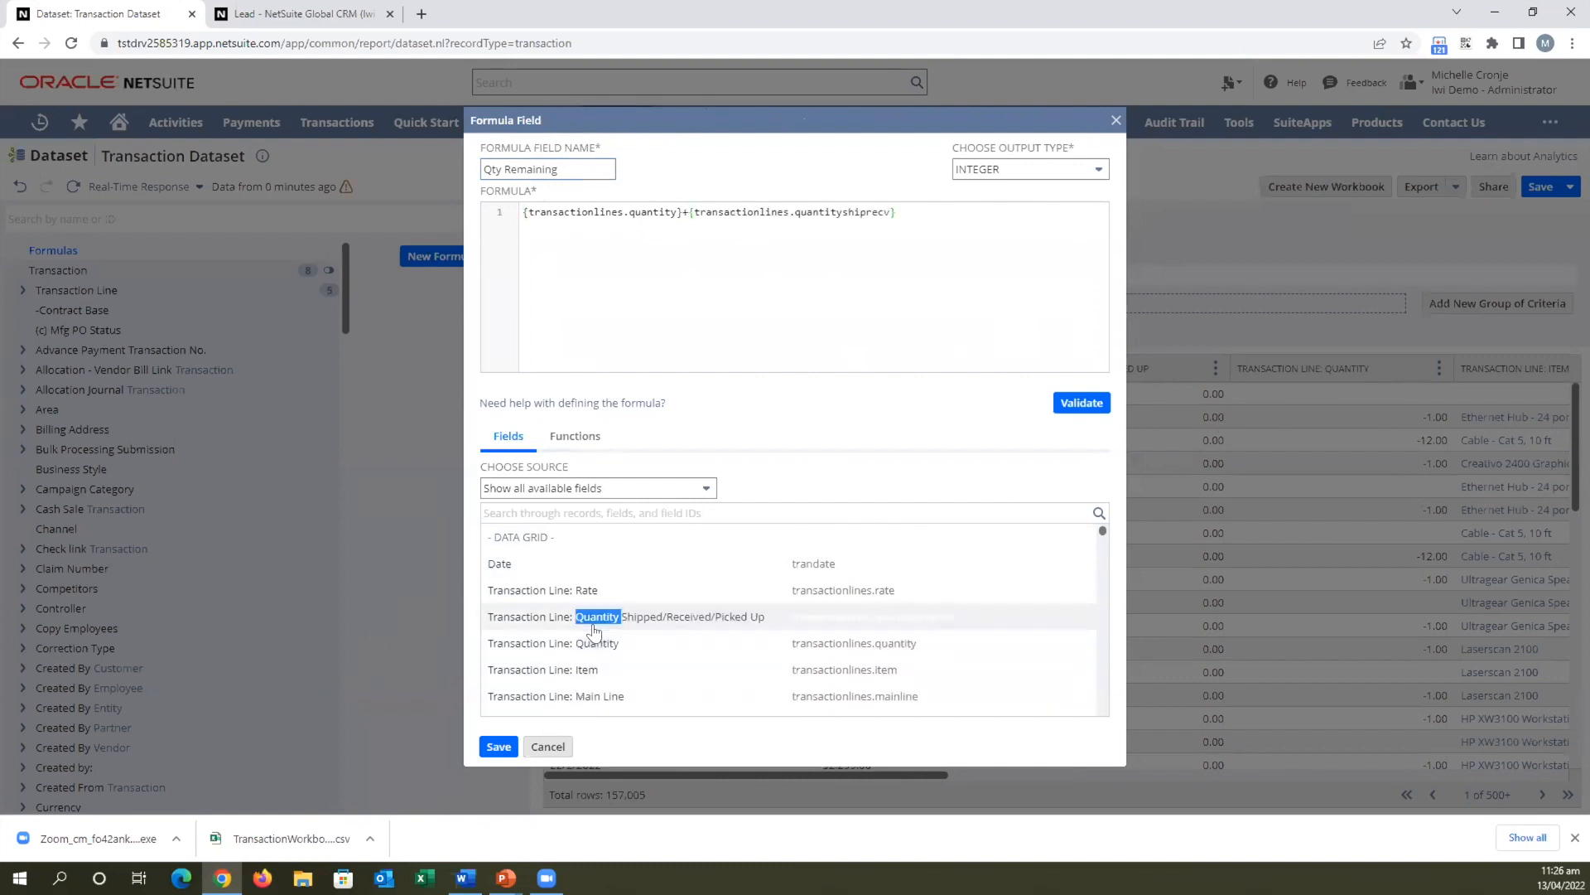
Validate and save the formula with output type FLOAT, and add Qty Remaining as a column after Transaction Line: Quantity.
left_click(1072, 168)
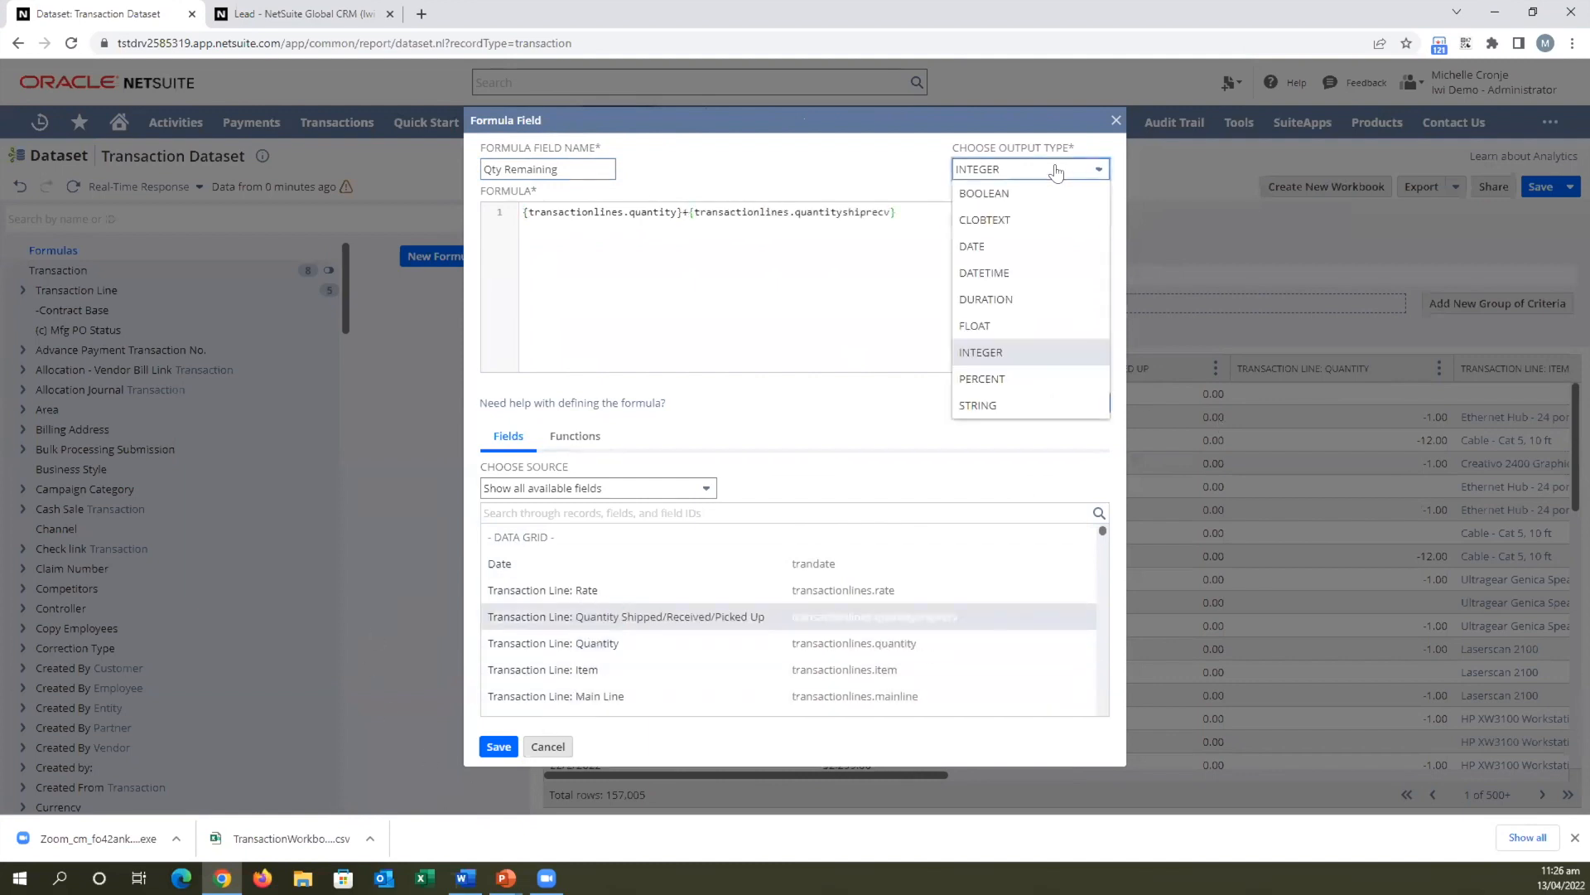
left_click(977, 325)
left_click(1082, 402)
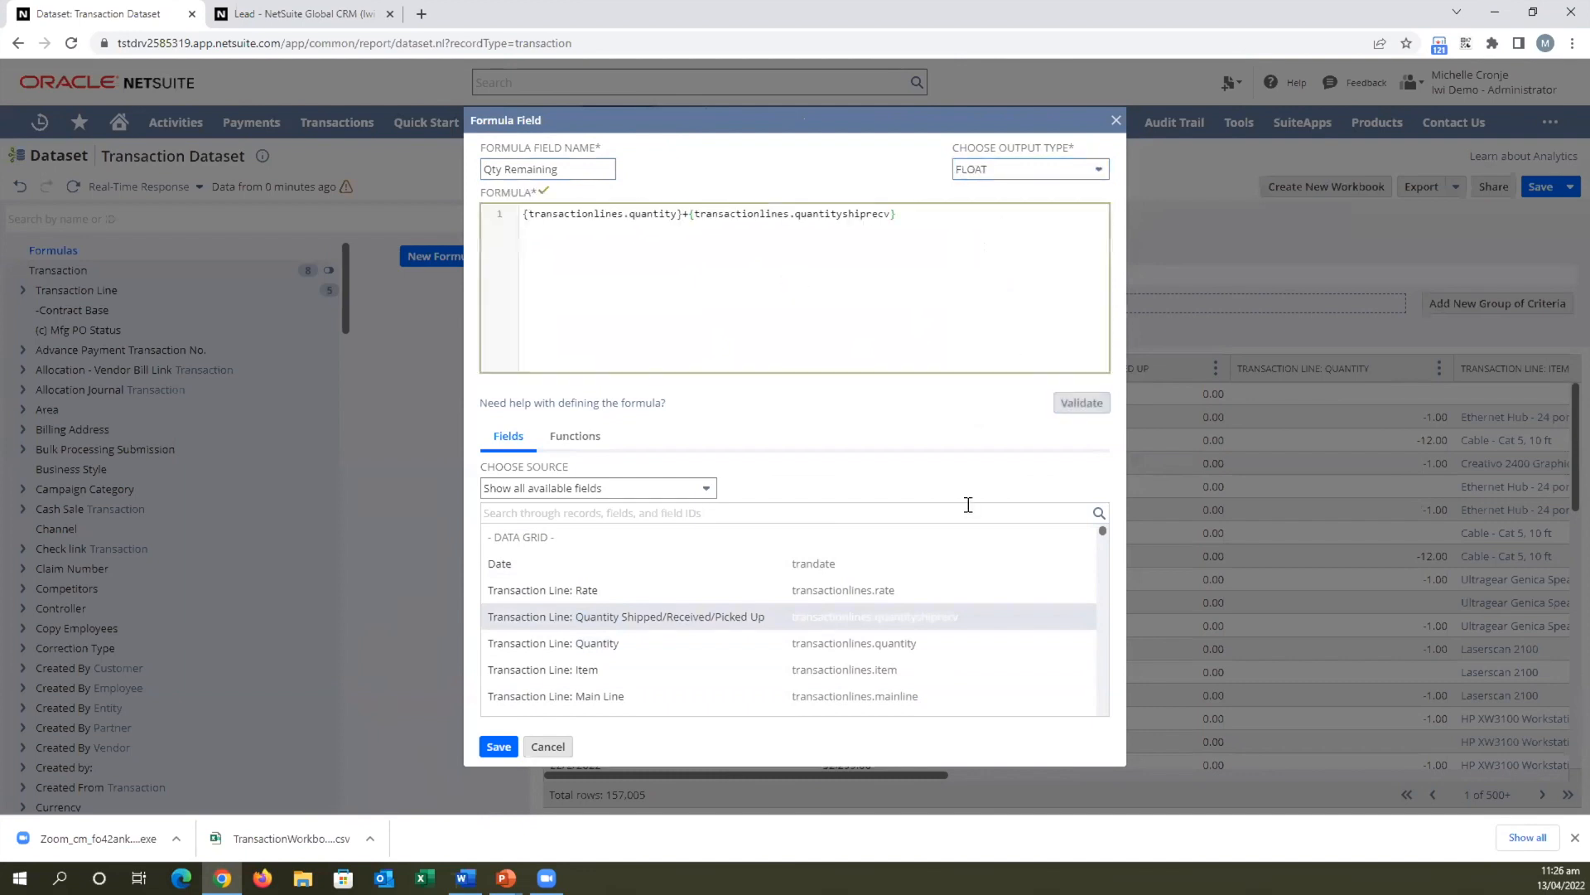
left_click(498, 746)
left_click_drag(426, 250, 1418, 480)
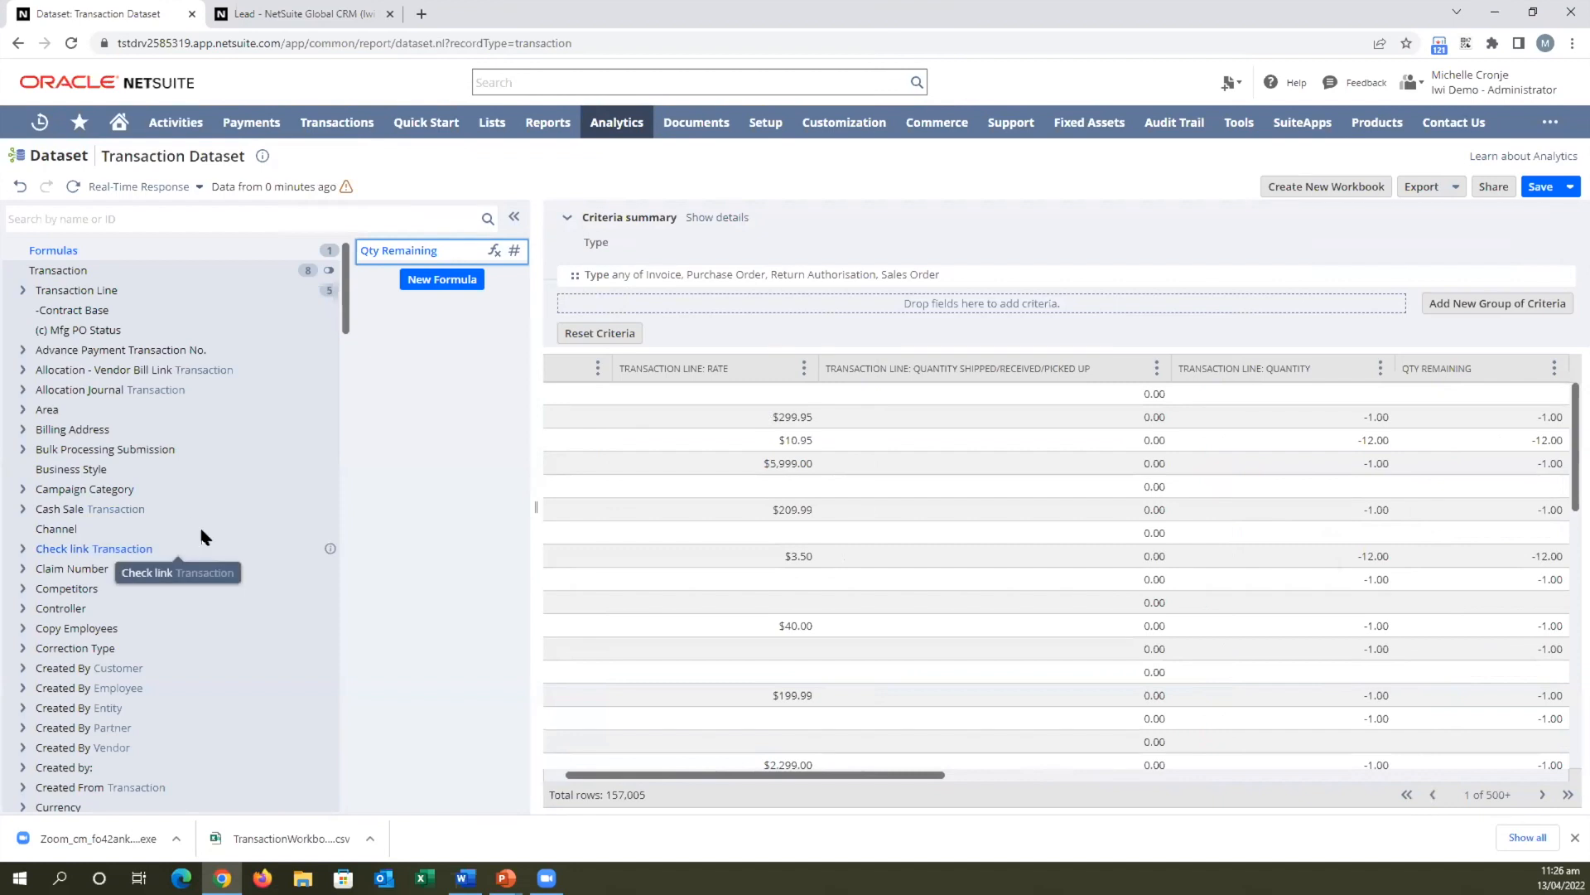
Add both Type fields of the Item record under Transaction Line as columns between Date and Transaction Line: Rate.
left_click(53, 285)
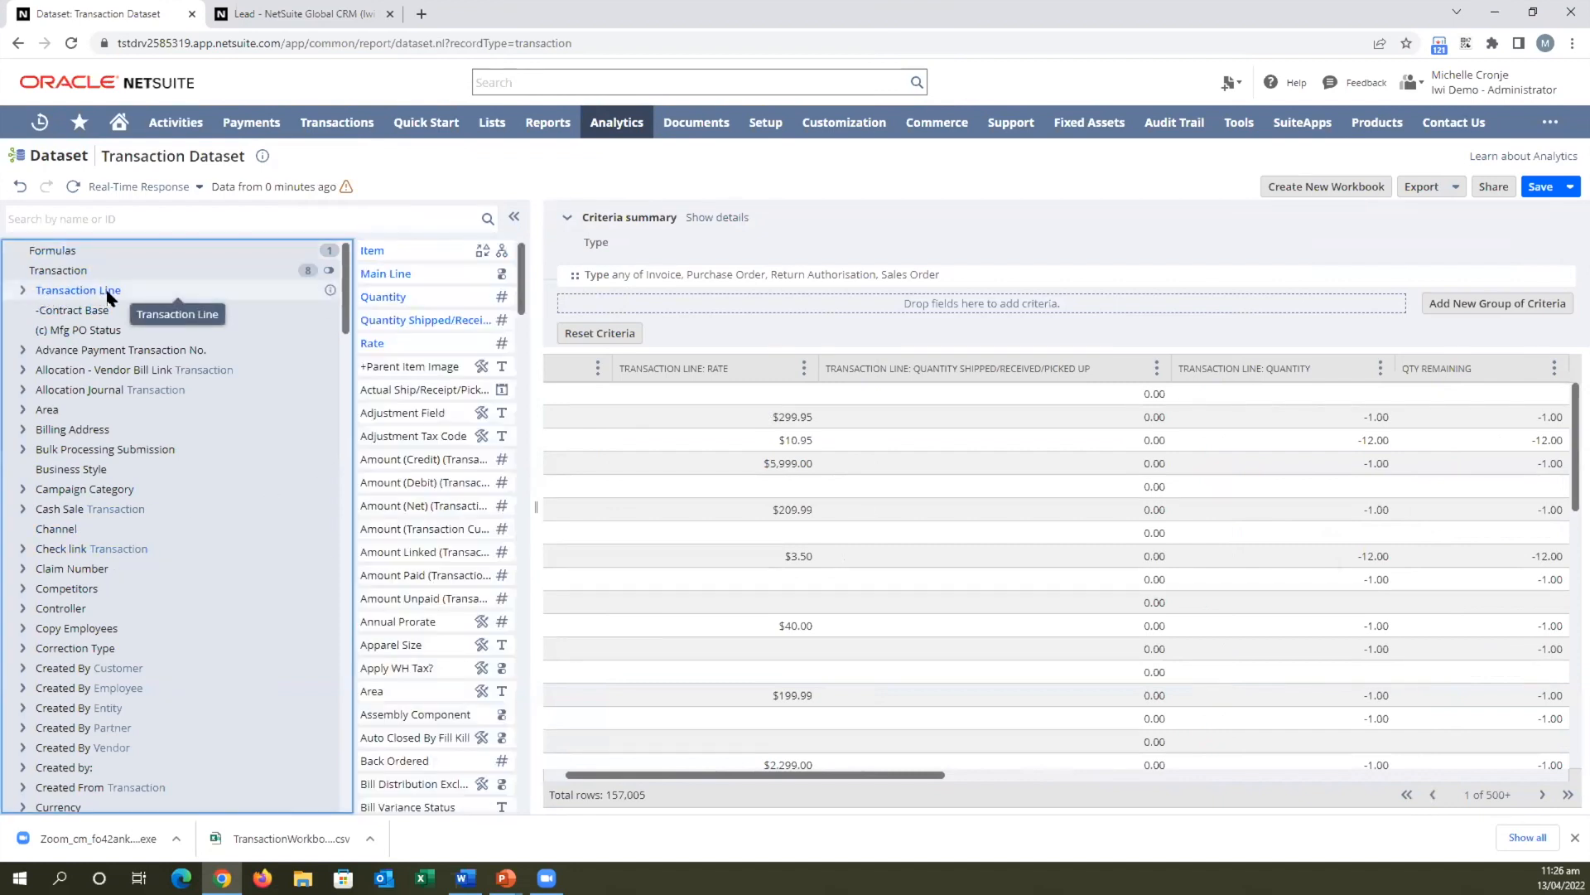
left_click(21, 291)
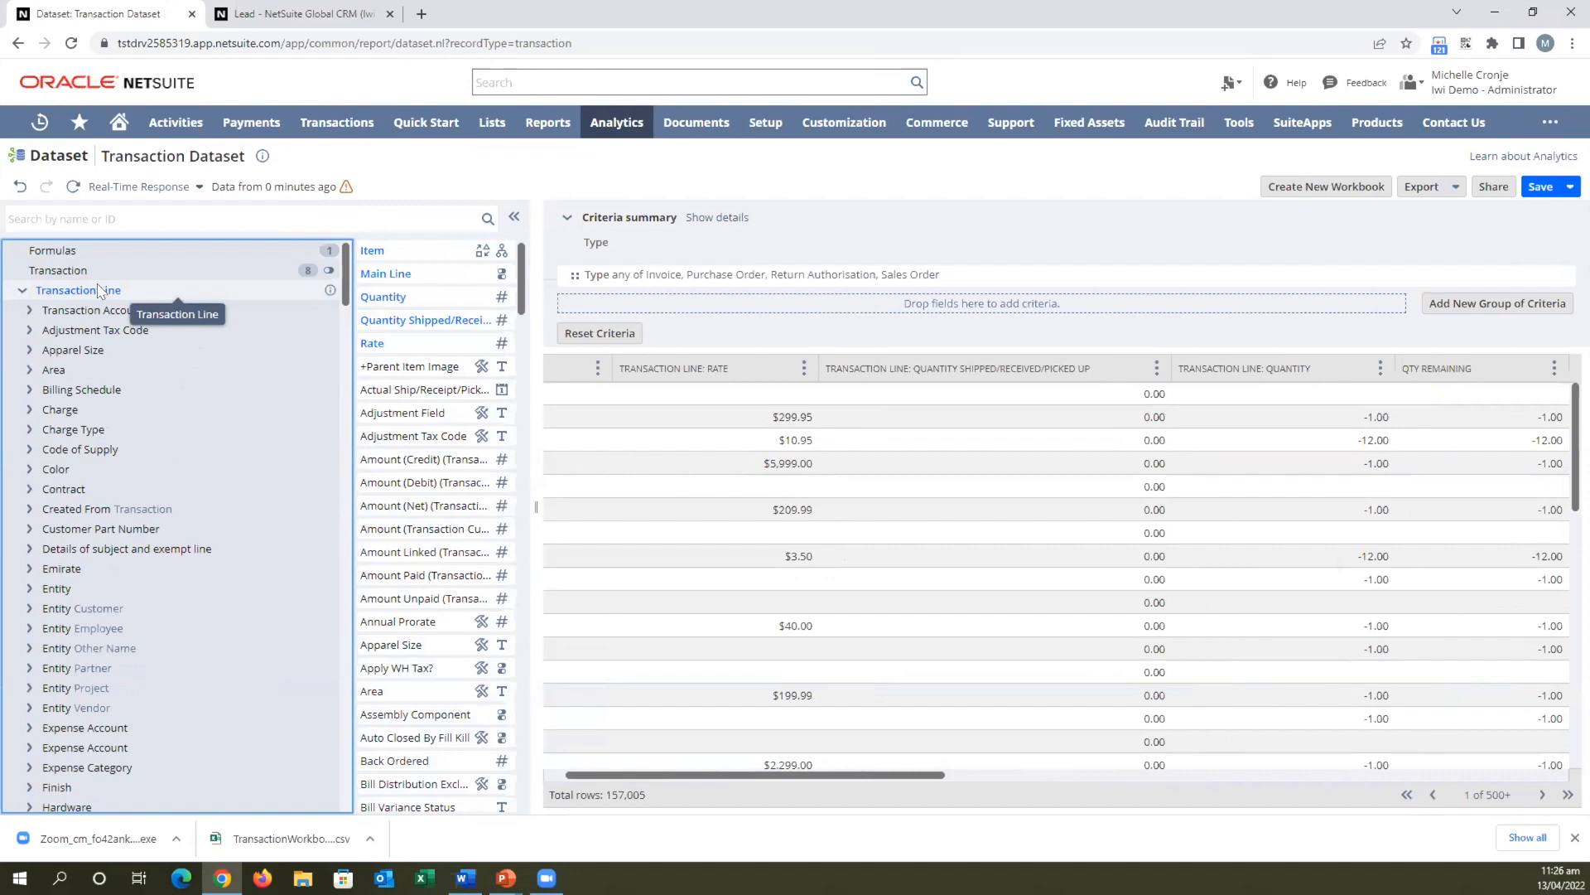
scroll(87, 709, "down", 3)
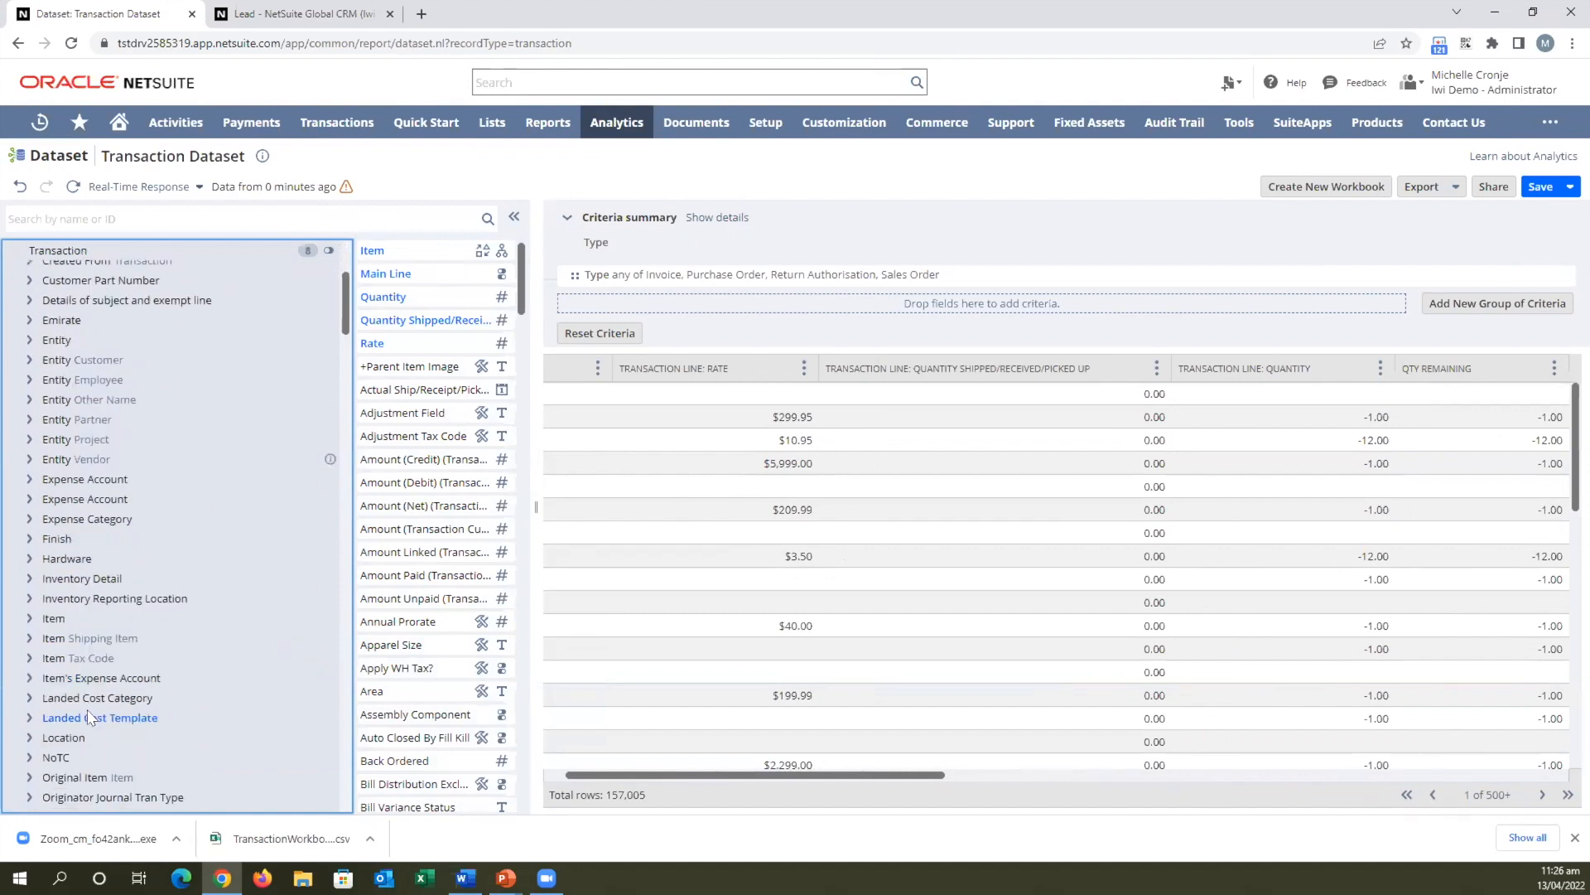
left_click(50, 620)
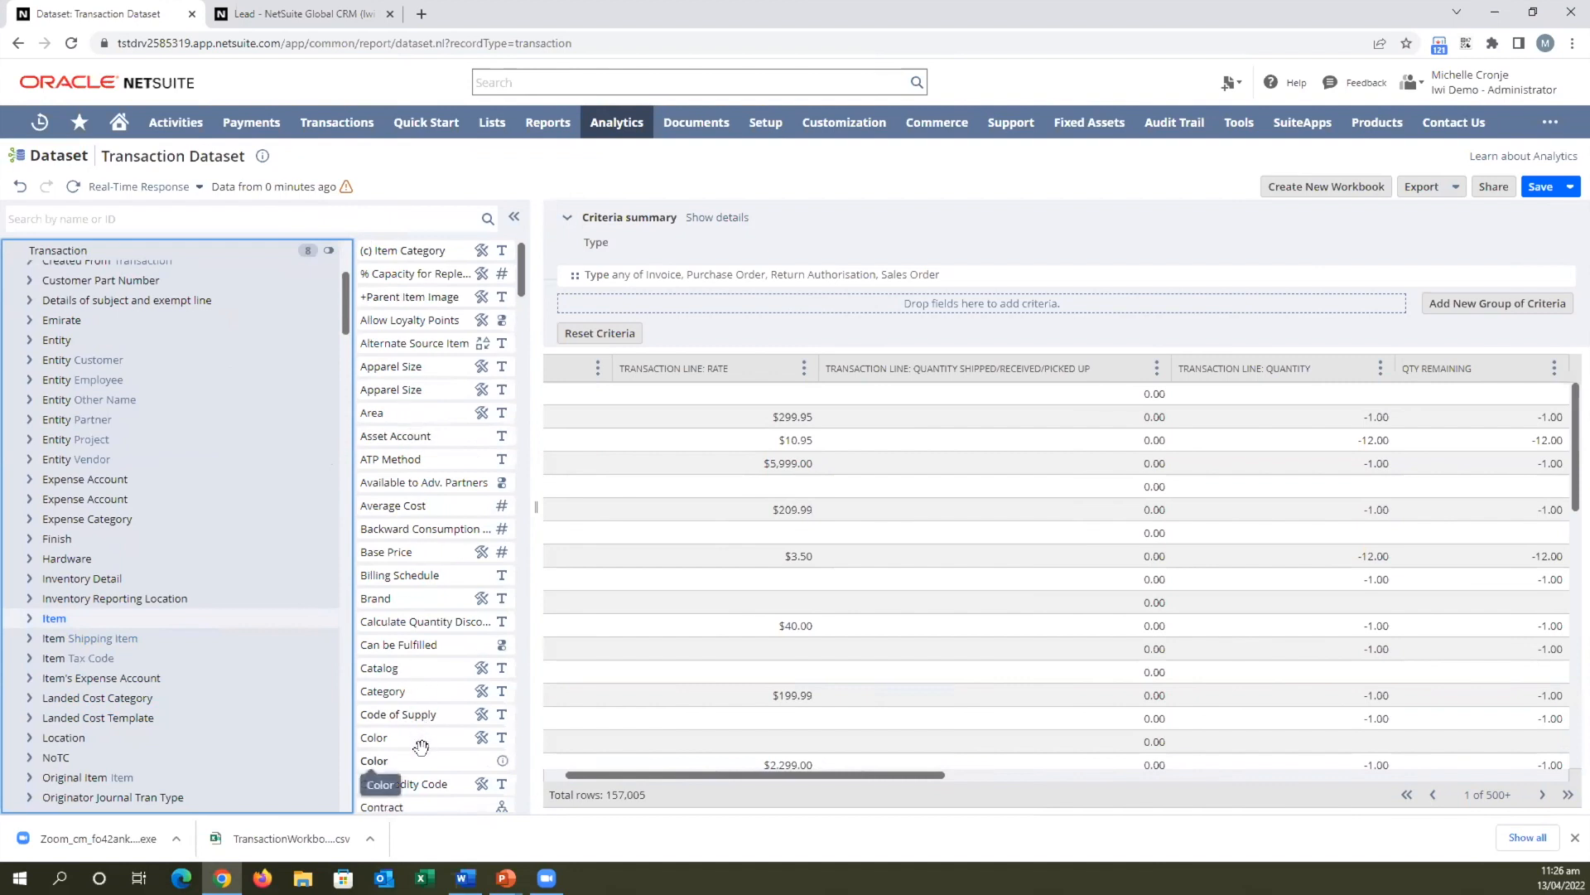
scroll(421, 746, "down", 20)
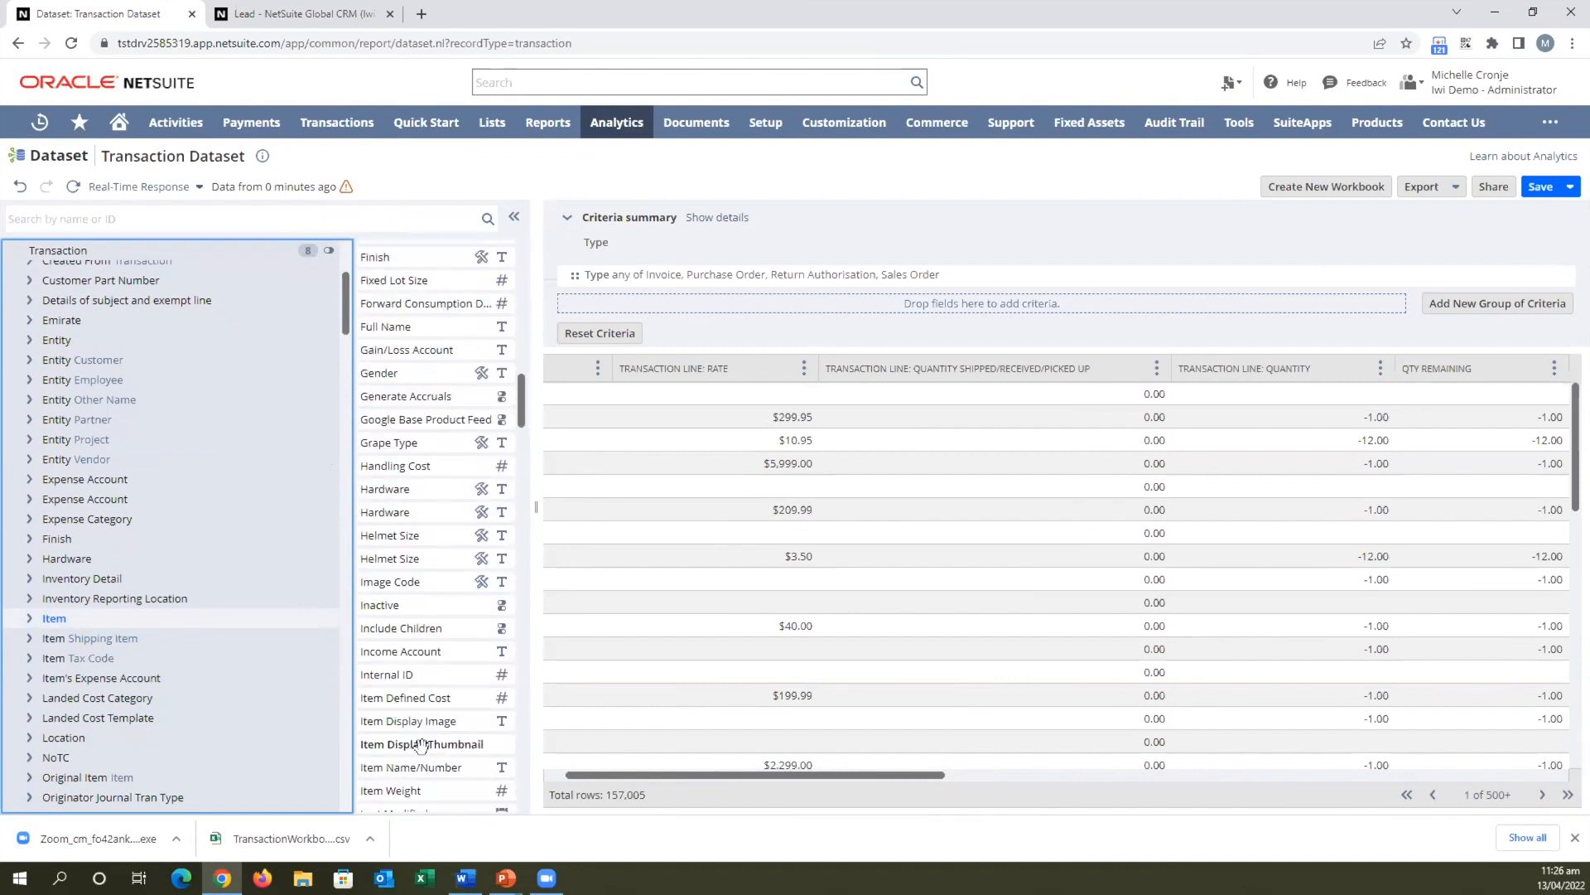
scroll(421, 743, "down", 20)
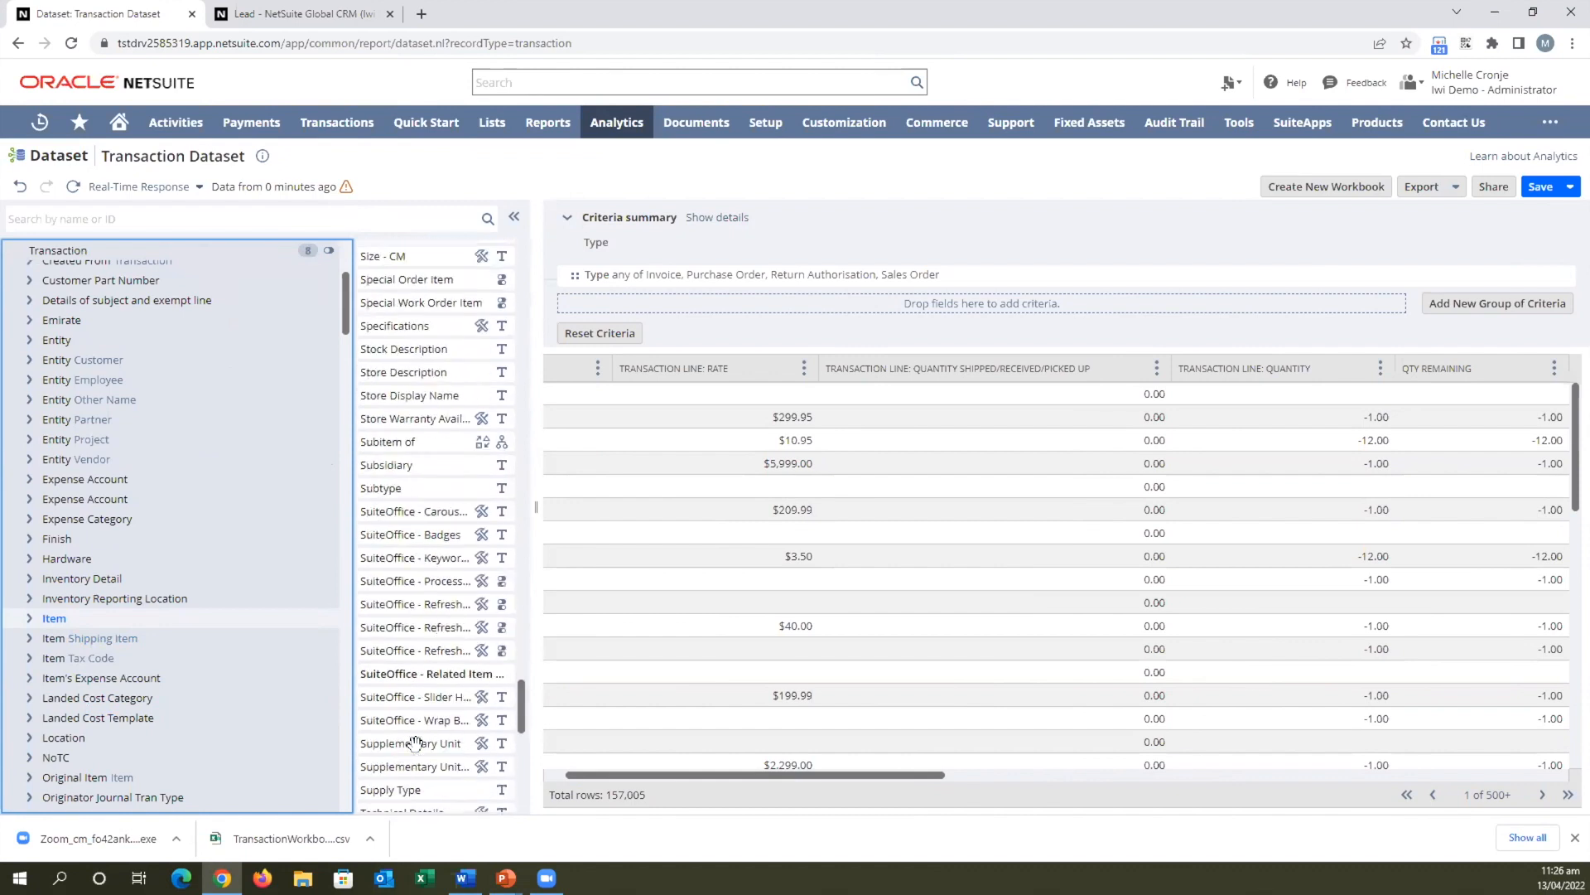
scroll(414, 742, "up", 4)
left_click_drag(387, 574, 690, 378)
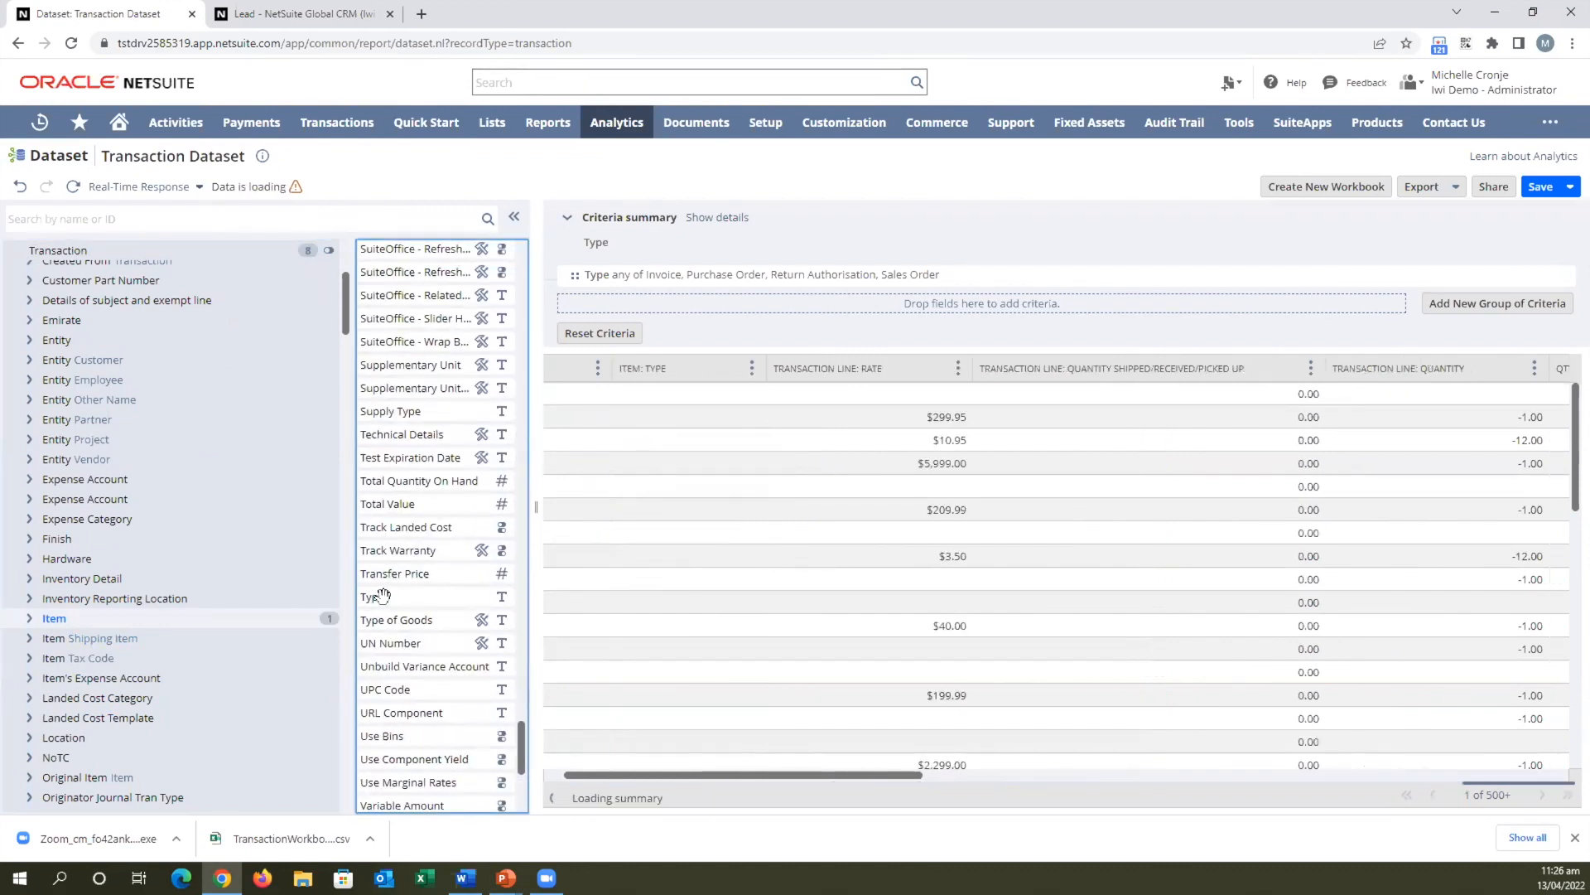
left_click_drag(529, 574, 686, 506)
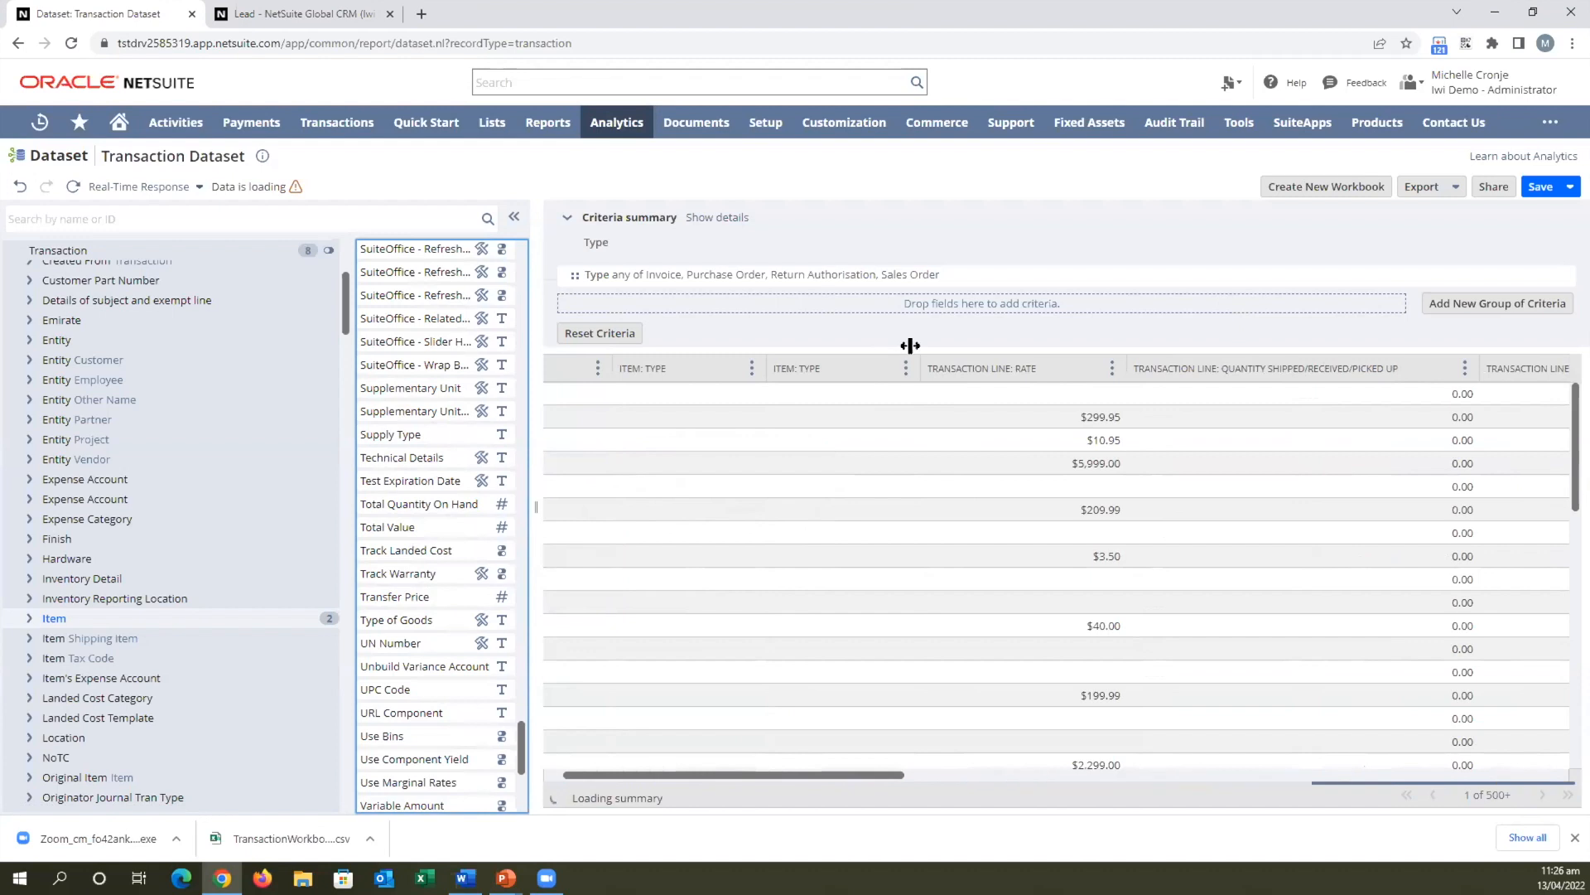
Remove the first of the two Item: Type columns and look through the dataset's remaining columns.
left_click(751, 368)
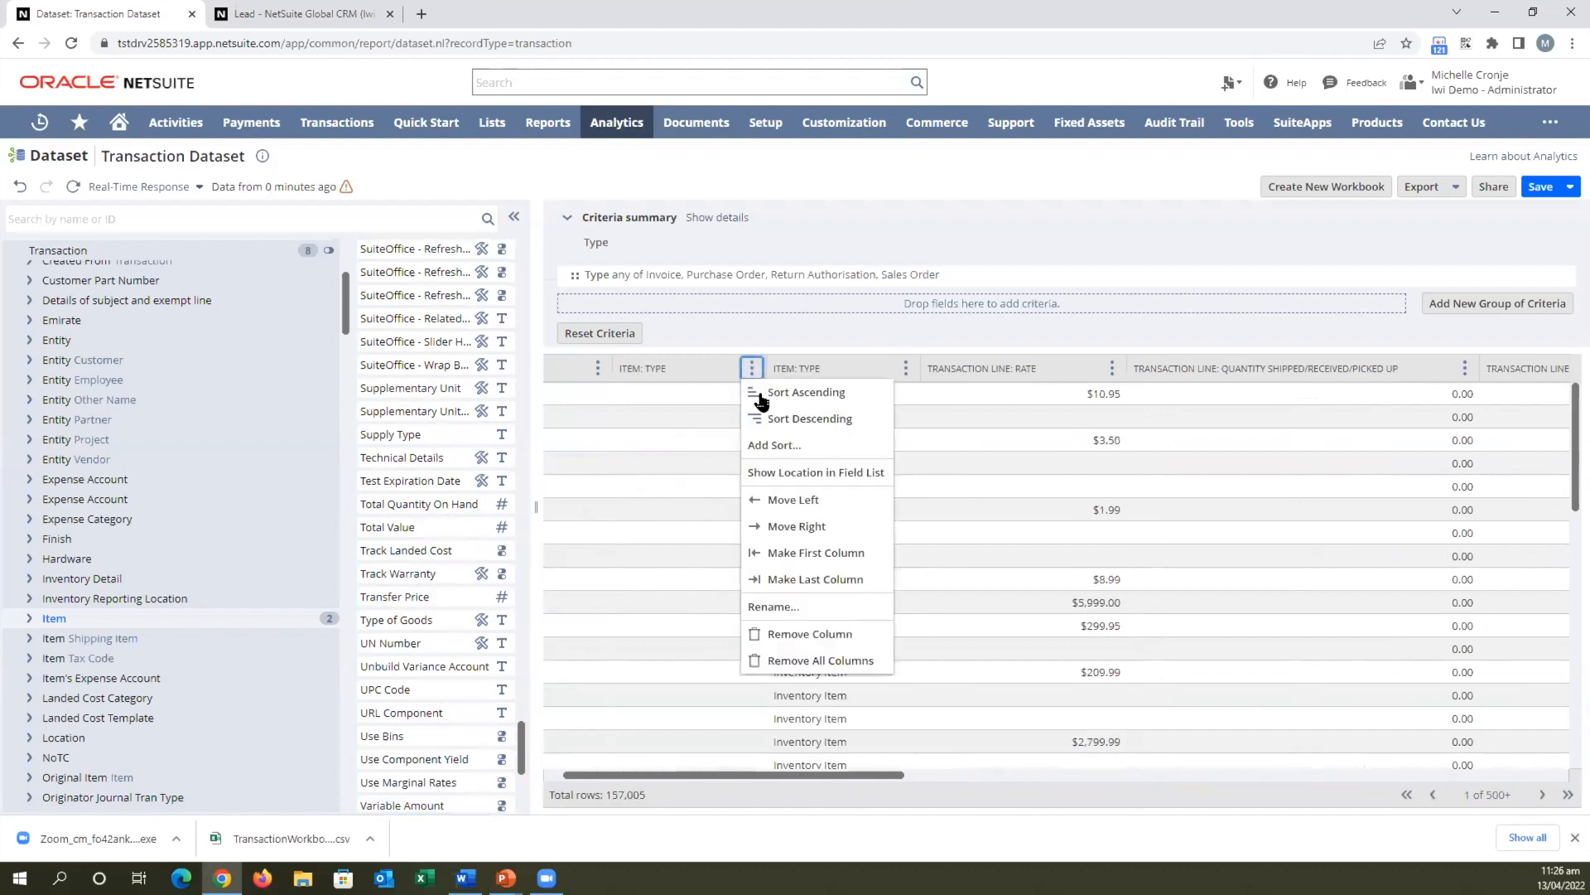
left_click(805, 634)
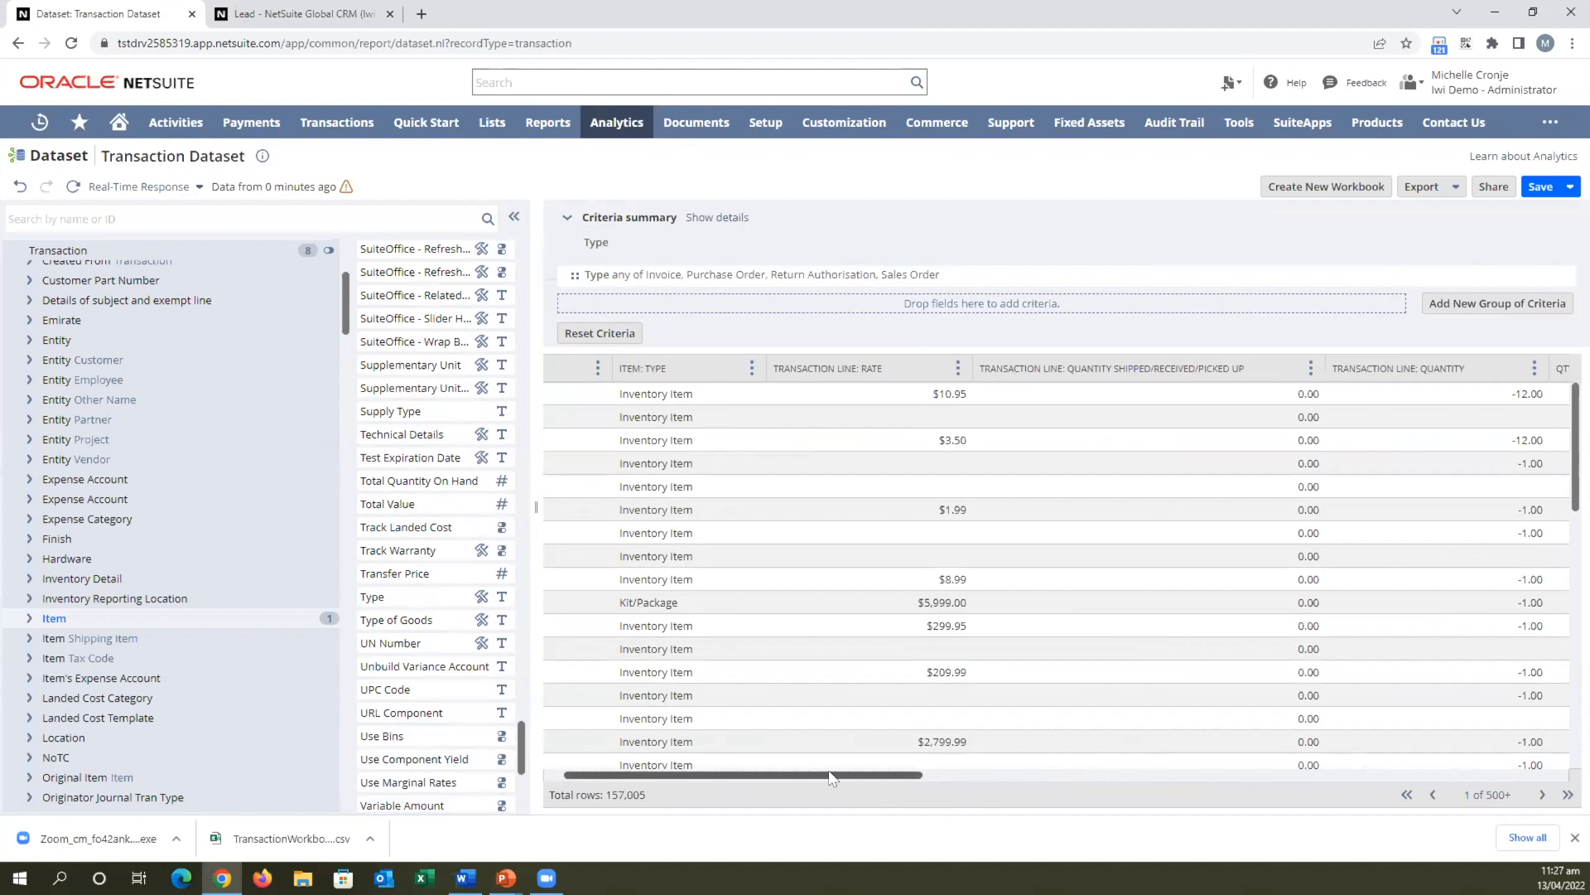
left_click_drag(727, 774, 707, 775)
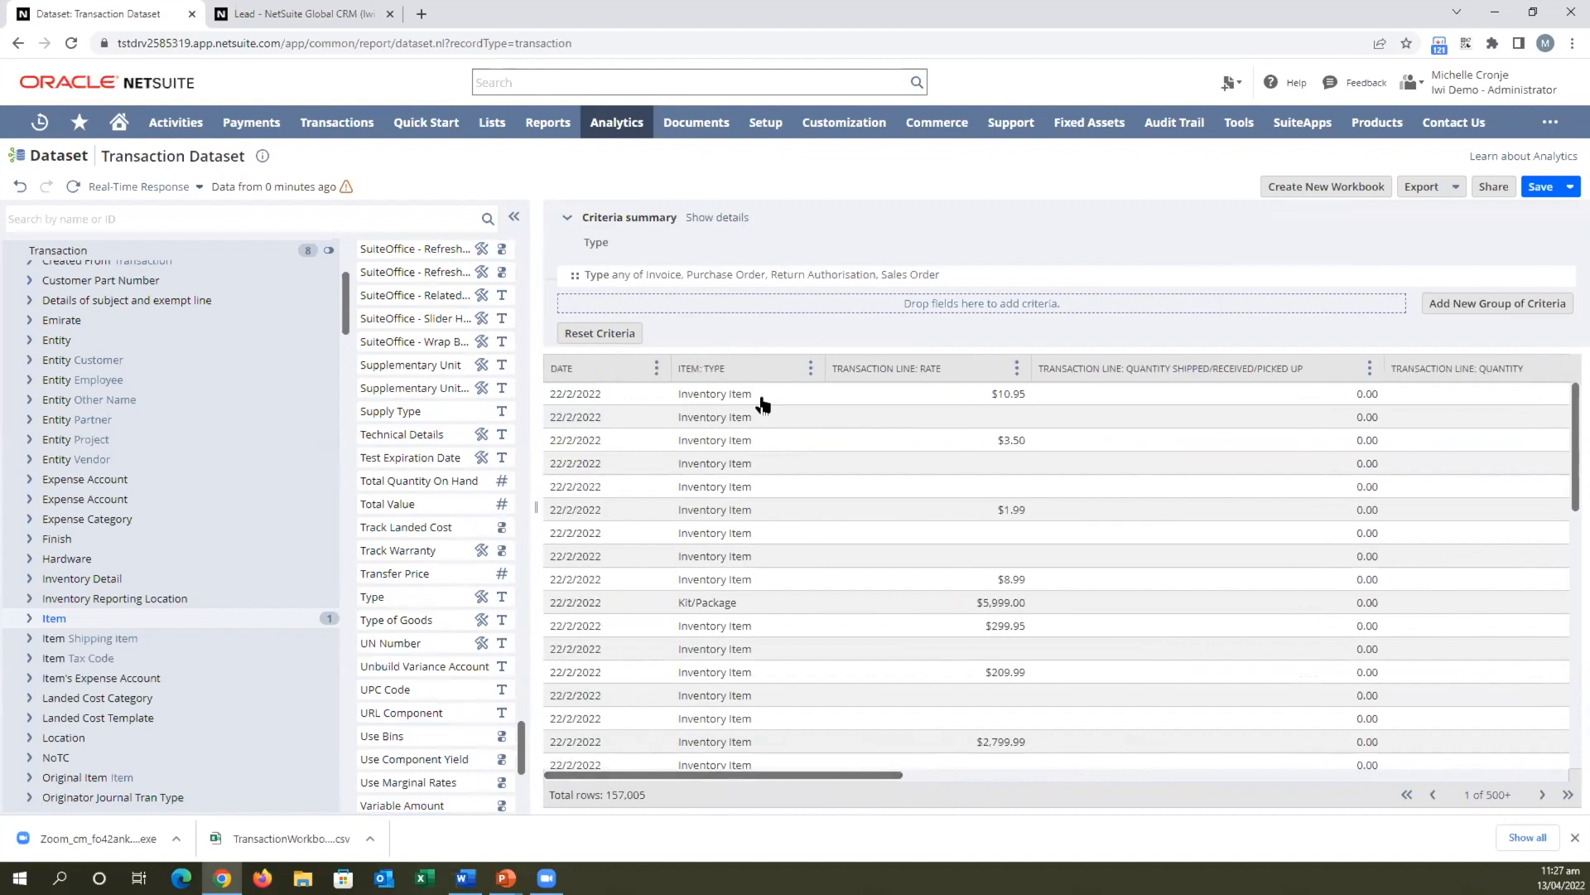
left_click_drag(748, 781, 1088, 771)
left_click_drag(769, 789, 667, 789)
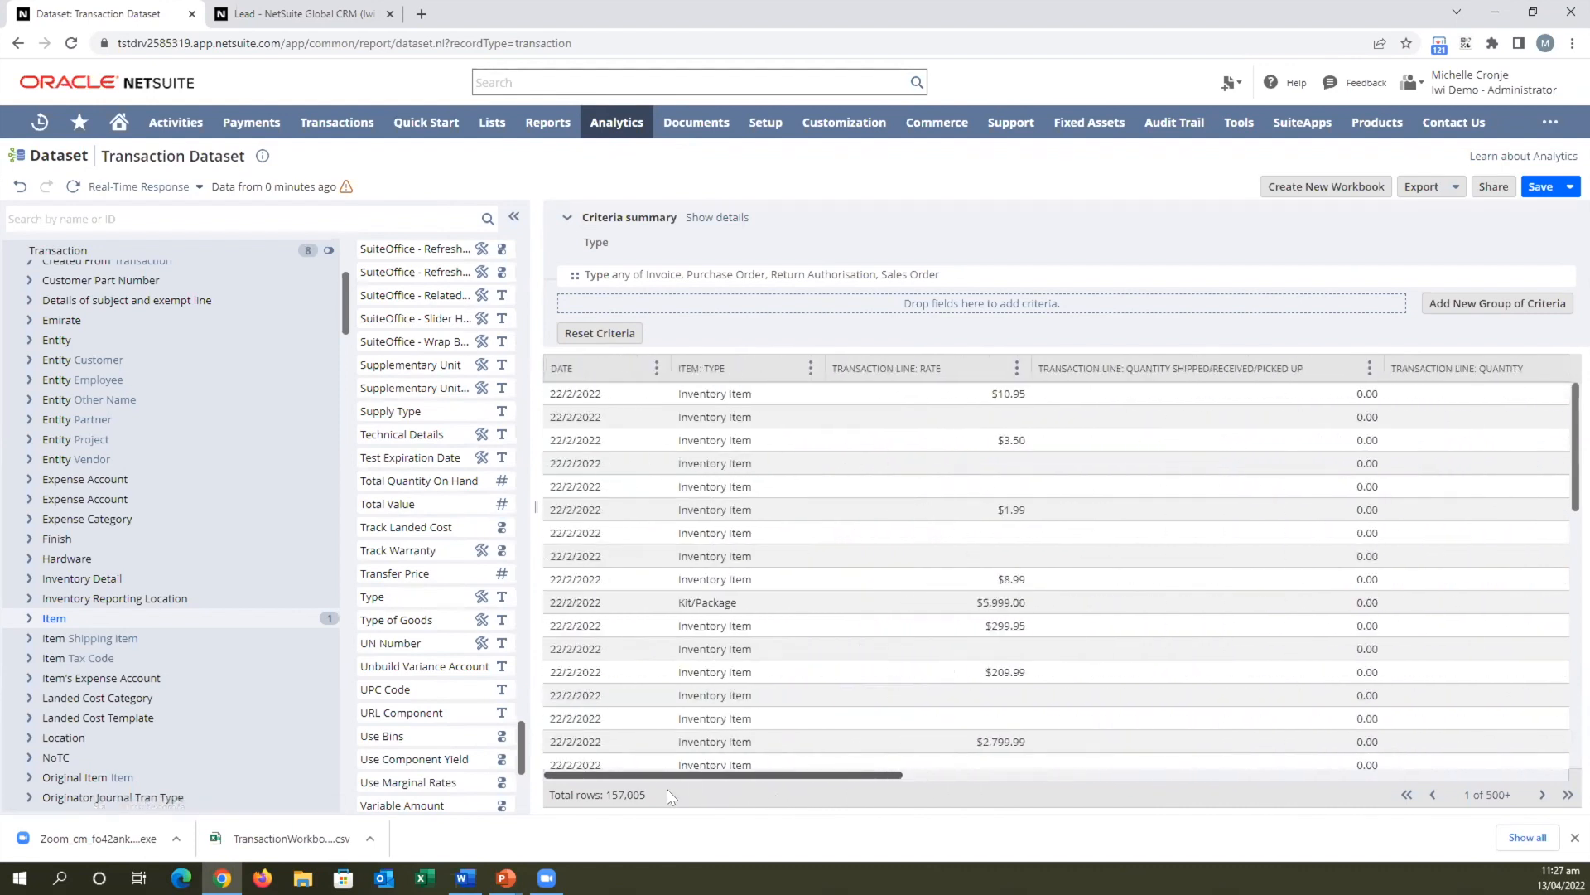
Rename the Item: Type column as Item Type.
left_click(808, 376)
left_click(836, 610)
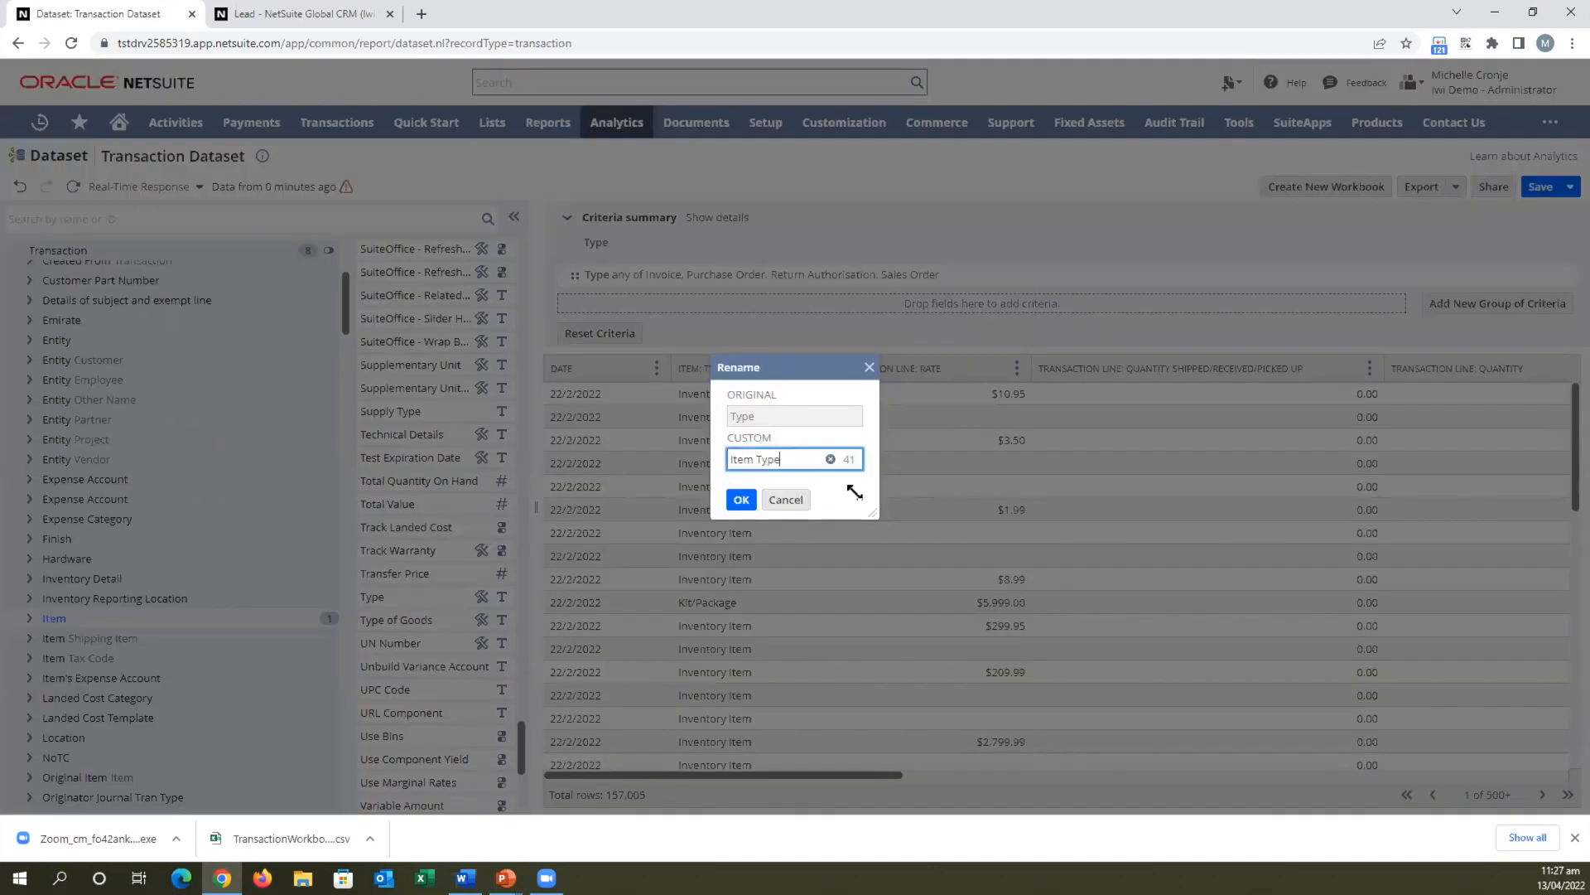
type("Item Type")
left_click(741, 499)
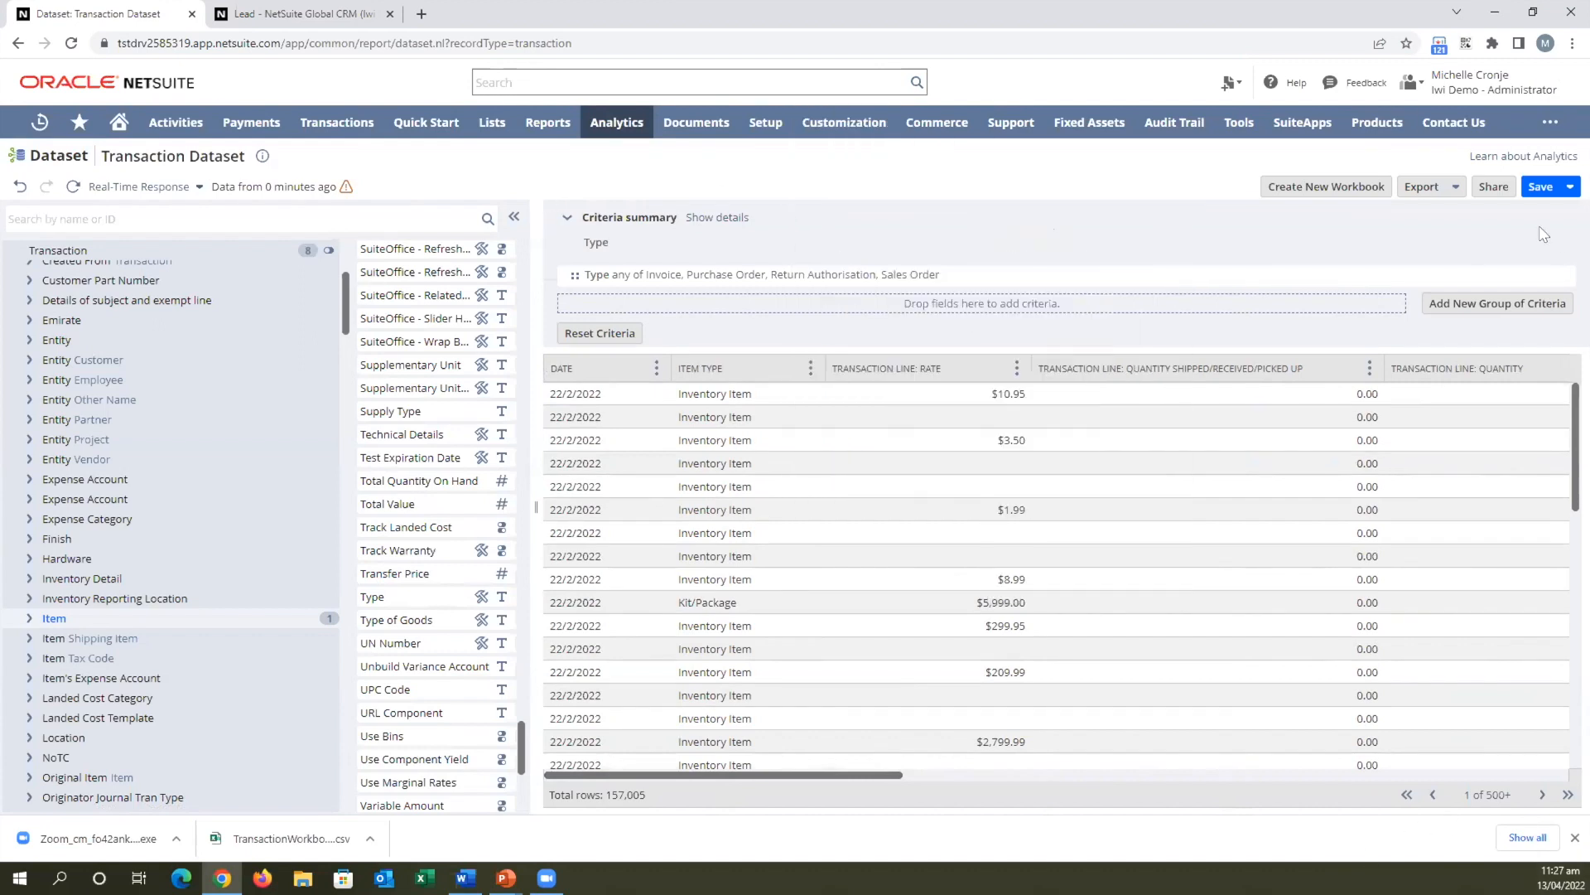
Save the dataset as Transaction Dataset webinar and set its response mode to Cached.
left_click(1541, 187)
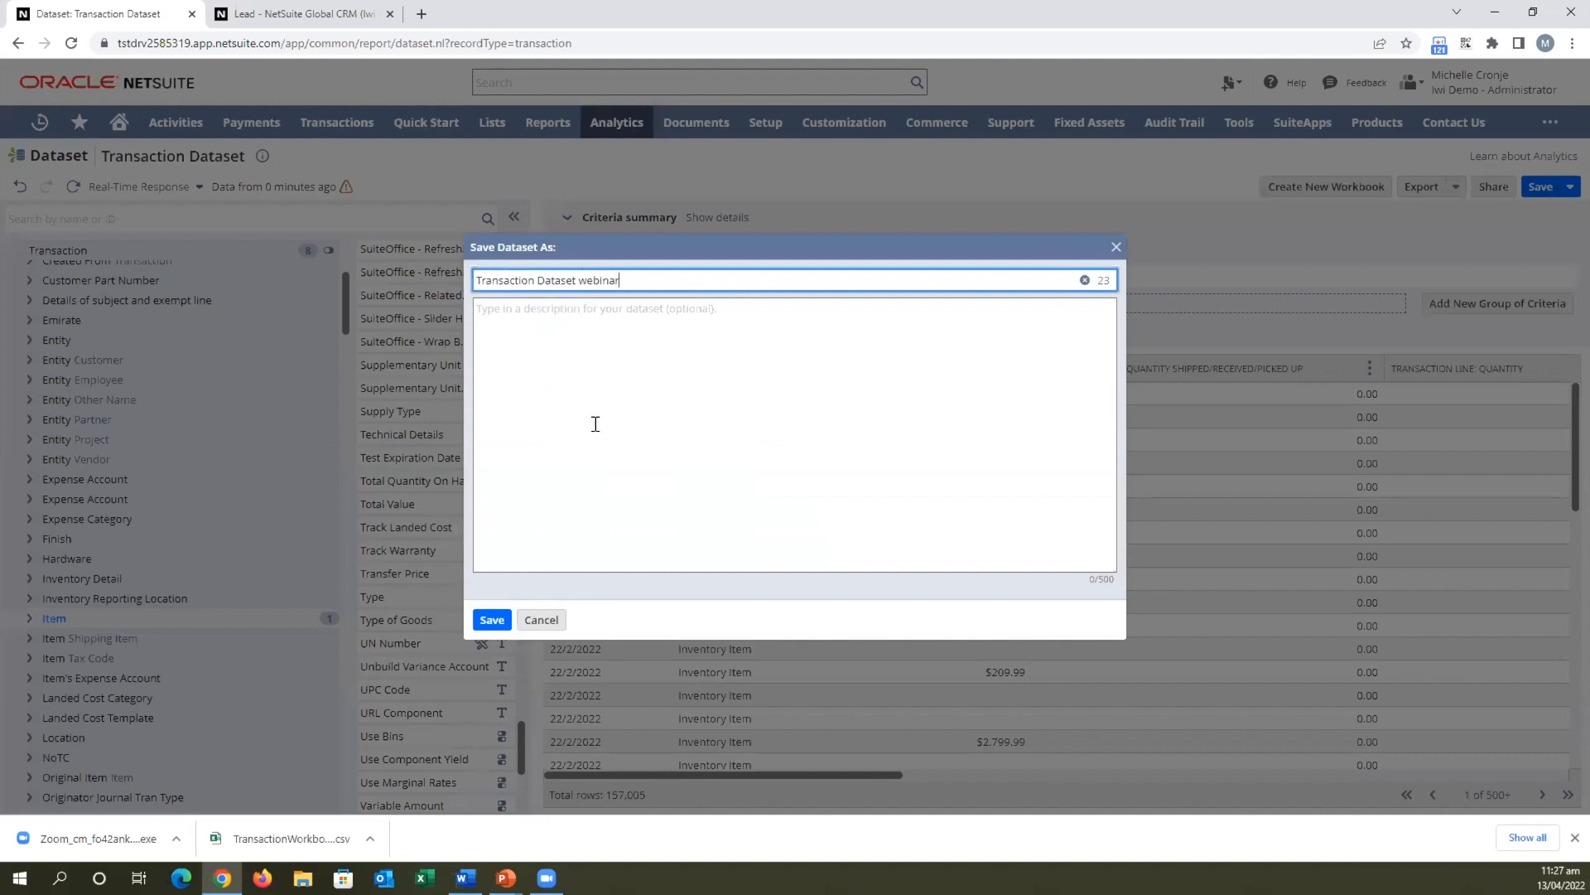
left_click(490, 622)
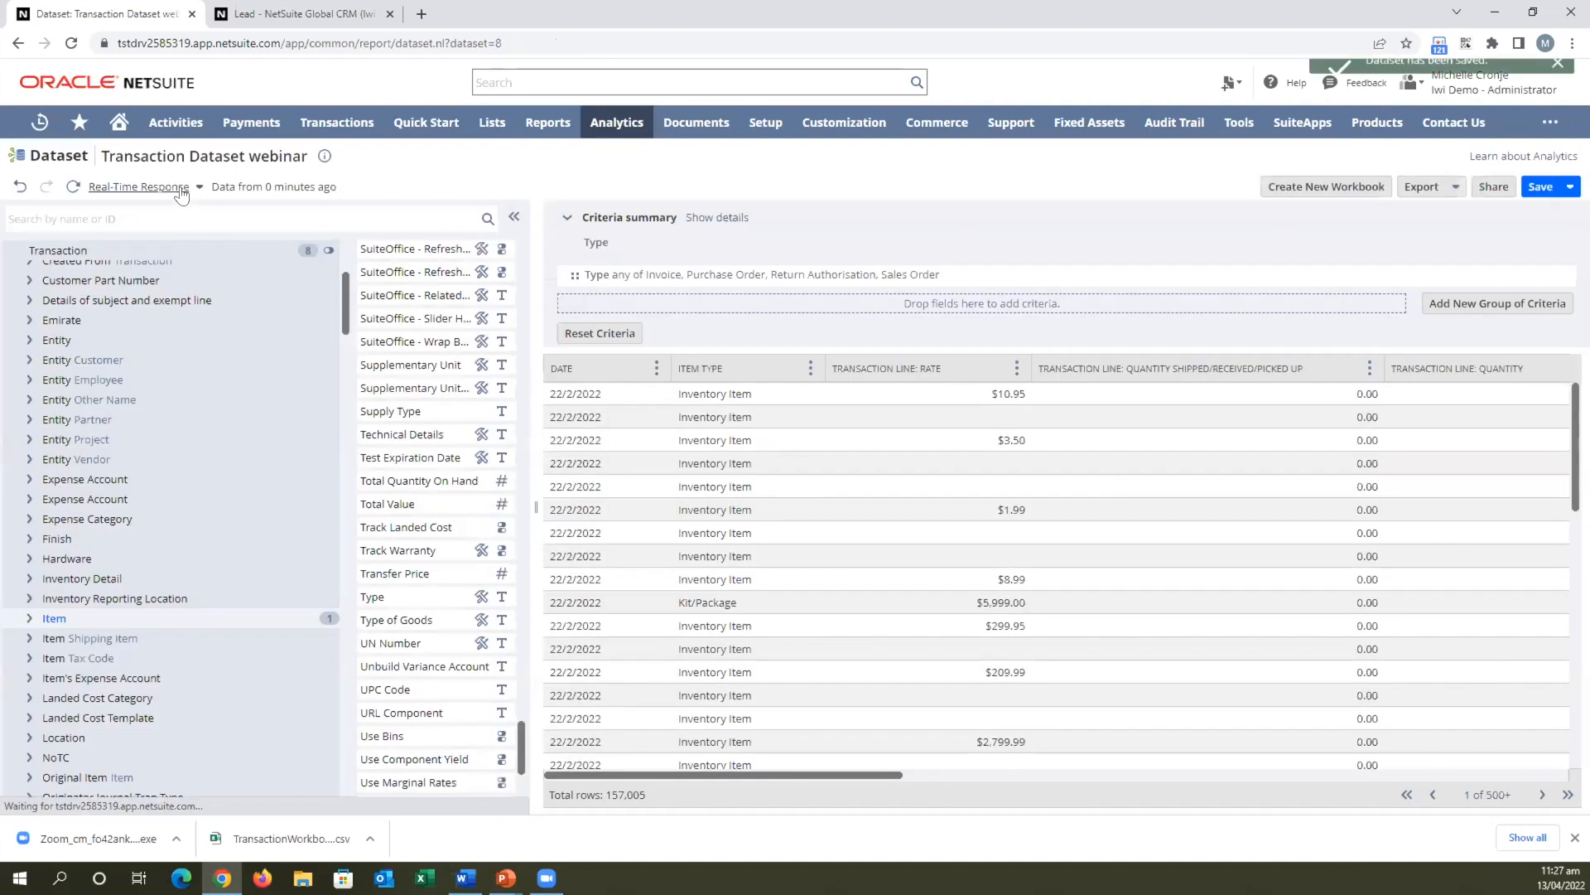
left_click(181, 190)
left_click(106, 323)
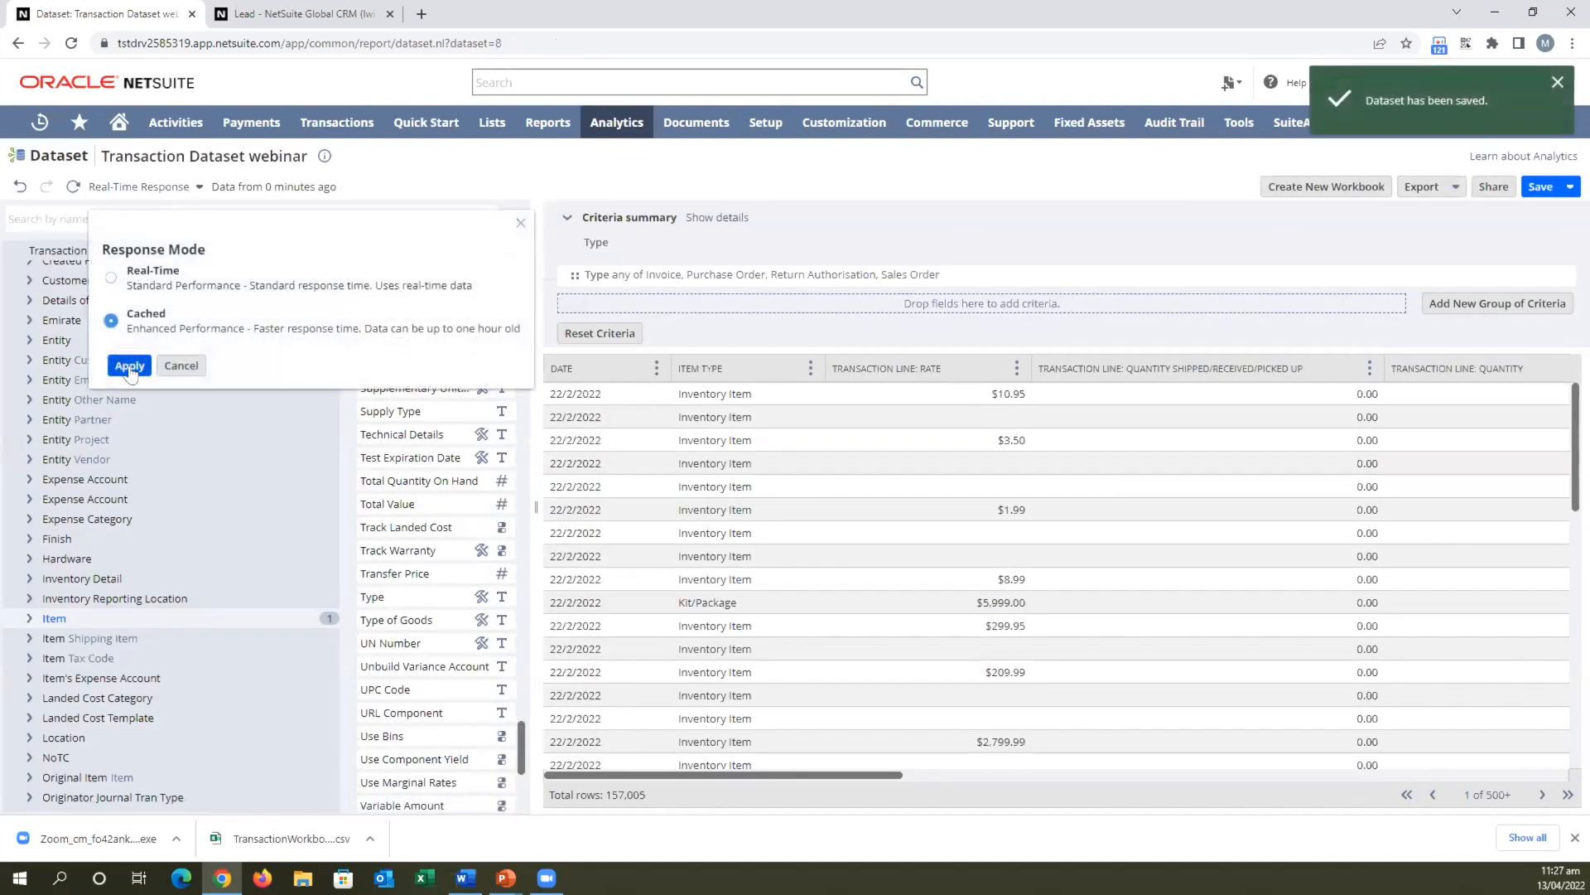
left_click(128, 366)
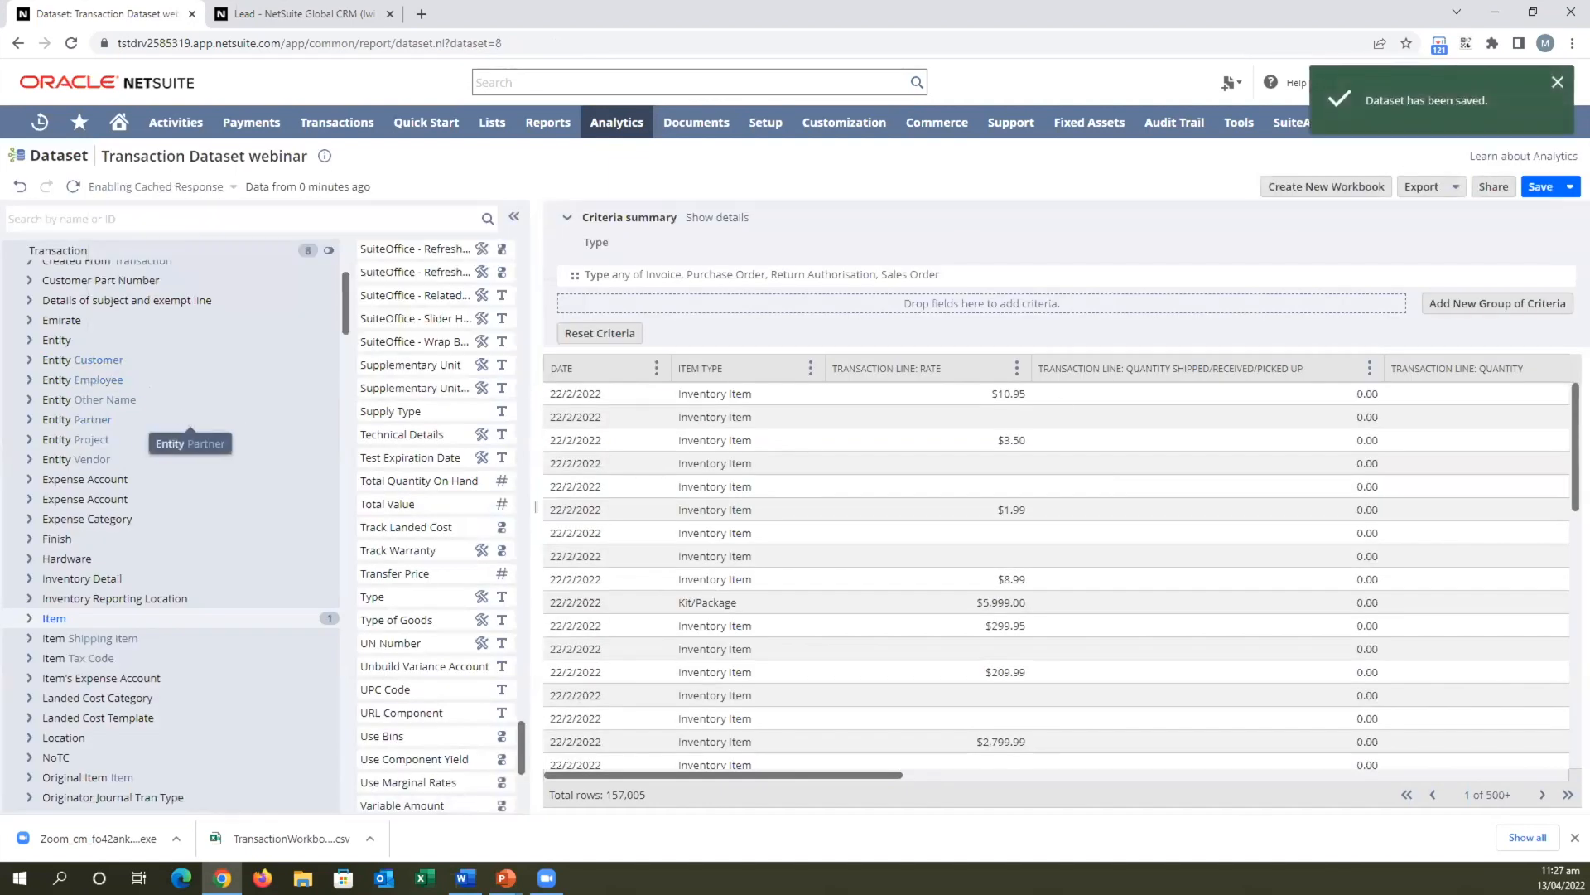
left_click(1541, 192)
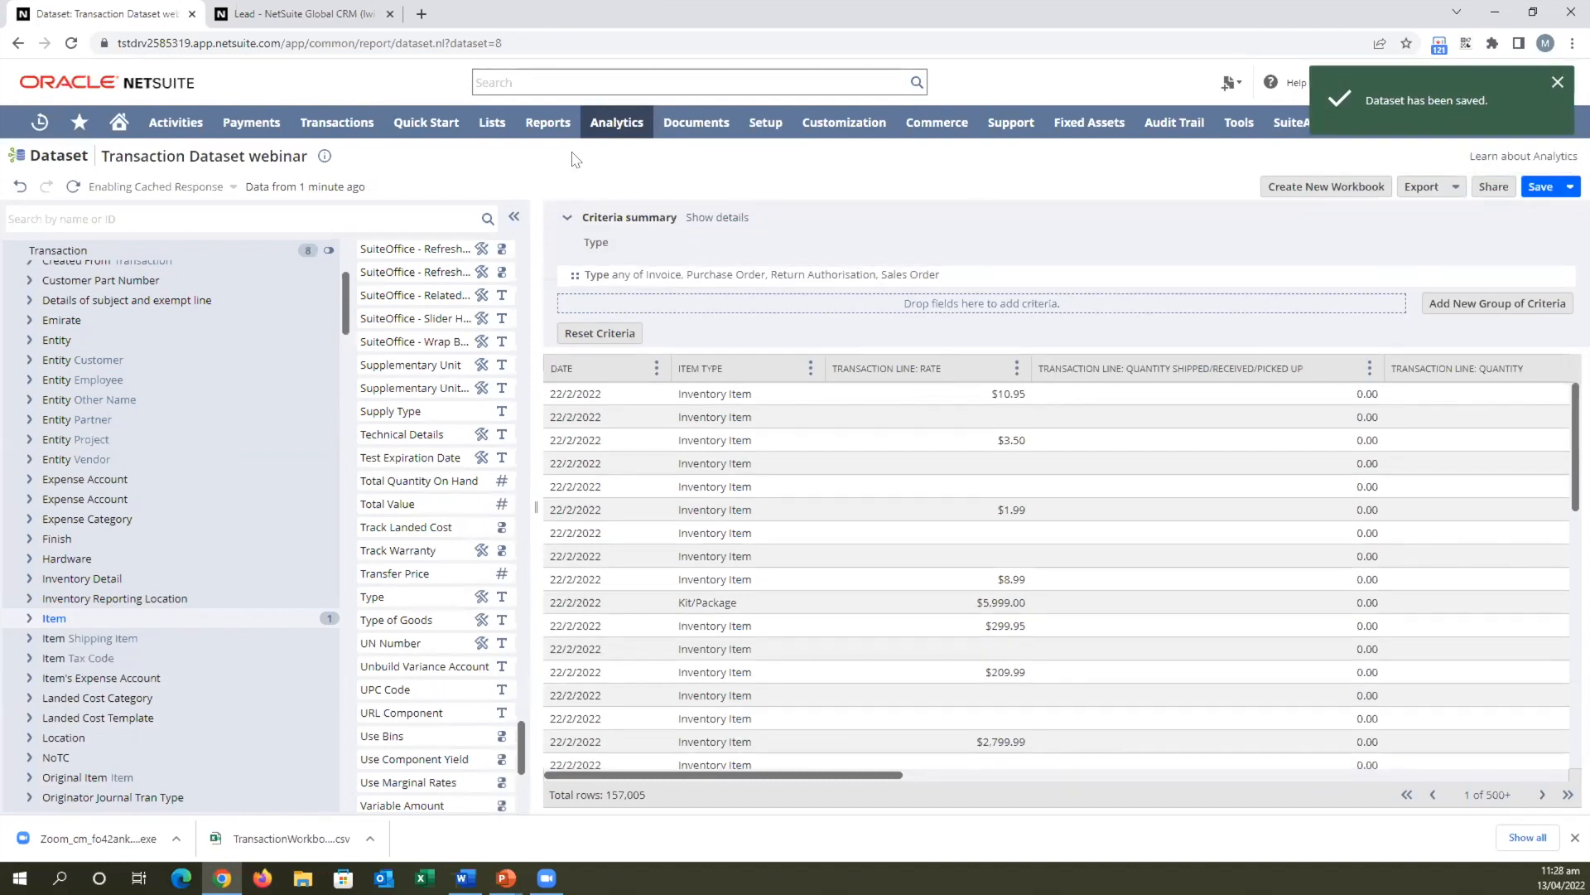
Create a new workbook from Customer Price Dataset and connect the SO, PO and Invoice dataset to it.
left_click(602, 125)
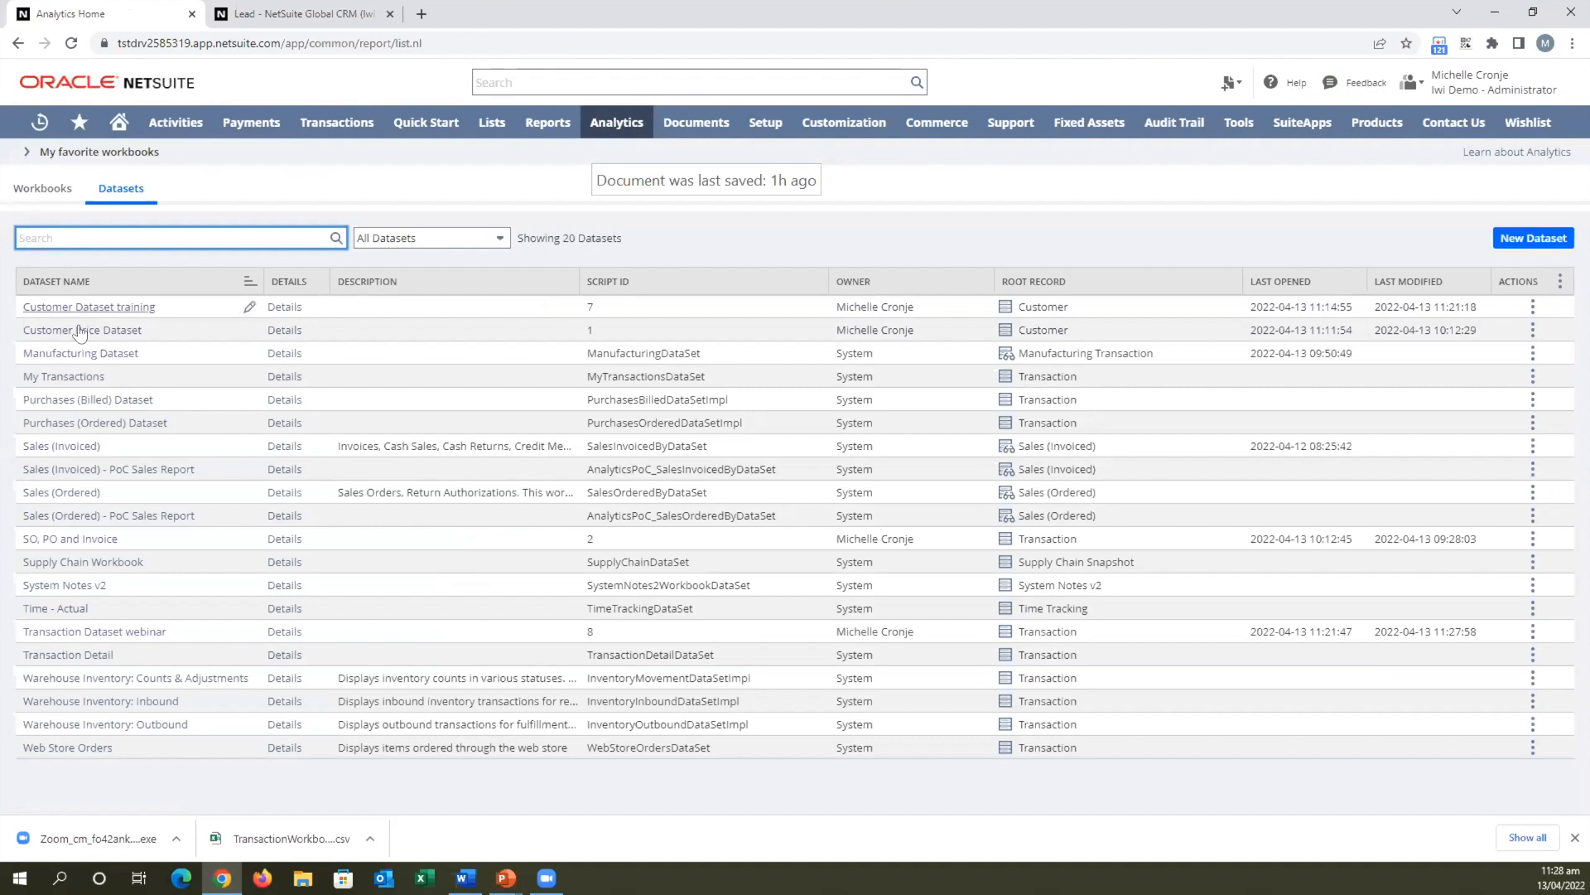
left_click(66, 332)
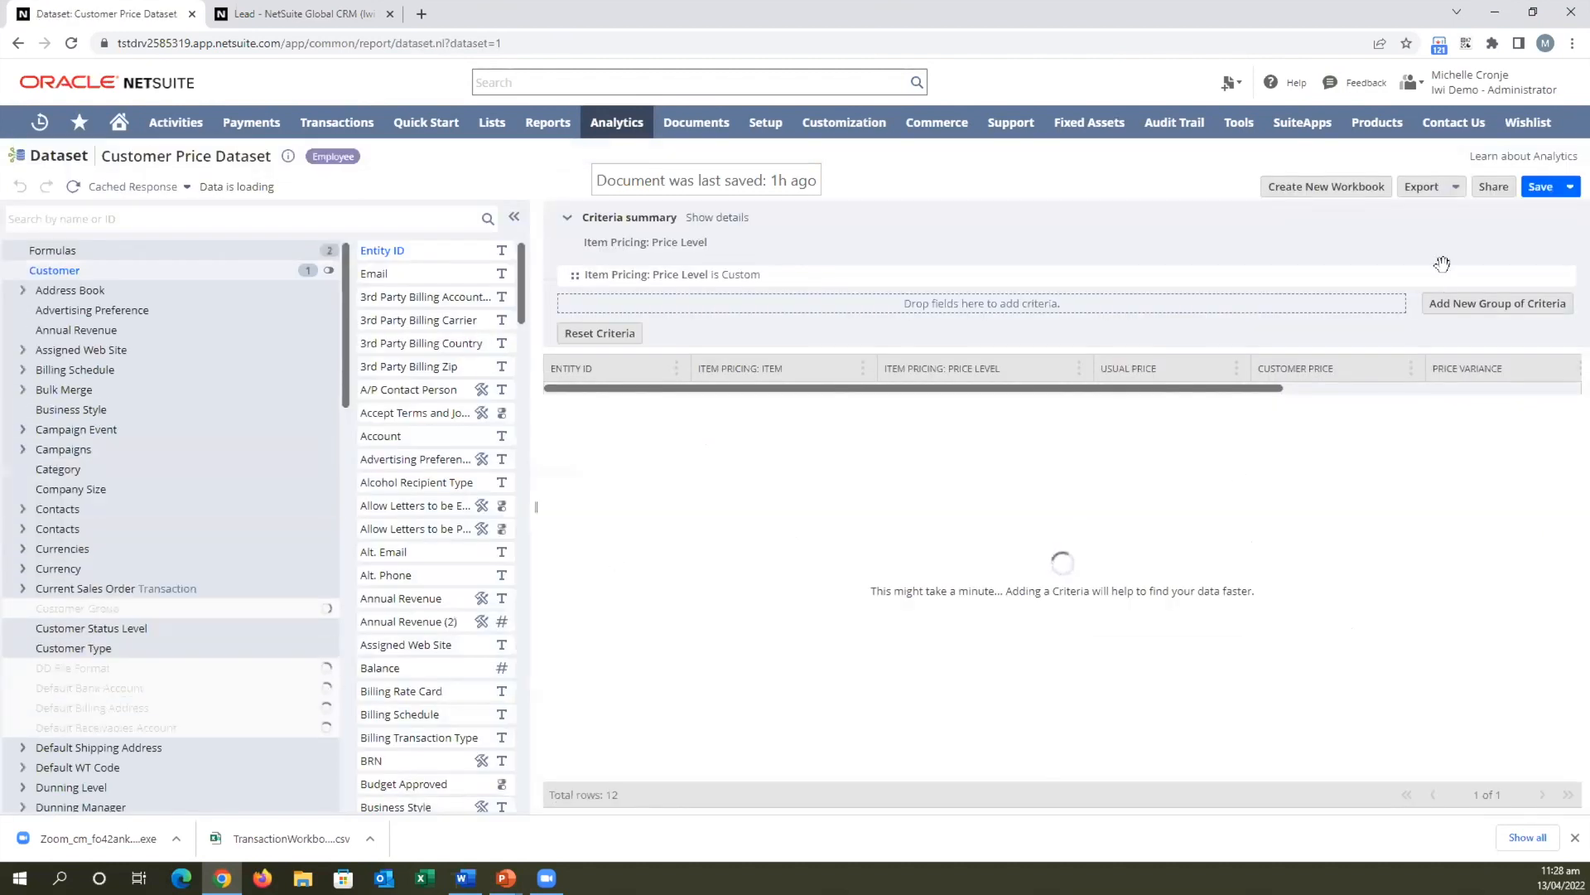
left_click(1326, 186)
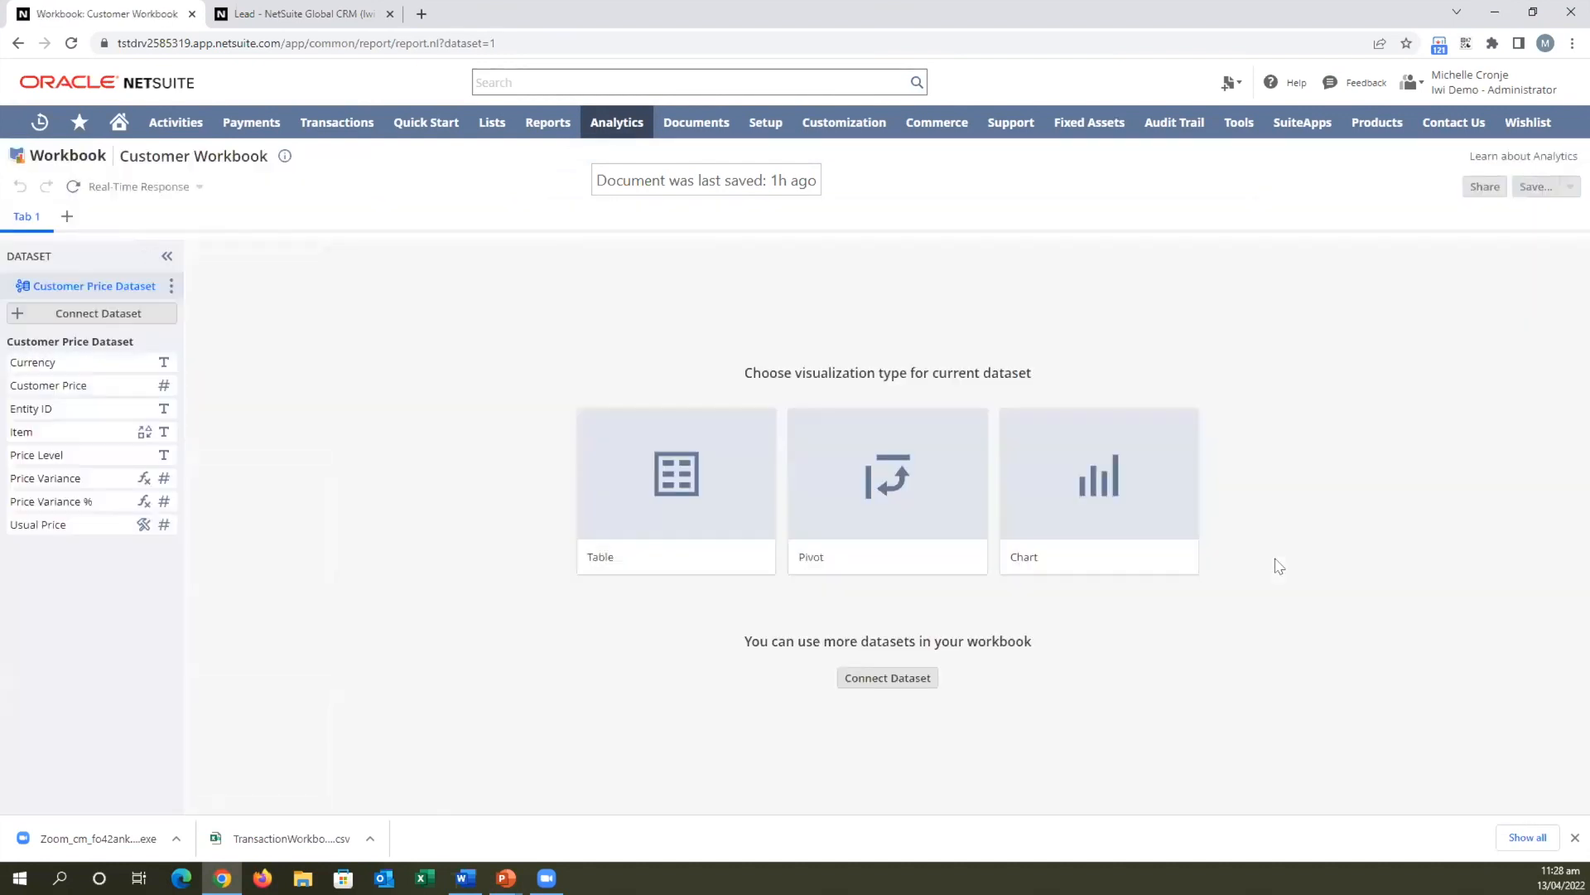
left_click(51, 316)
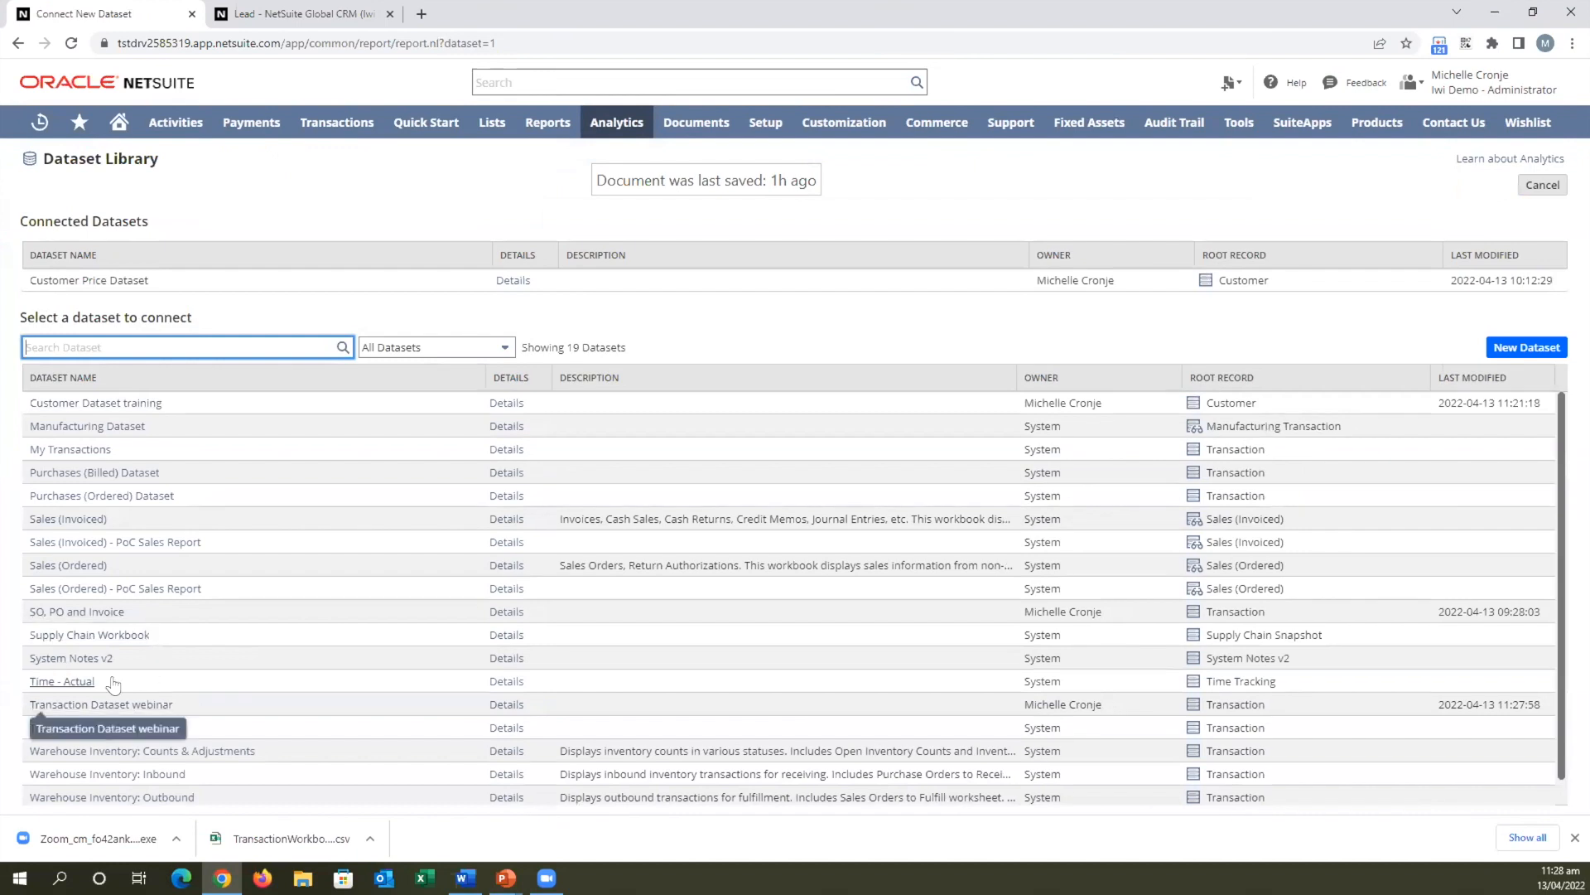
left_click(88, 614)
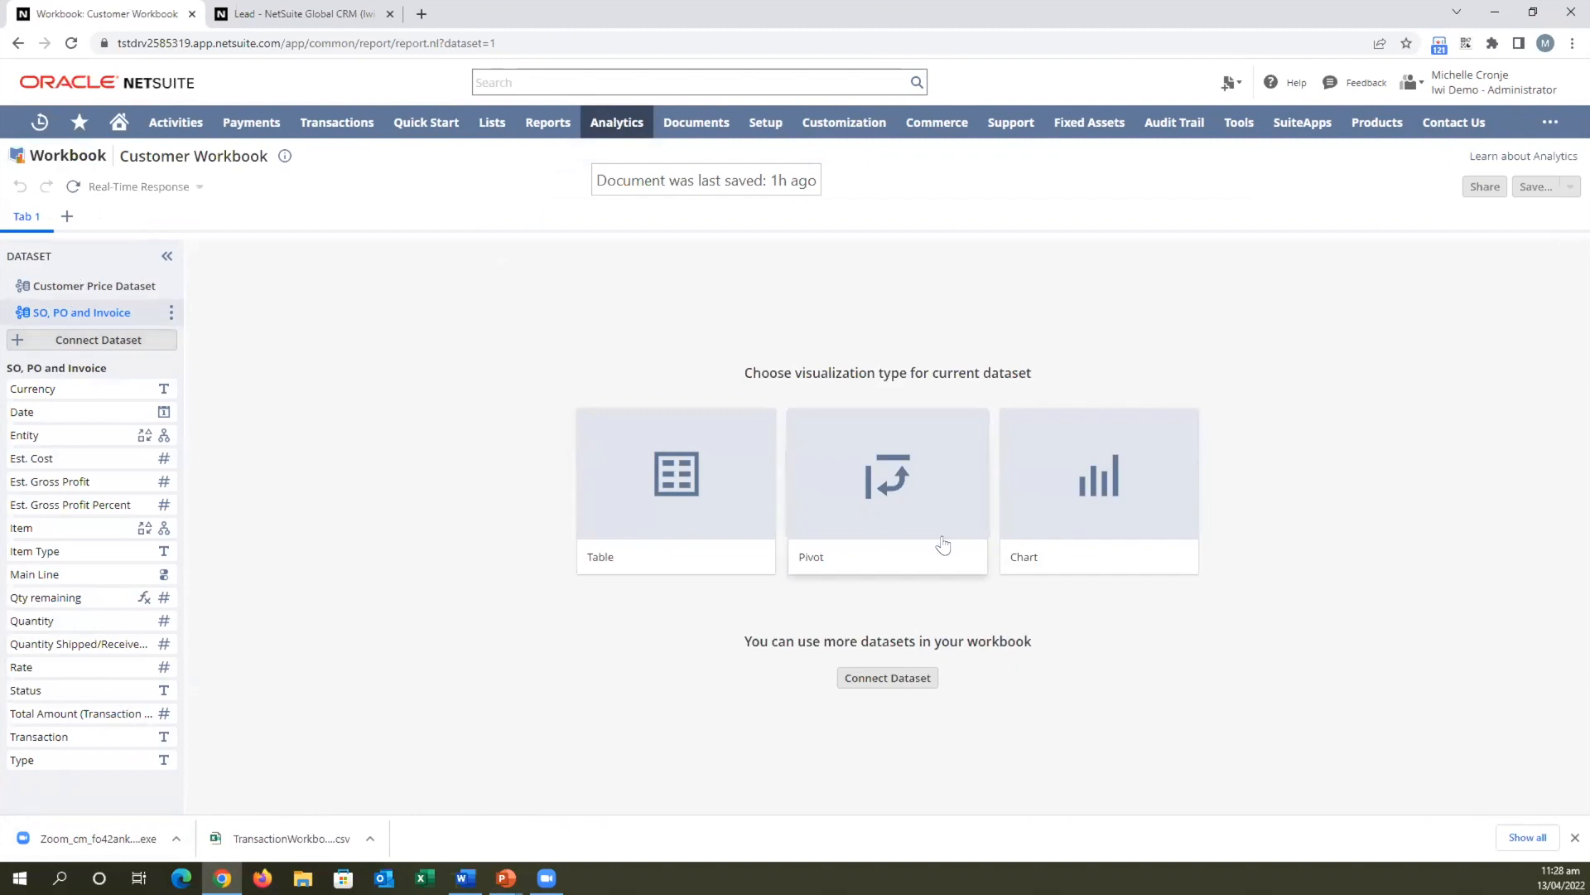
Create a pivot on the SO, PO and Invoice dataset, replacing a trial Currency column with Item rows showing child level only.
left_click(882, 539)
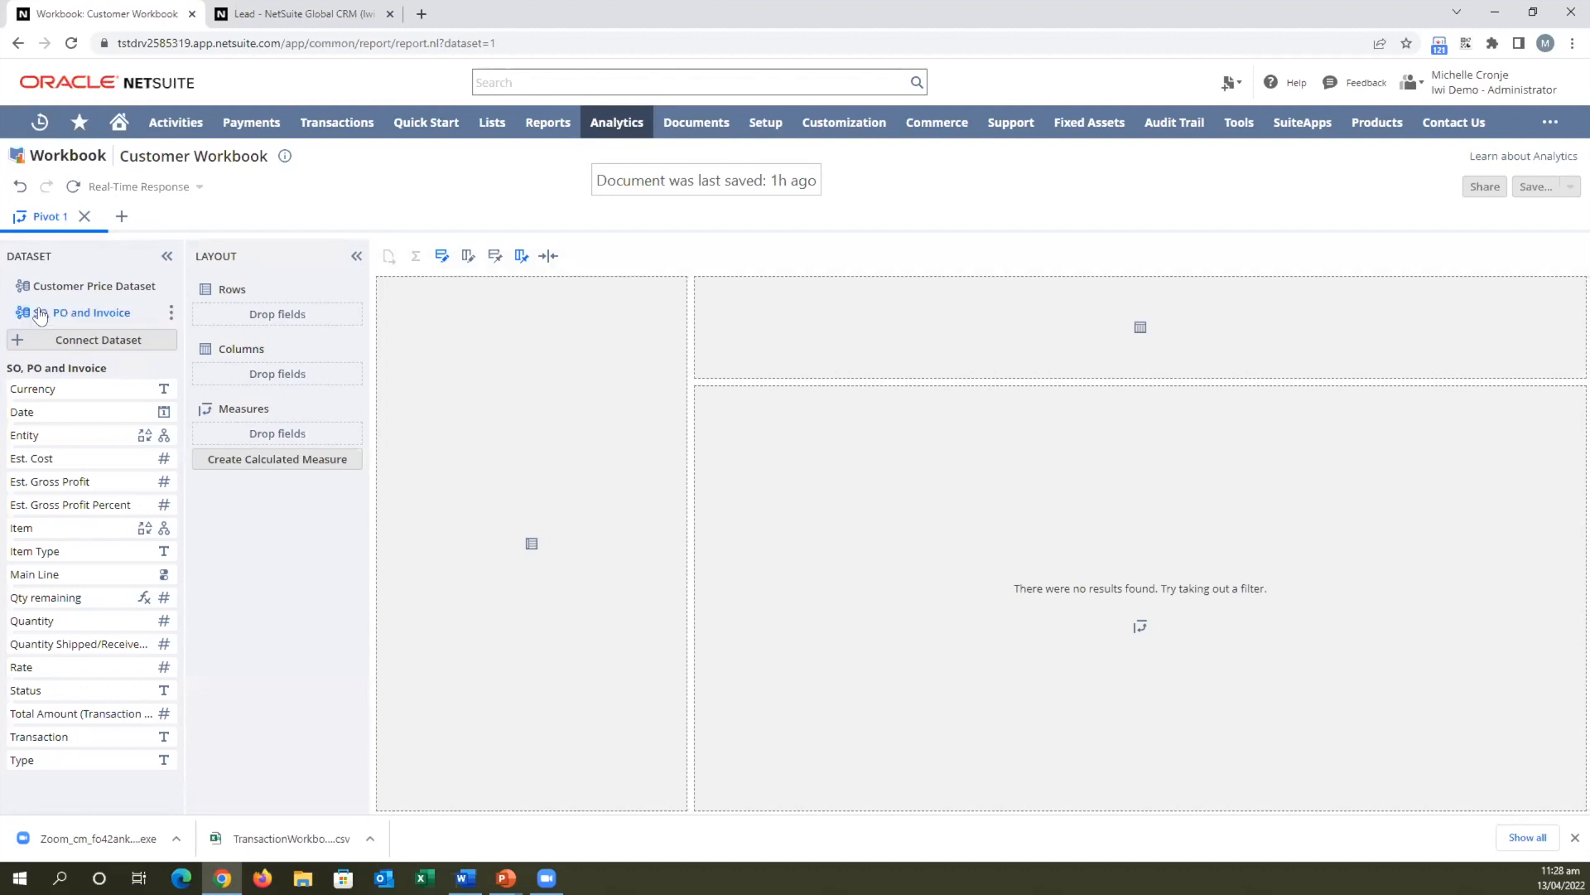
left_click_drag(31, 382, 240, 374)
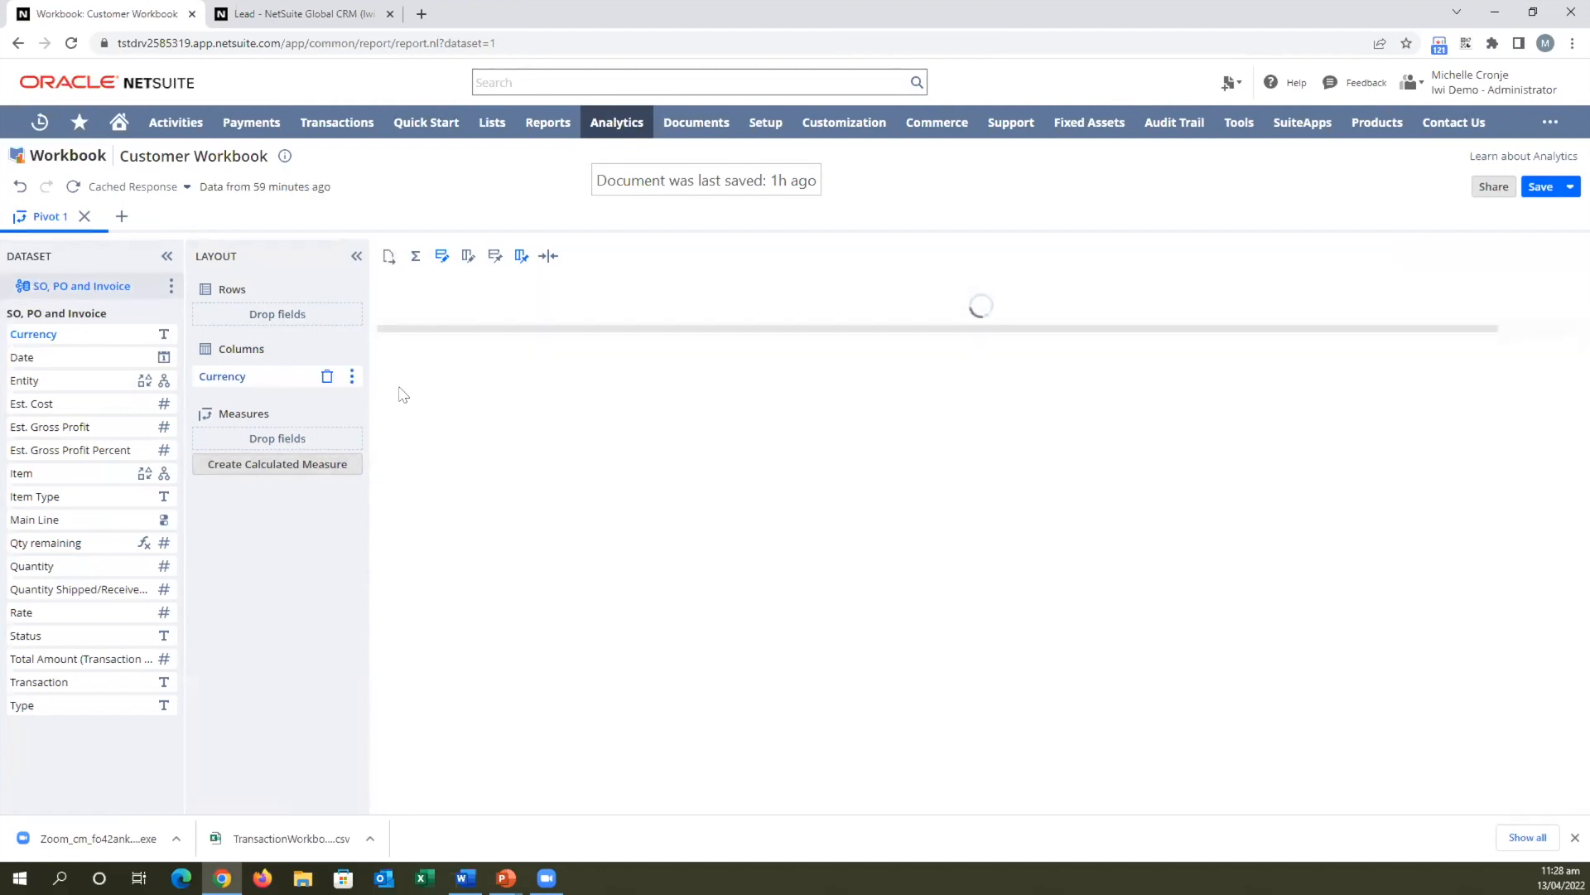
left_click(325, 374)
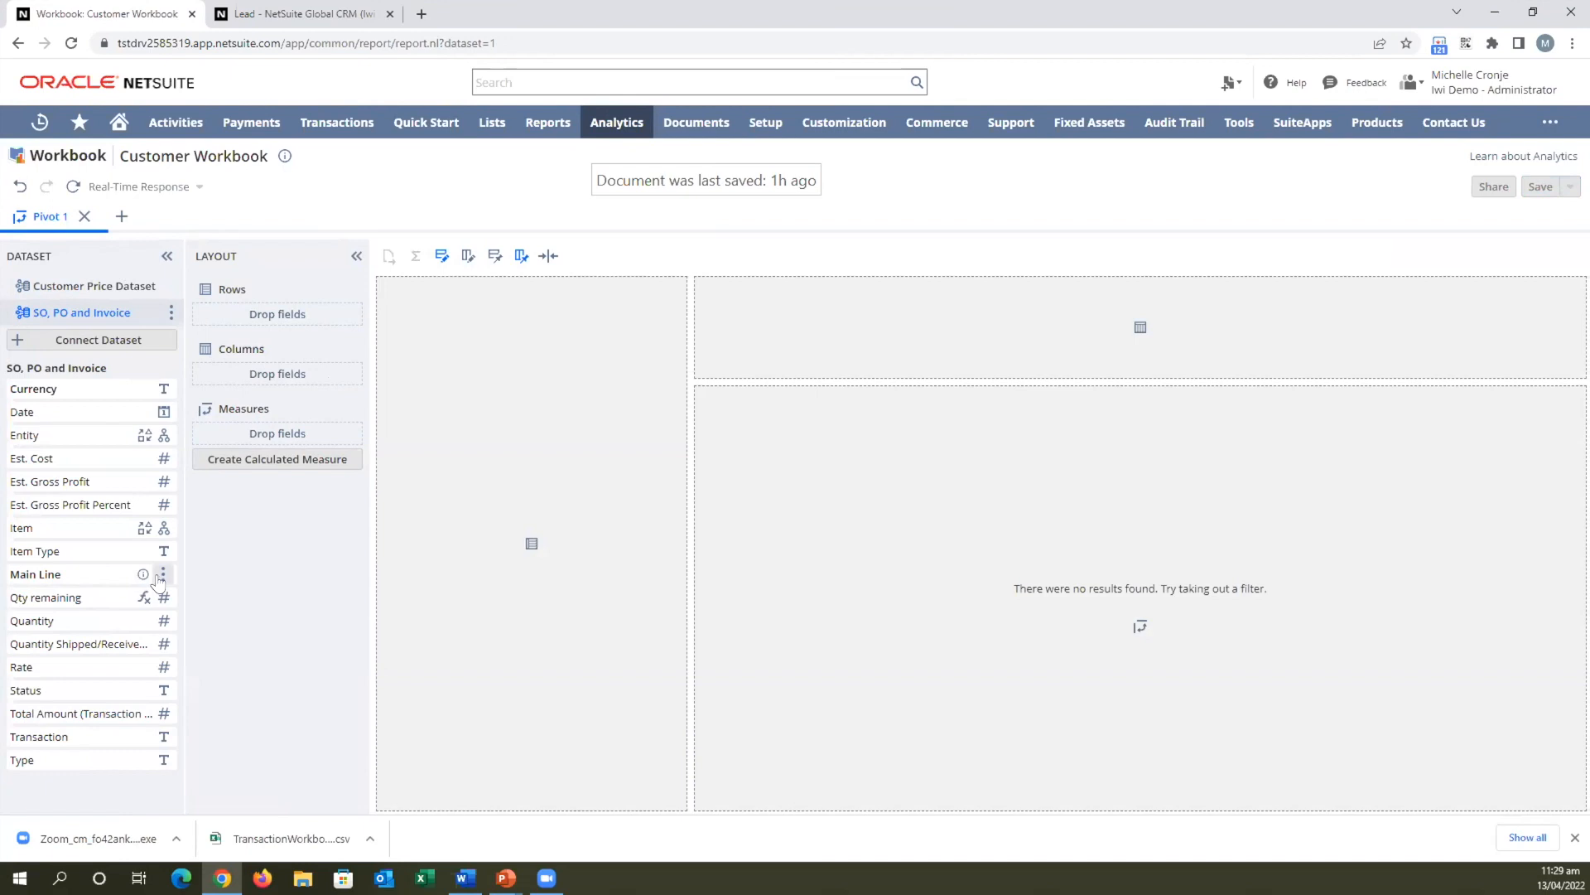
left_click_drag(49, 528, 261, 315)
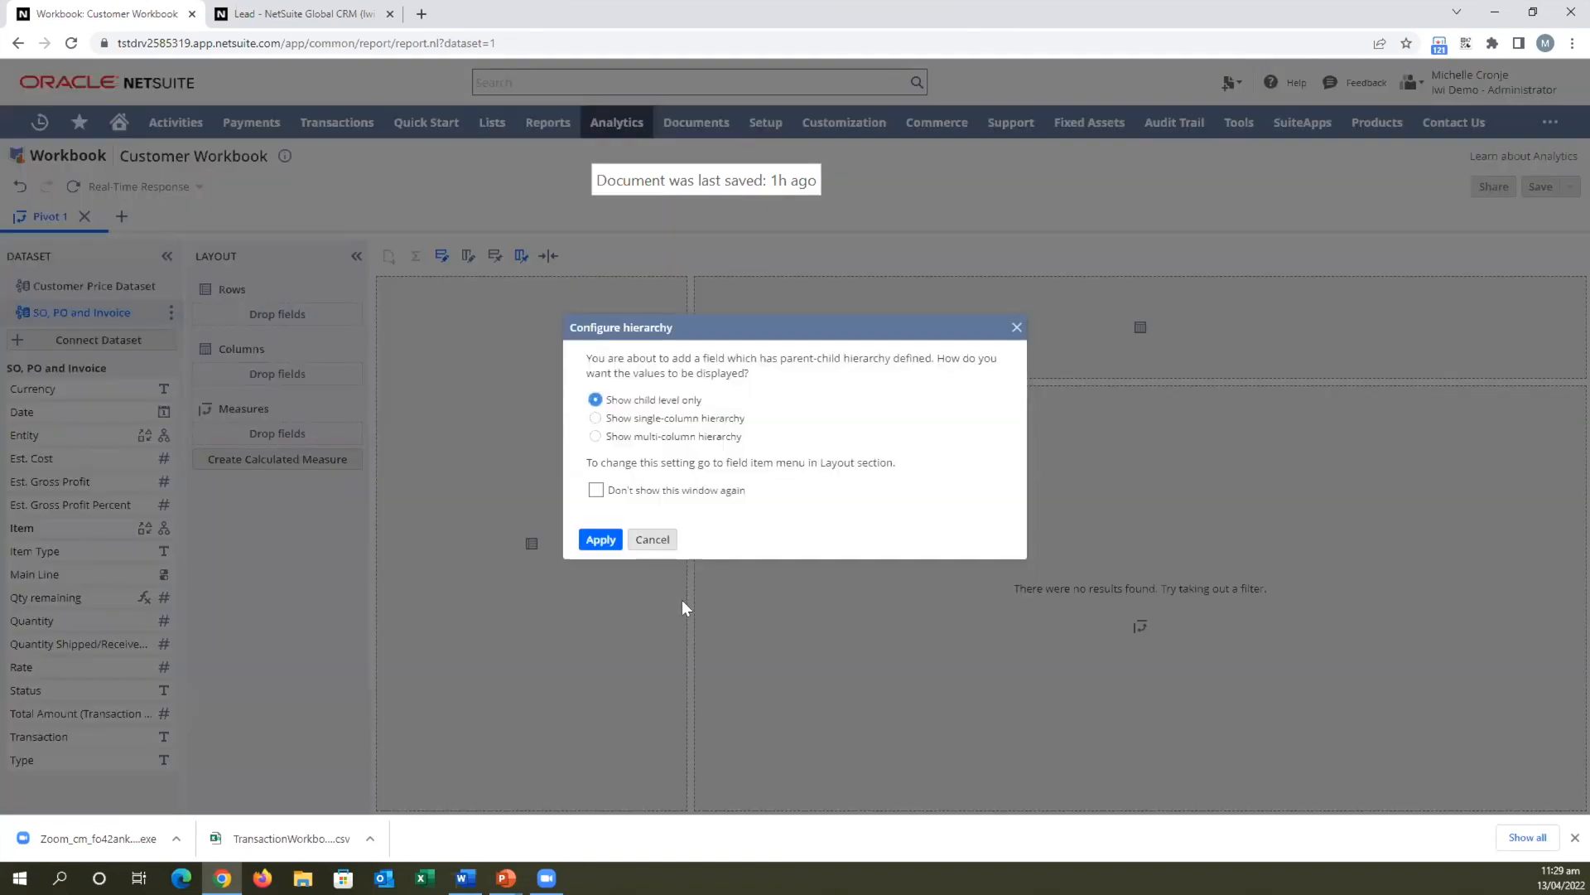
left_click(600, 540)
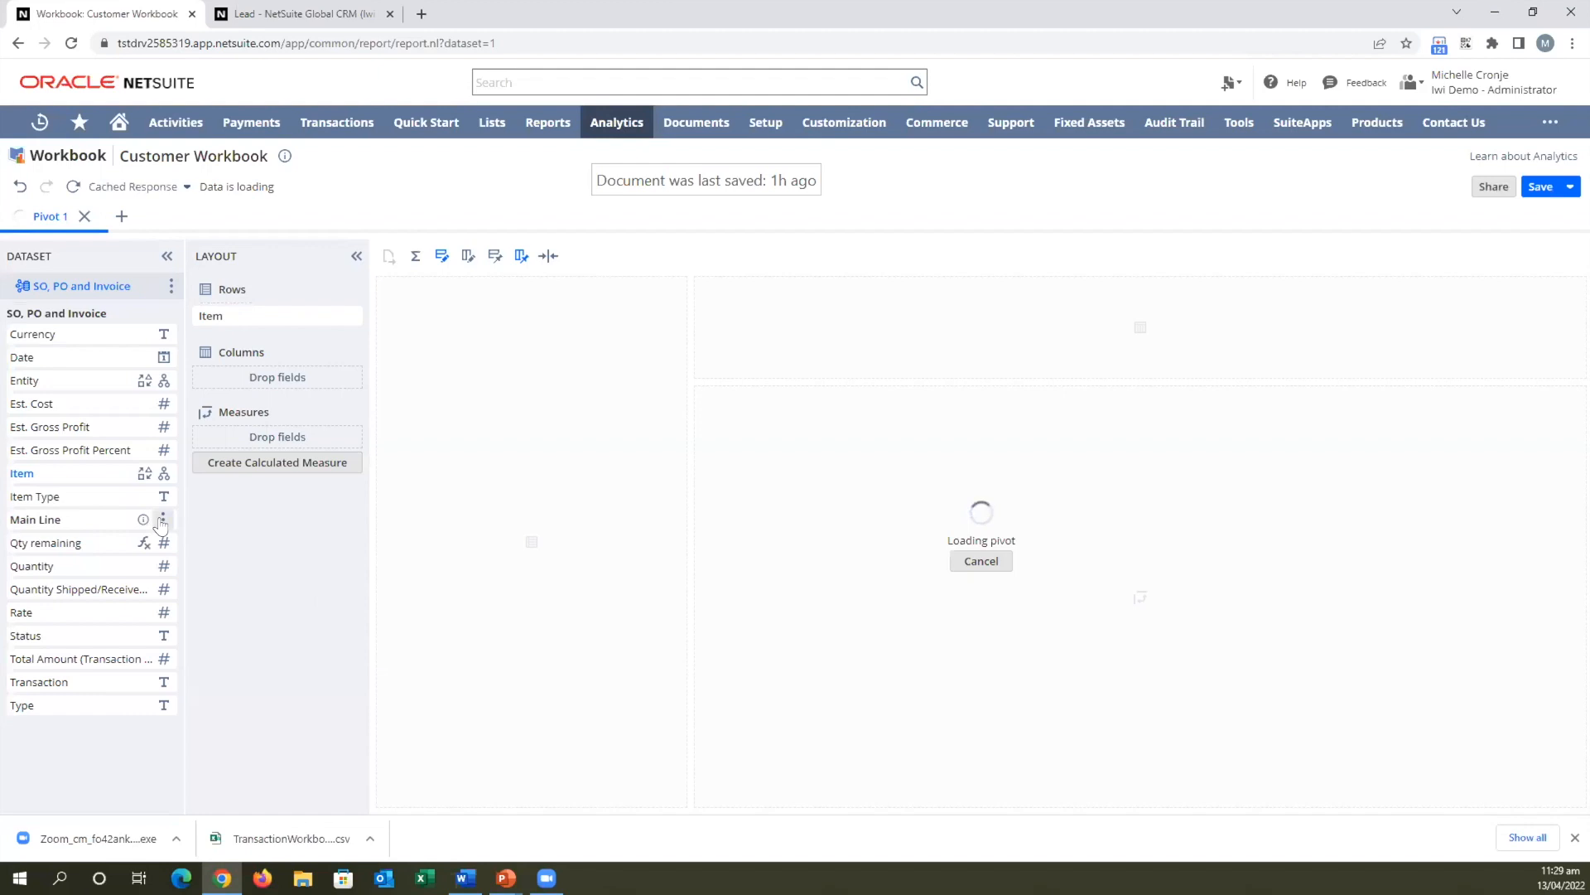
Filter the pivot's Main Line to false and no value, and delete the pivot tab.
left_click(163, 520)
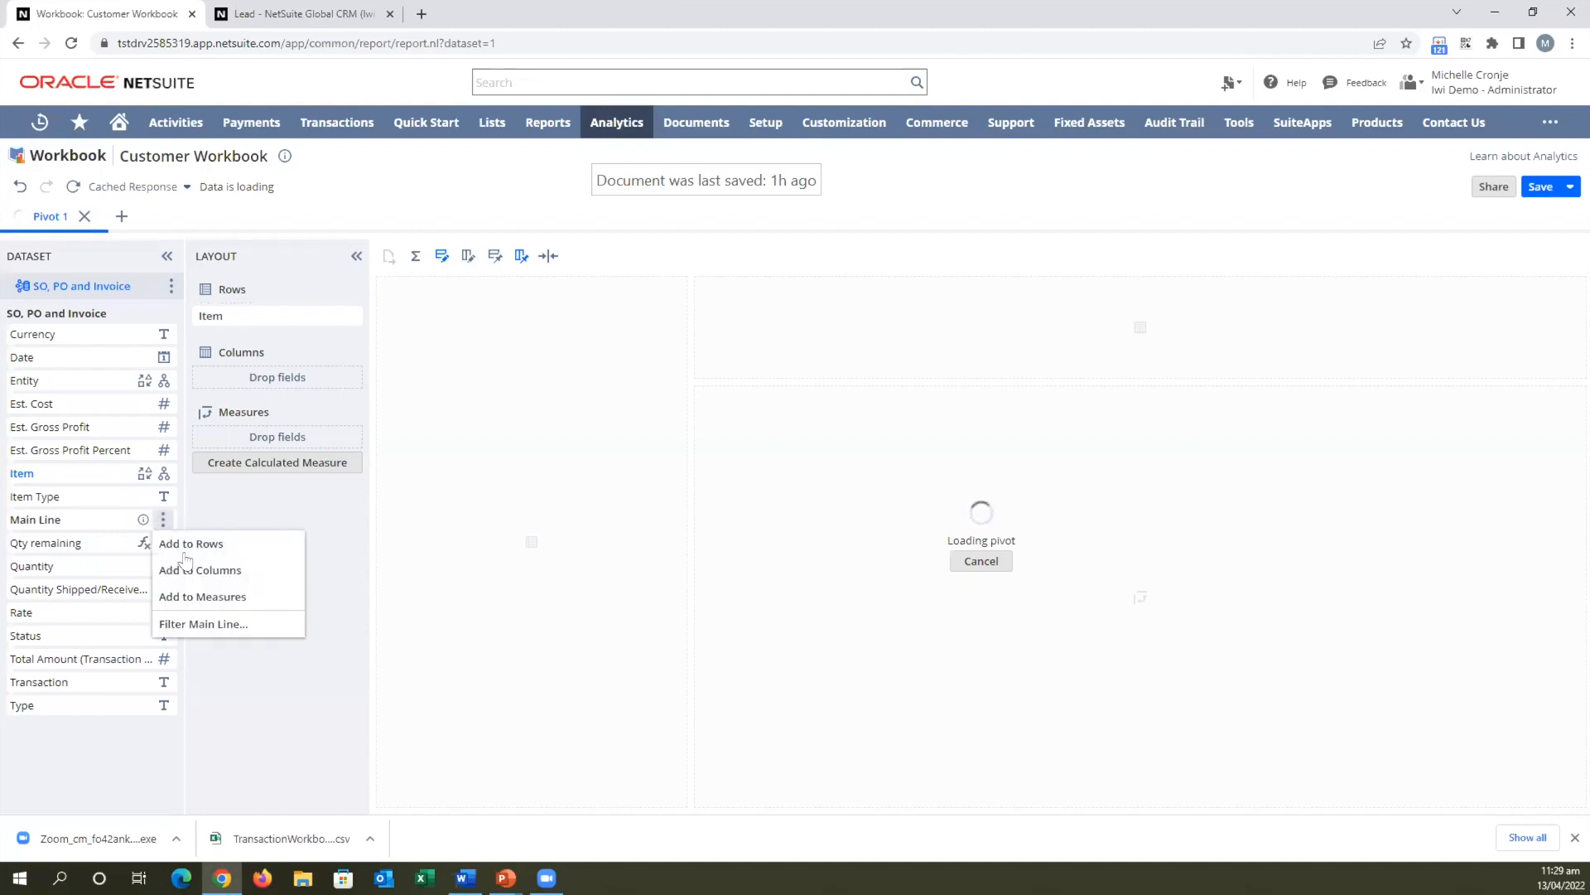
left_click(199, 623)
left_click(542, 365)
left_click(495, 541)
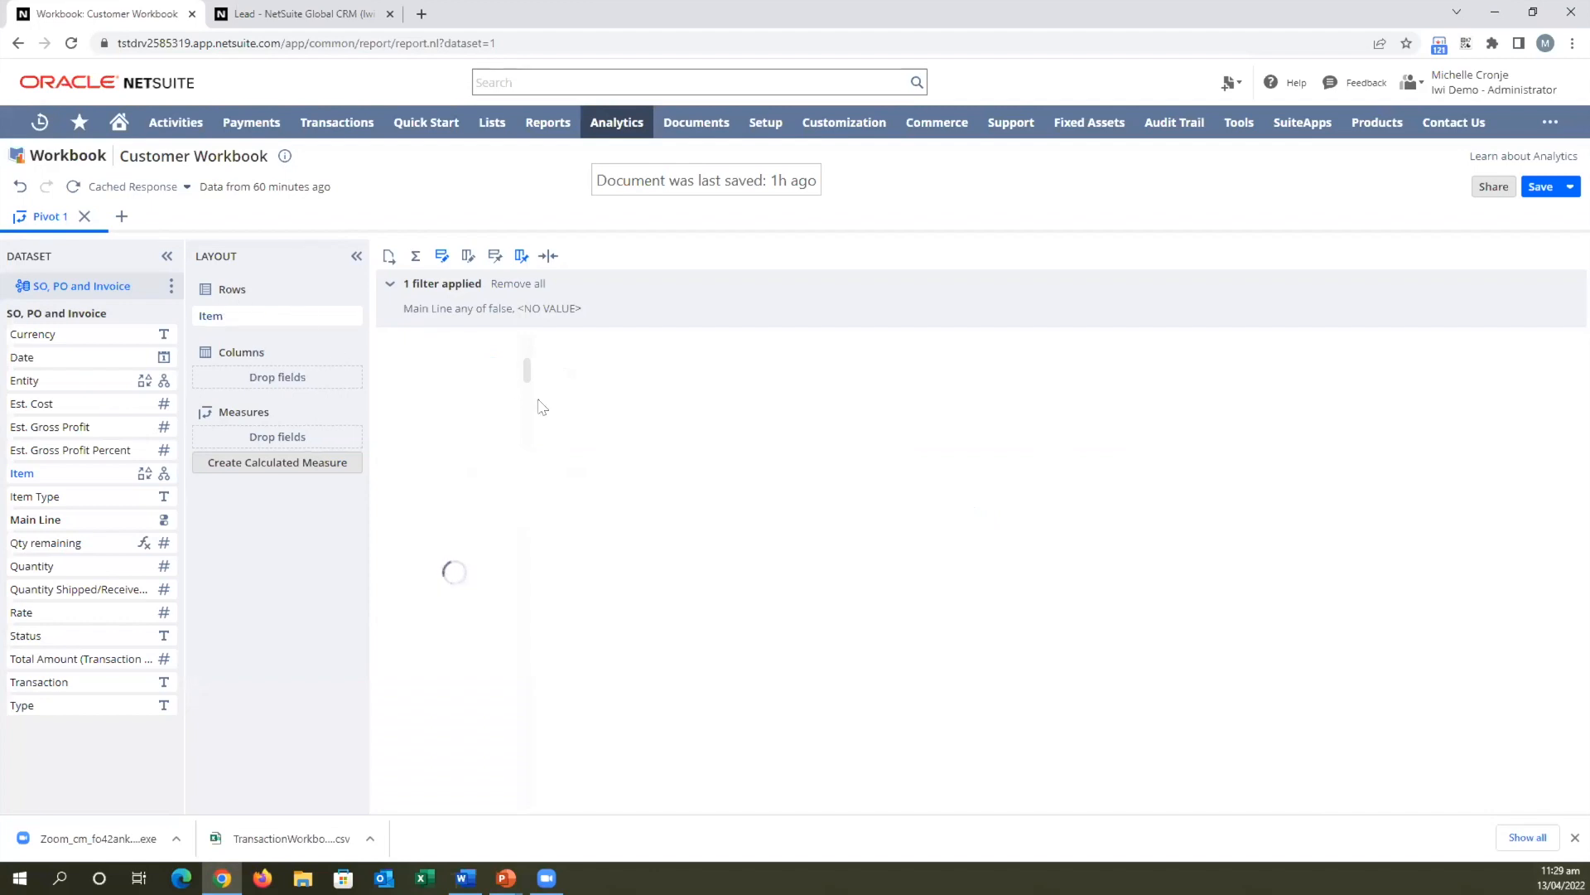
left_click(83, 217)
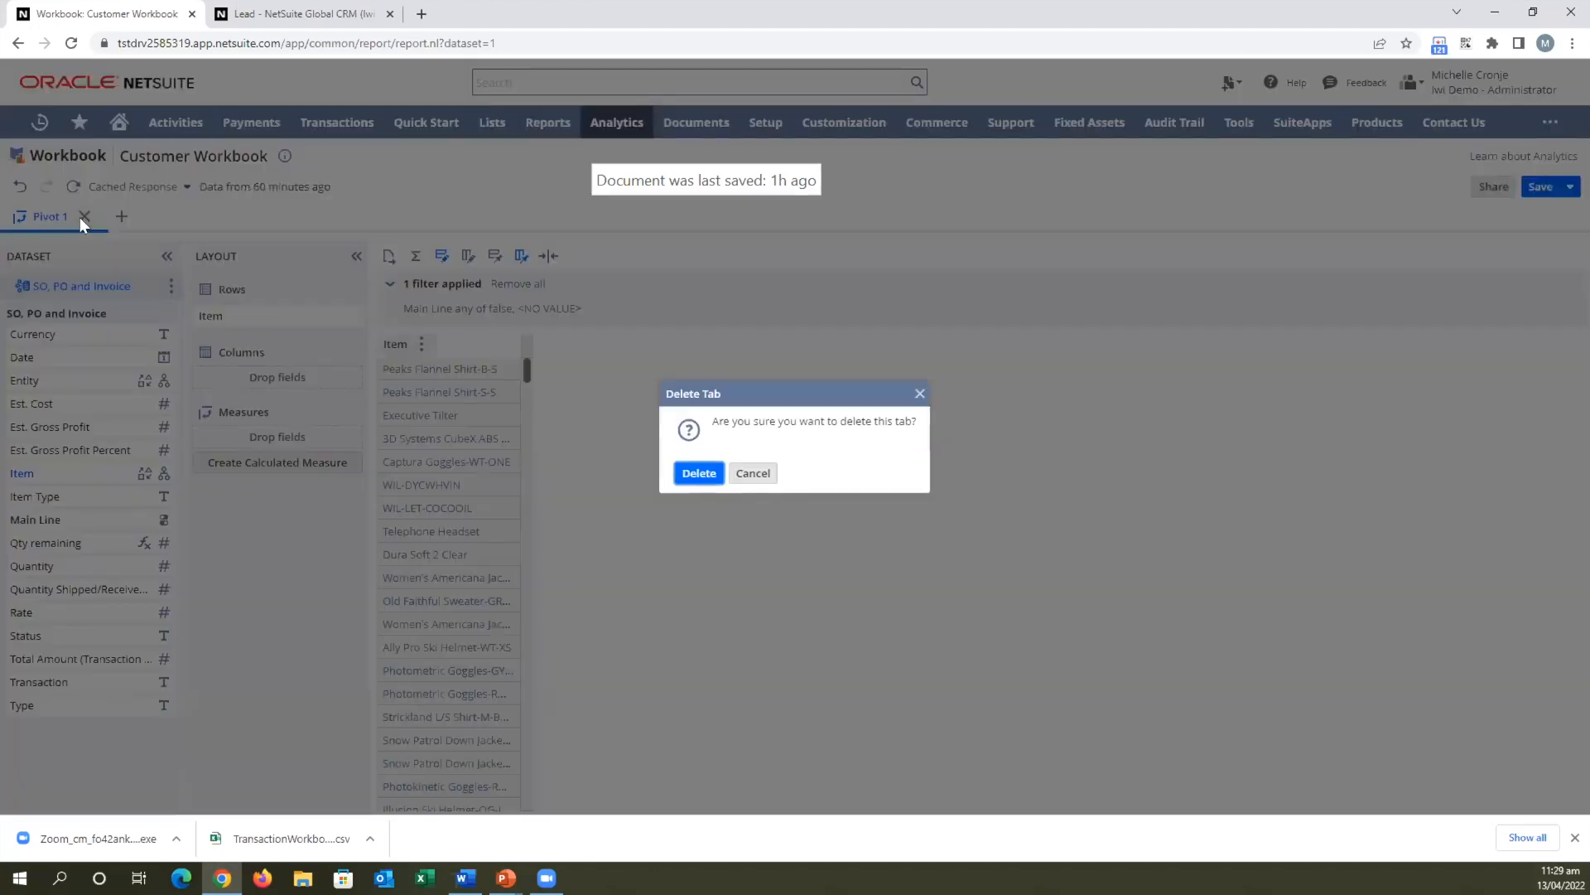
left_click(699, 473)
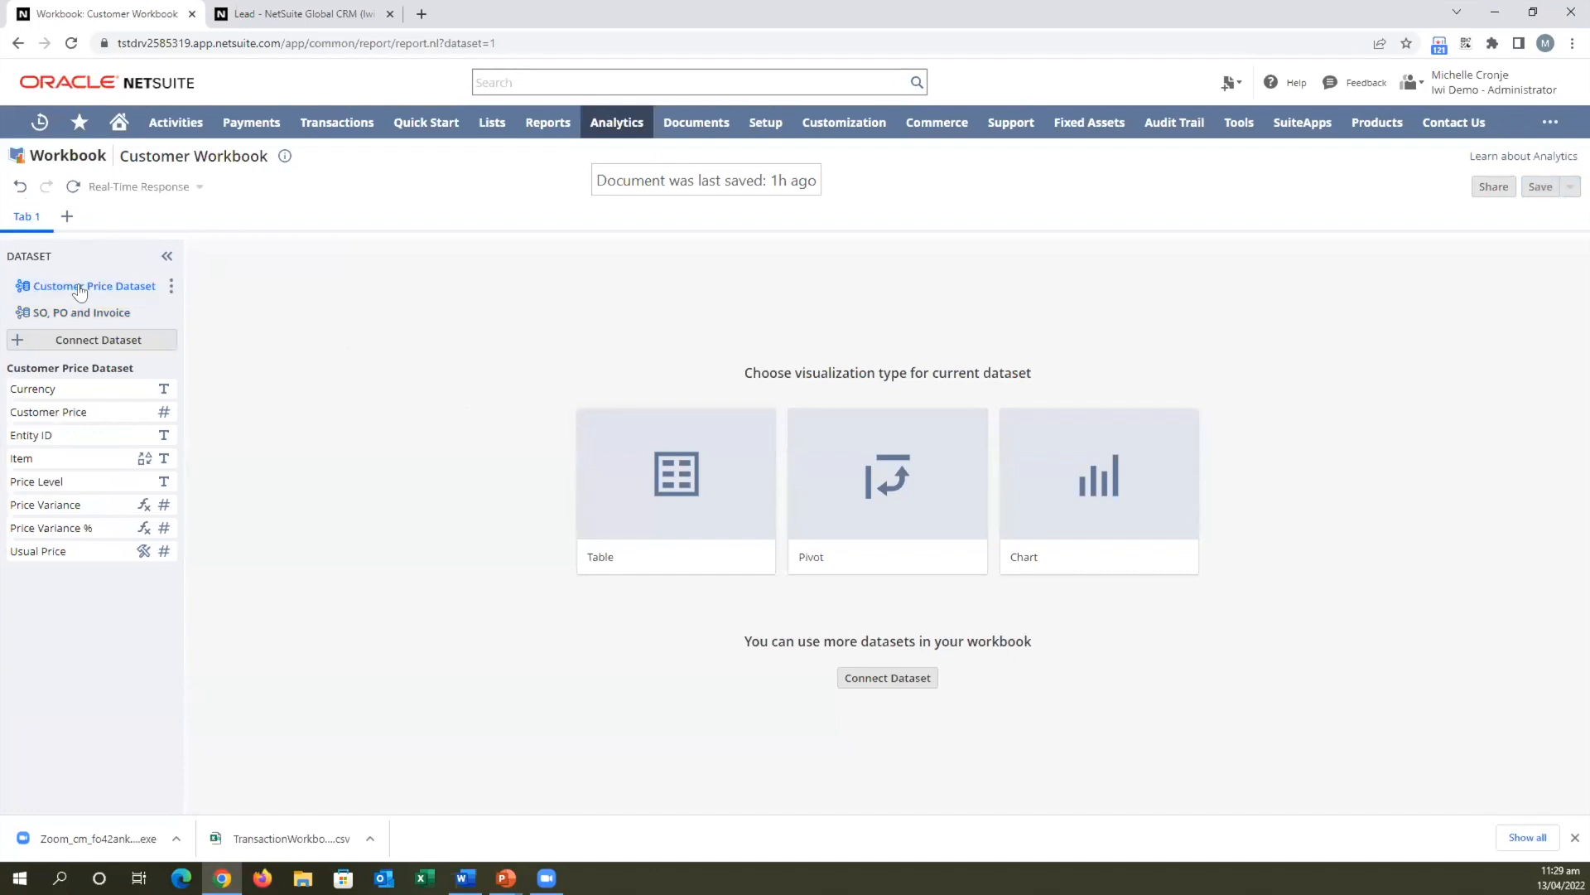
Create a pivot on Customer Price Dataset with Item as rows and Entity ID as columns.
left_click(878, 518)
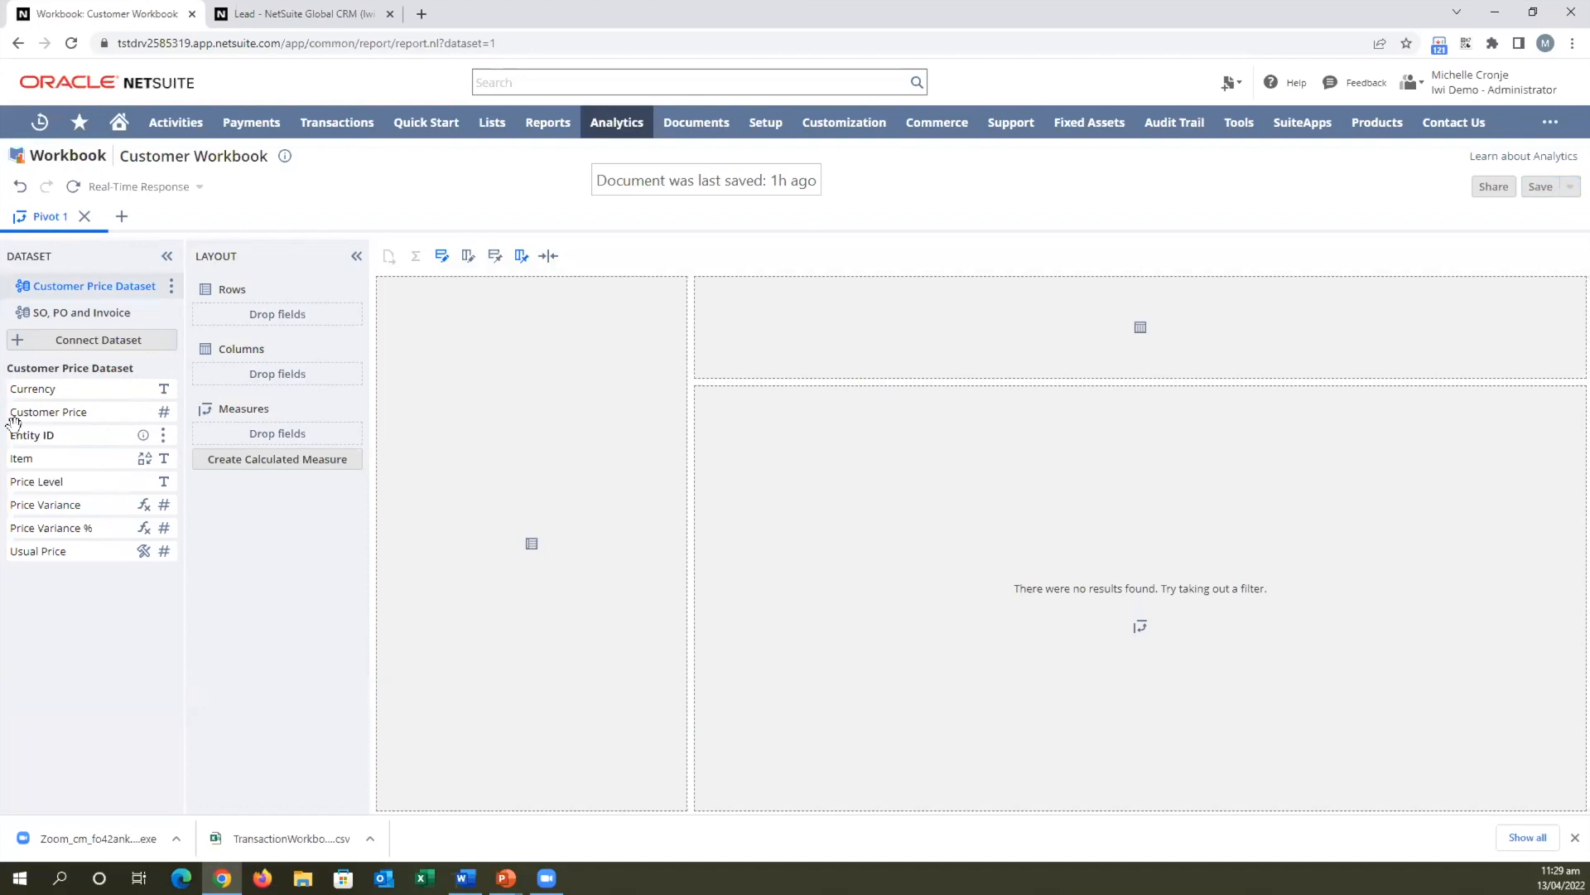
left_click_drag(50, 455, 214, 311)
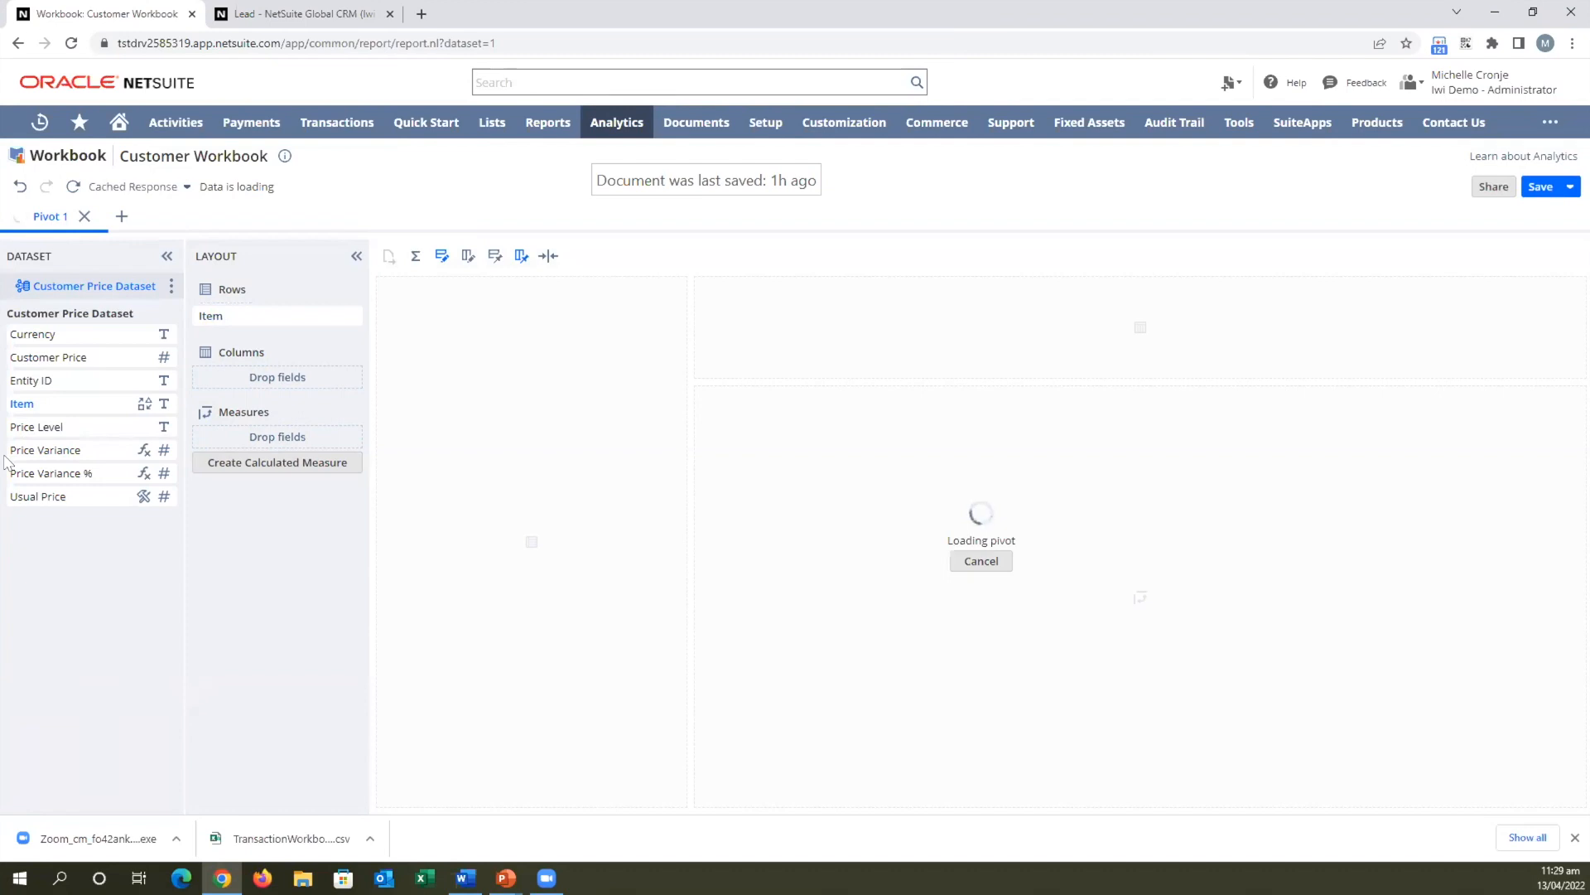
left_click_drag(33, 379, 234, 369)
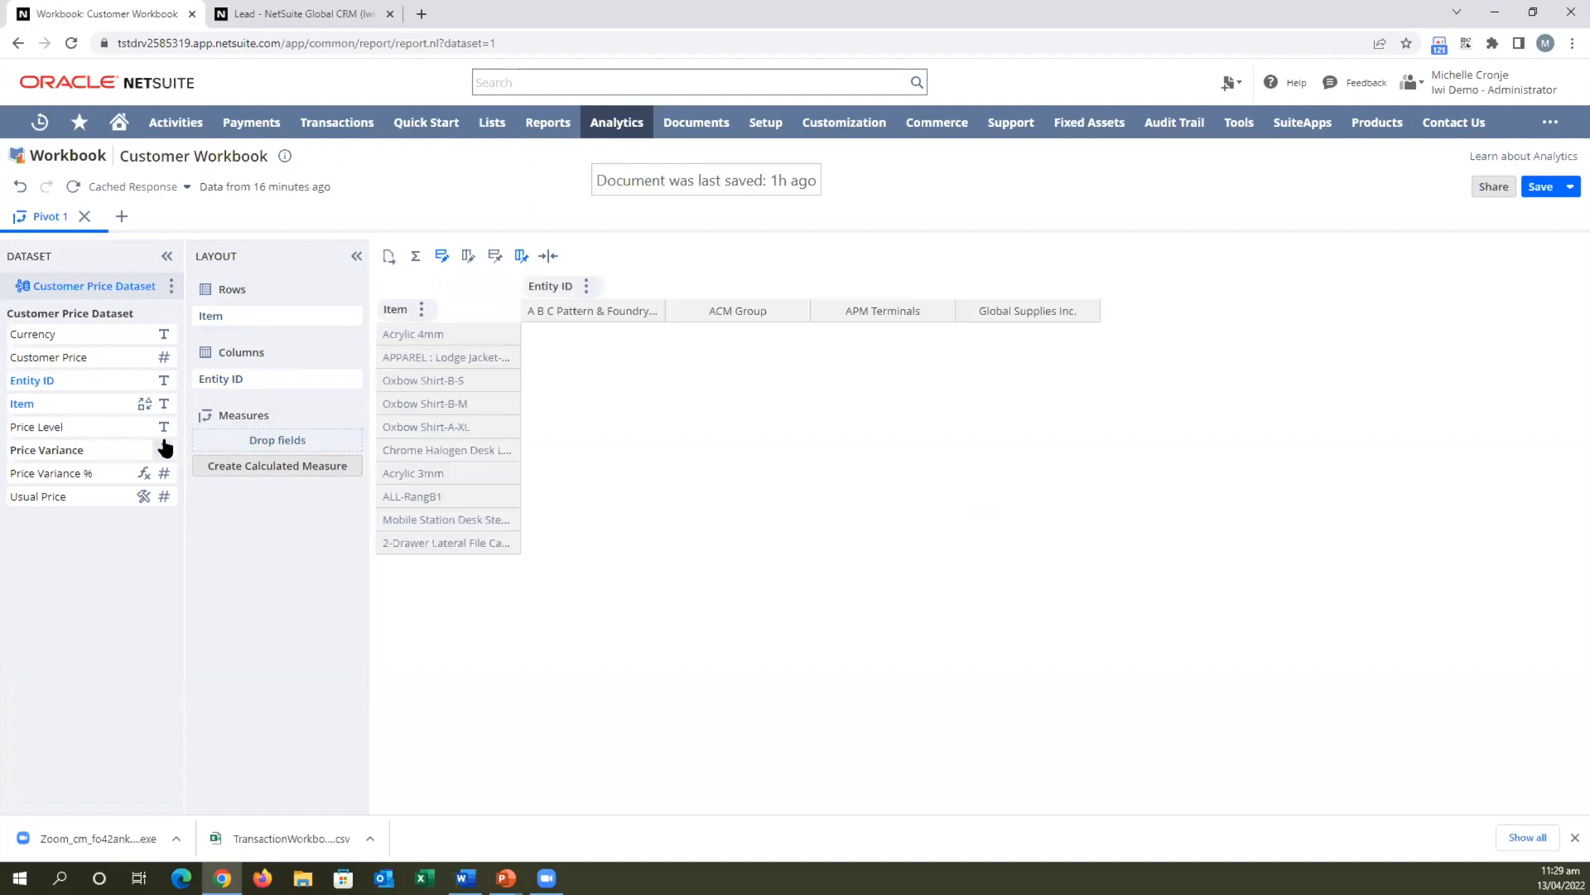
Add Usual Price, Customer Price, Price Variance and Price Variance % as pivot measures in that order, and look across the customer columns.
left_click_drag(41, 497, 232, 441)
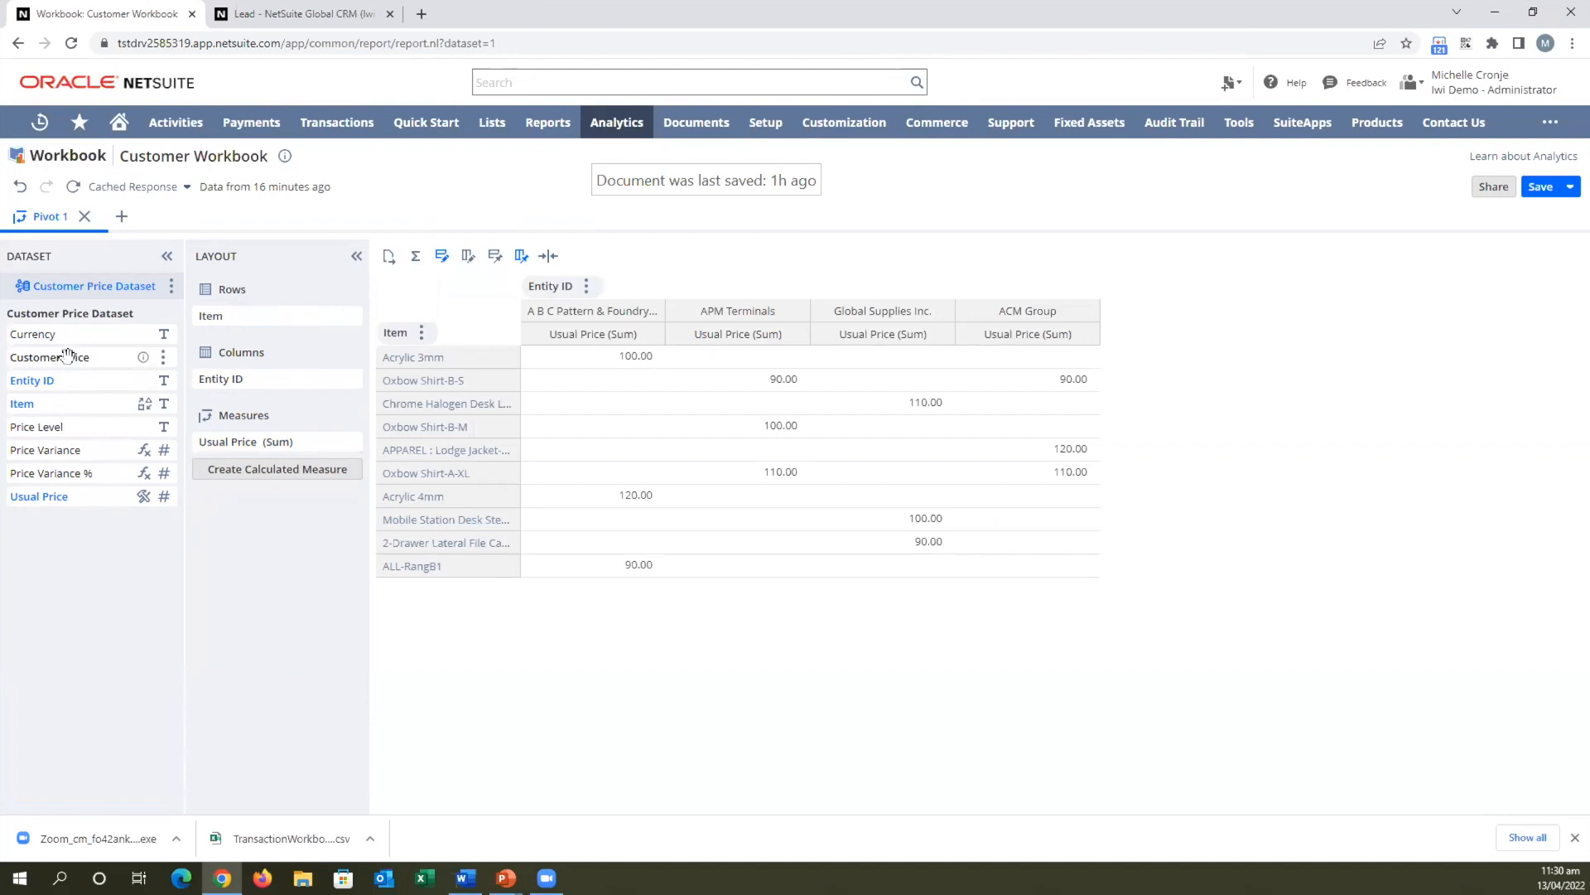
left_click_drag(68, 359, 203, 451)
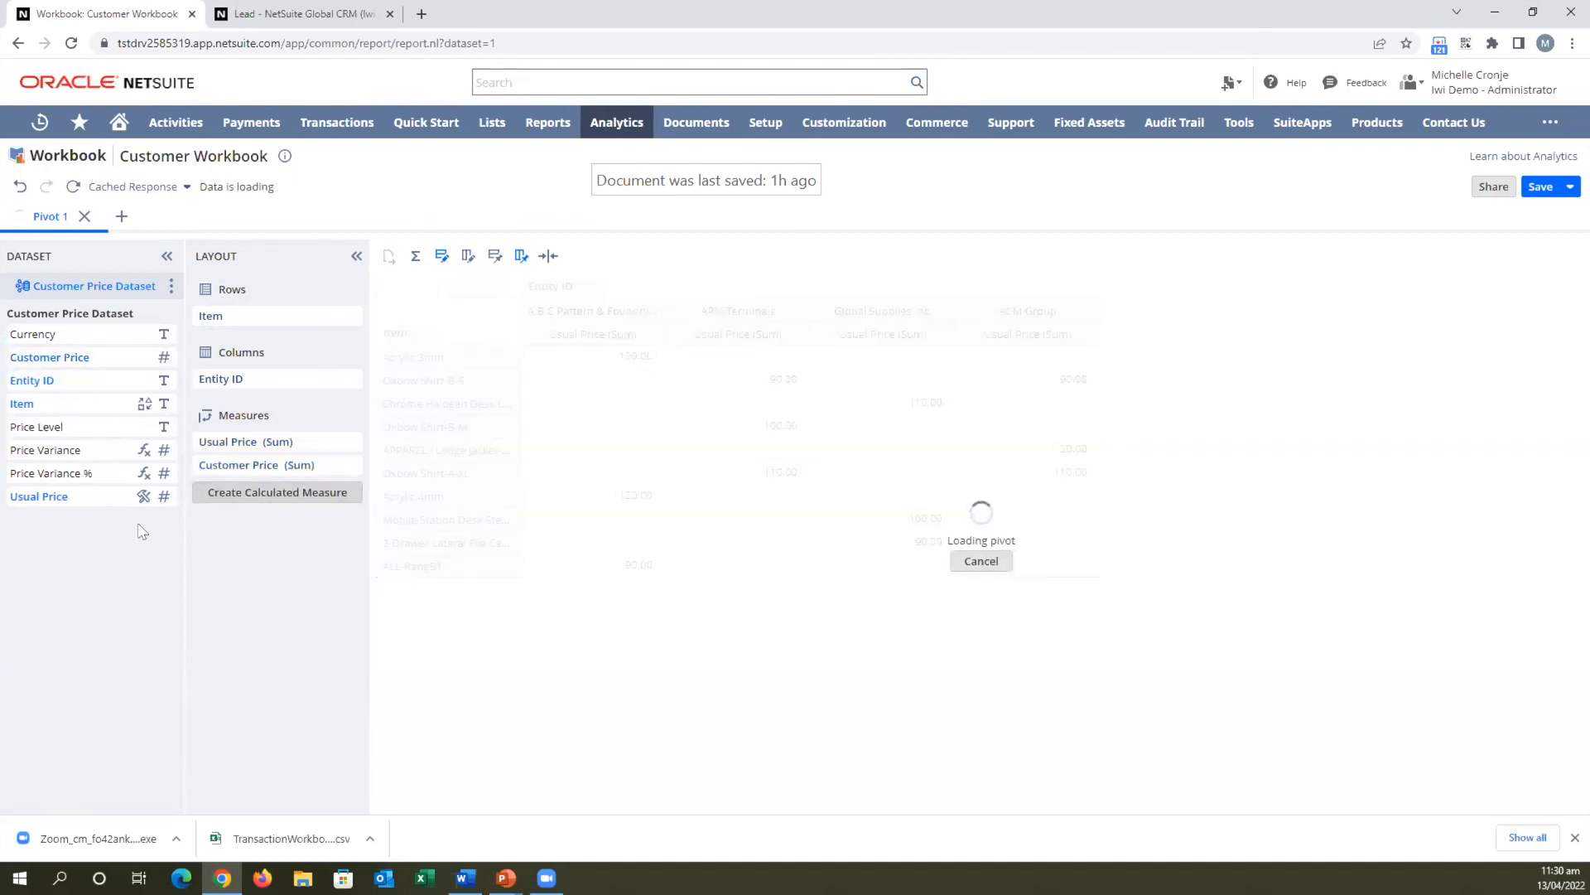
left_click_drag(47, 450, 200, 472)
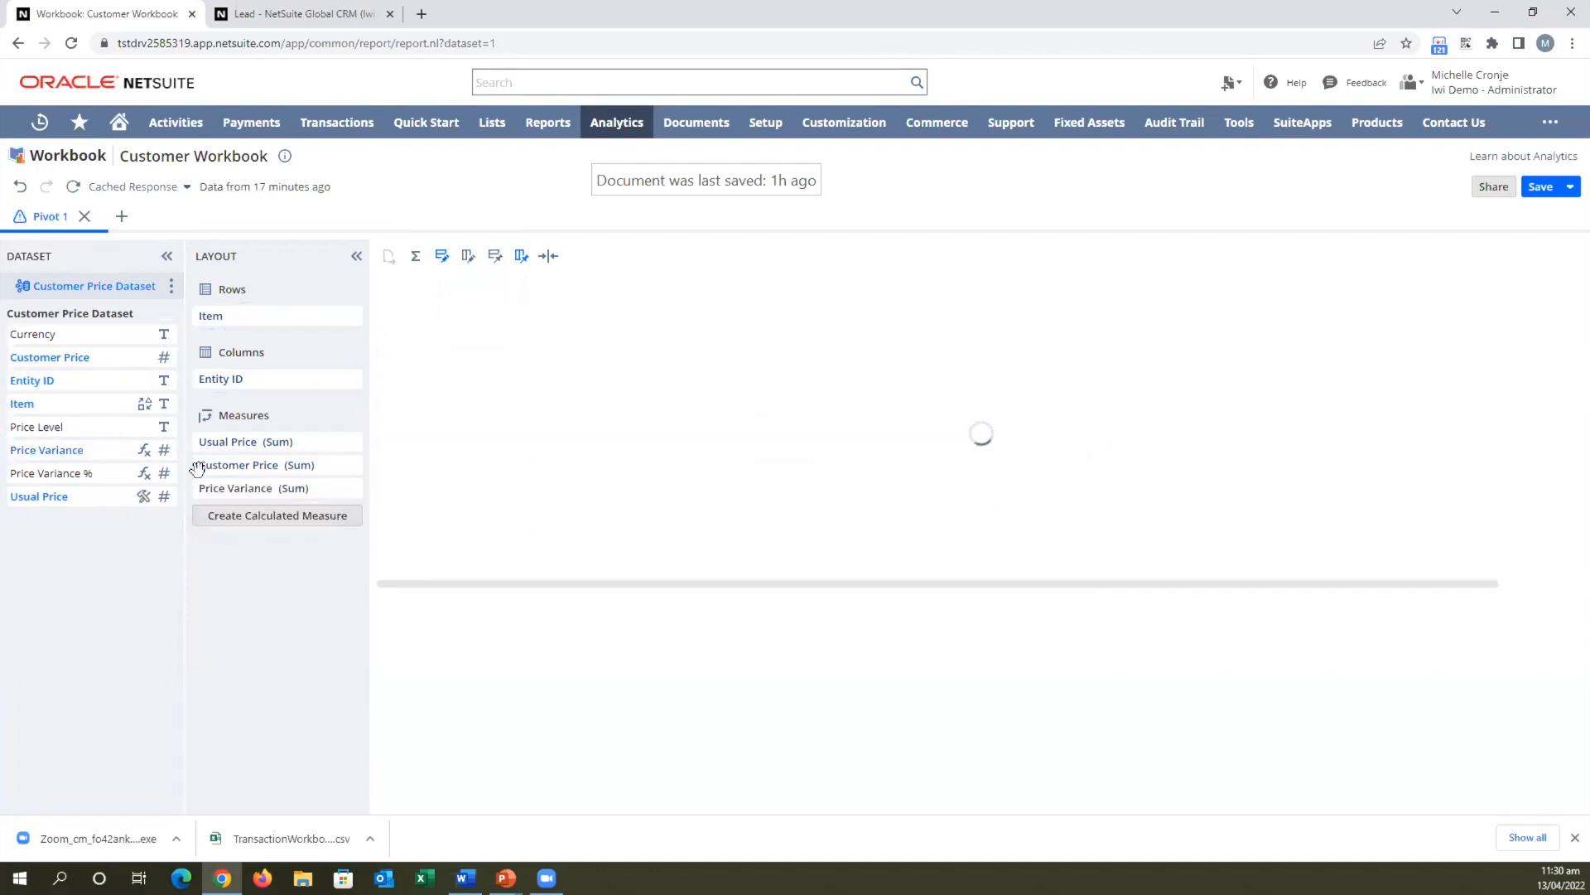
left_click_drag(50, 473, 222, 490)
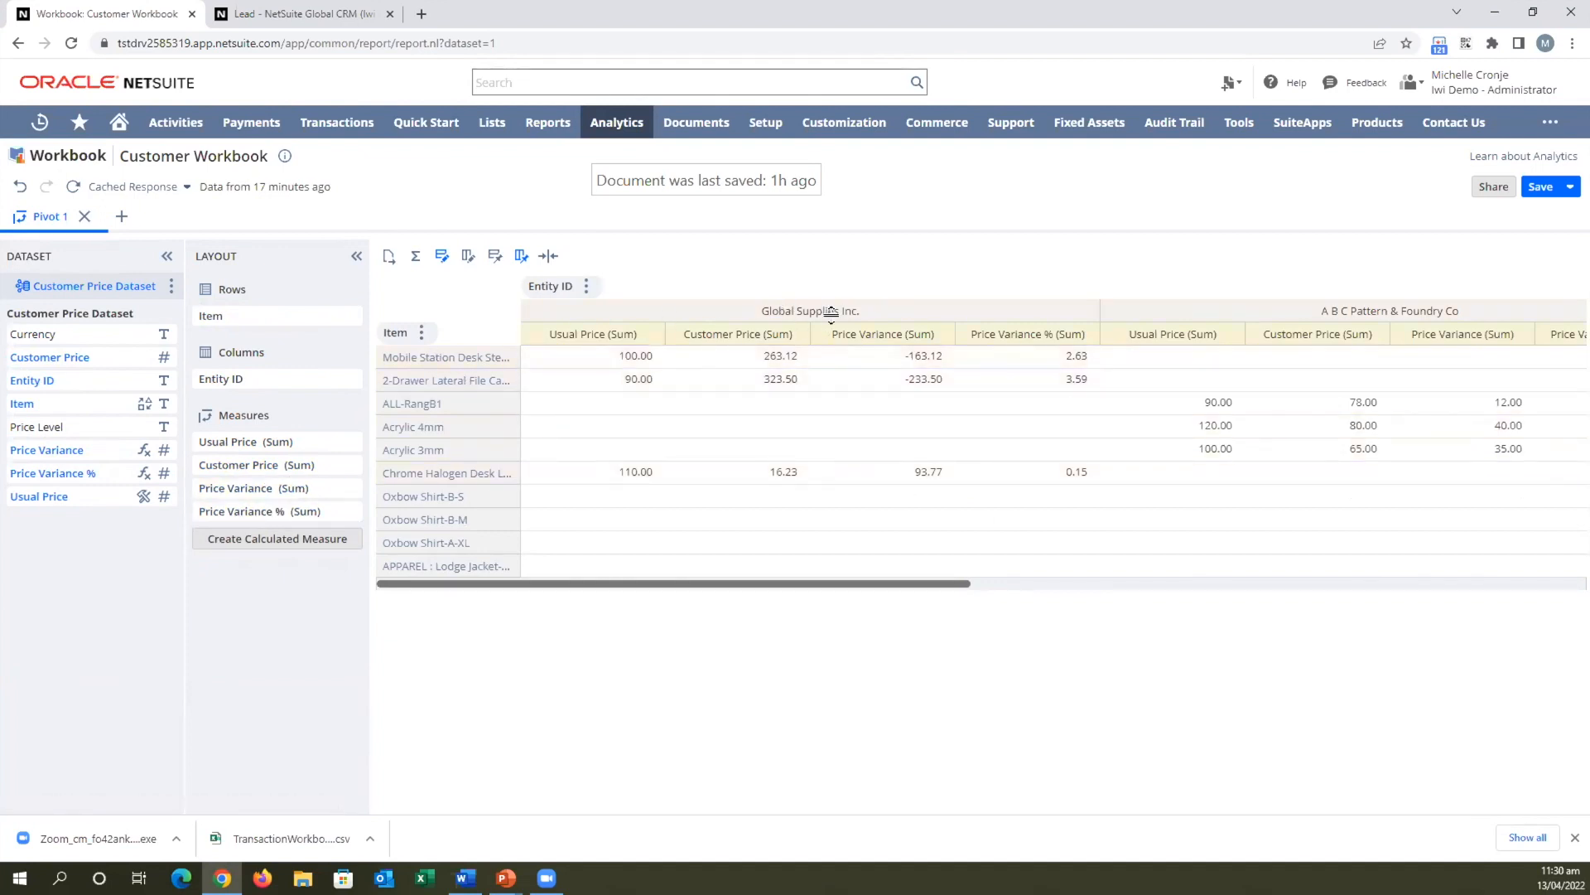
left_click_drag(837, 584, 472, 628)
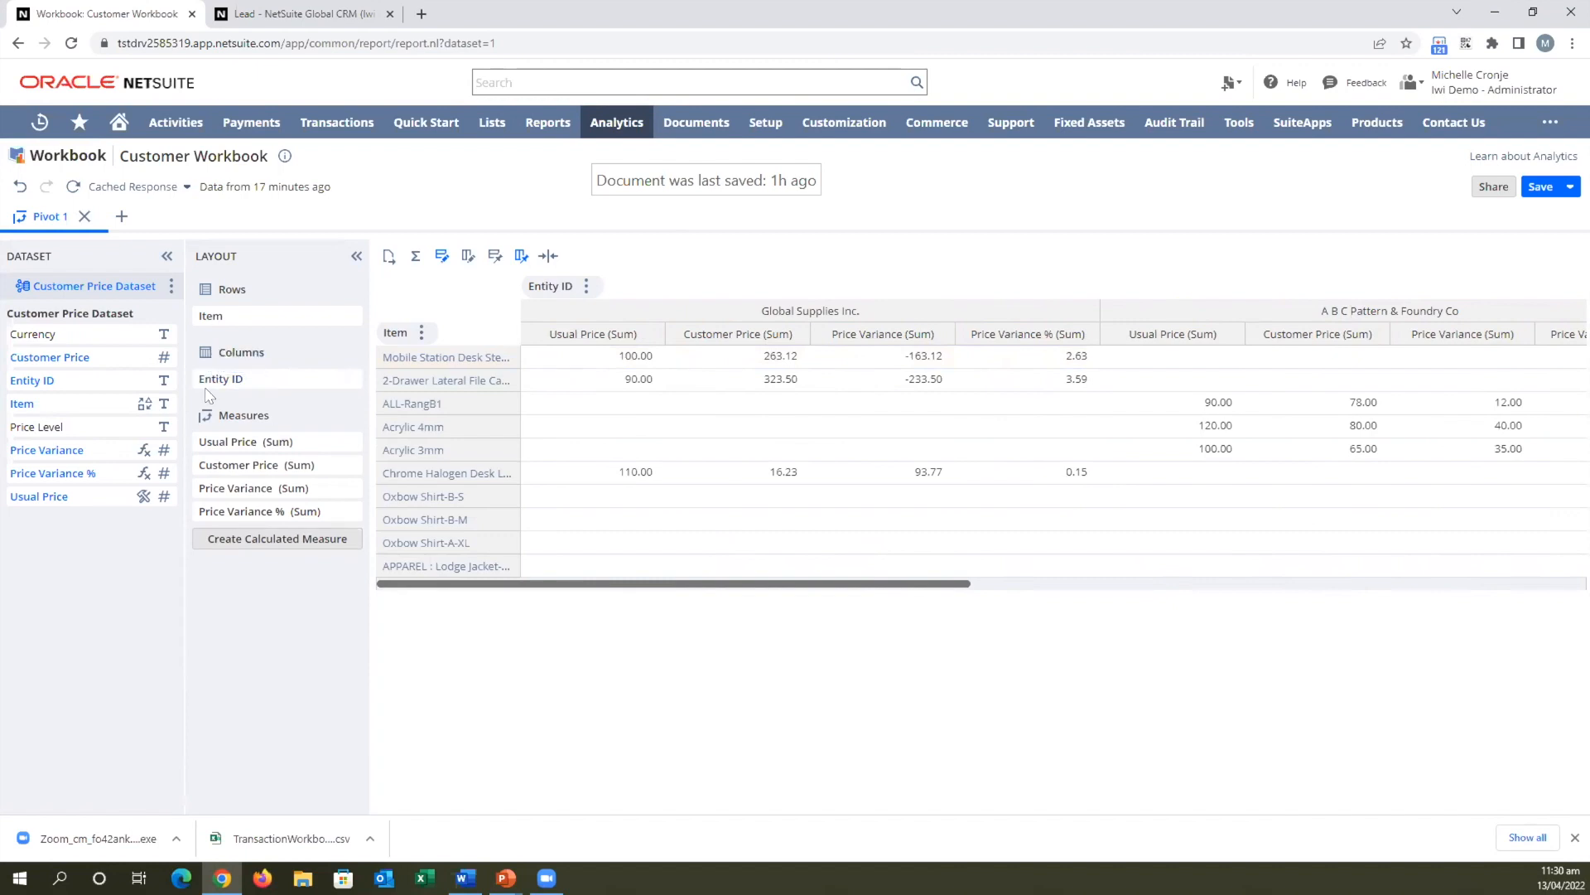
Rename the pivot's Entity ID column field as Customer and look across the pivot.
mouse_move(346, 385)
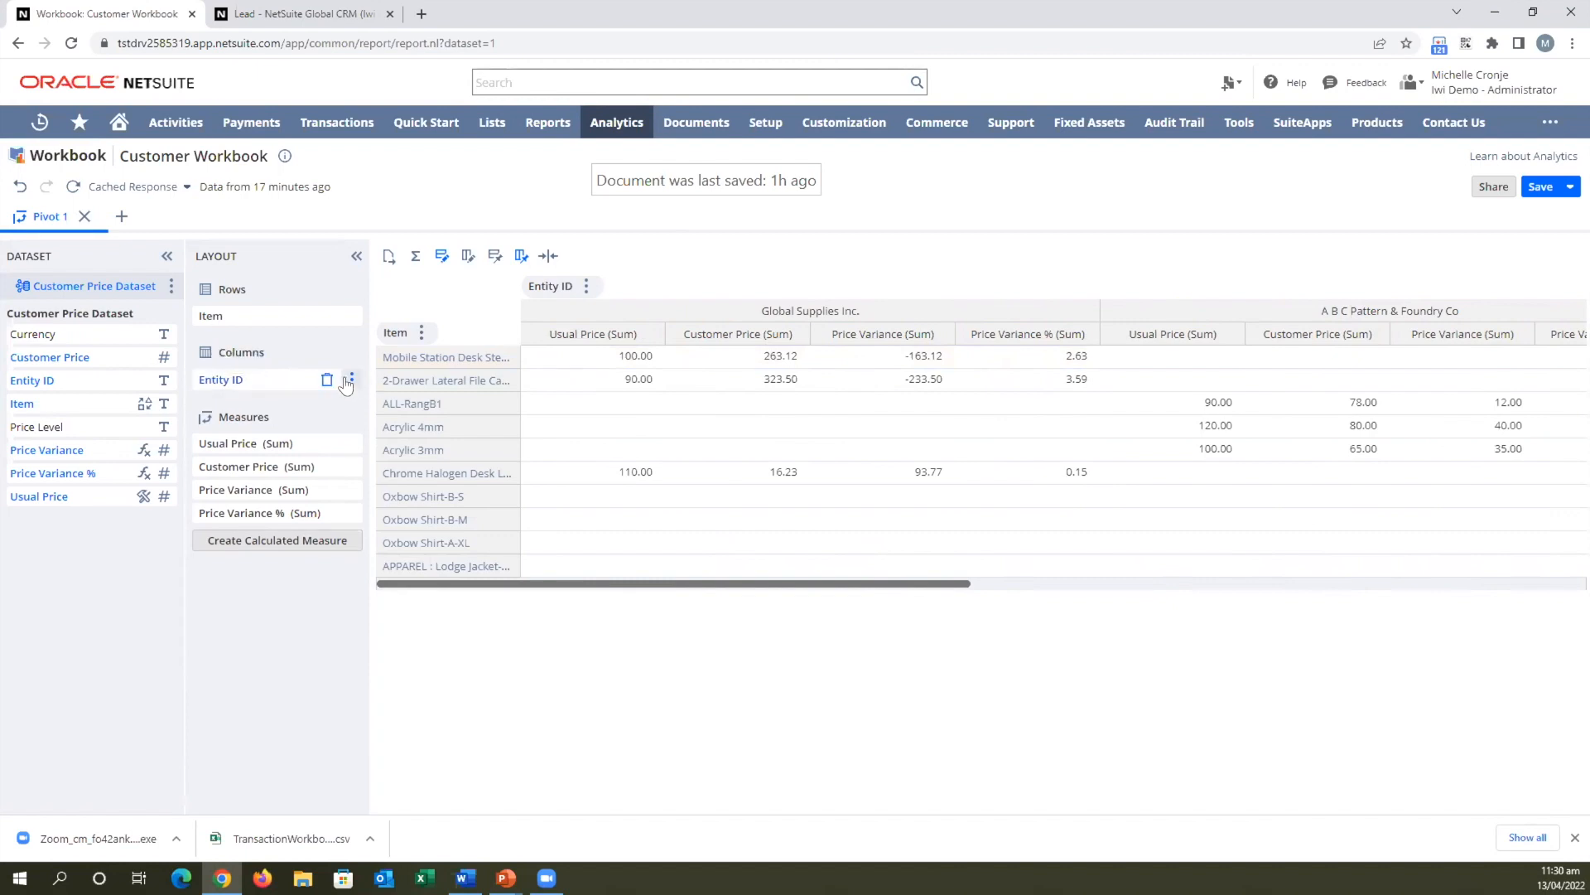
left_click(350, 379)
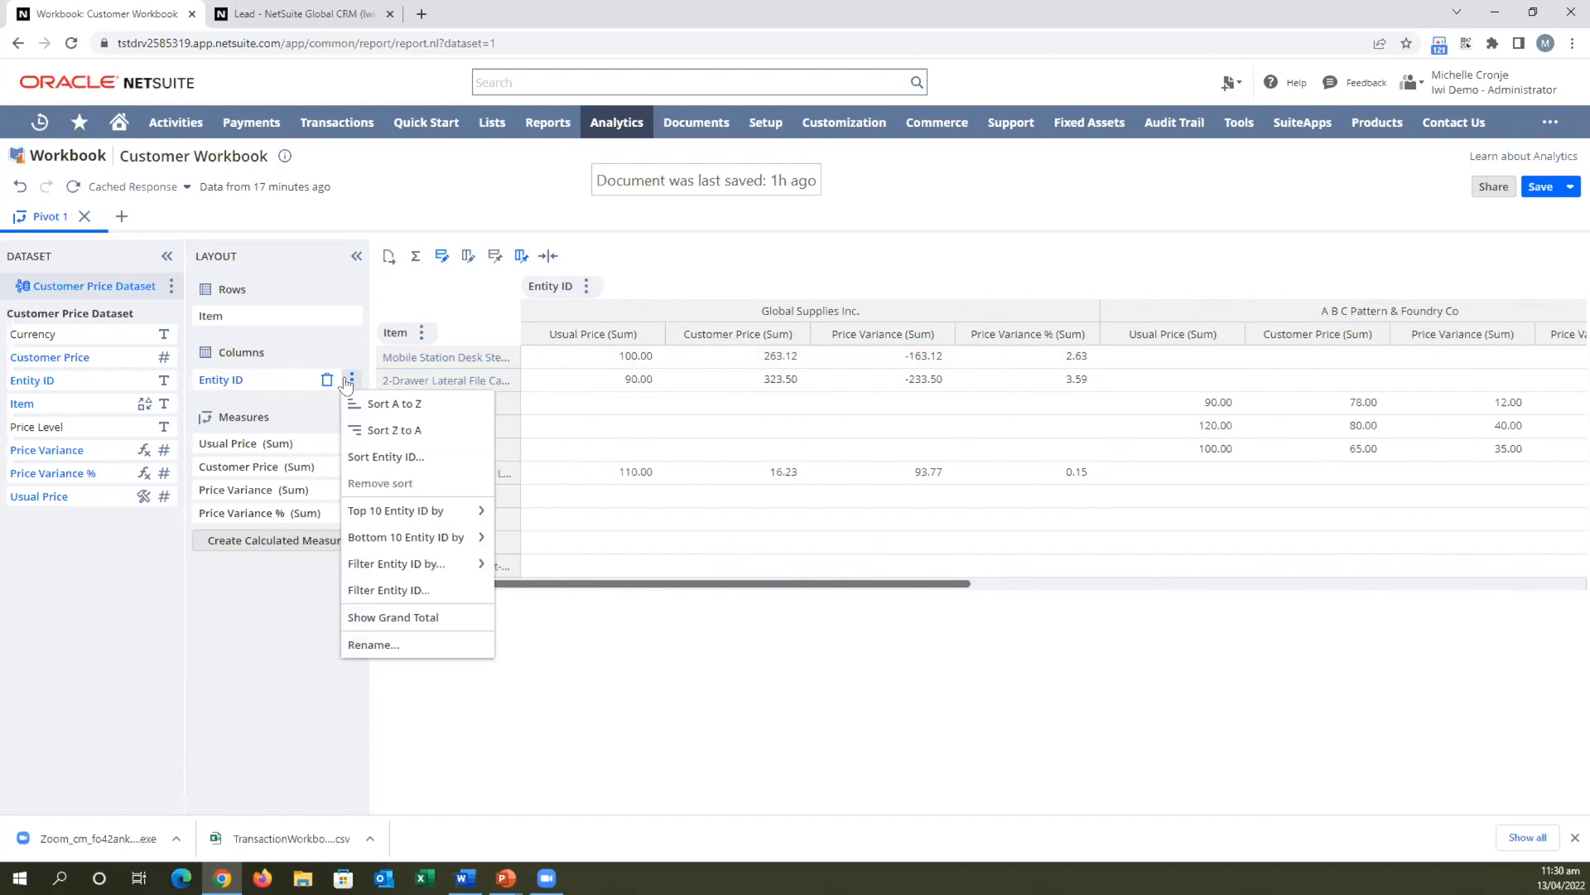
left_click(372, 645)
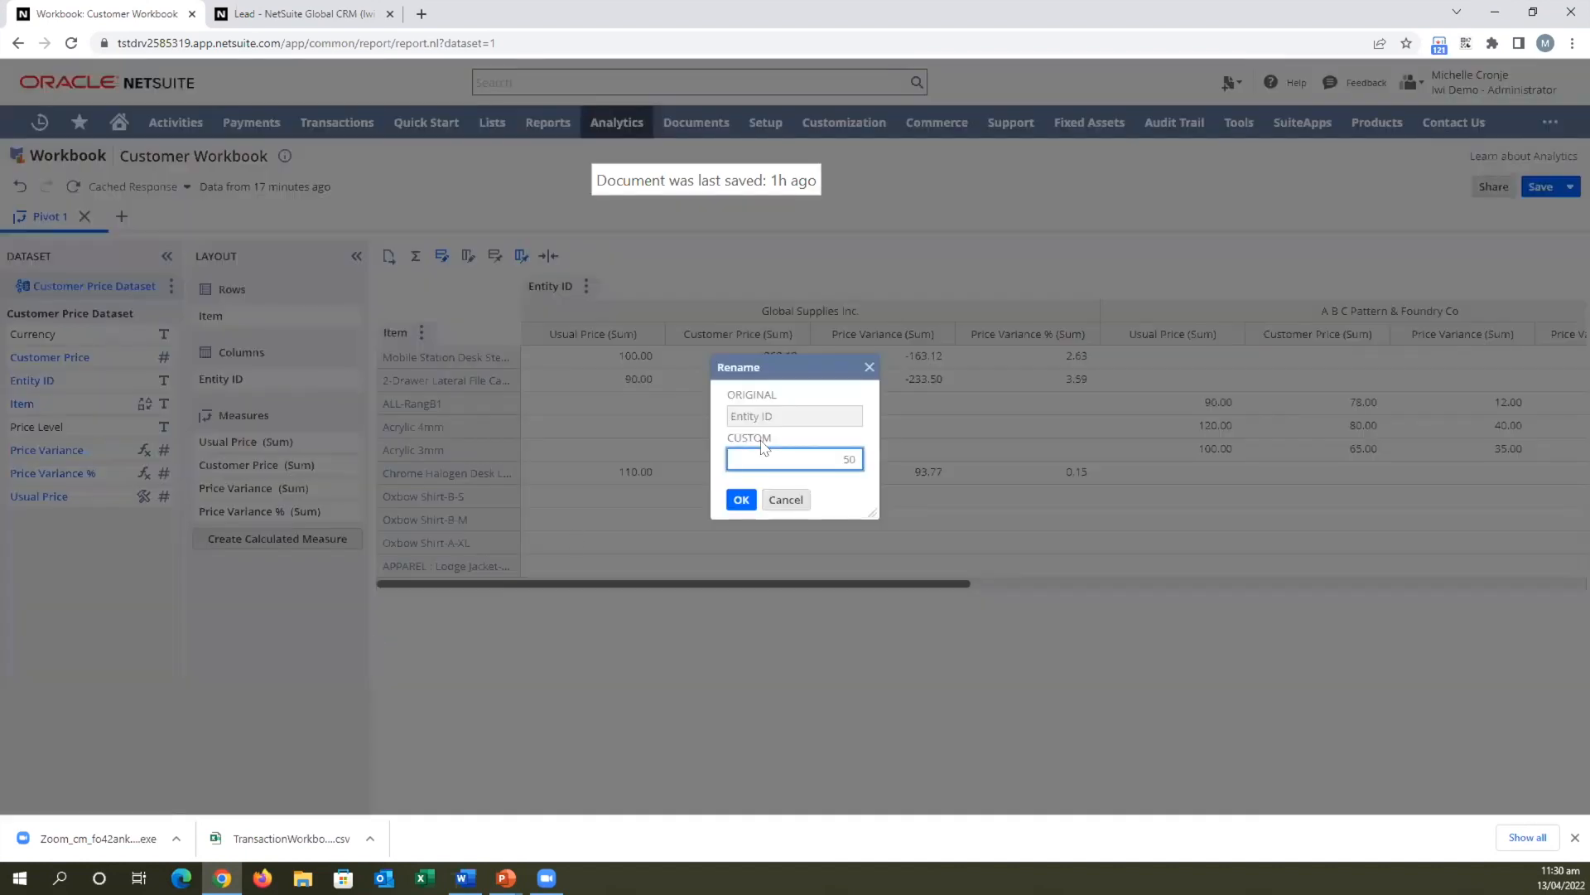
type("Customer")
left_click(740, 499)
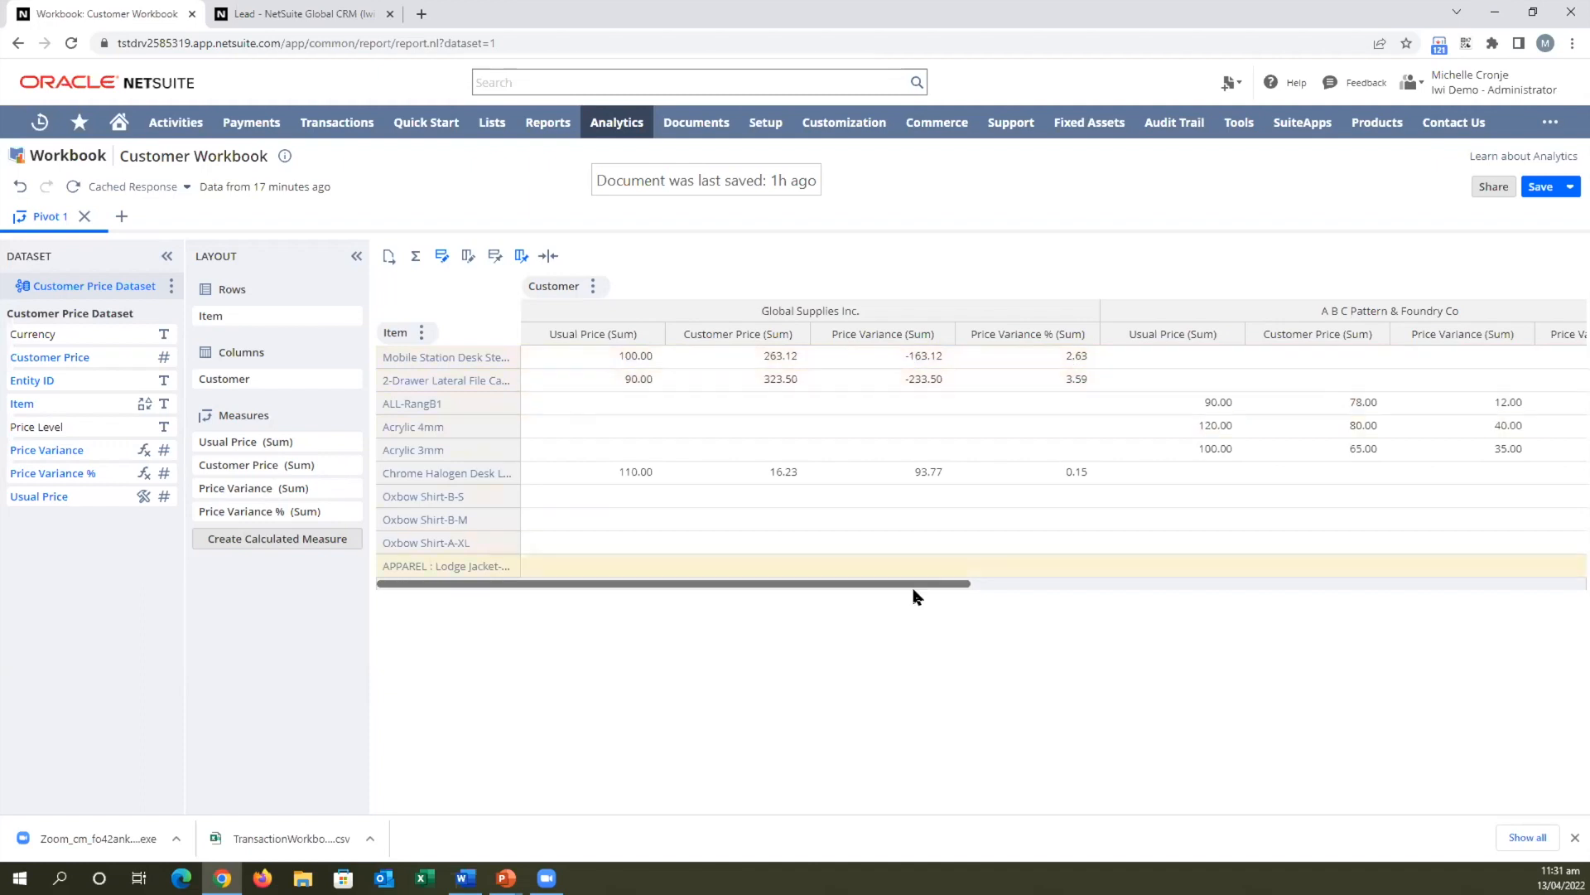
left_click_drag(853, 584, 799, 593)
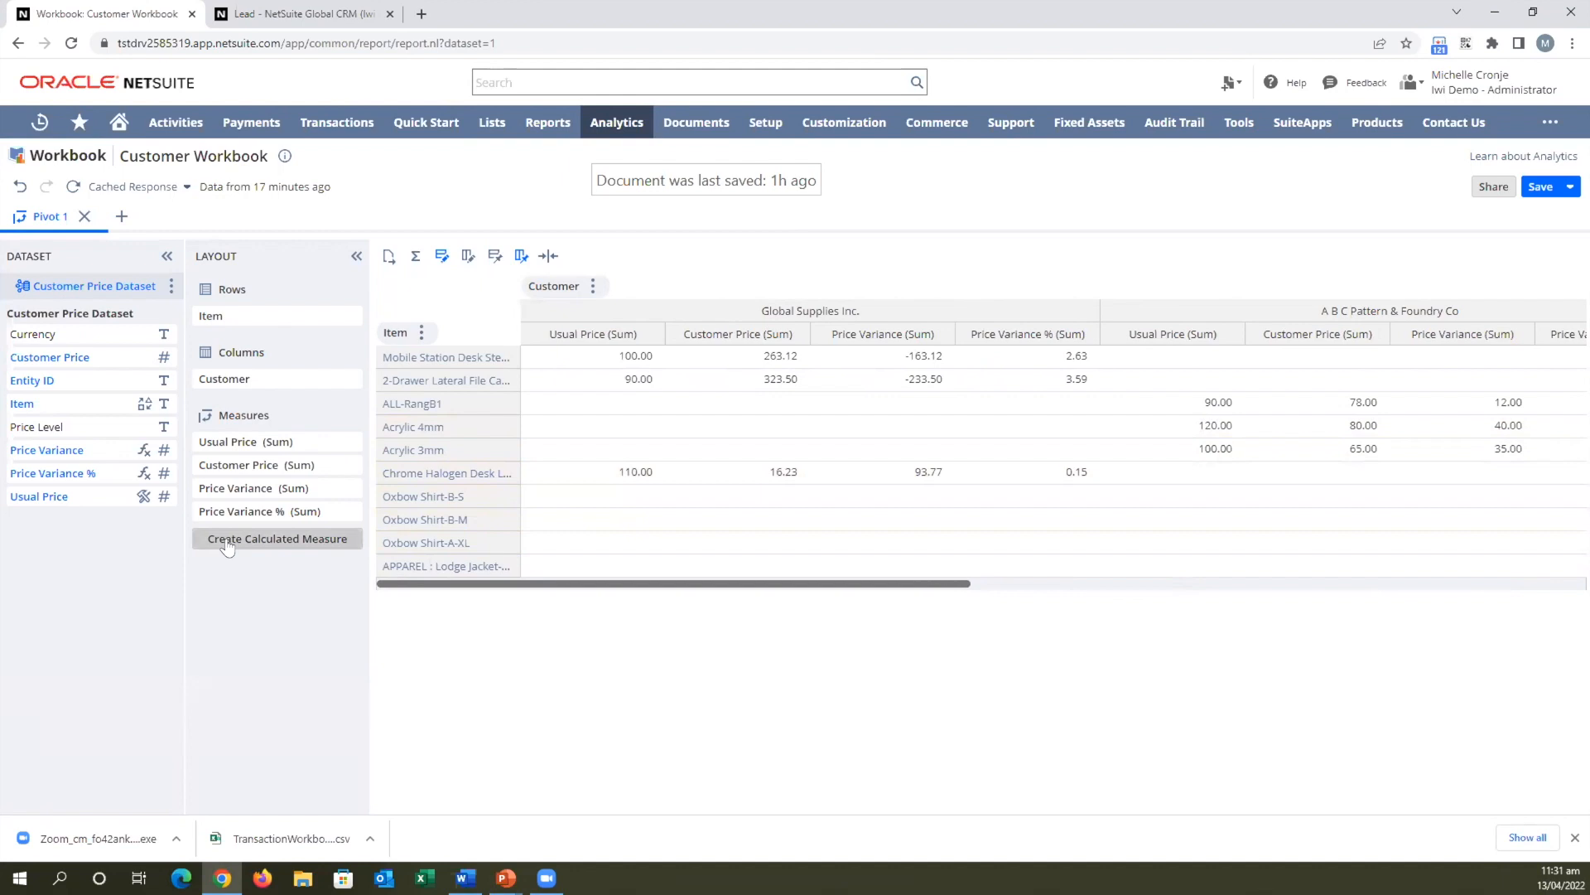
Add a conditional formatting rule to the Price Variance % measure: greater or equal 0.50, with dark green fill and a circled check mark.
left_click(351, 512)
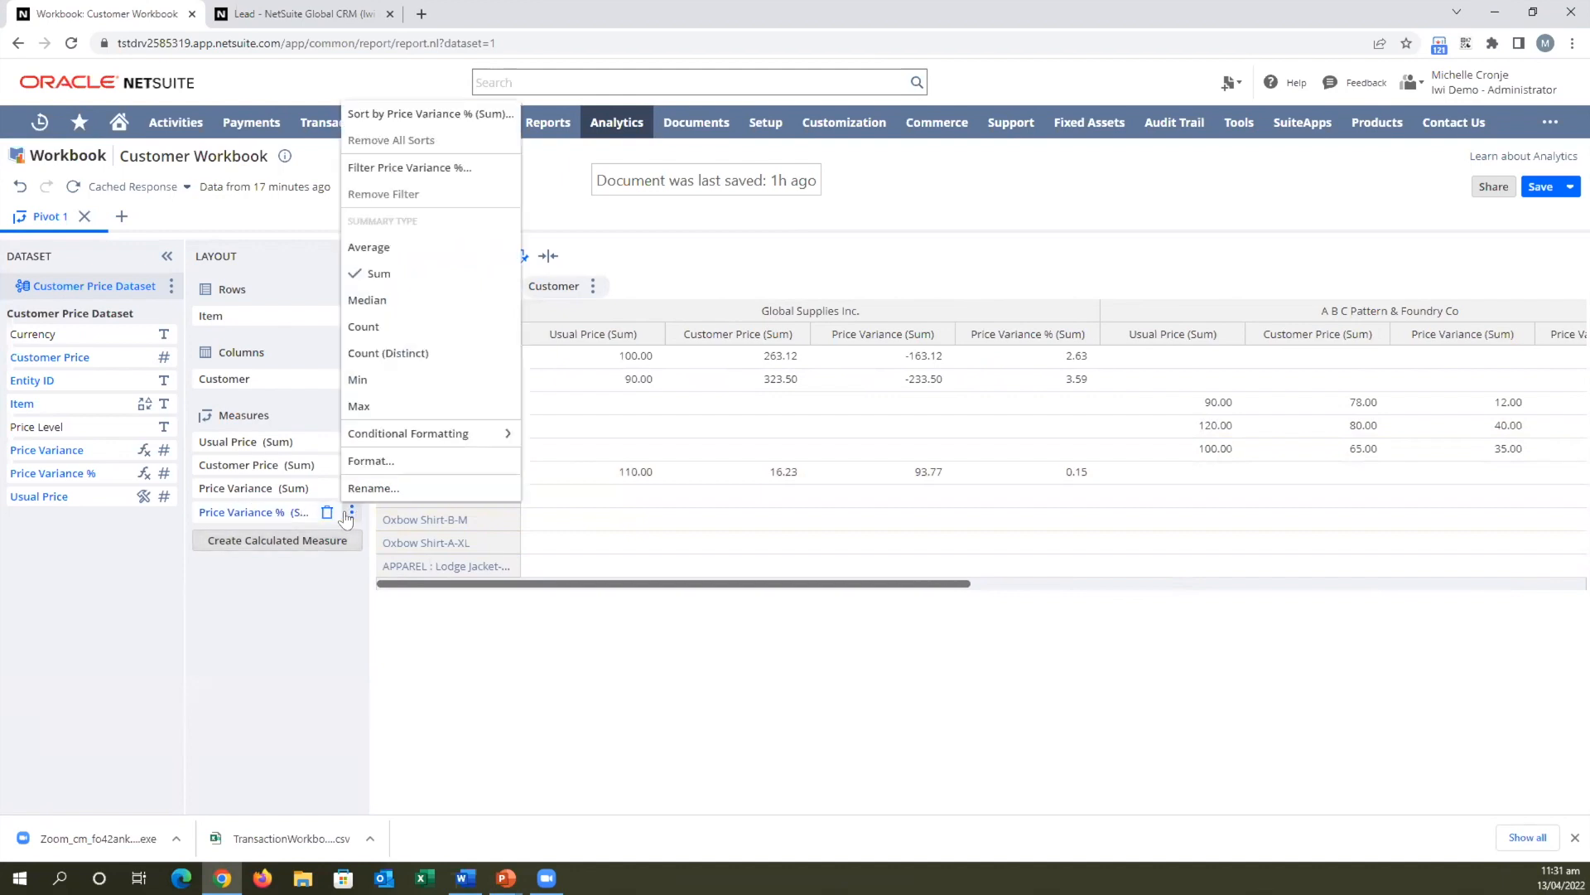
mouse_move(412, 447)
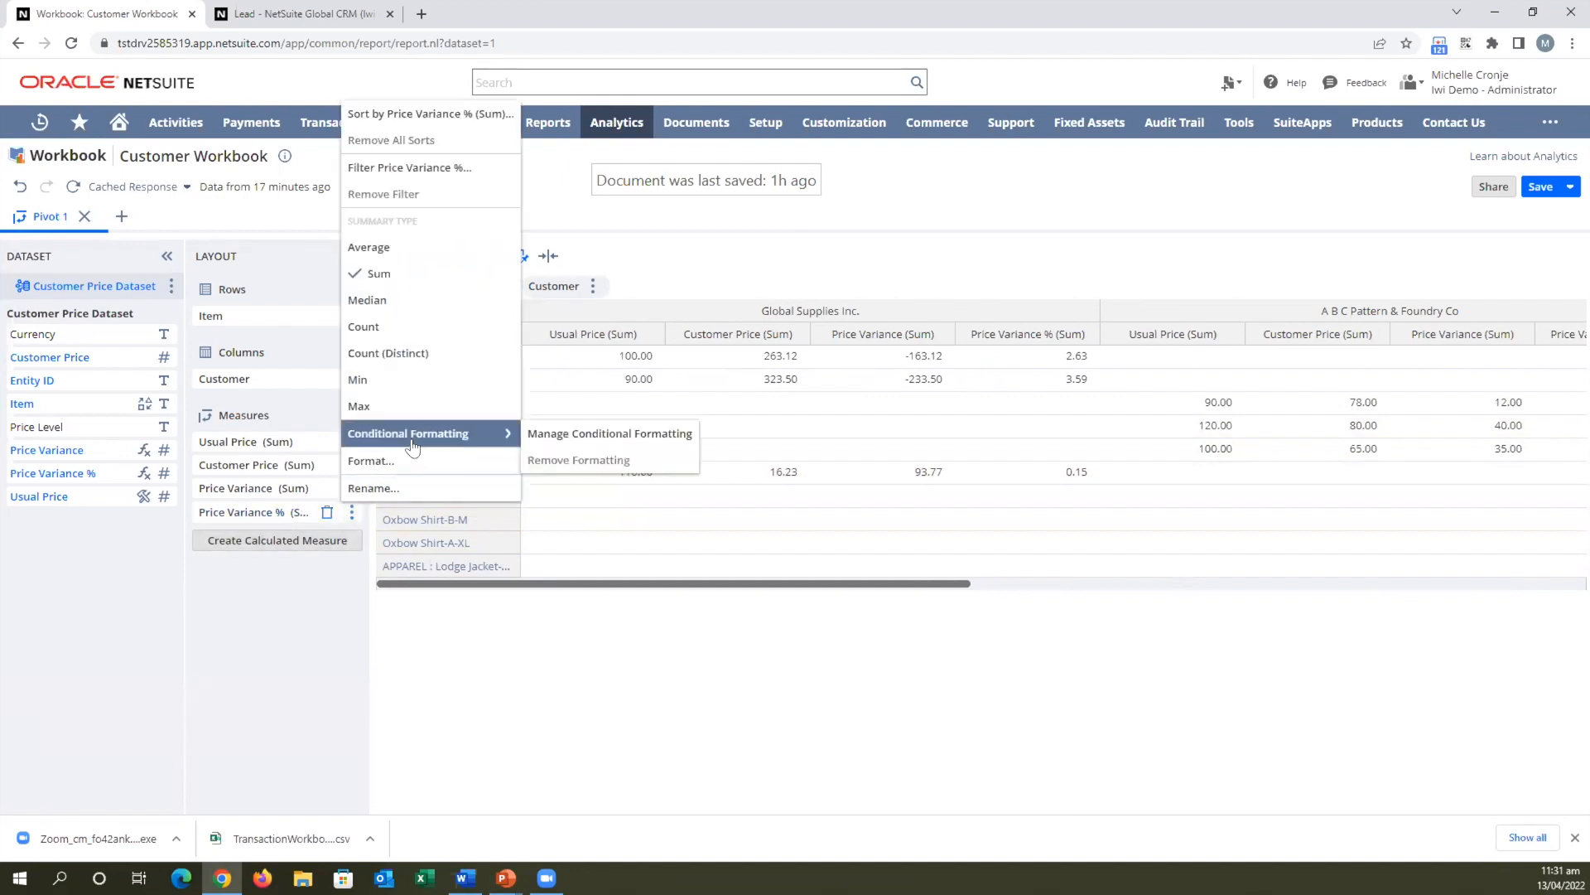
left_click(540, 432)
left_click(675, 467)
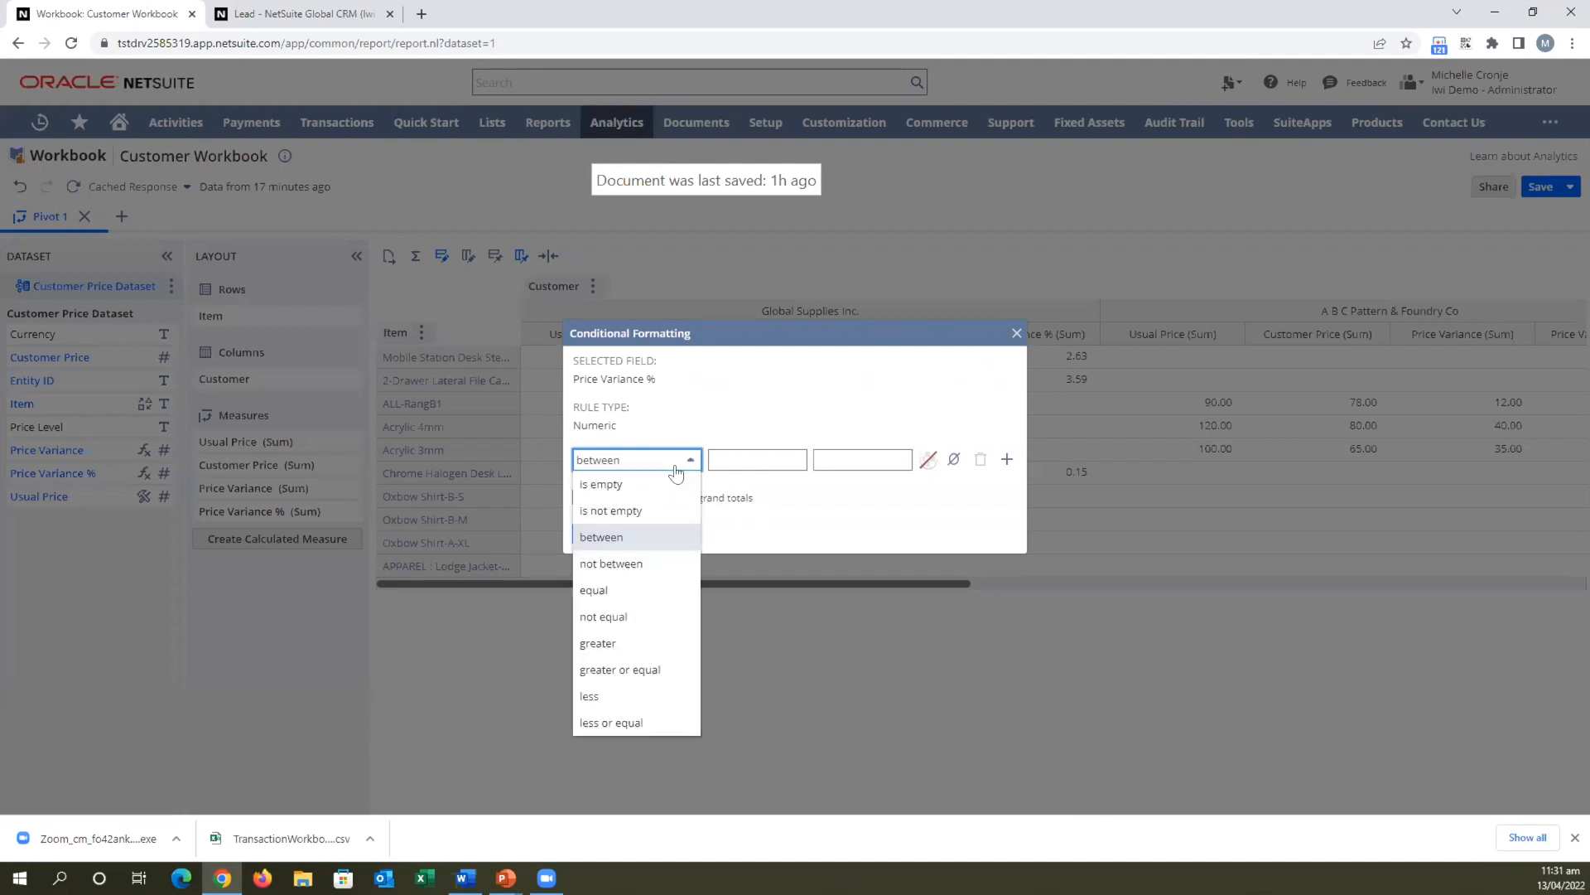
left_click(621, 673)
left_click(753, 461)
type("0.50")
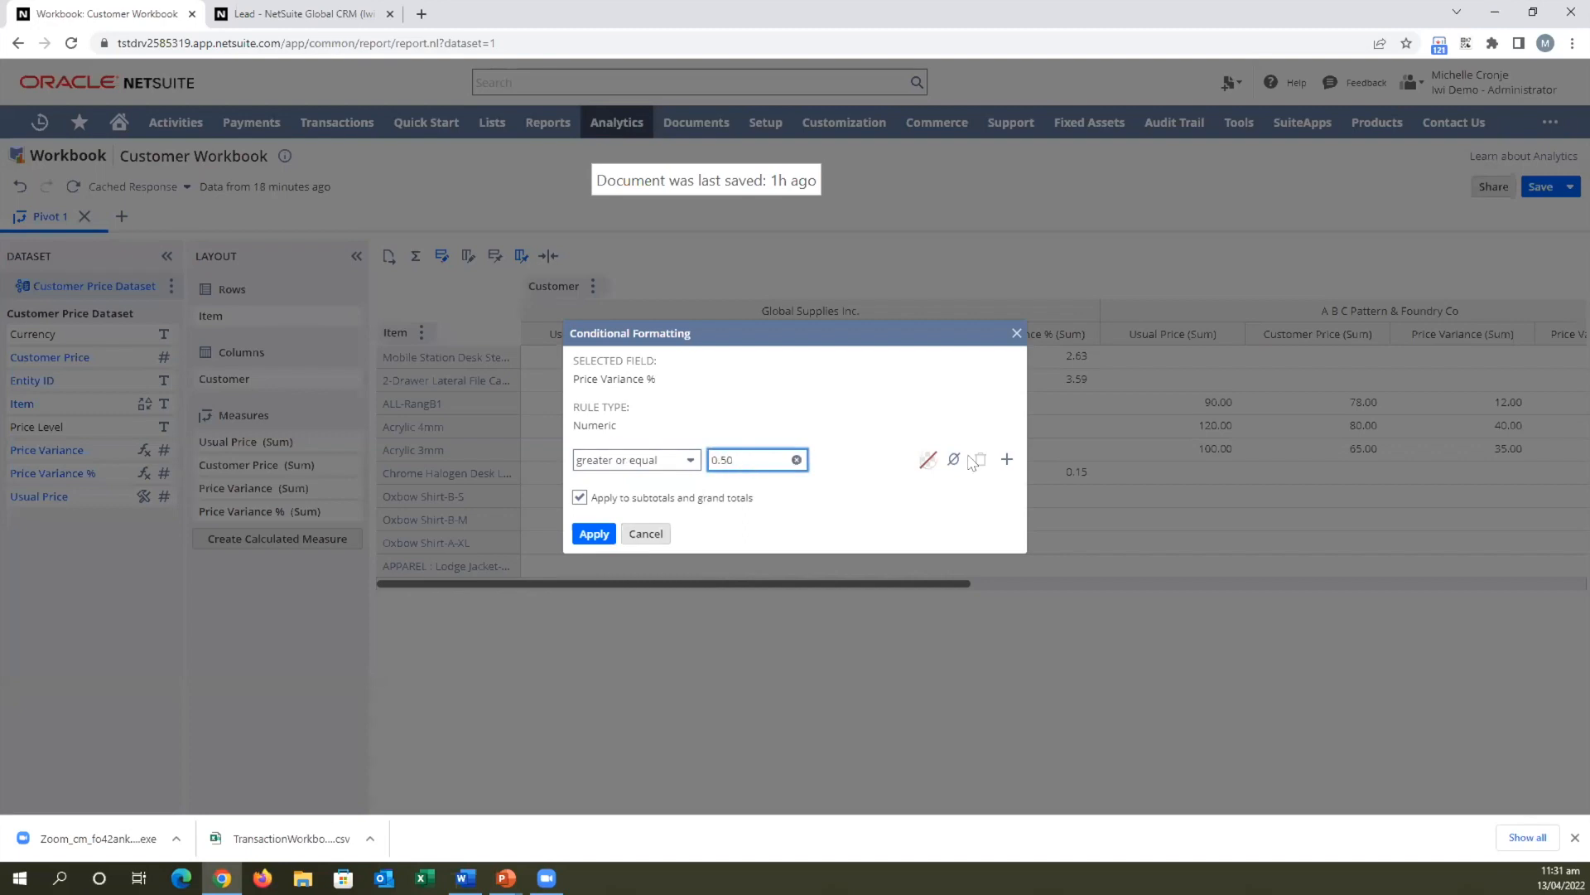
left_click(927, 460)
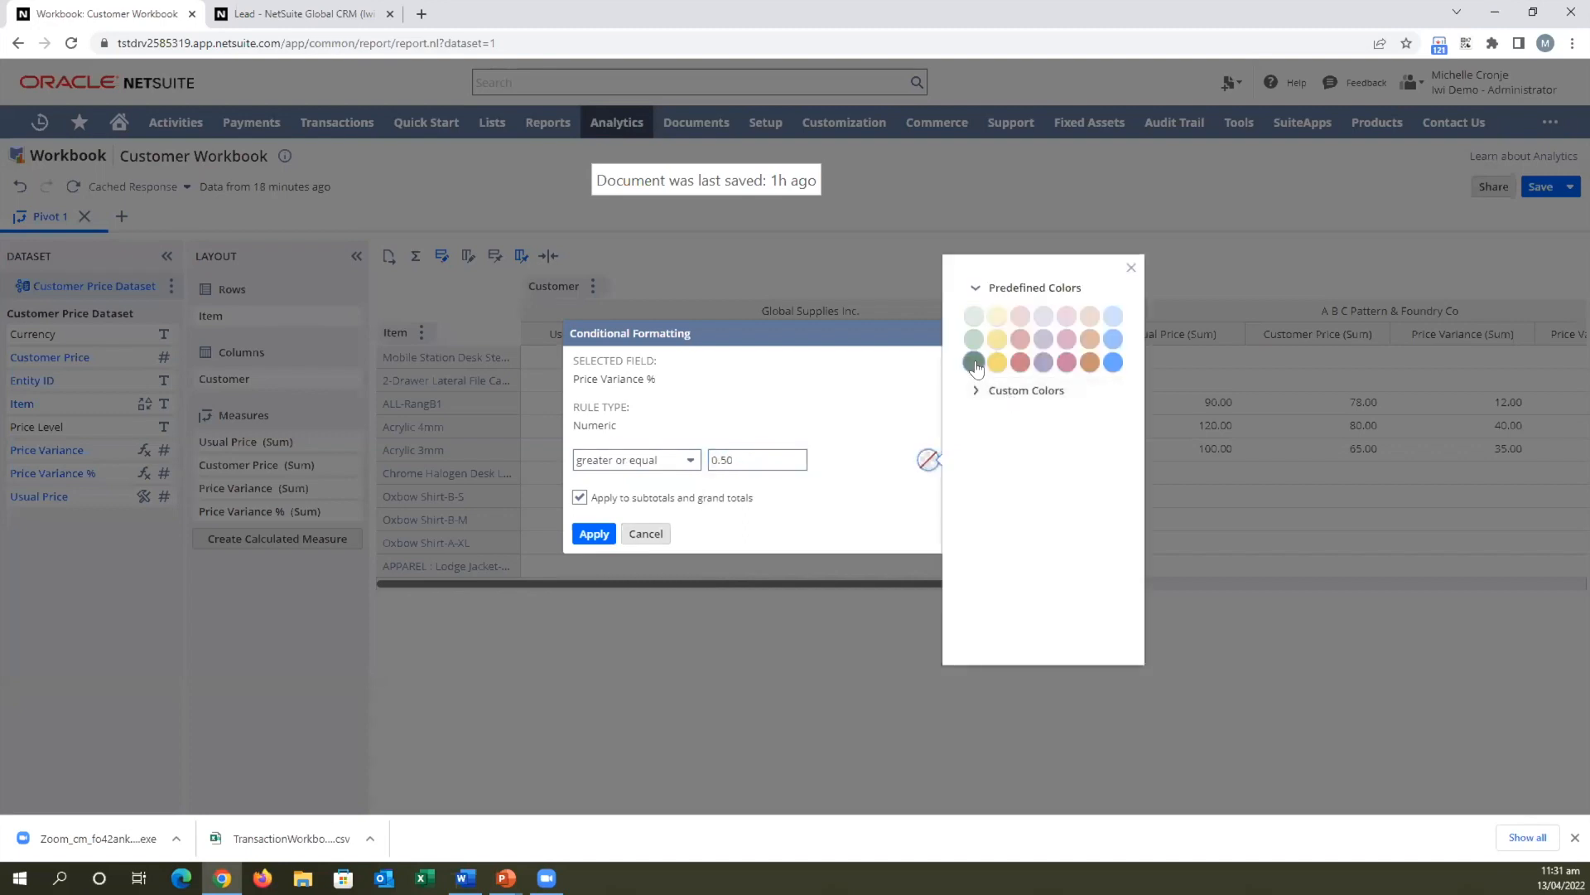
left_click(972, 360)
left_click(953, 461)
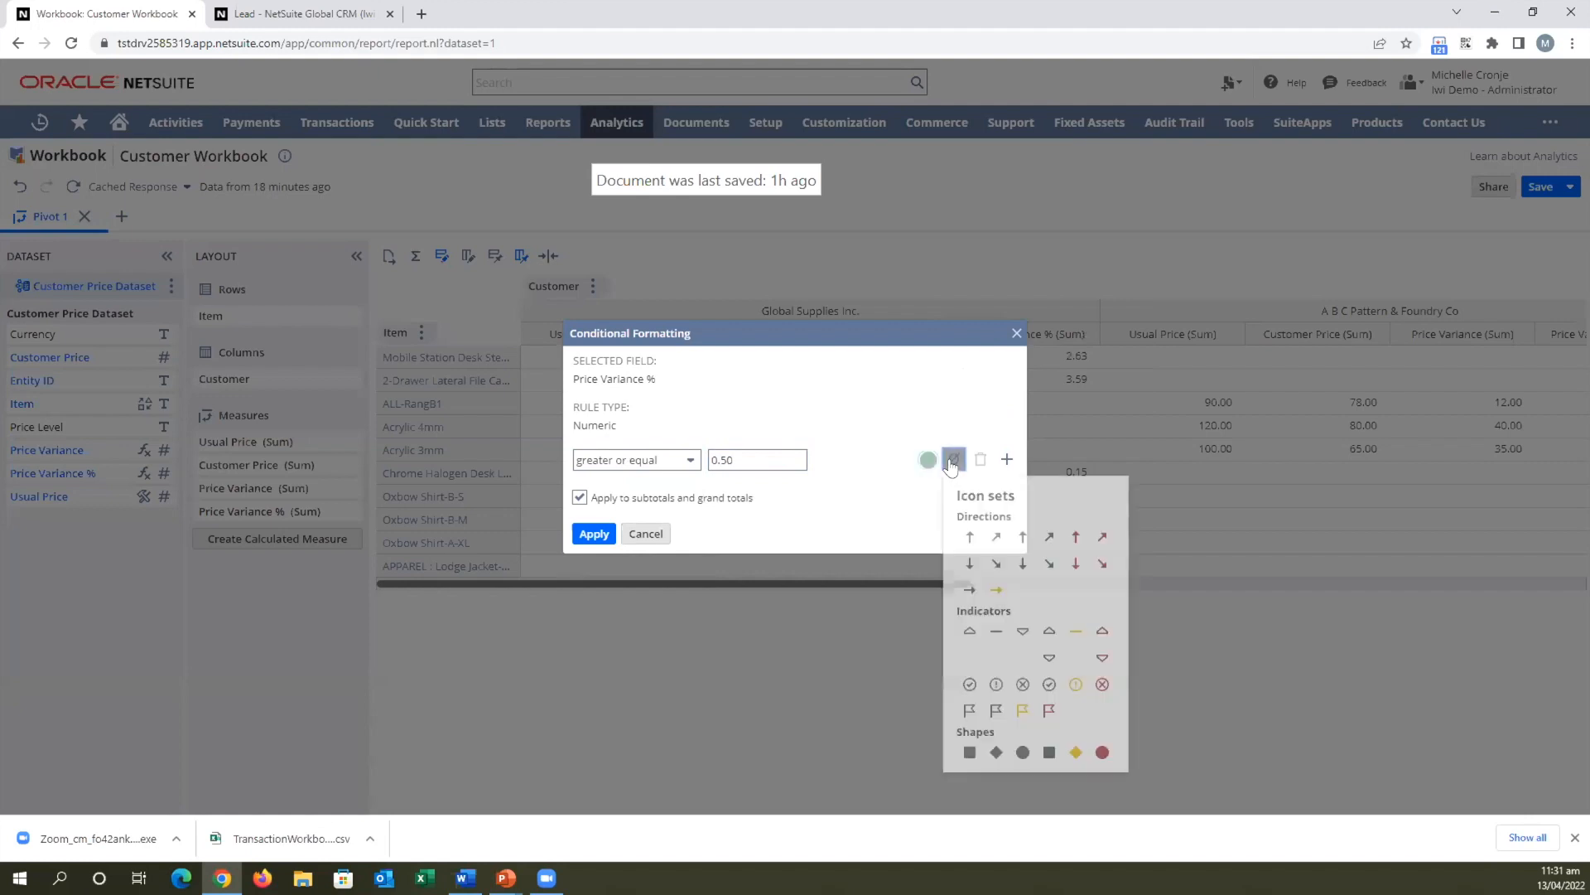
left_click(1048, 683)
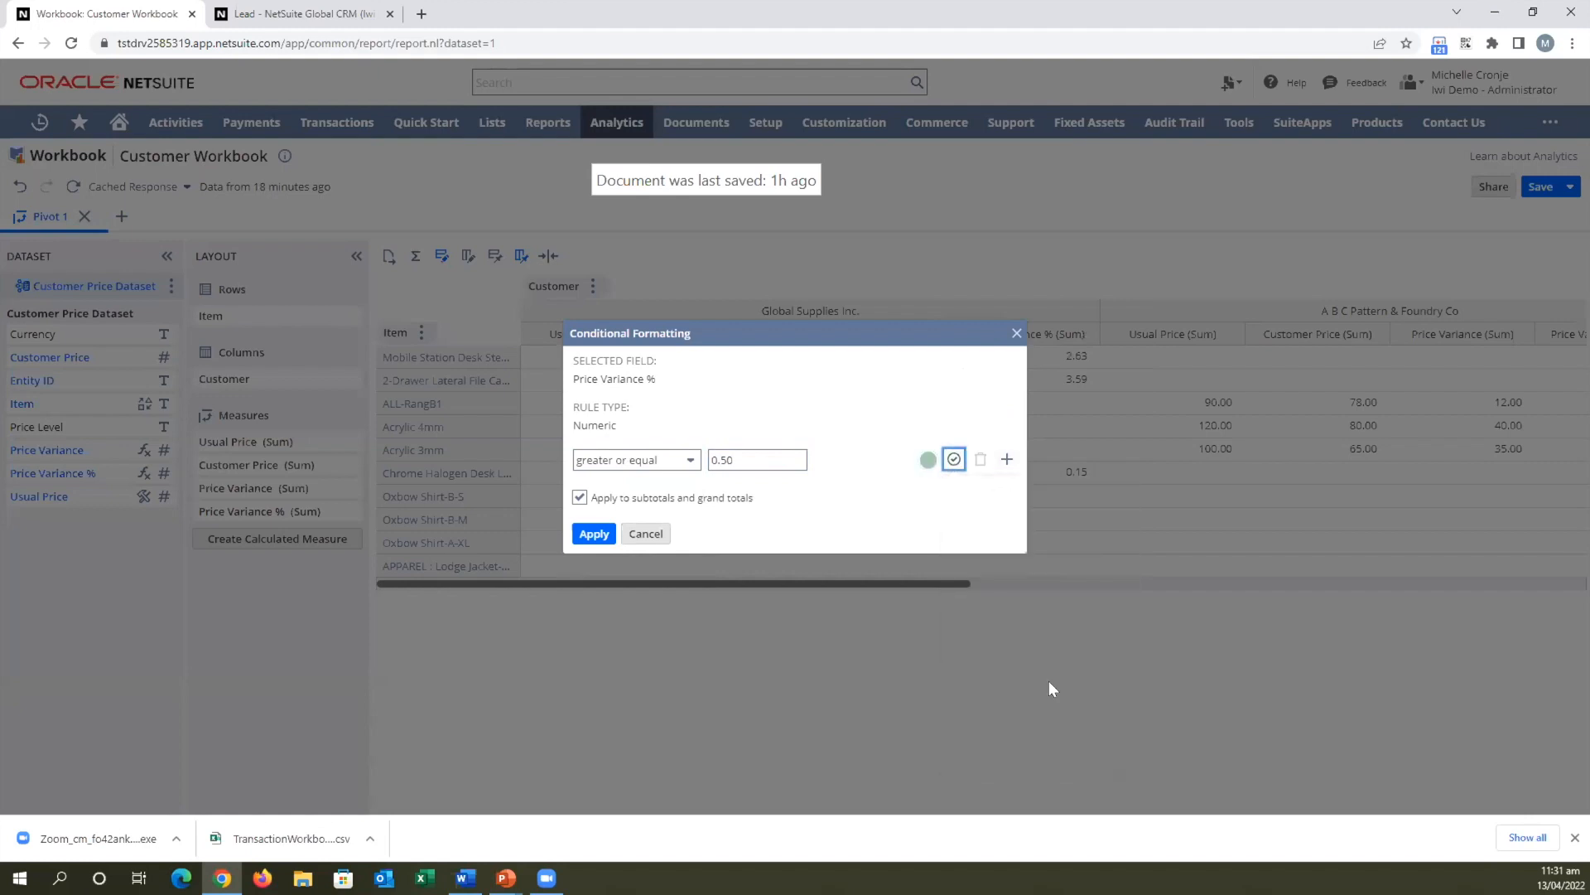
Add a second rule for values less than 0.50 with dark red fill and a red circled cross, and apply the conditional formatting.
left_click(1006, 459)
left_click(659, 479)
key("l")
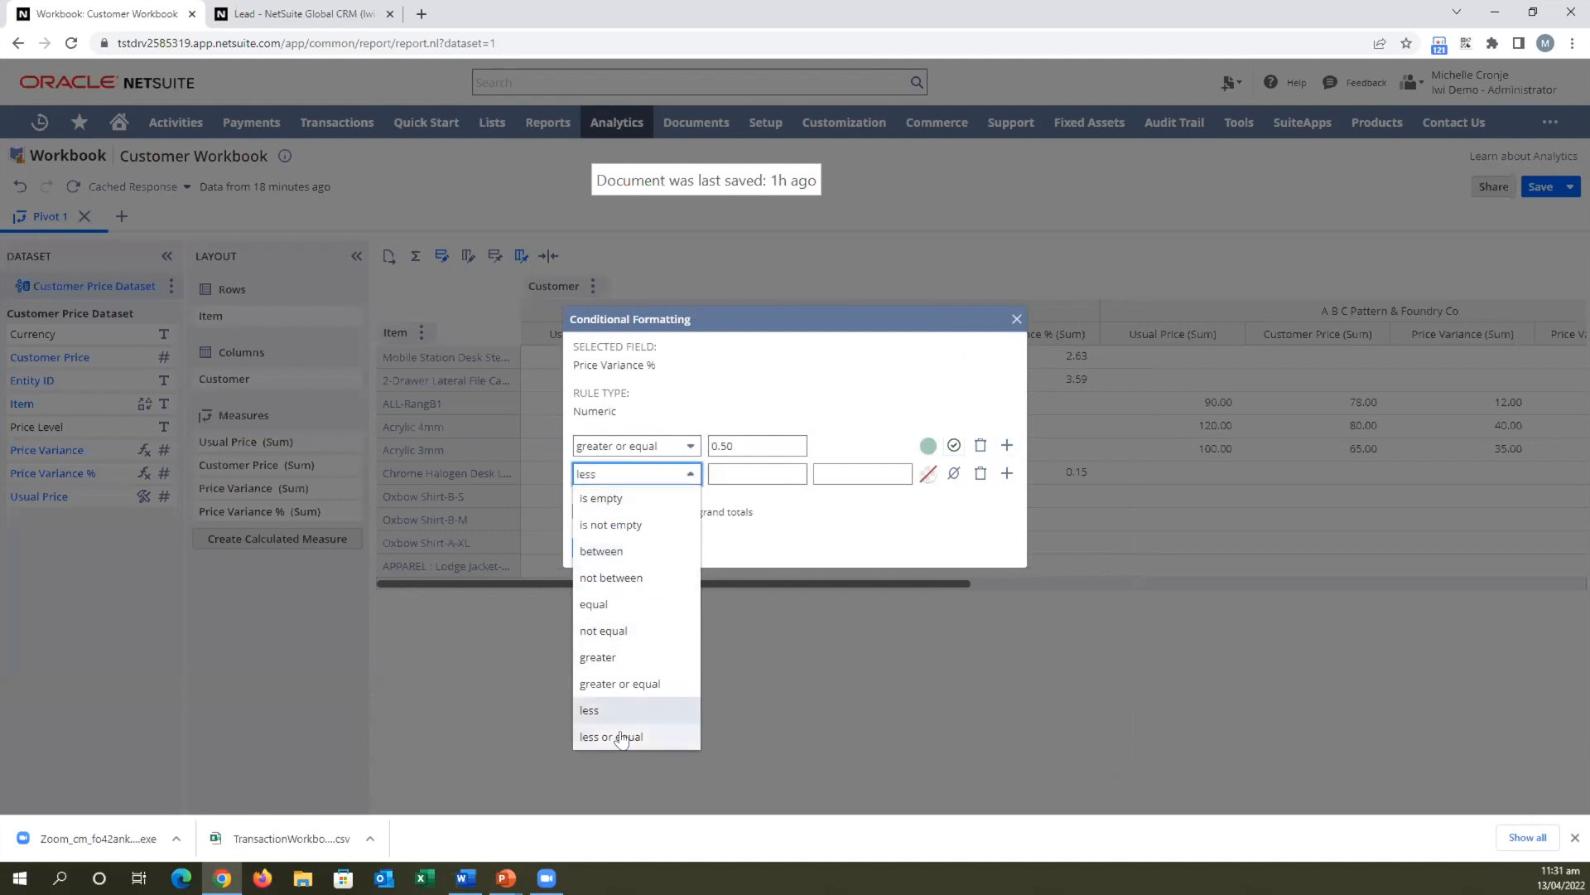
left_click(613, 710)
left_click(718, 470)
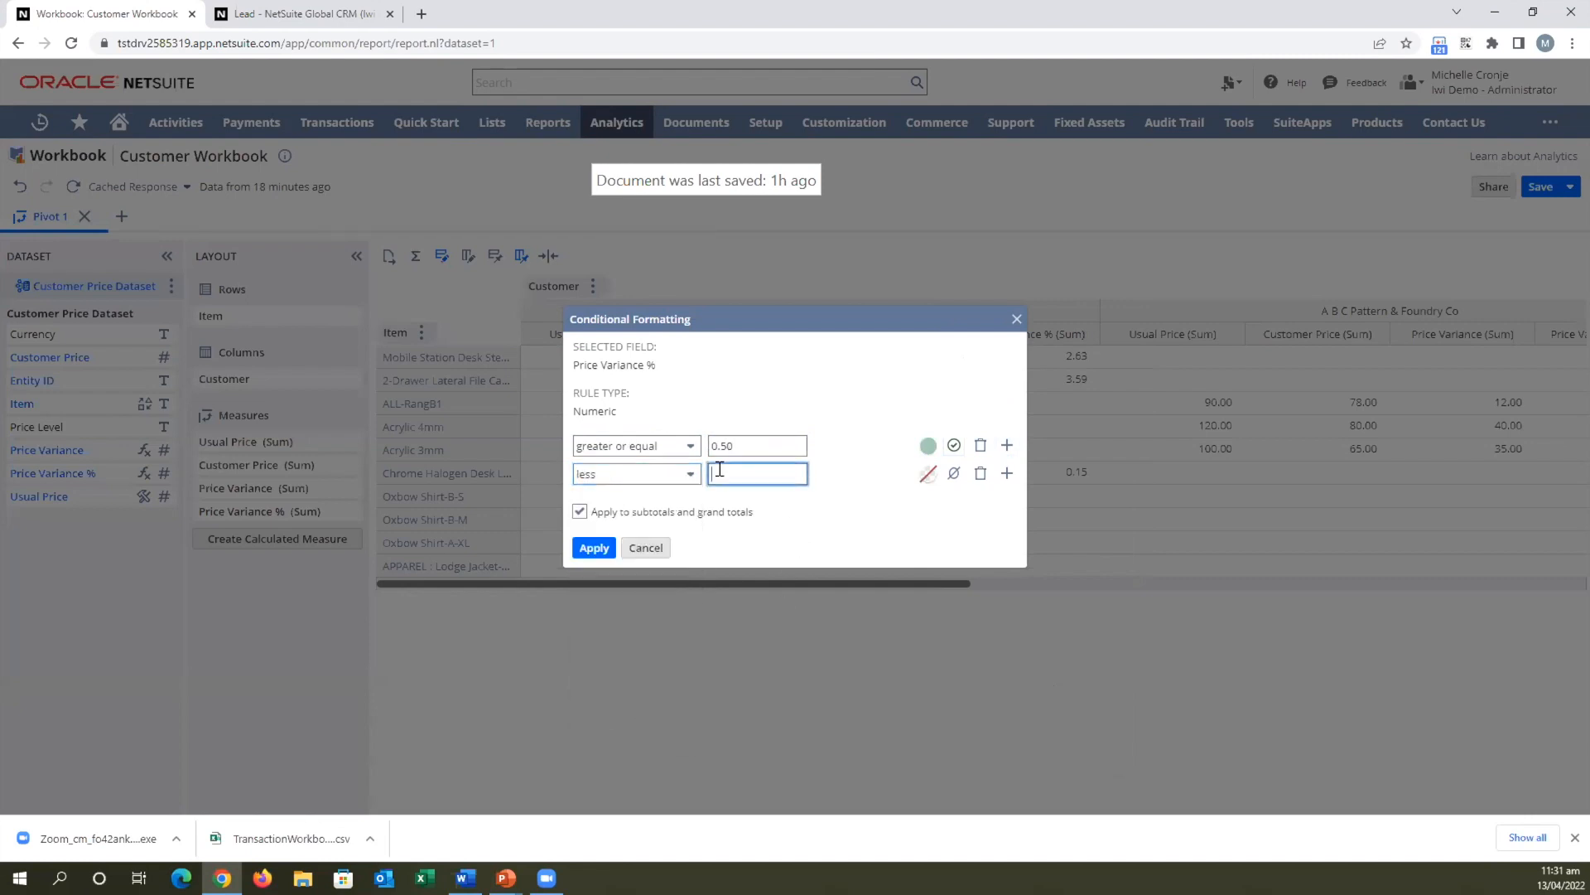
type("0.50")
left_click(928, 474)
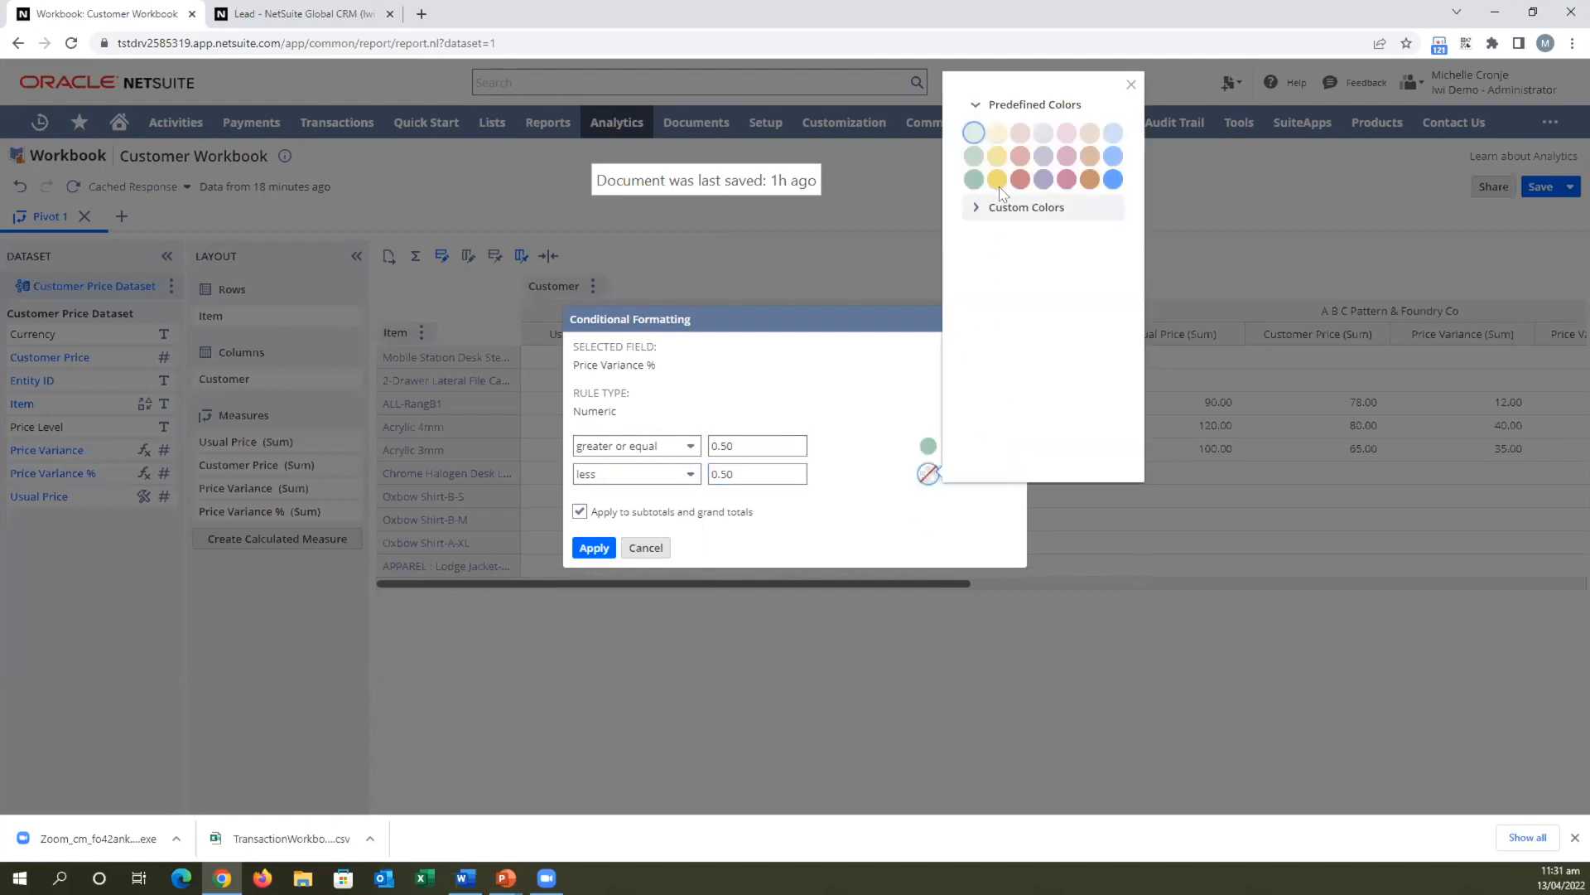
left_click(1020, 179)
left_click(953, 473)
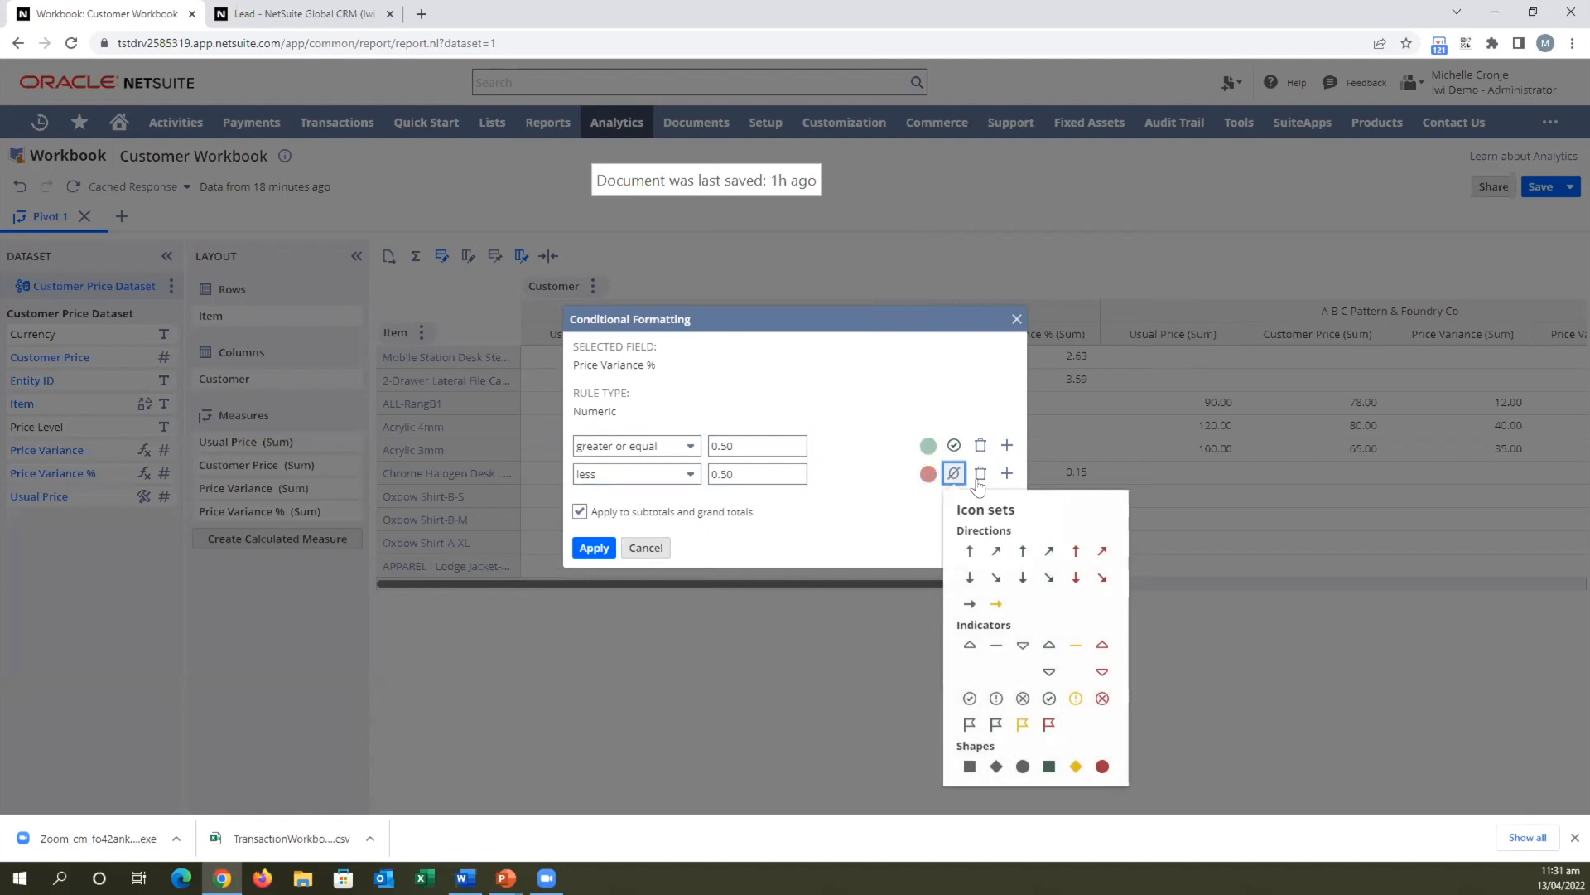
left_click(1102, 698)
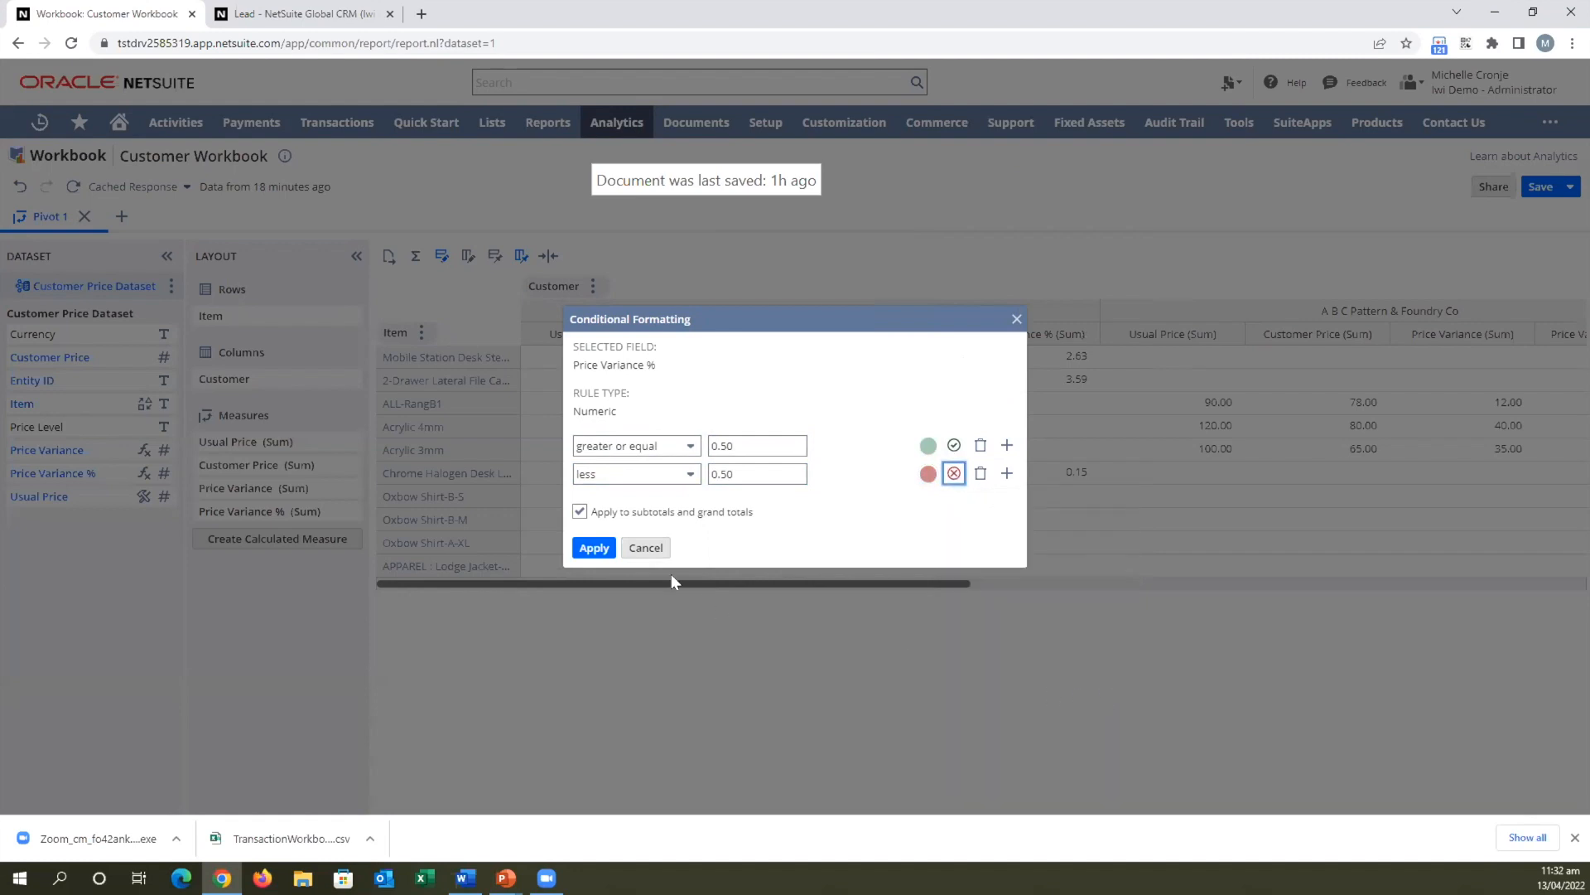
left_click(592, 547)
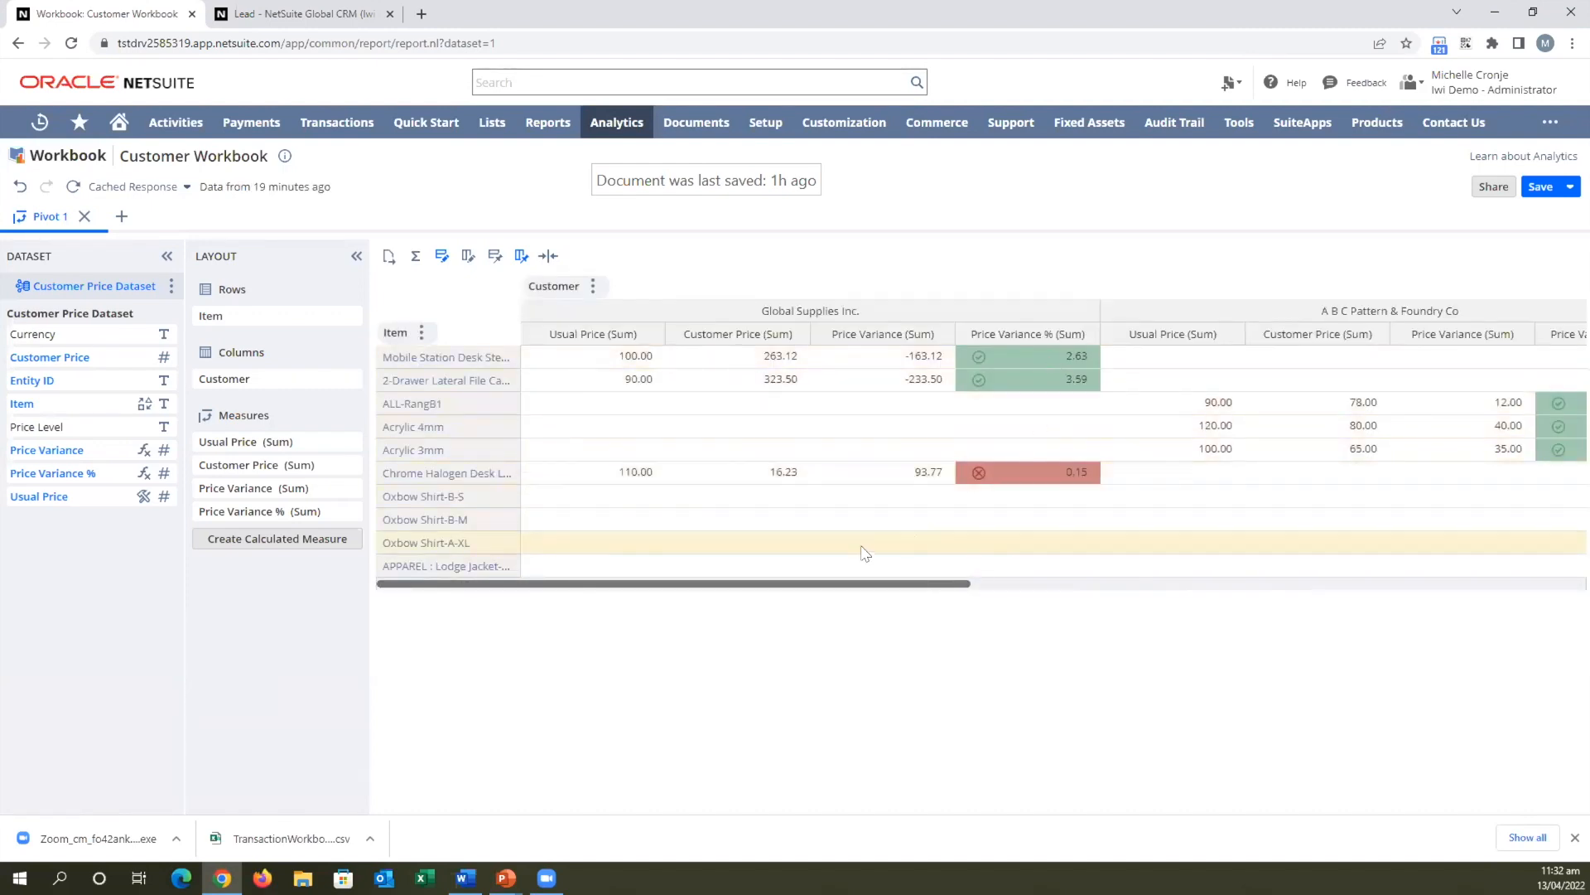
left_click_drag(827, 579, 792, 603)
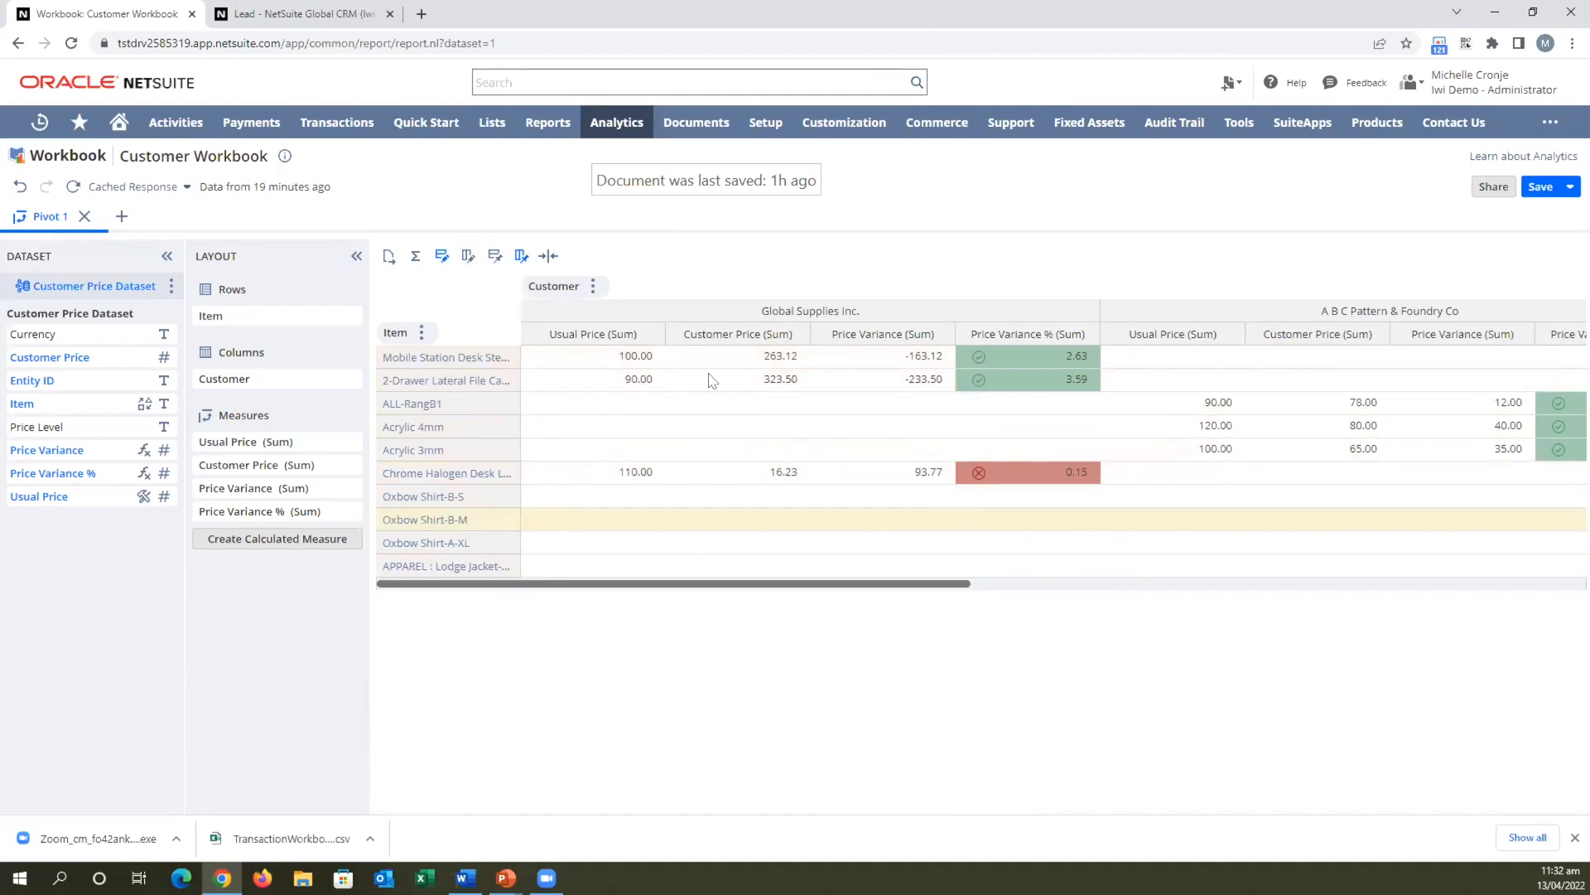
Rename the pivot tab as Custom Customer Item Pricing.
double_click(38, 215)
left_click_drag(62, 212, 11, 207)
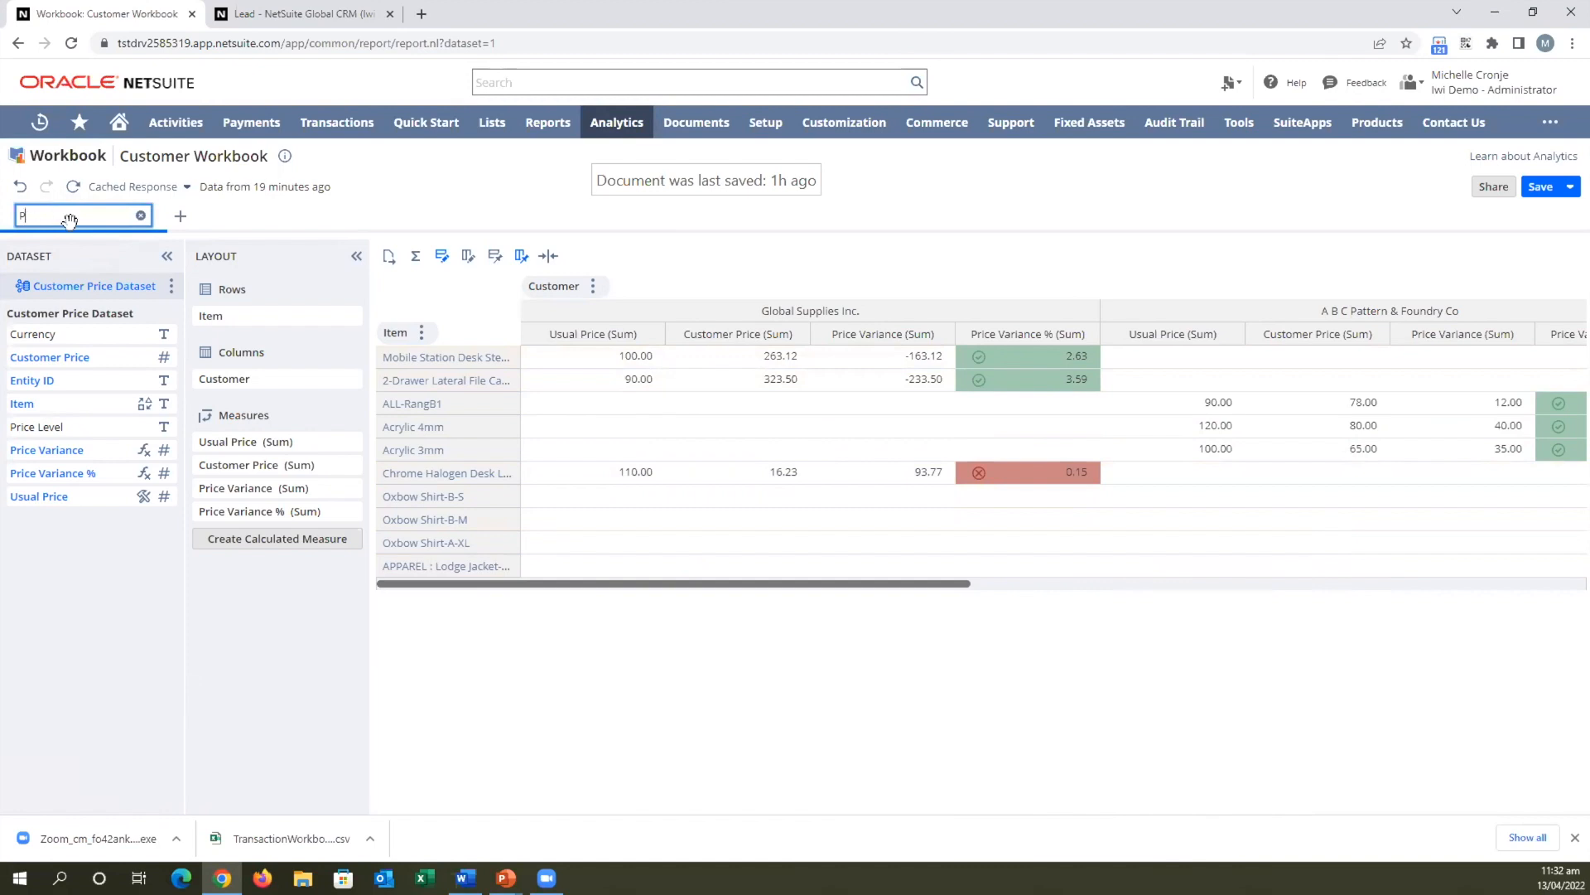
key("BackSpace")
type("Custom Custome")
key("BackSpace")
key("BackSpace")
key("BackSpace")
key("BackSpace")
type("stomer")
type(" Price")
key("BackSpace")
key("BackSpace")
key("BackSpace")
key("BackSpace")
key("BackSpace")
type("Item Pricing")
left_click(531, 681)
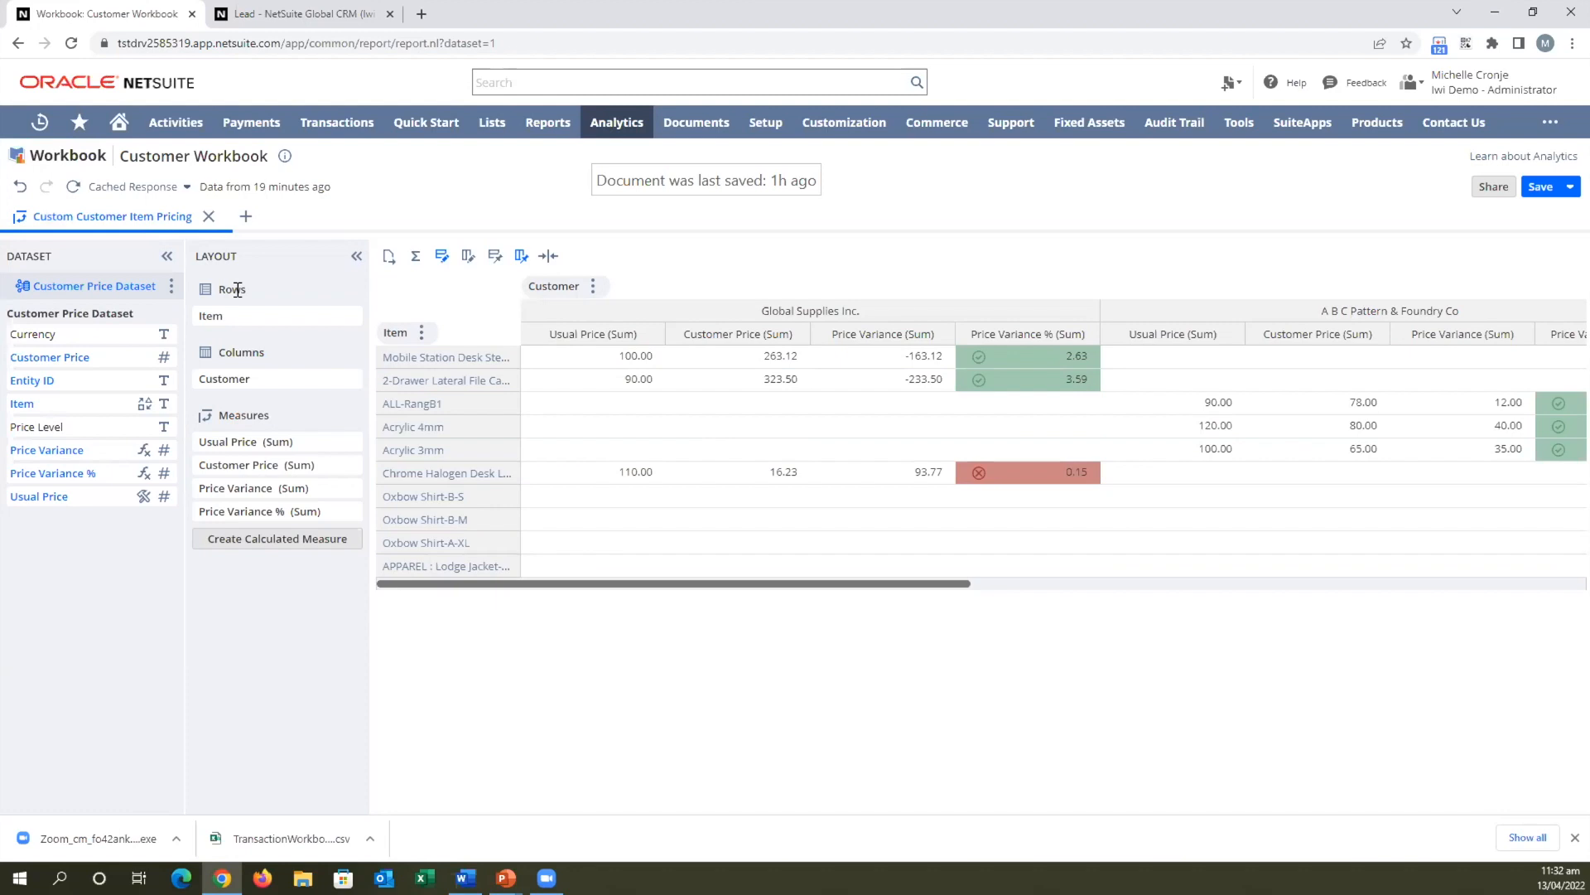
Add a new tab to the workbook and create a pivot on the SO, PO and Invoice dataset.
left_click(243, 215)
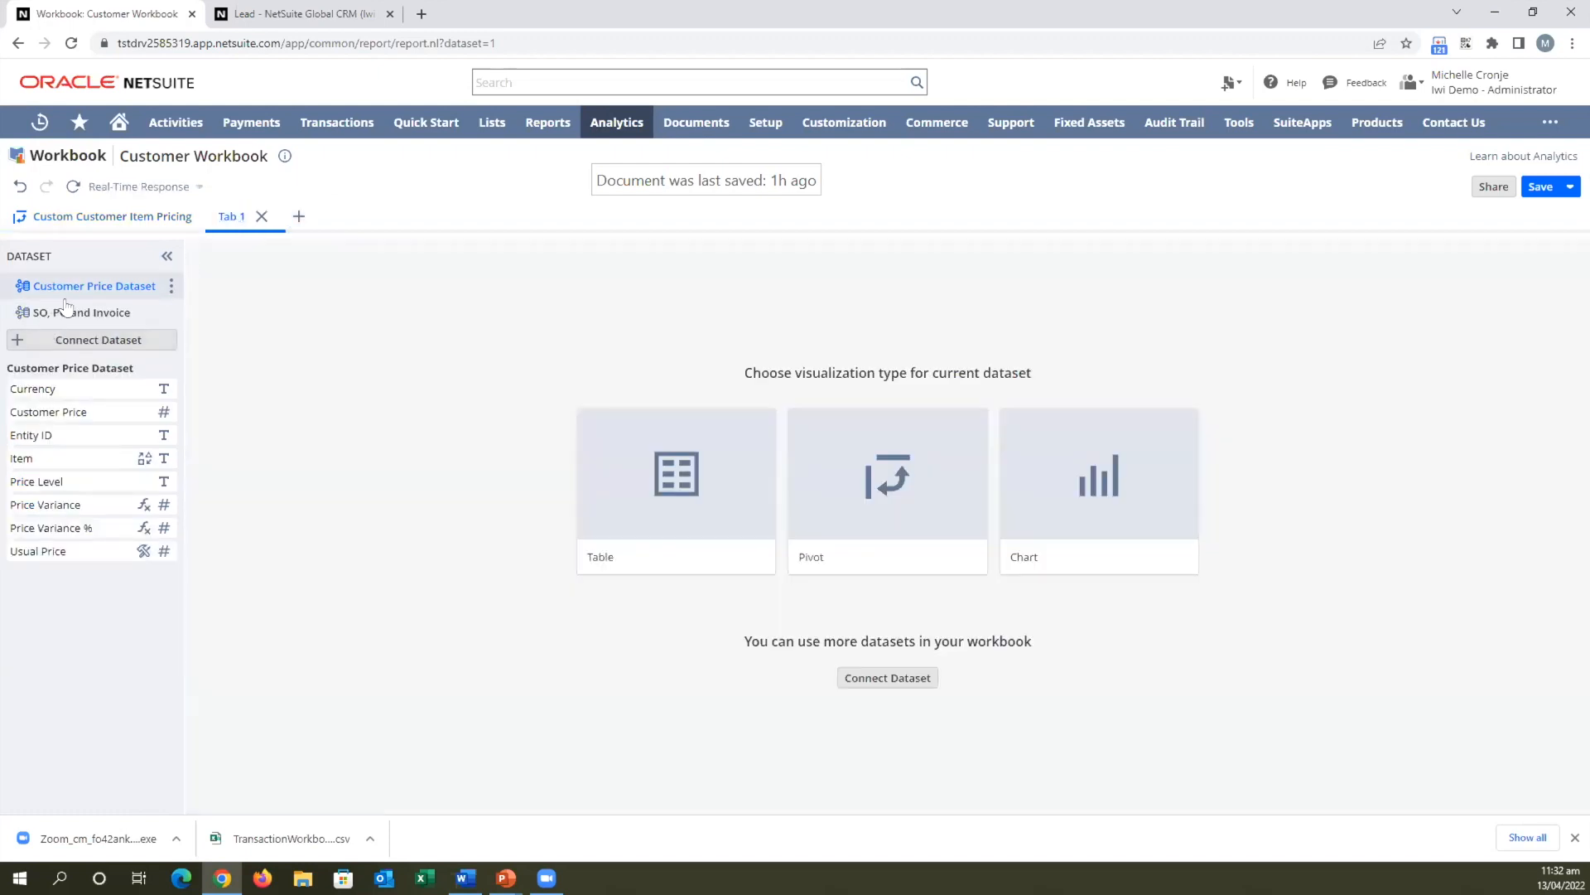
left_click(77, 290)
left_click(80, 314)
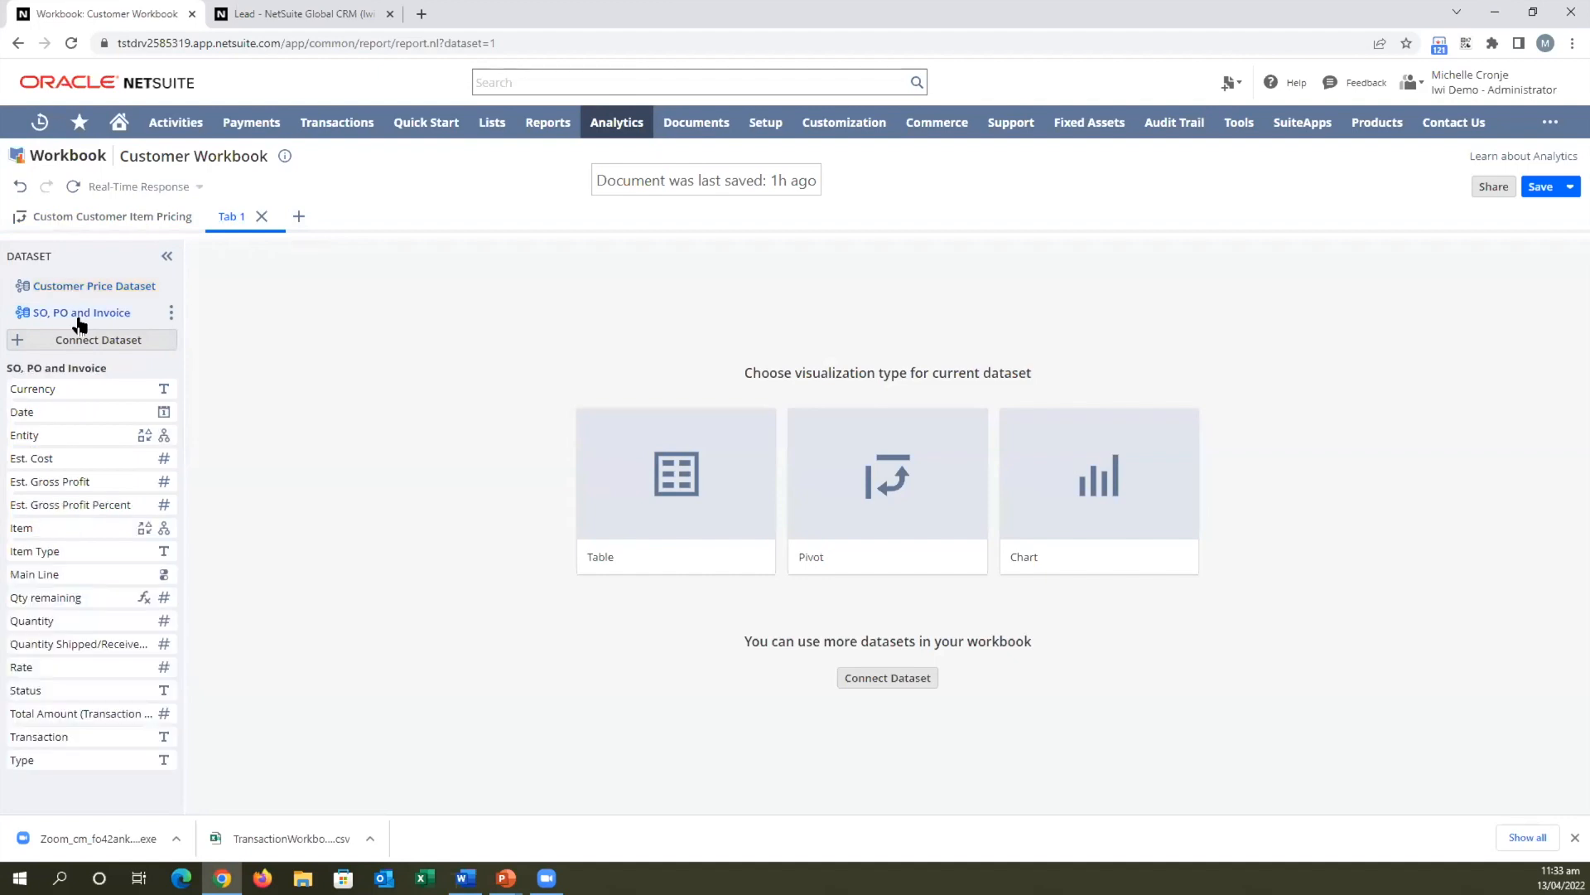
left_click(945, 530)
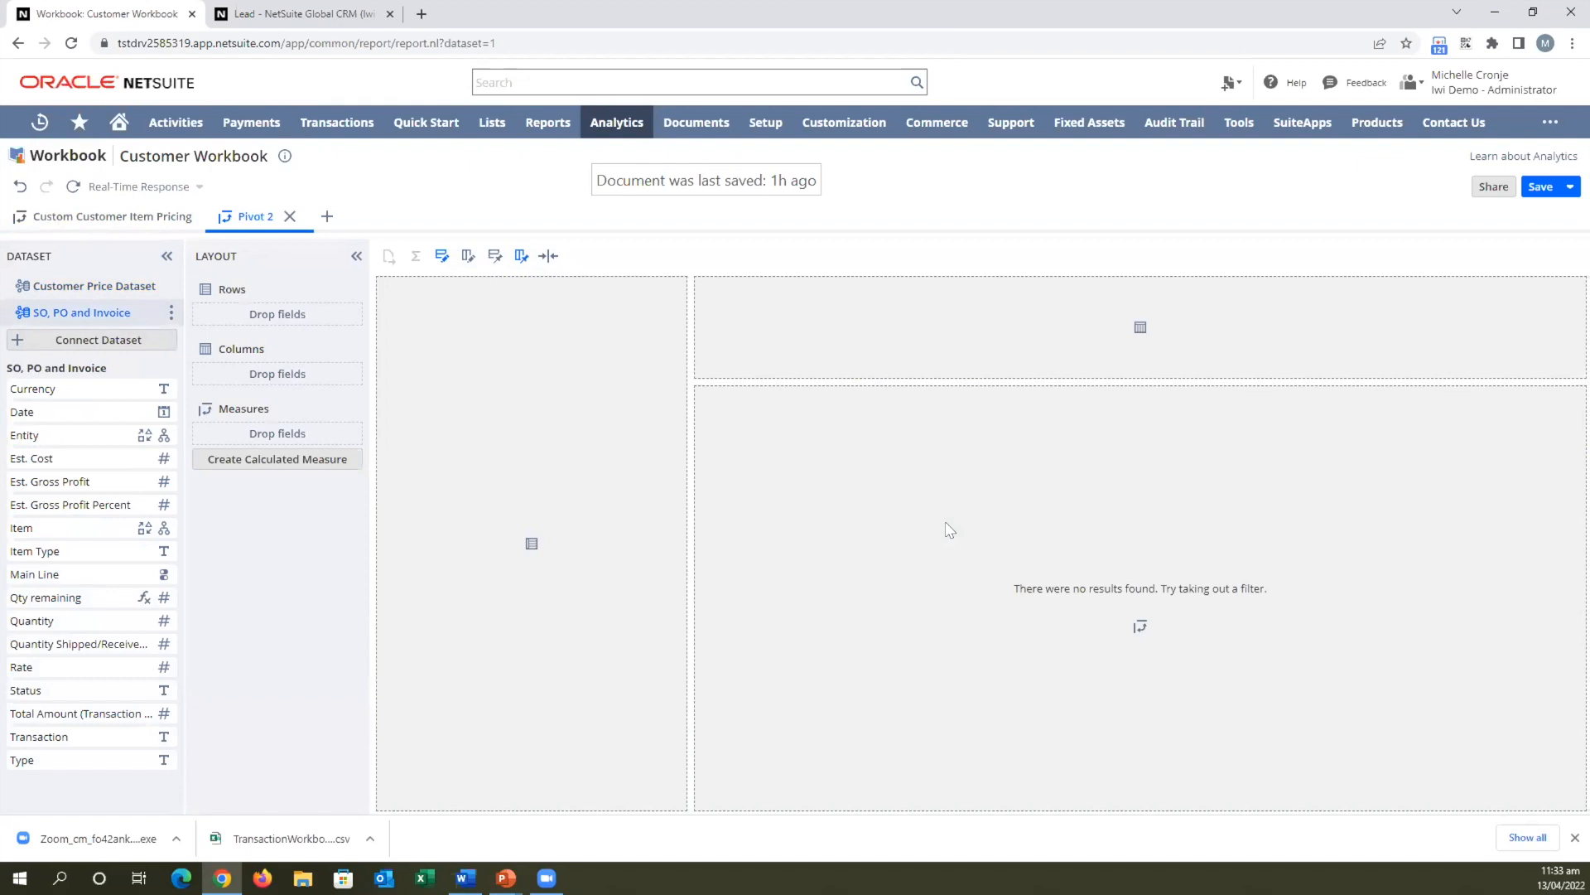
Rename the new pivot tab as Yearly Sales AUD.
double_click(257, 217)
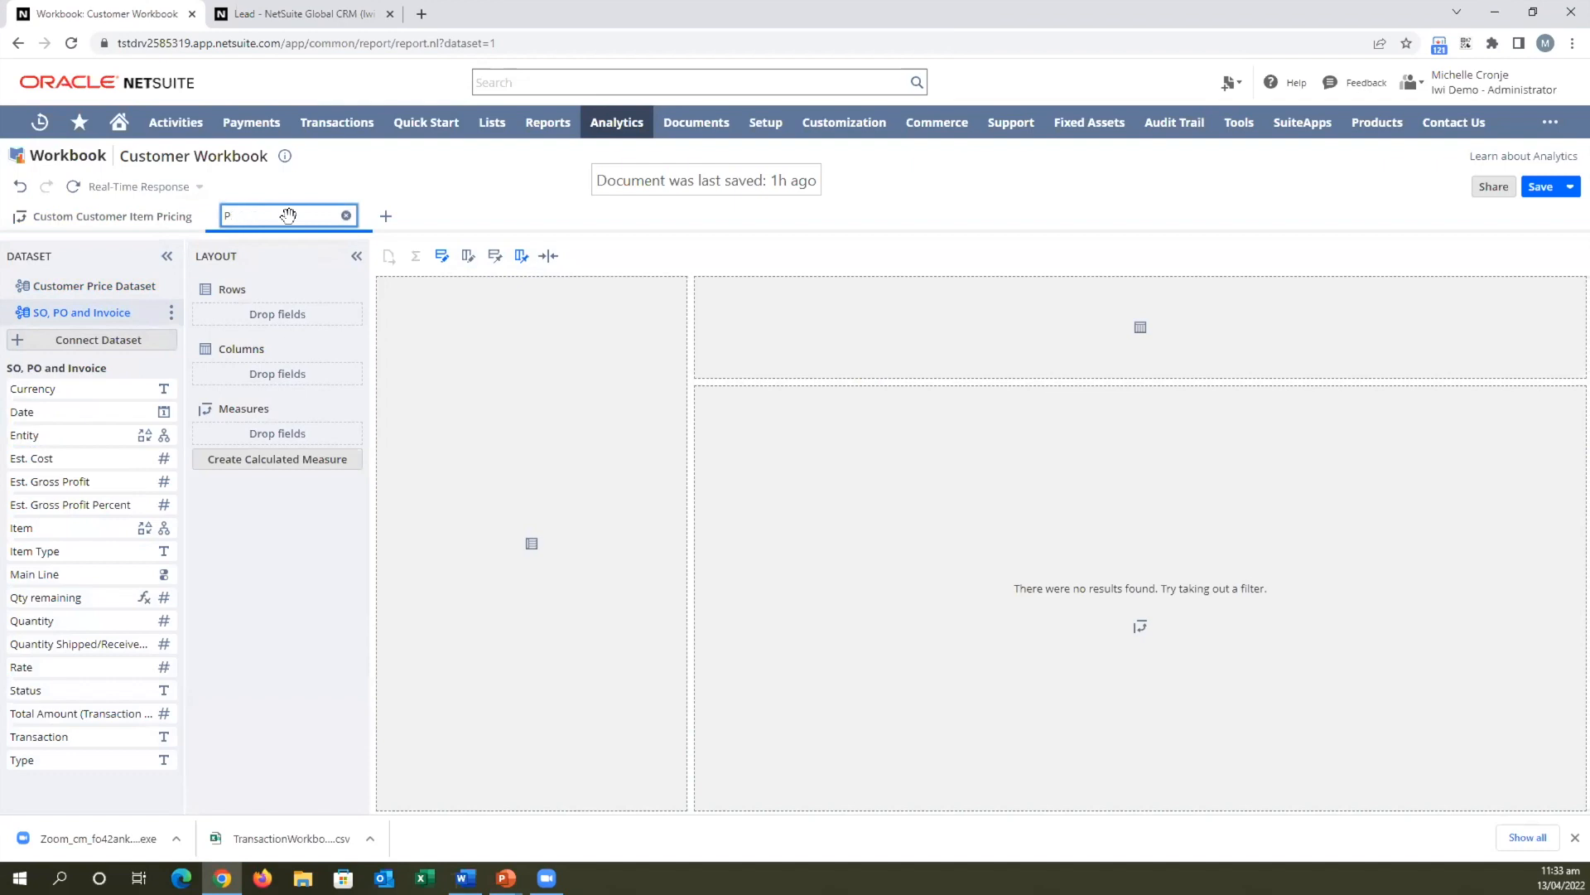
key("BackSpace")
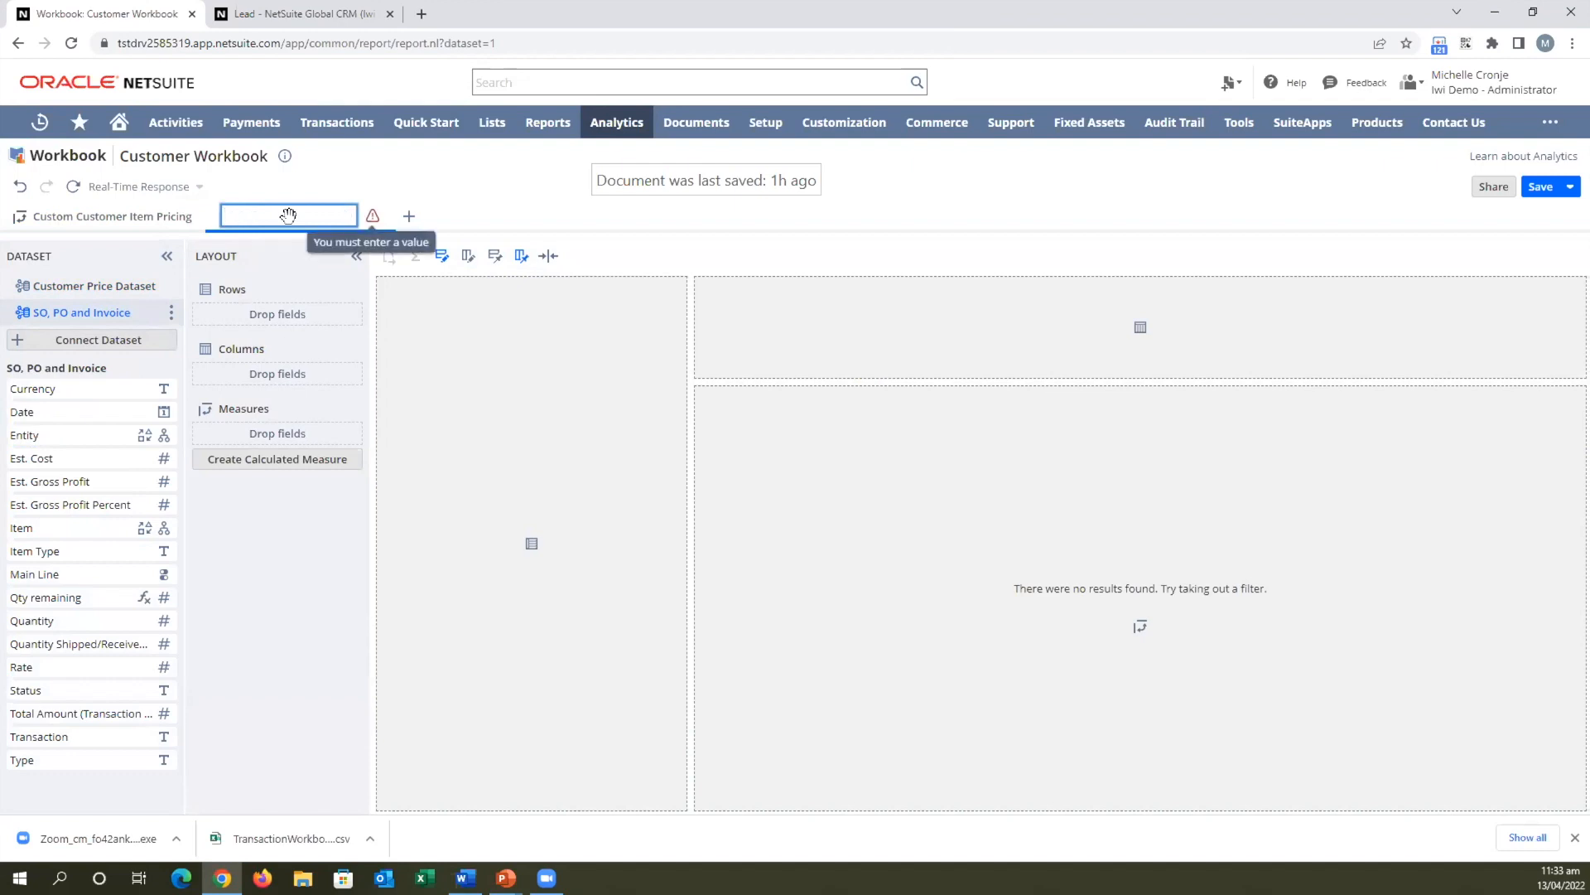
type("Ye")
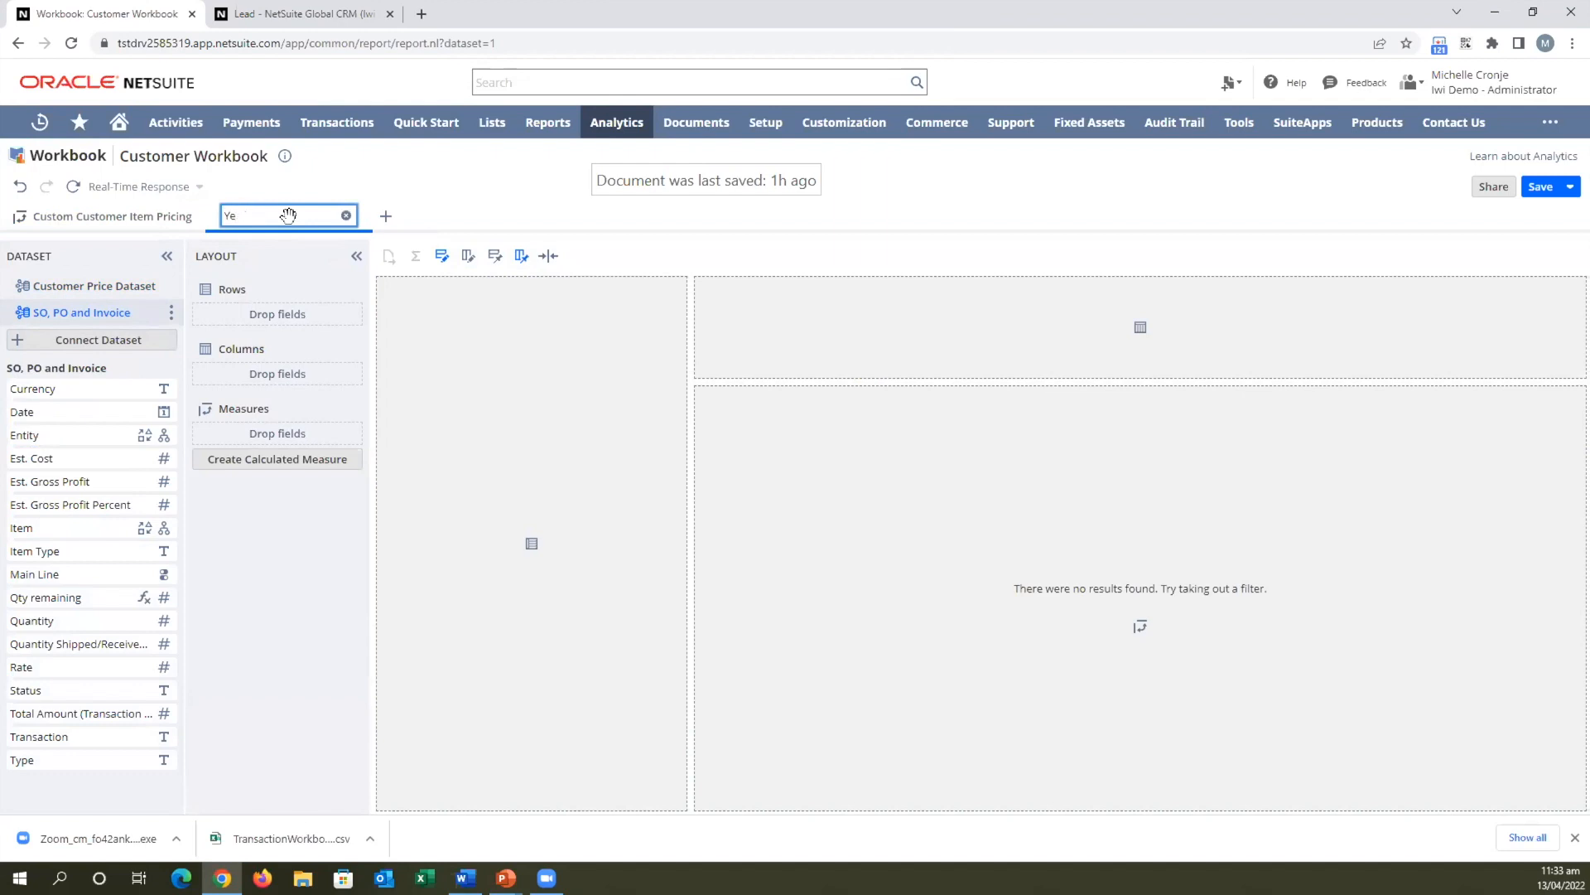
type("arly Sales AUD")
key("Return")
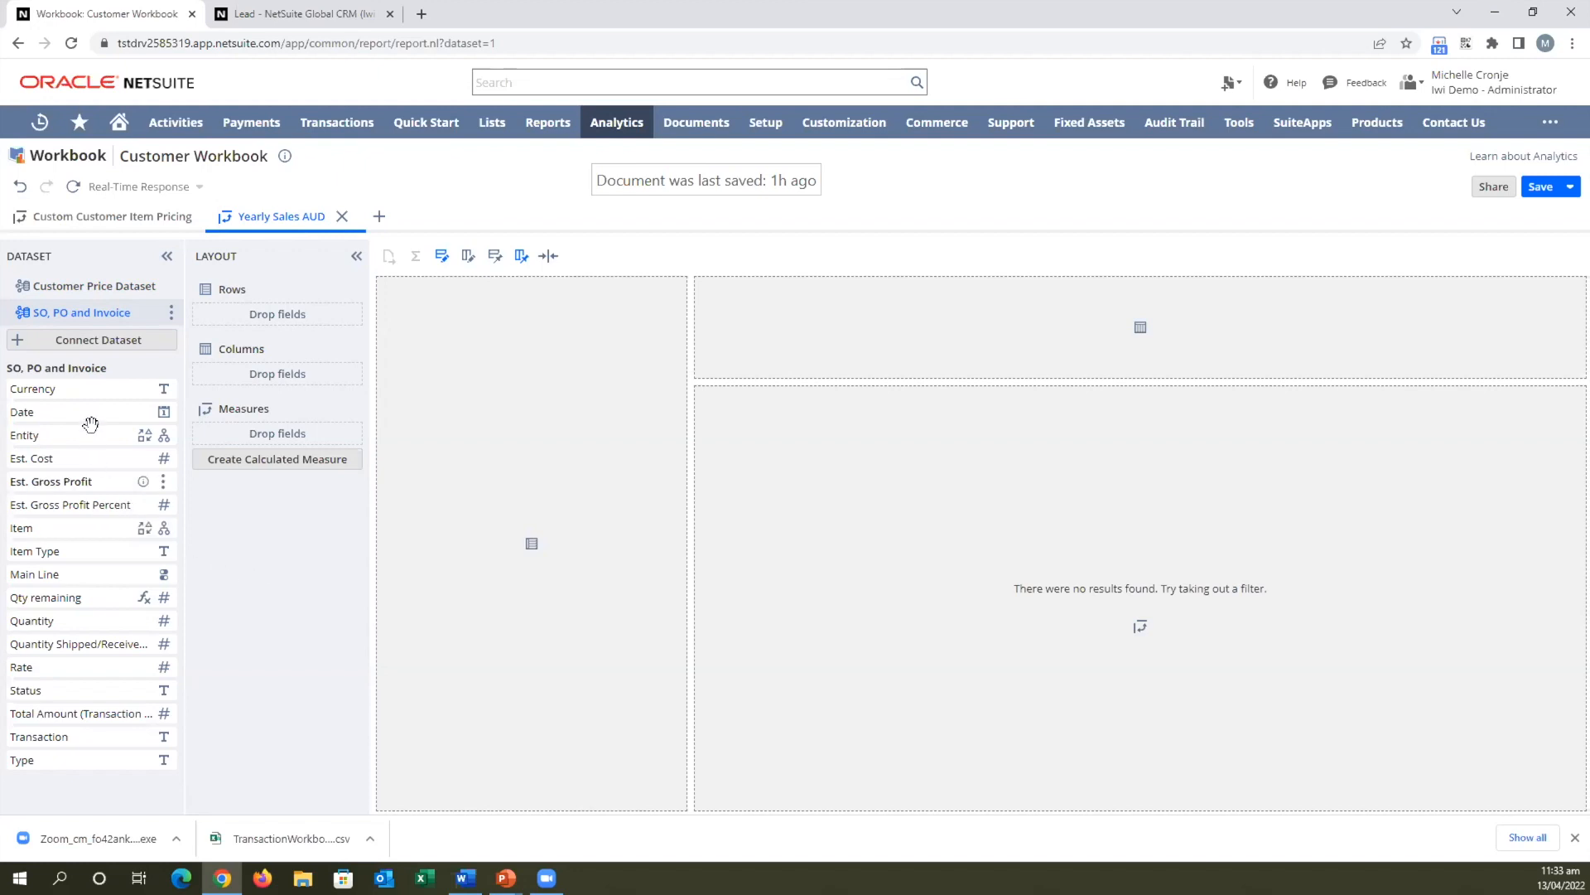
Filter the Yearly Sales AUD pivot's Currency to any of AUD.
left_click(164, 391)
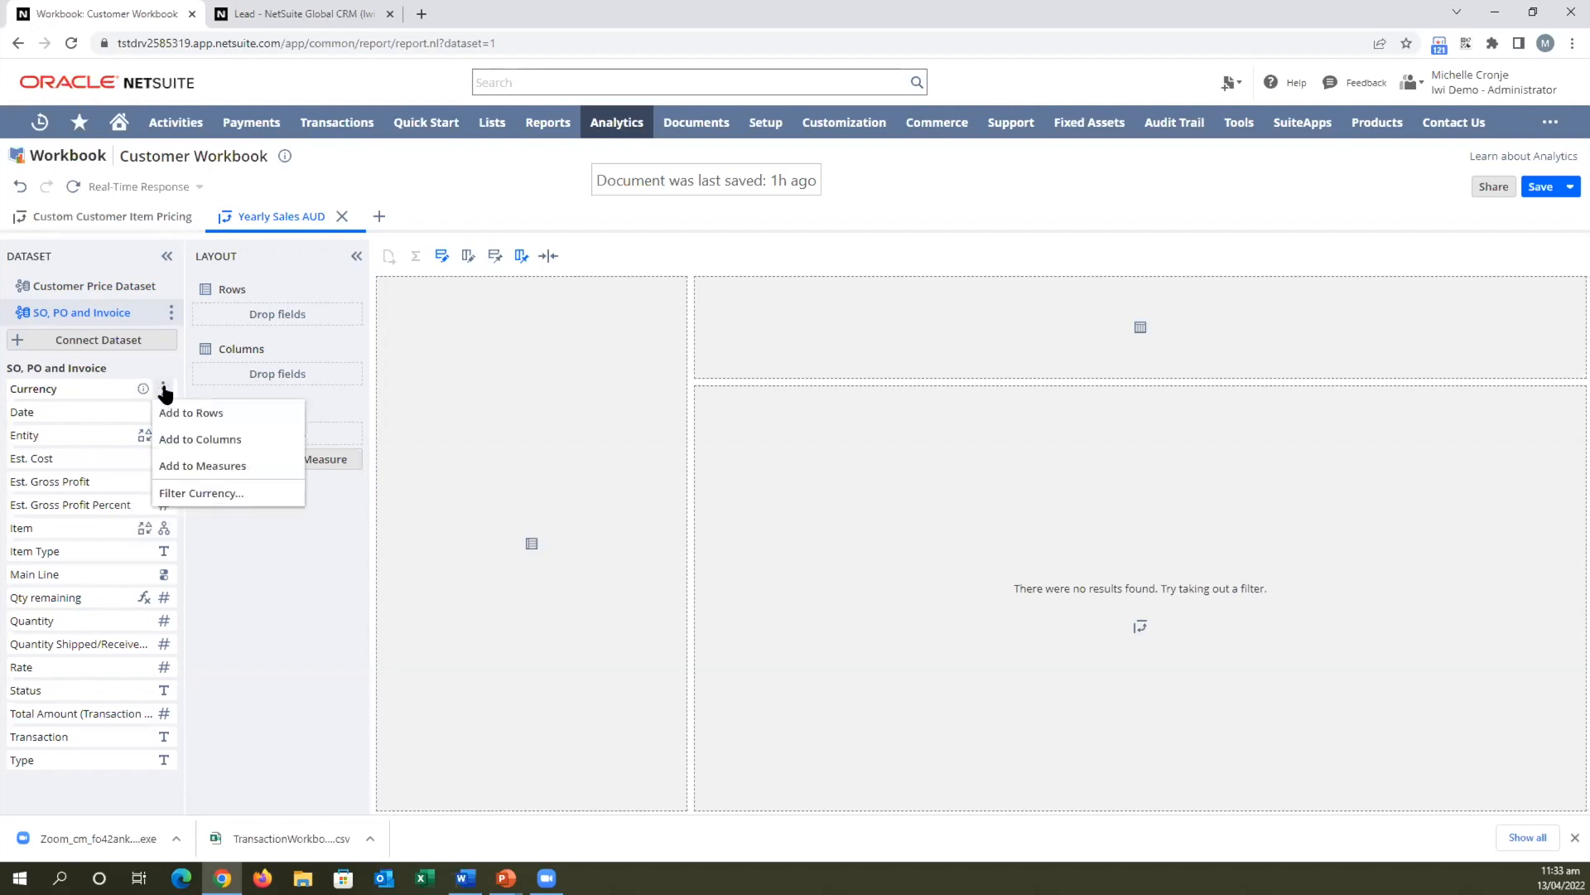
left_click(204, 493)
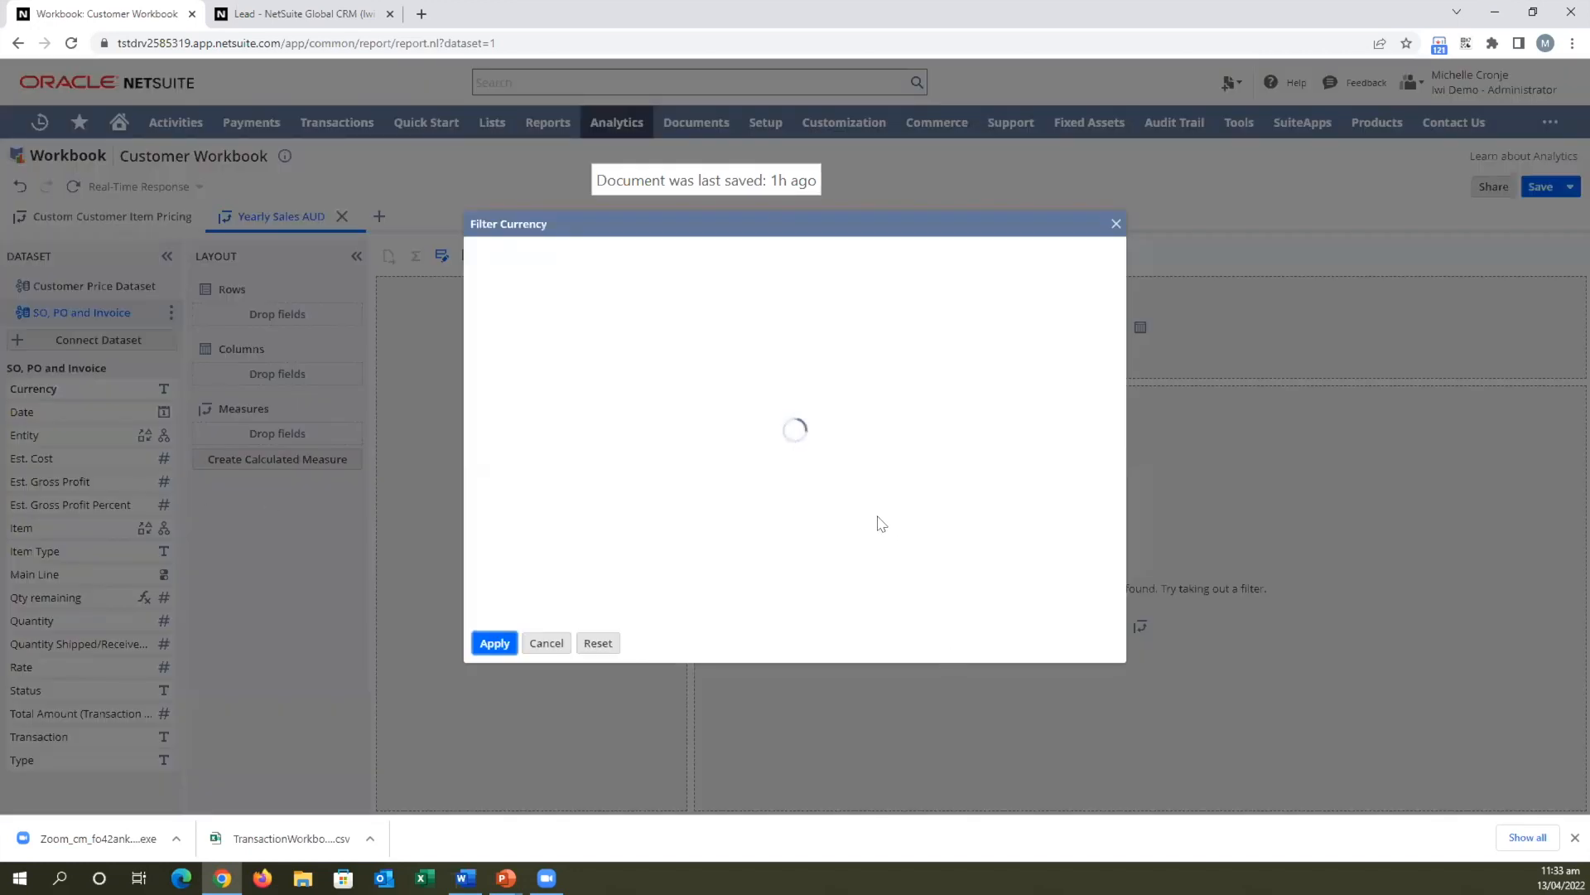
left_click(487, 333)
left_click(796, 415)
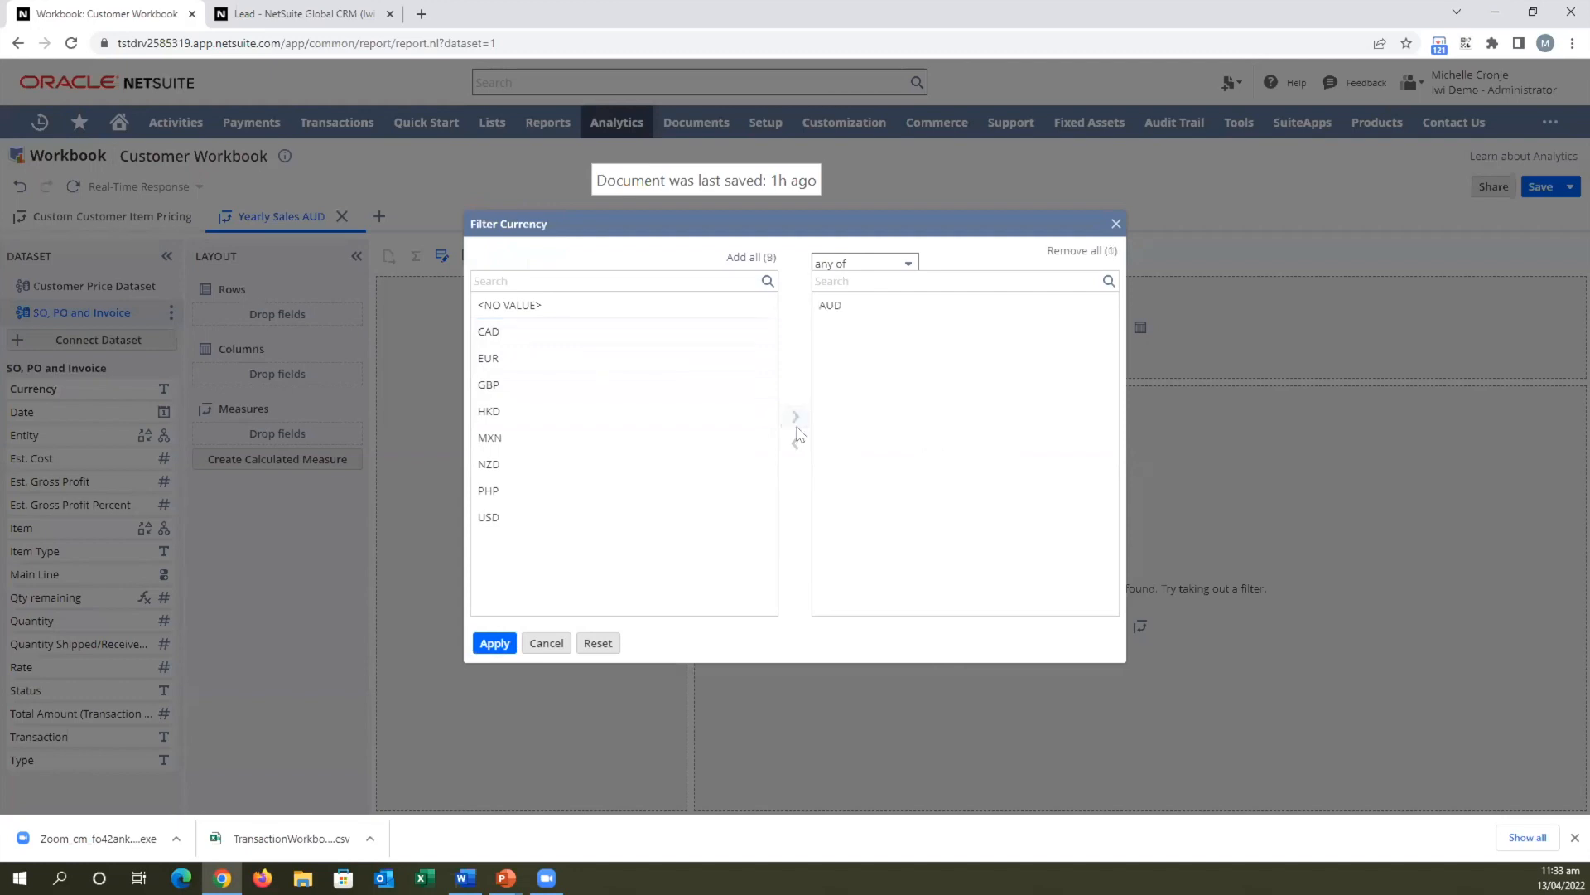
left_click(495, 644)
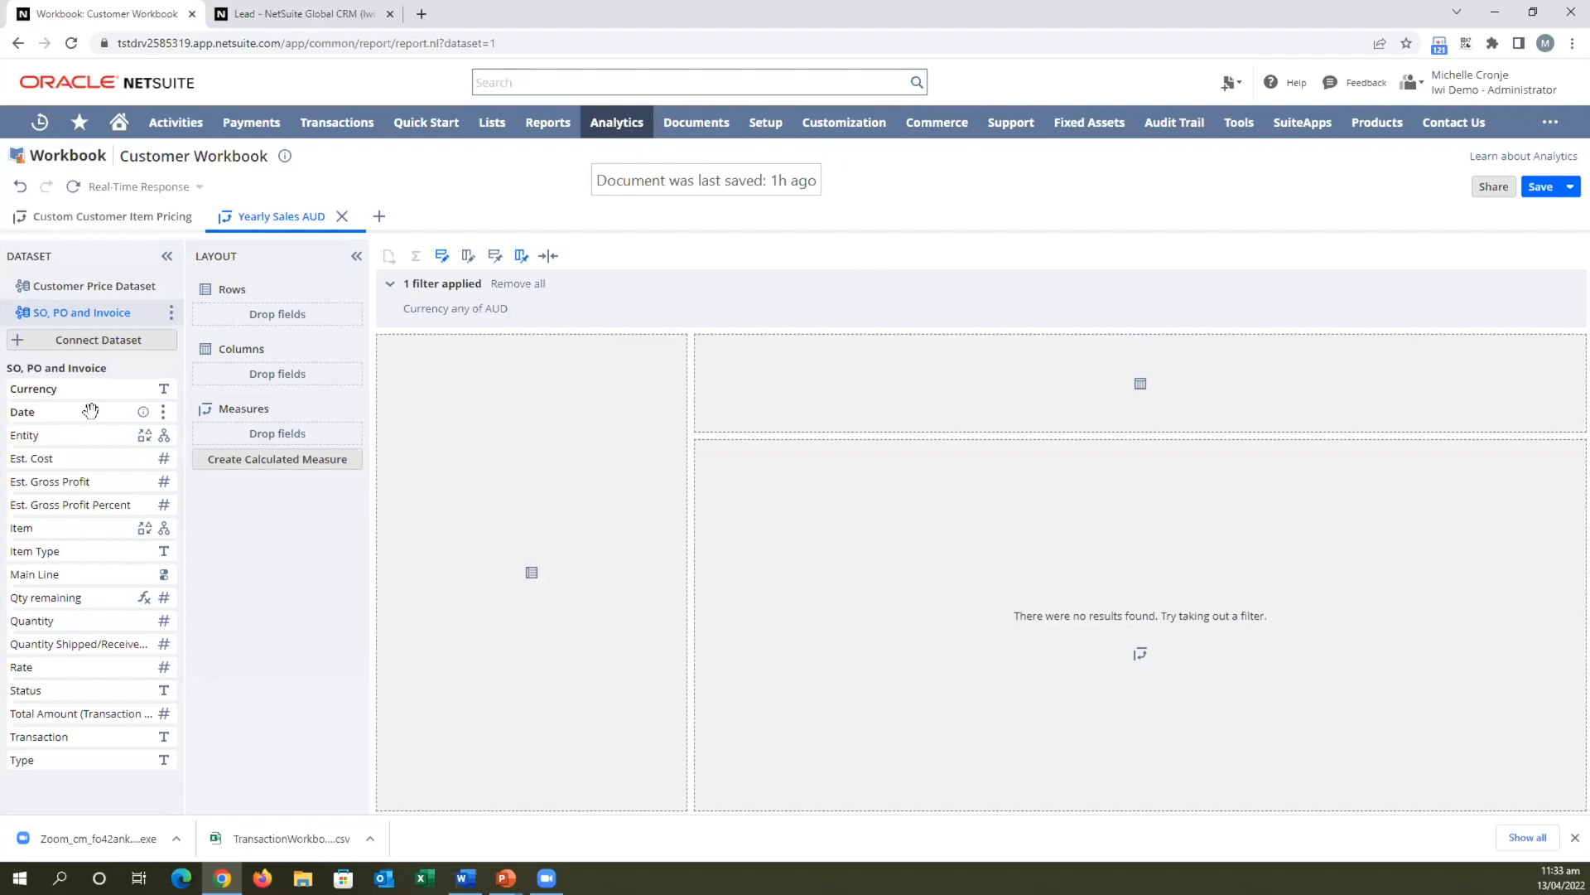
Filter the Yearly Sales AUD pivot's Type to any of Invoice.
left_click_drag(24, 433, 254, 364)
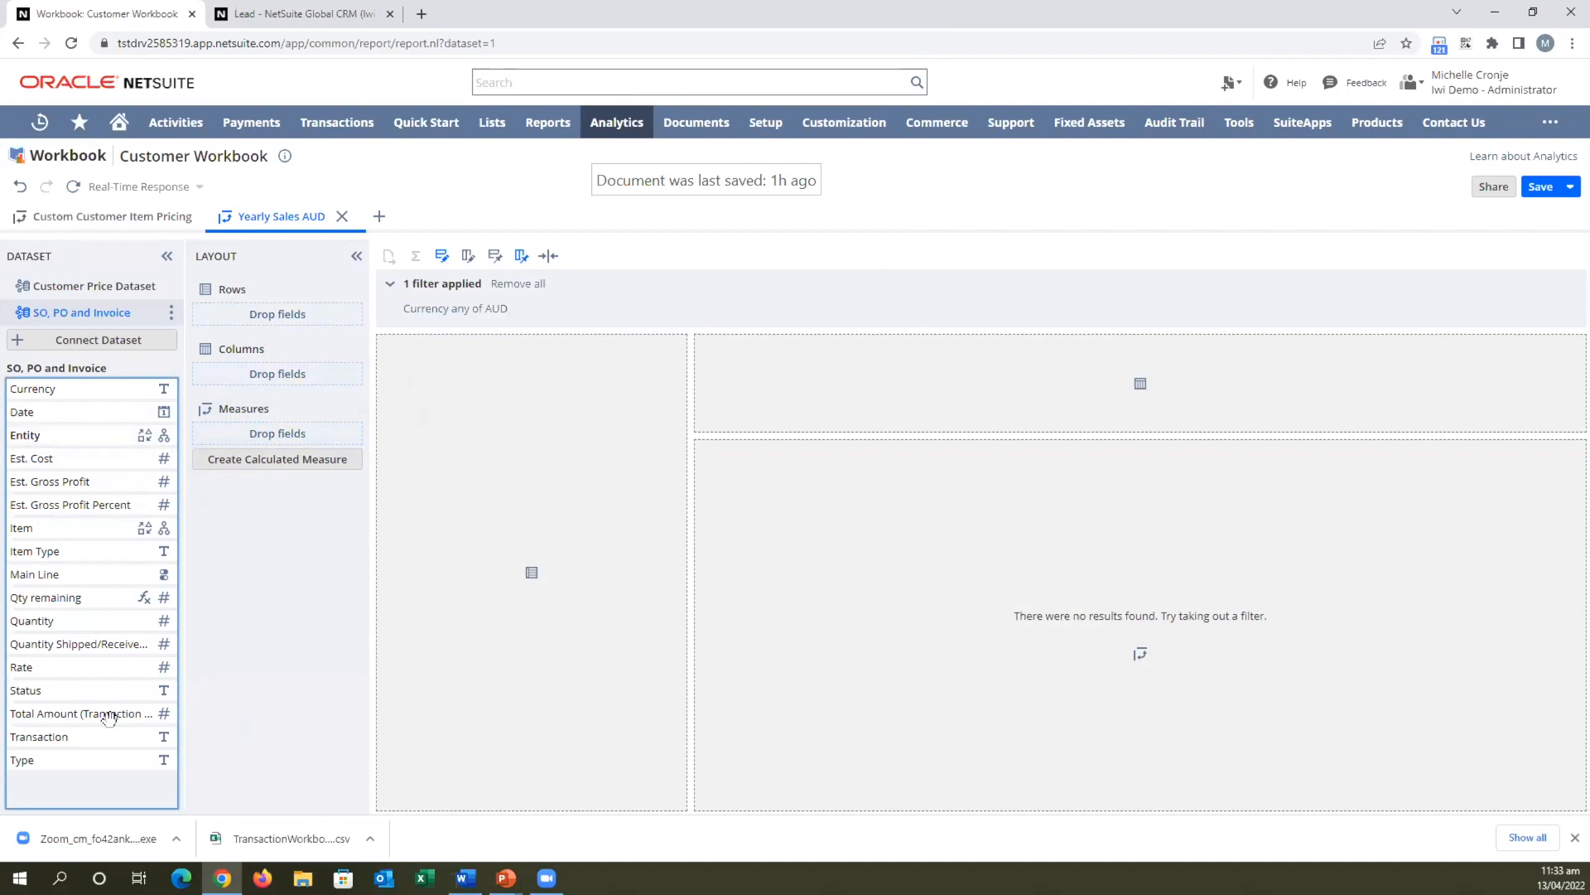
left_click(164, 758)
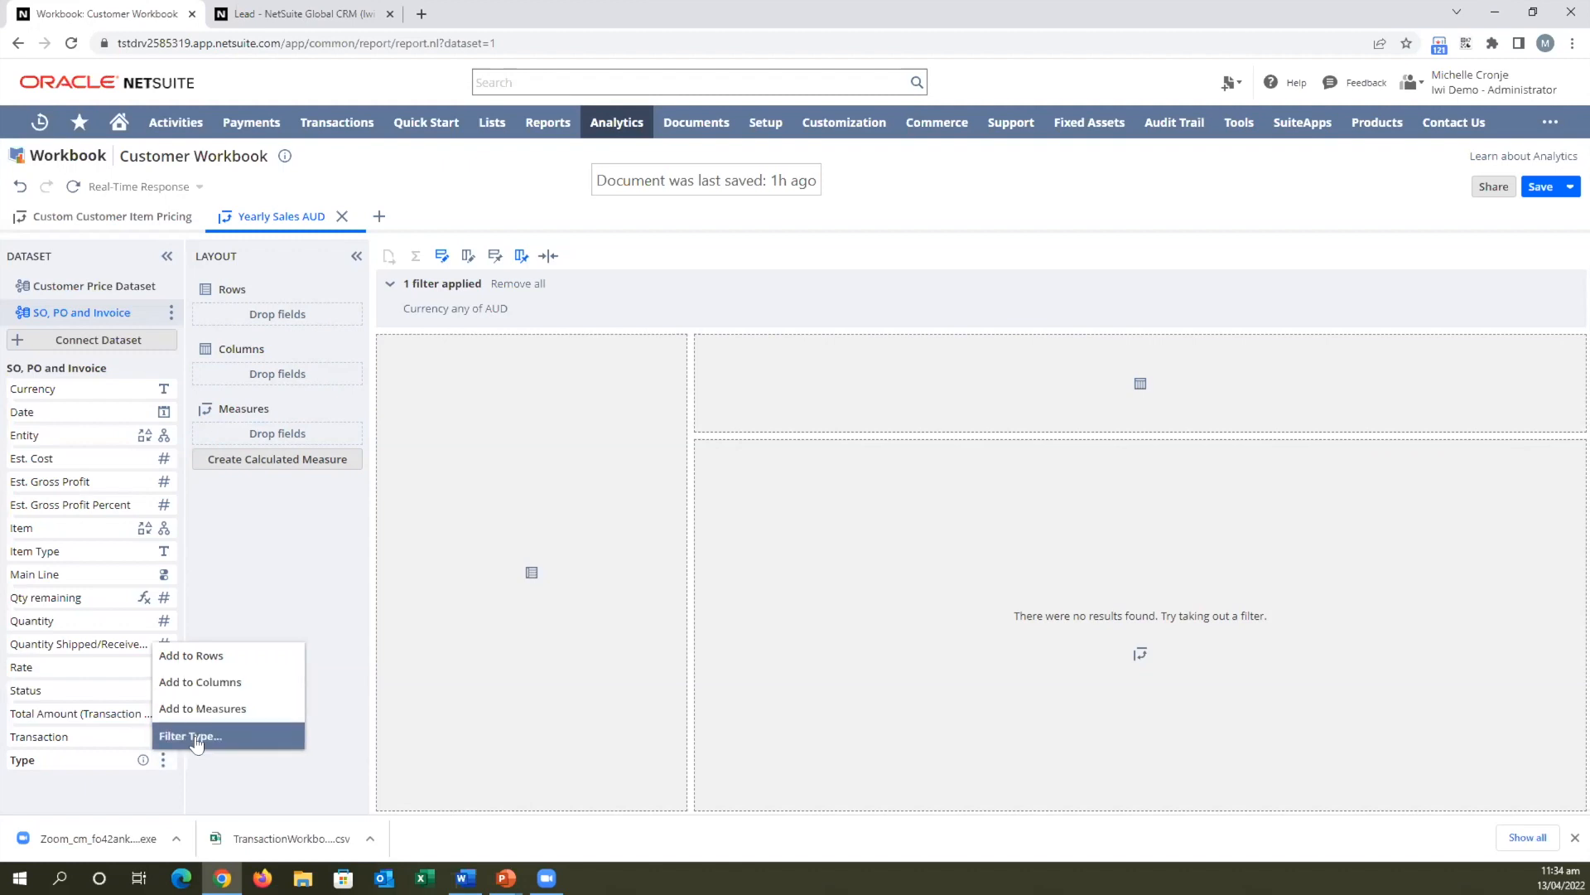
left_click(194, 736)
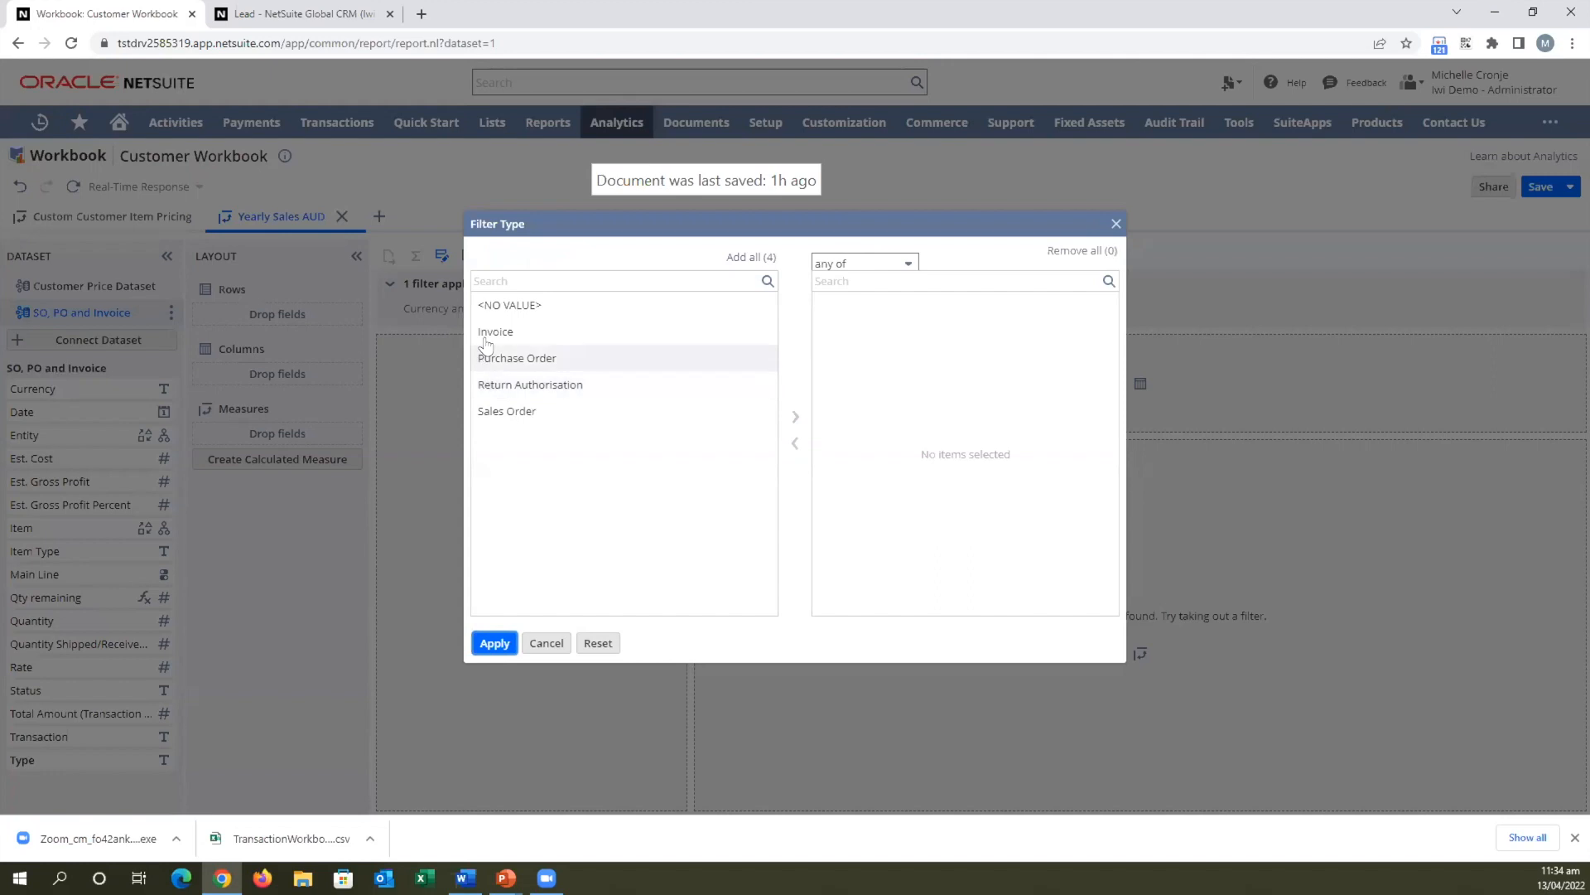
left_click(514, 332)
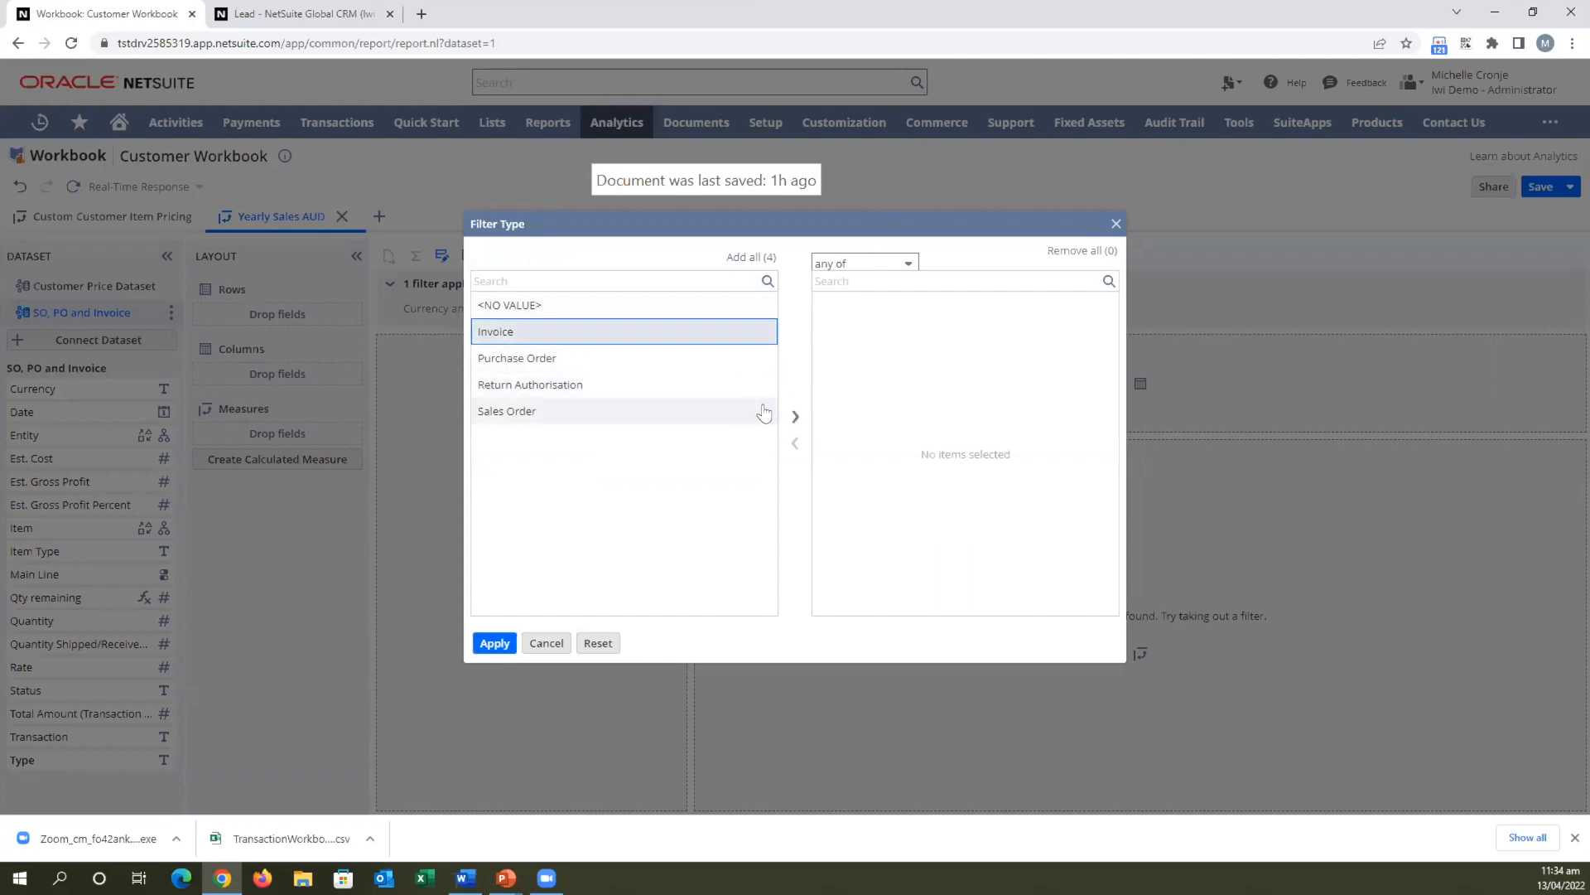
left_click(795, 416)
left_click(494, 643)
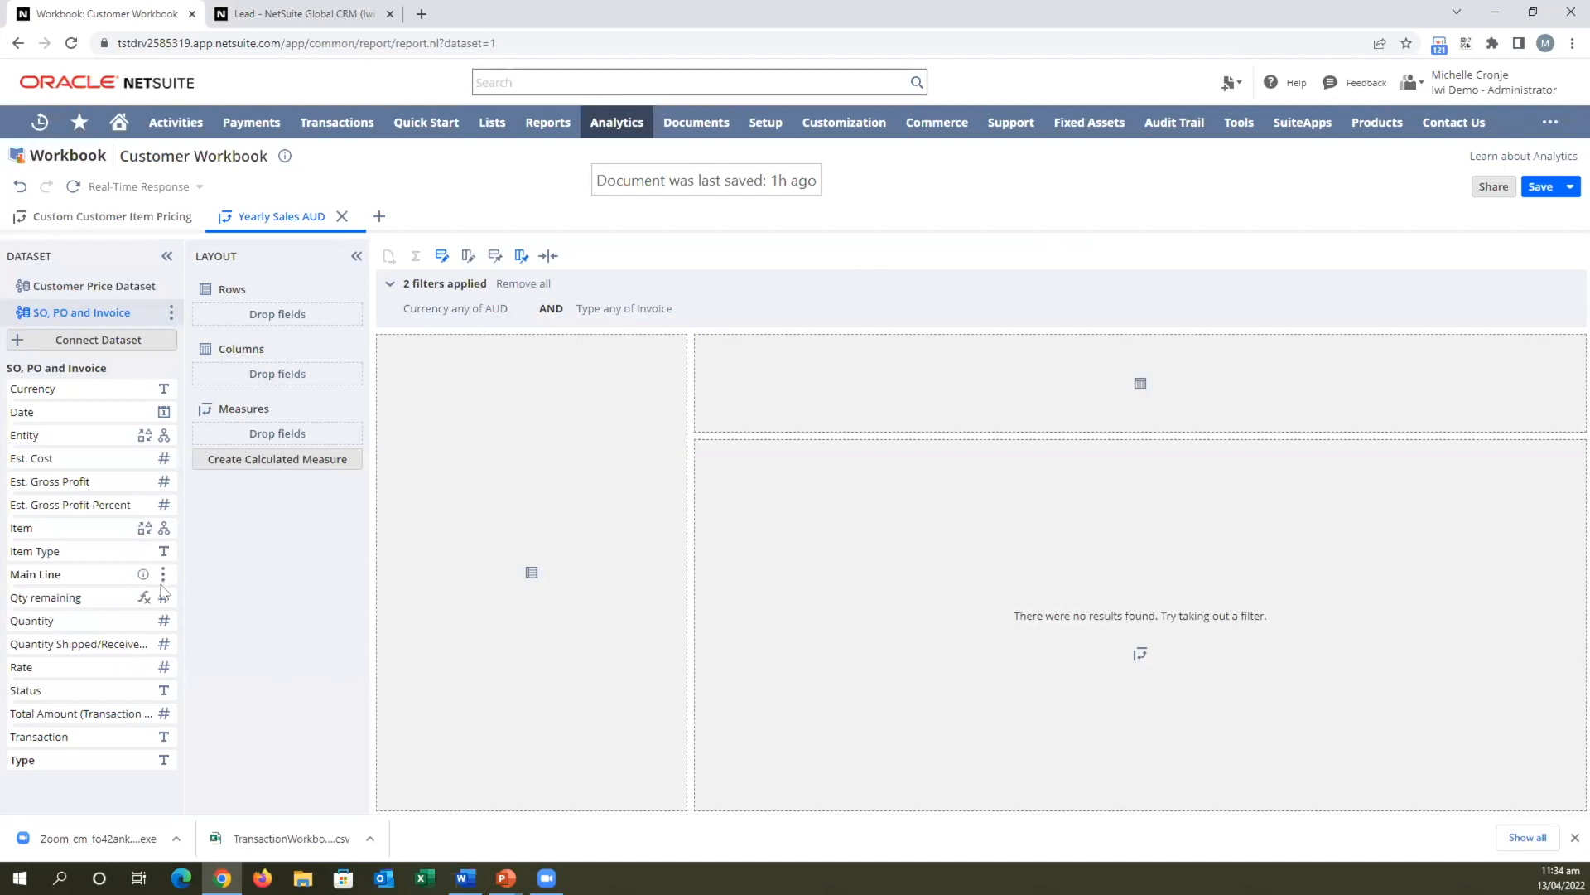
Filter the Yearly Sales AUD pivot's Main Line to Yes.
left_click(164, 574)
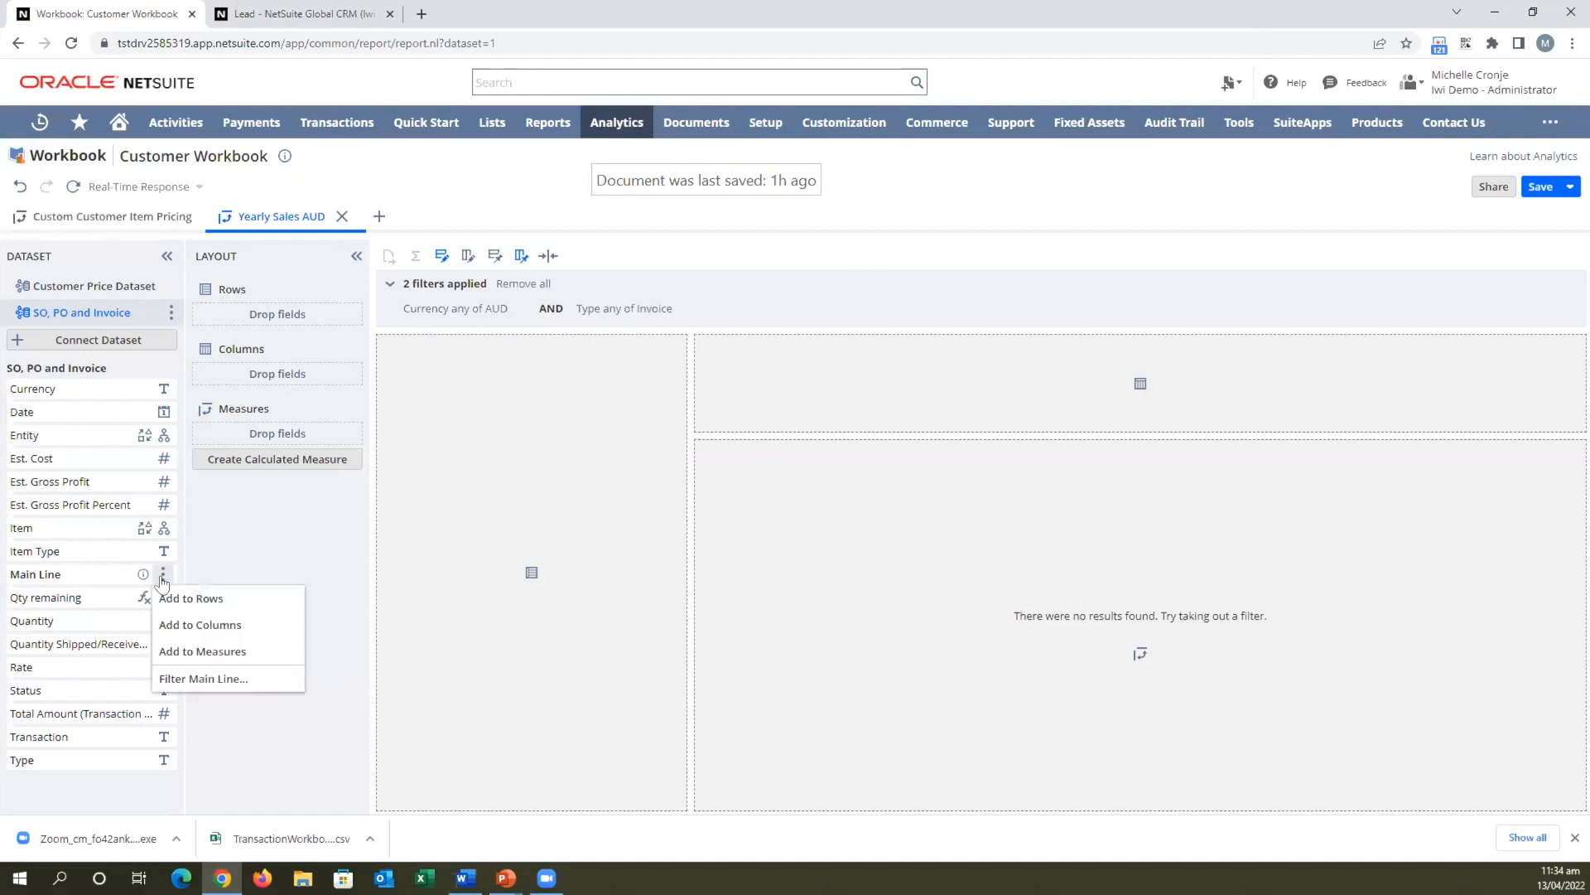
left_click(192, 674)
left_click(492, 363)
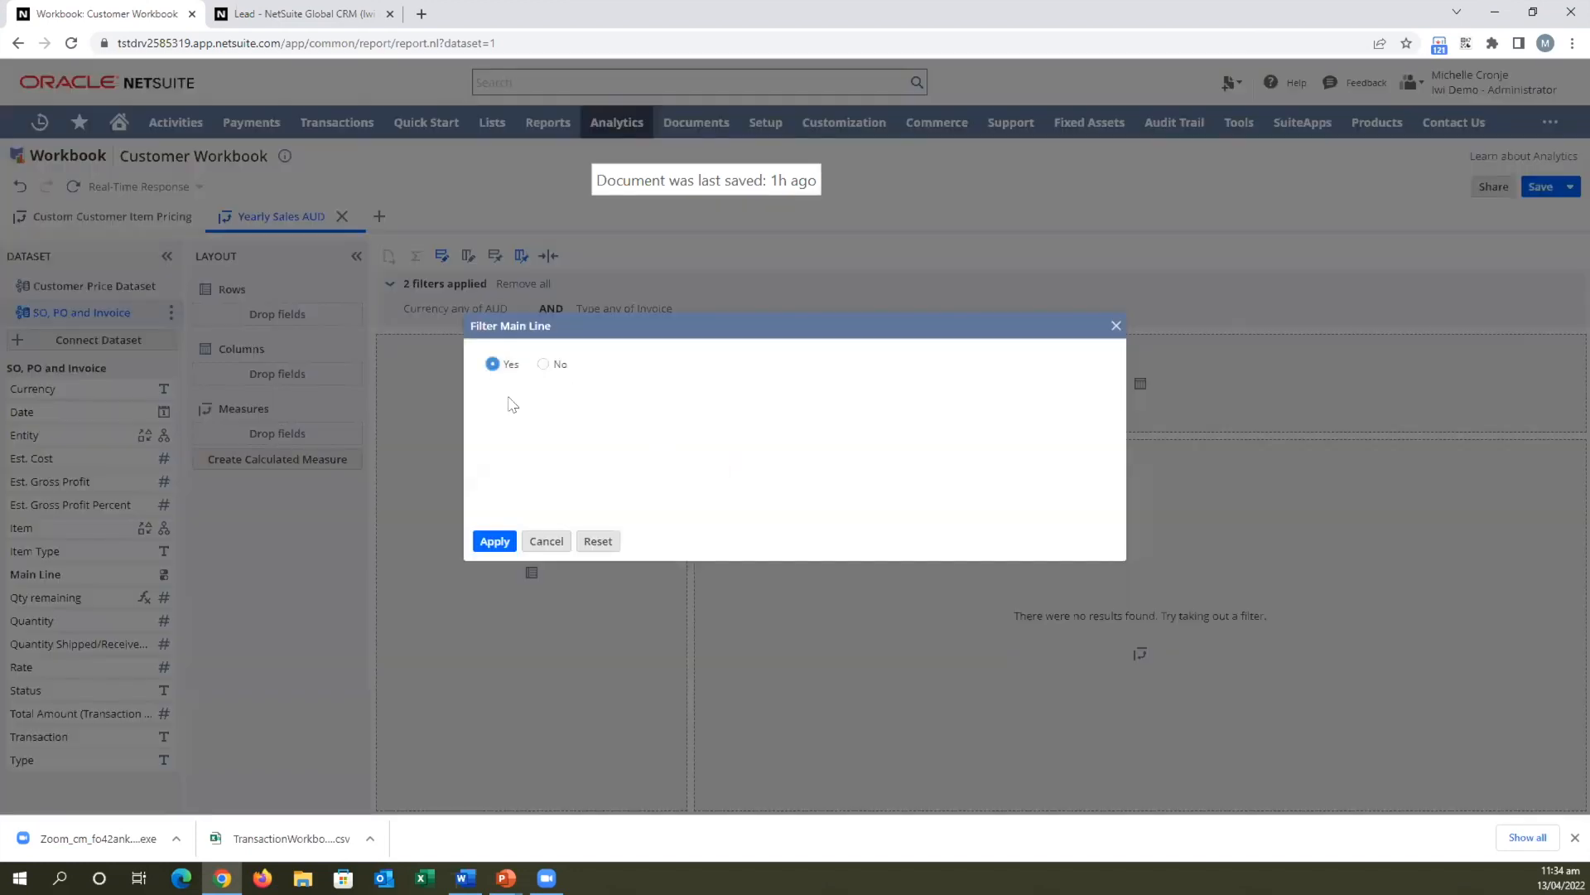
left_click(494, 541)
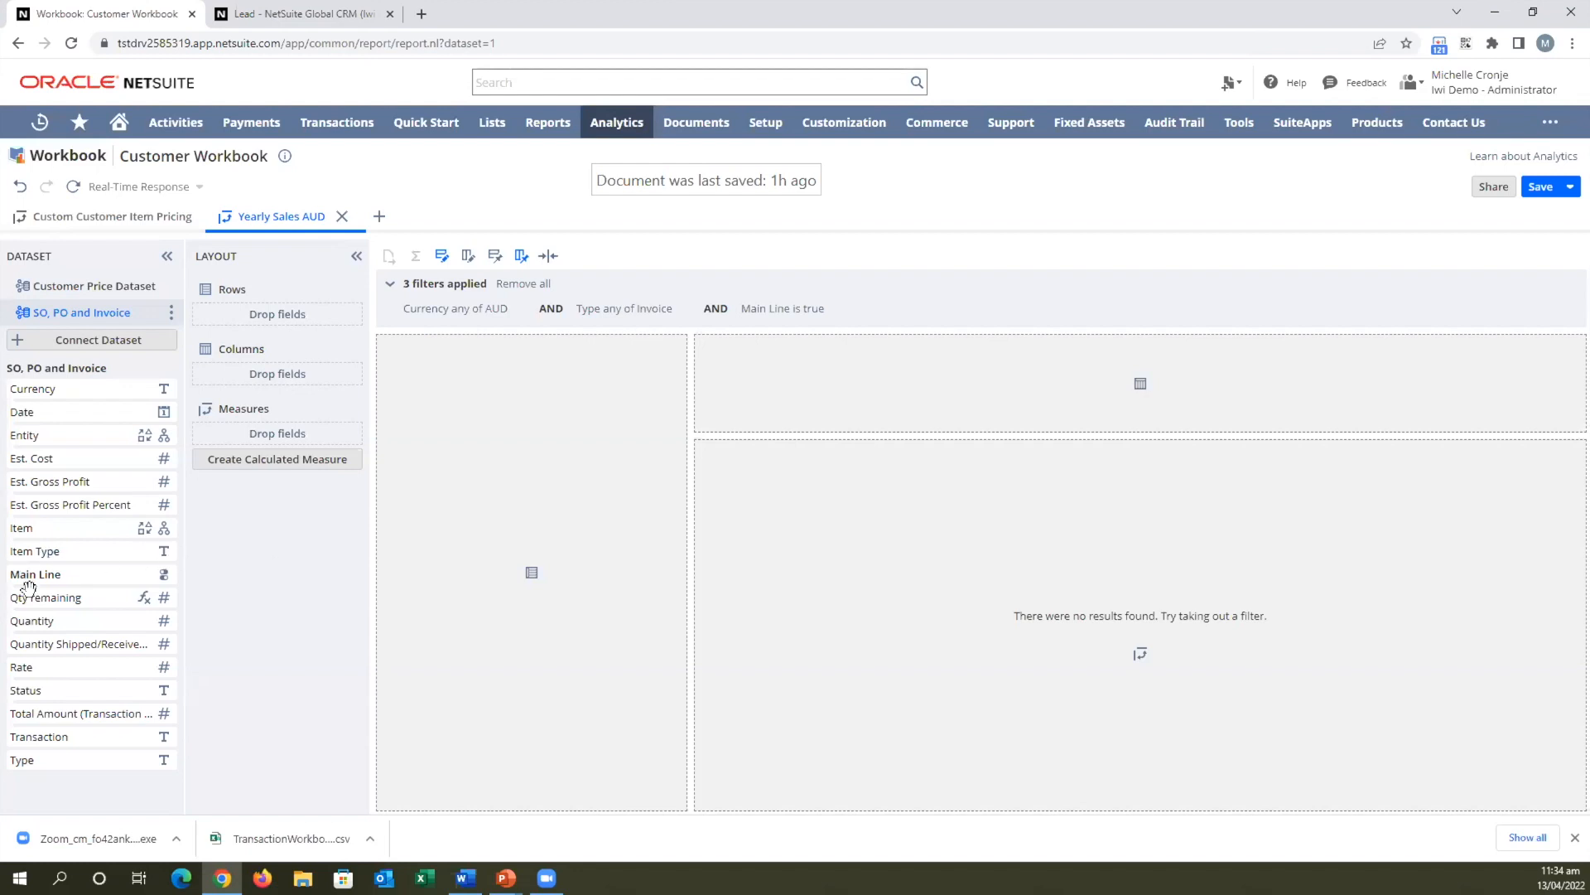
Add Type to the rows and Date (Year) to the columns of the Yearly Sales AUD pivot.
left_click_drag(27, 757, 246, 294)
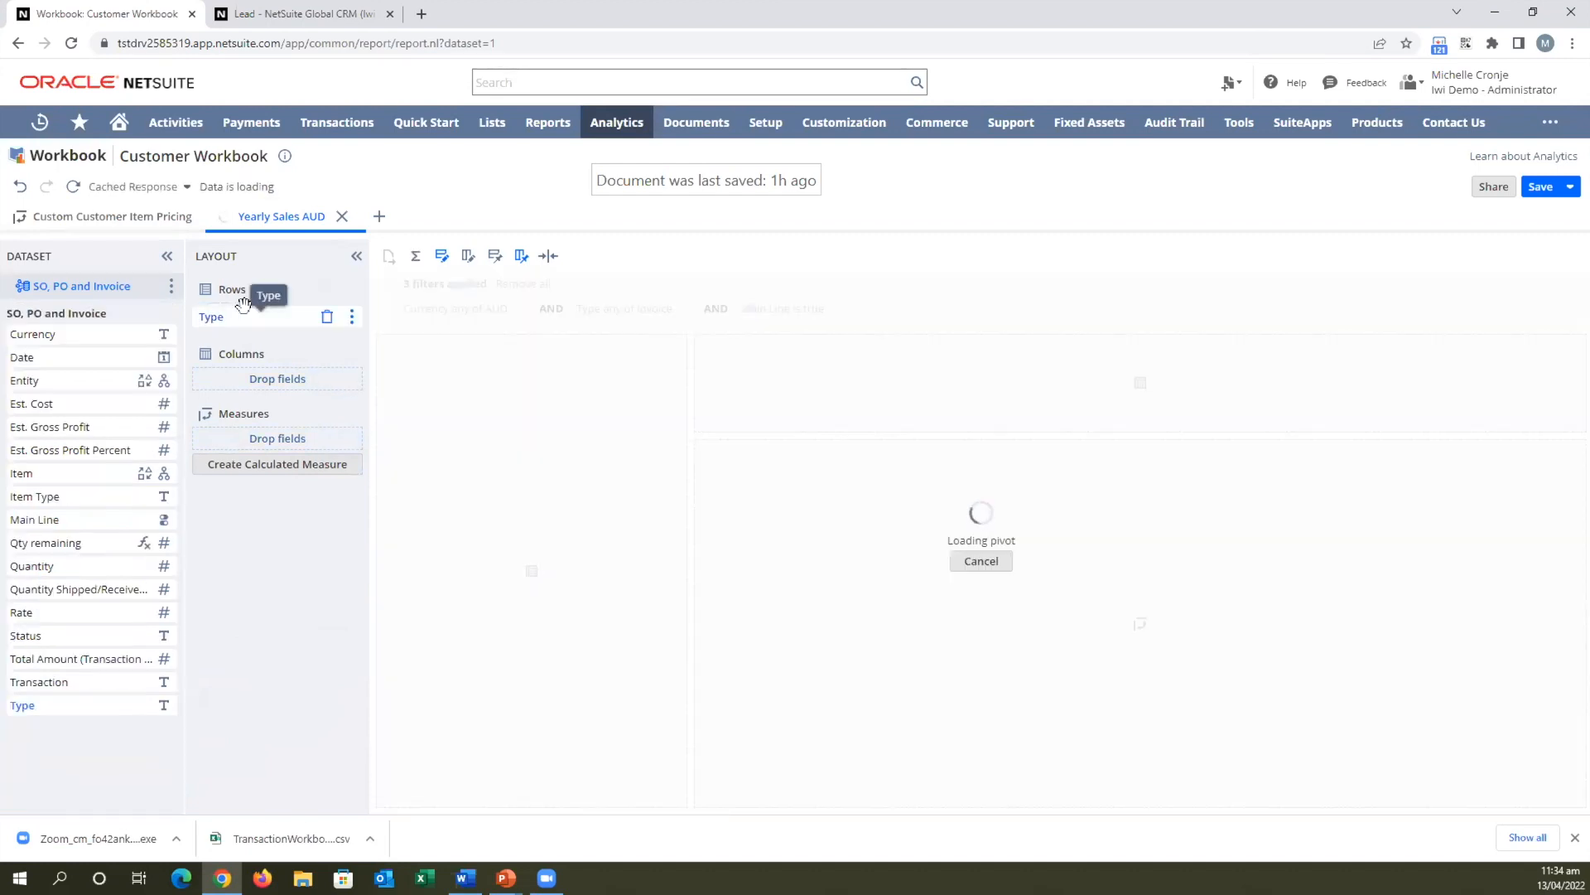
left_click_drag(19, 352, 244, 364)
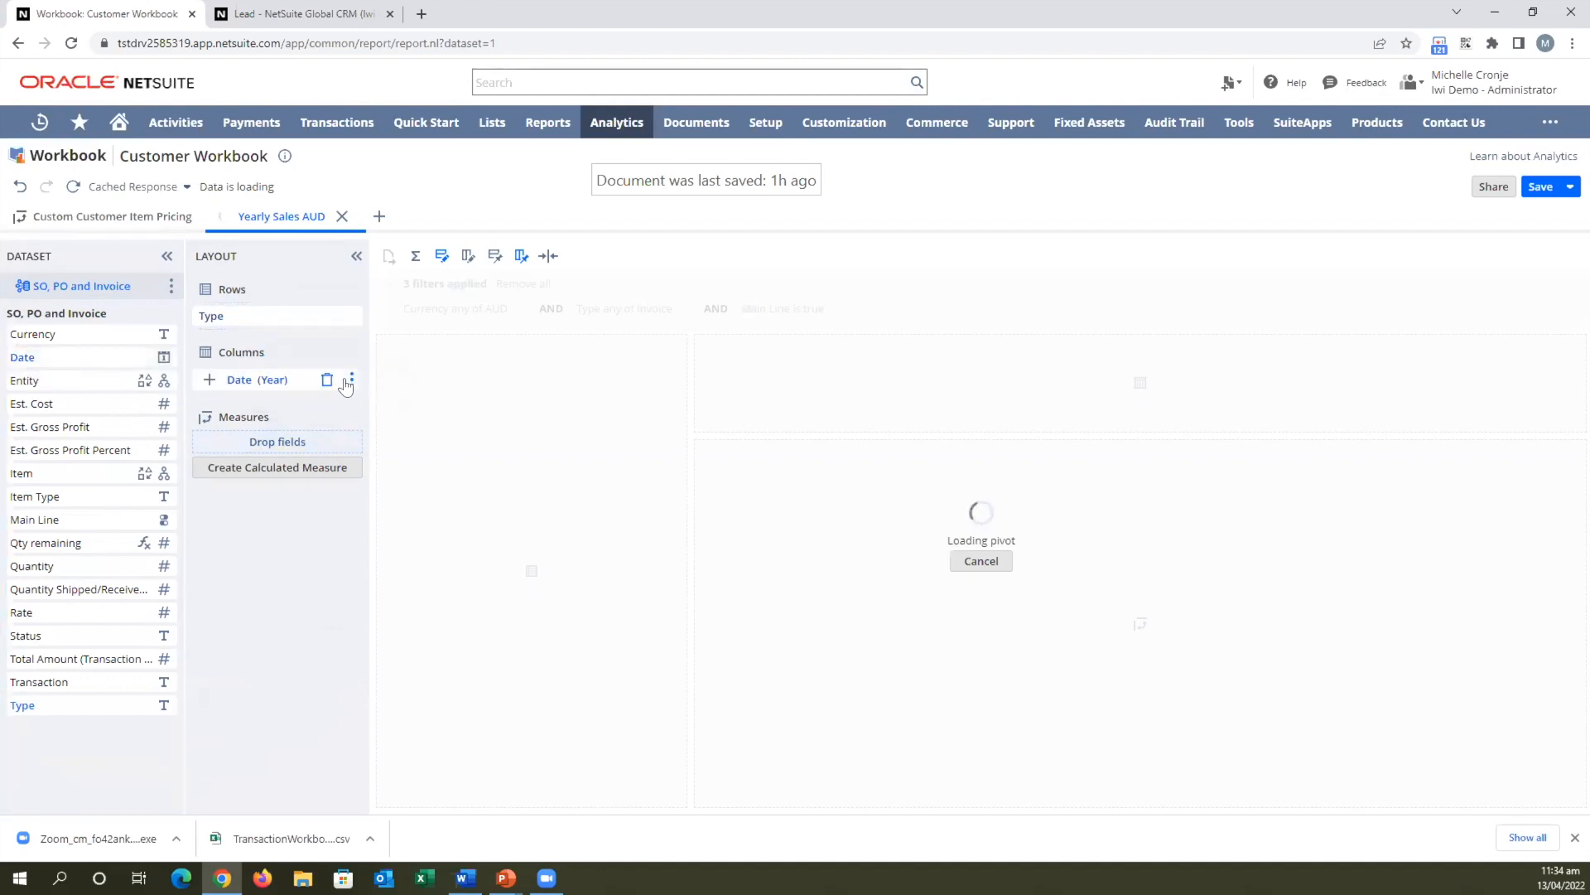
Filter the pivot's Date (Year) column to any of 2020, 2021 and 2022.
left_click(351, 380)
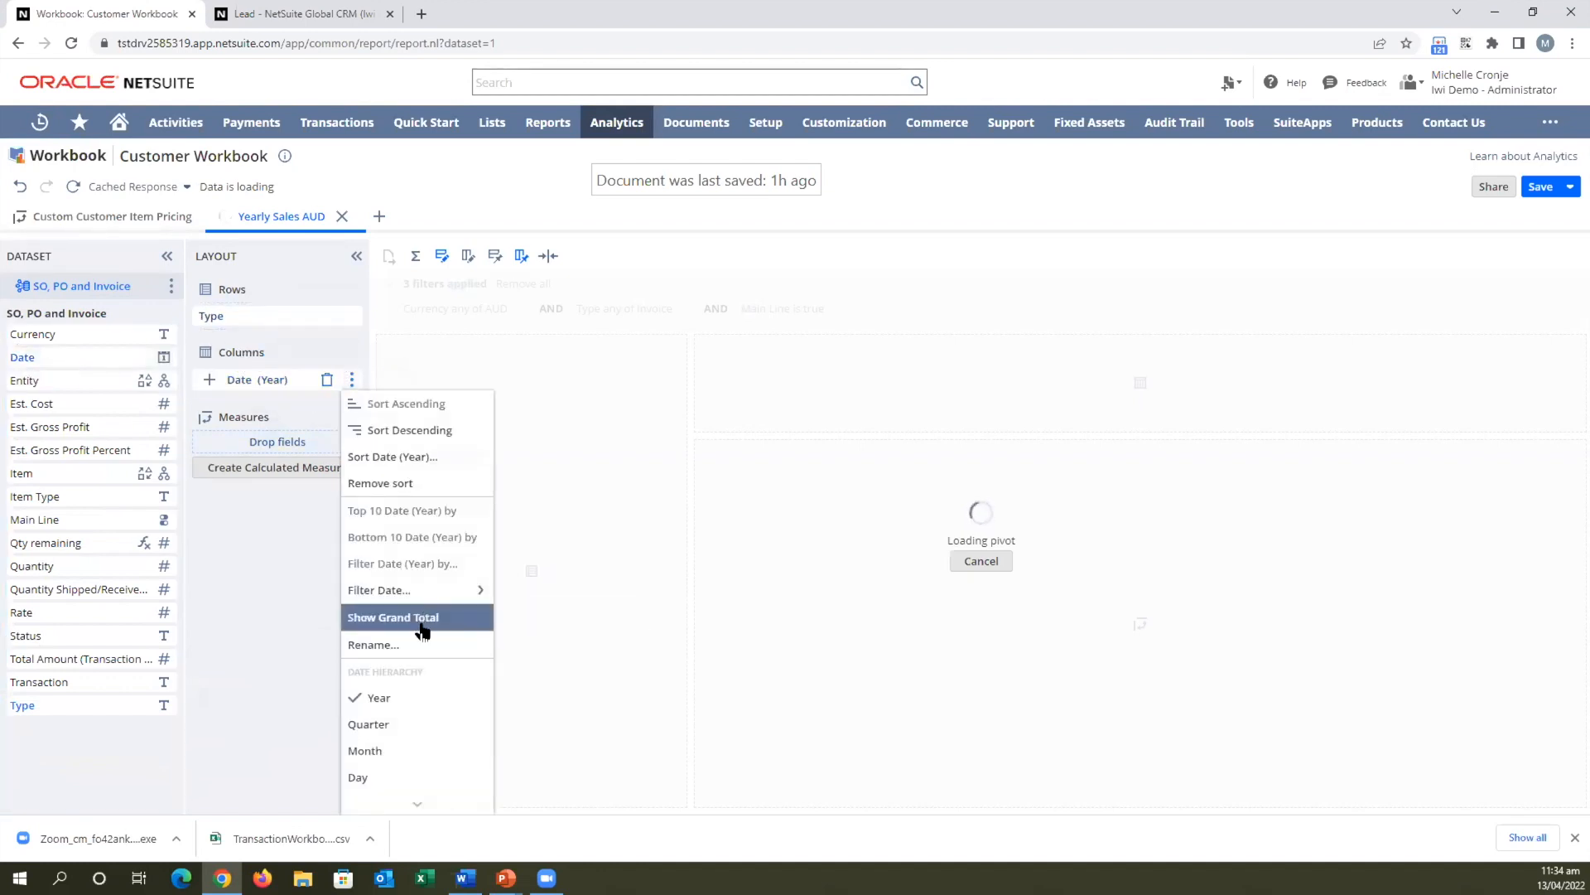
mouse_move(422, 592)
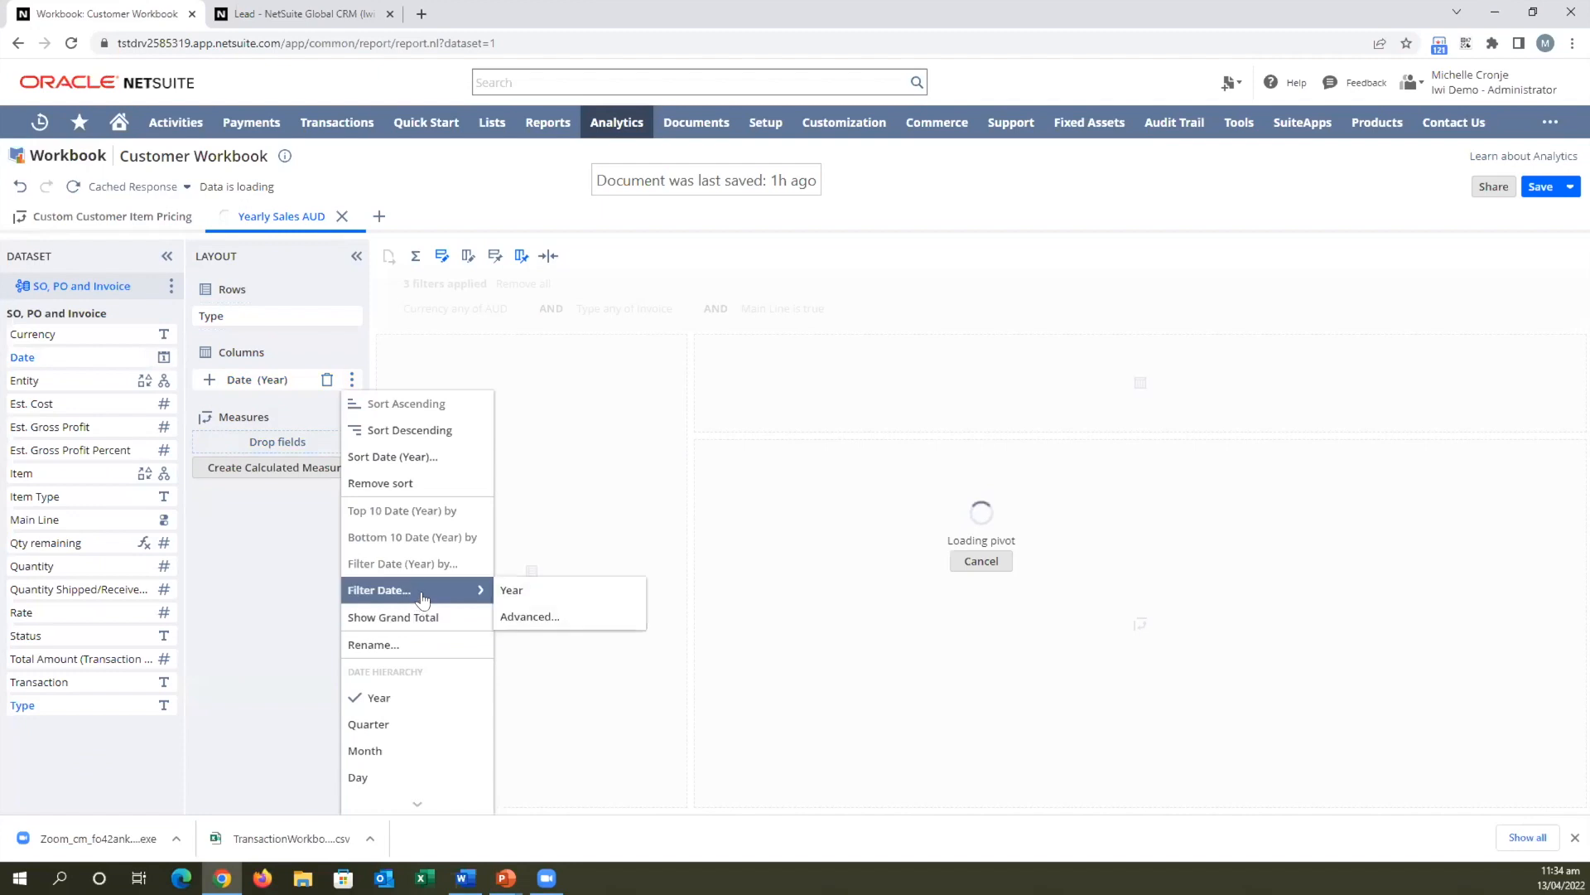
left_click(519, 602)
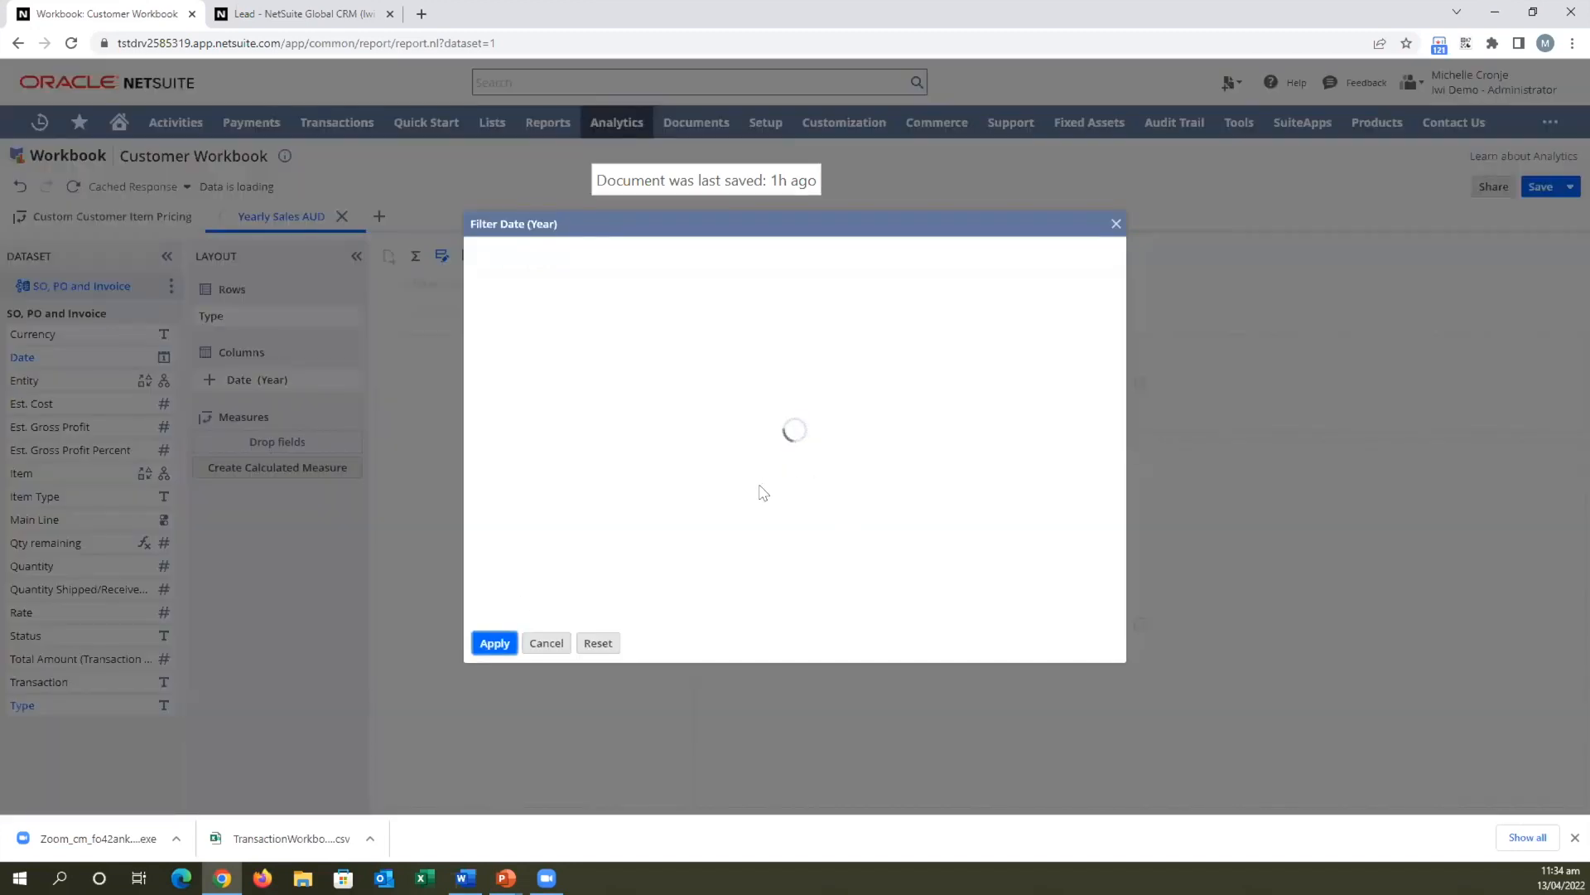
left_click(533, 340)
left_click(523, 360)
left_click(516, 386)
left_click(795, 417)
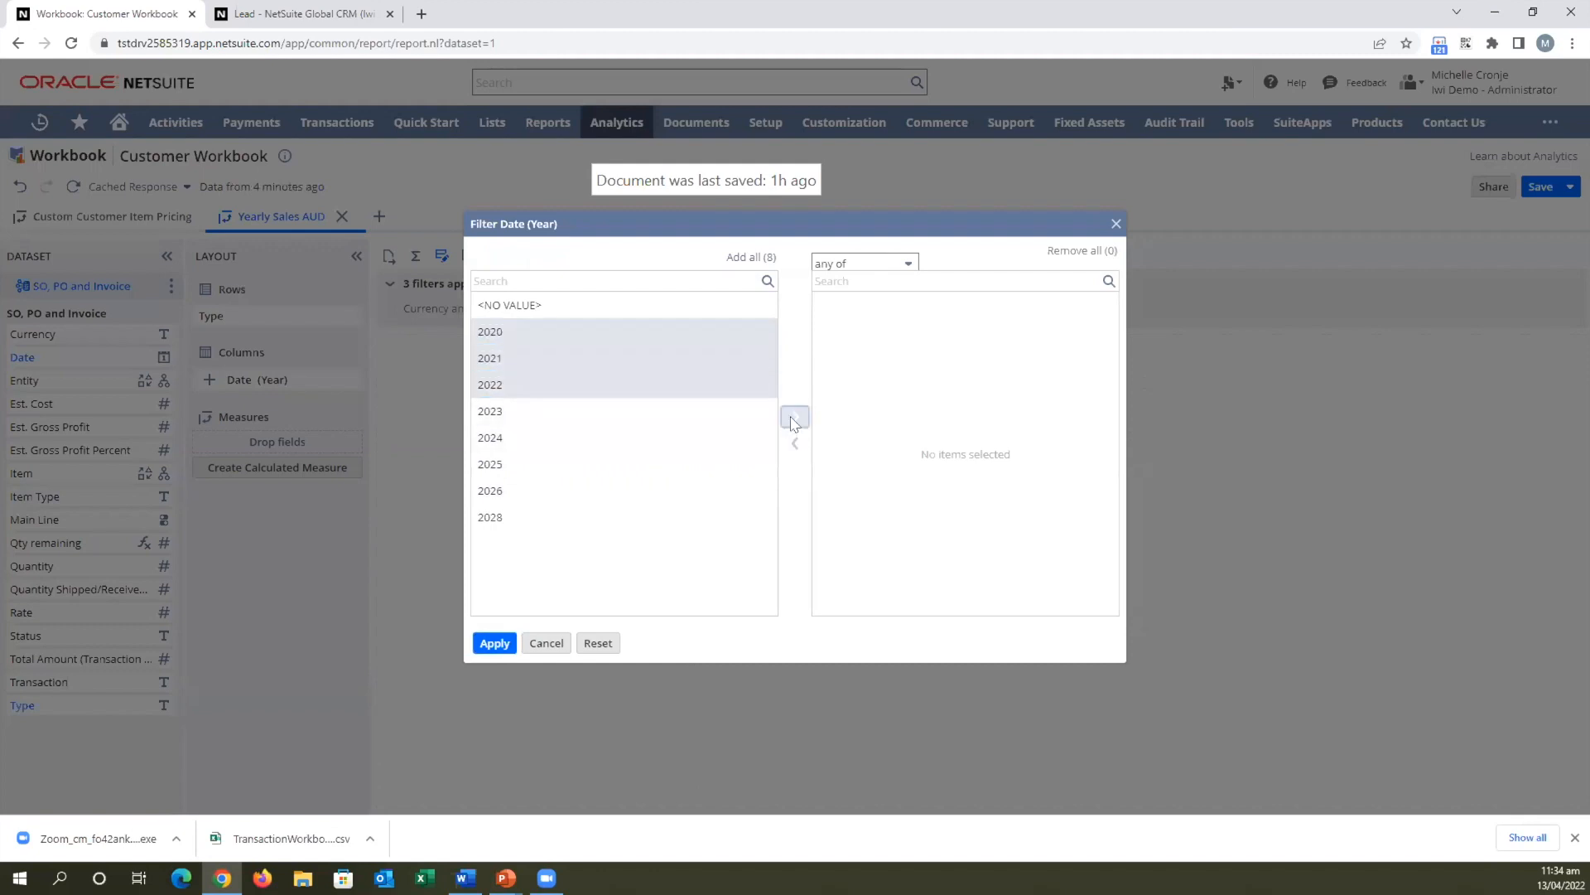
left_click(507, 645)
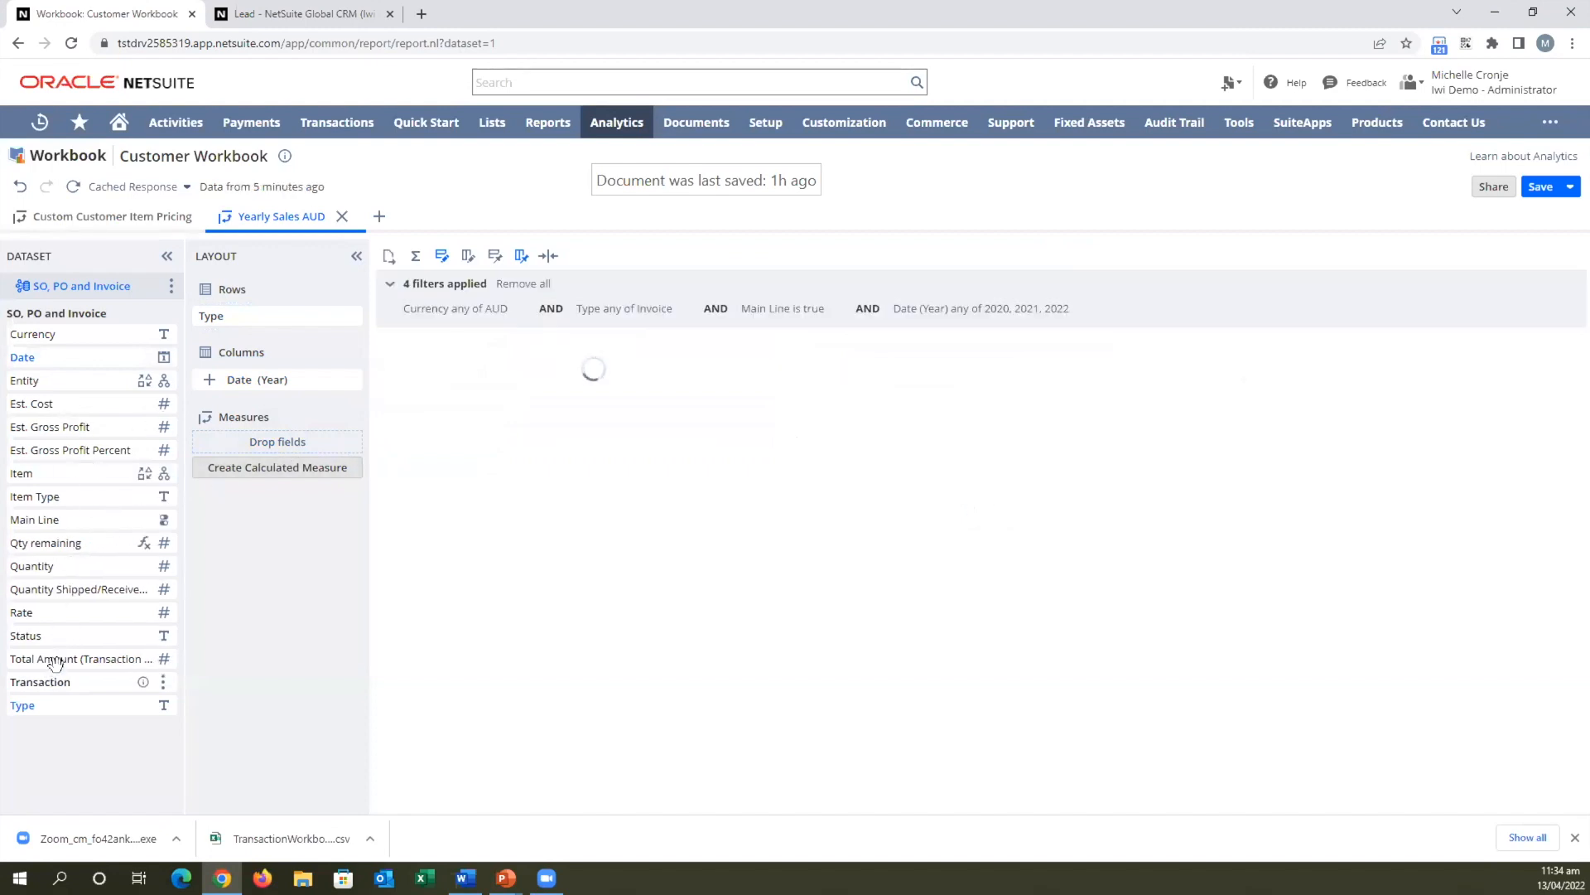
Add Total Amount (Transaction Currency) as a pivot measure renamed Amount, and add Est. Gross Profit Percent as a second measure.
left_click_drag(53, 650, 245, 438)
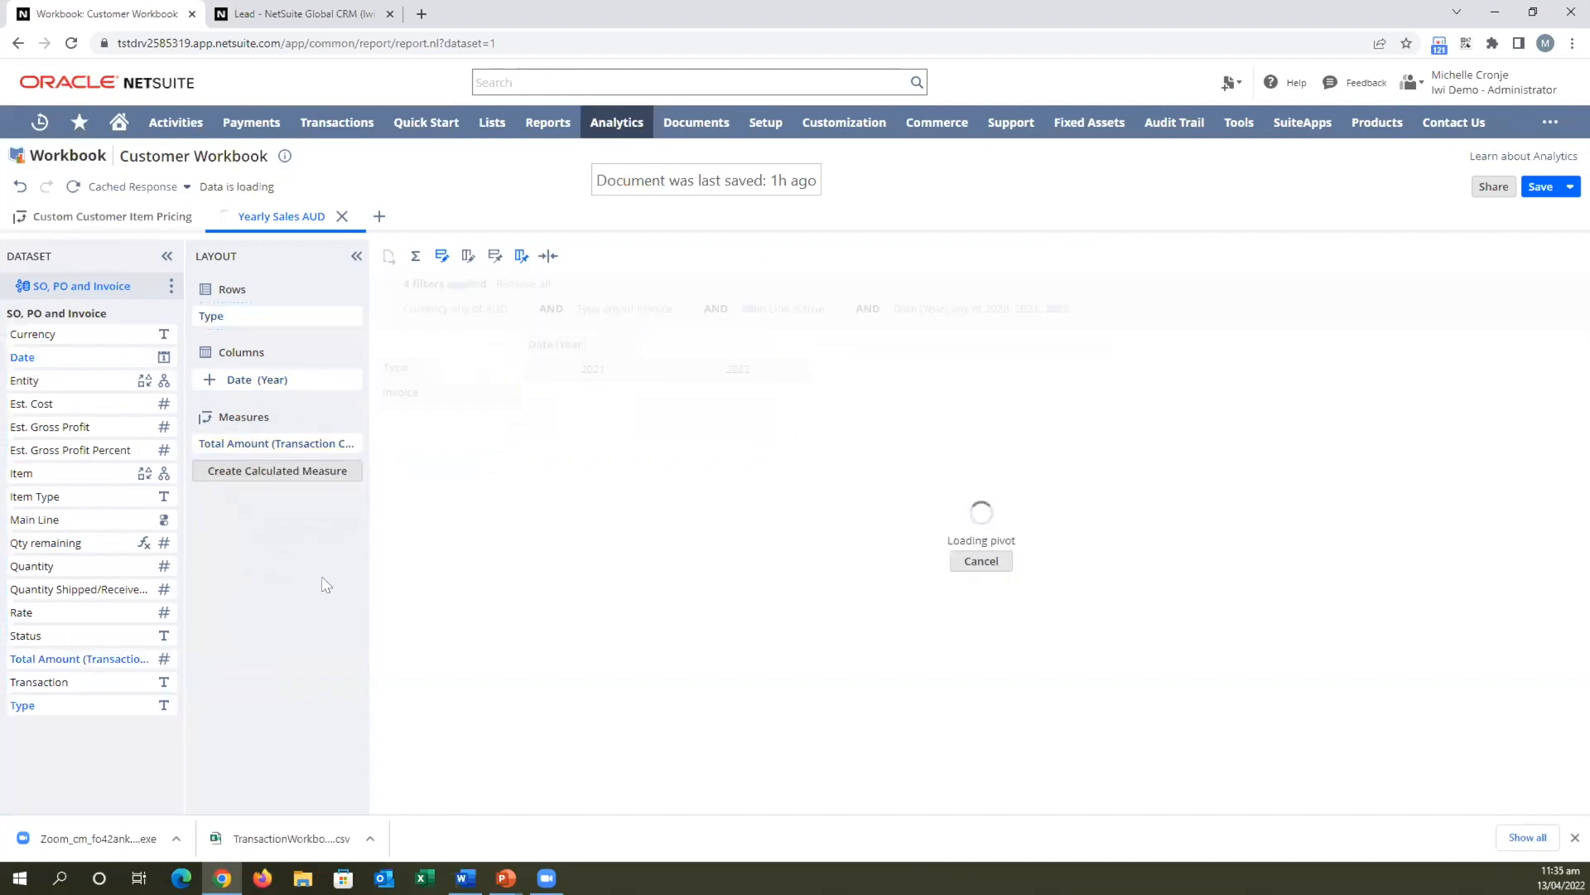
left_click(352, 444)
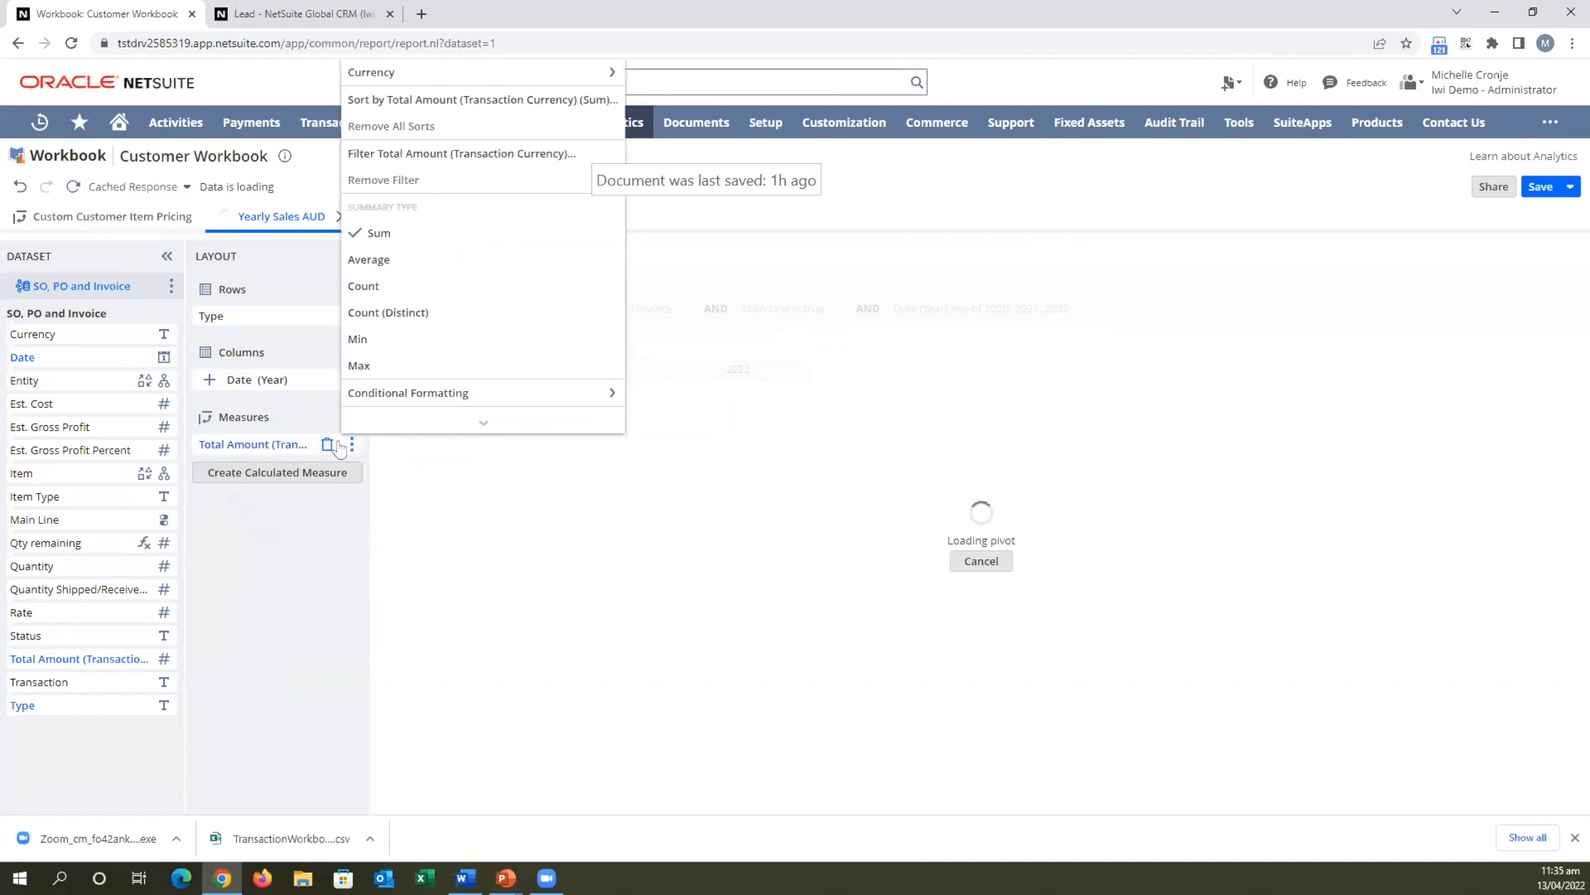
left_click(274, 512)
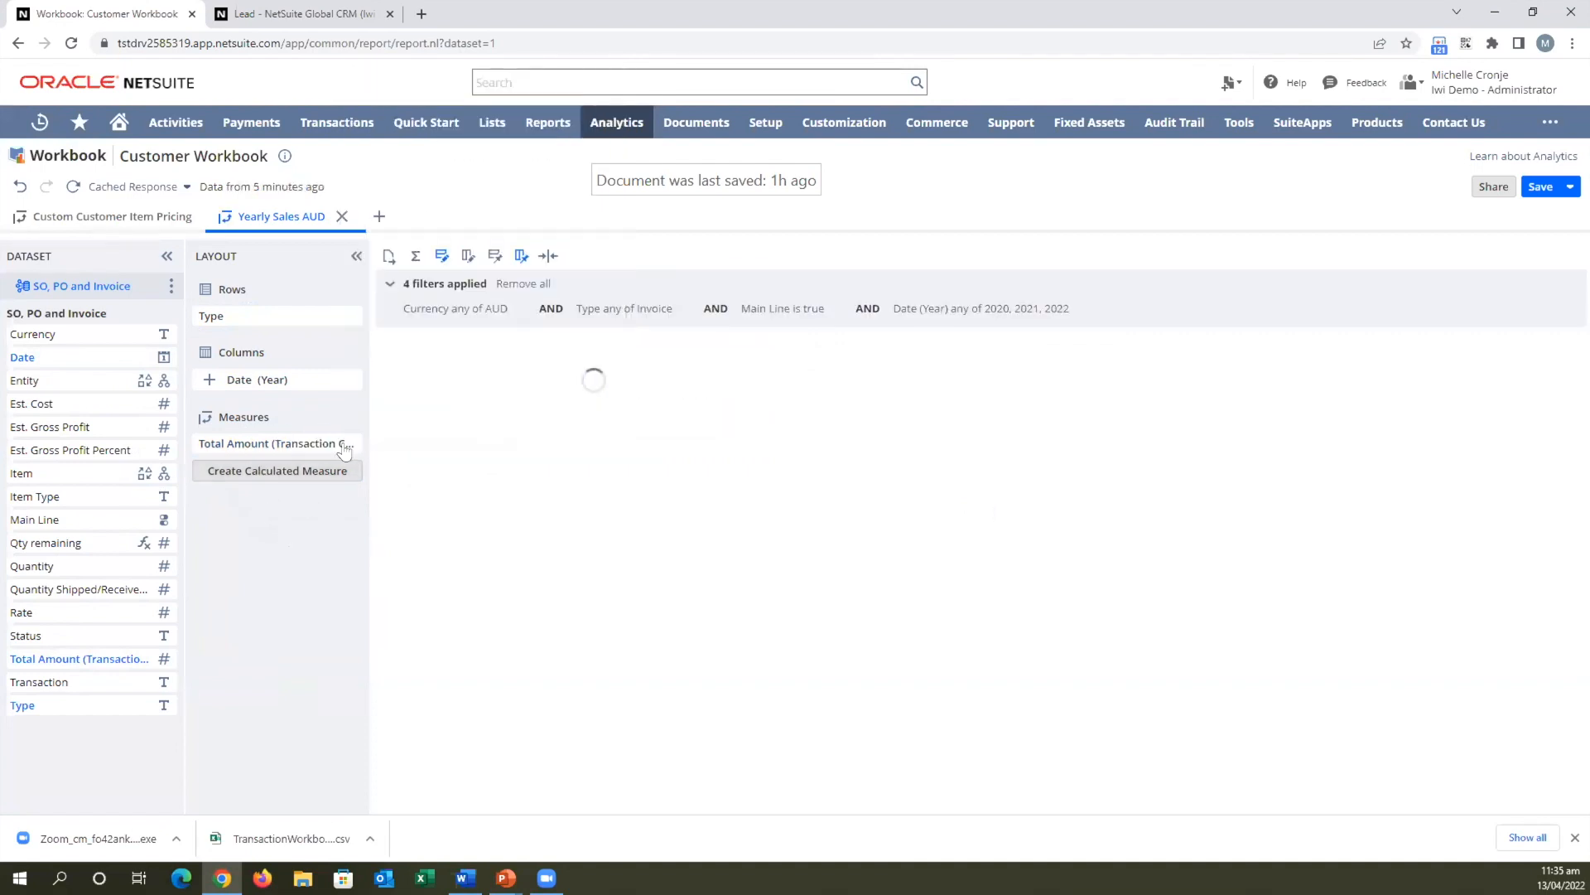
left_click(351, 444)
scroll(447, 348, "down", 1)
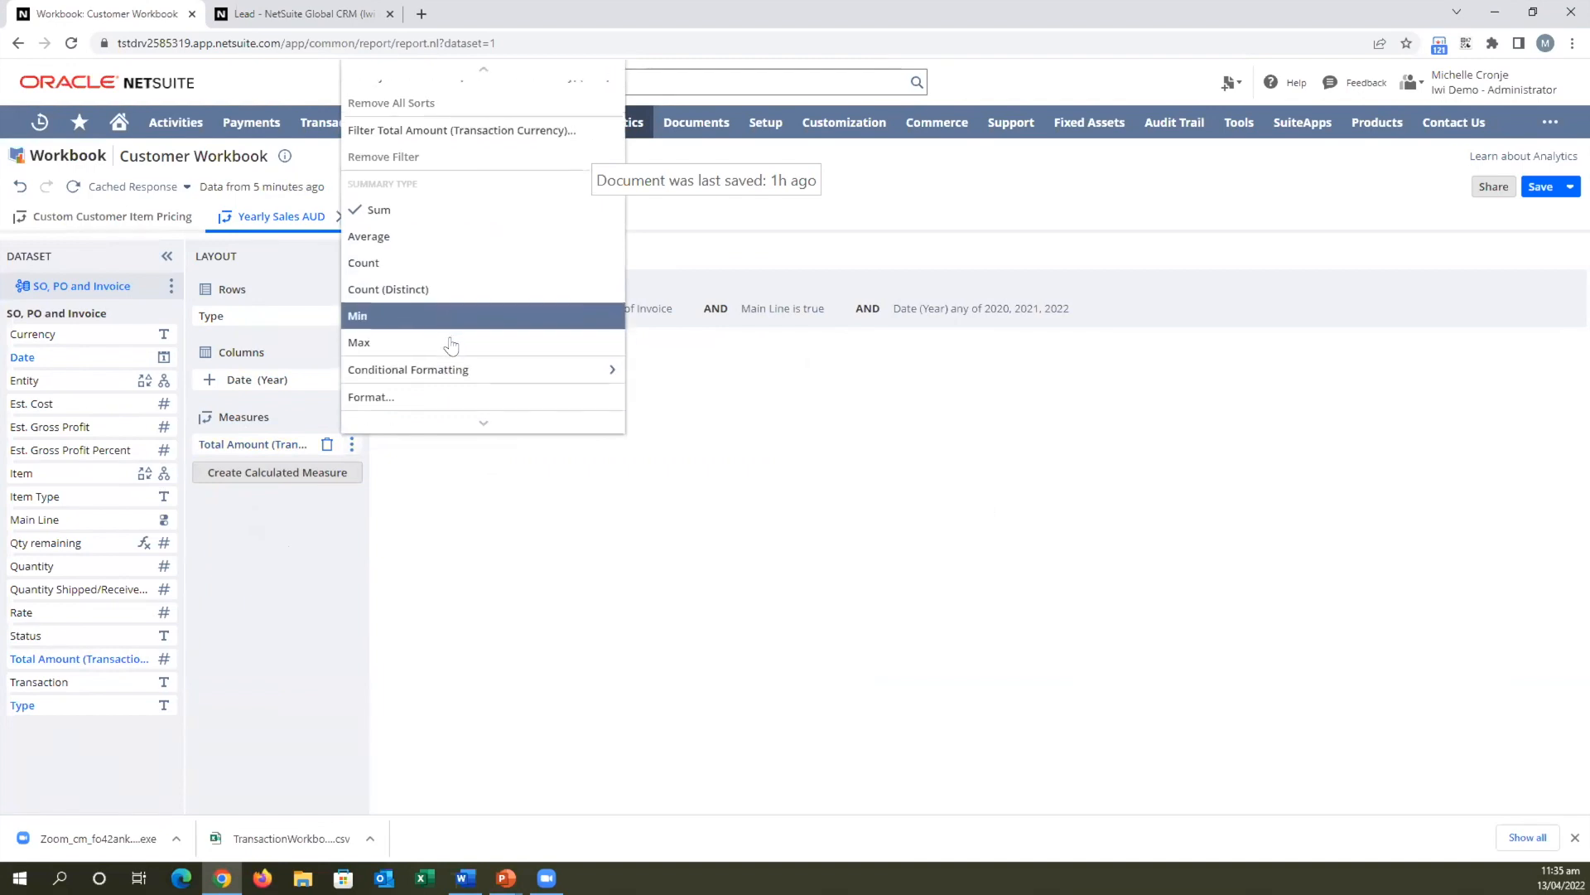
left_click(372, 420)
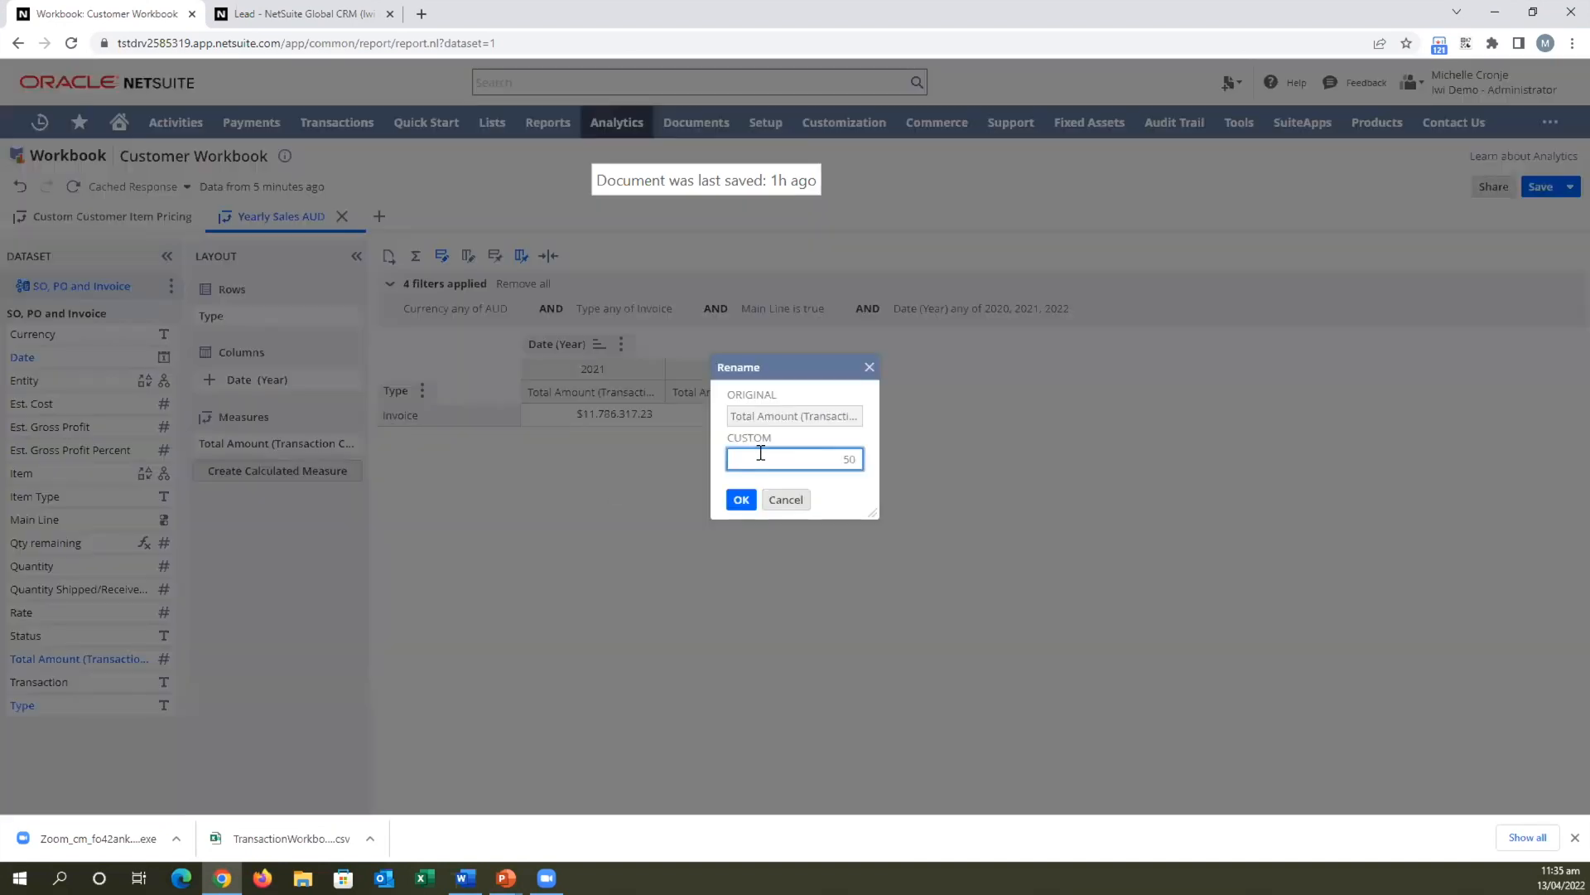
type("Amount")
left_click(741, 500)
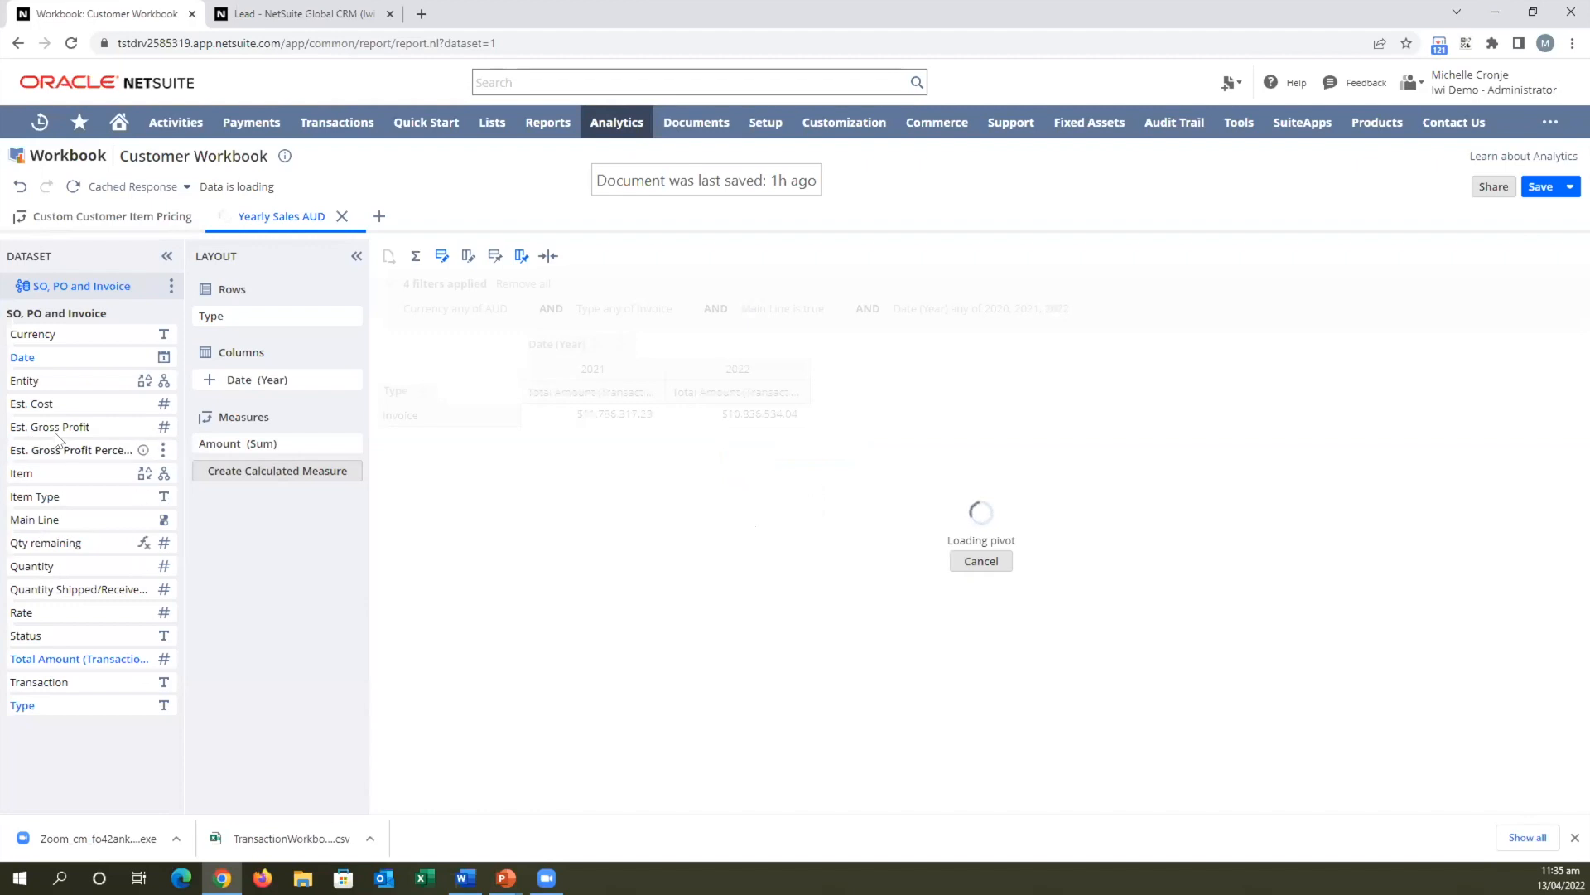
left_click_drag(46, 450, 232, 456)
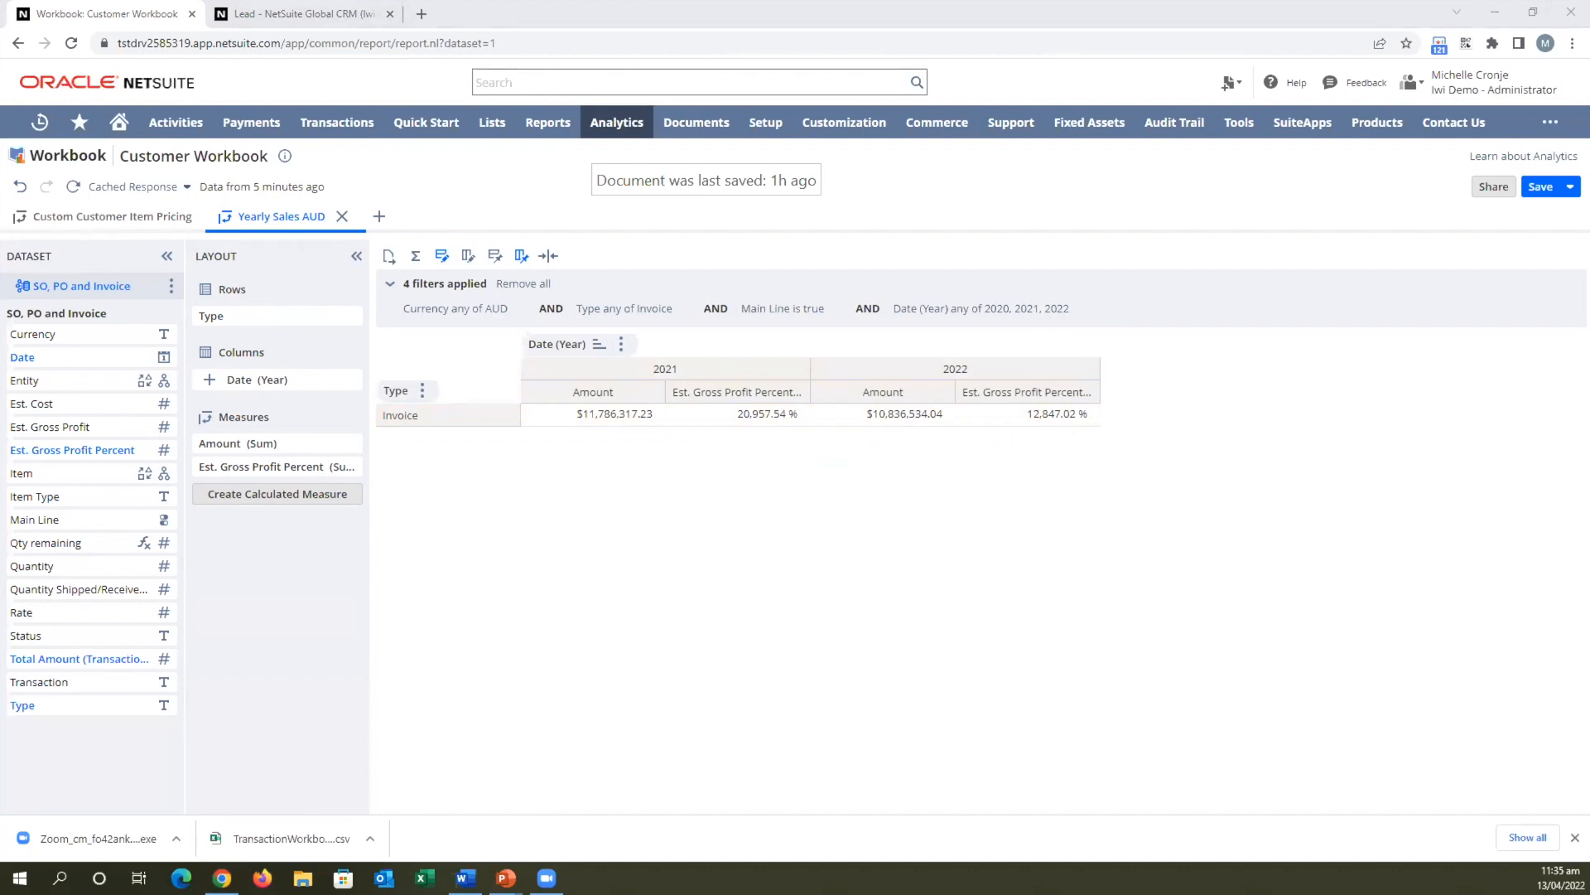
Switch to the PowerPoint slideshow and advance to the Calculated Measure slide.
key("alt+Tab")
key("Right")
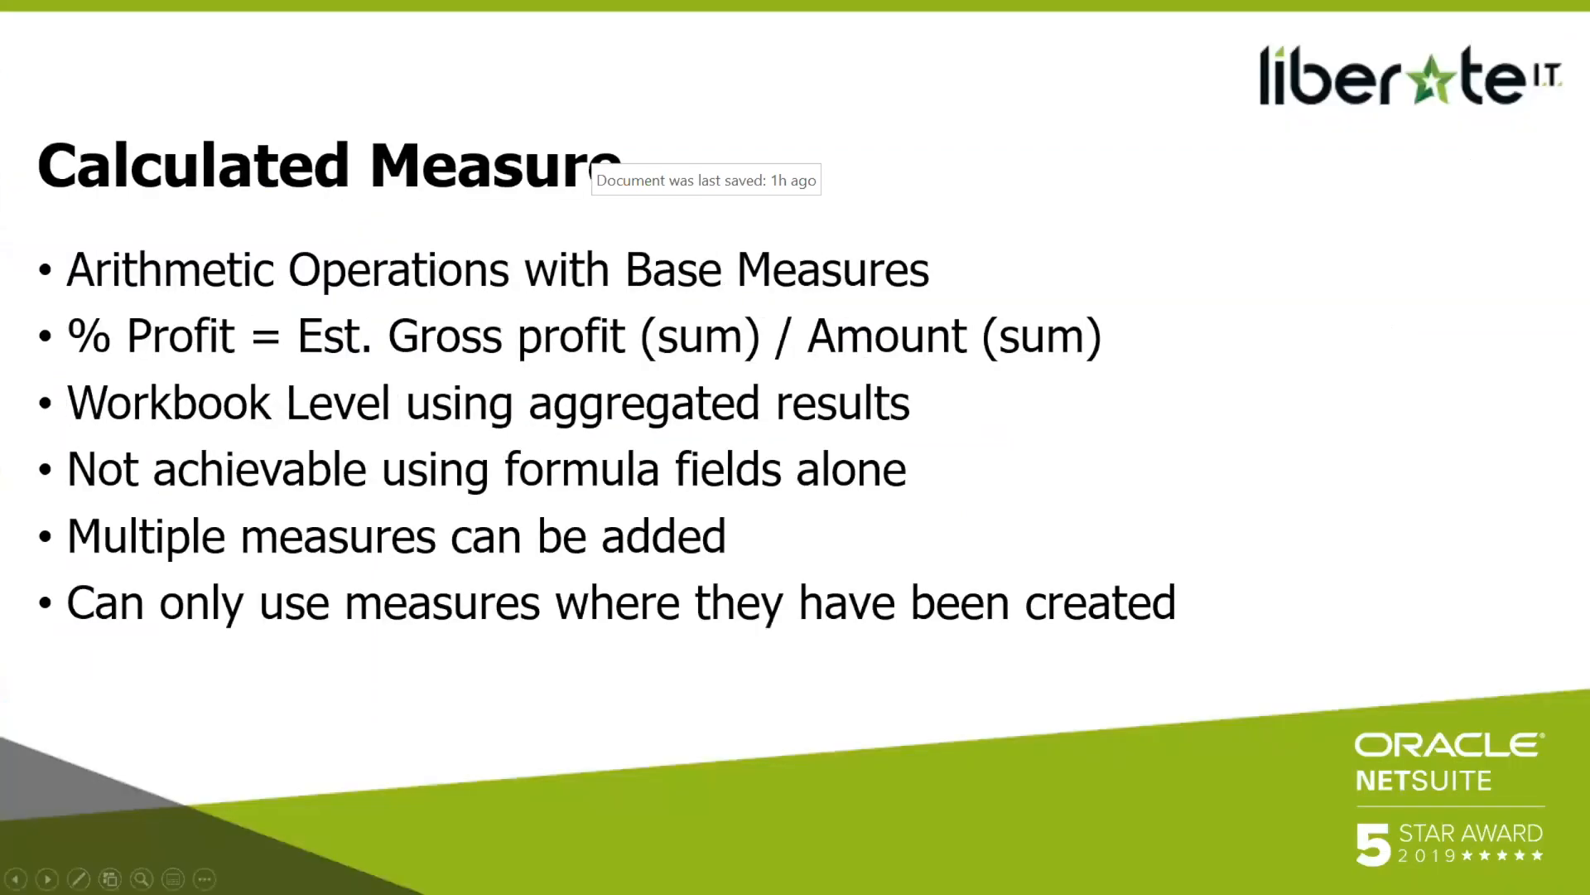
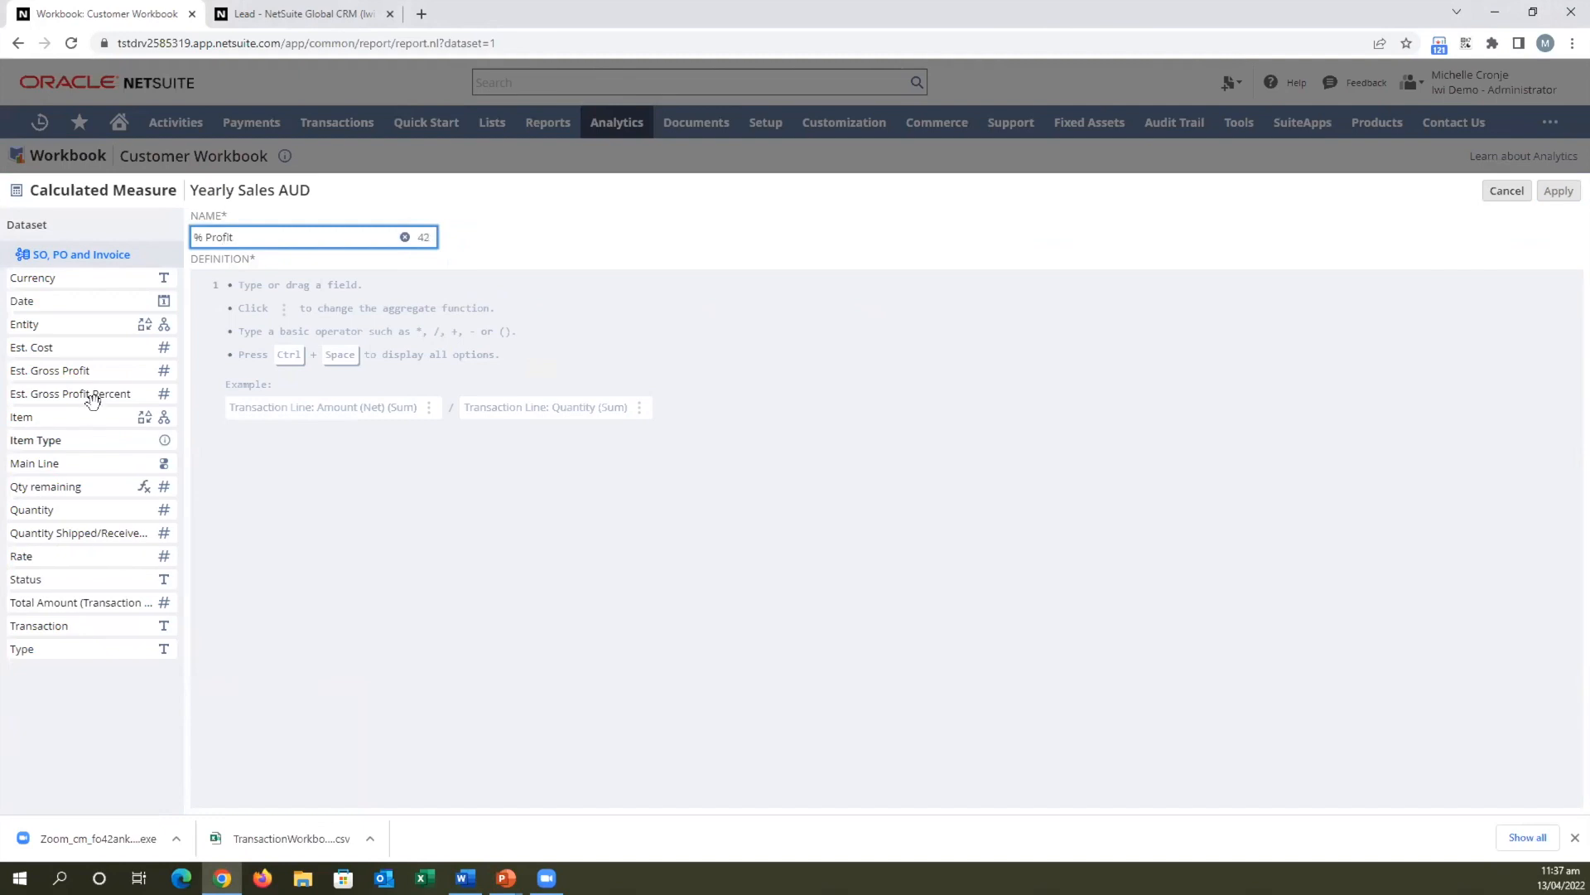
Define the % Profit calculated measure as Est. Gross Profit (Sum) / Total Amount (Transaction Currency) (Sum), and remove the Est. Gross Profit Percent measure.
left_click_drag(52, 368, 320, 380)
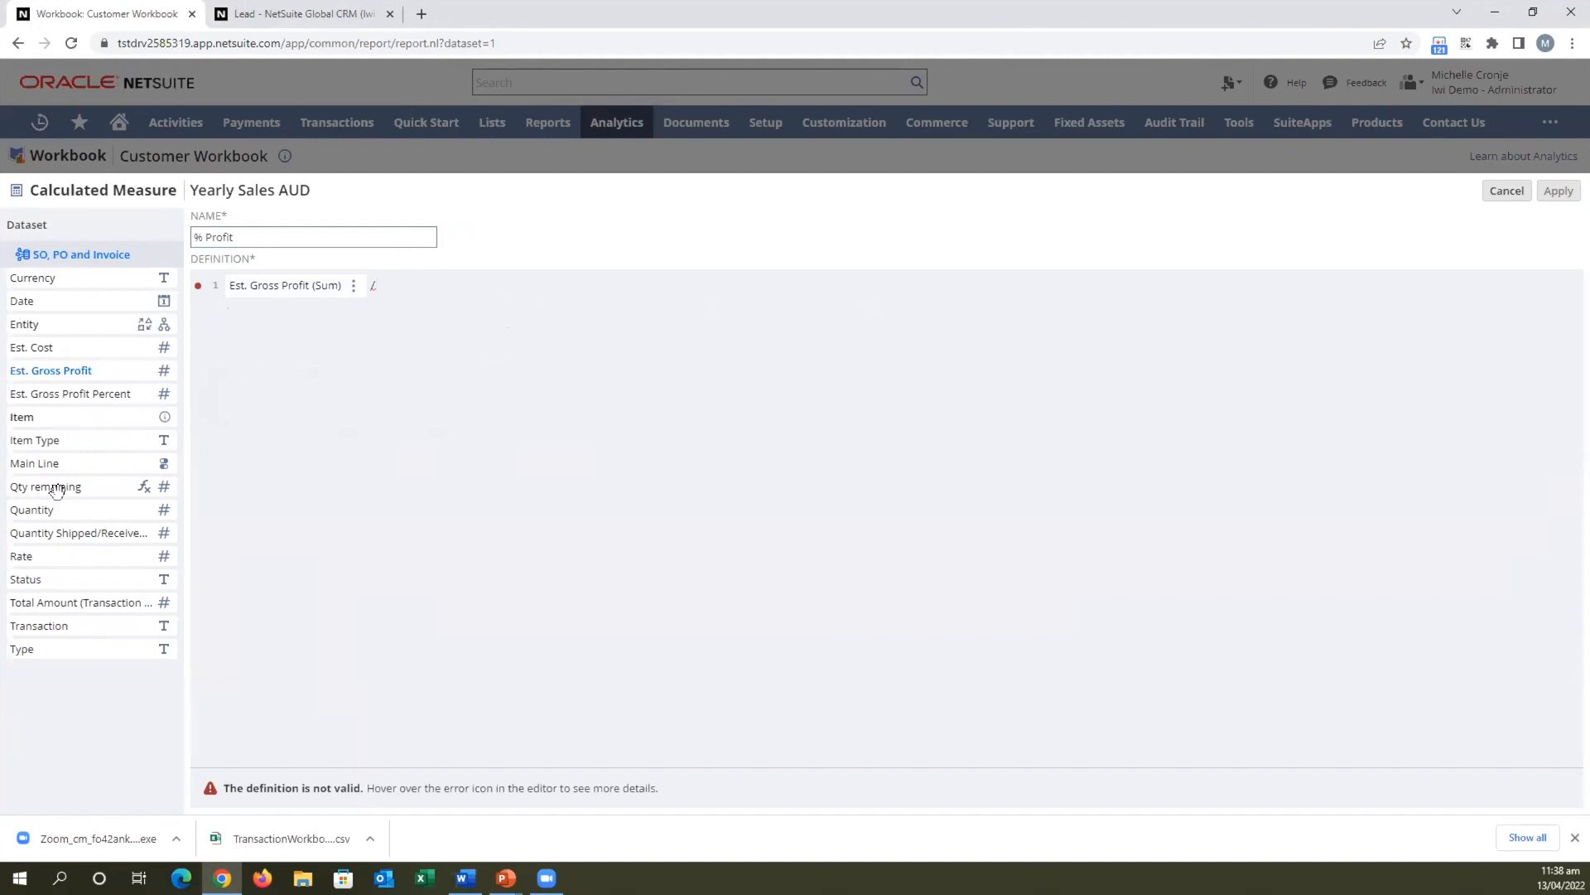
left_click_drag(40, 601, 434, 293)
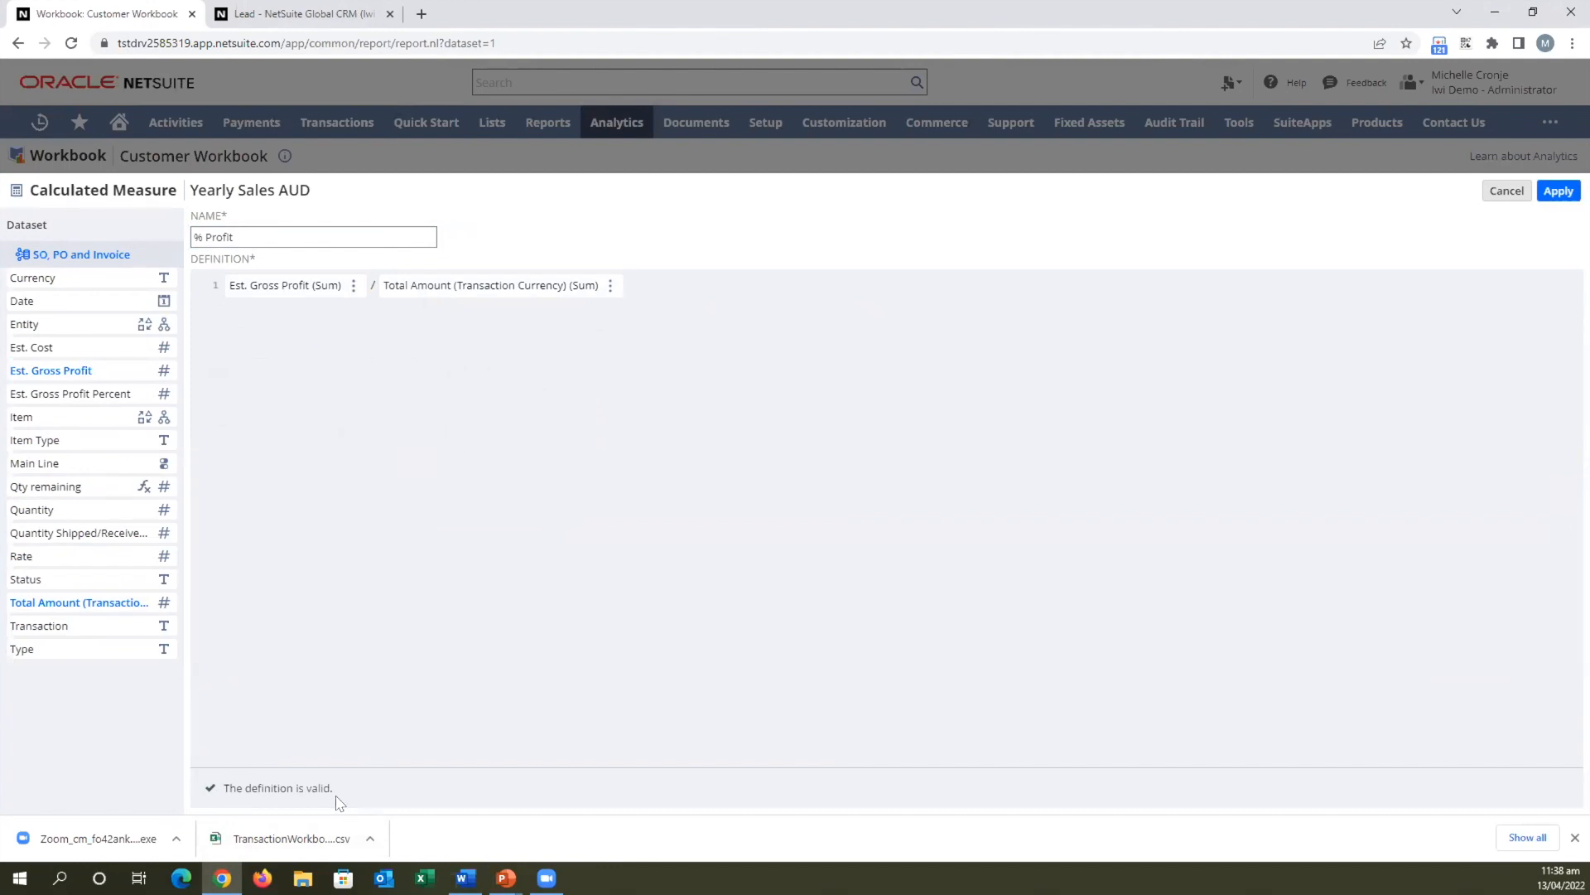
left_click(1558, 191)
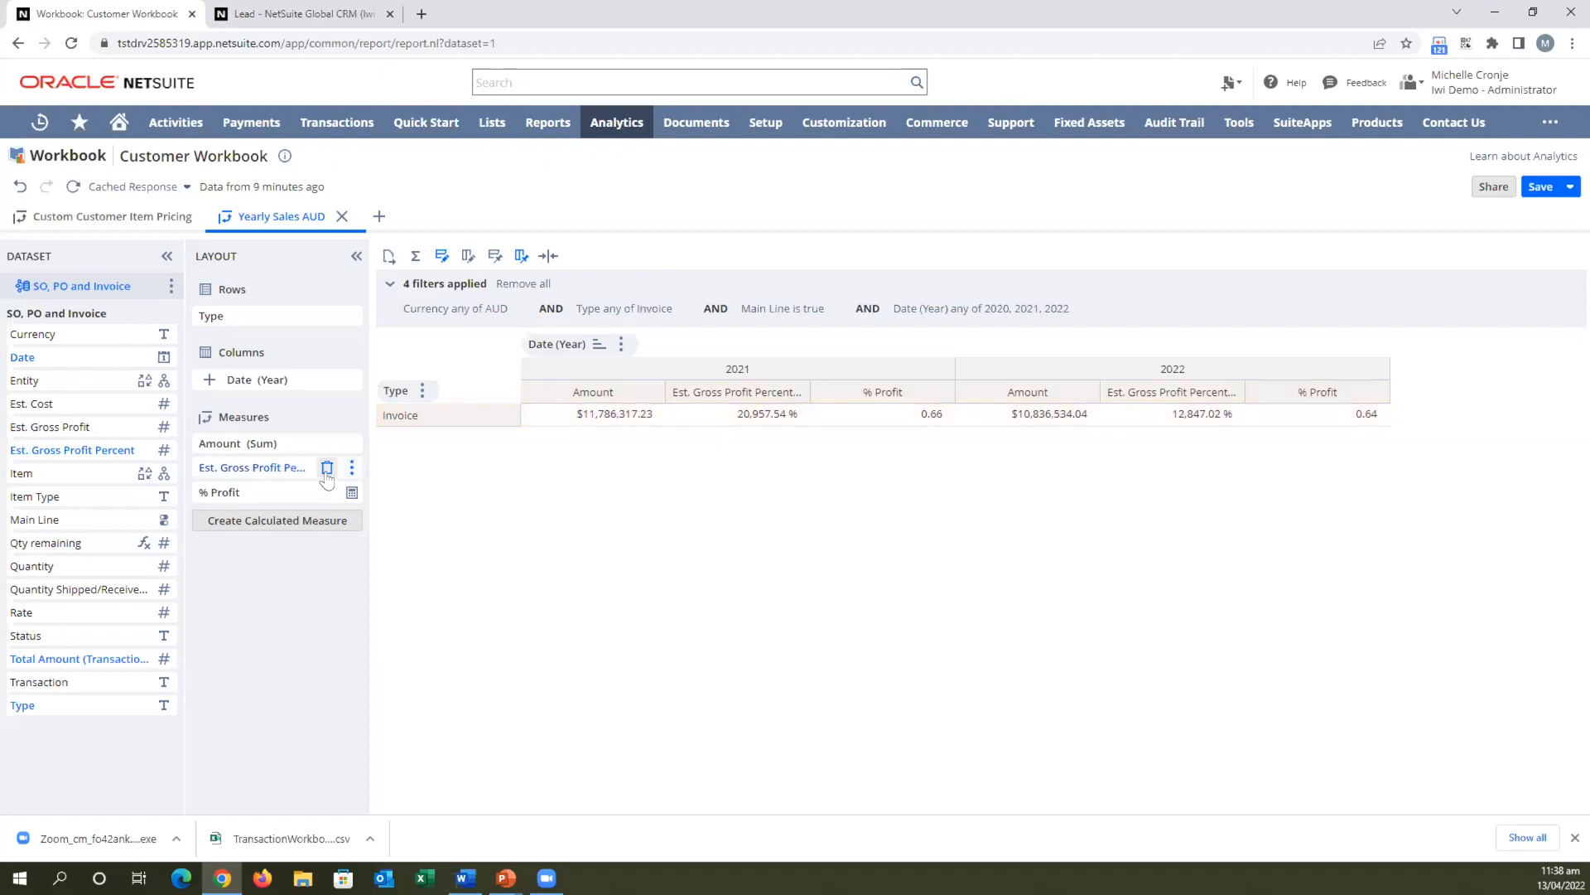
left_click(327, 468)
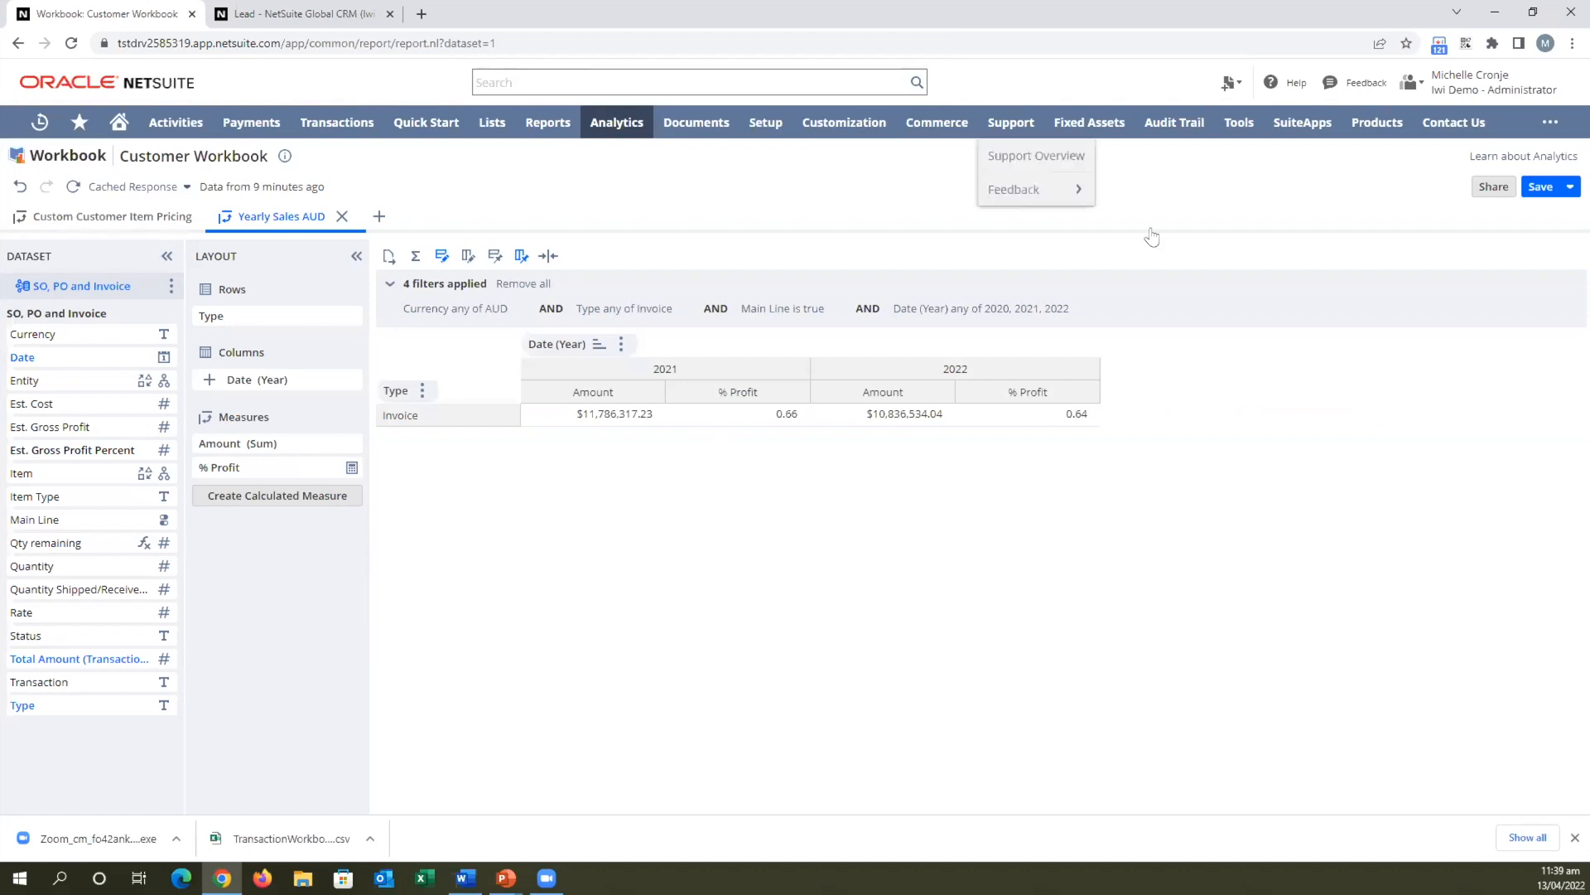
Add a chart visualization to the workbook and rename its tab Items Returned this year.
left_click(379, 216)
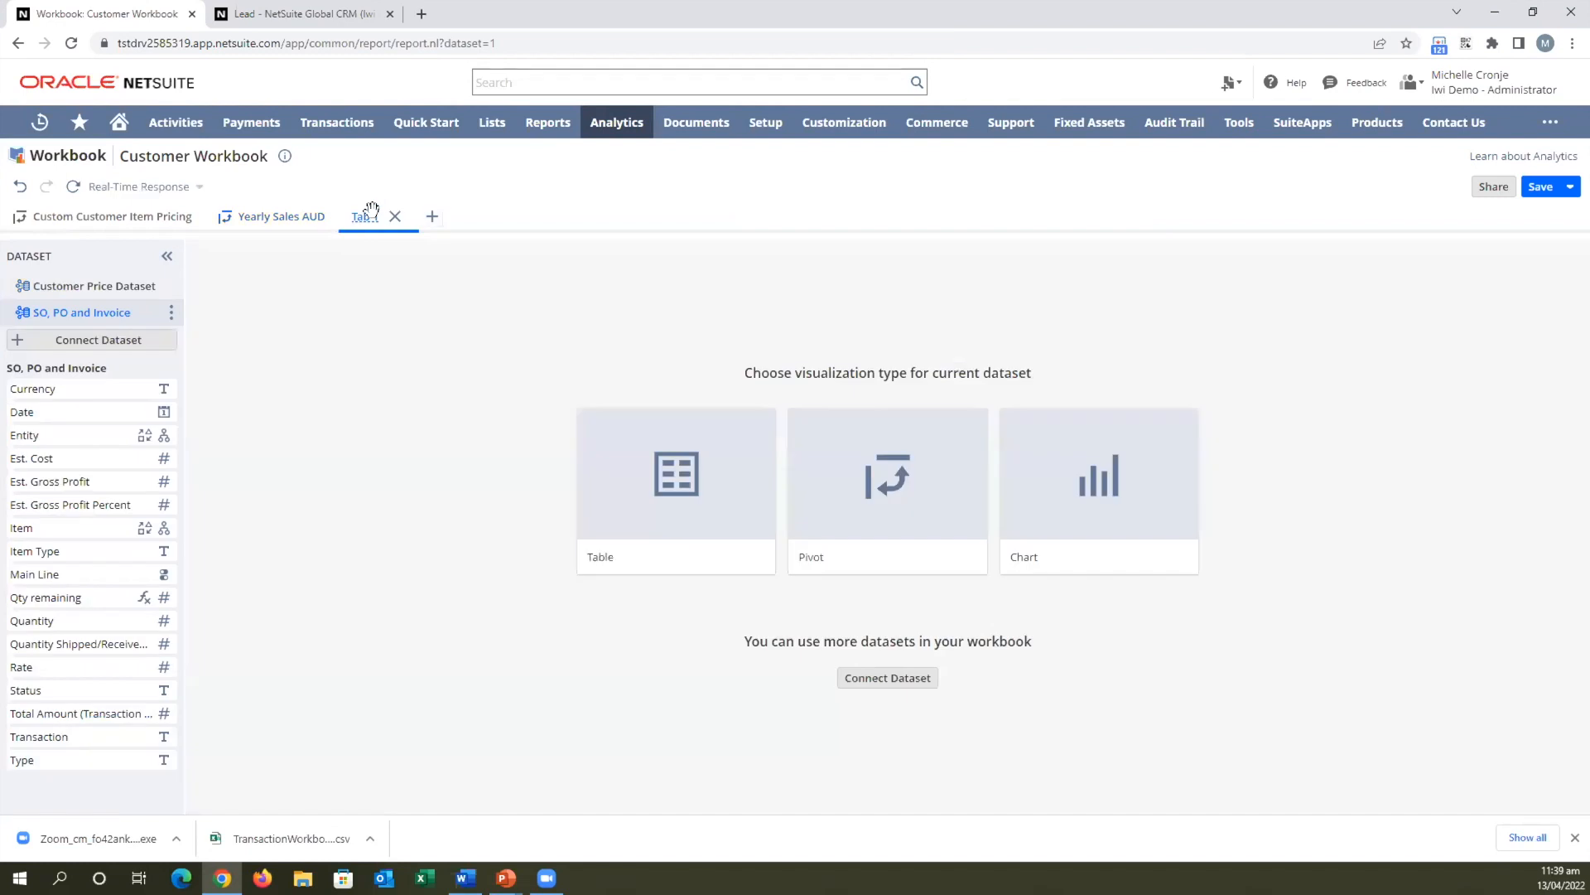
left_click(1120, 497)
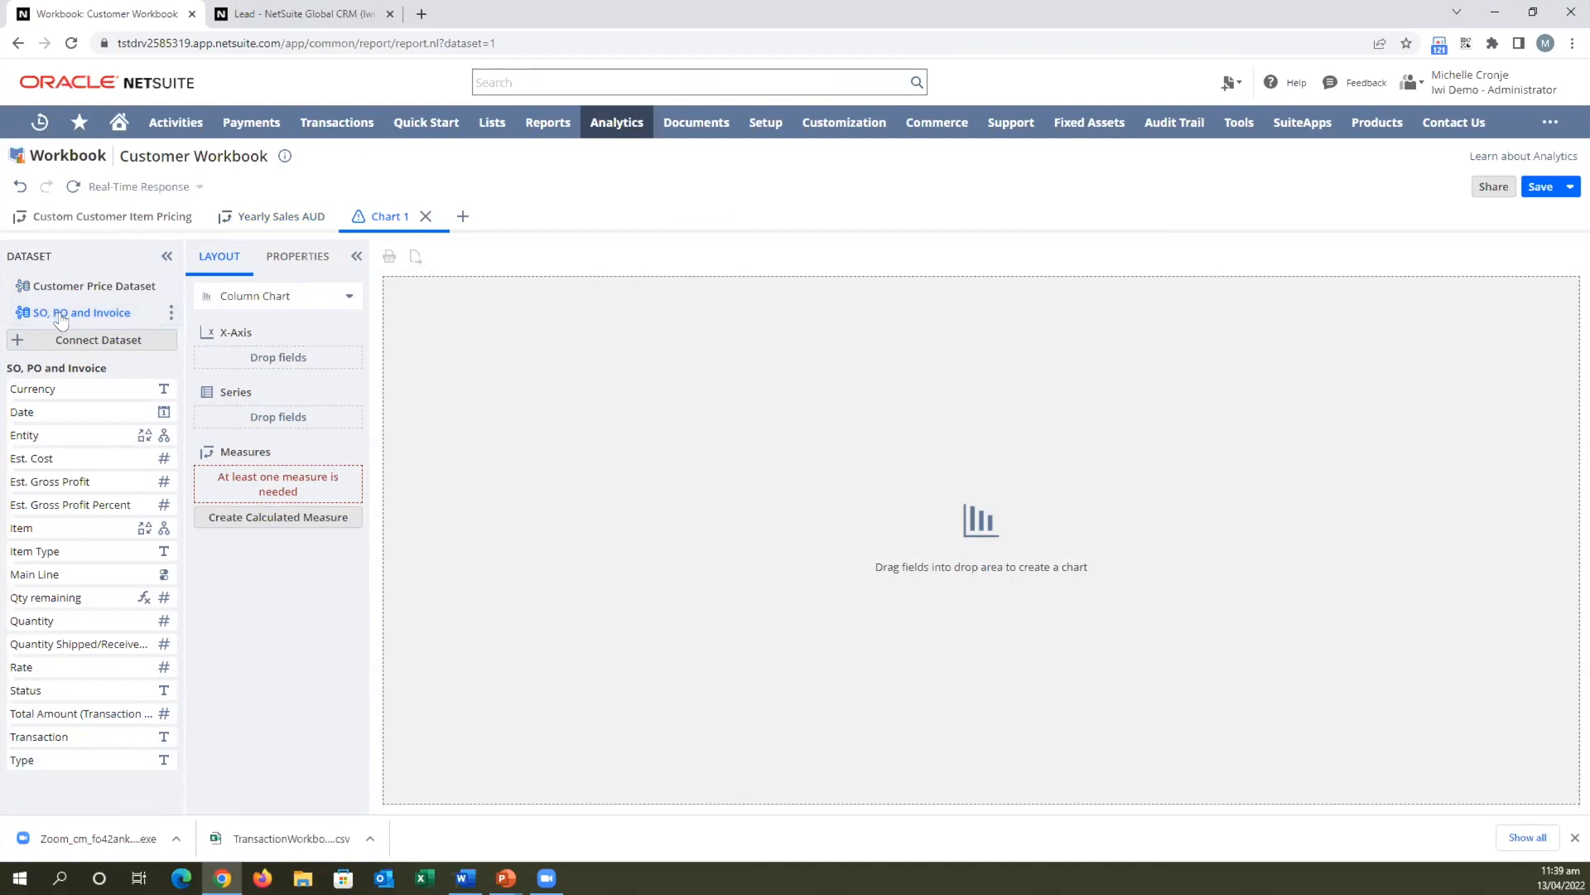
double_click(385, 214)
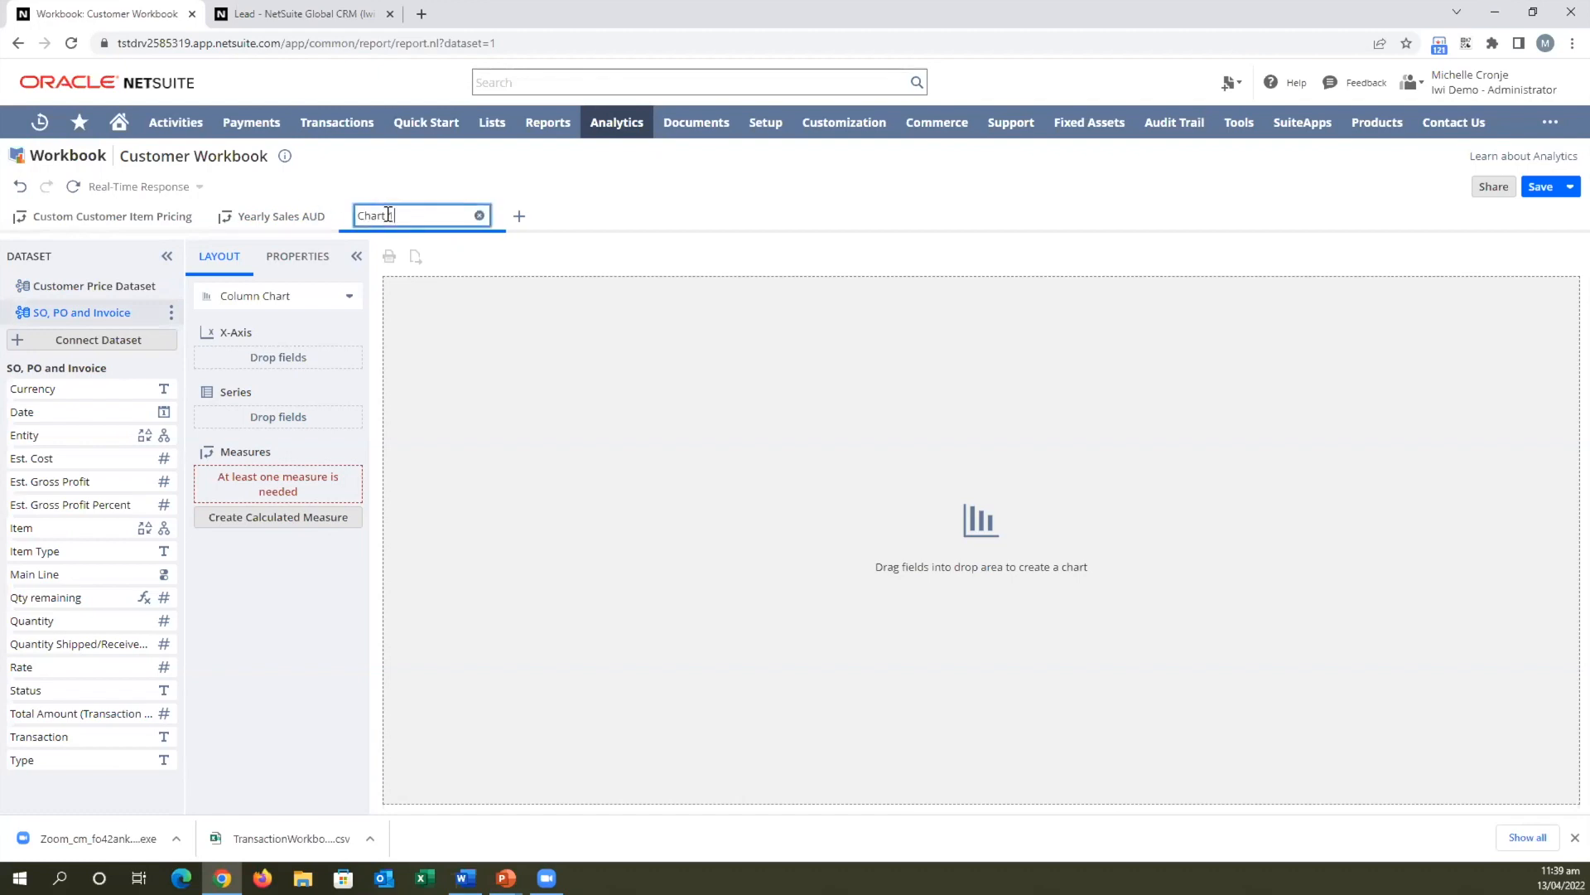
key("BackSpace")
key("BackSpace")
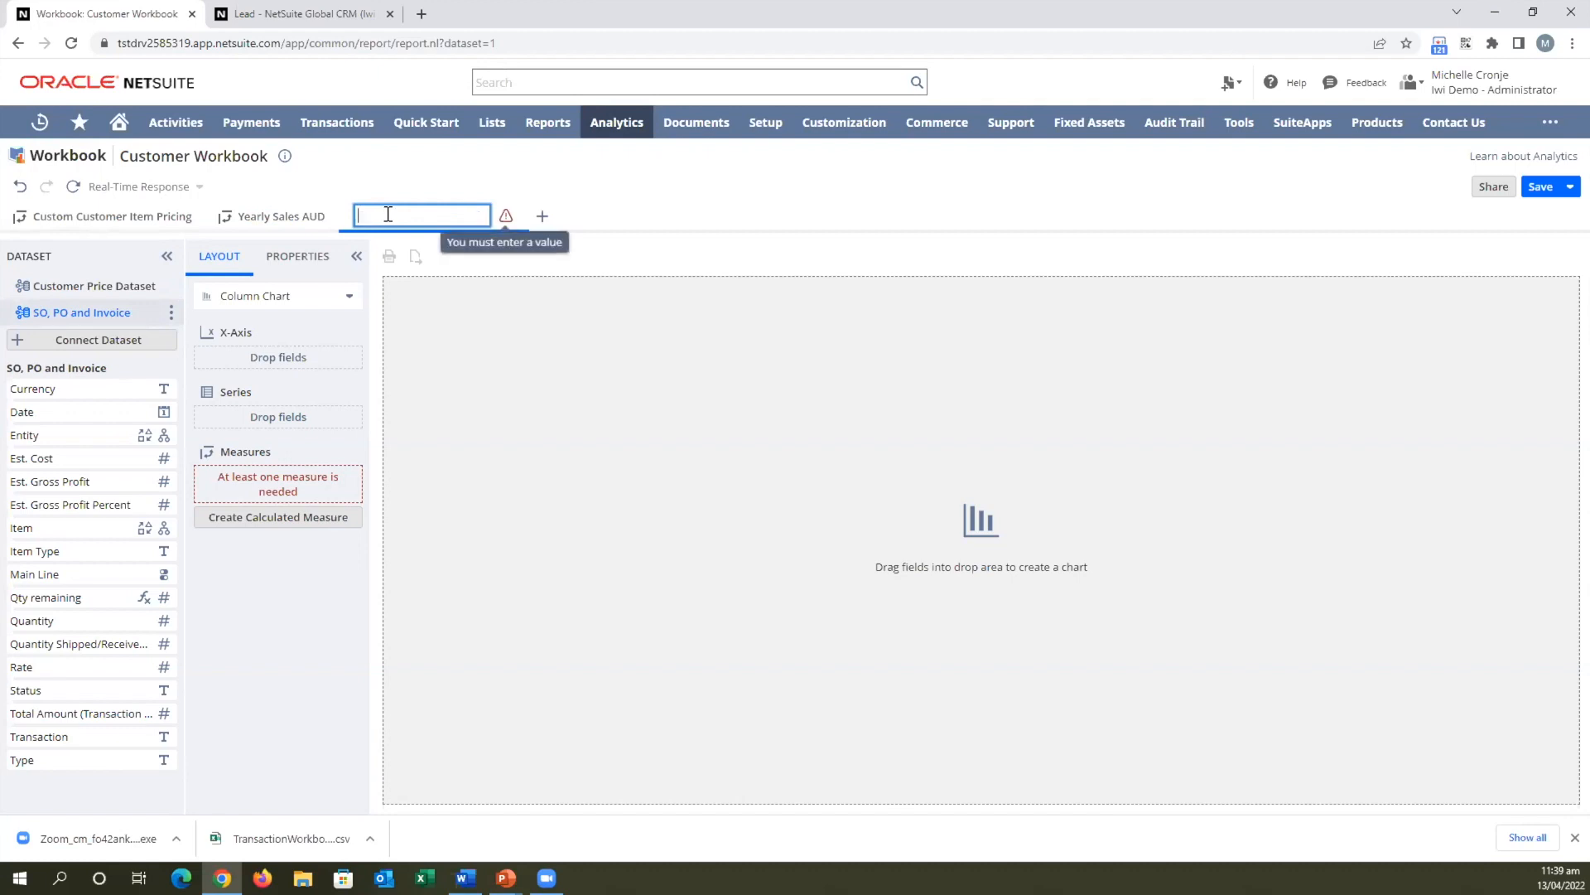
type("Items Ret")
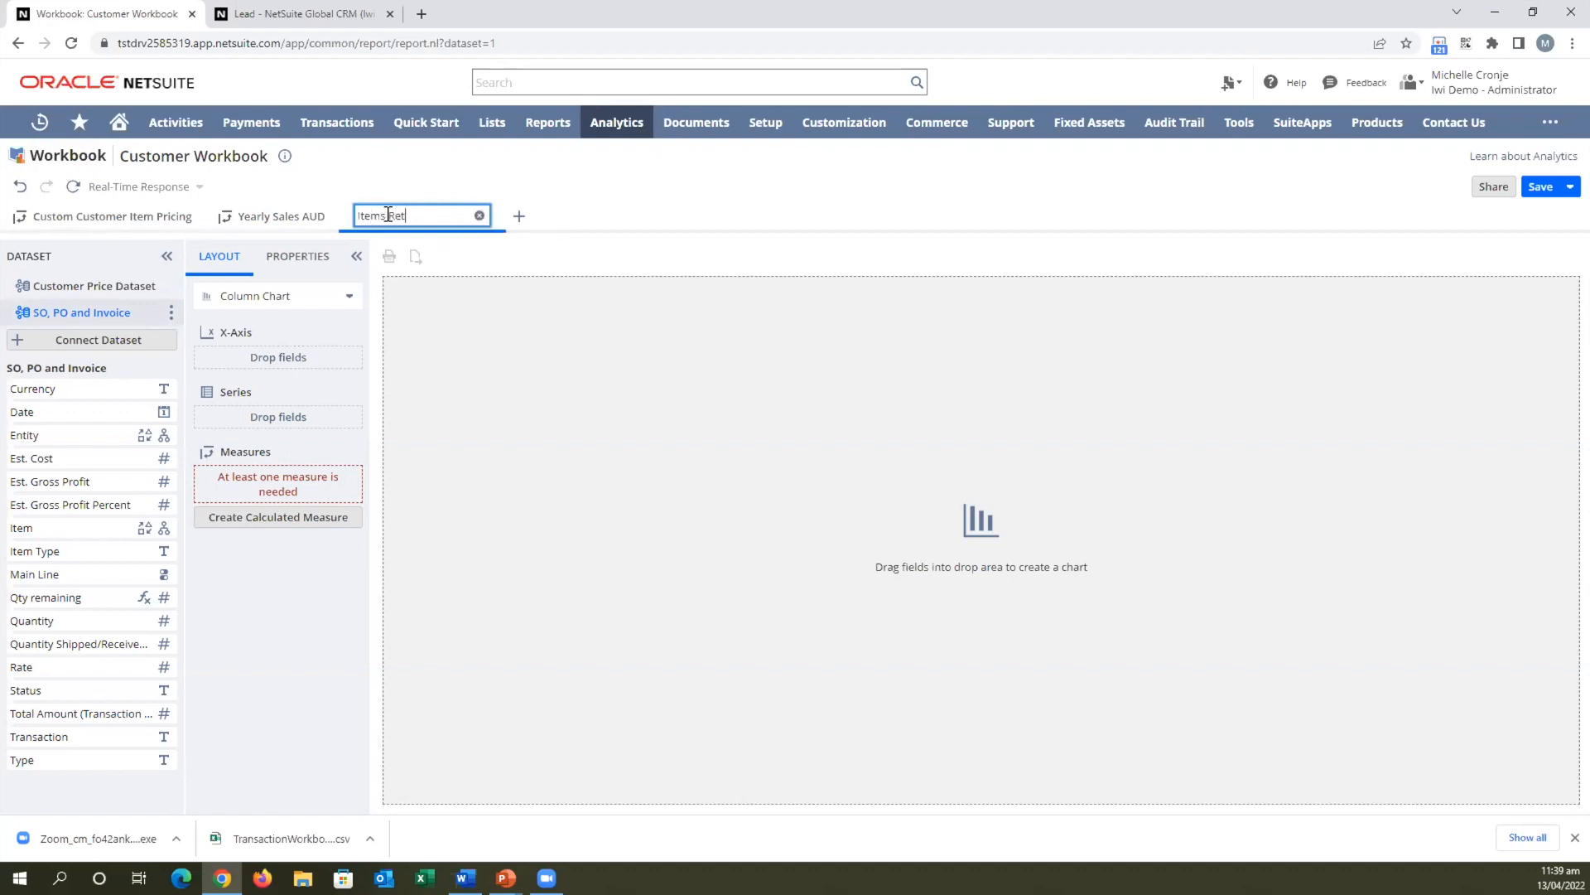
type("urned this year")
left_click(259, 636)
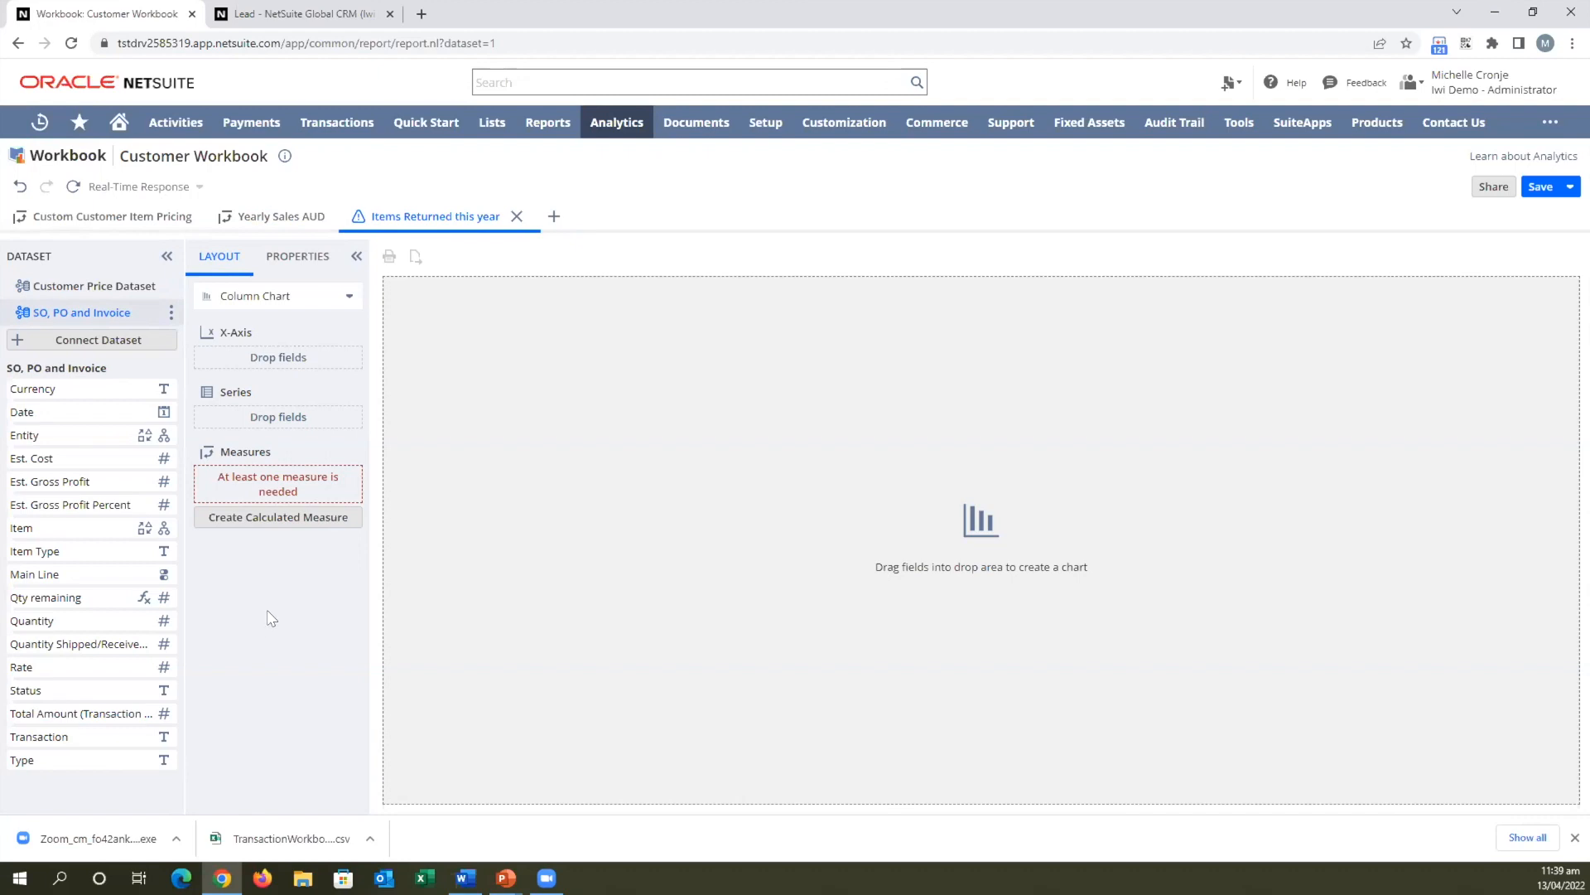
Filter the Items Returned this year chart's Type to any of Return Authorisation.
mouse_move(93, 751)
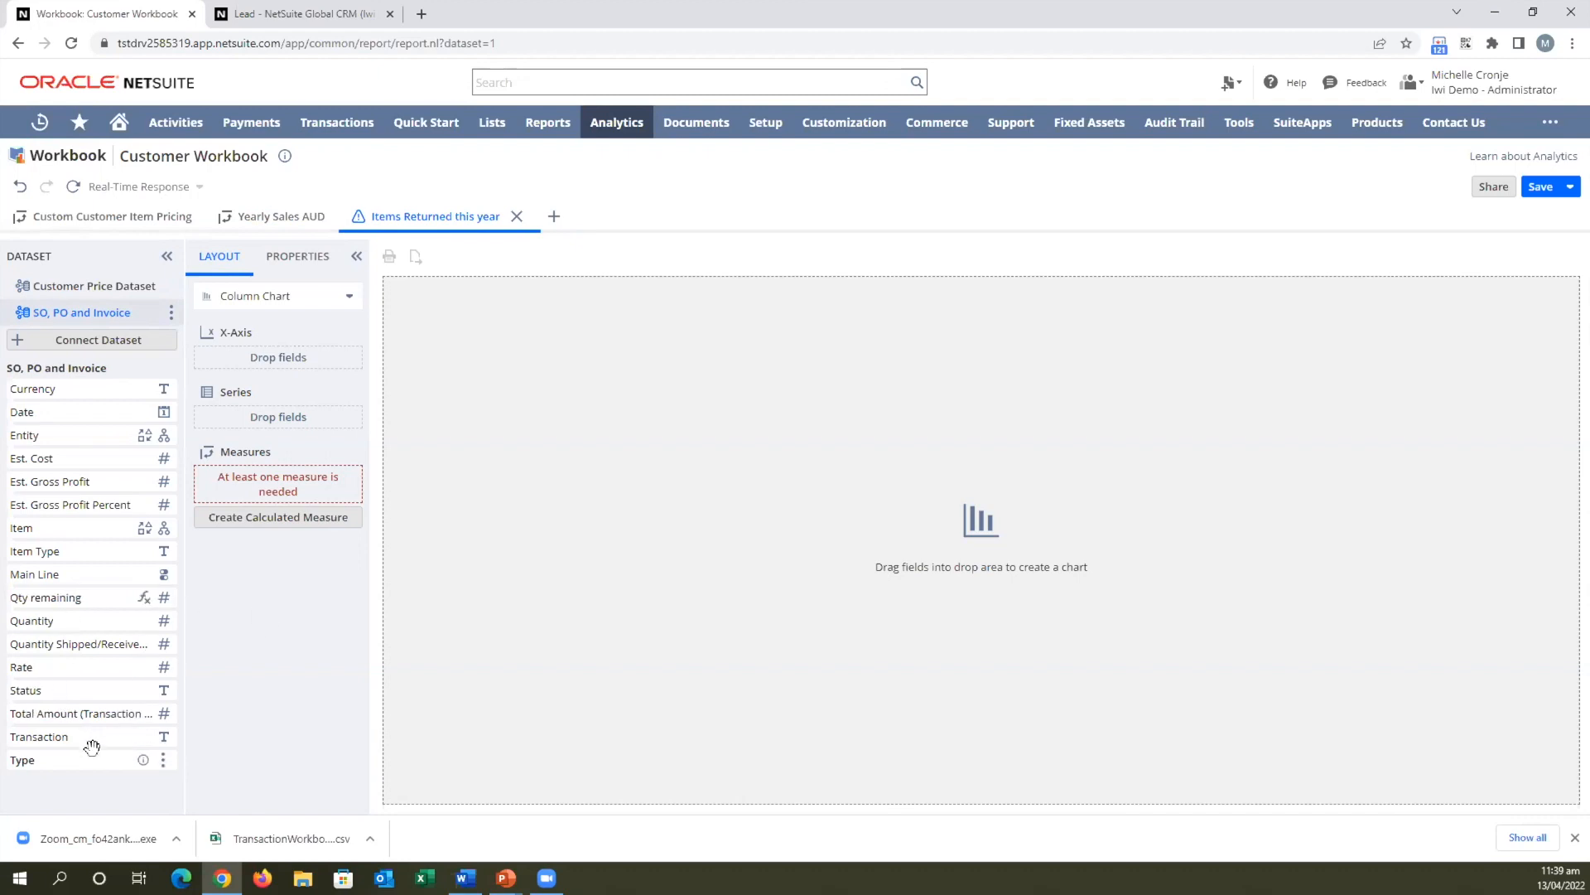
left_click(162, 759)
left_click(188, 735)
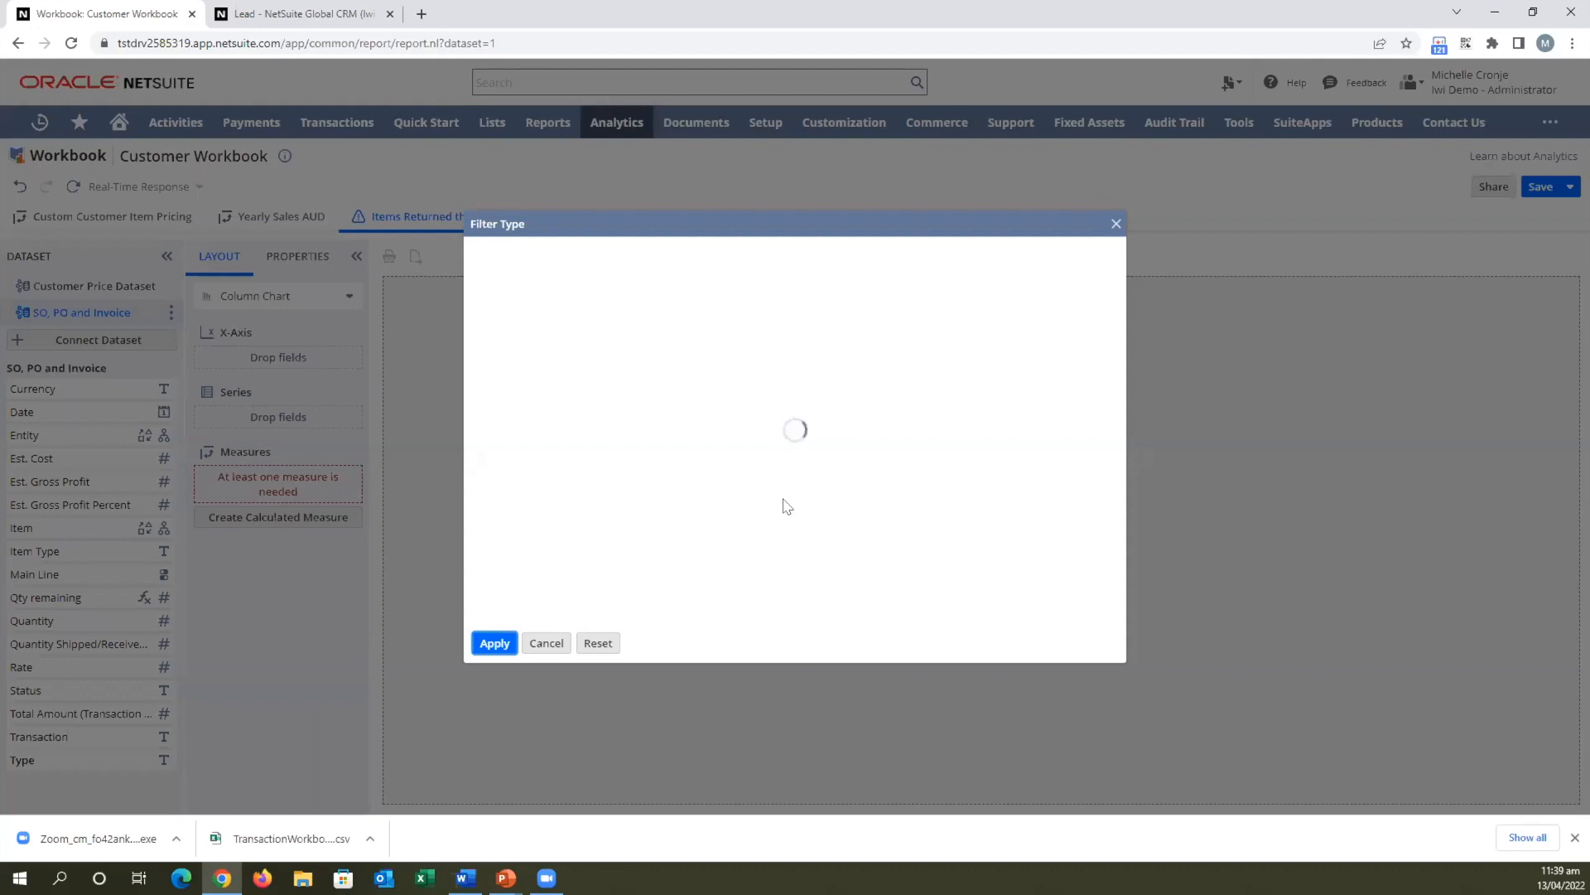
left_click(565, 385)
left_click(798, 419)
left_click(493, 643)
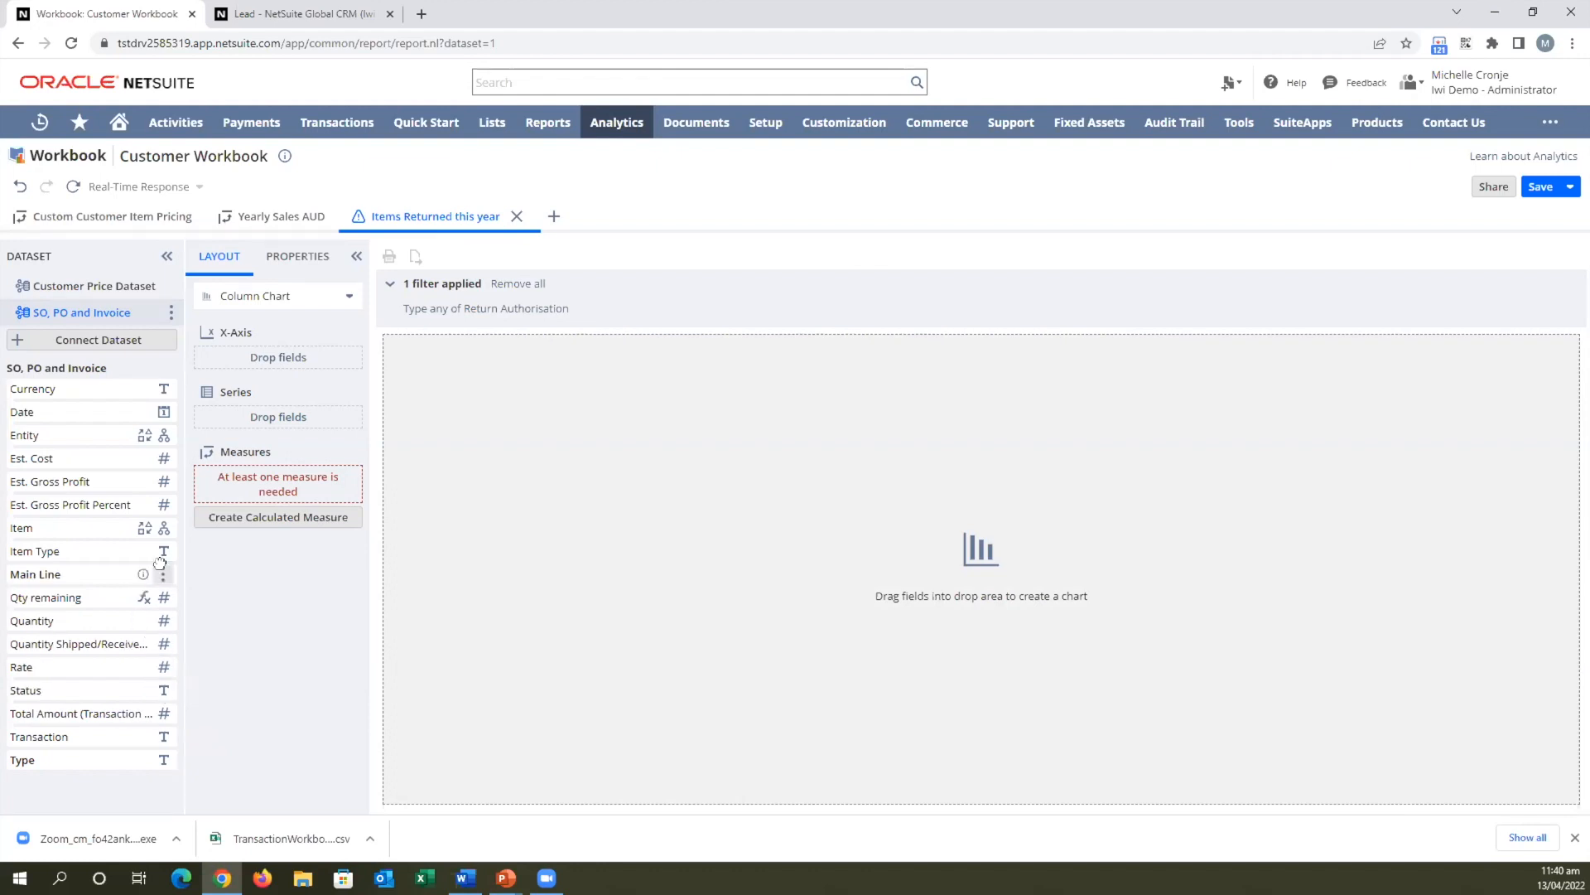
Filter the Items Returned this year chart's Main Line to No.
left_click(163, 576)
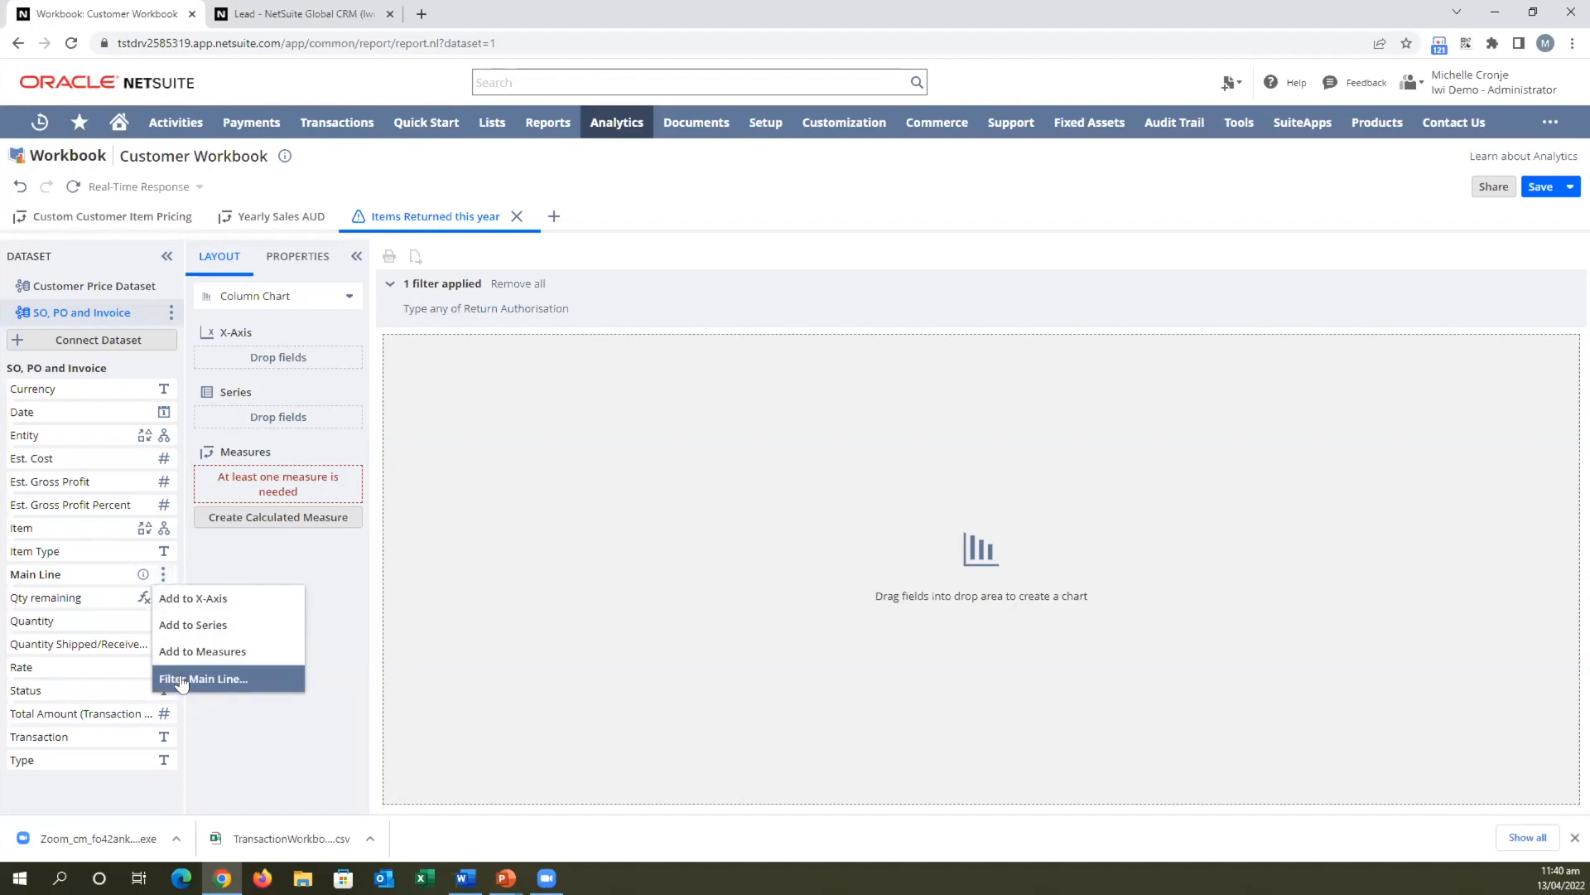
left_click(207, 679)
left_click(544, 365)
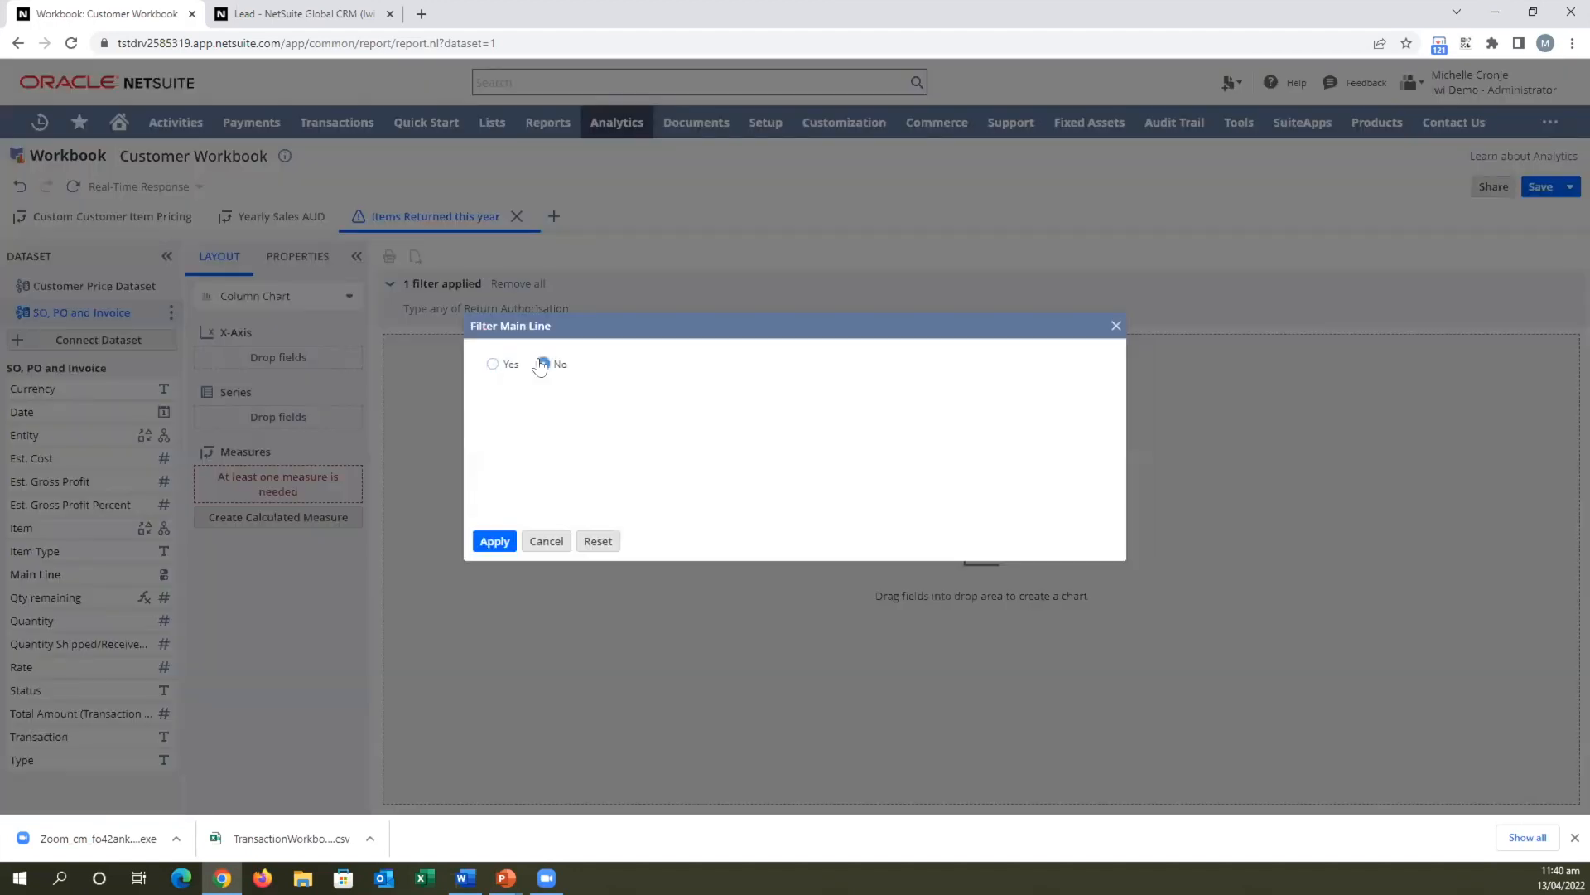
left_click(478, 540)
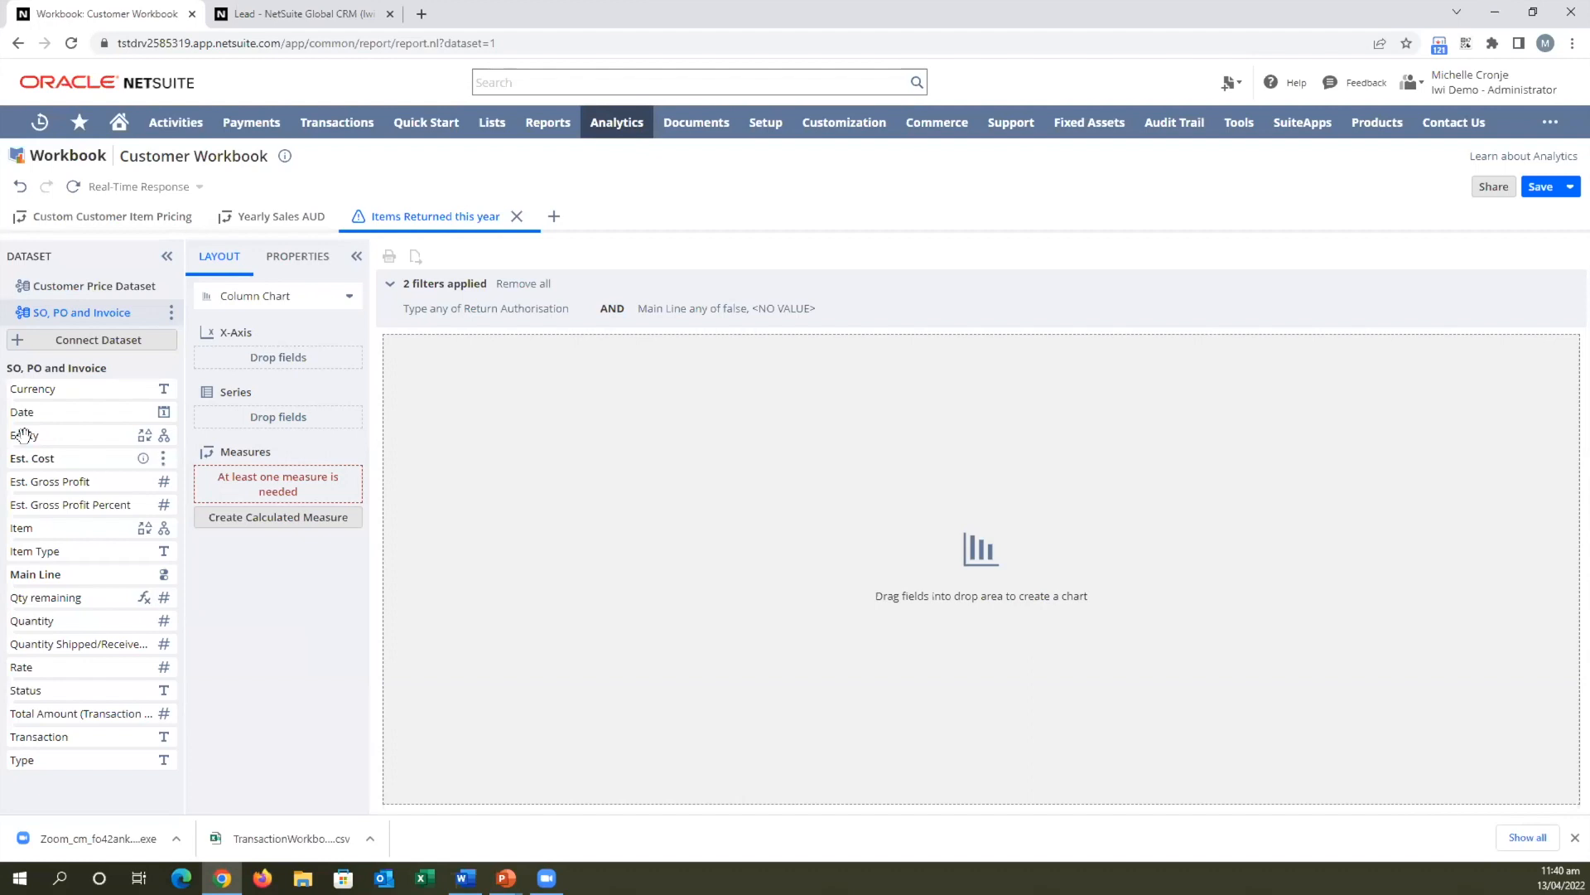
Place Date on the chart's X-axis and filter it to dates within this year.
left_click_drag(25, 412, 242, 348)
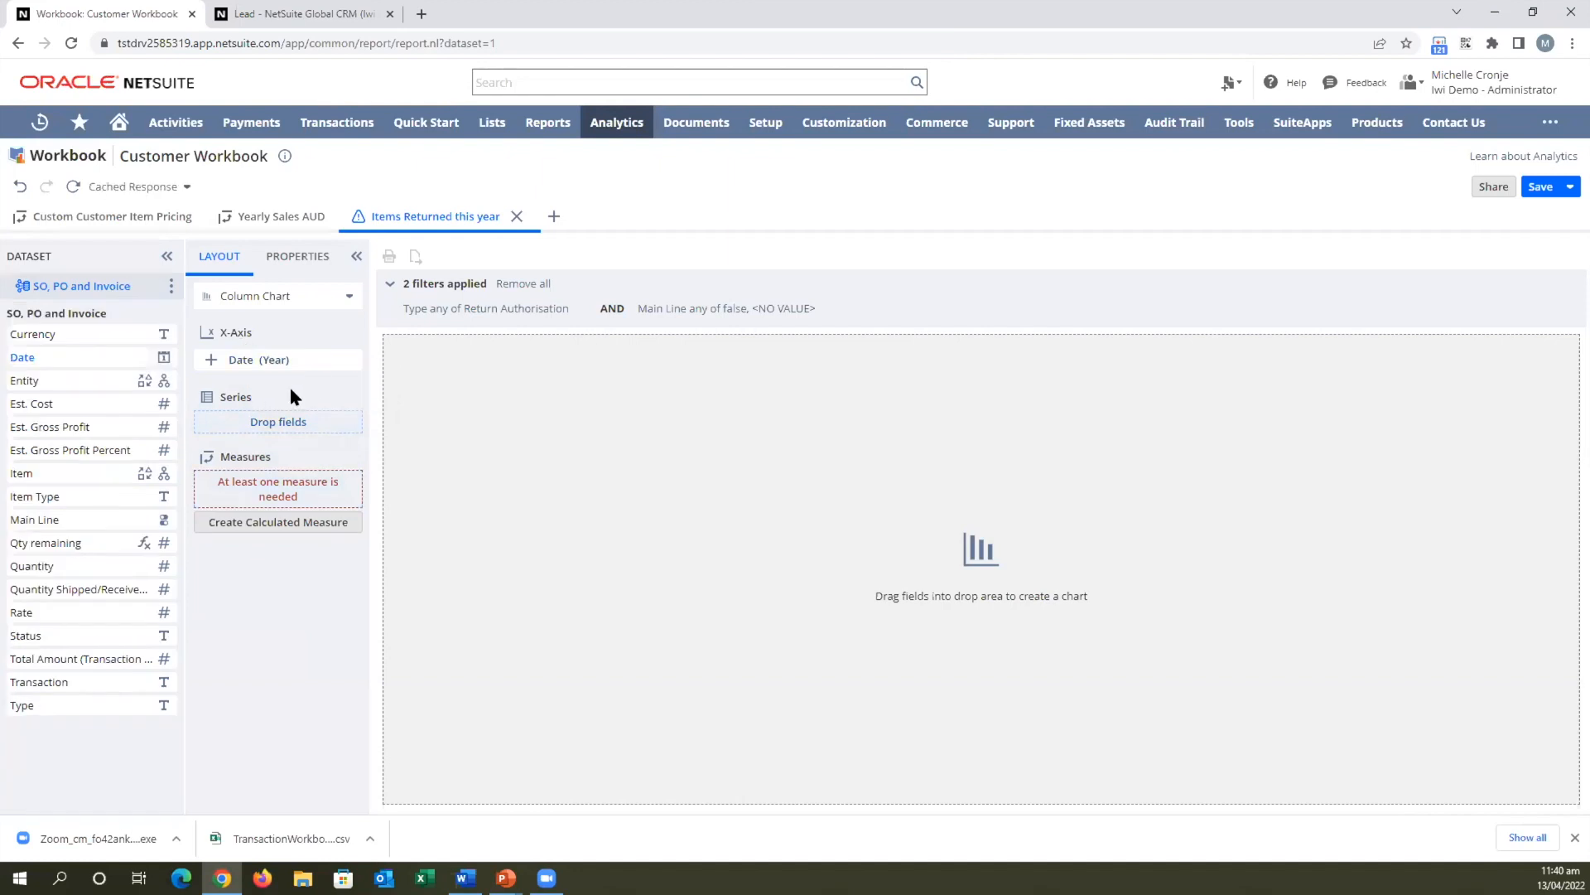
left_click(349, 360)
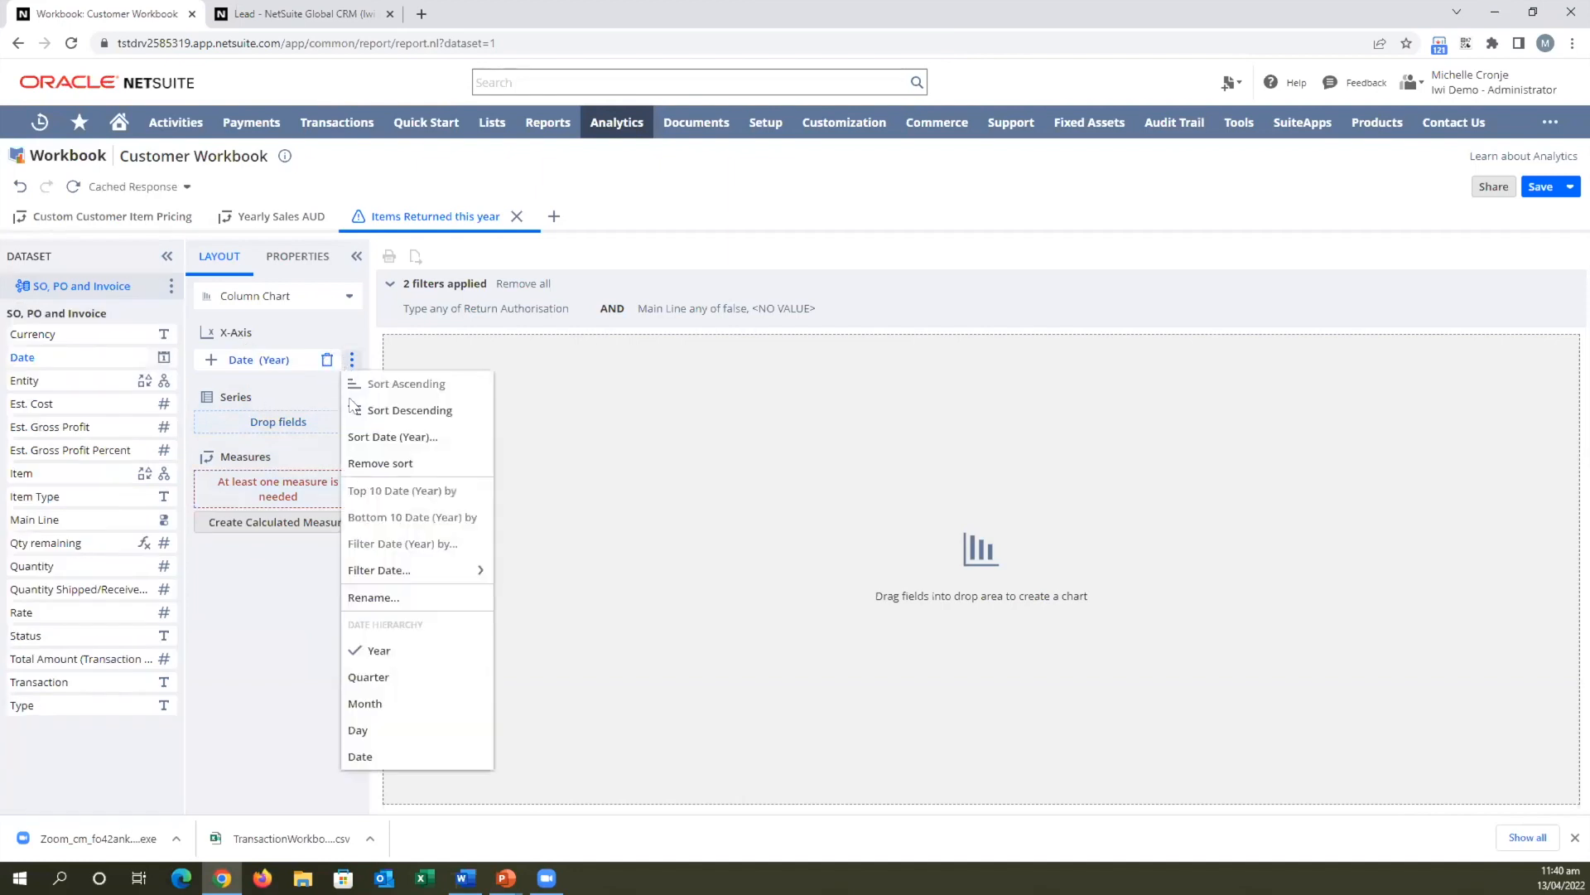
mouse_move(422, 573)
left_click(515, 597)
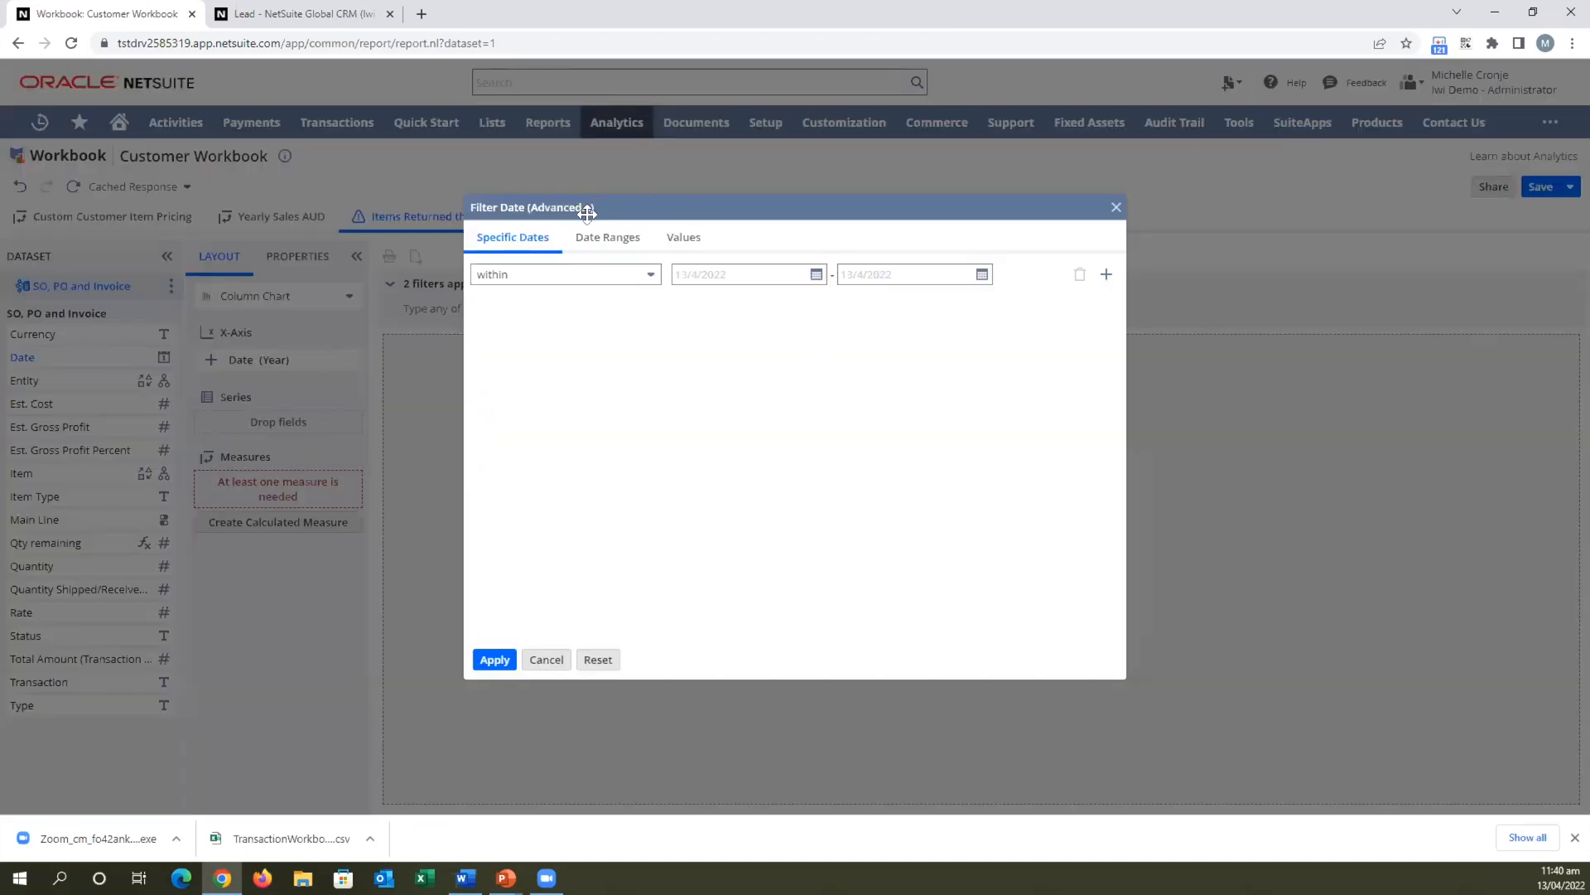
left_click(598, 245)
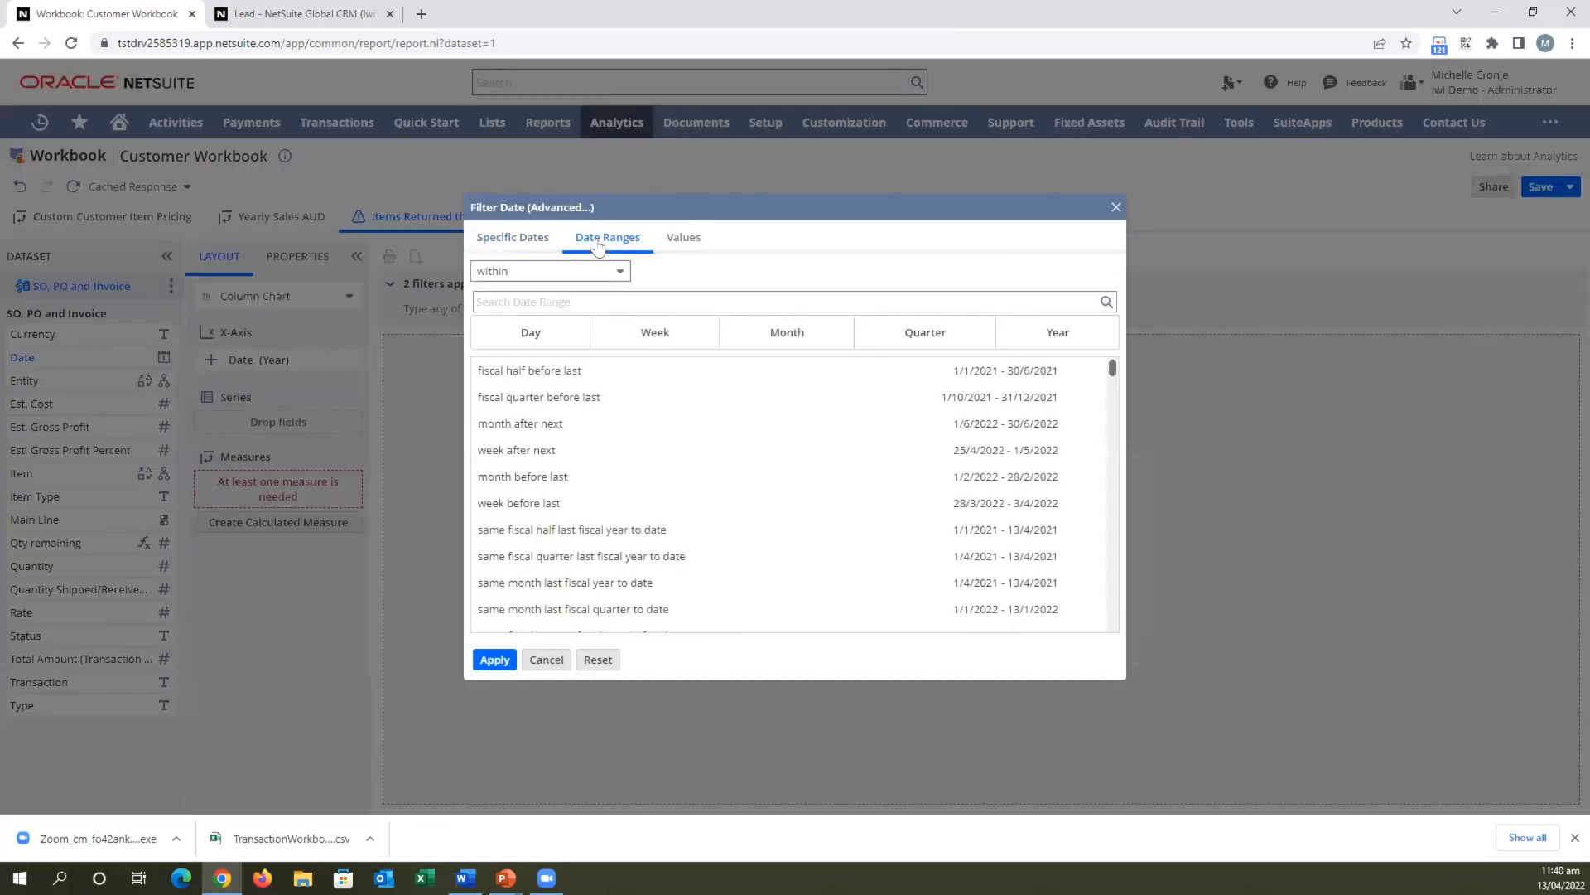
left_click(1033, 332)
left_click(832, 292)
type("this")
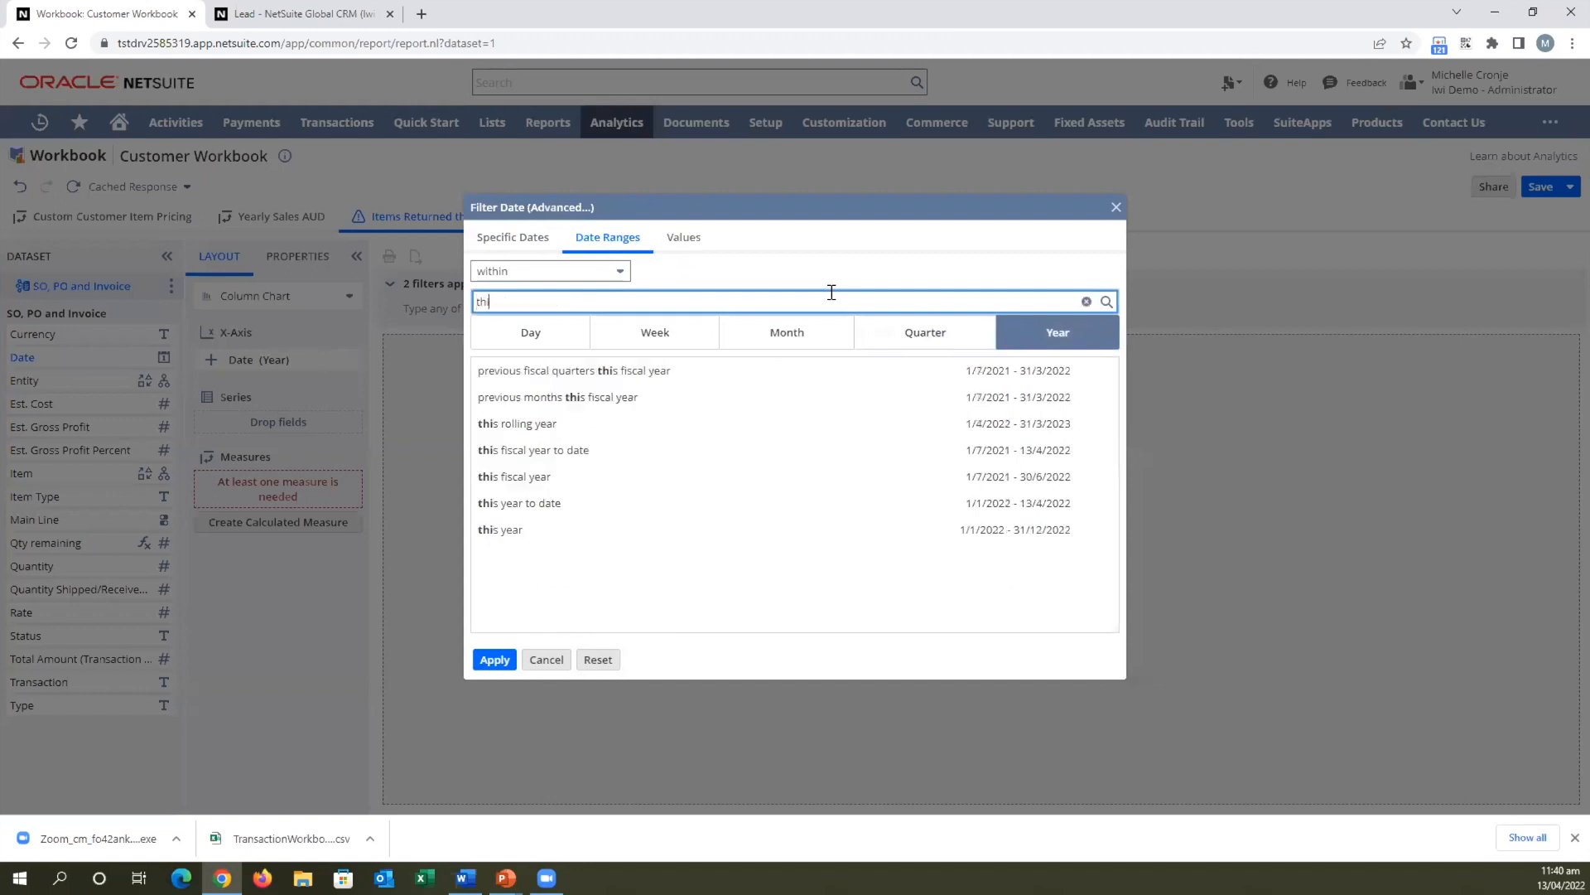
left_click(502, 536)
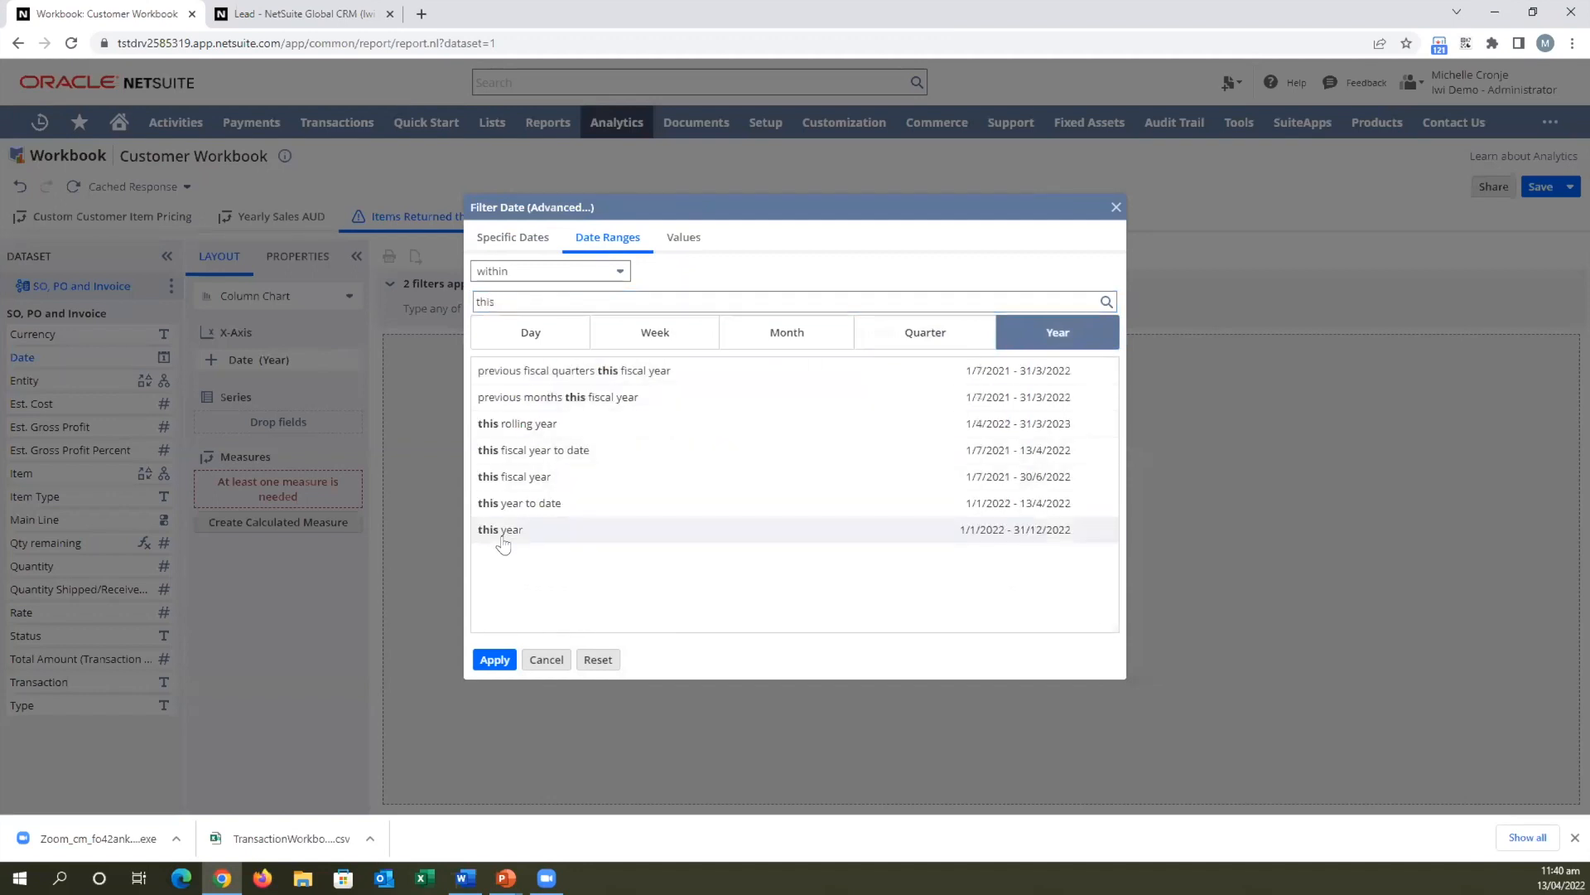
left_click(496, 659)
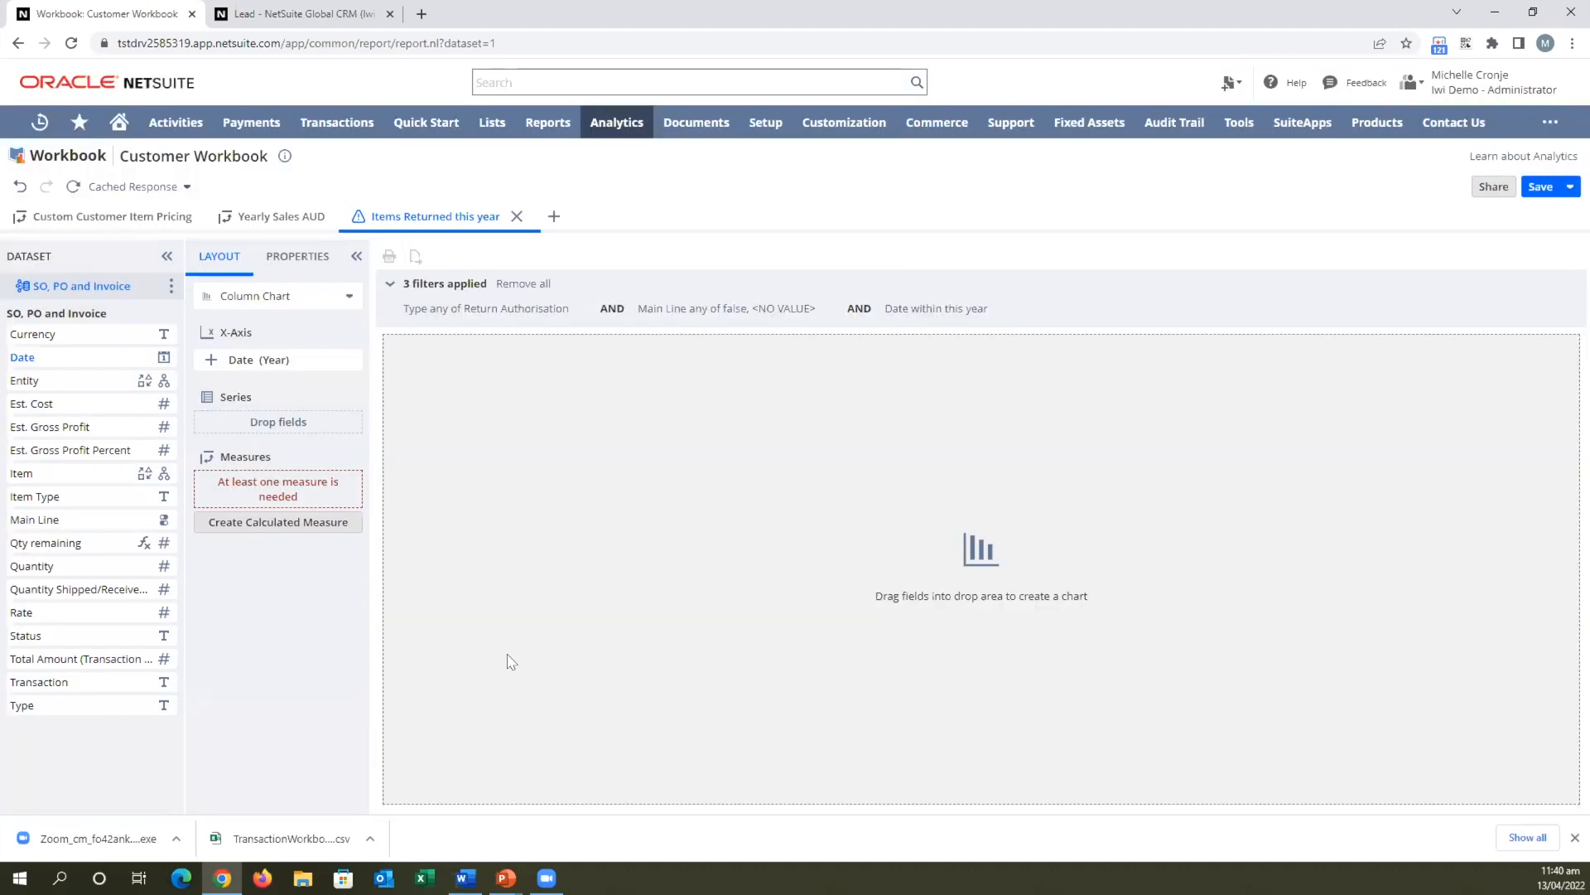
Group the X-axis Date by Quarter and add Item as the series, showing child level only.
left_click(346, 362)
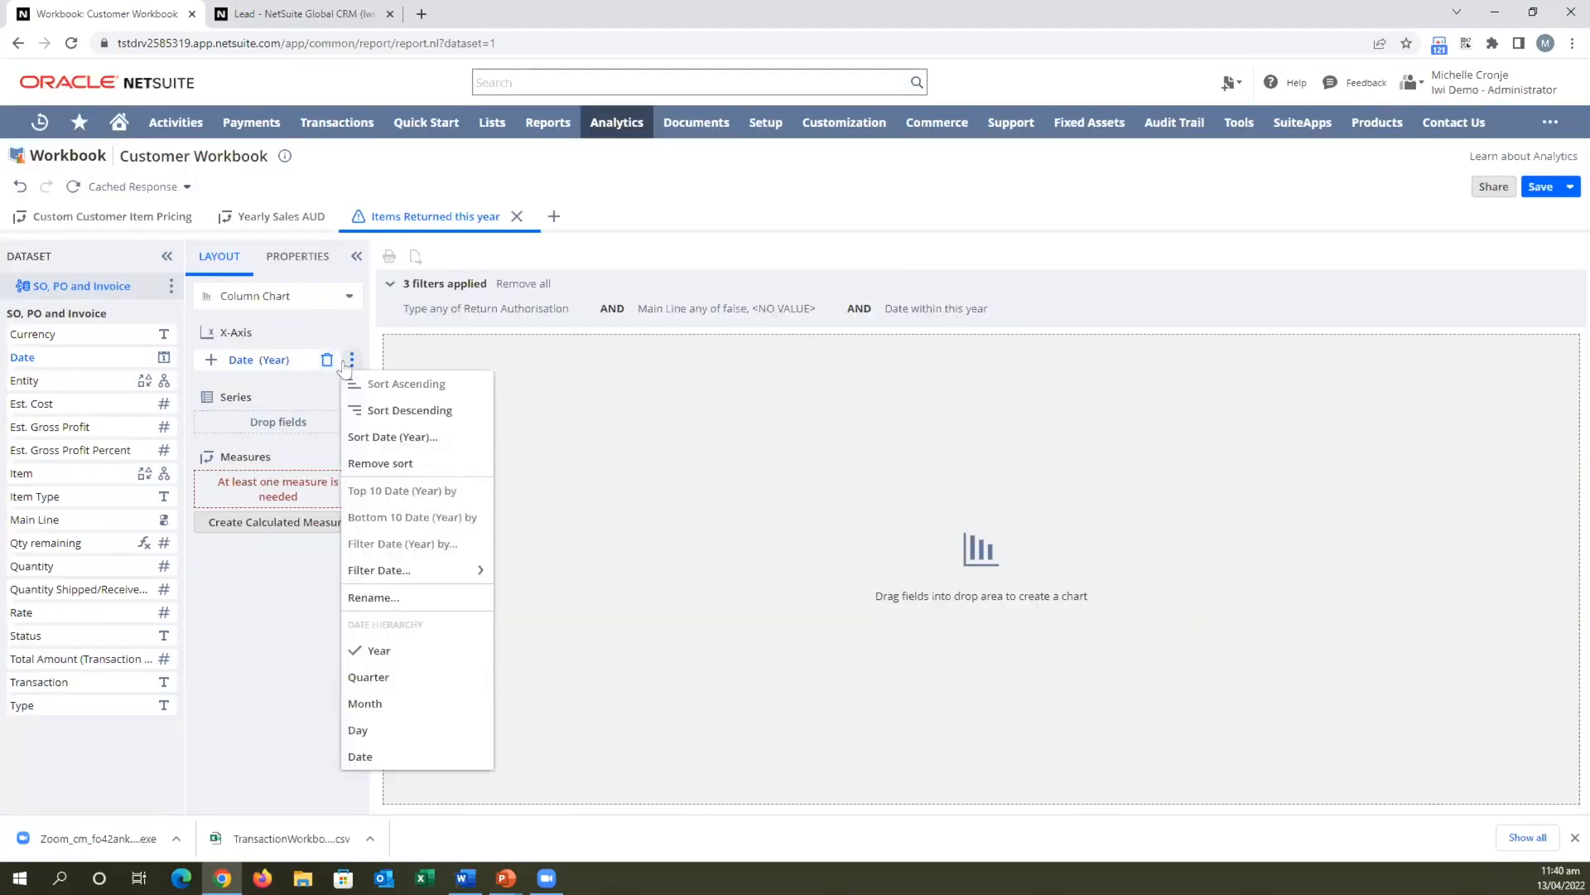
left_click(368, 679)
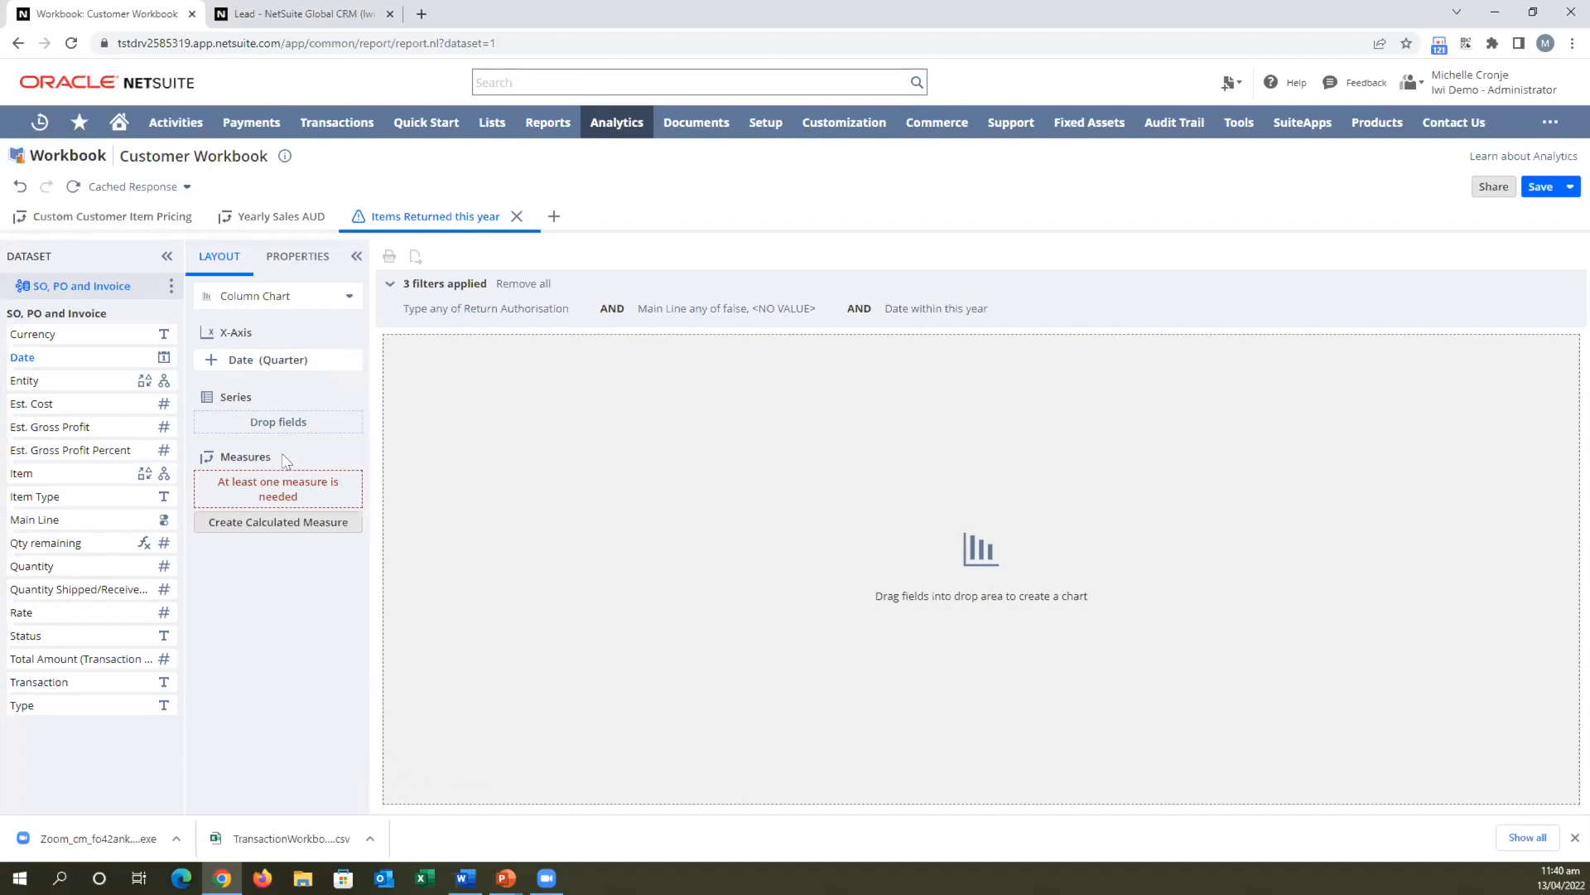
left_click_drag(21, 473, 256, 429)
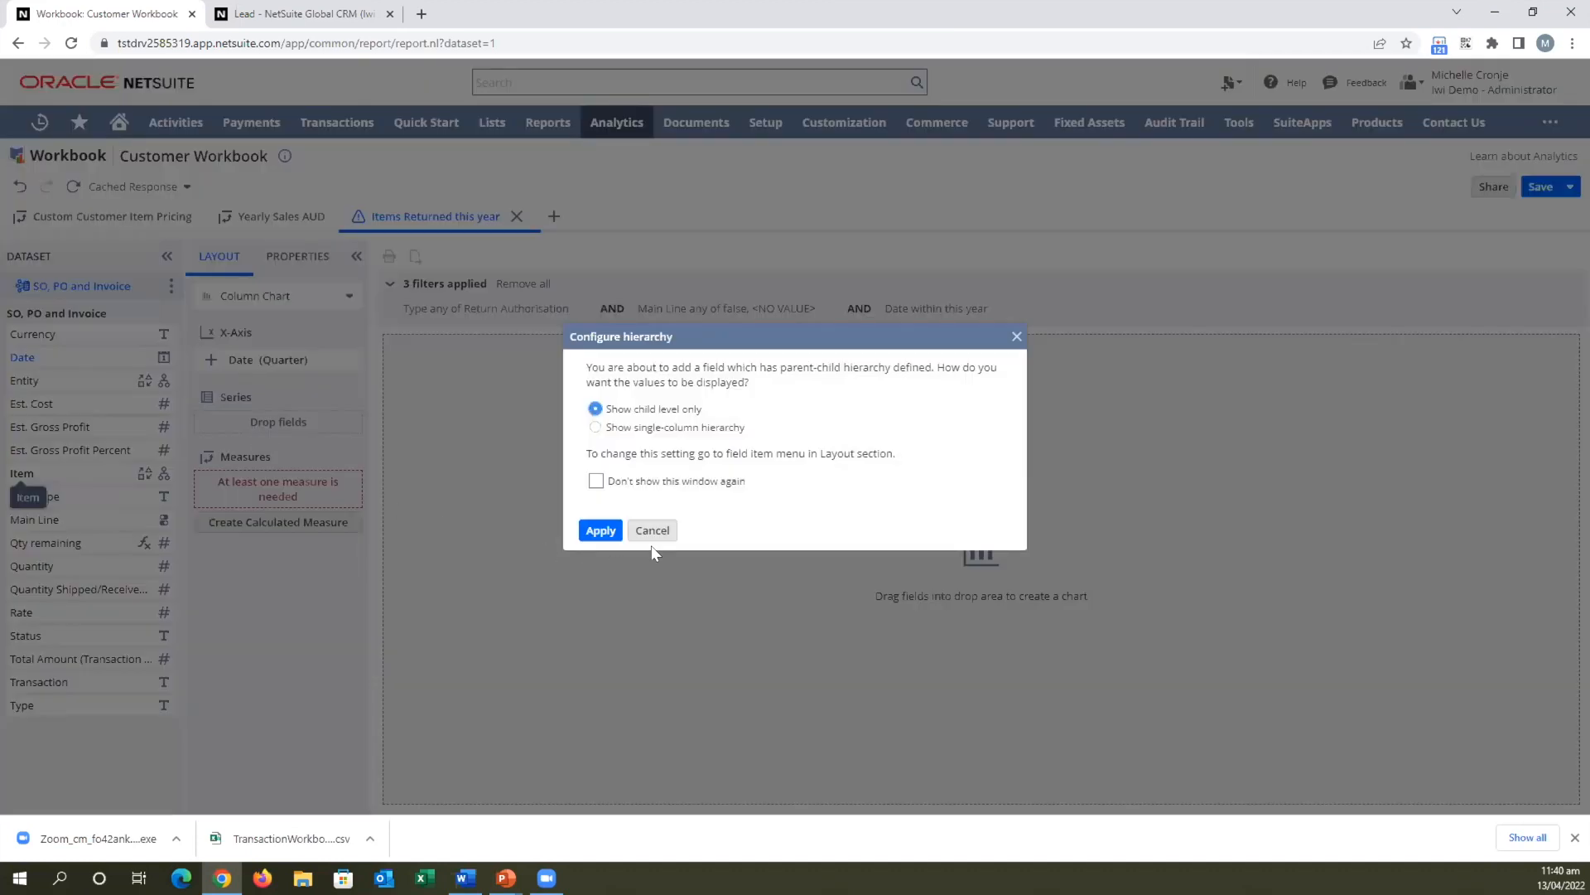
left_click(601, 530)
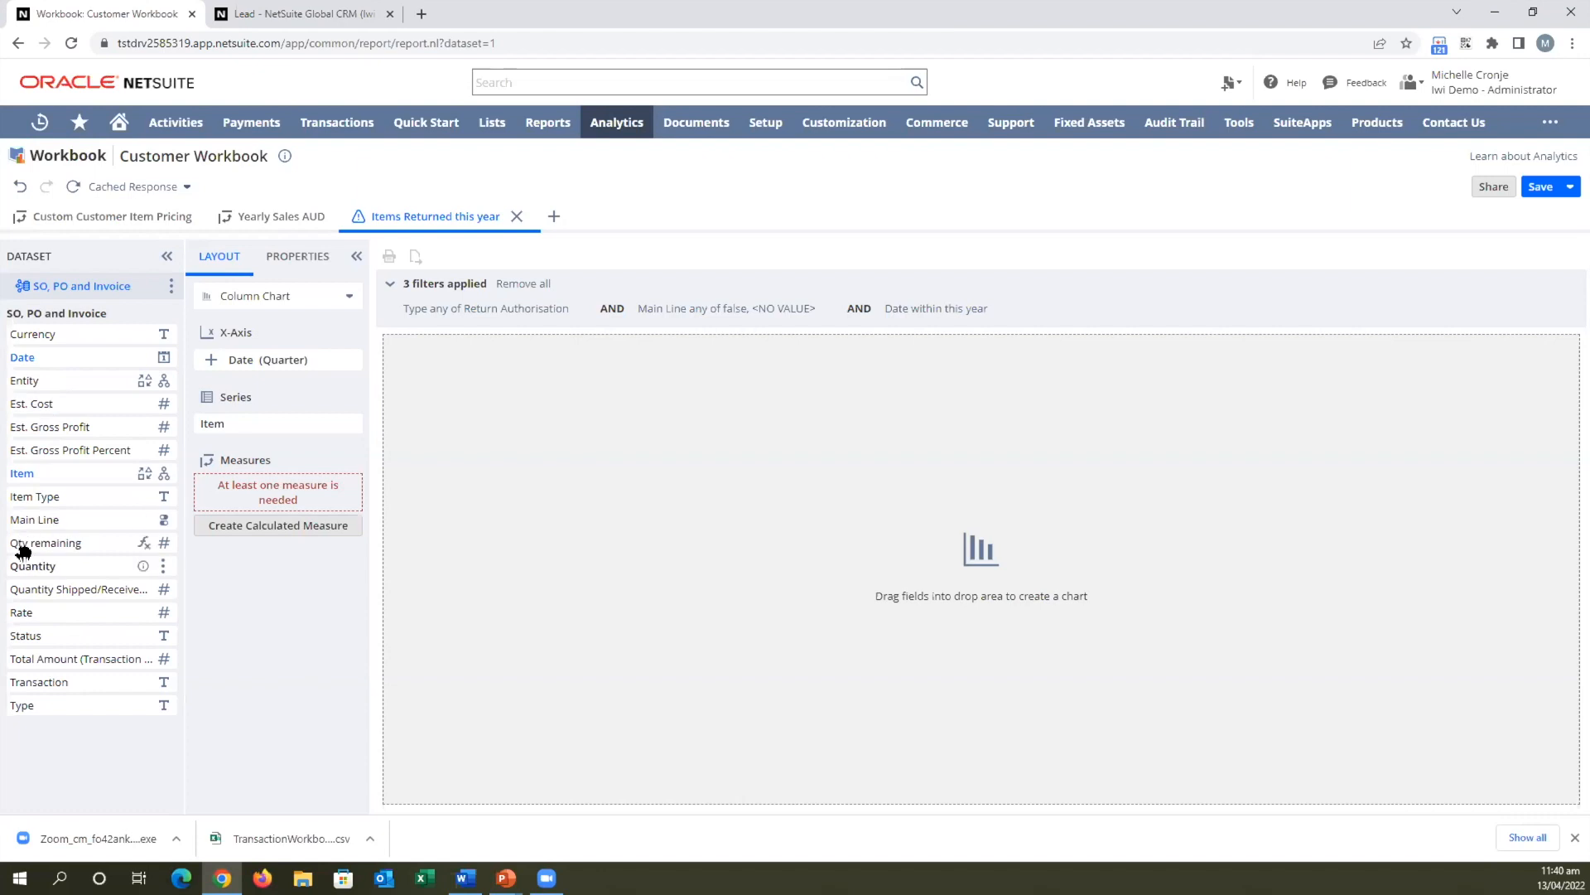
Add Quantity as the chart's measure and inspect the tallest columns in Q1.
left_click_drag(23, 553, 248, 490)
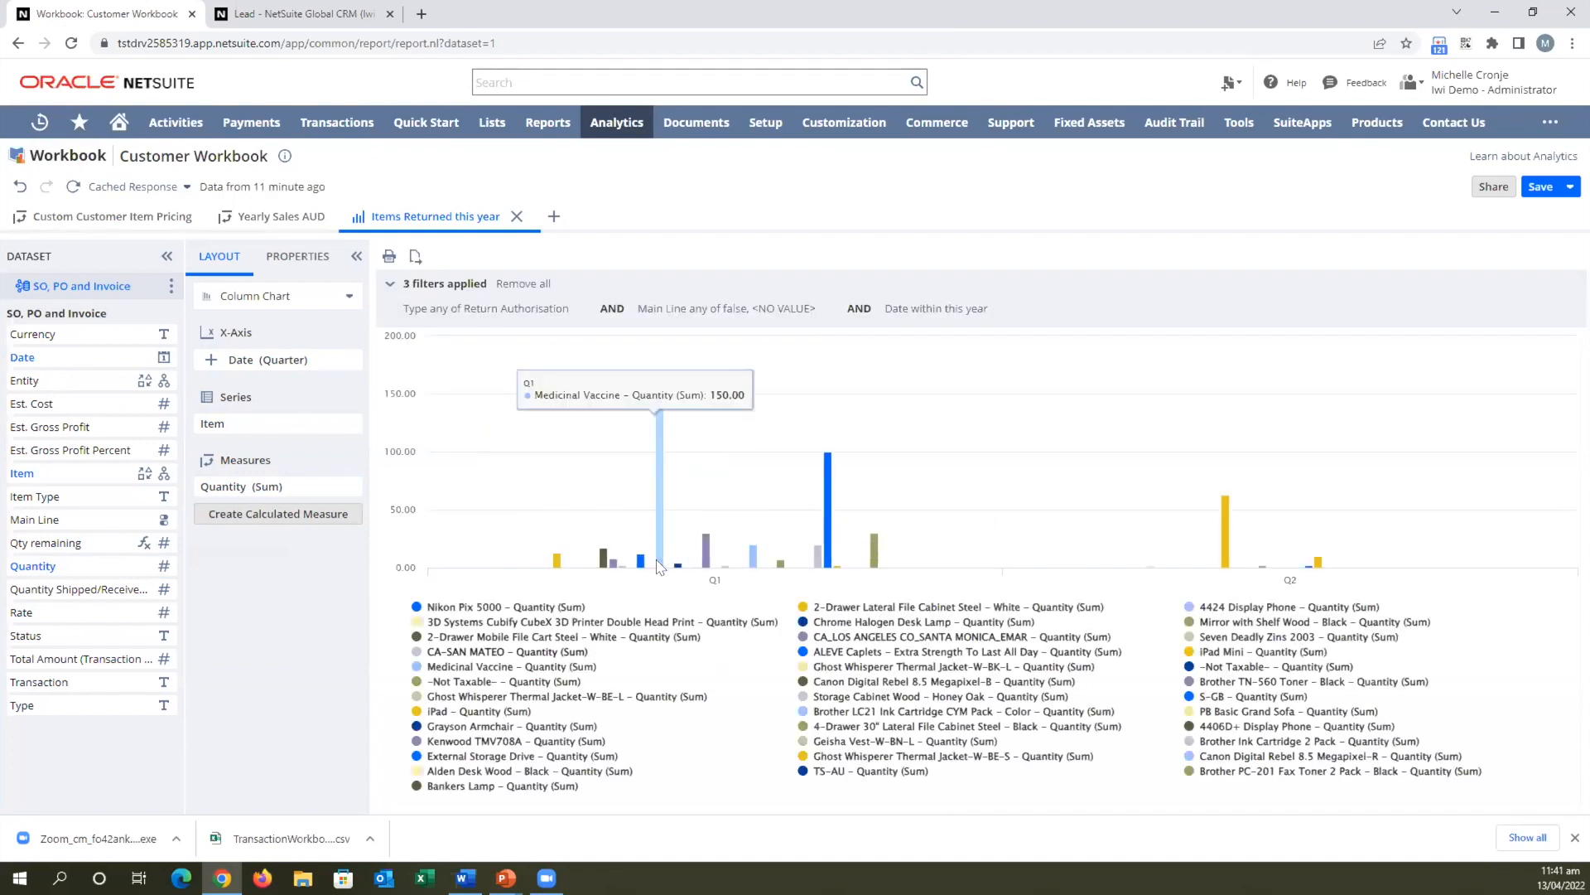
mouse_move(830, 552)
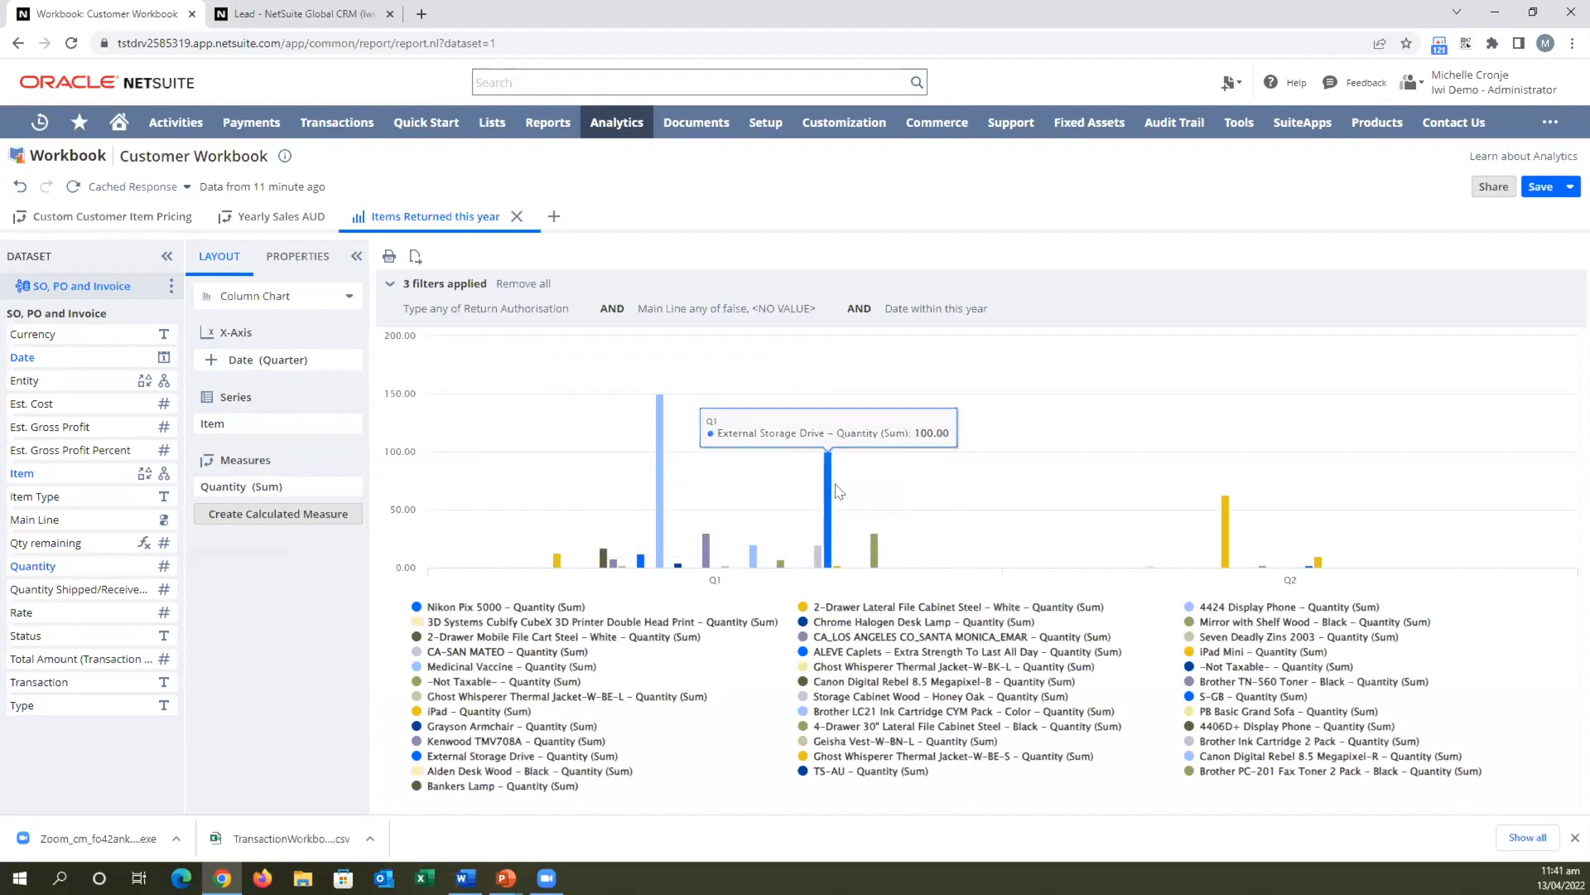
mouse_move(659, 423)
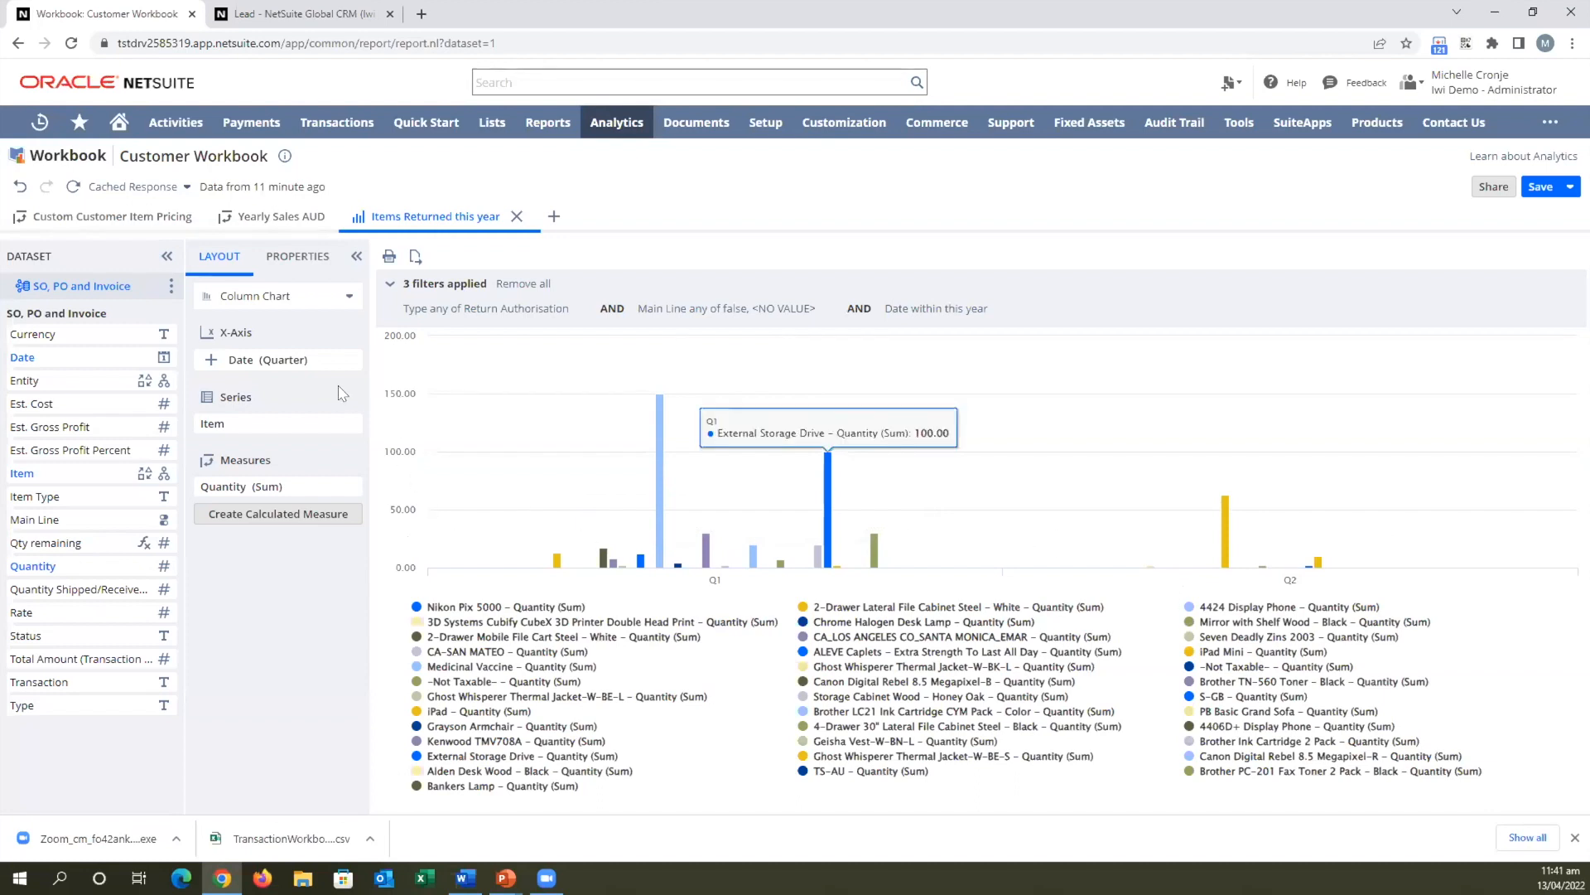
Set the chart's title to Items Returned and its subtitle to This year.
left_click(288, 267)
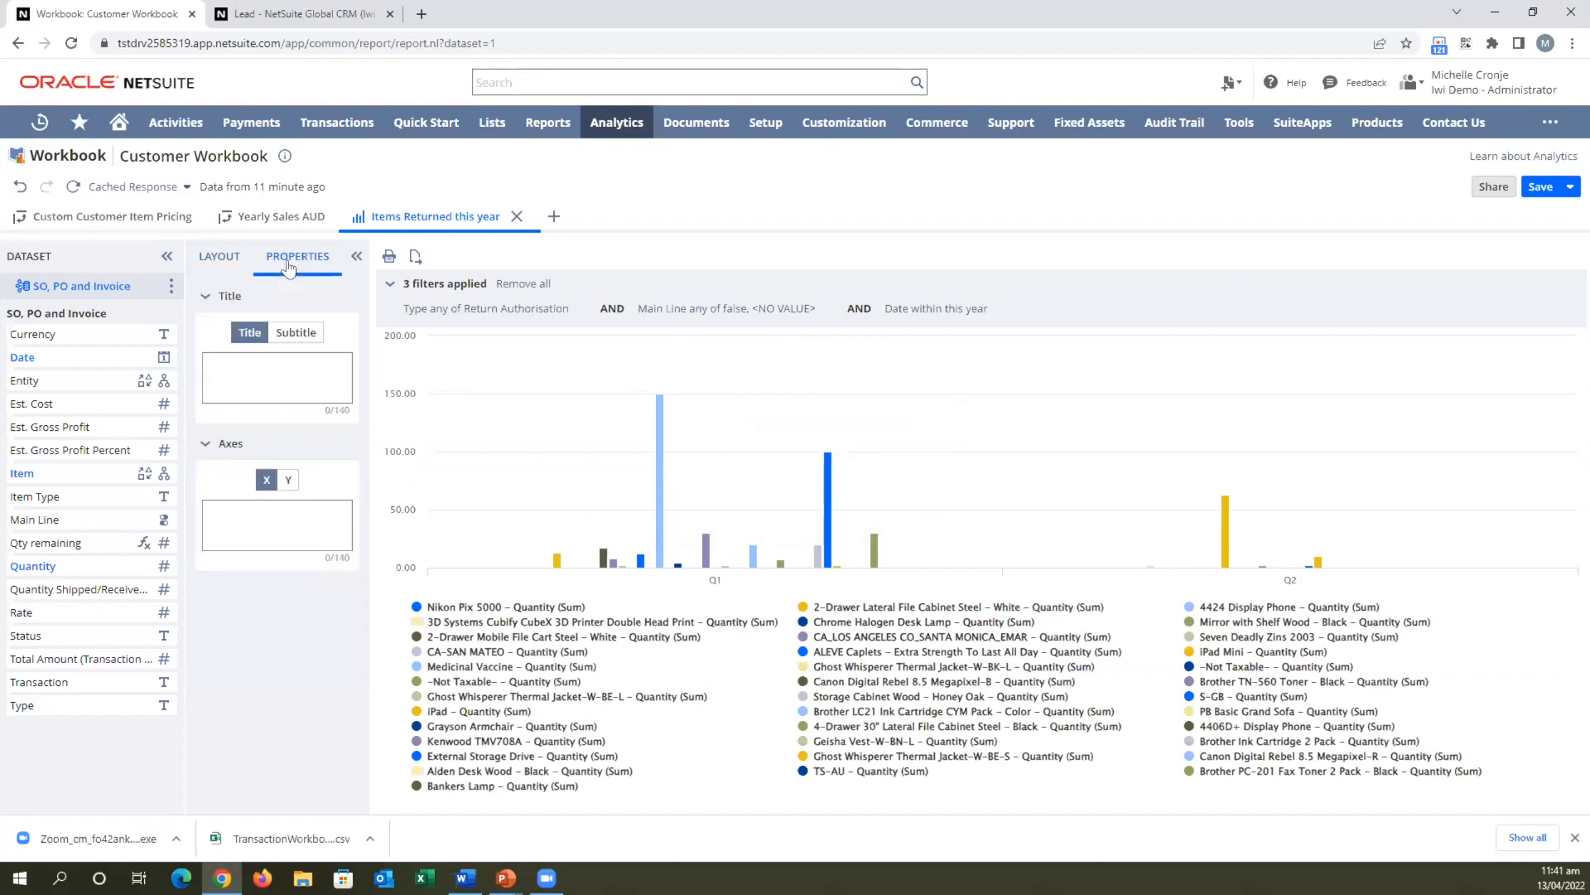
left_click(252, 373)
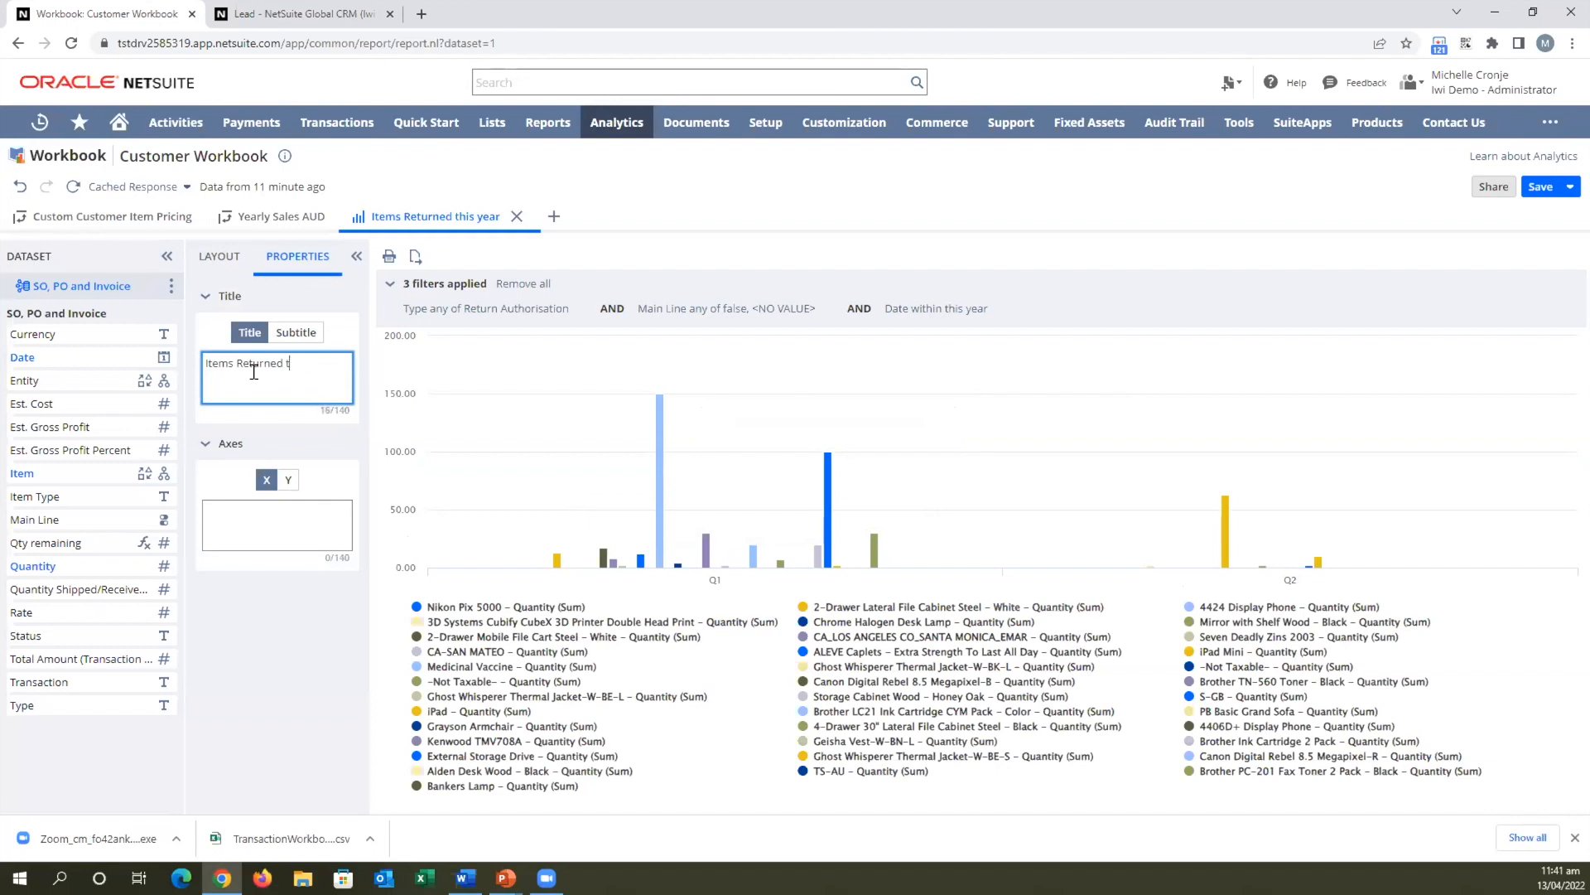
left_click(296, 332)
left_click(282, 367)
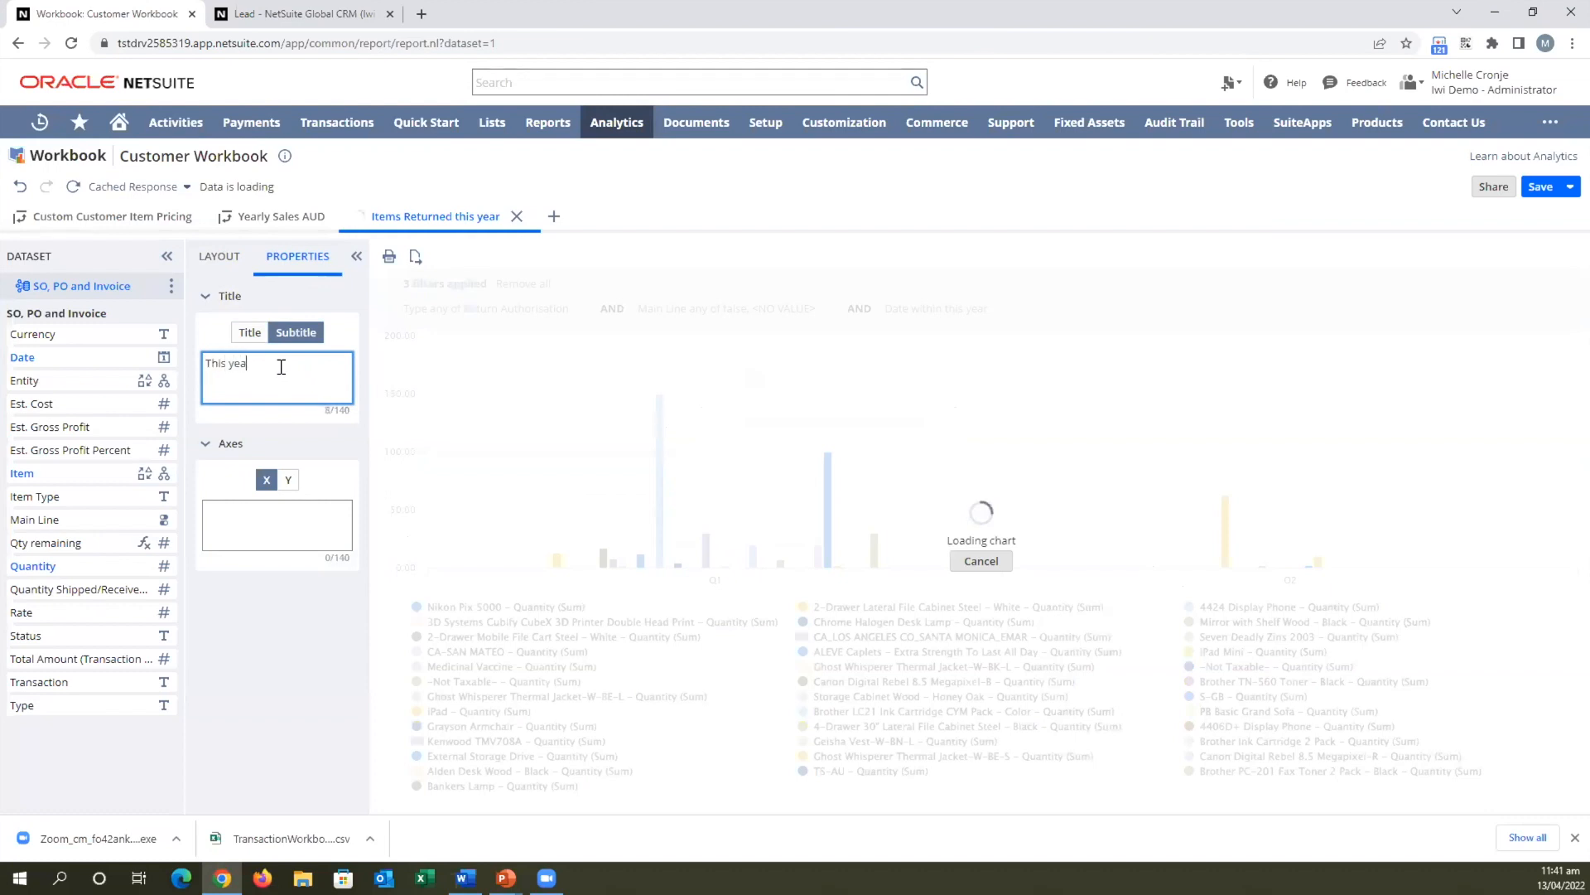
left_click(249, 332)
Title the chart's X axis Quarter and its Y axis Quantity.
left_click(253, 518)
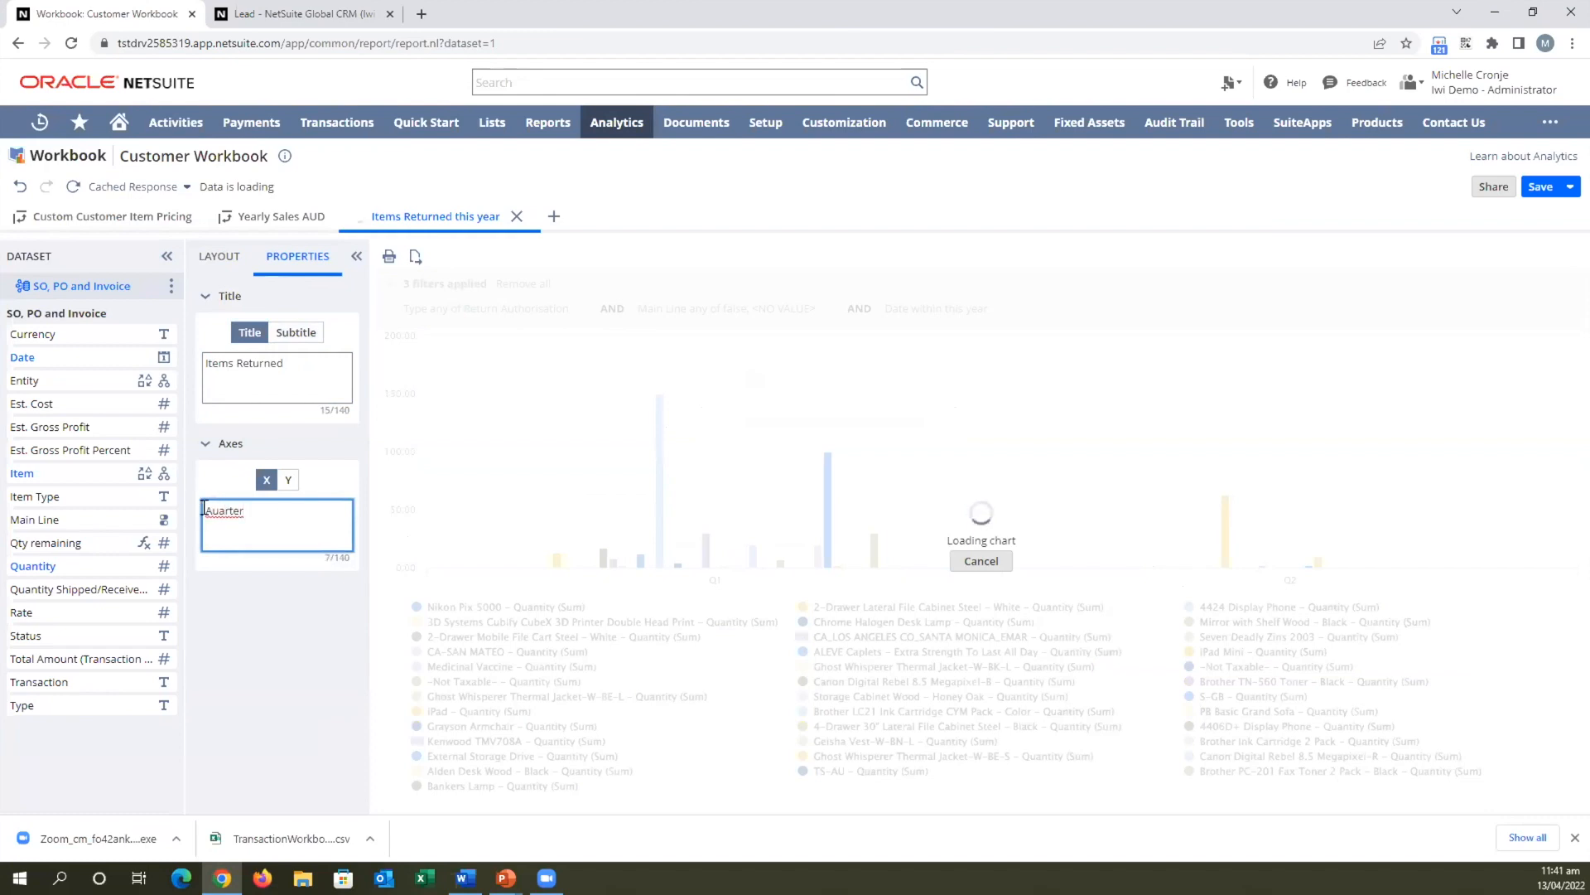
key("Delete")
left_click(290, 479)
left_click(236, 516)
left_click(300, 652)
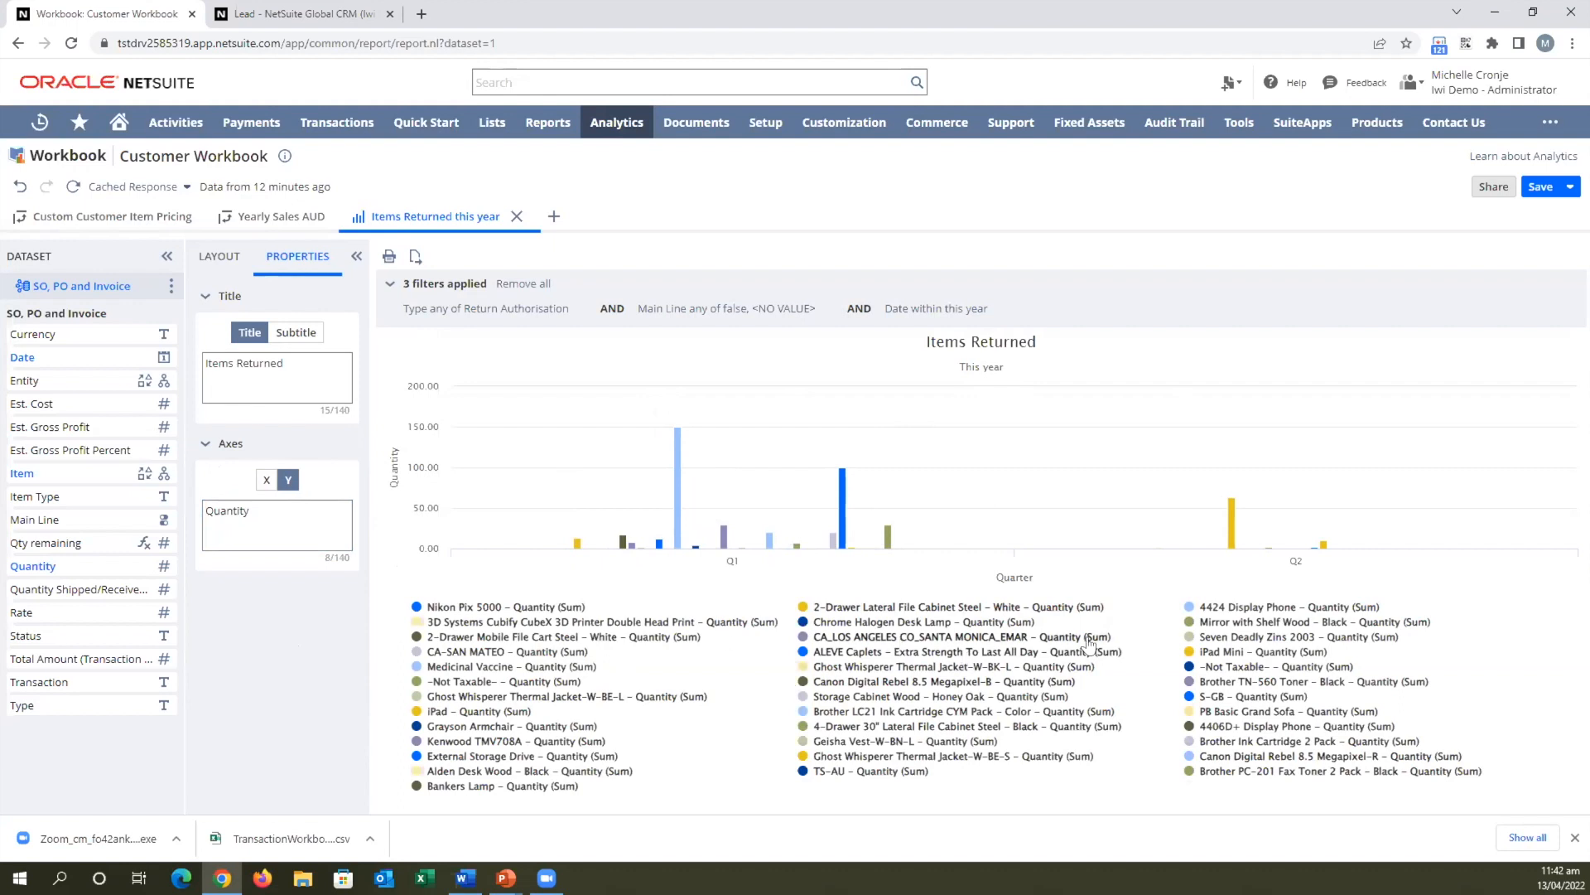
Add a table visualization based on the SO, PO and Invoice dataset to the workbook.
left_click(554, 218)
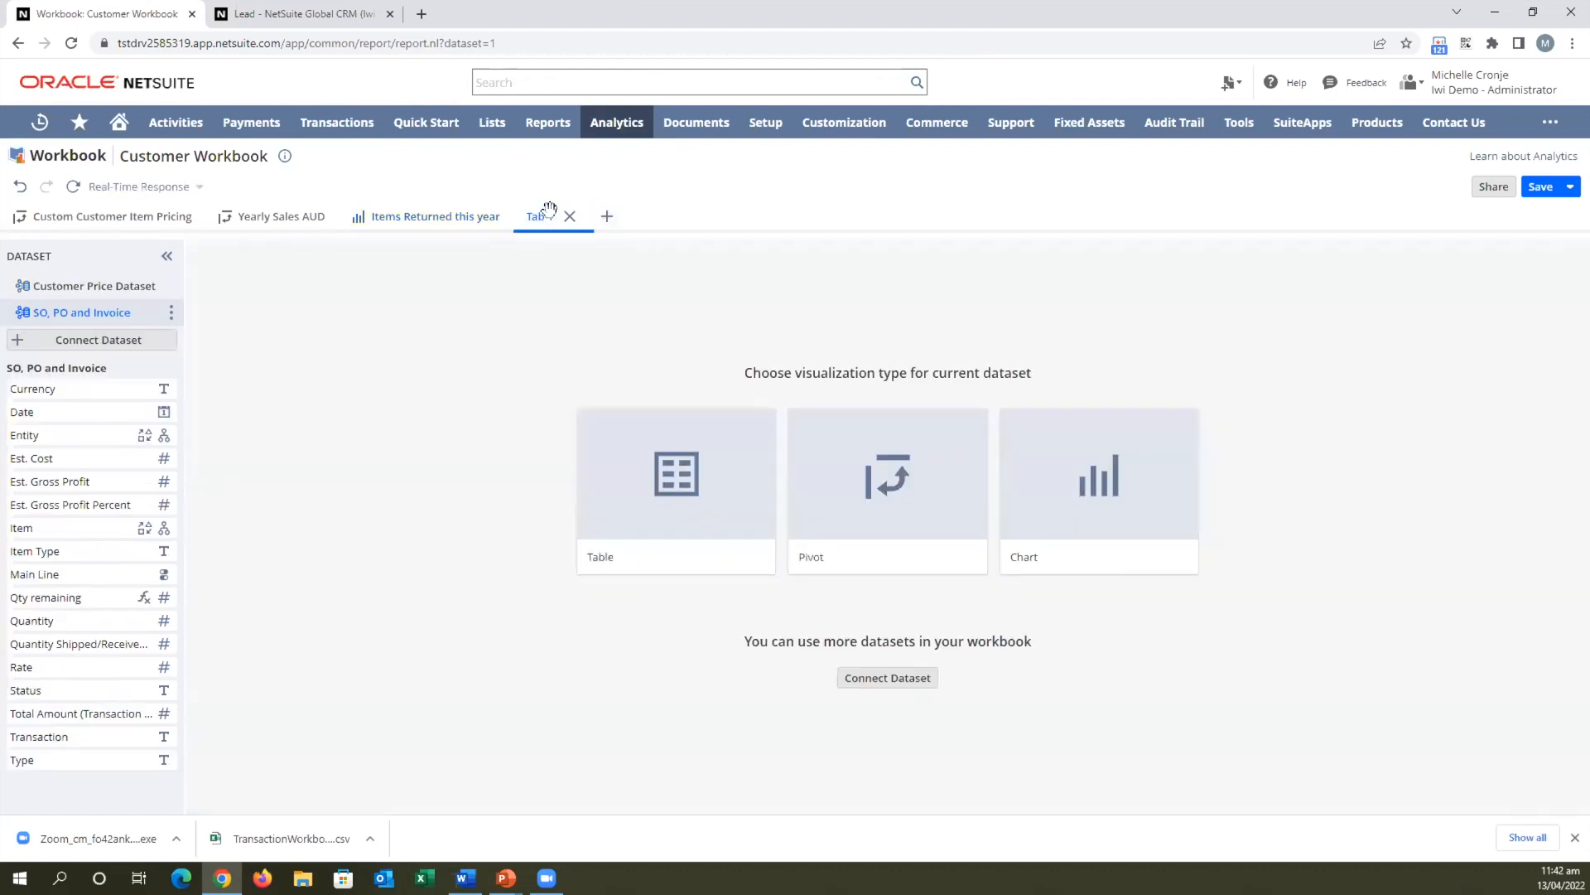
left_click(684, 491)
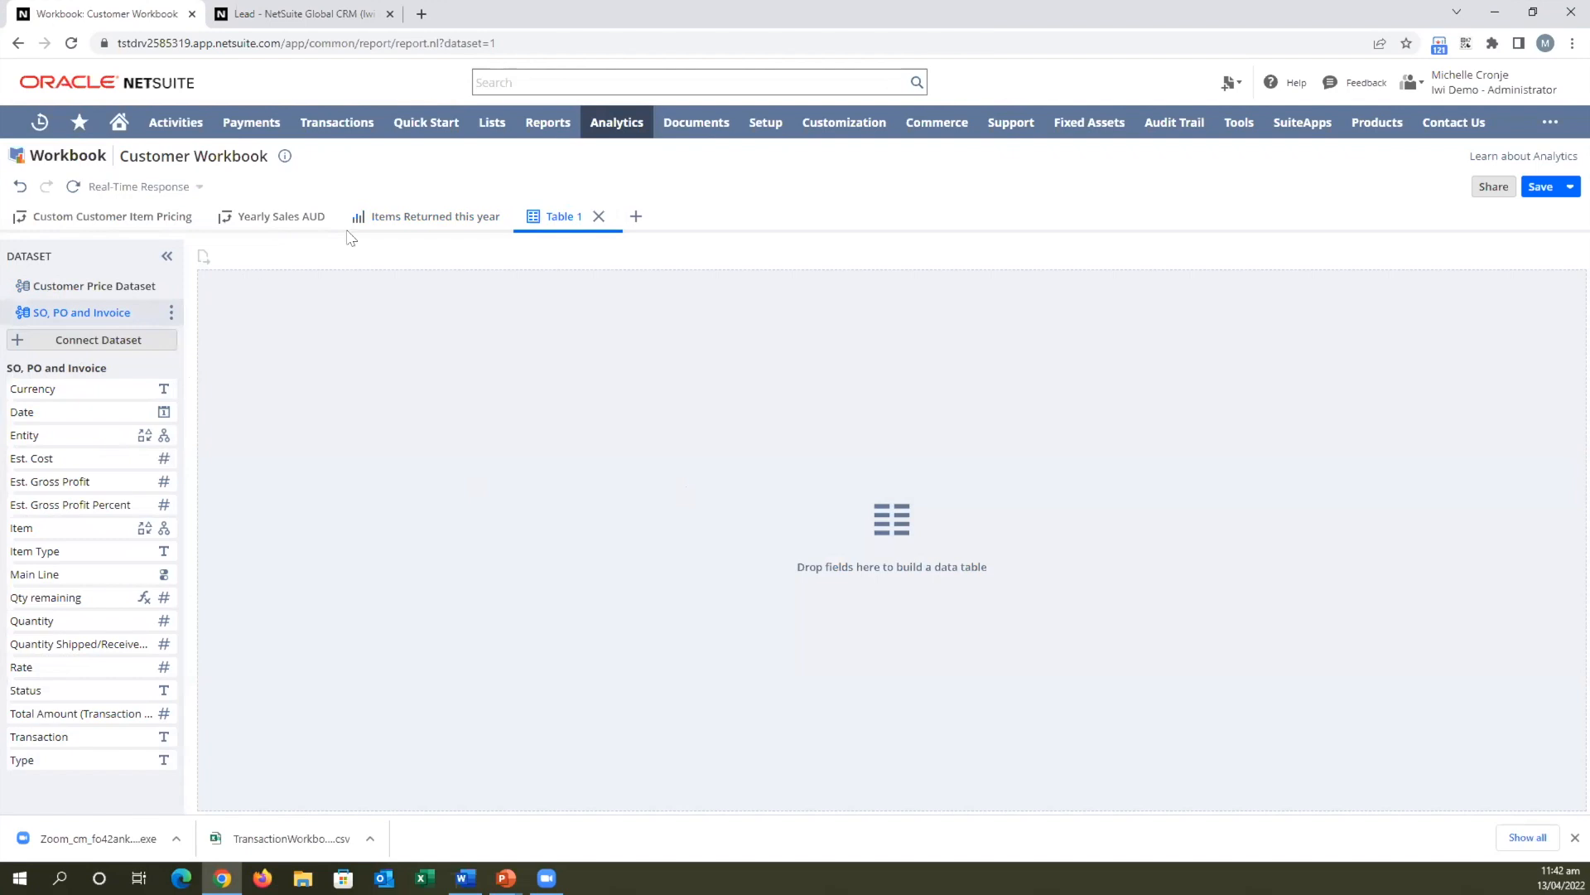
left_click(403, 216)
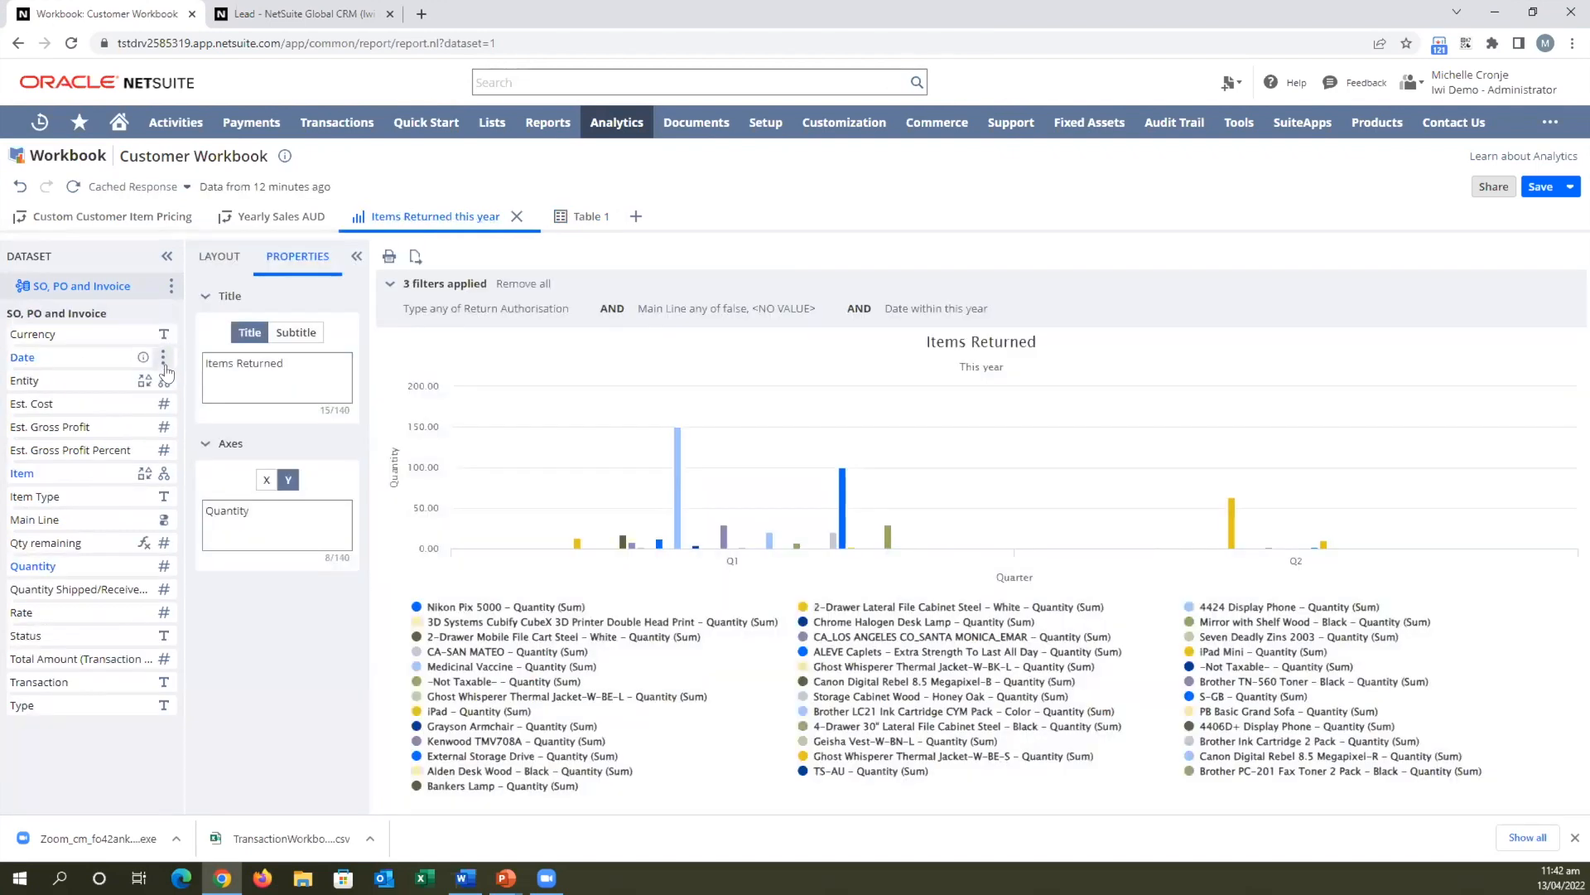
left_click(583, 215)
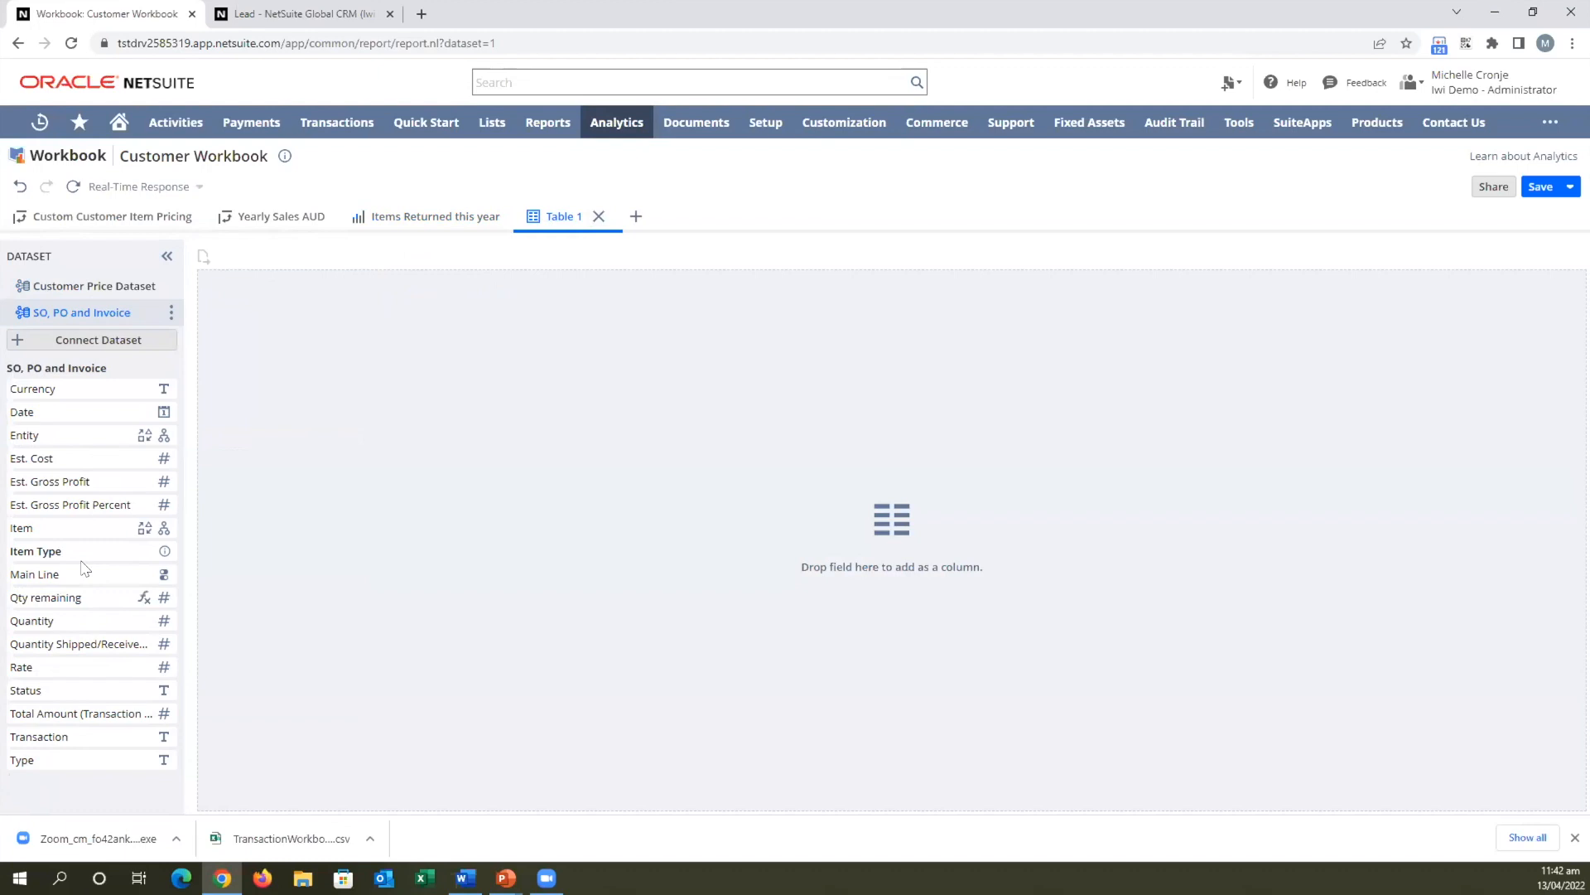
Add the Main Line column to the new table and filter it to No.
left_click_drag(51, 571, 324, 323)
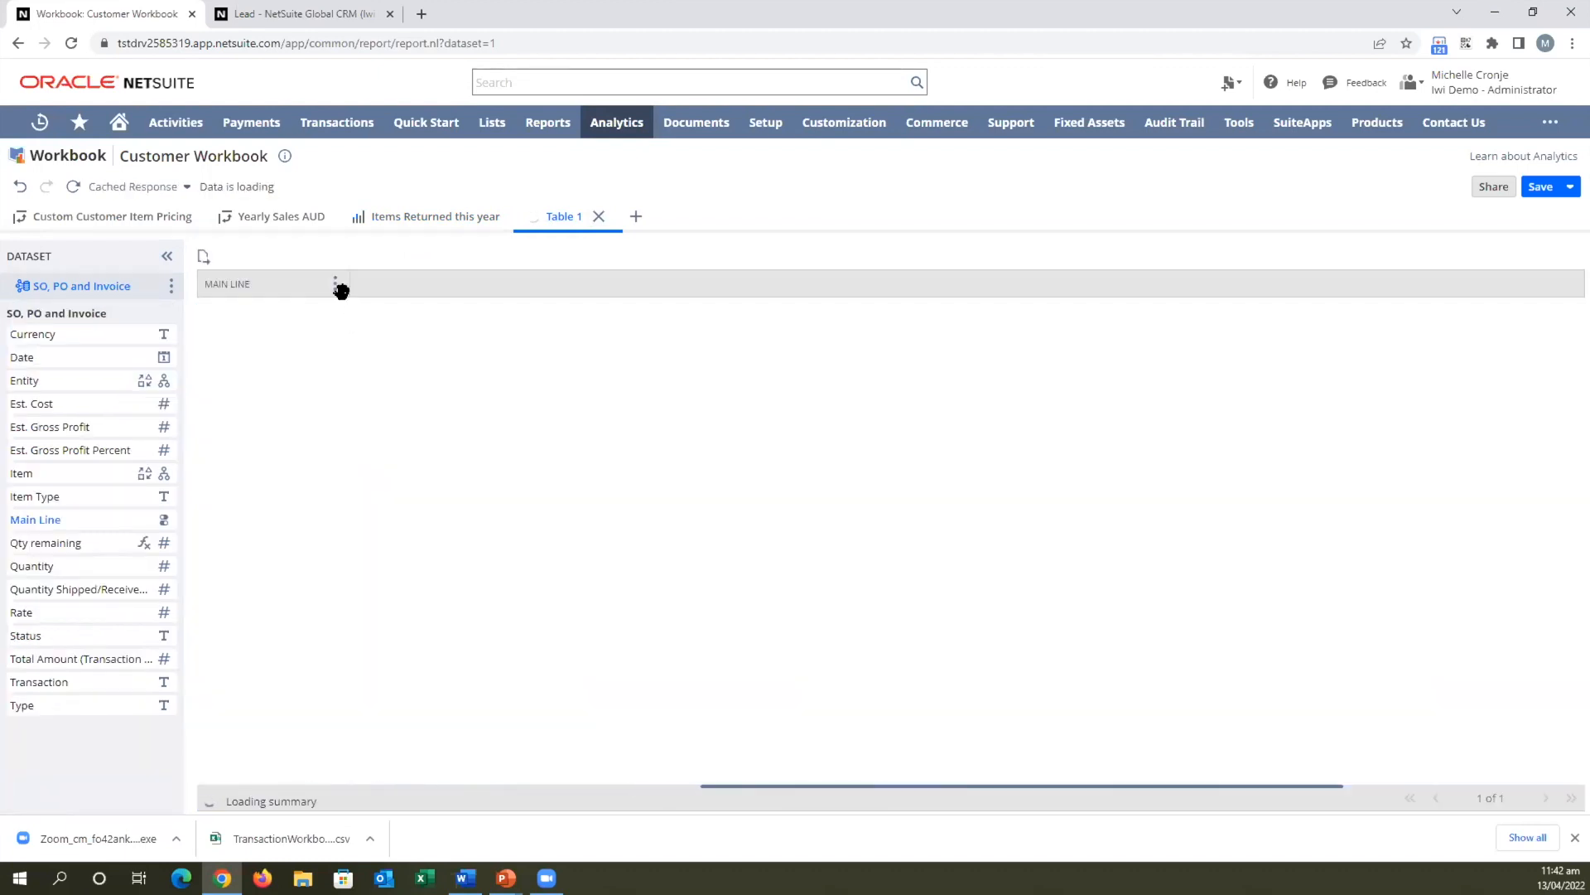
left_click(335, 284)
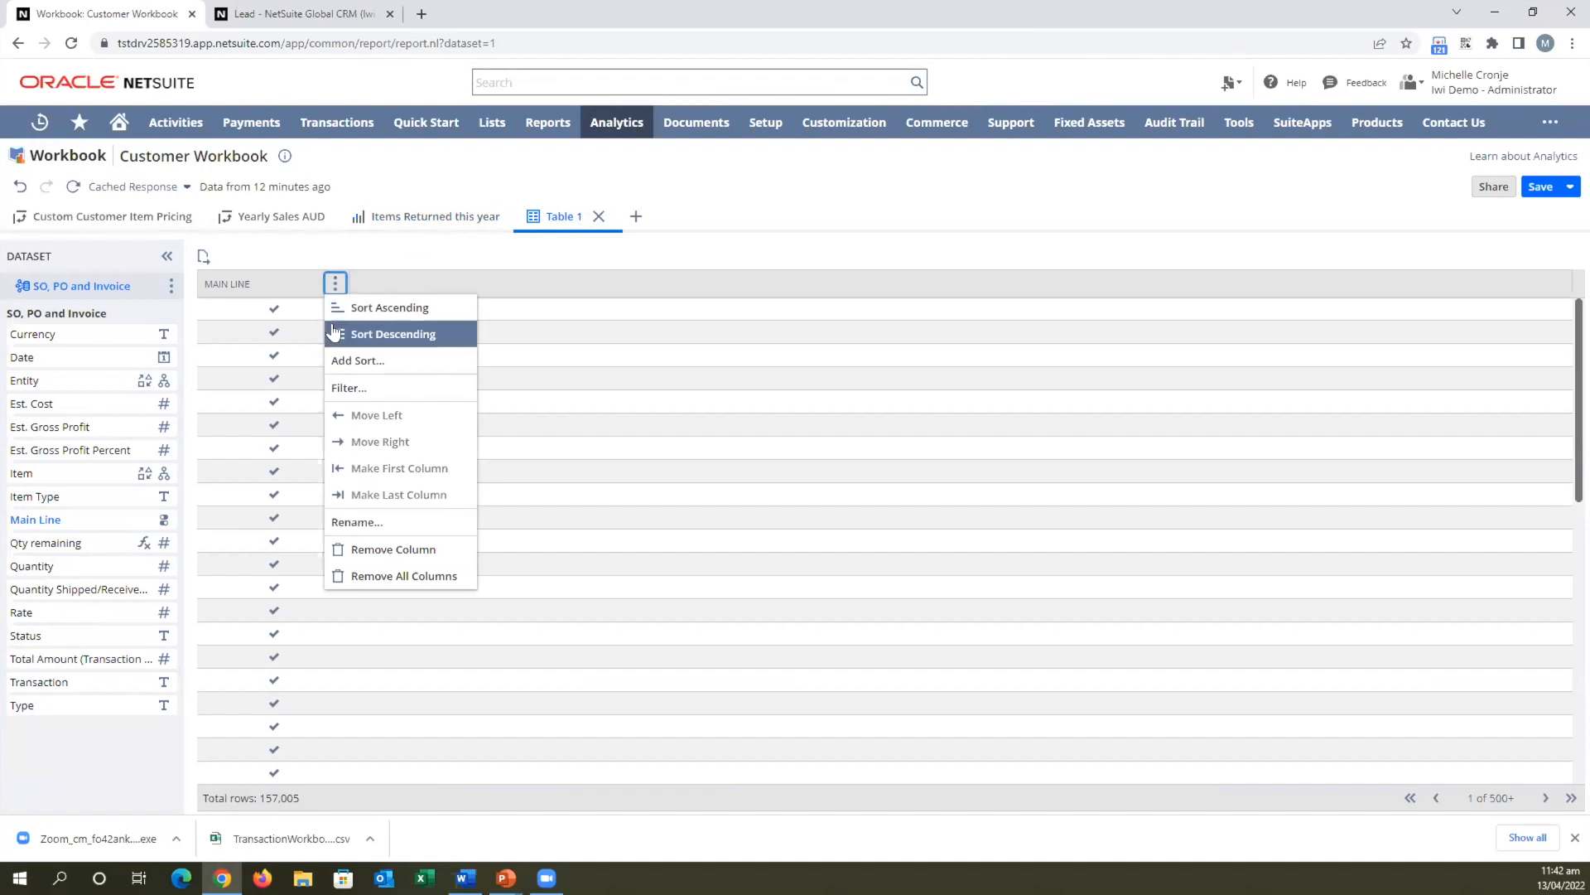
left_click(349, 389)
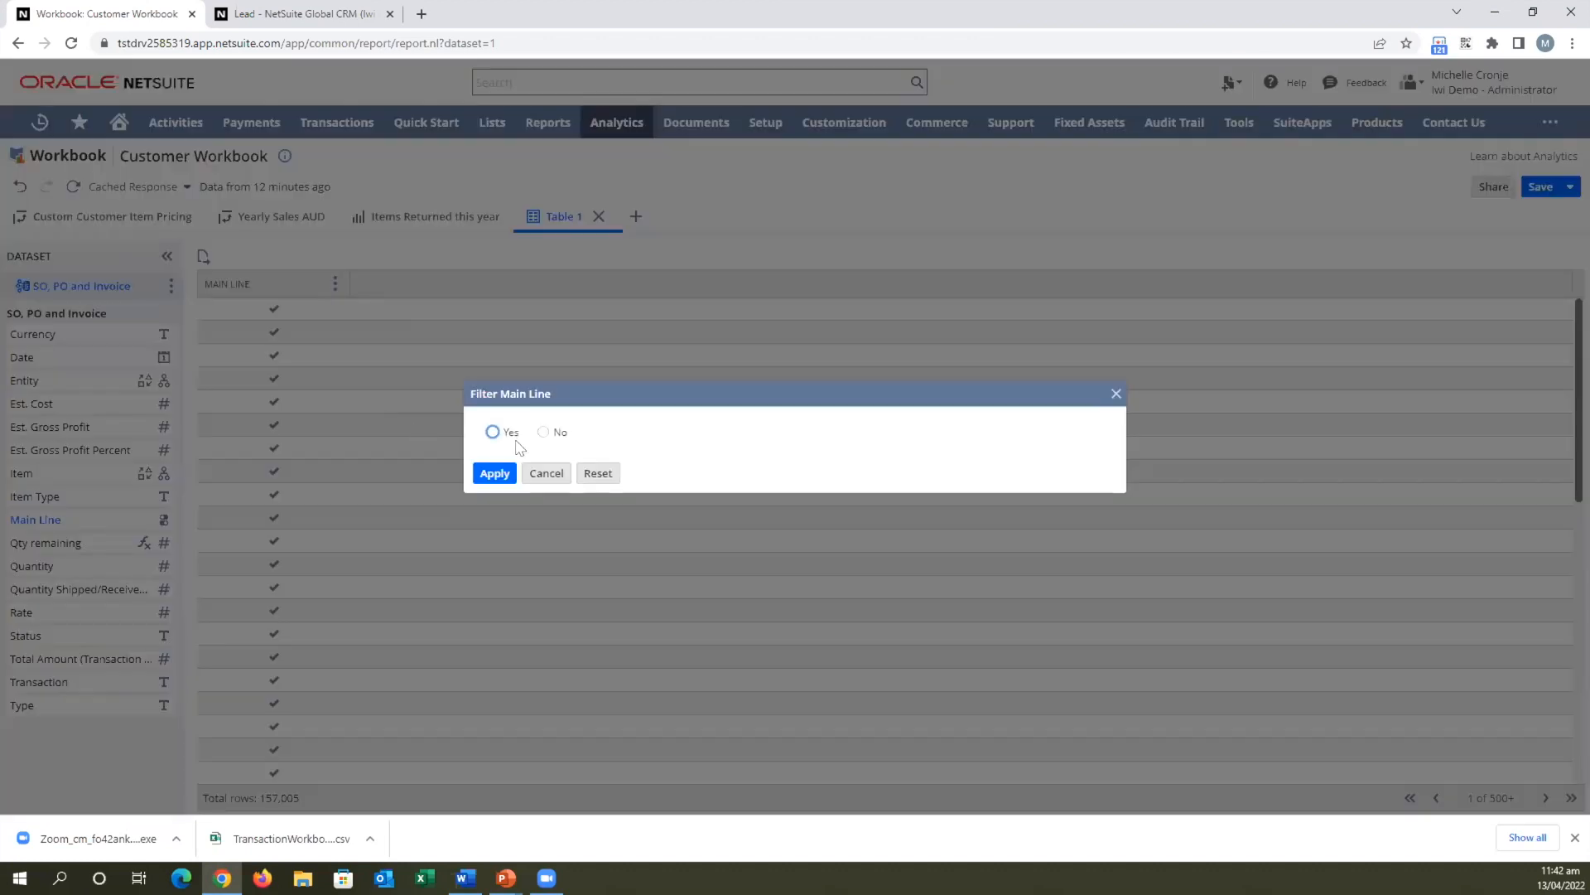
left_click(542, 432)
left_click(495, 473)
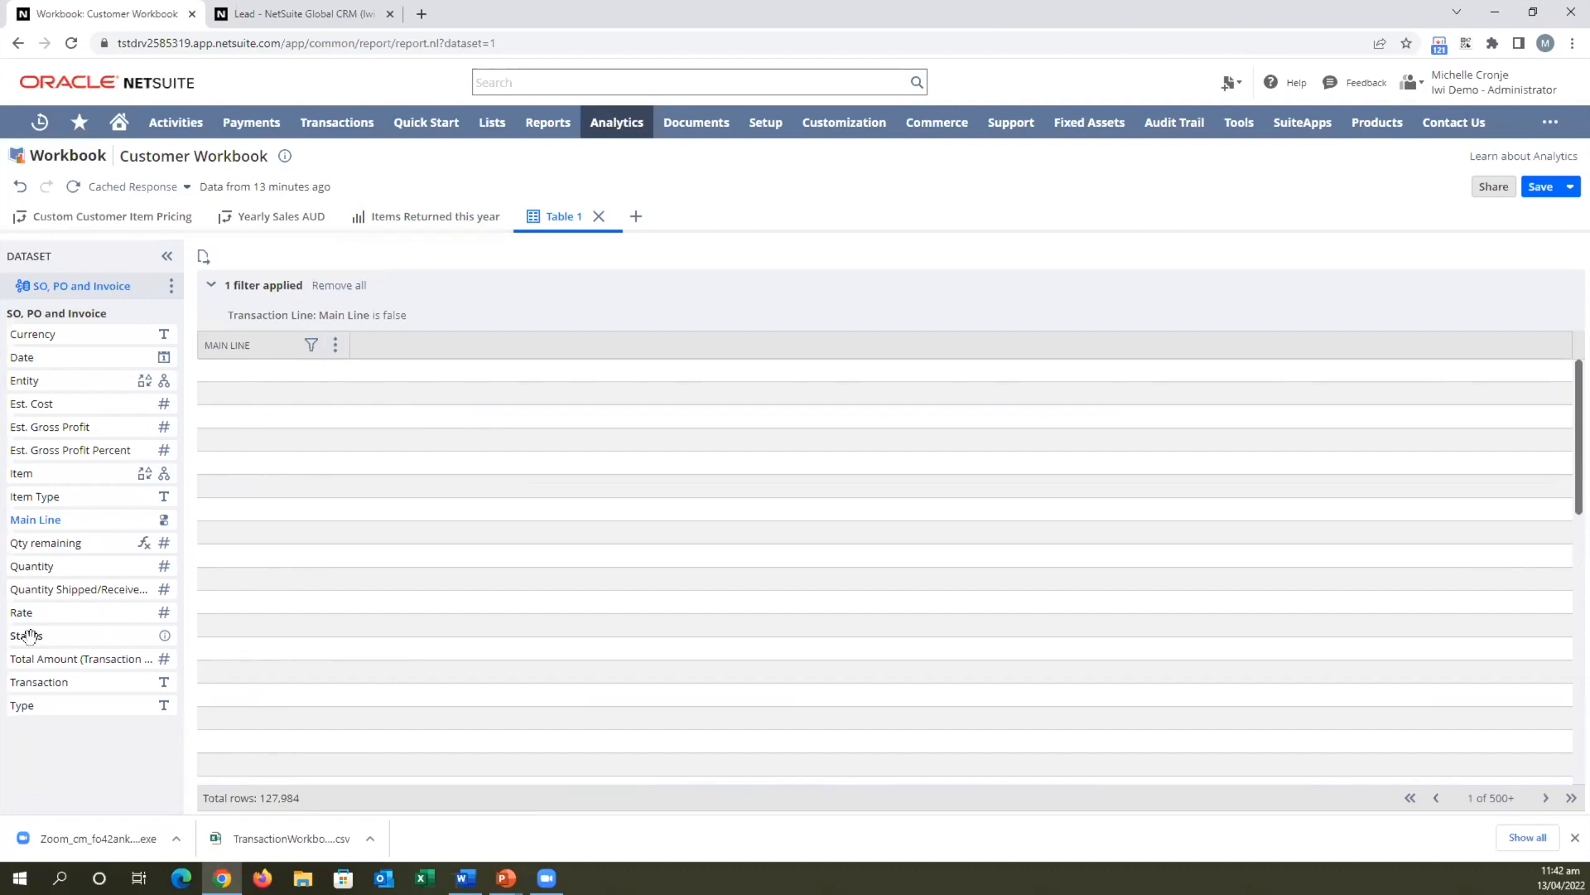
Add the Type column to the table and filter it to Sales Order.
left_click_drag(25, 705, 390, 362)
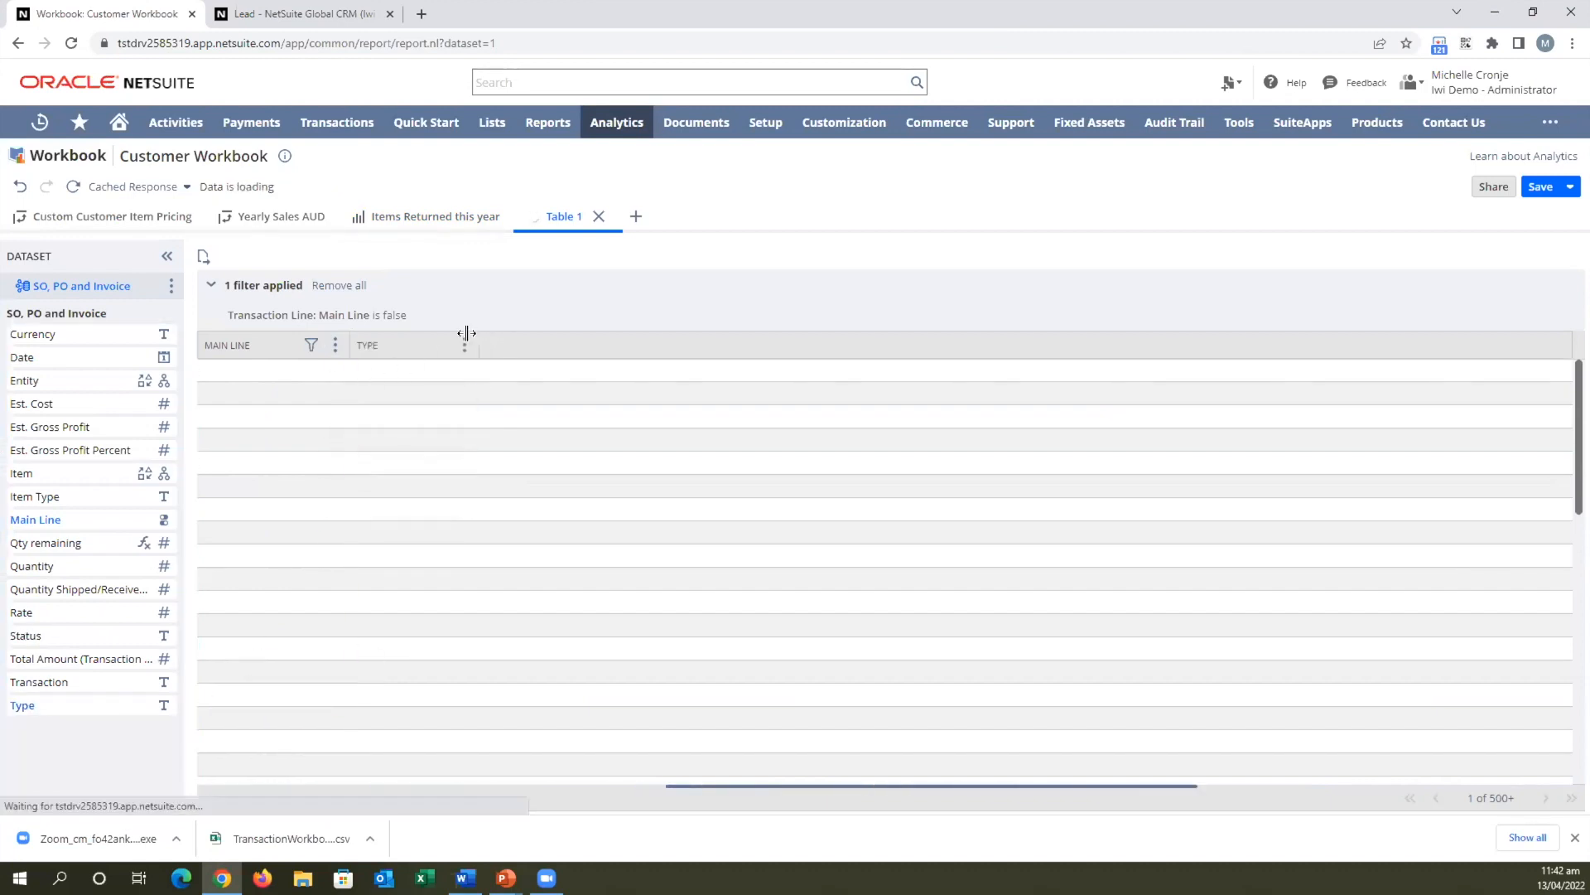
left_click(465, 345)
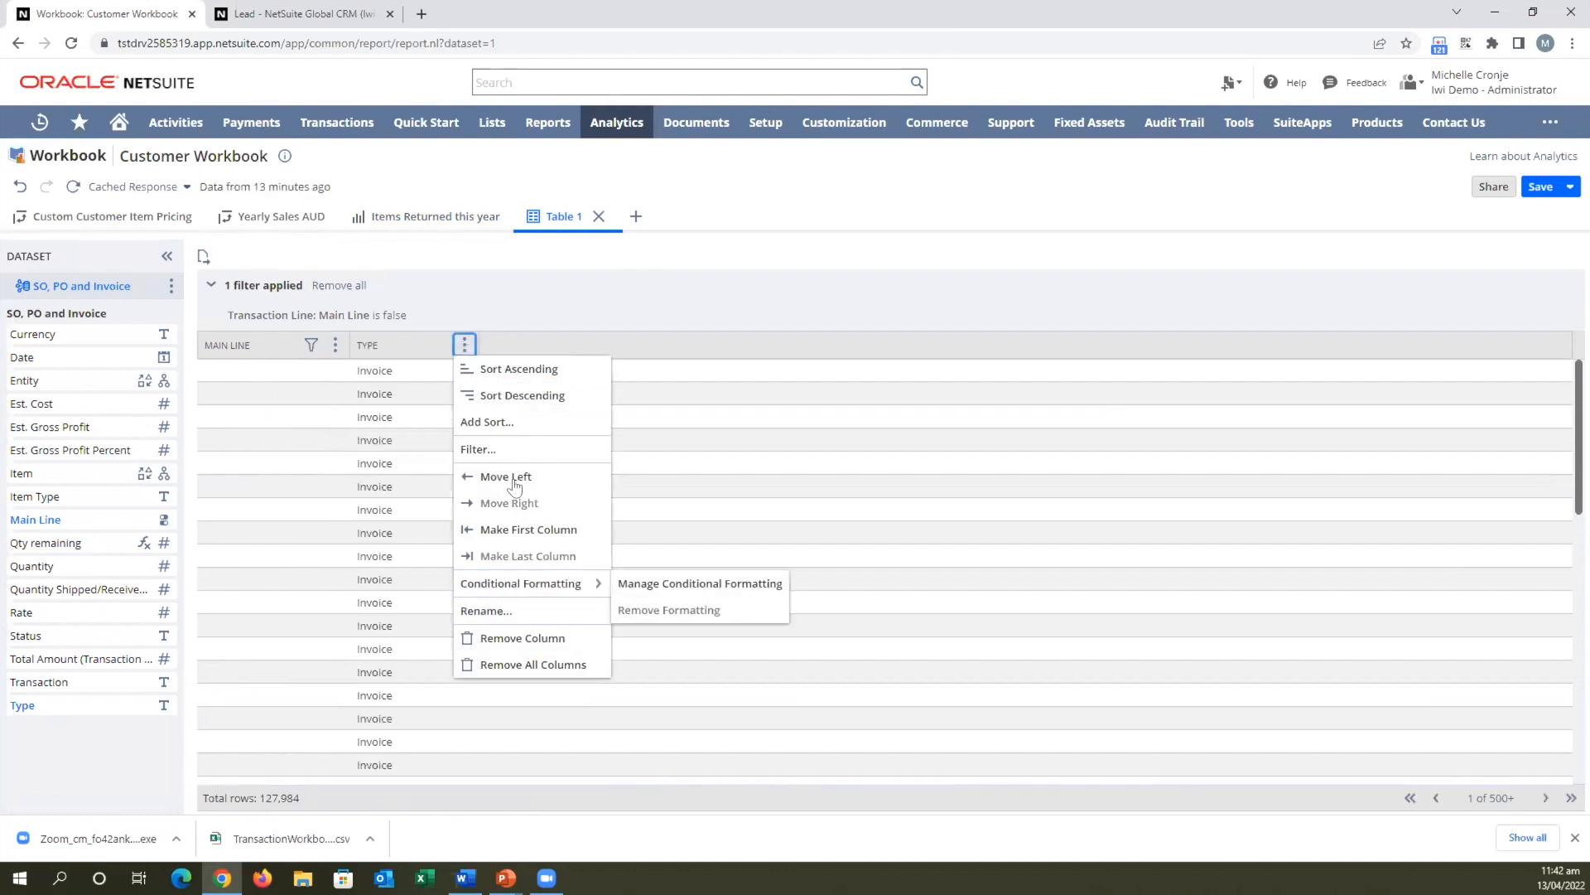
left_click(504, 449)
left_click(539, 437)
left_click(796, 428)
left_click(495, 644)
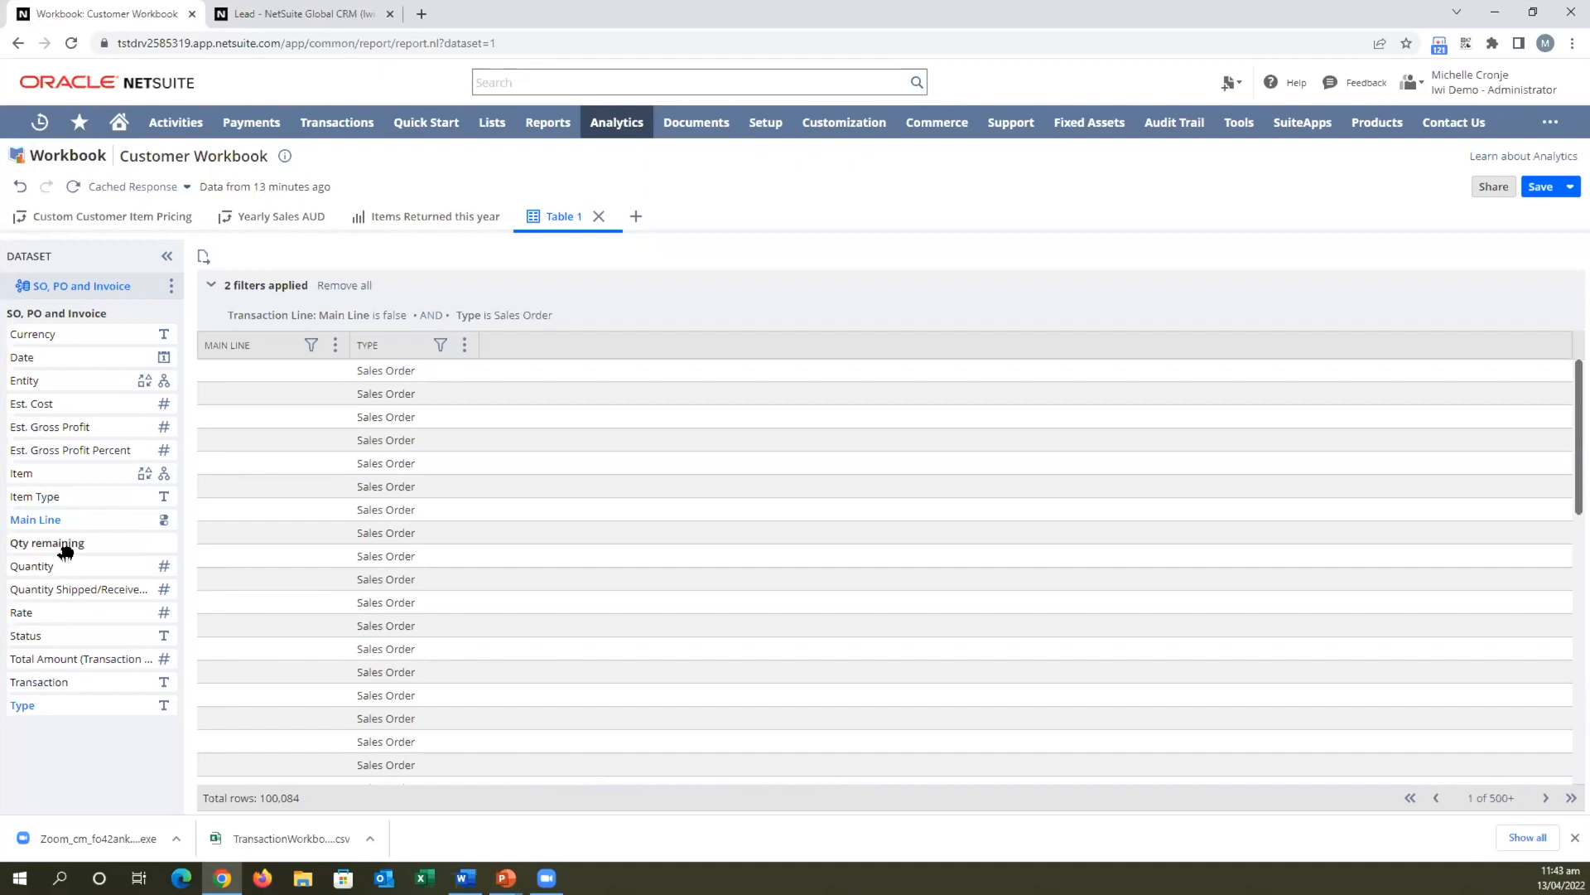
Add the Item Type column to the table and filter it to Inventory Item.
left_click_drag(42, 494, 480, 369)
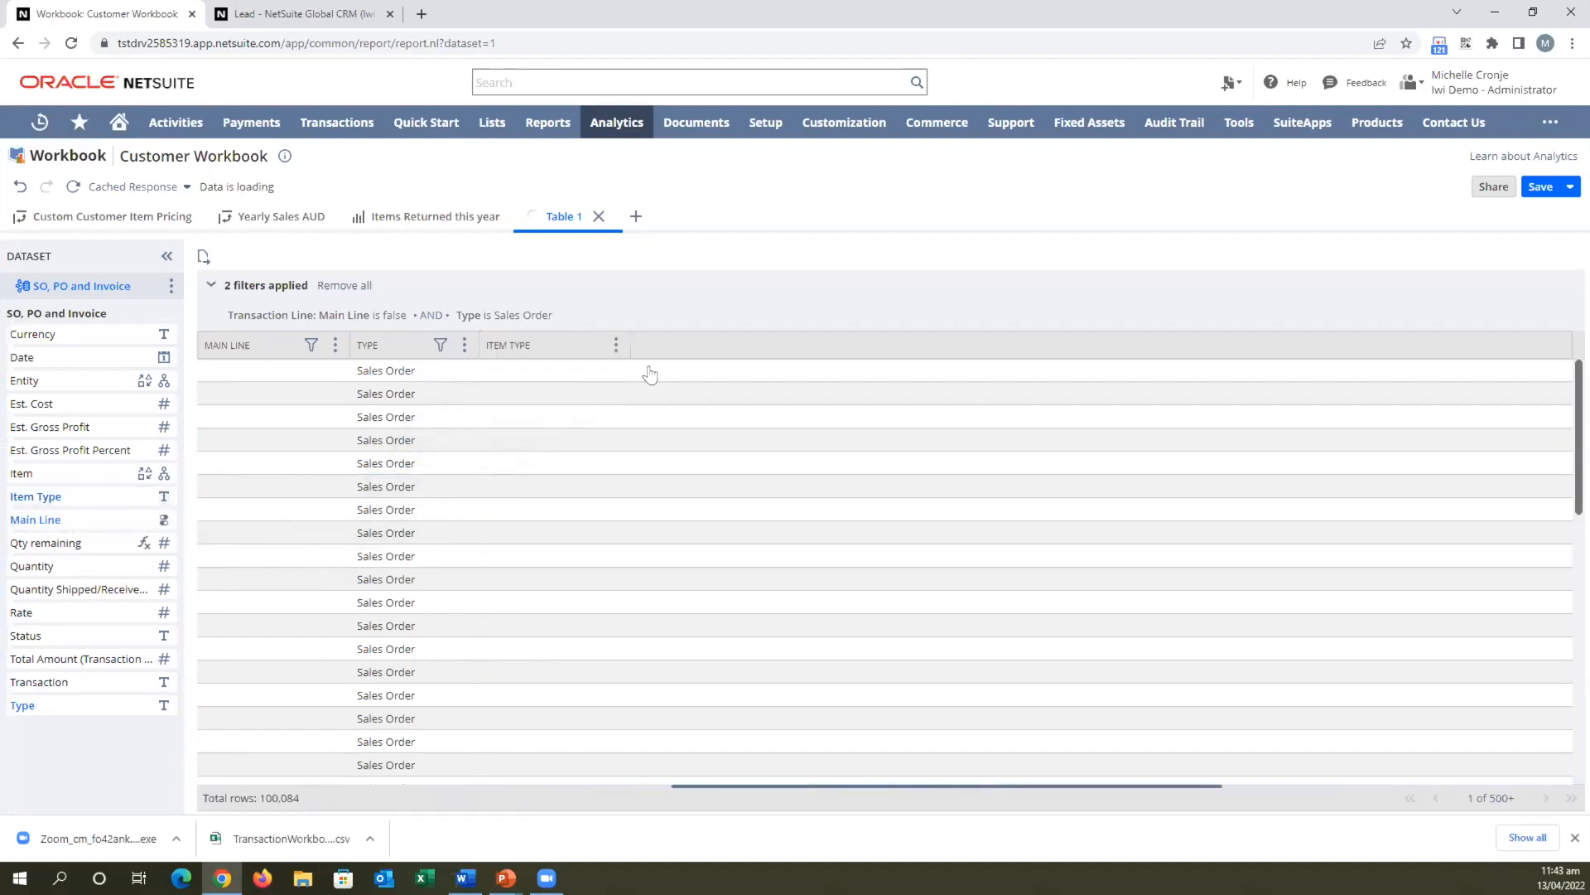
left_click(607, 346)
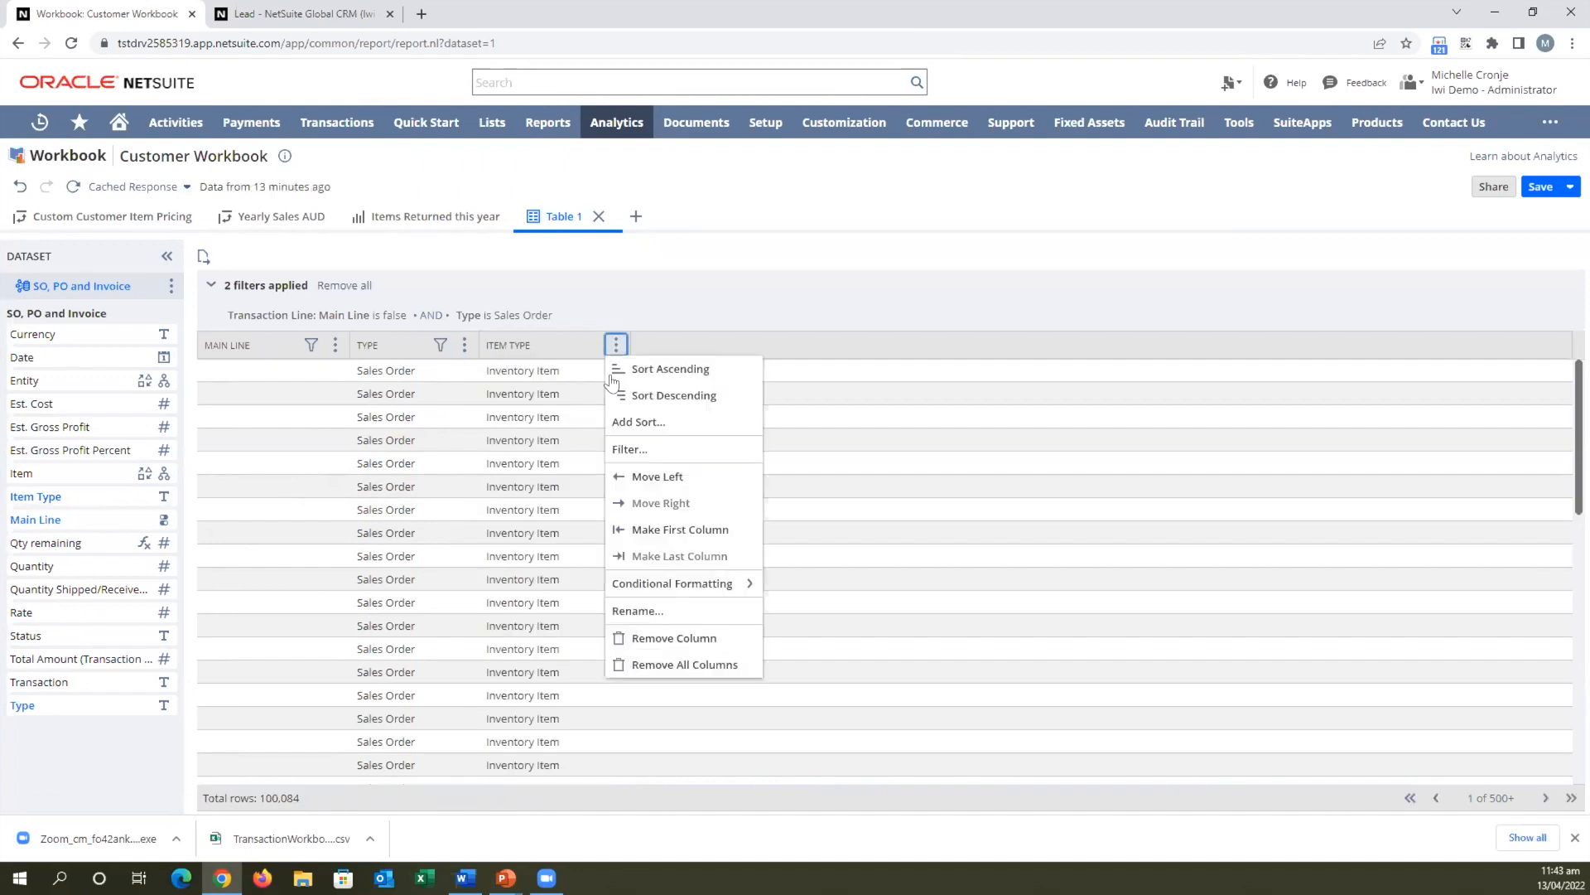
left_click(632, 448)
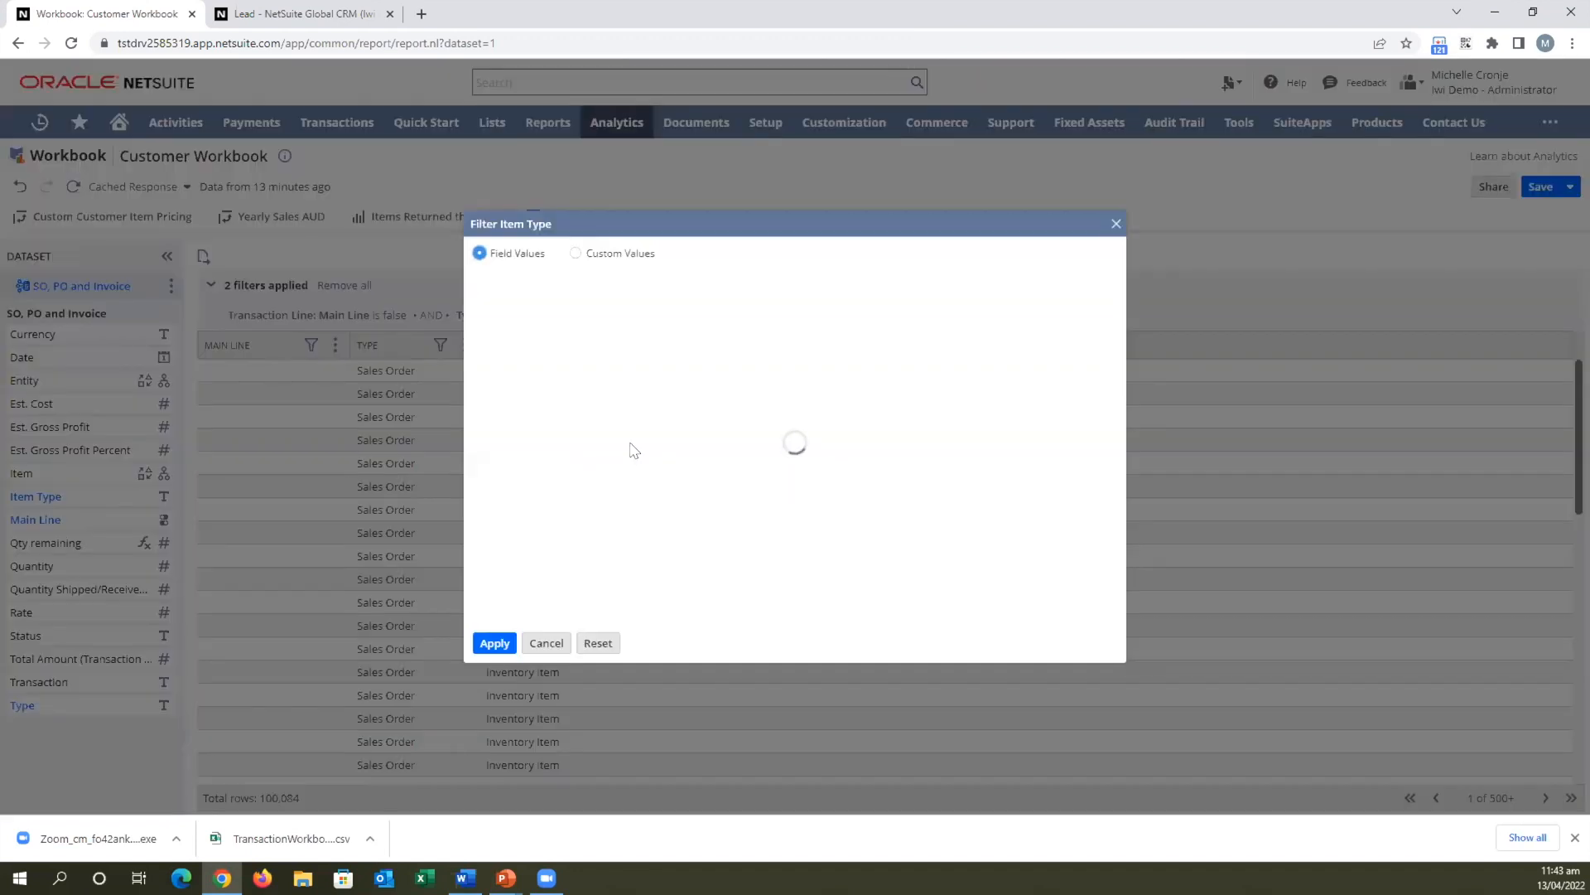
left_click(568, 462)
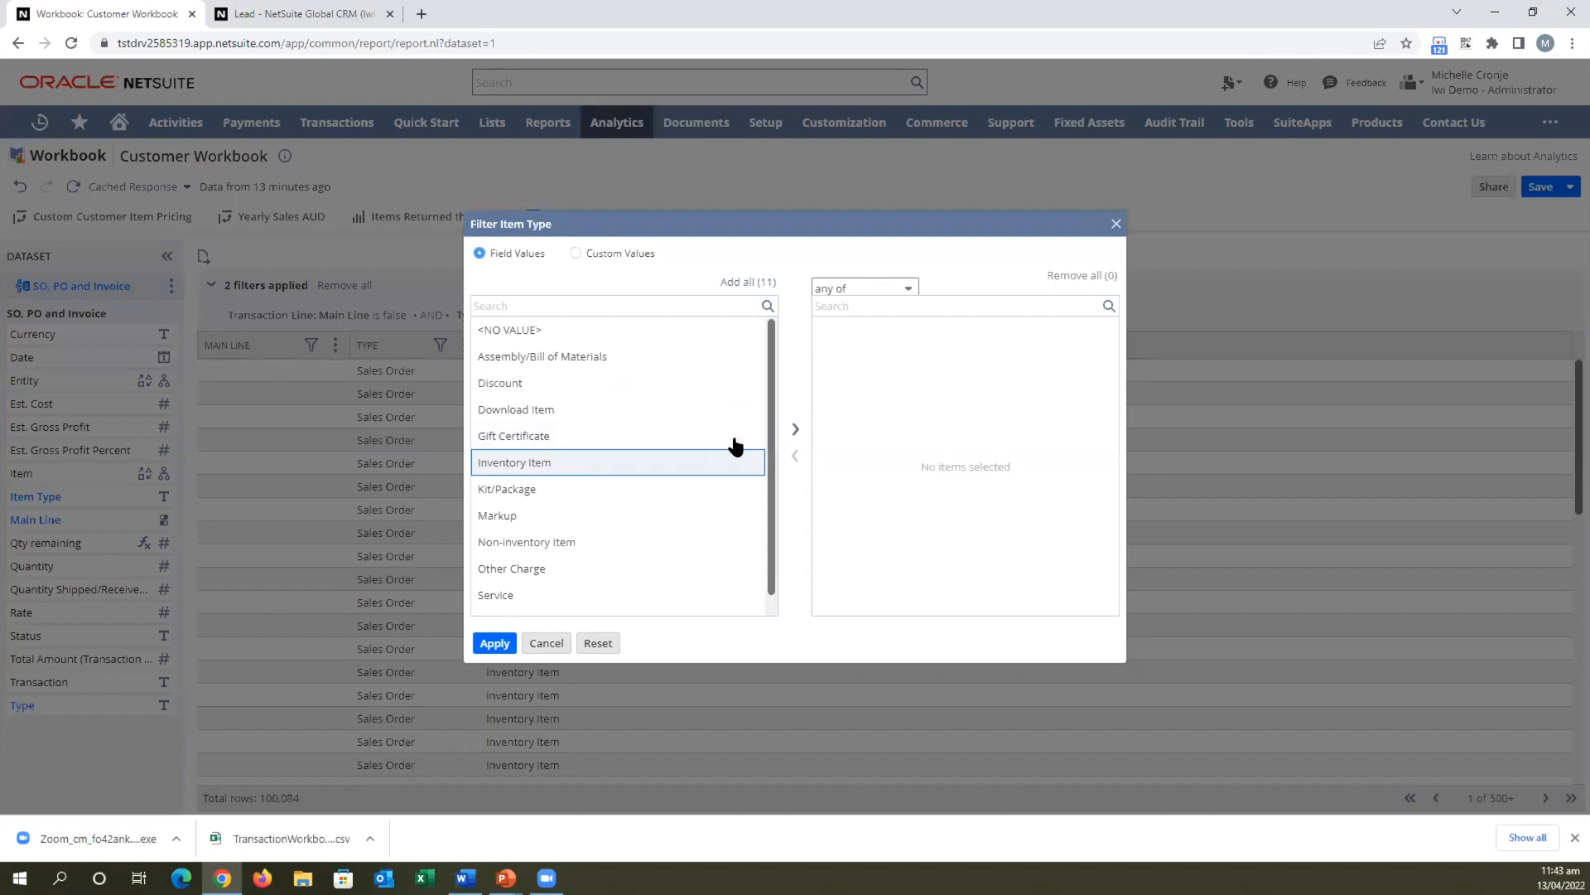
left_click(794, 430)
left_click(494, 643)
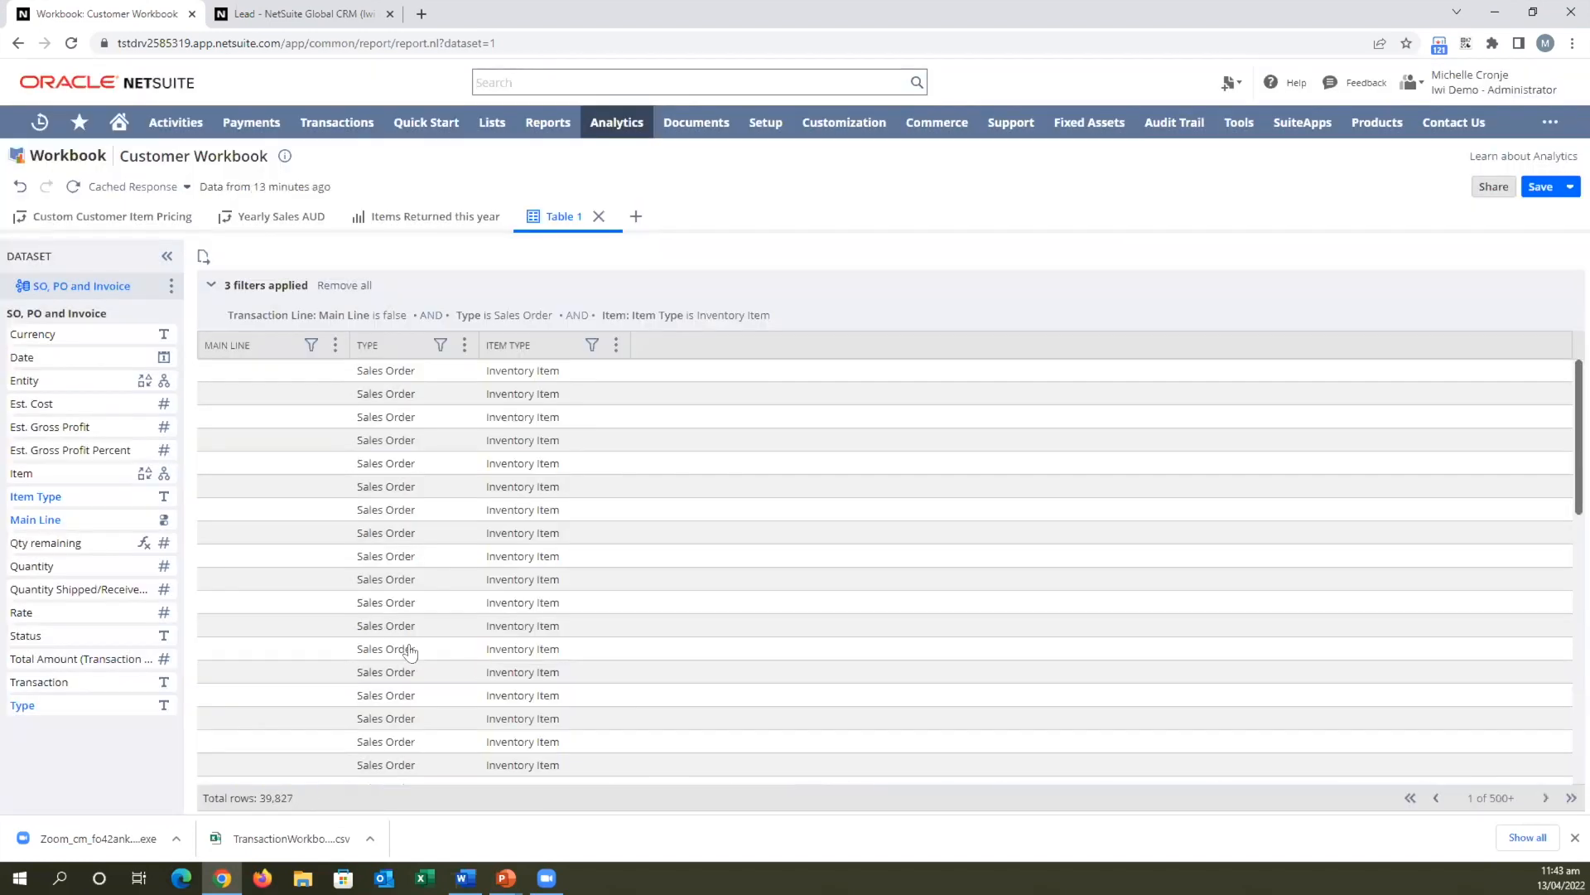
Add the Item, Quantity, Quantity Shipped/Received/Picked Up and Qty remaining columns to the end of the table.
left_click_drag(21, 473, 642, 423)
left_click(596, 529)
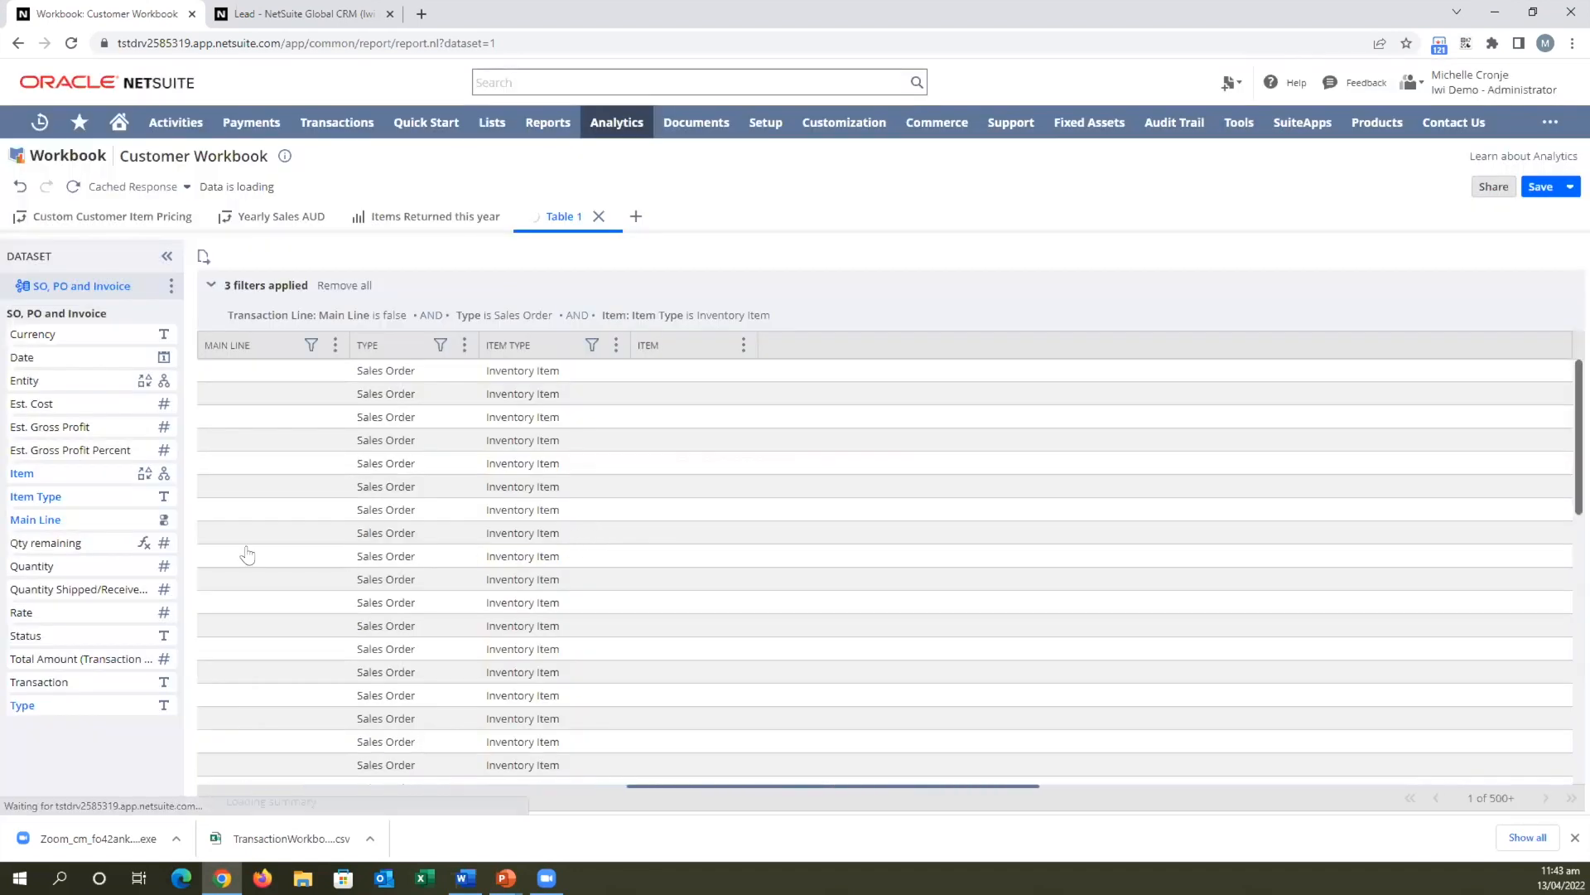
left_click_drag(40, 566, 810, 411)
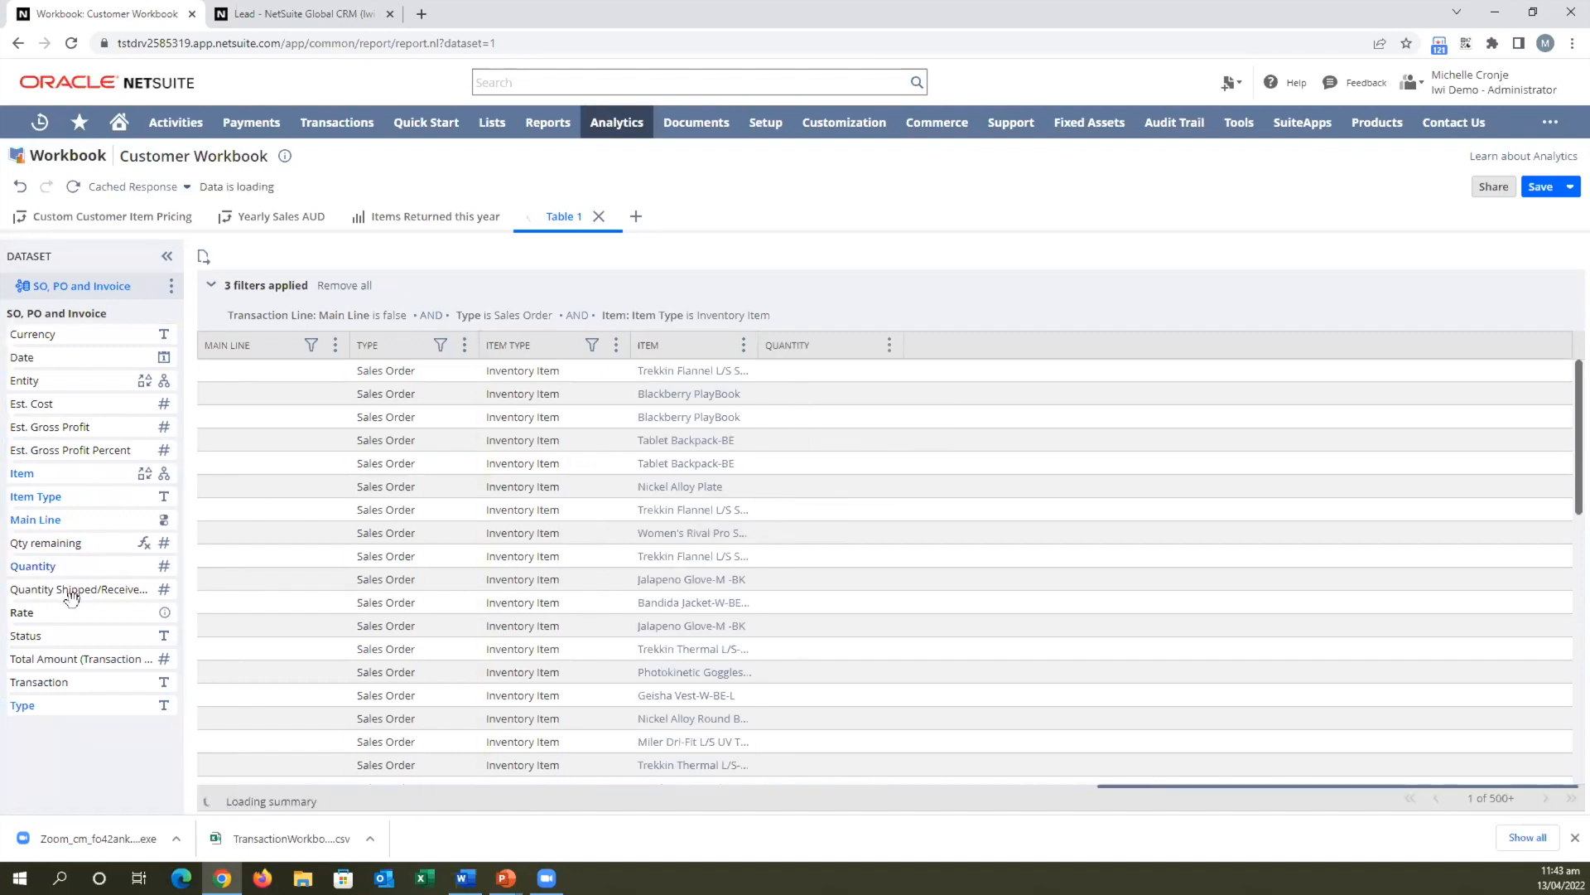
left_click_drag(54, 590, 867, 366)
left_click_drag(47, 542, 1081, 406)
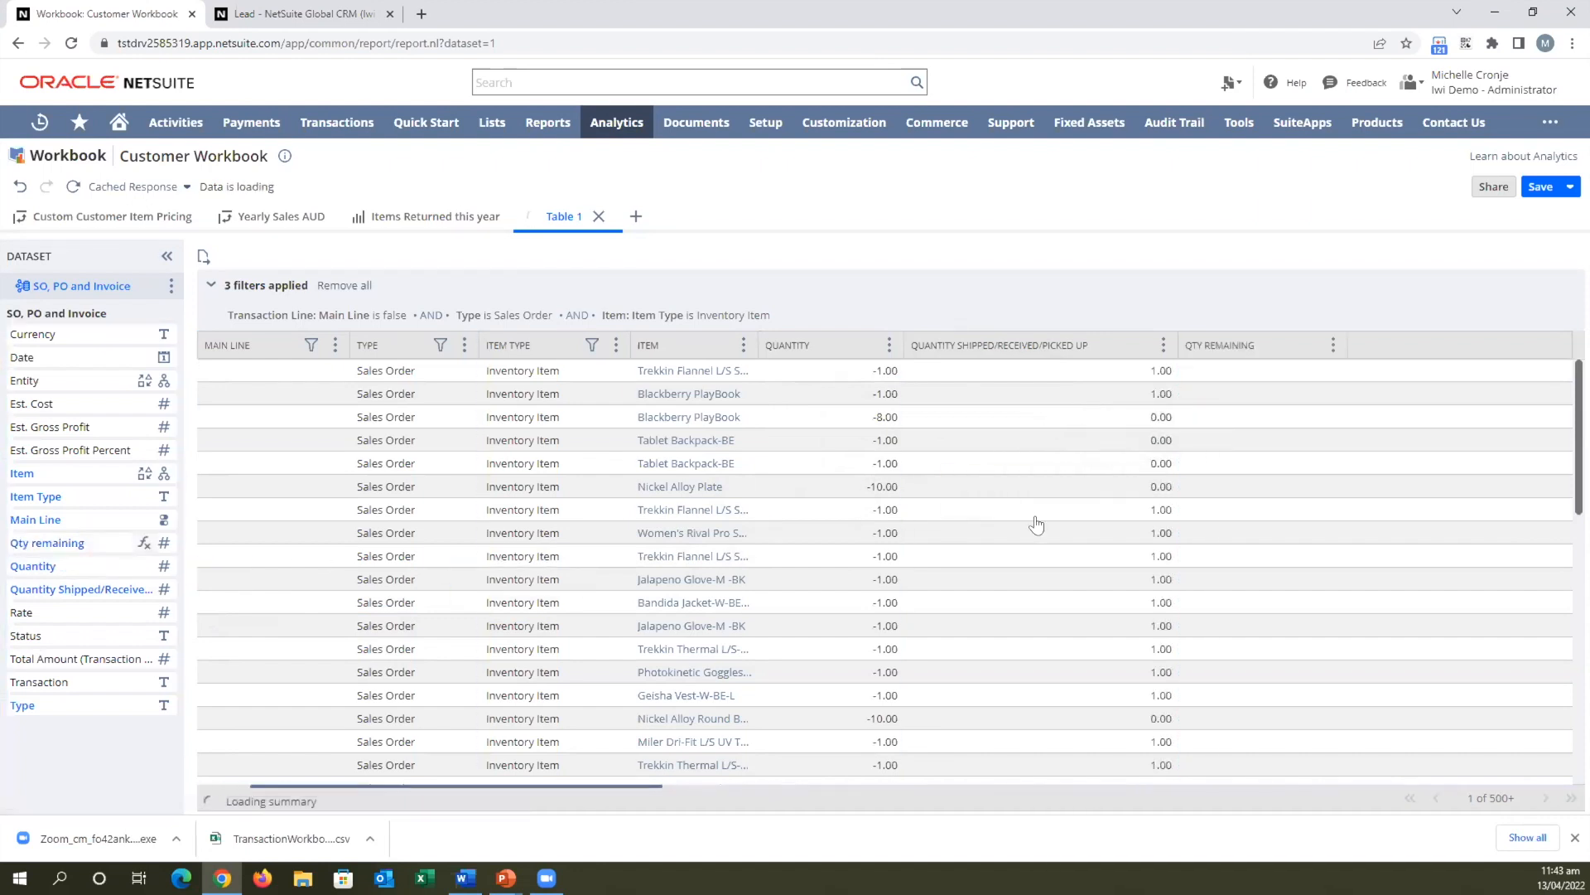
Filter the Qty remaining column to values not equal to 0.
left_click(1328, 343)
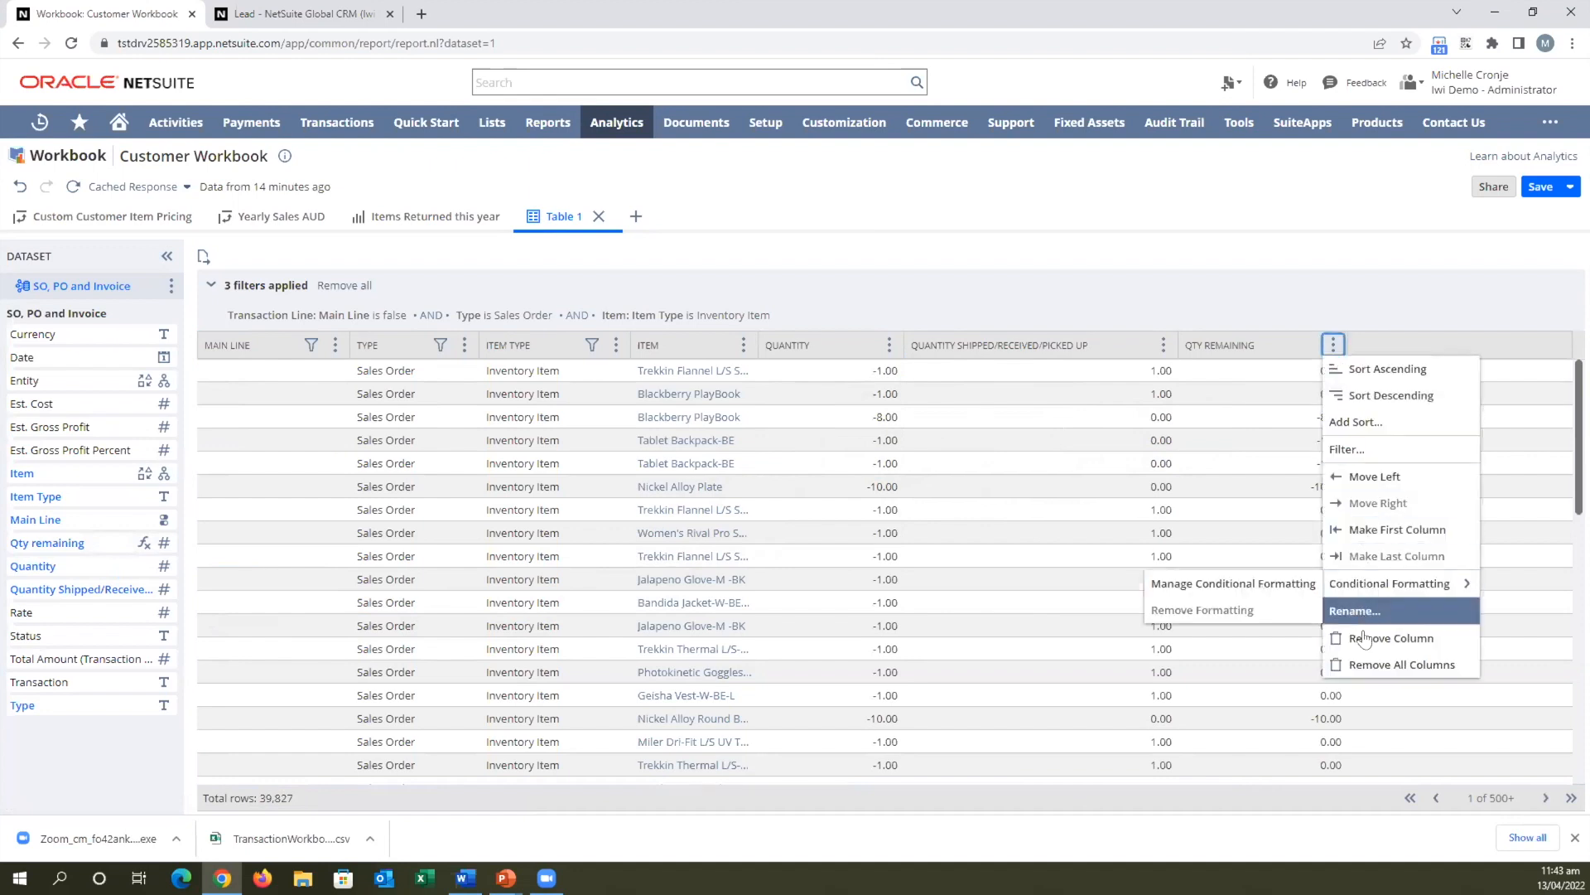
mouse_move(1364, 596)
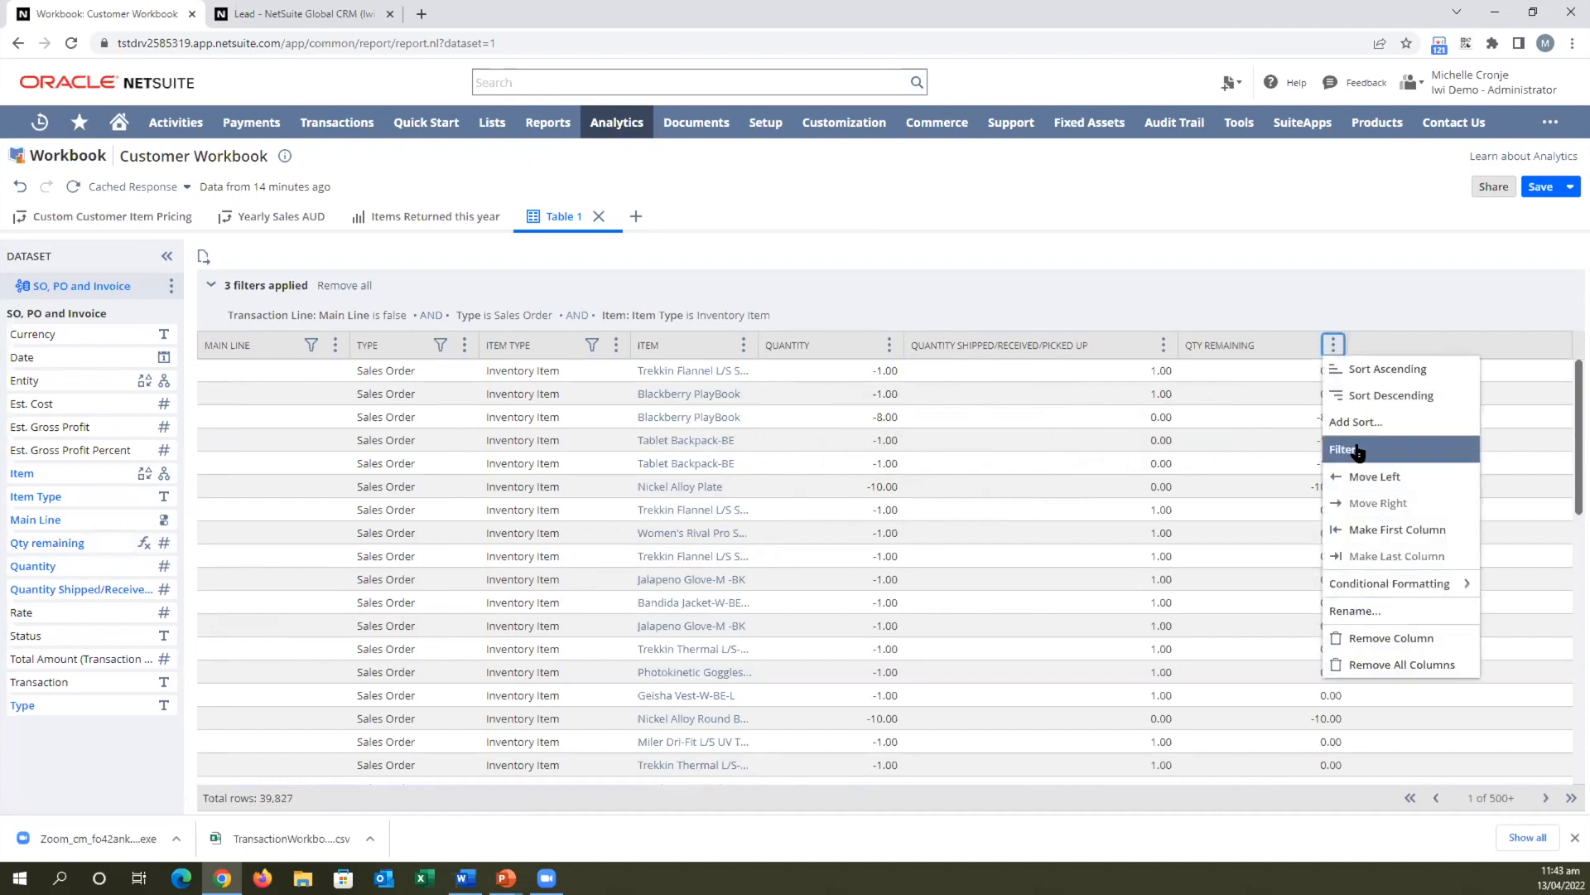
left_click(1349, 449)
left_click(541, 280)
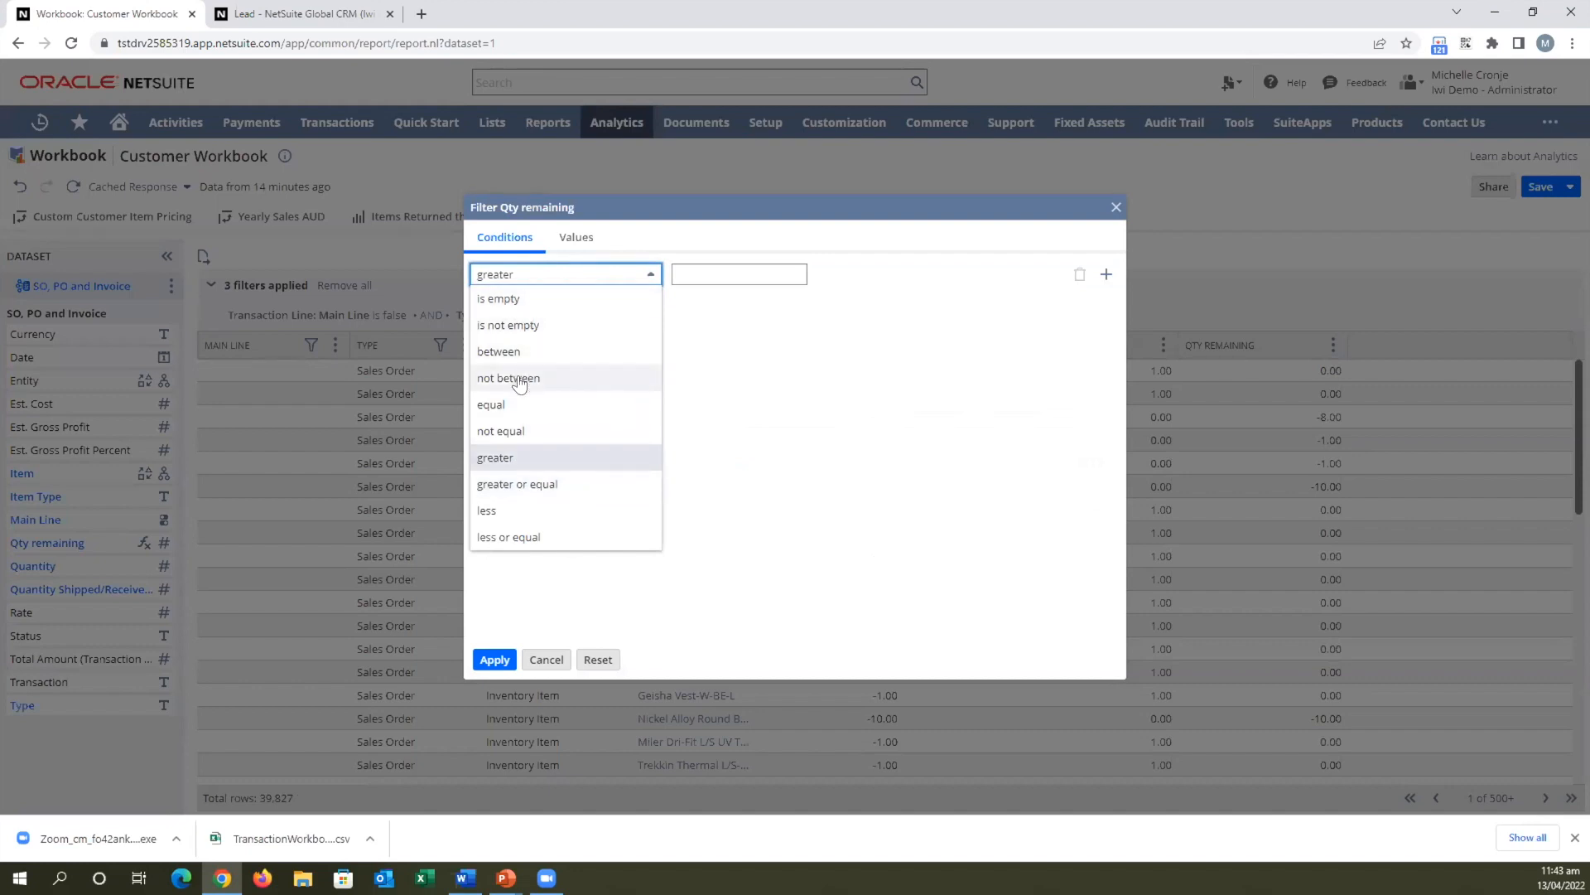
left_click(500, 431)
left_click(693, 269)
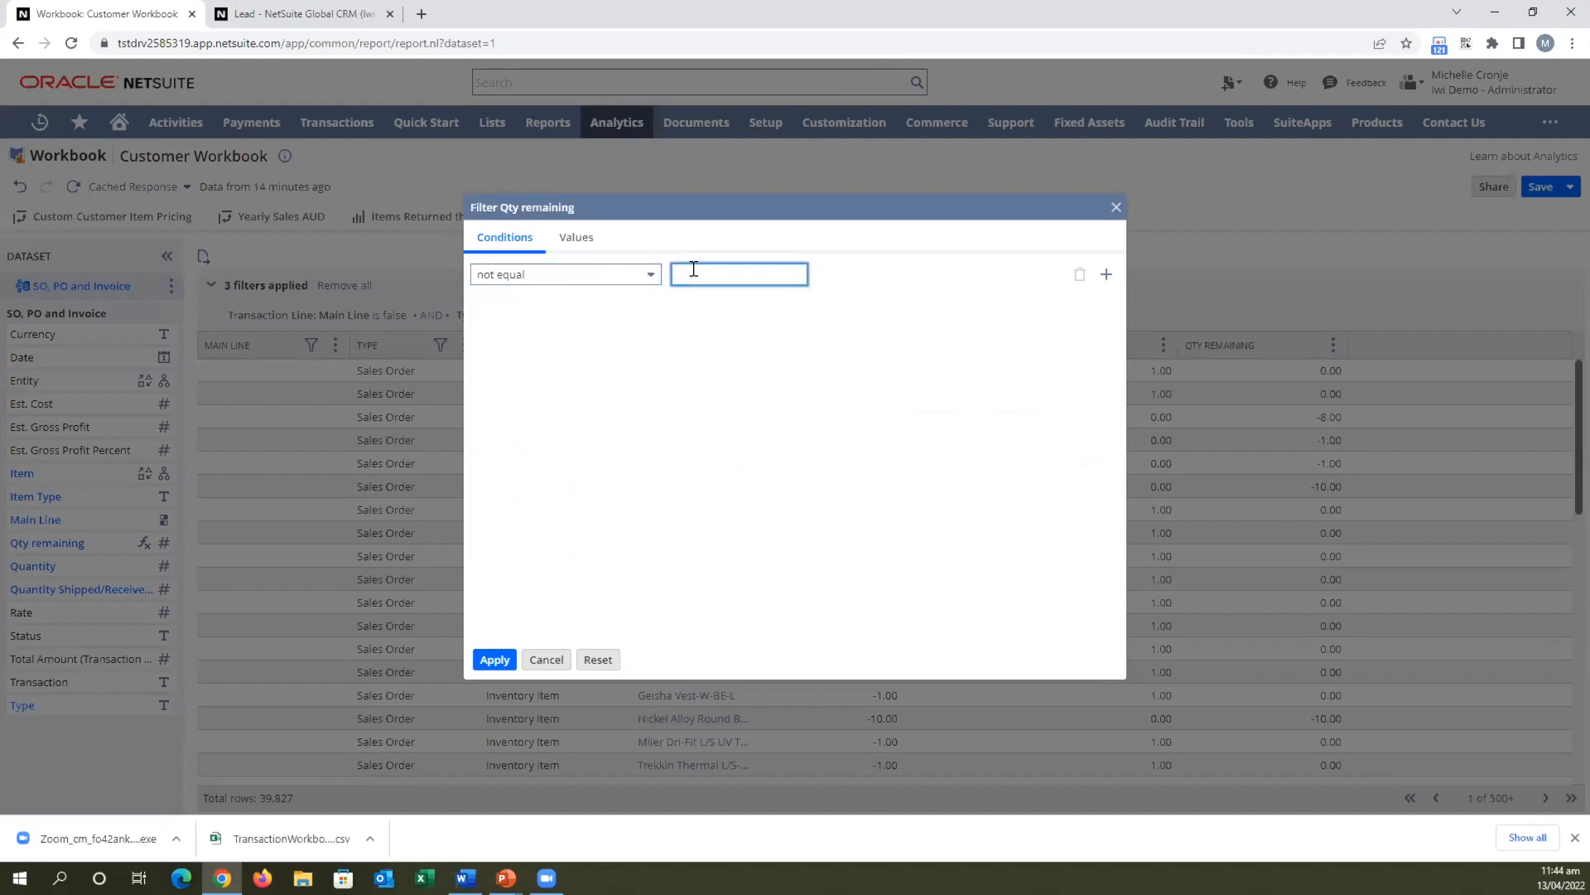
type("0")
left_click(495, 660)
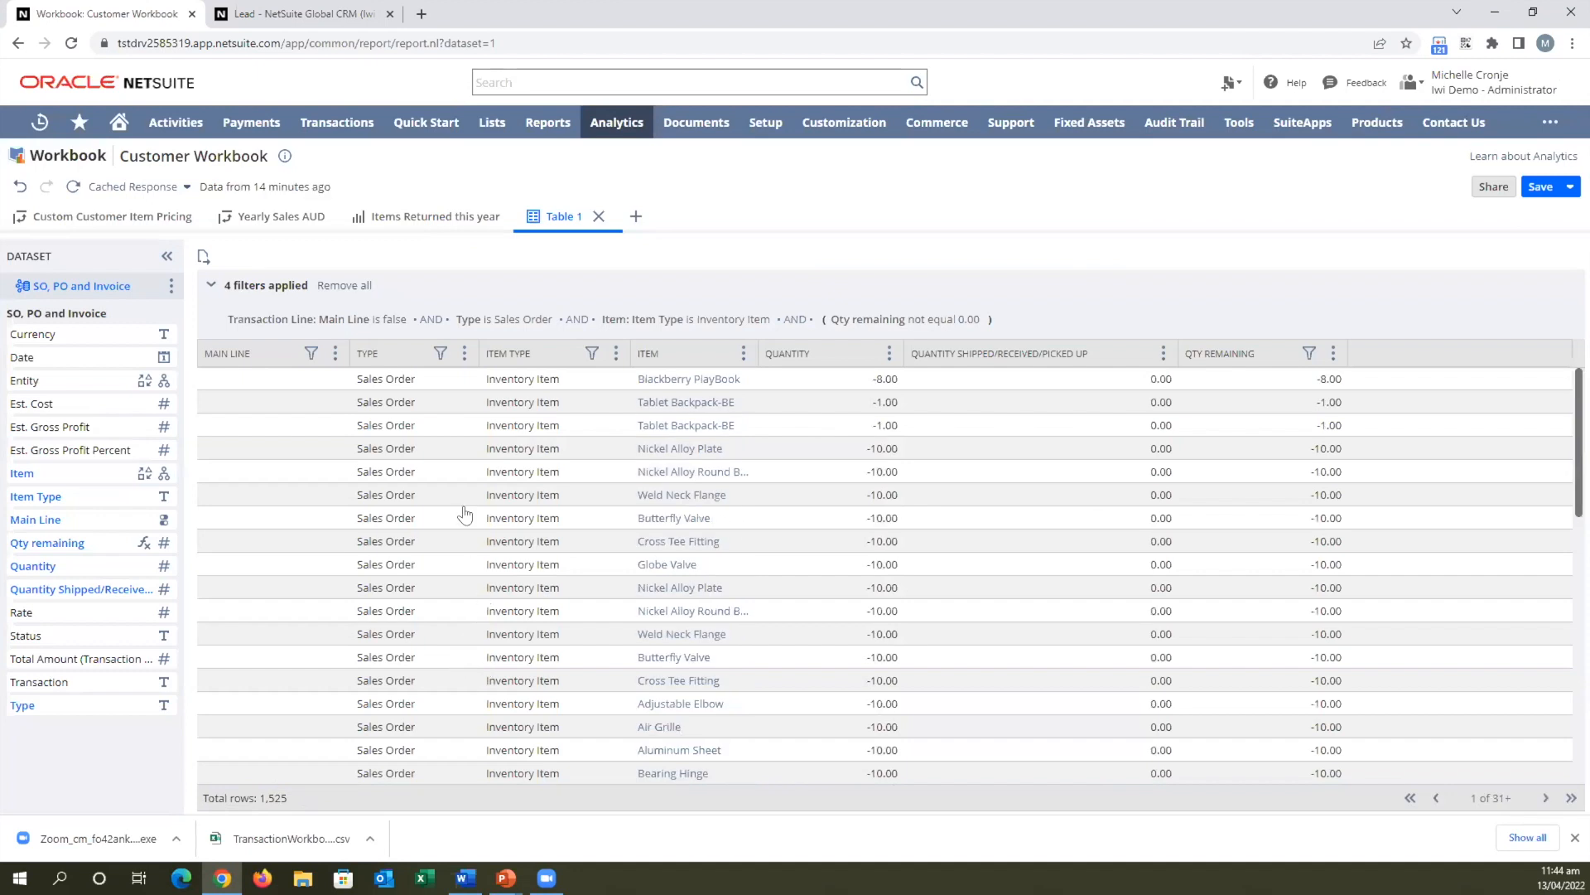
Insert the Status column after Type and start a none of filter on it with Sales Order : Closed.
left_click_drag(20, 636, 446, 454)
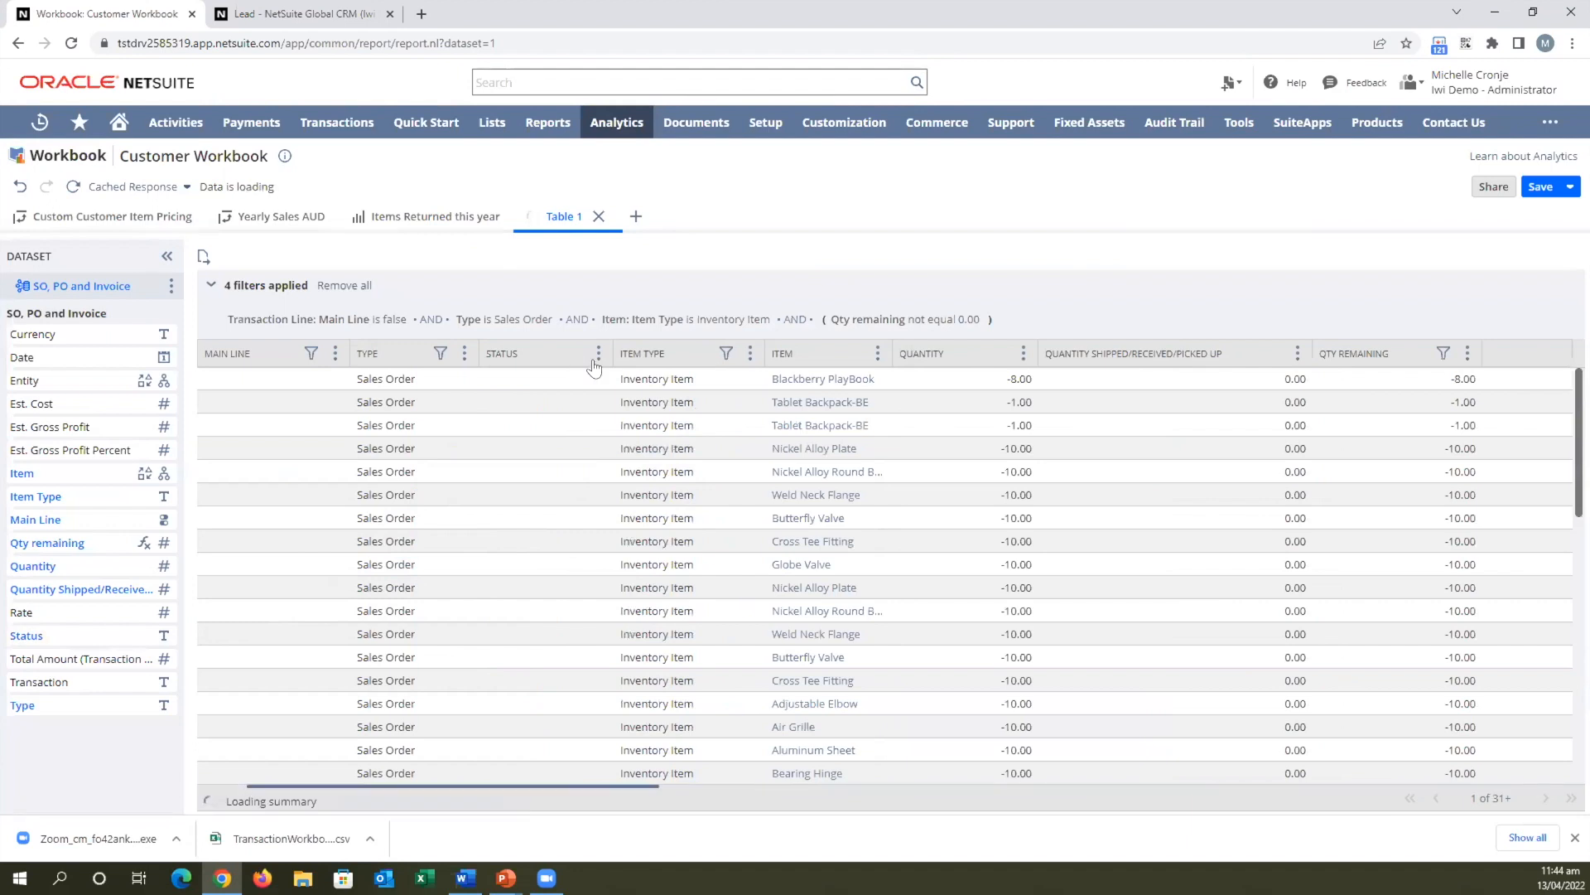
left_click(598, 353)
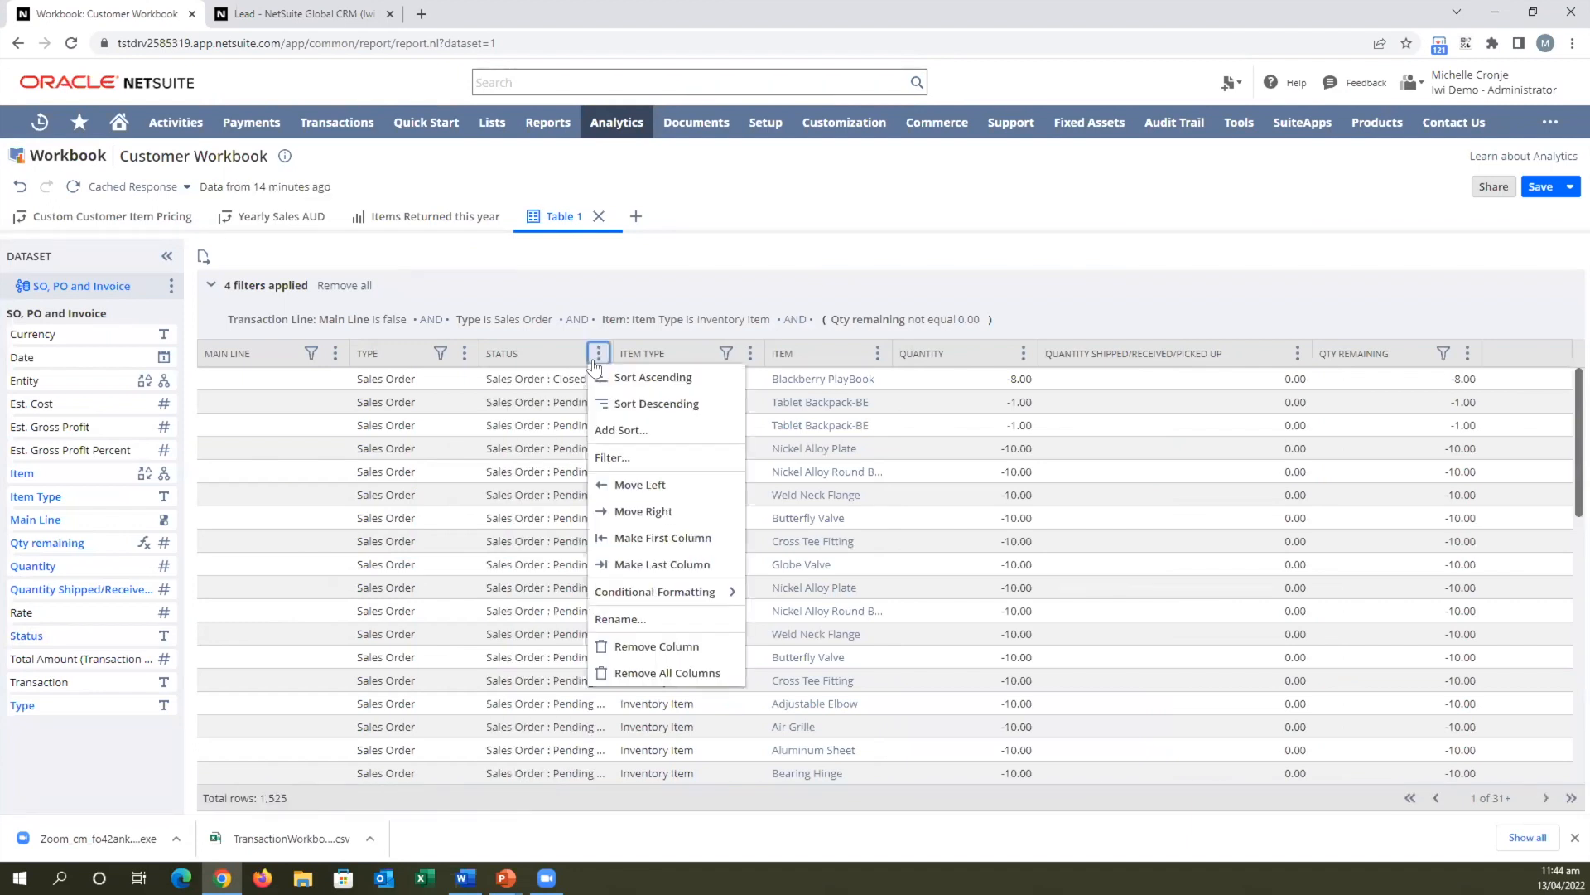
left_click(627, 457)
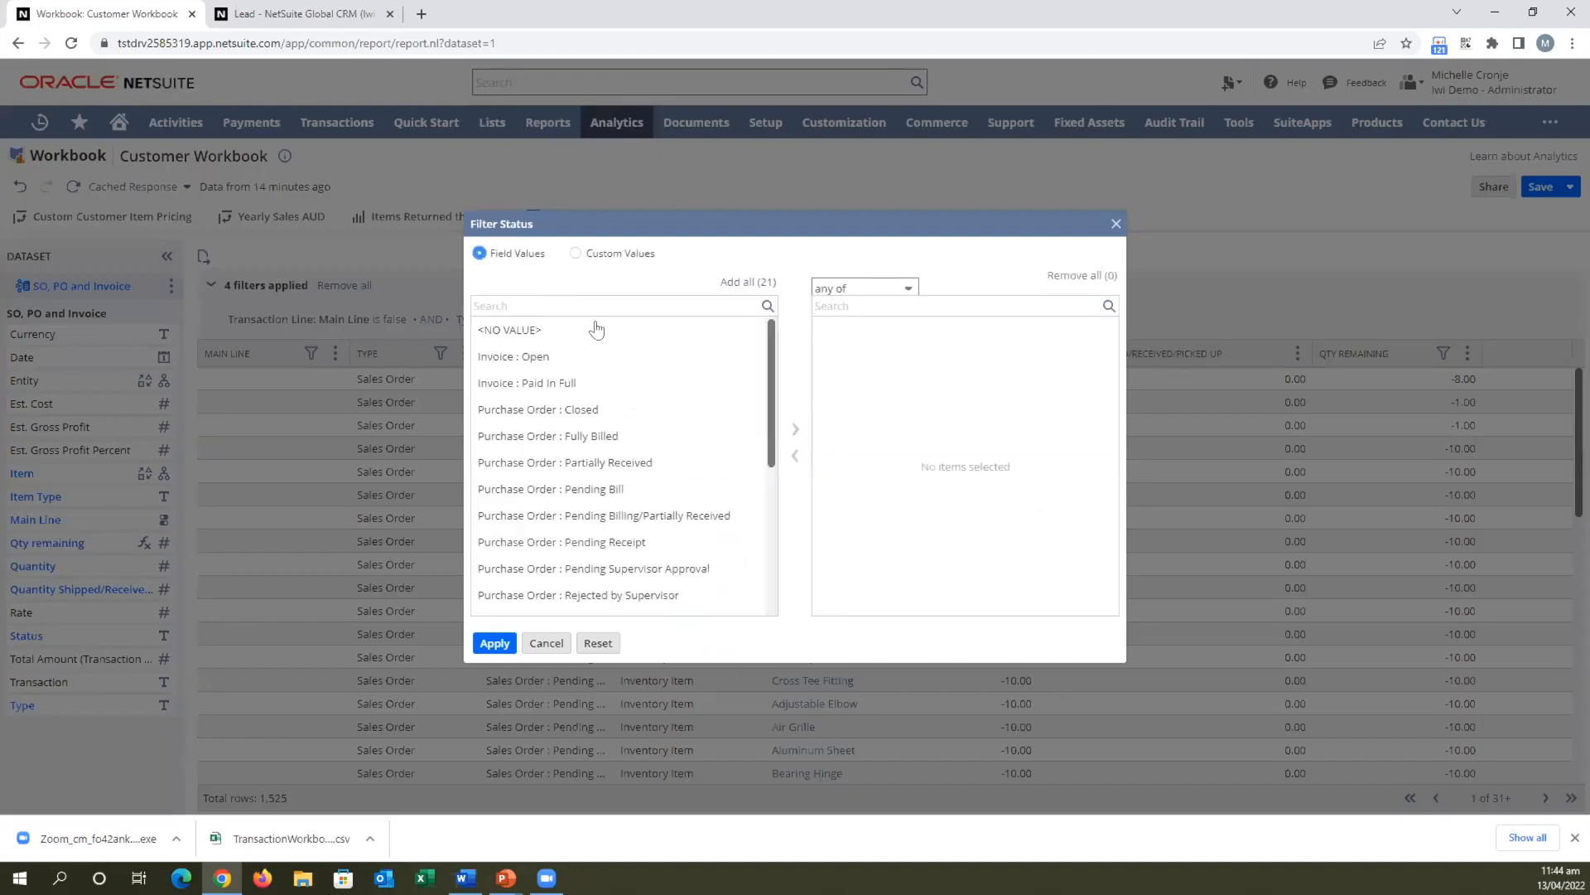
left_click(875, 288)
left_click(854, 338)
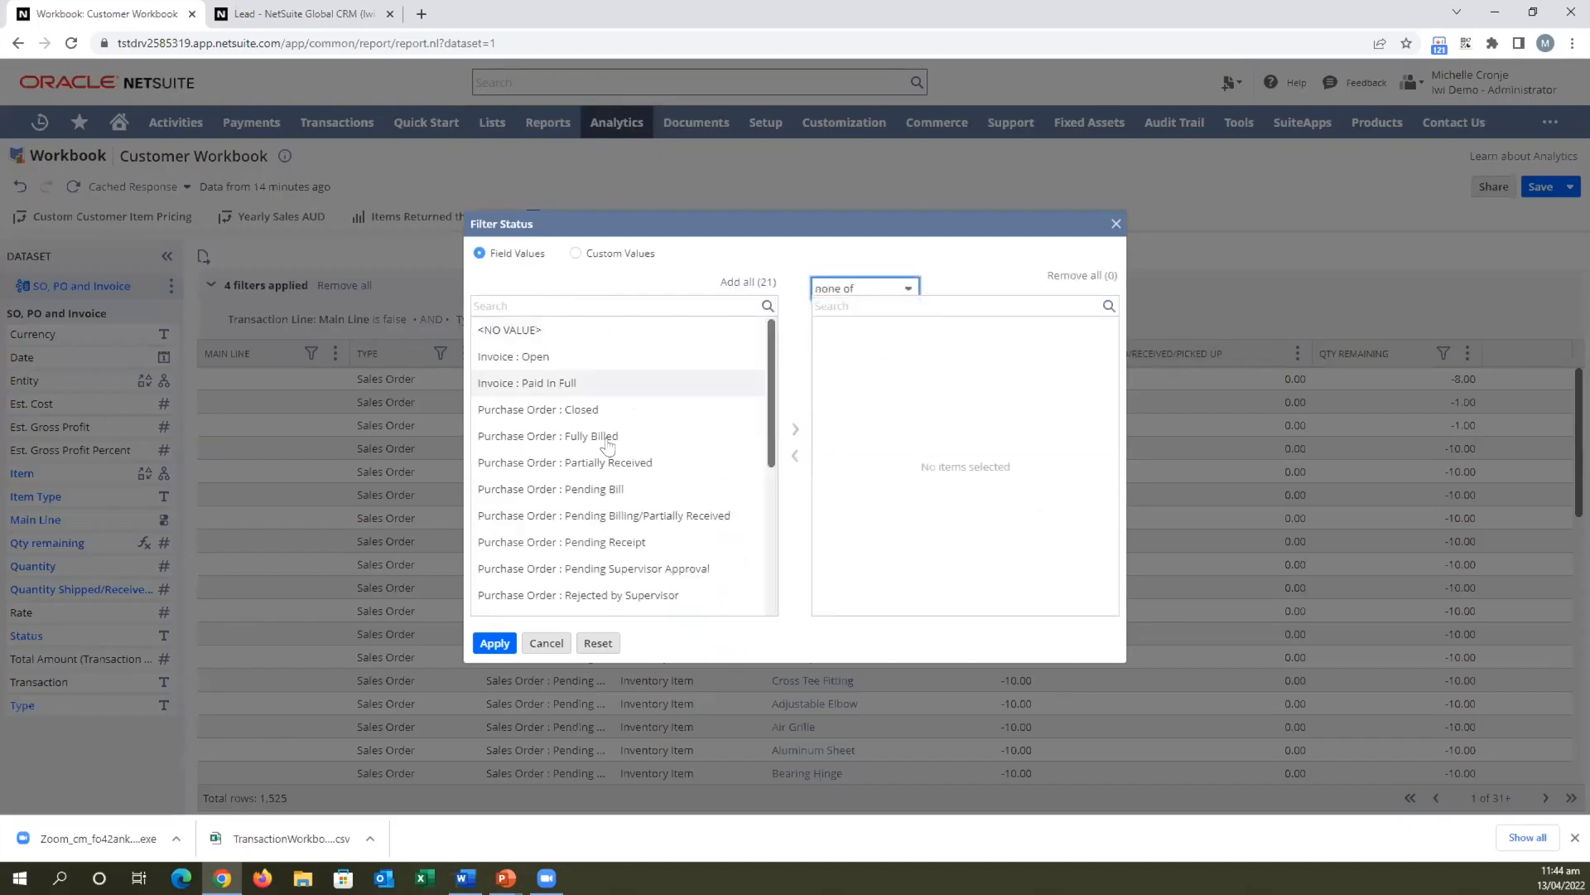
scroll(584, 473, "down", 1)
scroll(584, 473, "down", 2)
left_click(553, 478)
left_click(795, 430)
Add Sales Order : Billed and Sales Order : Pending Approval to the excluded statuses and apply the filter.
scroll(582, 540, "down", 1)
scroll(580, 540, "down", 3)
left_click(572, 470)
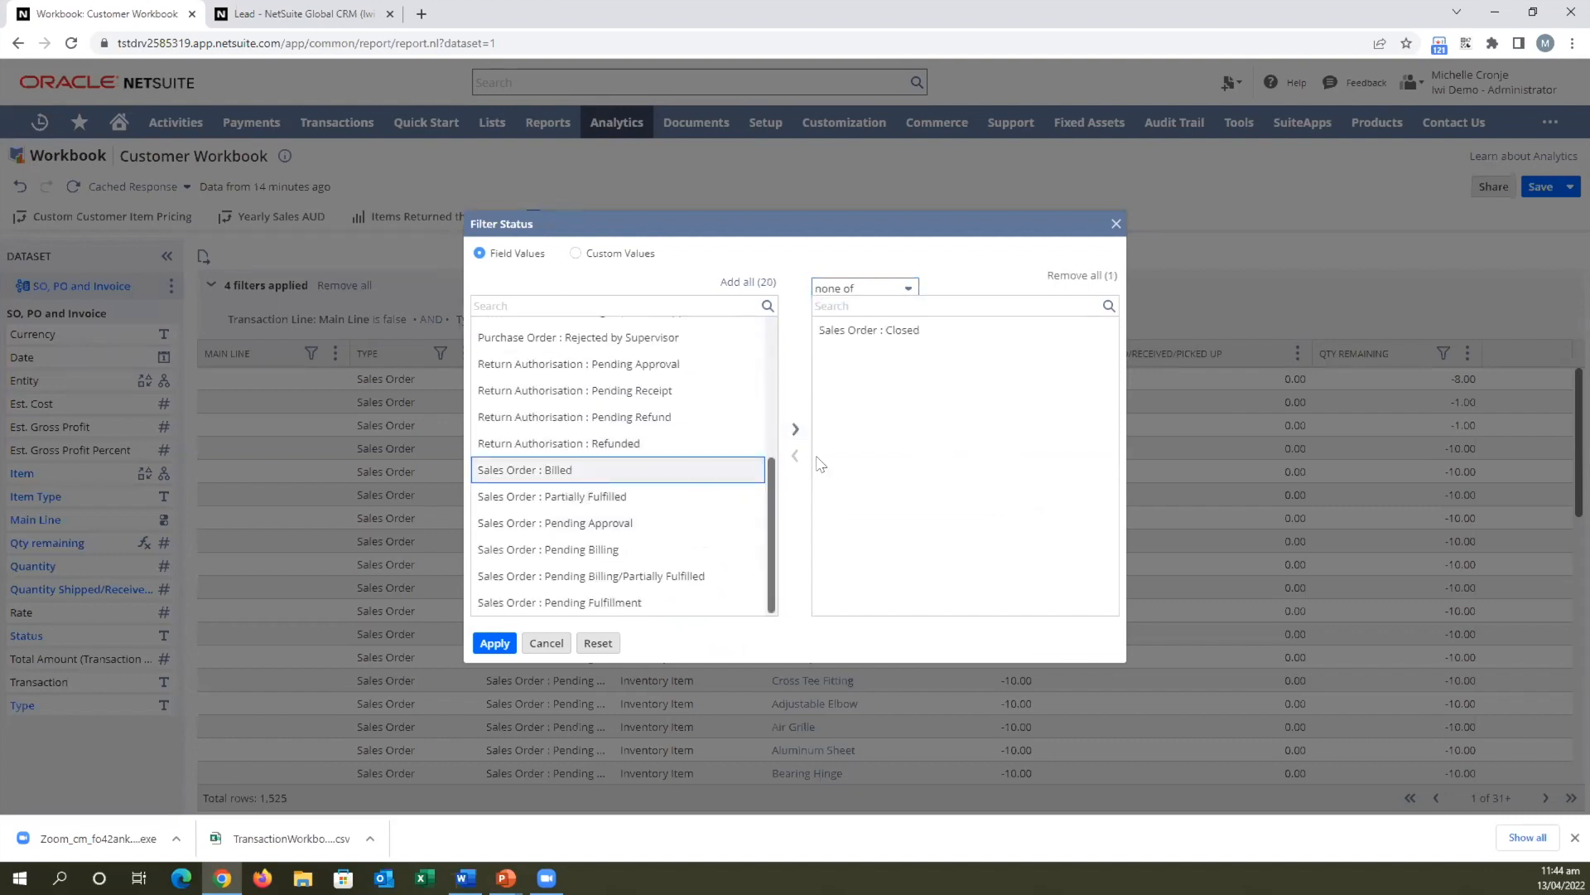
left_click(791, 430)
scroll(557, 504, "down", 2)
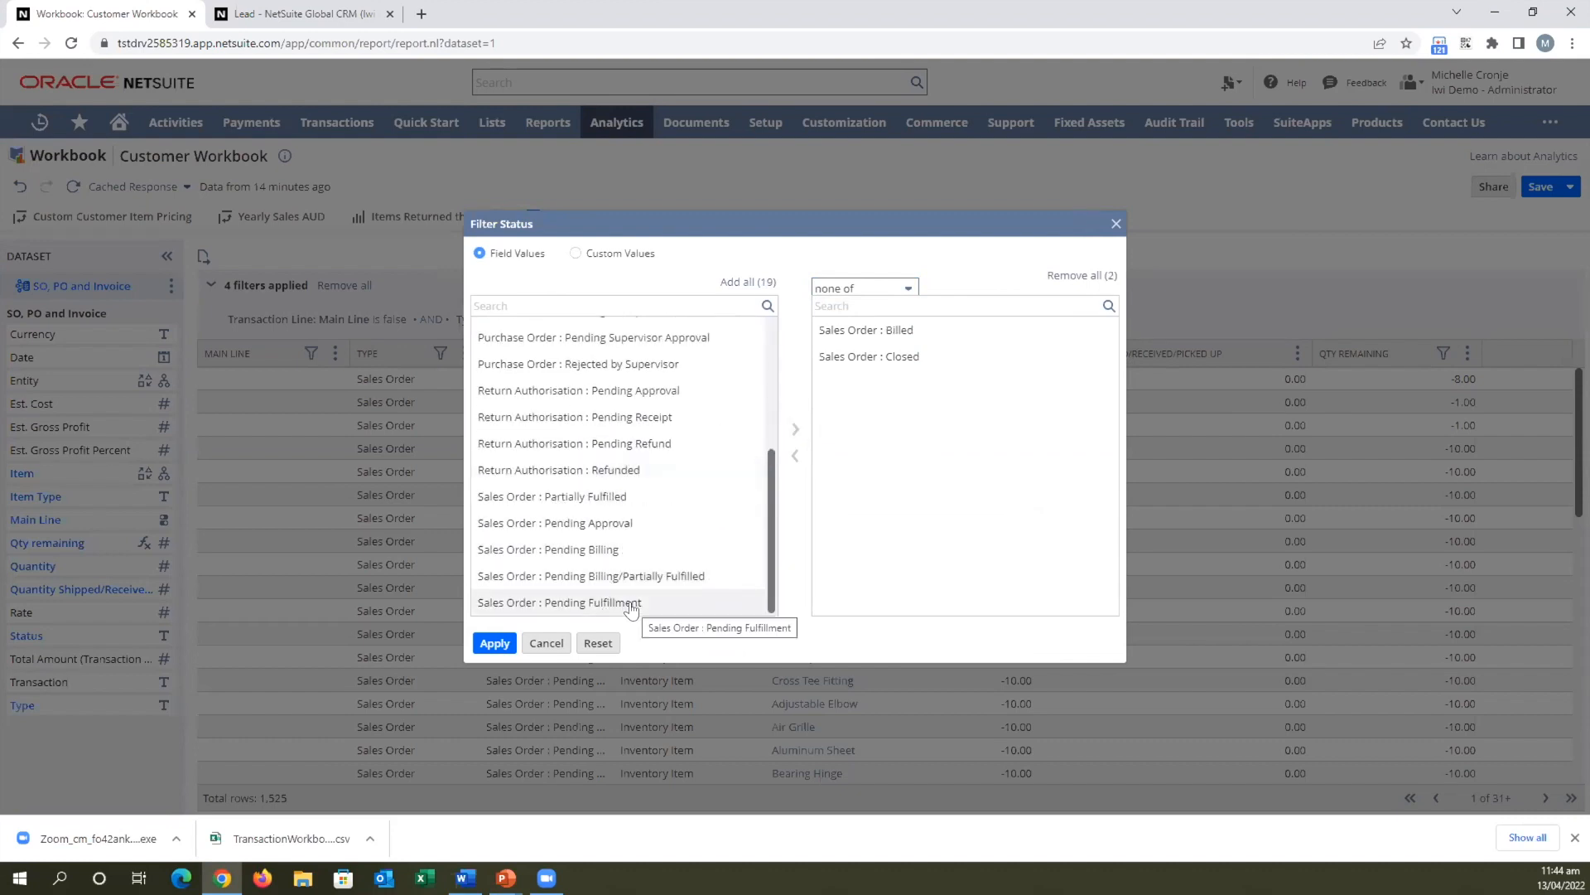
left_click(605, 523)
left_click(795, 430)
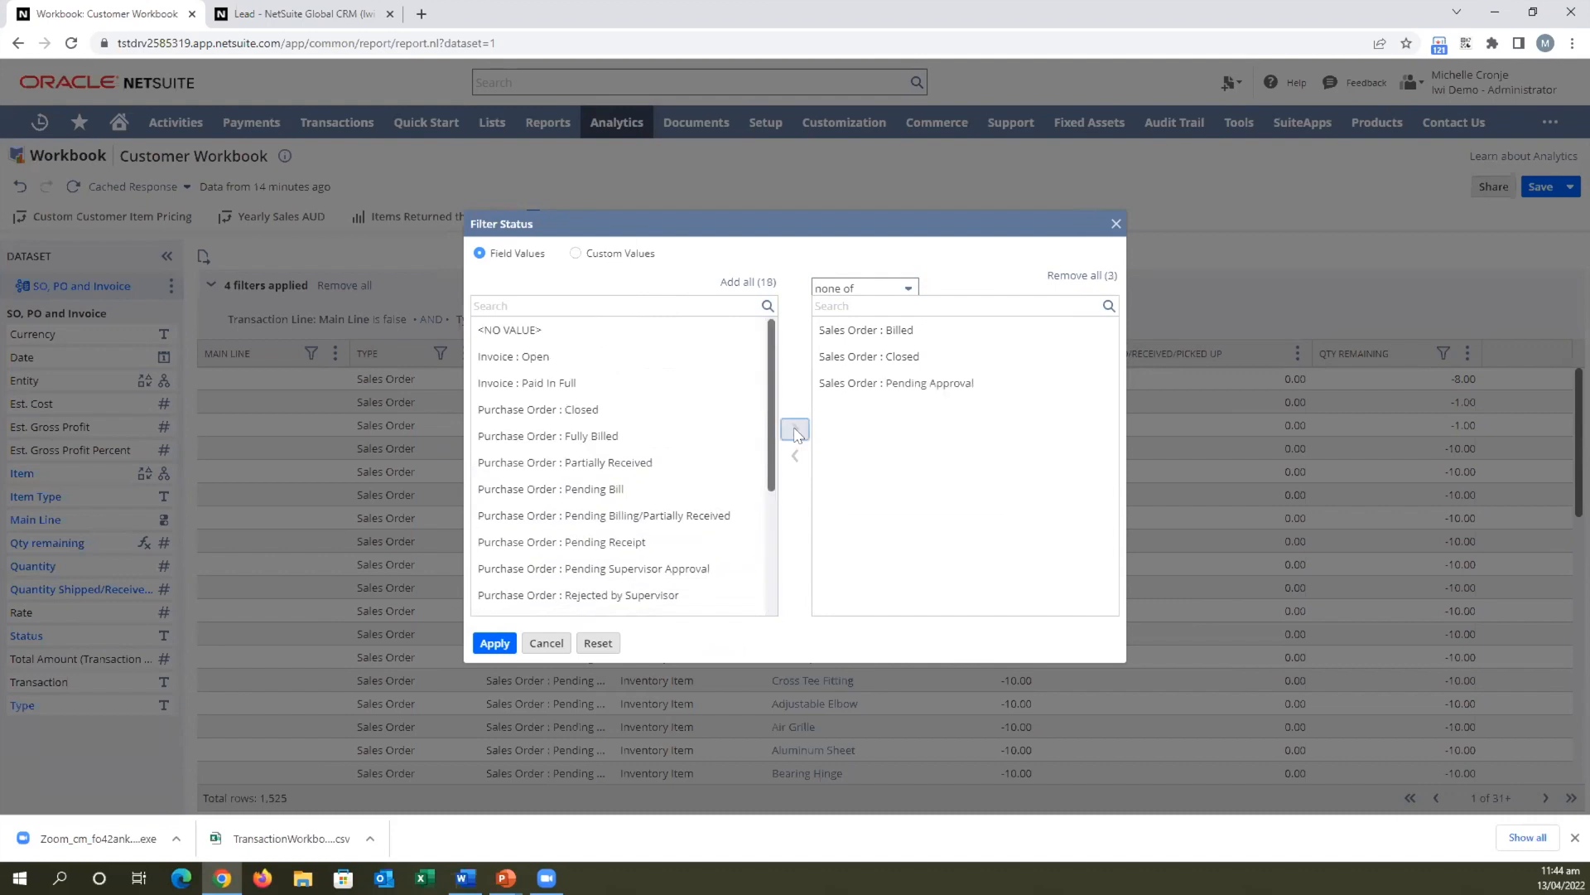
left_click(495, 643)
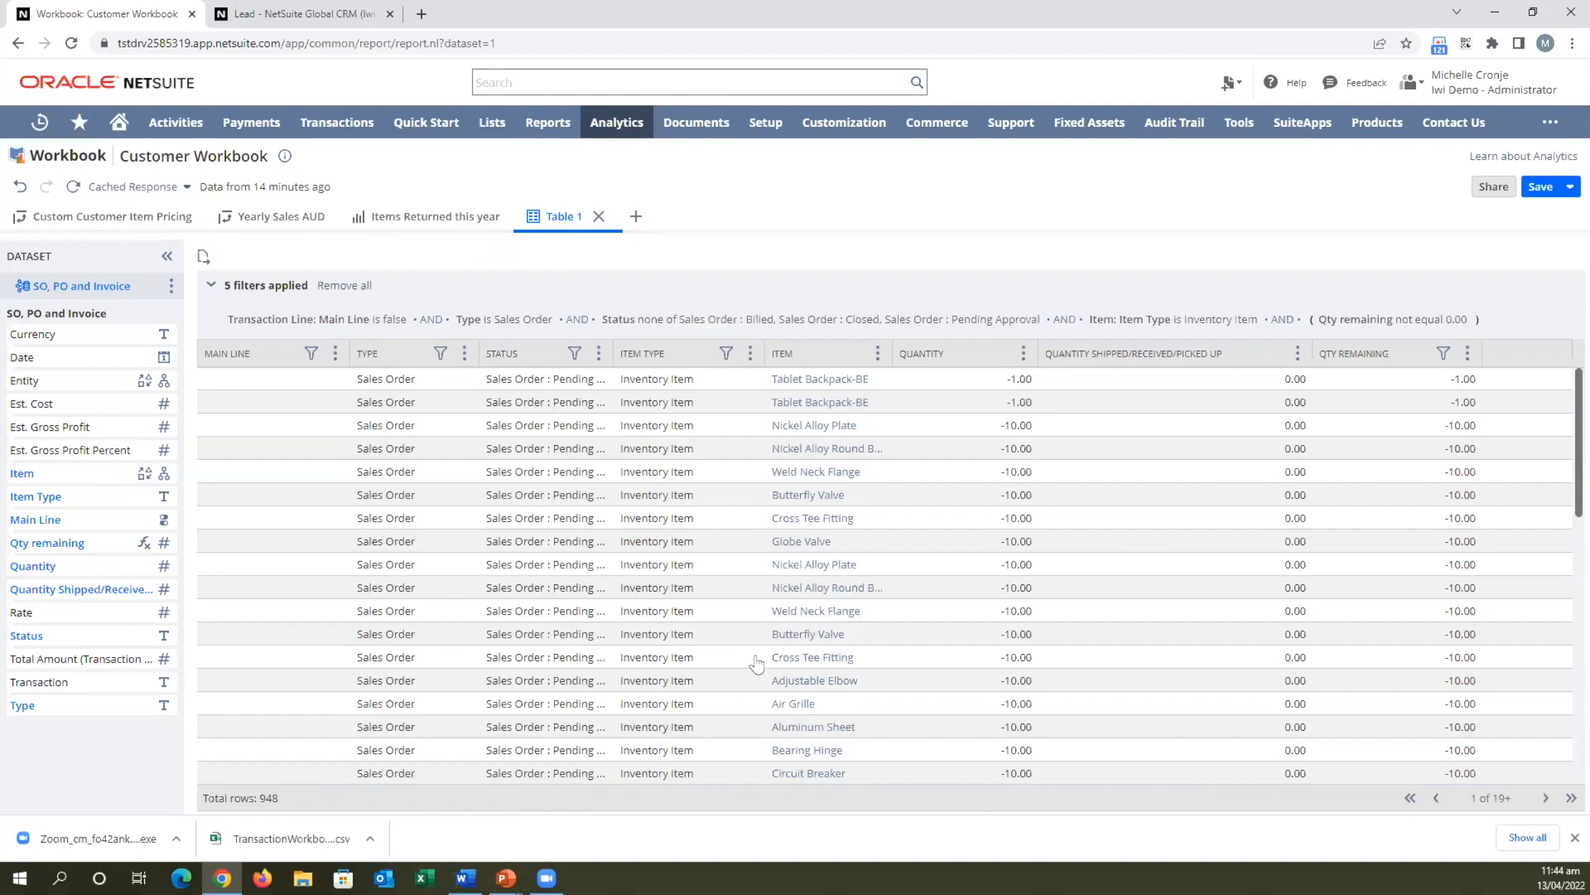
Rename the table visualization as "Items on Open SO".
scroll(756, 667, "down", 5)
scroll(755, 662, "up", 2)
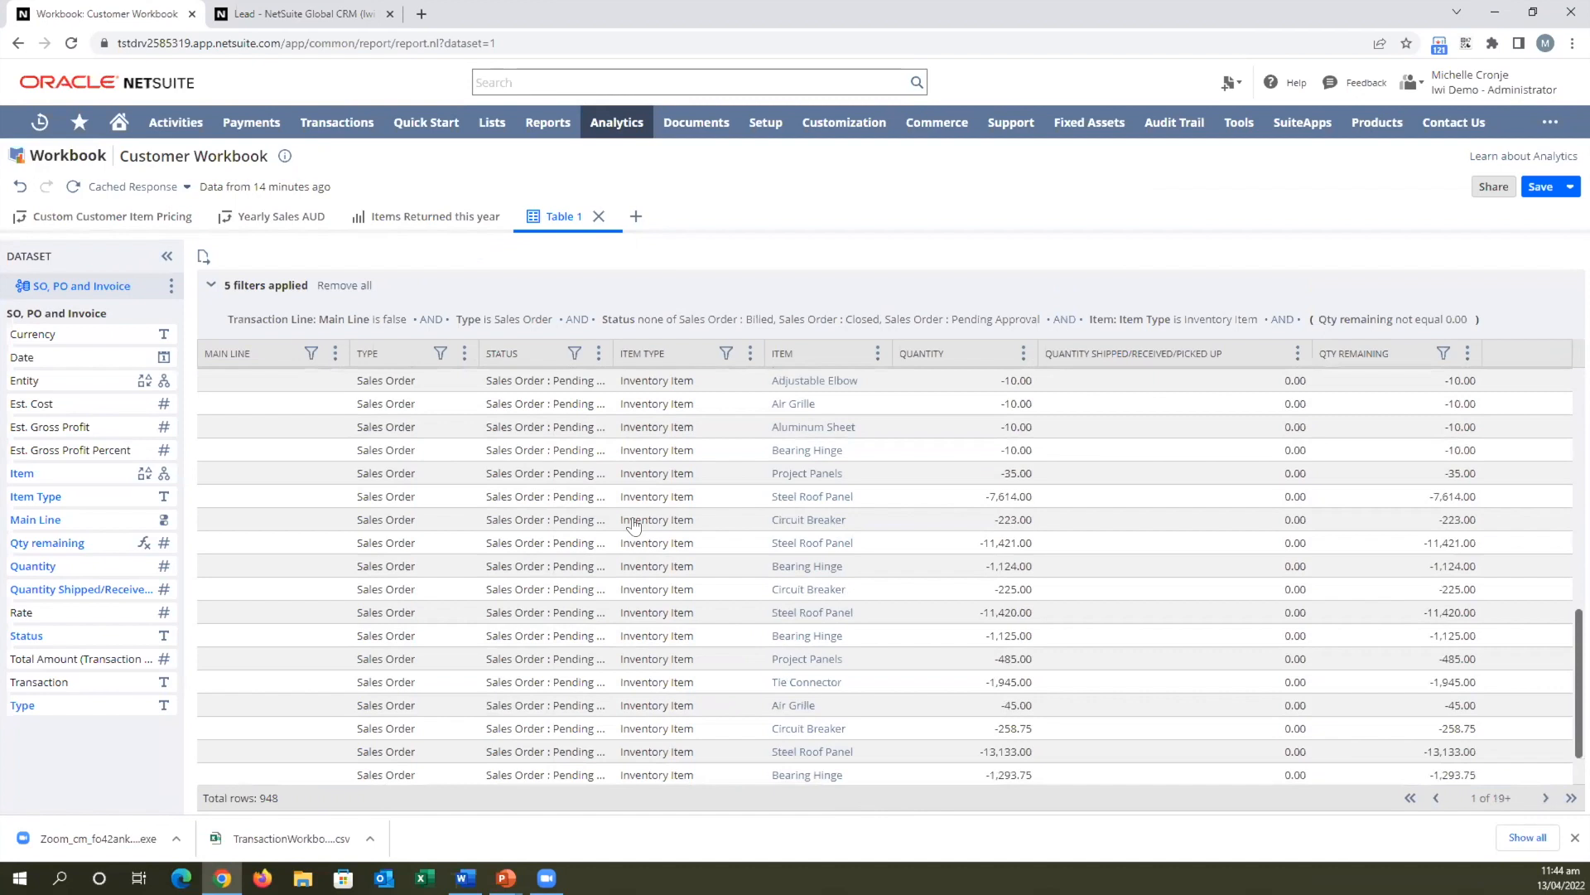
double_click(555, 213)
key("BackSpace")
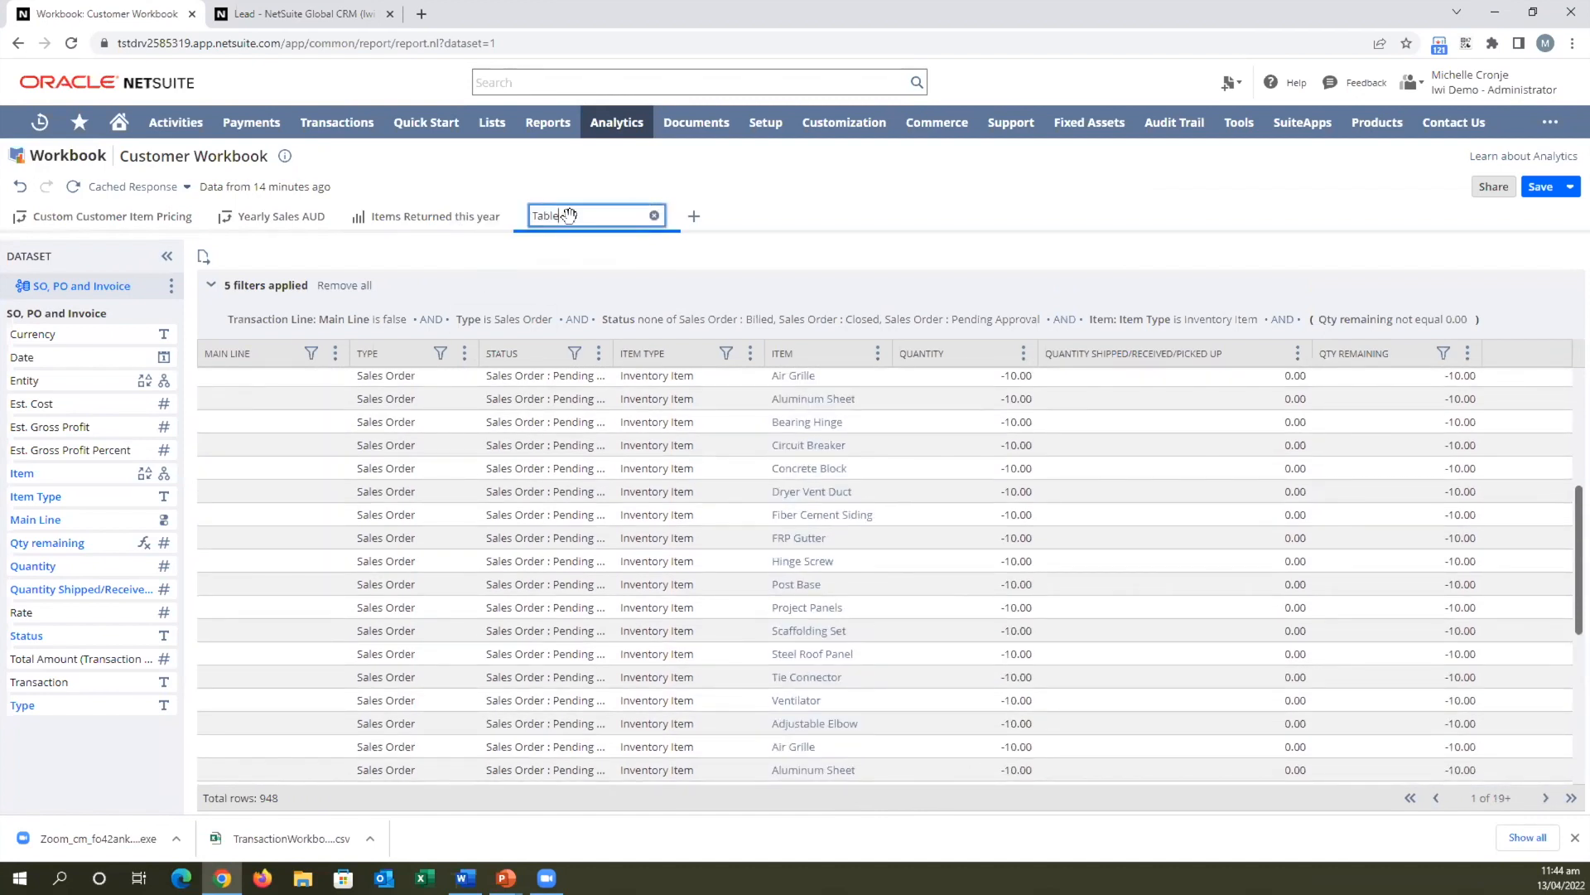
key("BackSpace")
type("Items - Open SO")
left_click(853, 224)
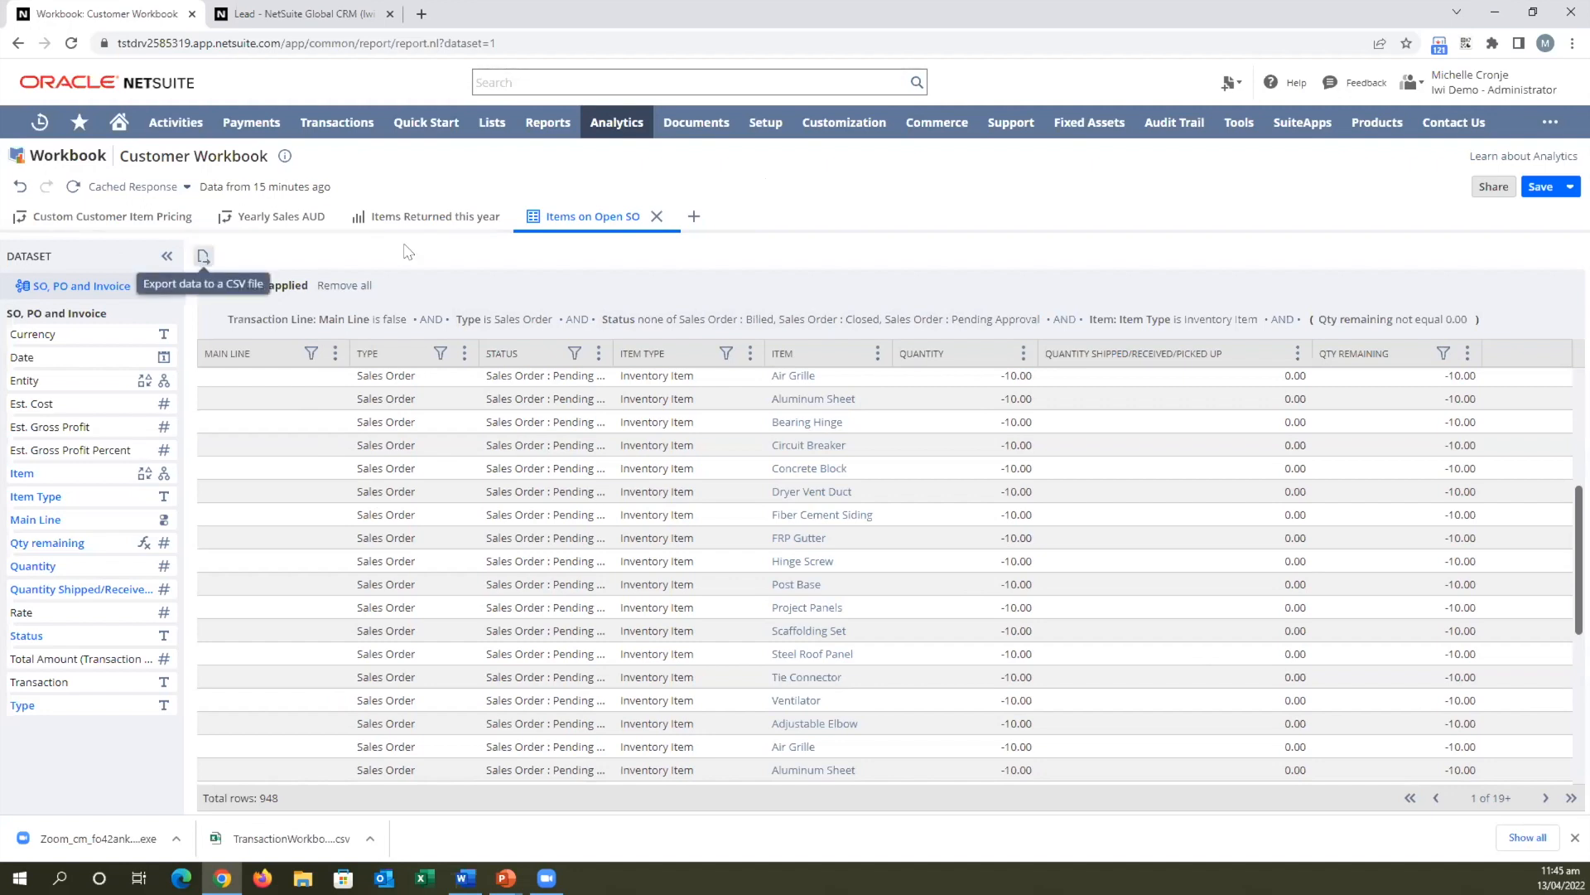
Export the Items Returned this year chart as an SVG file.
left_click(397, 212)
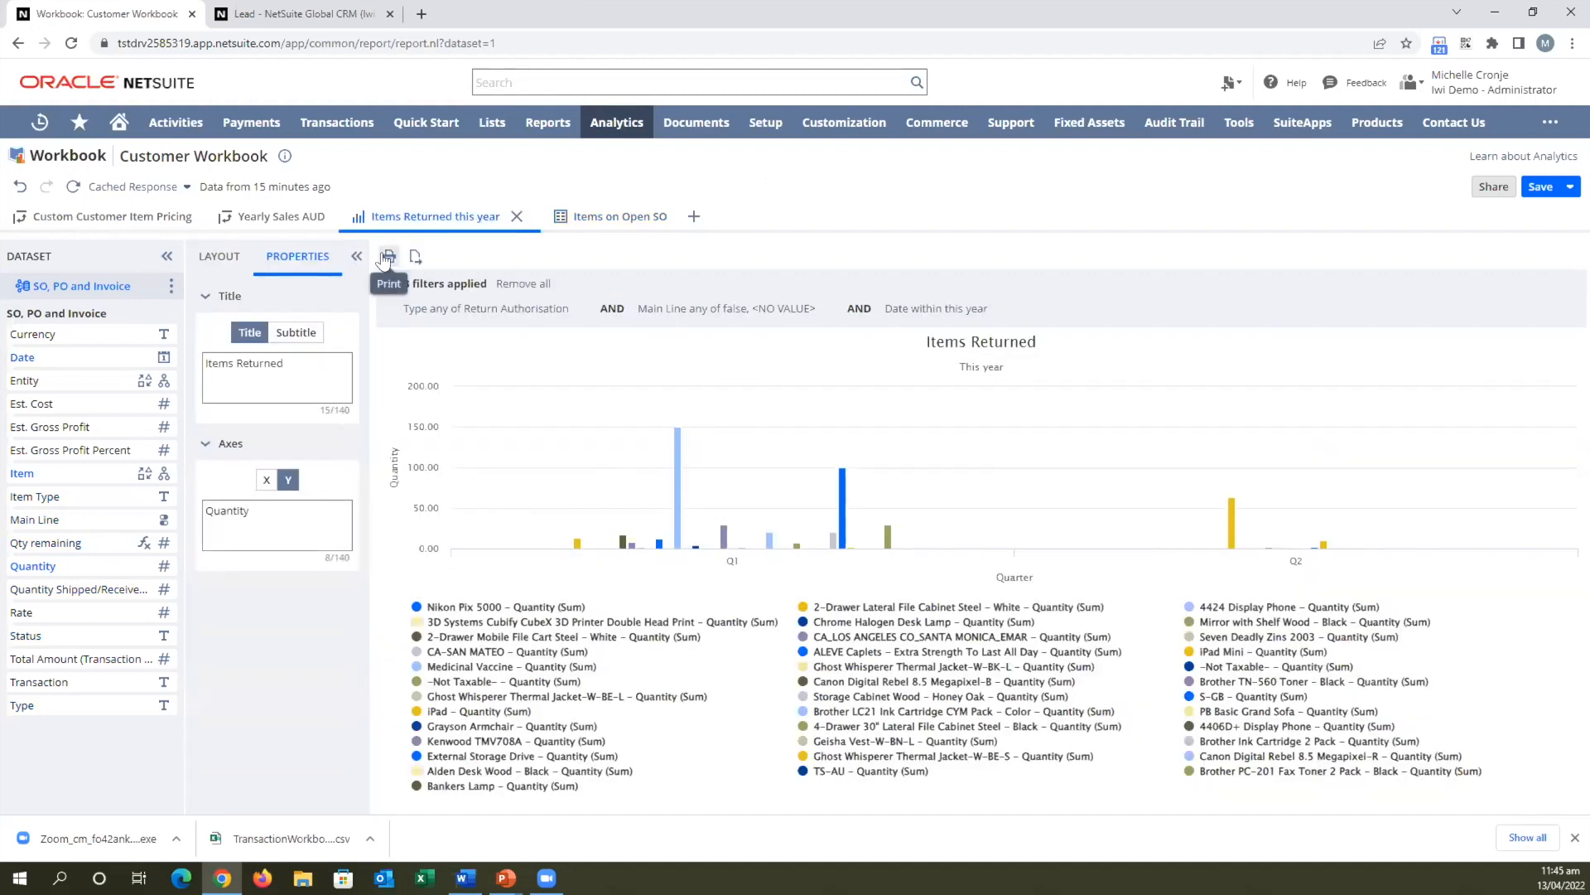
left_click(413, 257)
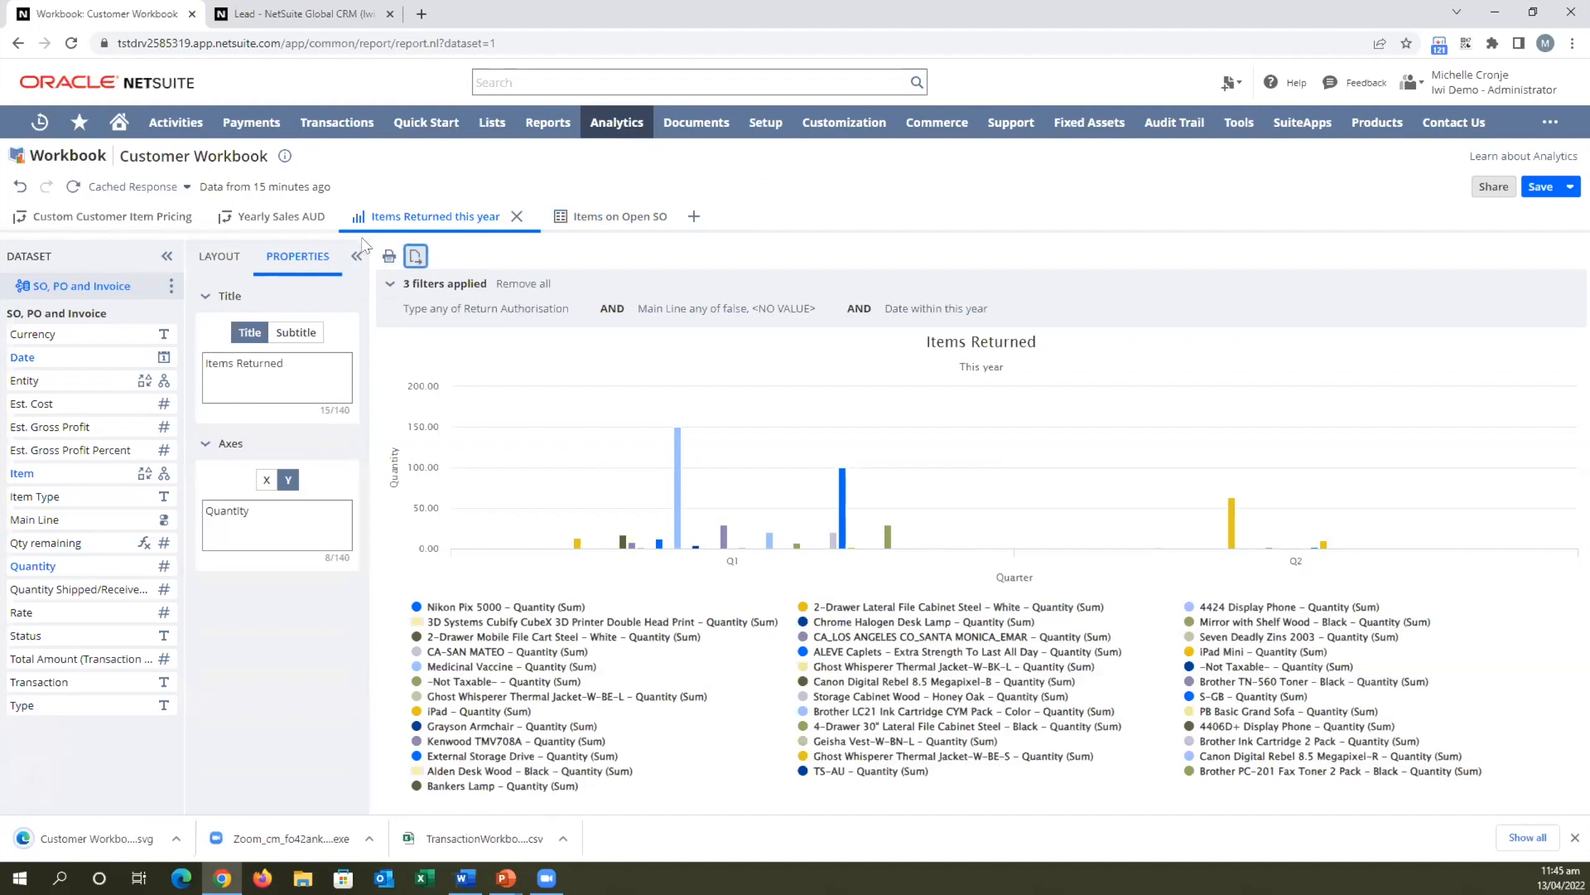
Set the row totals of the Yearly Sales AUD pivot to display at the bottom.
left_click(257, 217)
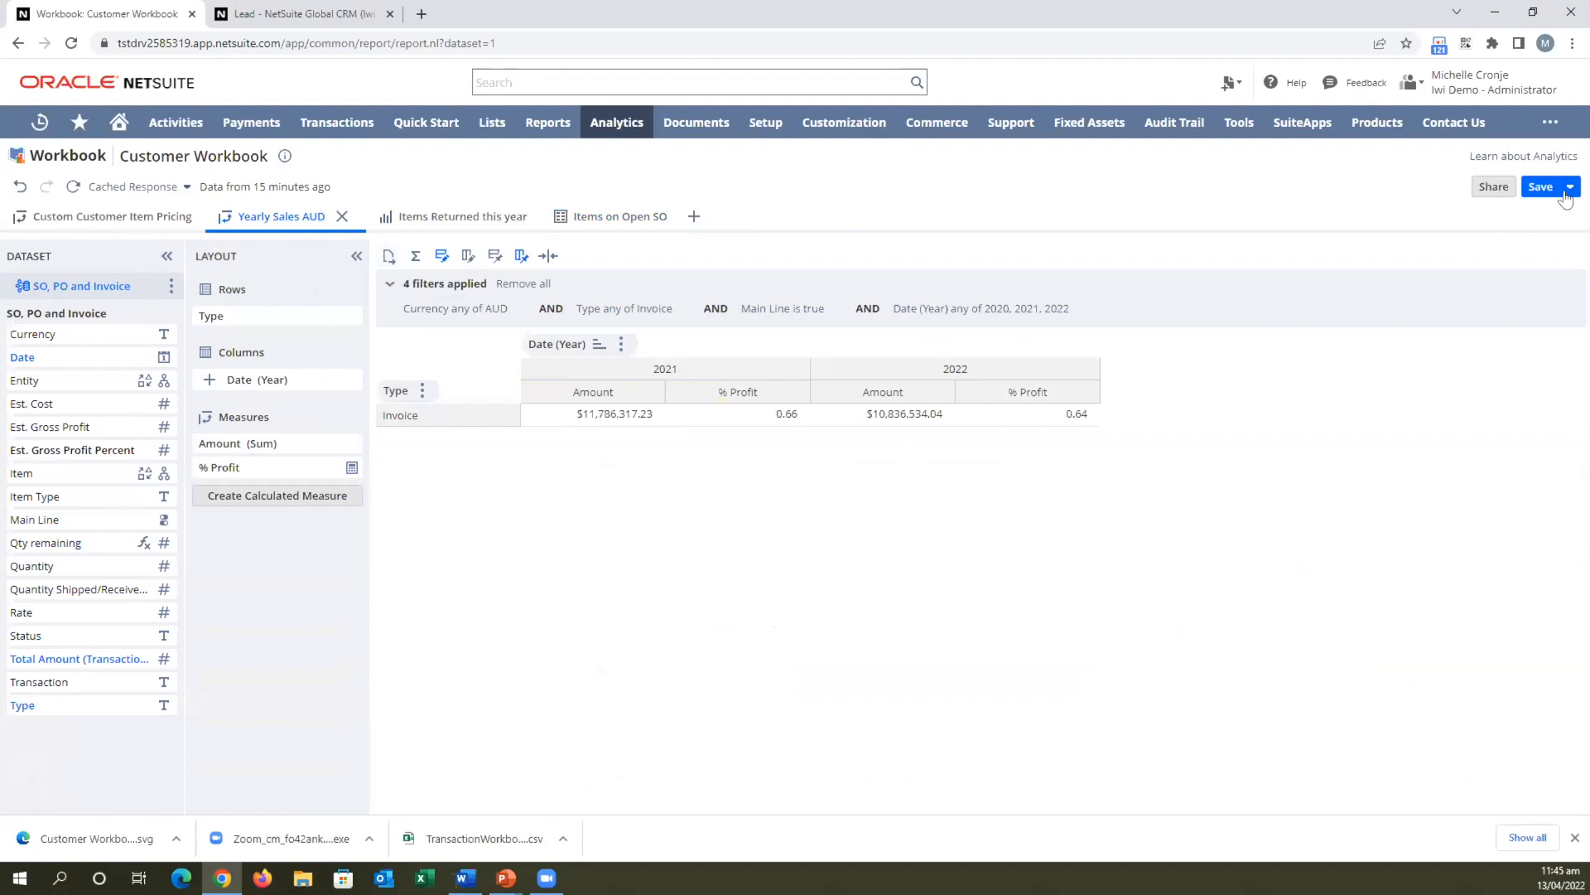
left_click(411, 257)
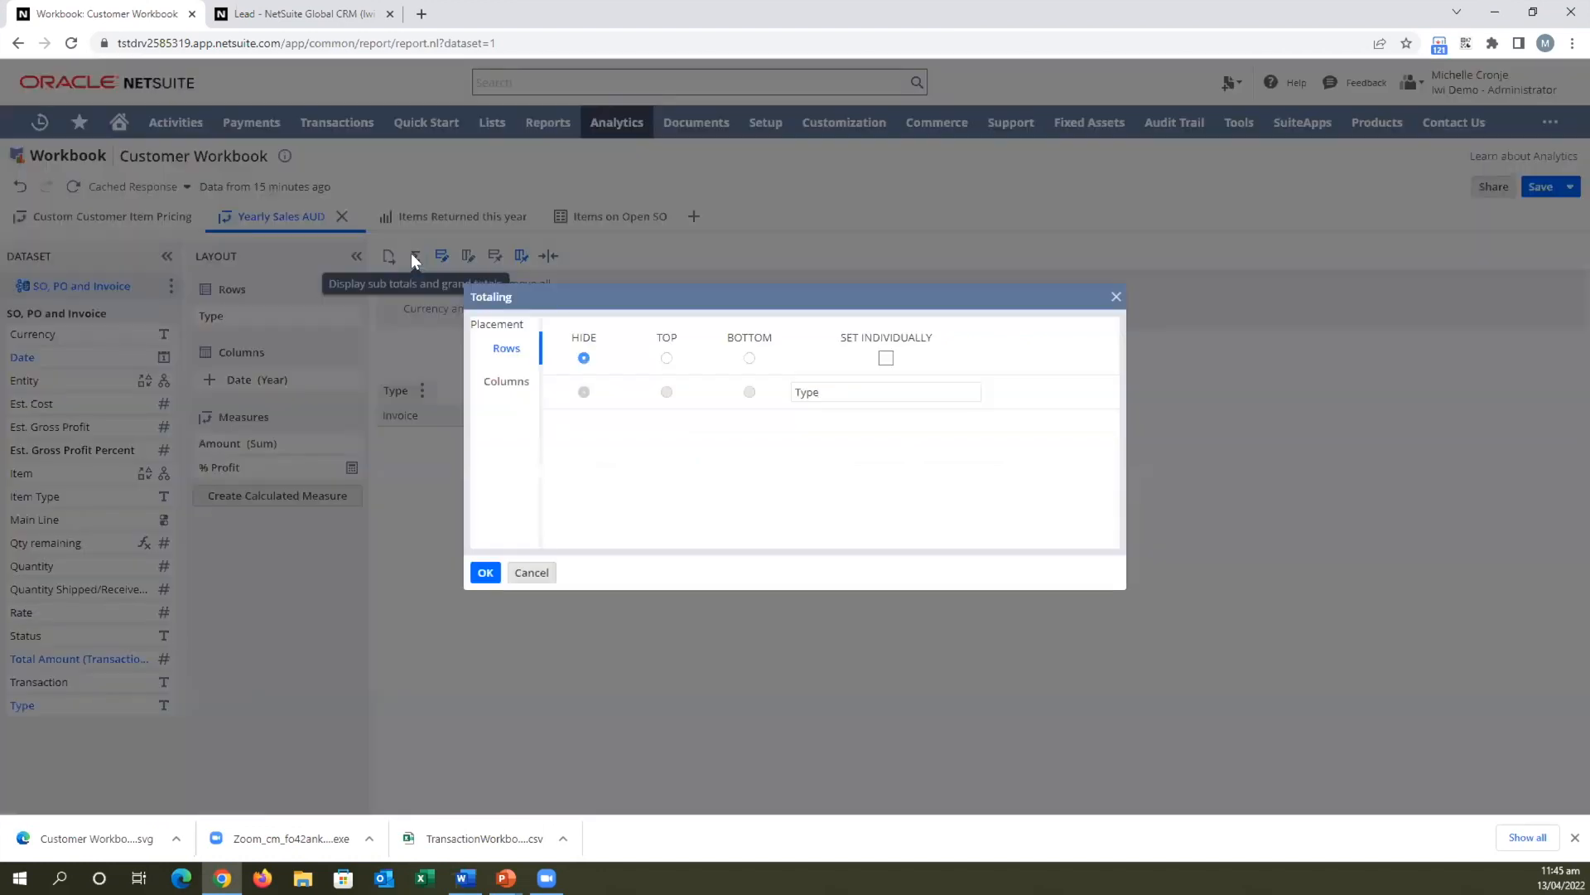
left_click(745, 359)
left_click(483, 573)
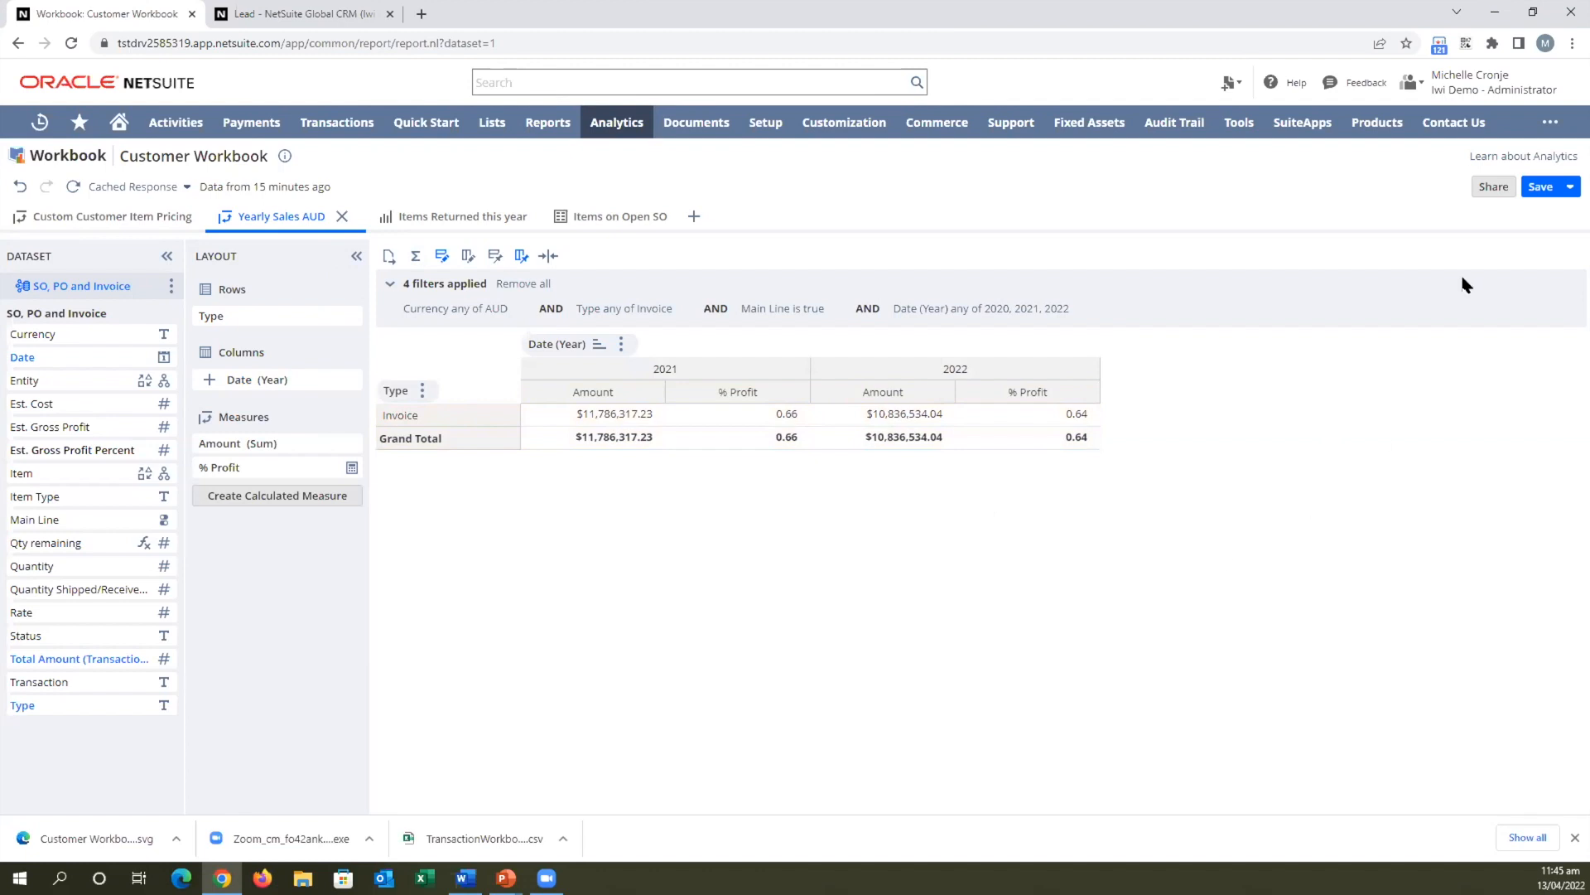
Save the workbook under the name "Customer Workbook Webinar".
left_click(1542, 187)
triple_click(567, 280)
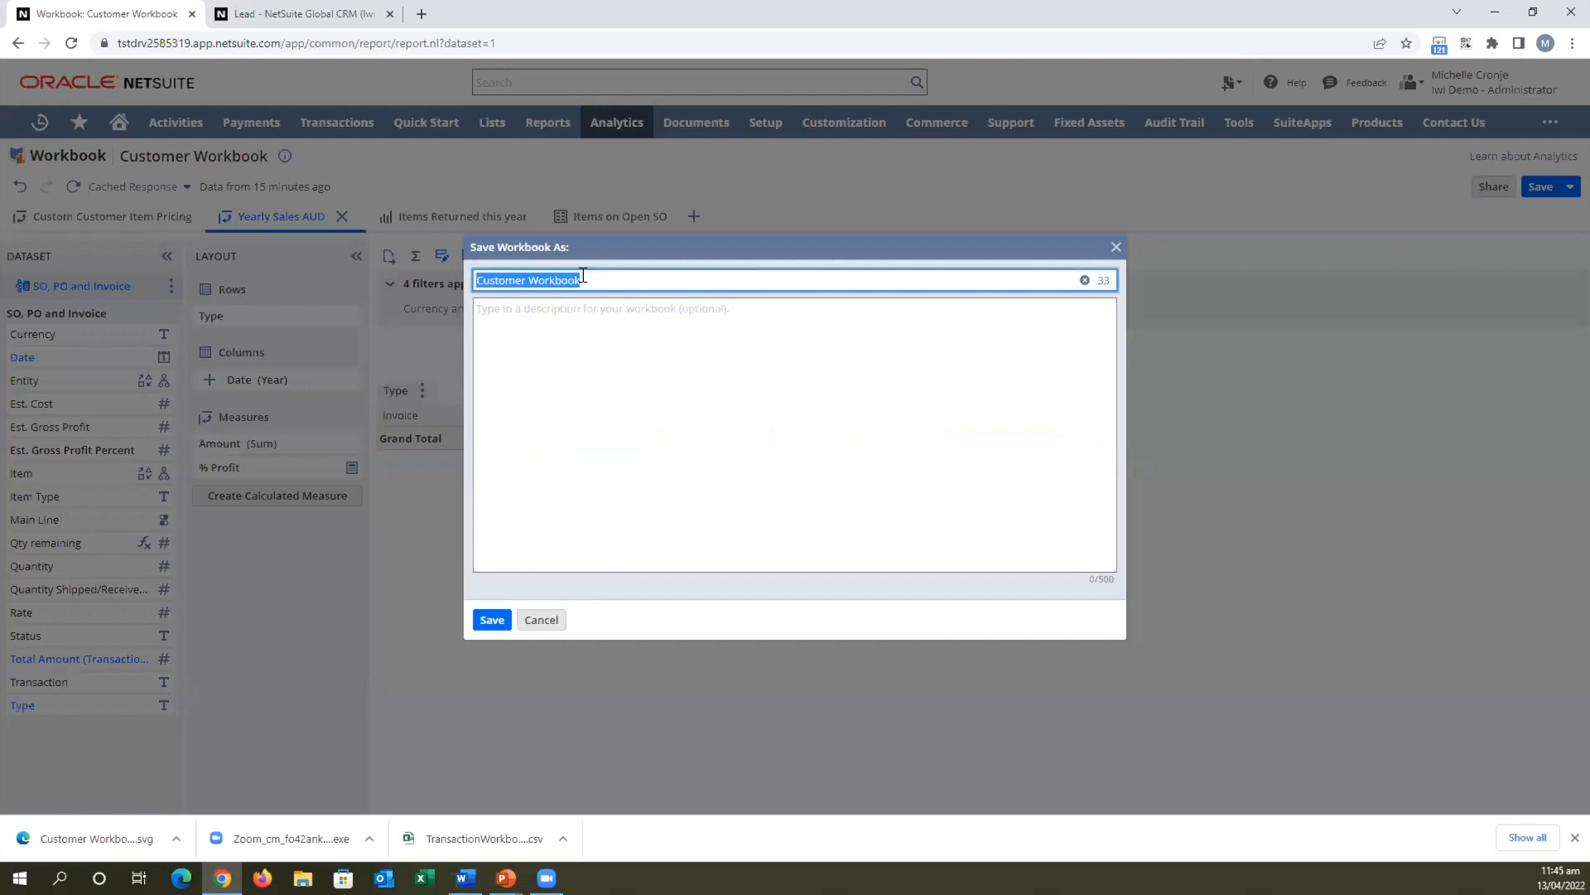
type("Customer WOrk")
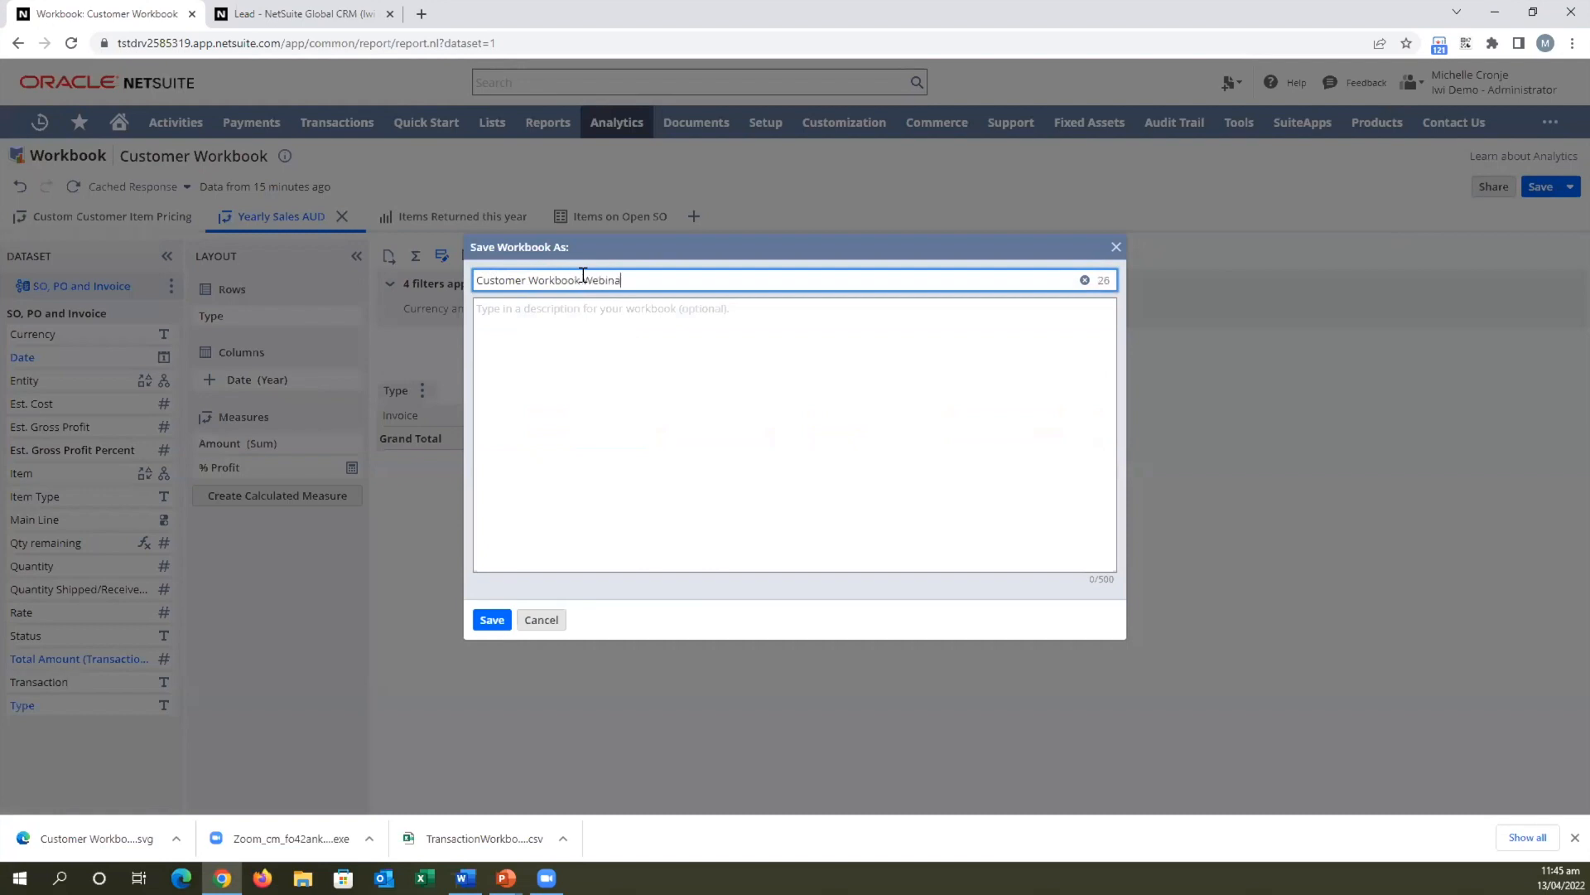
left_click(492, 619)
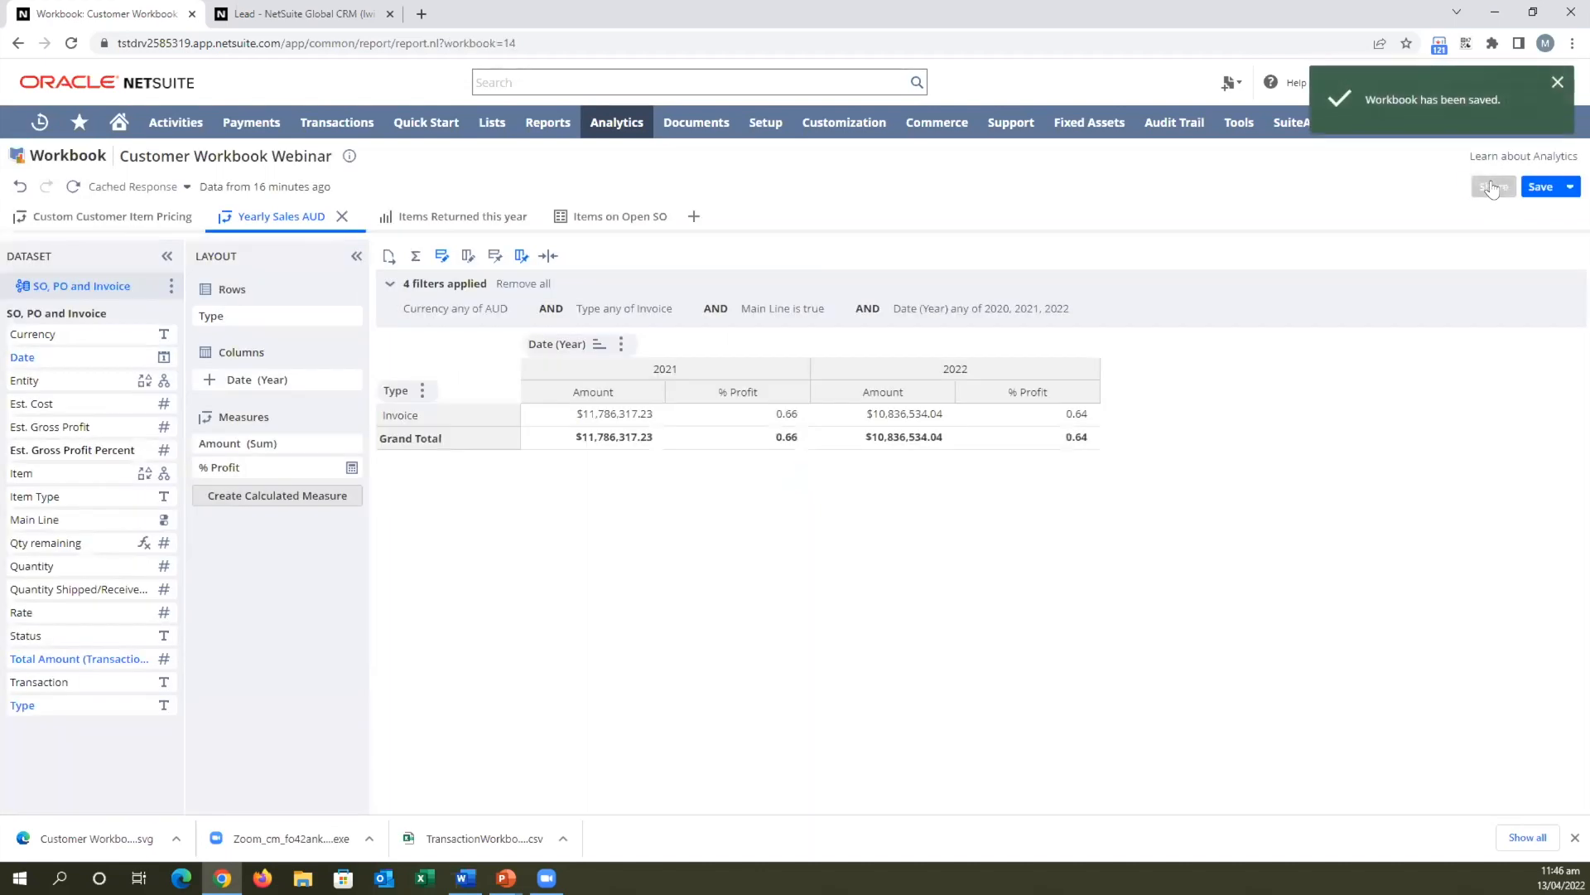
Share the workbook with the role 02: ANZ - Regional Director and save the workbook again.
left_click(1492, 184)
left_click(526, 306)
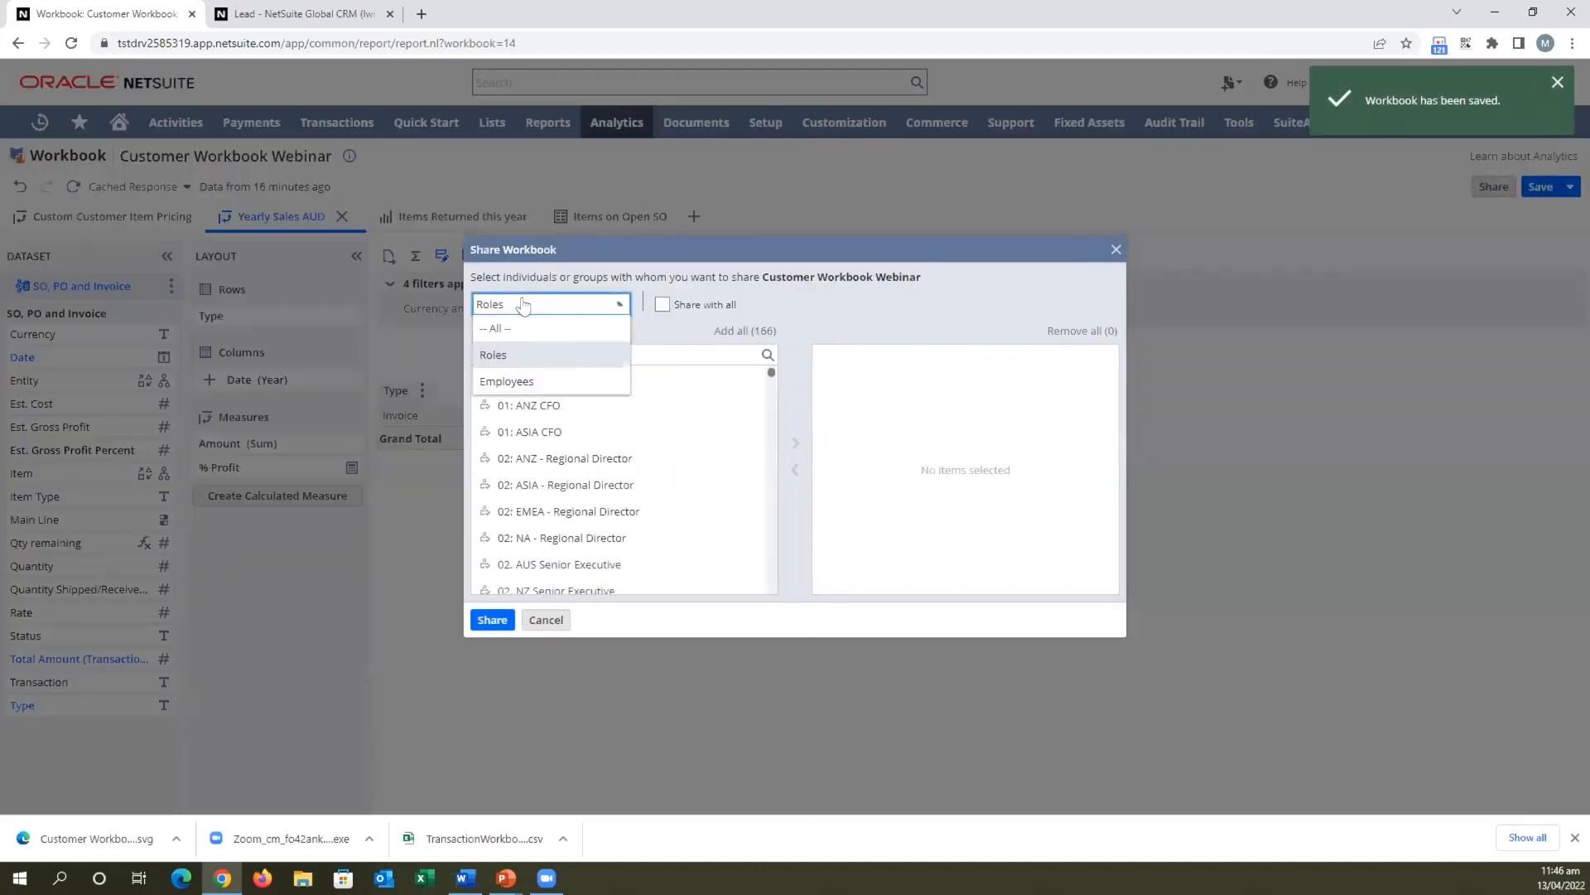
left_click(517, 386)
left_click(517, 382)
left_click(543, 305)
left_click(523, 328)
left_click(551, 305)
left_click(554, 356)
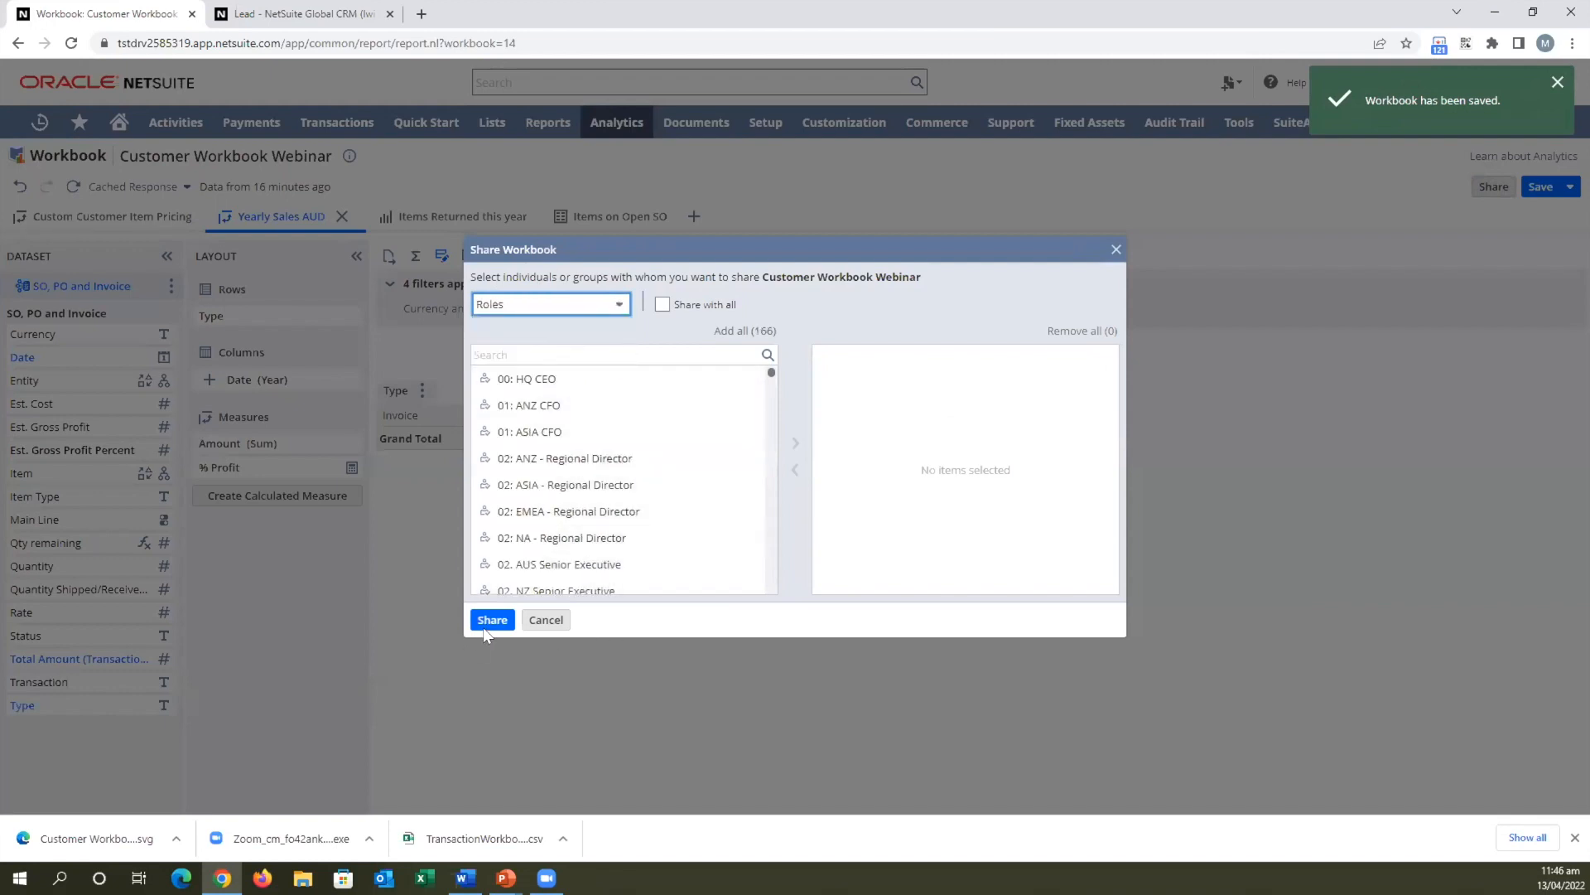
left_click(530, 460)
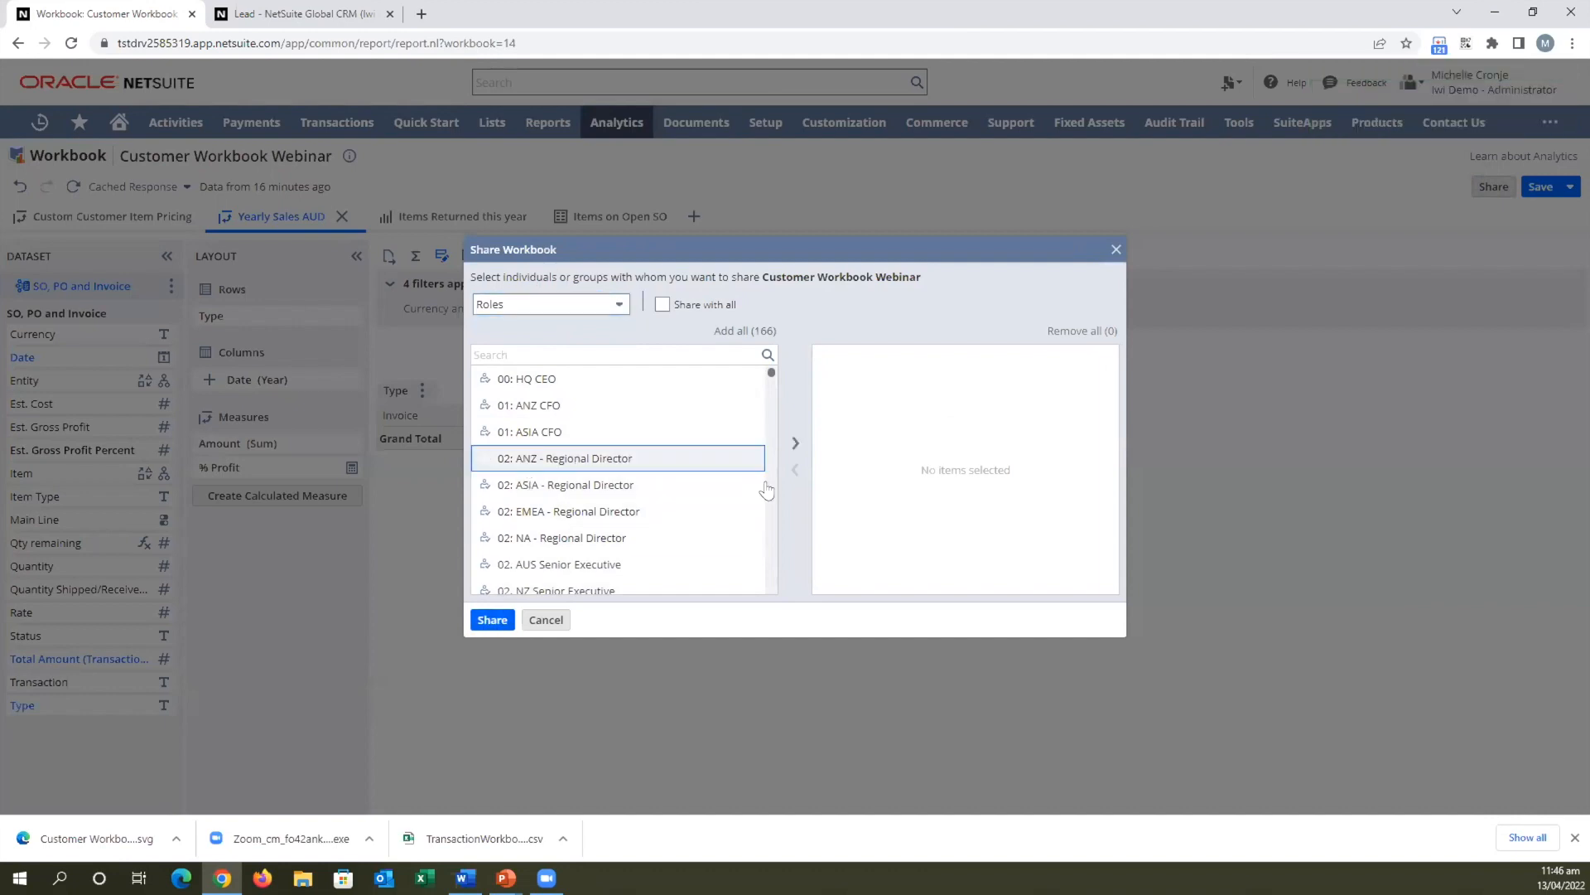
left_click(795, 443)
left_click(496, 621)
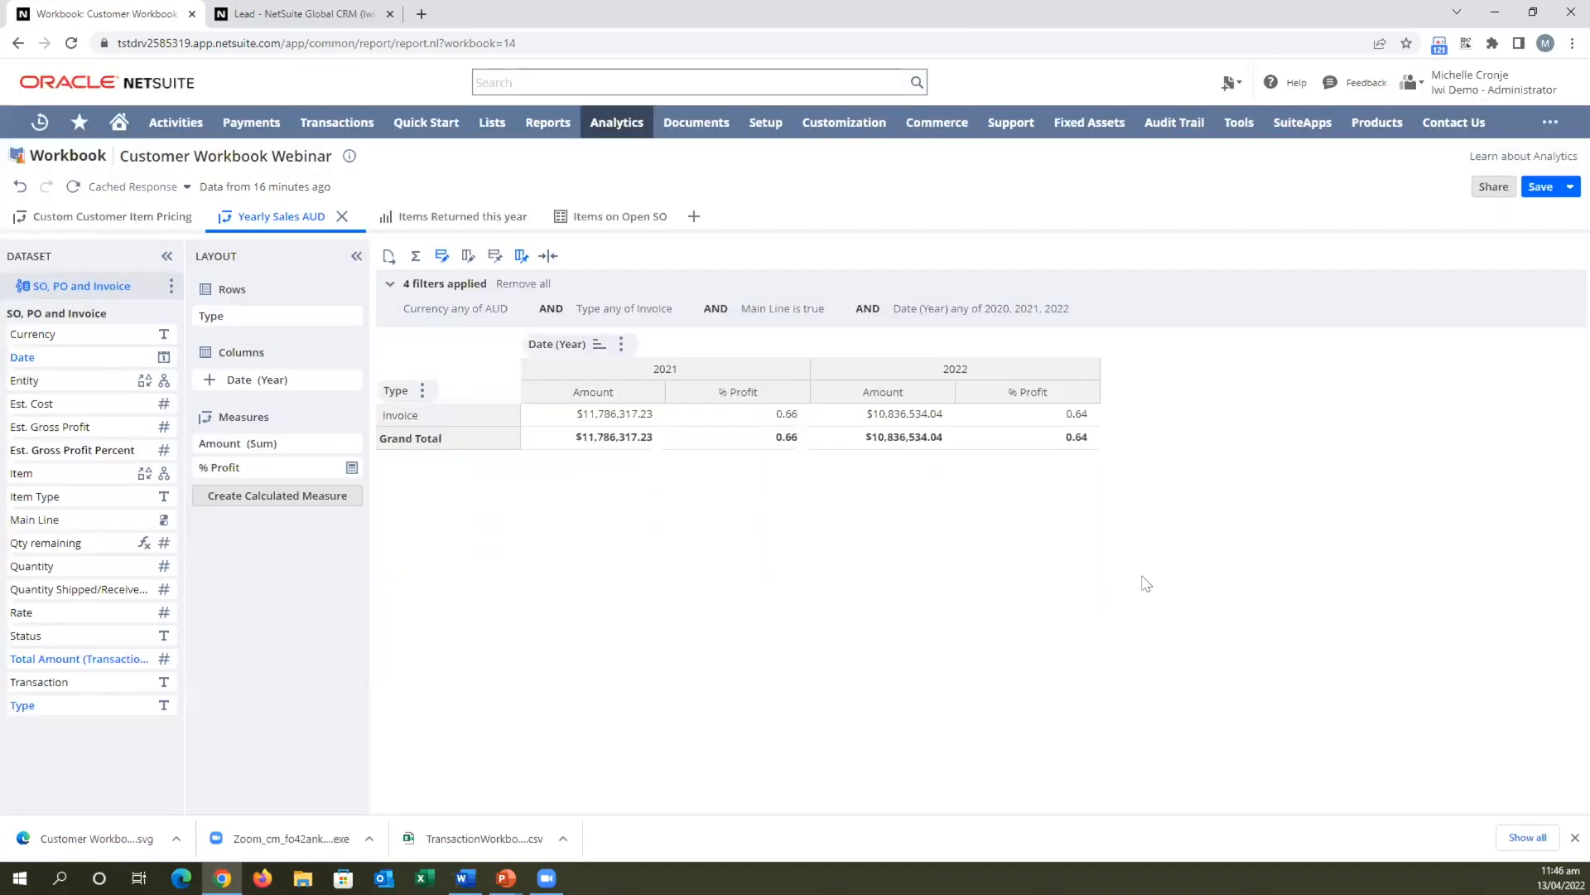
left_click(1528, 187)
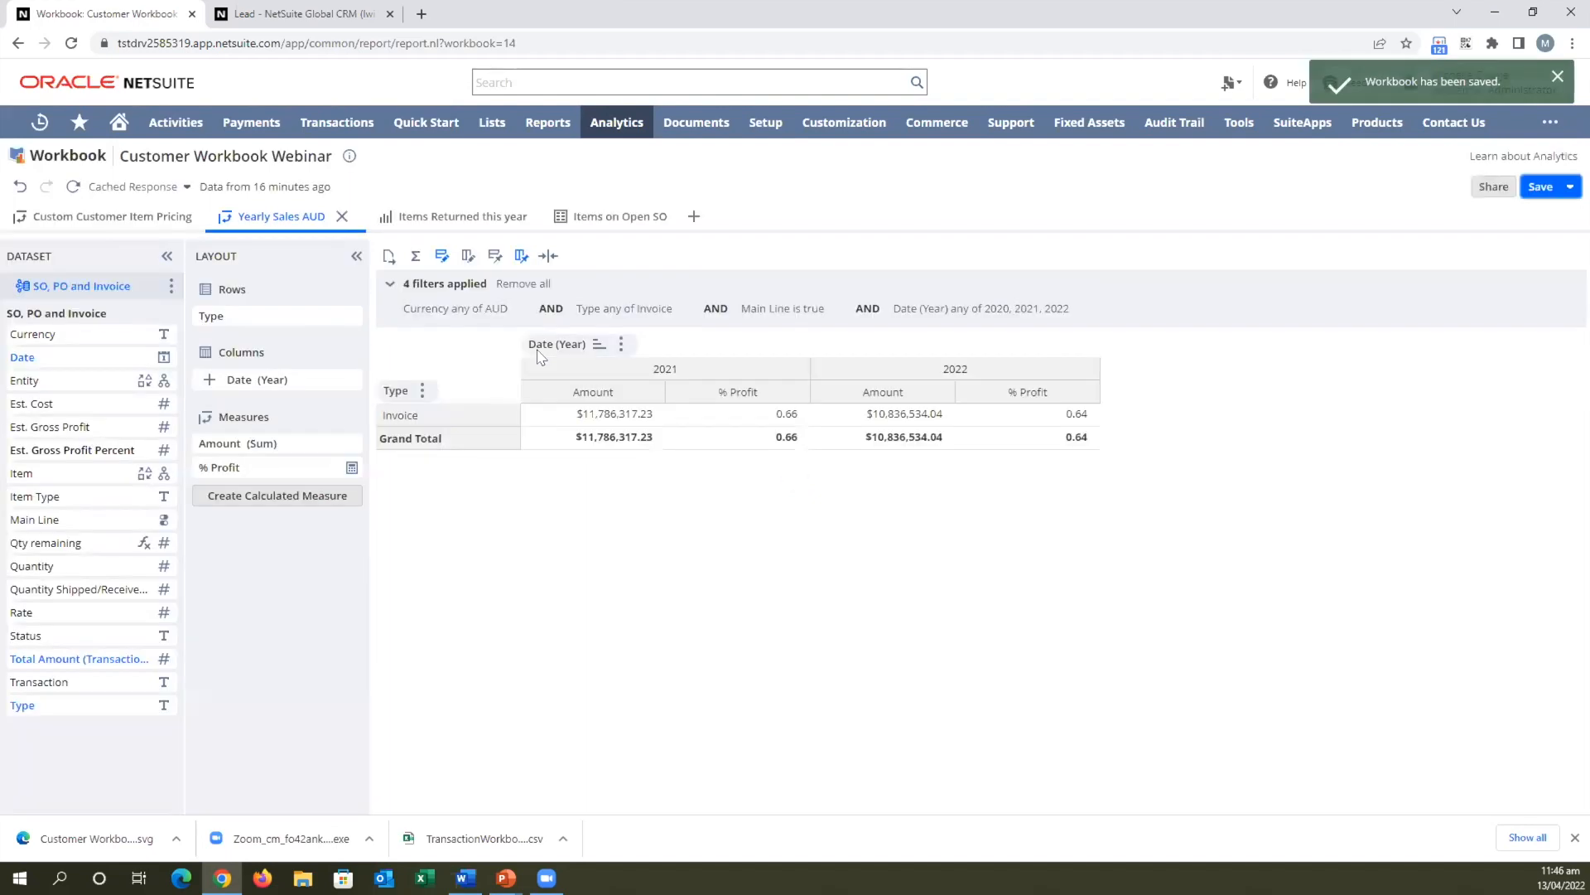
Personalize the Home dashboard by adding an Analytics portlet.
left_click(119, 126)
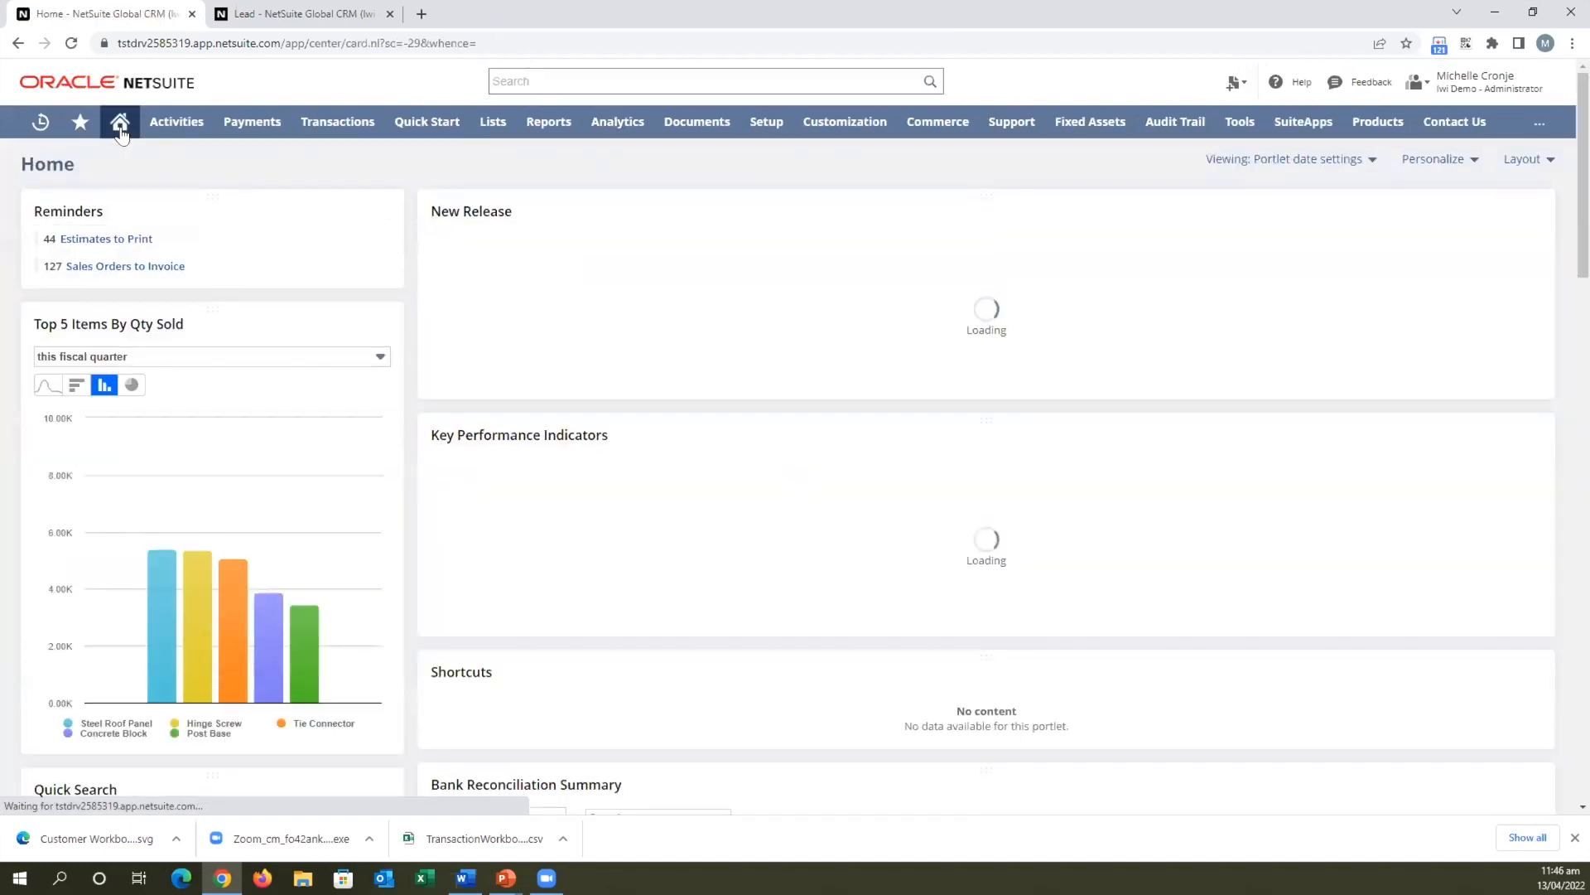
left_click(1433, 159)
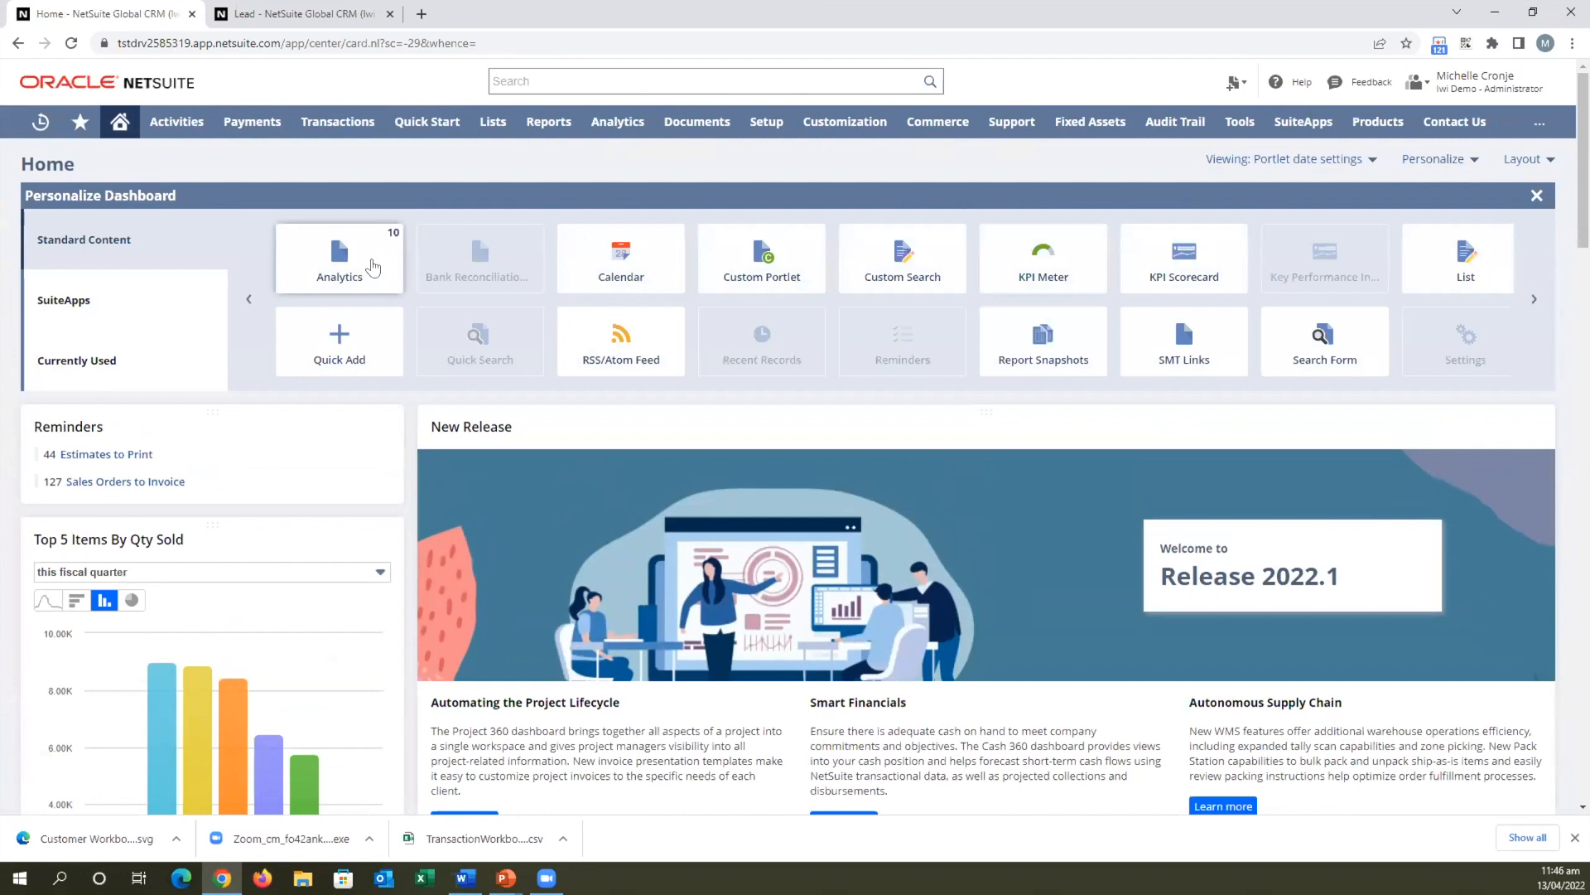
left_click(373, 267)
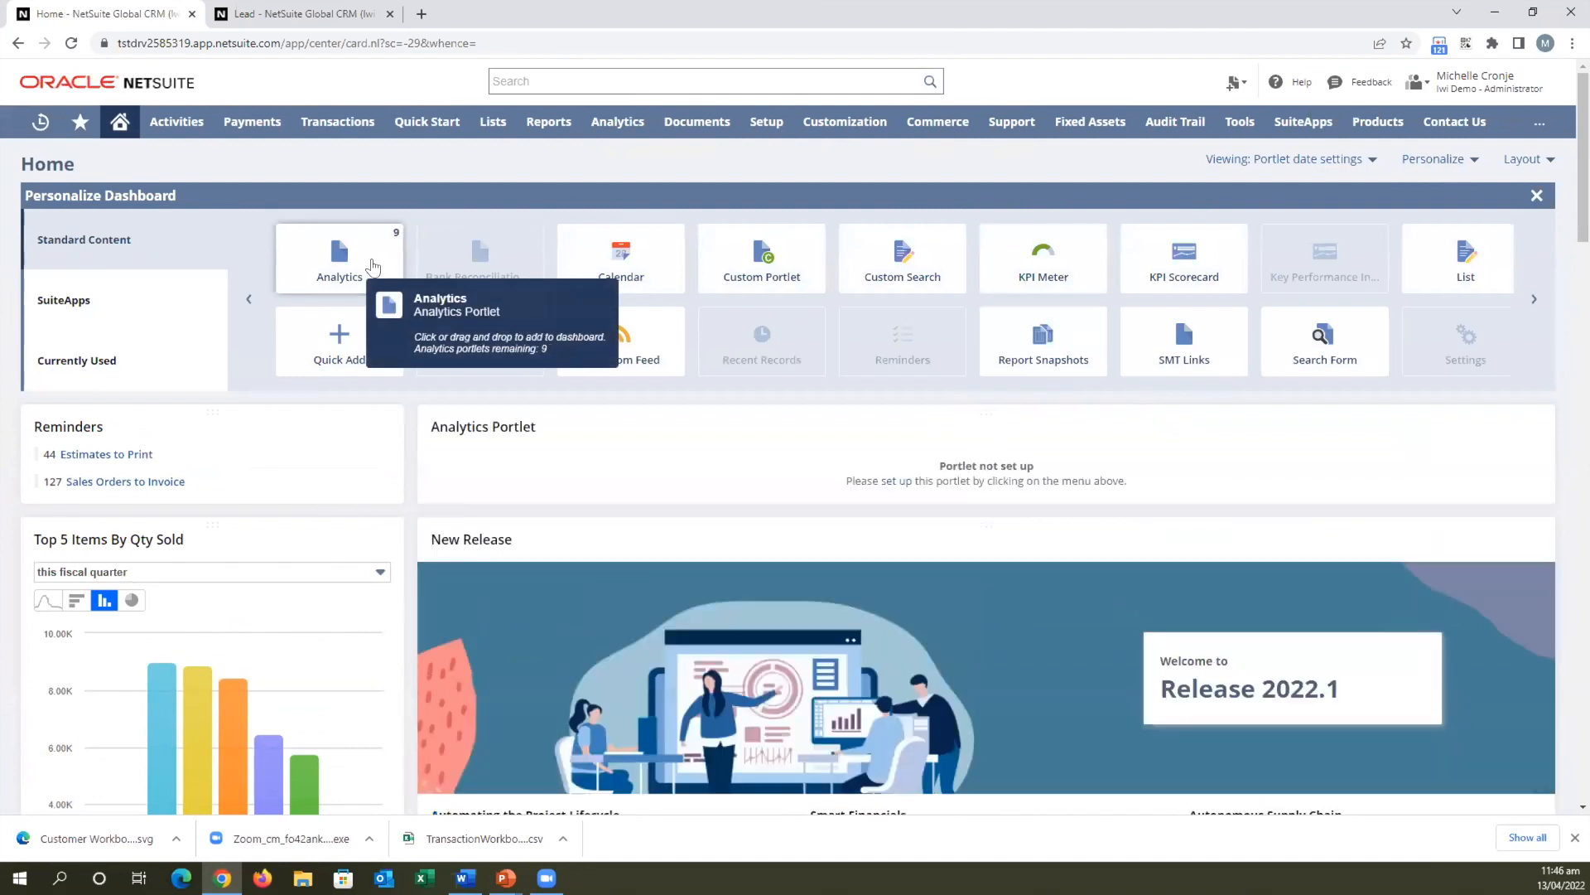
Add two more Analytics portlets to the Home dashboard and close the dashboard personalization.
left_click(372, 267)
left_click(373, 266)
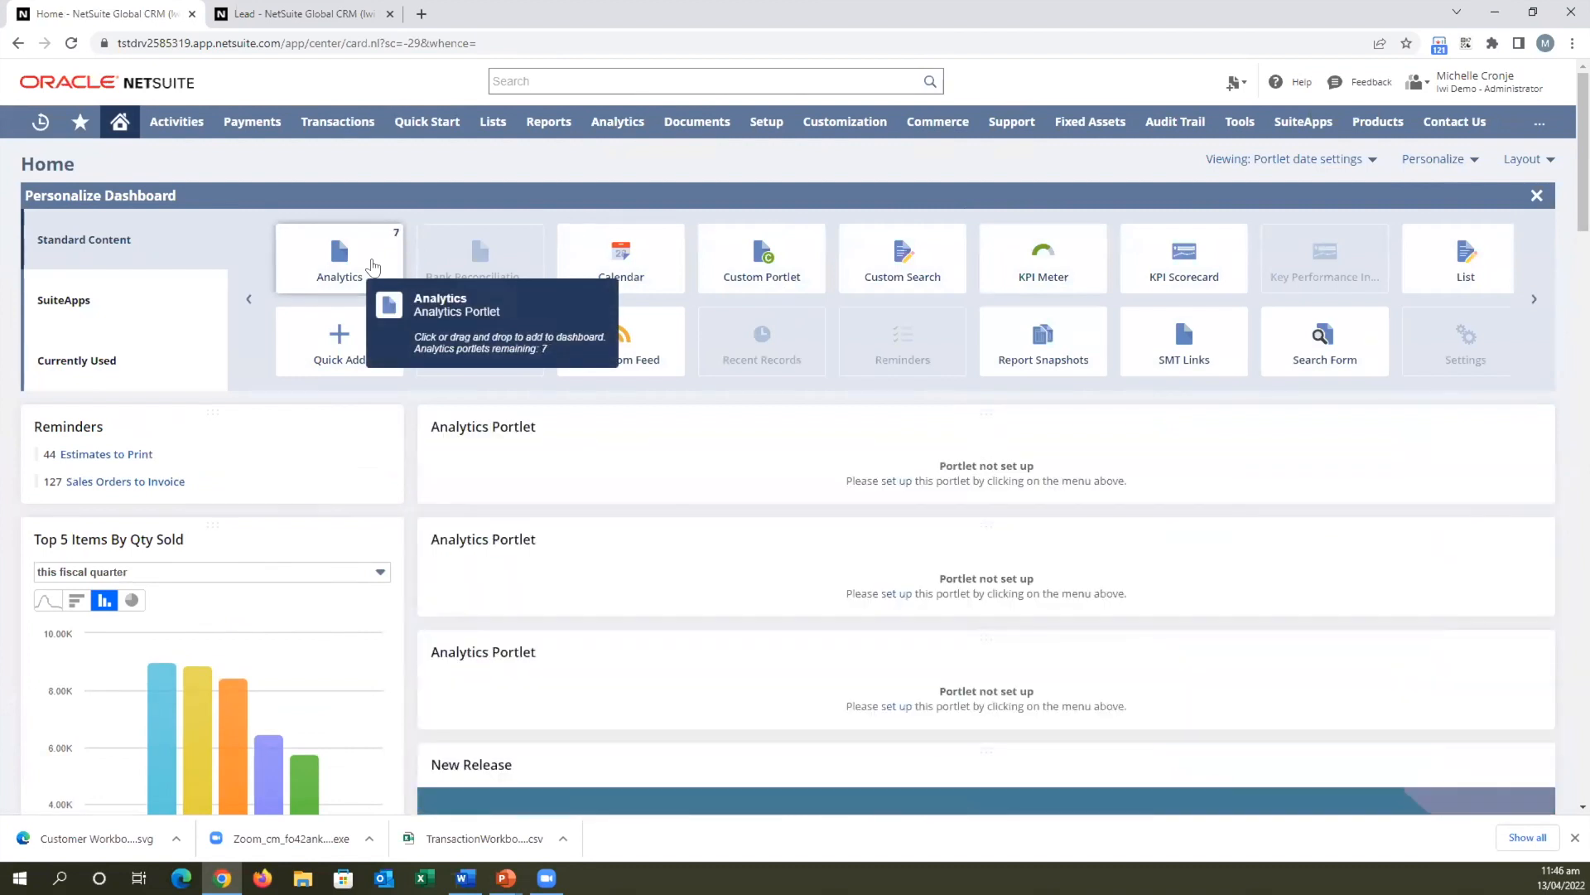
left_click(1536, 196)
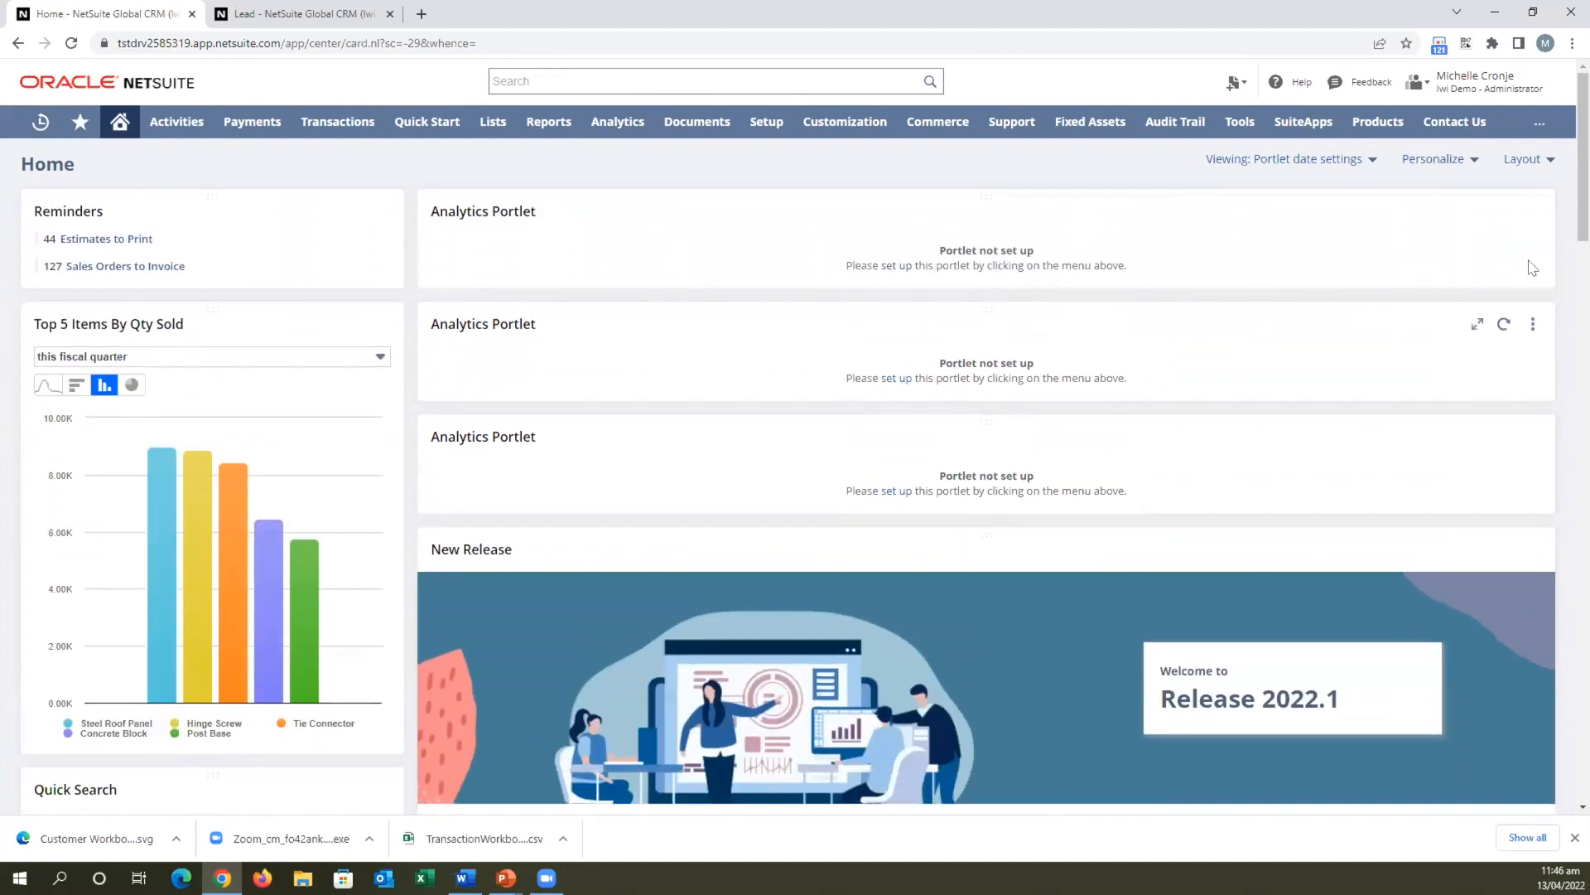
Set up the first Analytics portlet as a chart portlet showing Items Returned this year at Medium height, and save it.
left_click(1531, 214)
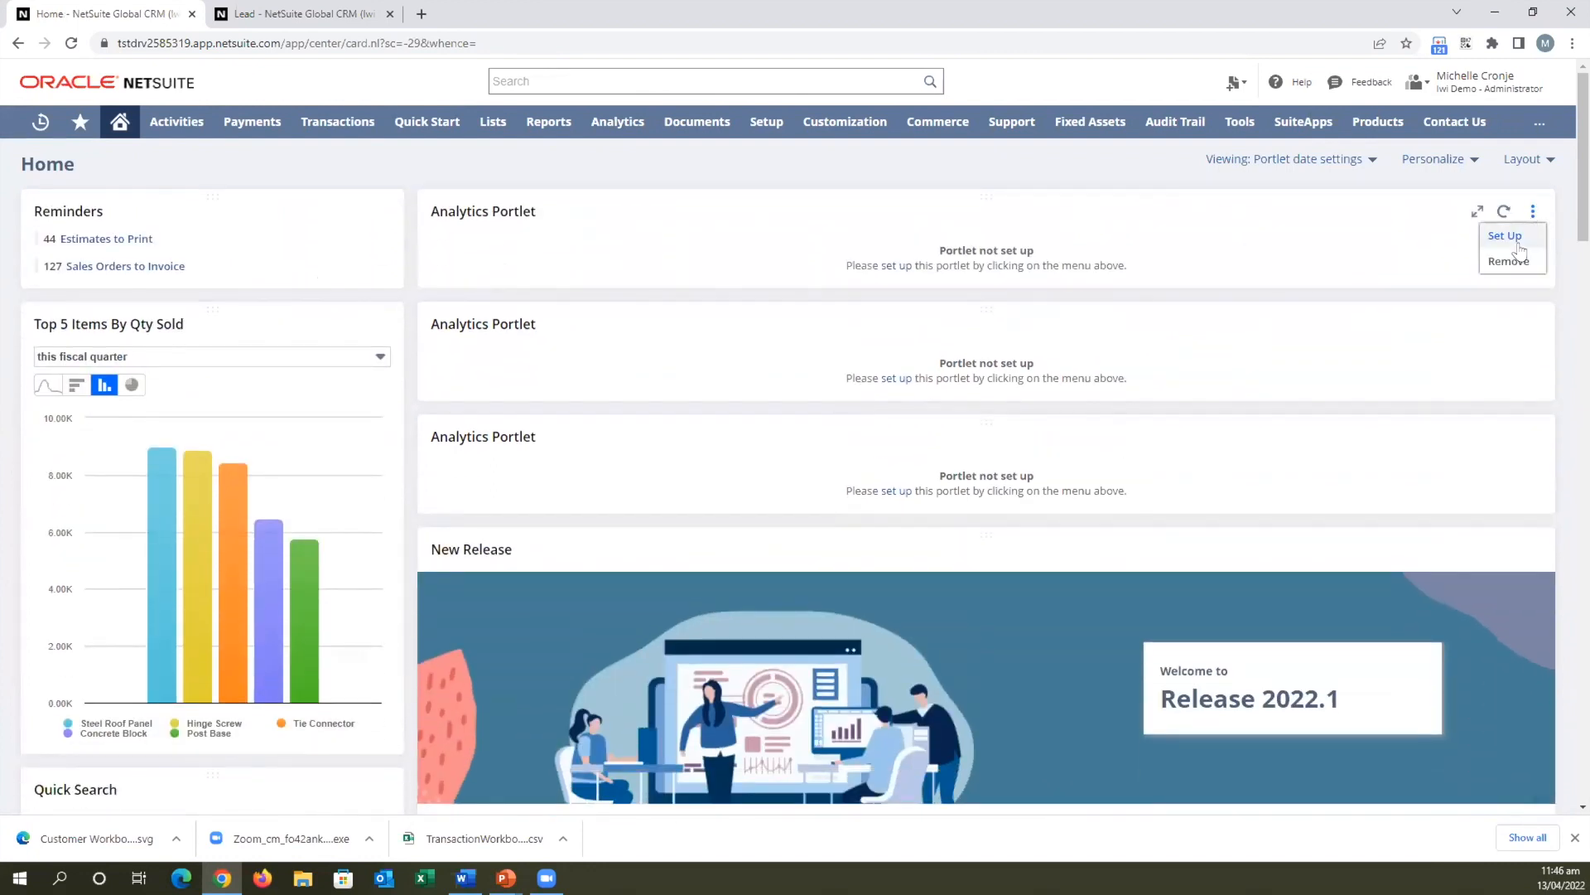
left_click(1505, 237)
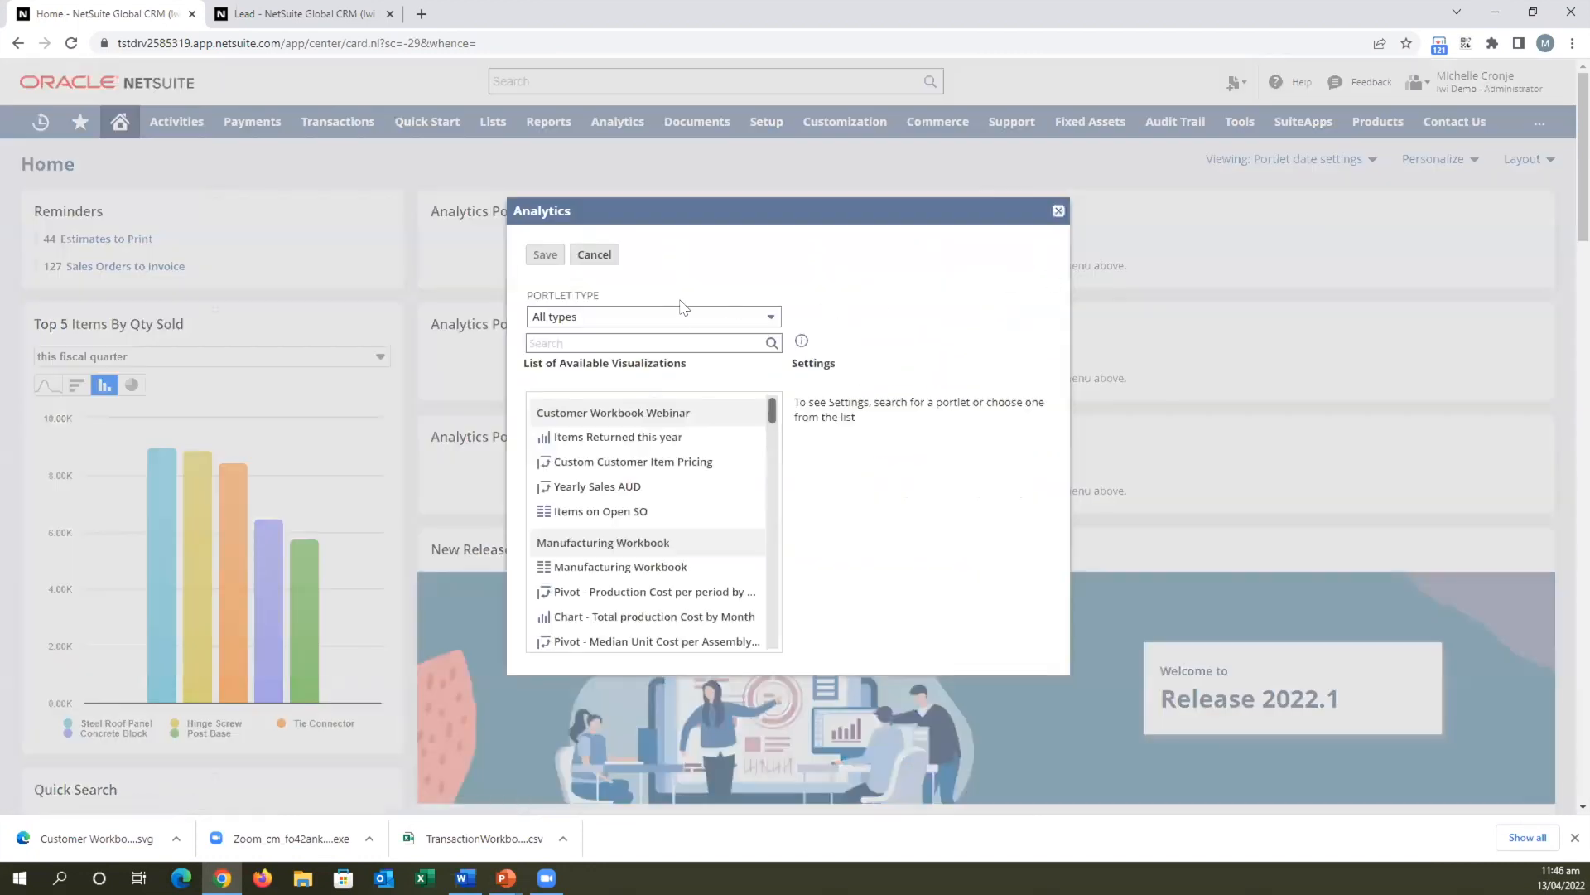
left_click(683, 312)
left_click(639, 384)
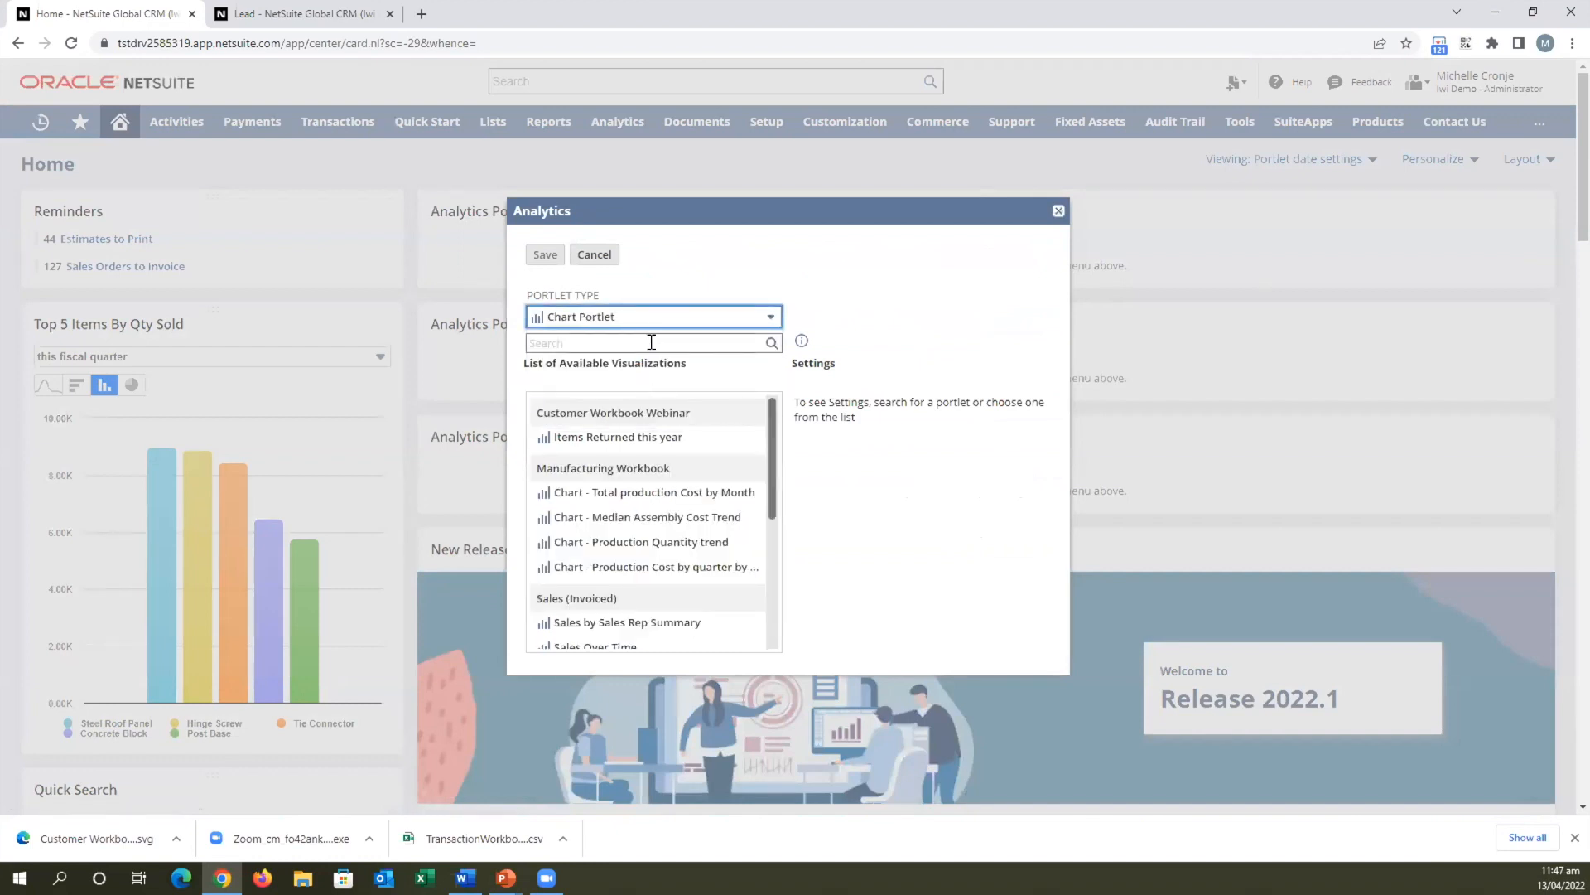
left_click(634, 437)
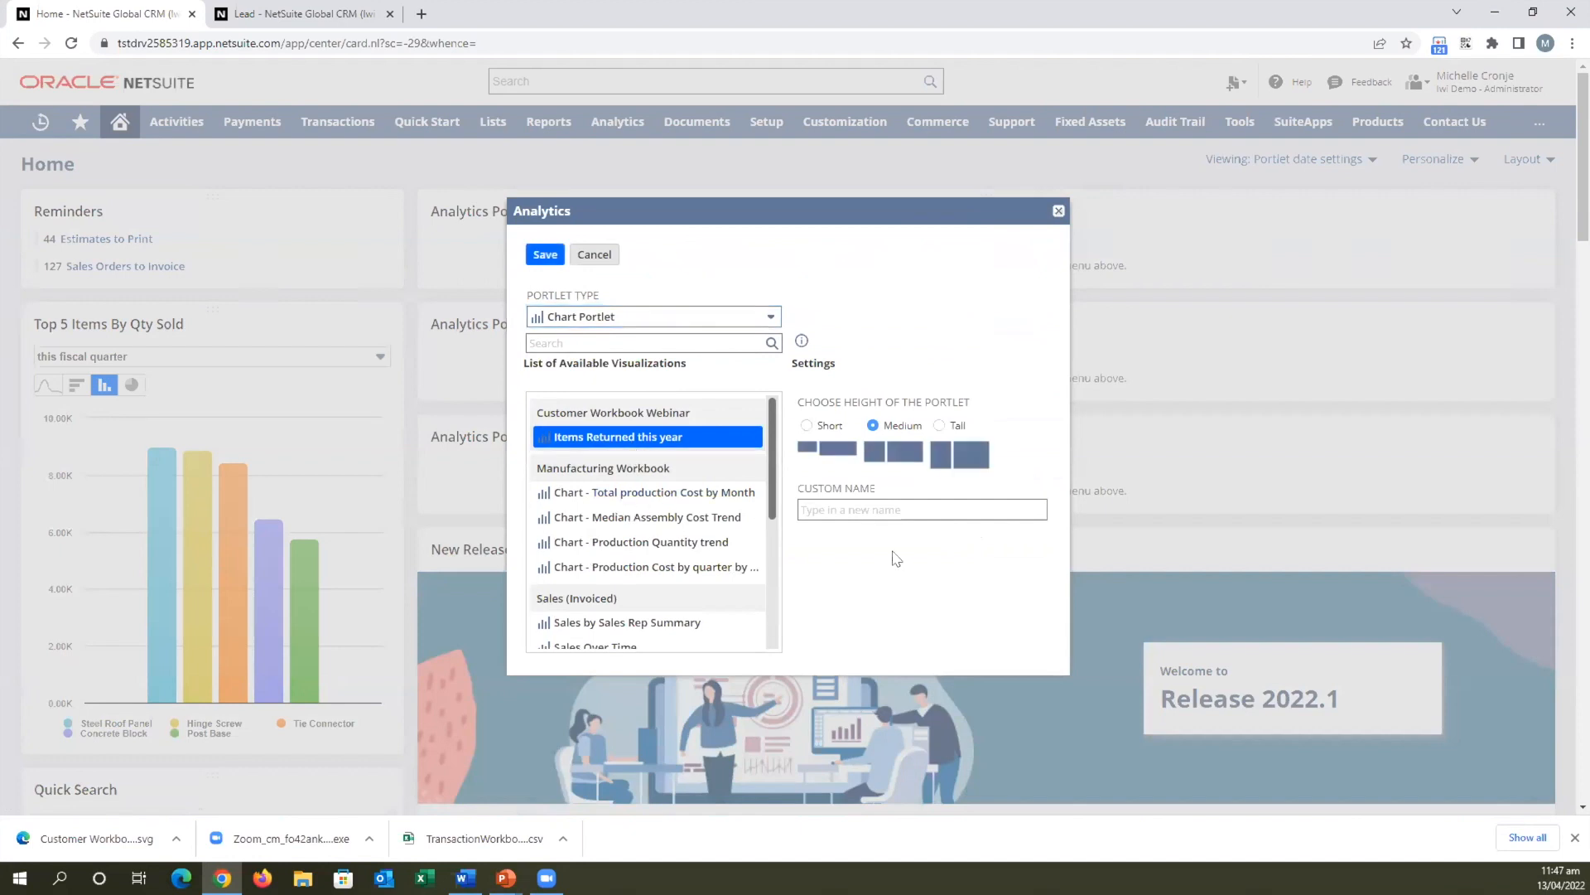
left_click(939, 427)
left_click(873, 426)
left_click(807, 426)
left_click(872, 429)
left_click(839, 505)
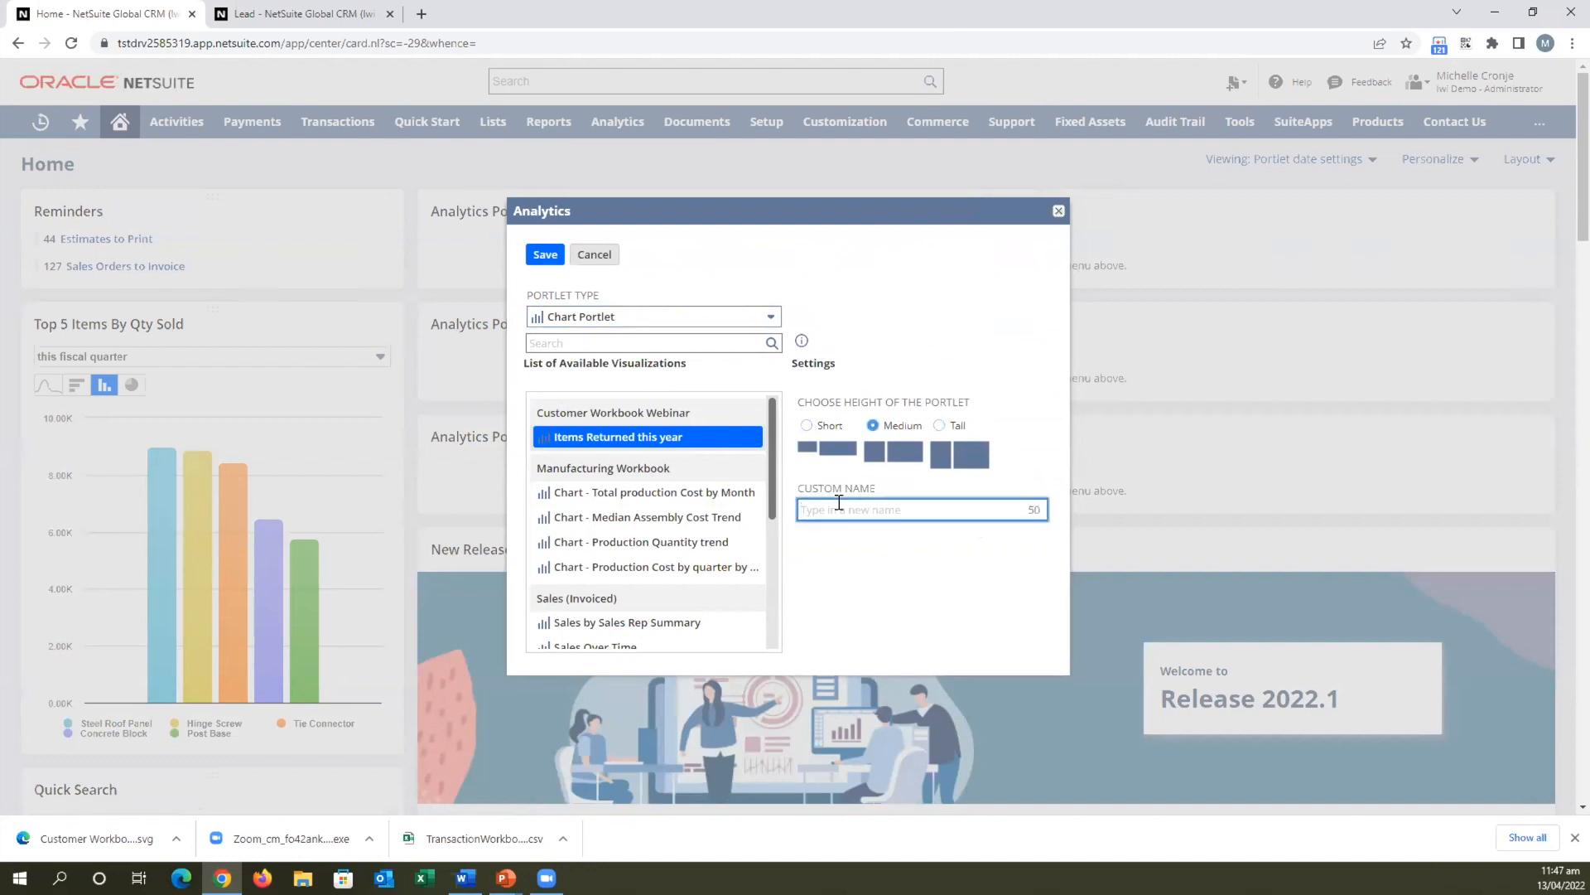
left_click(545, 255)
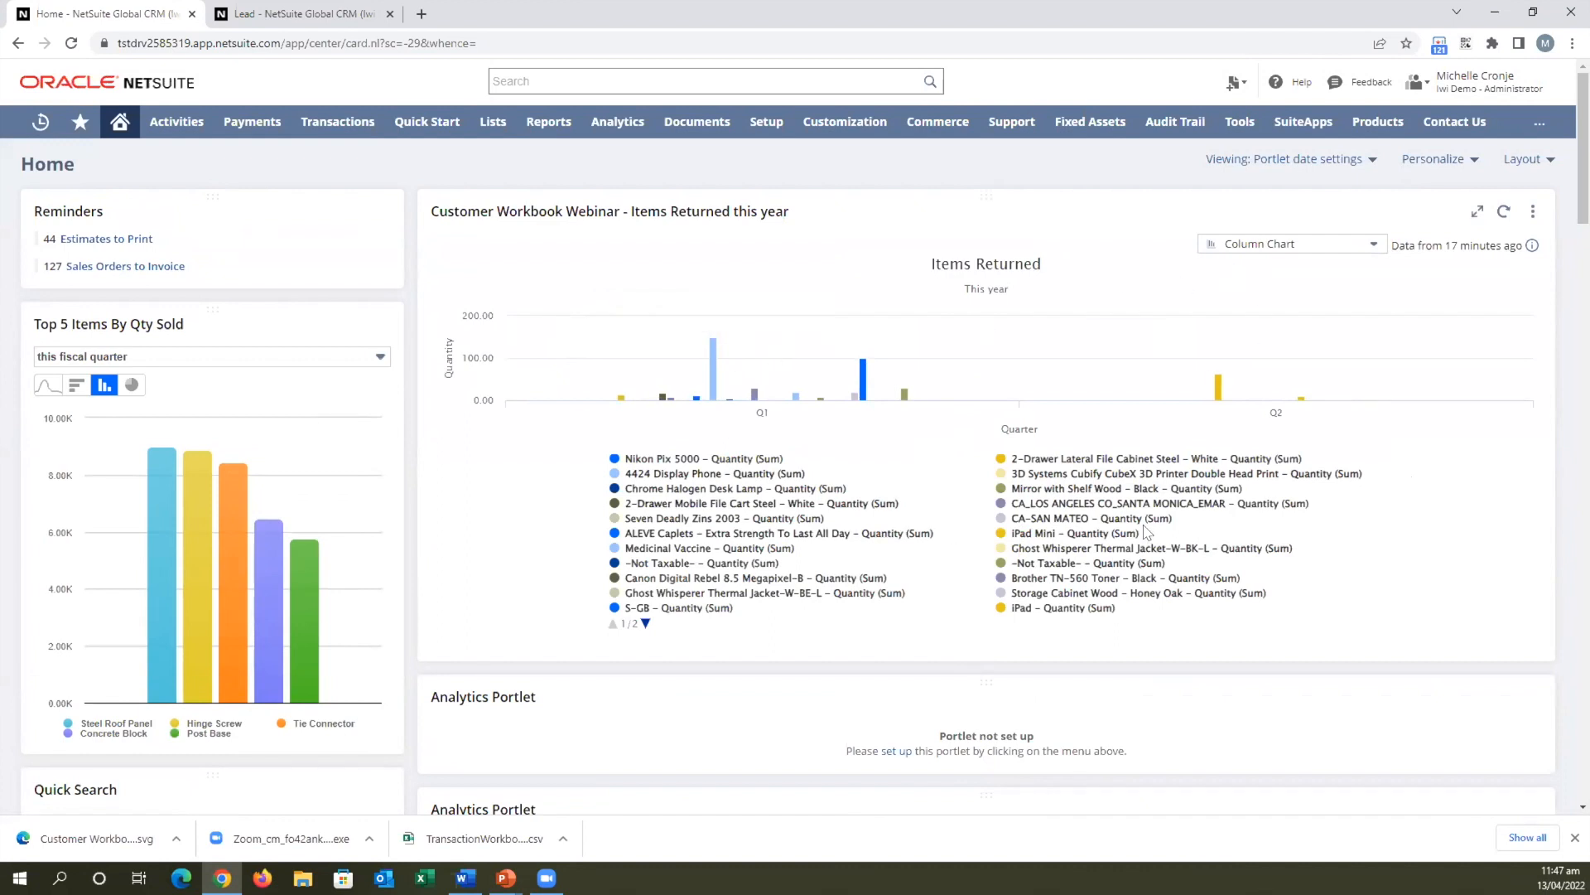
Set up the second Analytics portlet as a pivot portlet showing Custom Customer Item Pricing, and save it.
scroll(1147, 532, "down", 4)
left_click(1533, 365)
left_click(1507, 396)
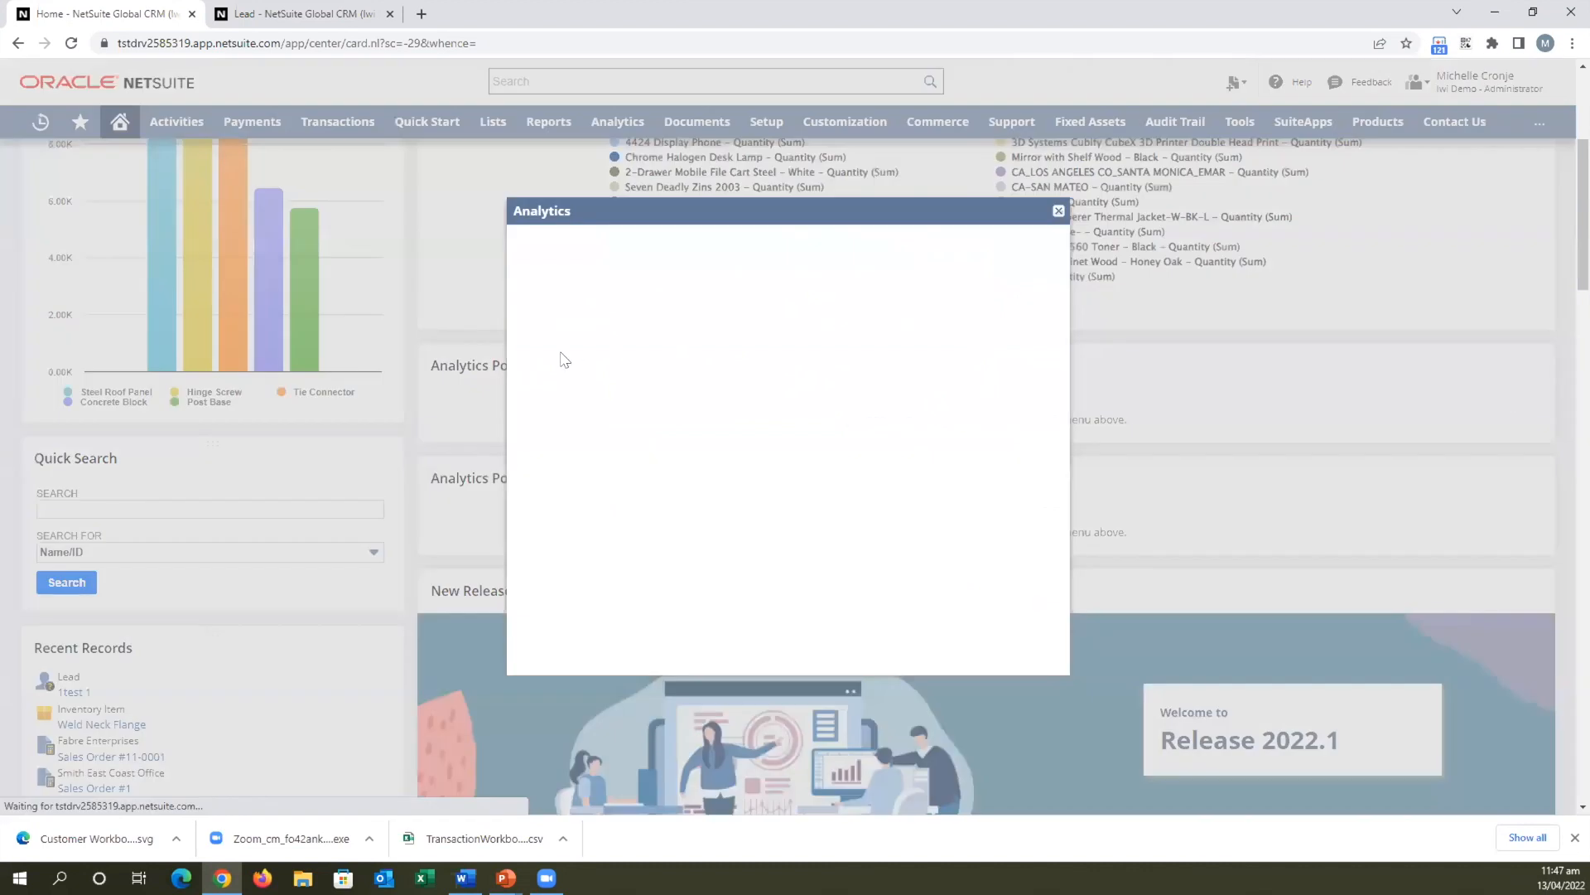
left_click(675, 316)
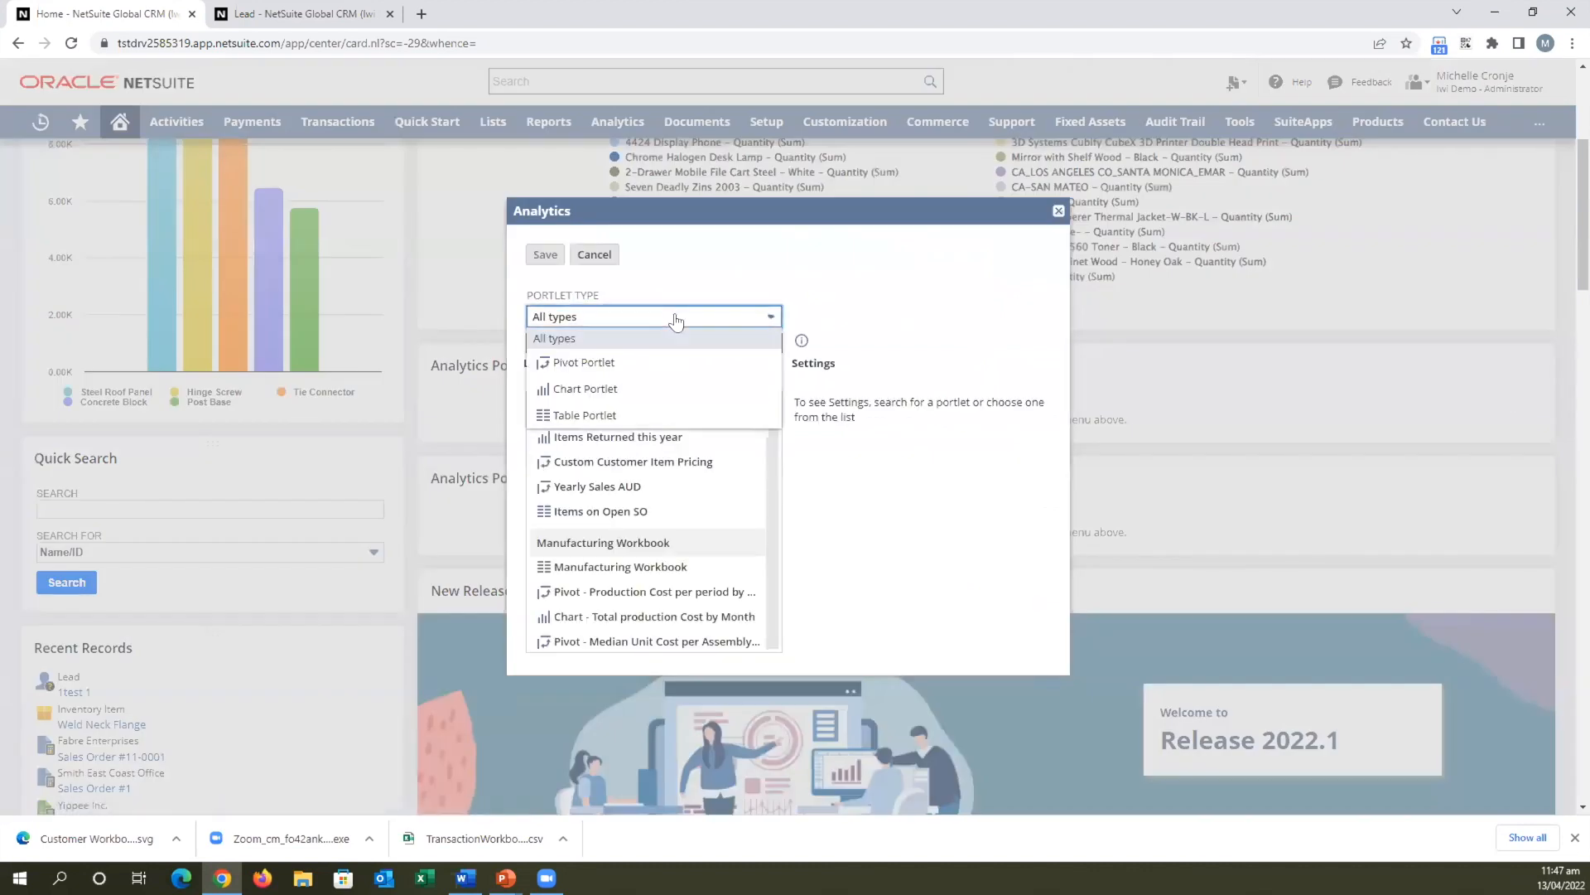
left_click(613, 362)
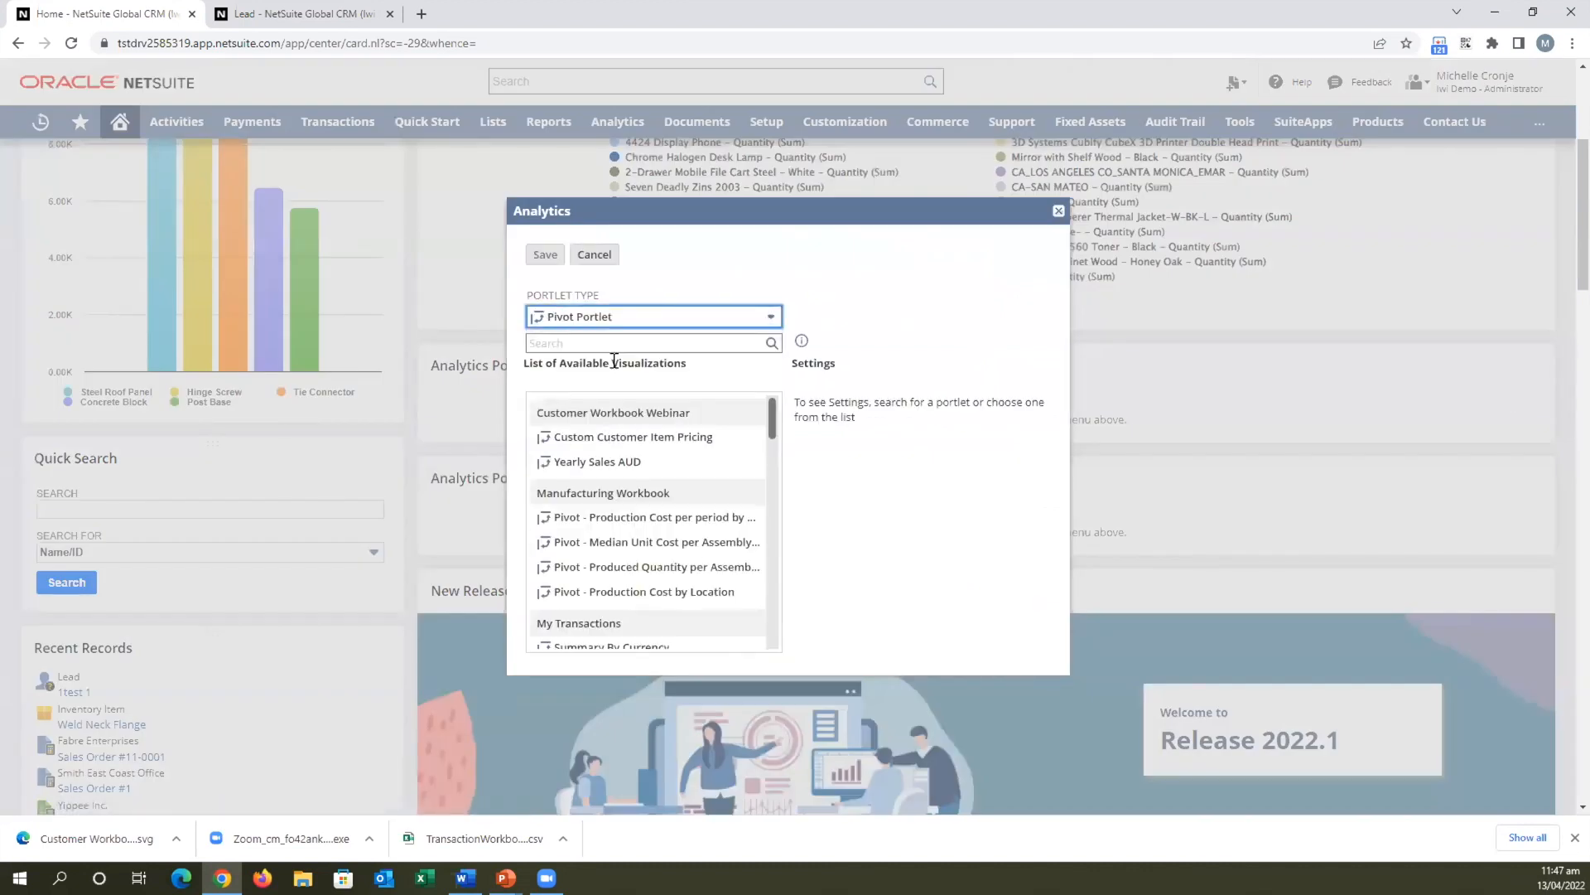
left_click(639, 439)
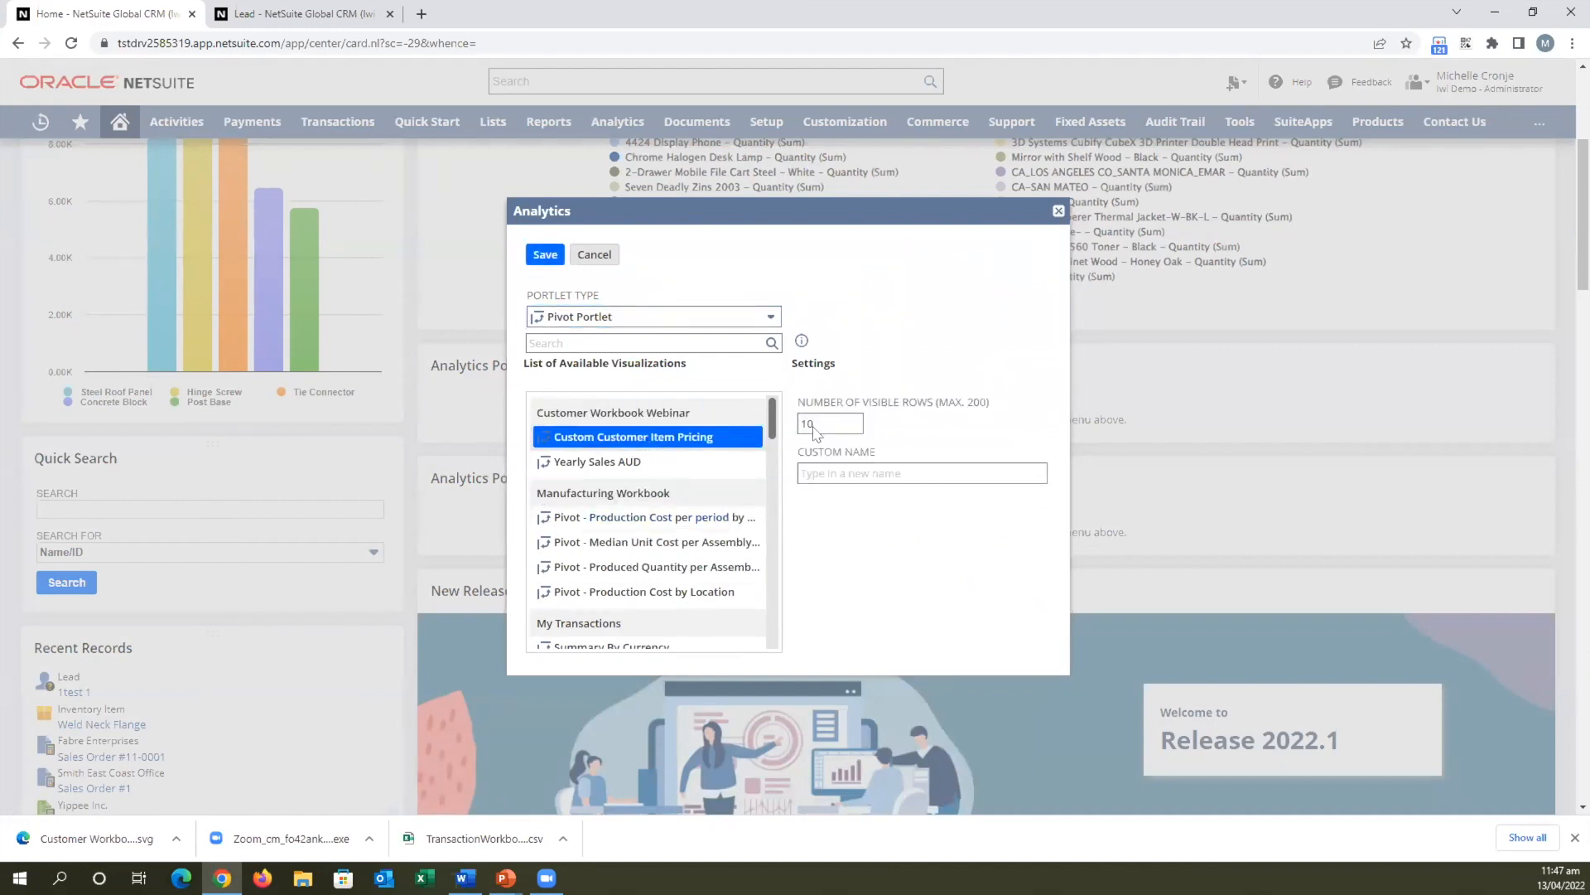
left_click(545, 255)
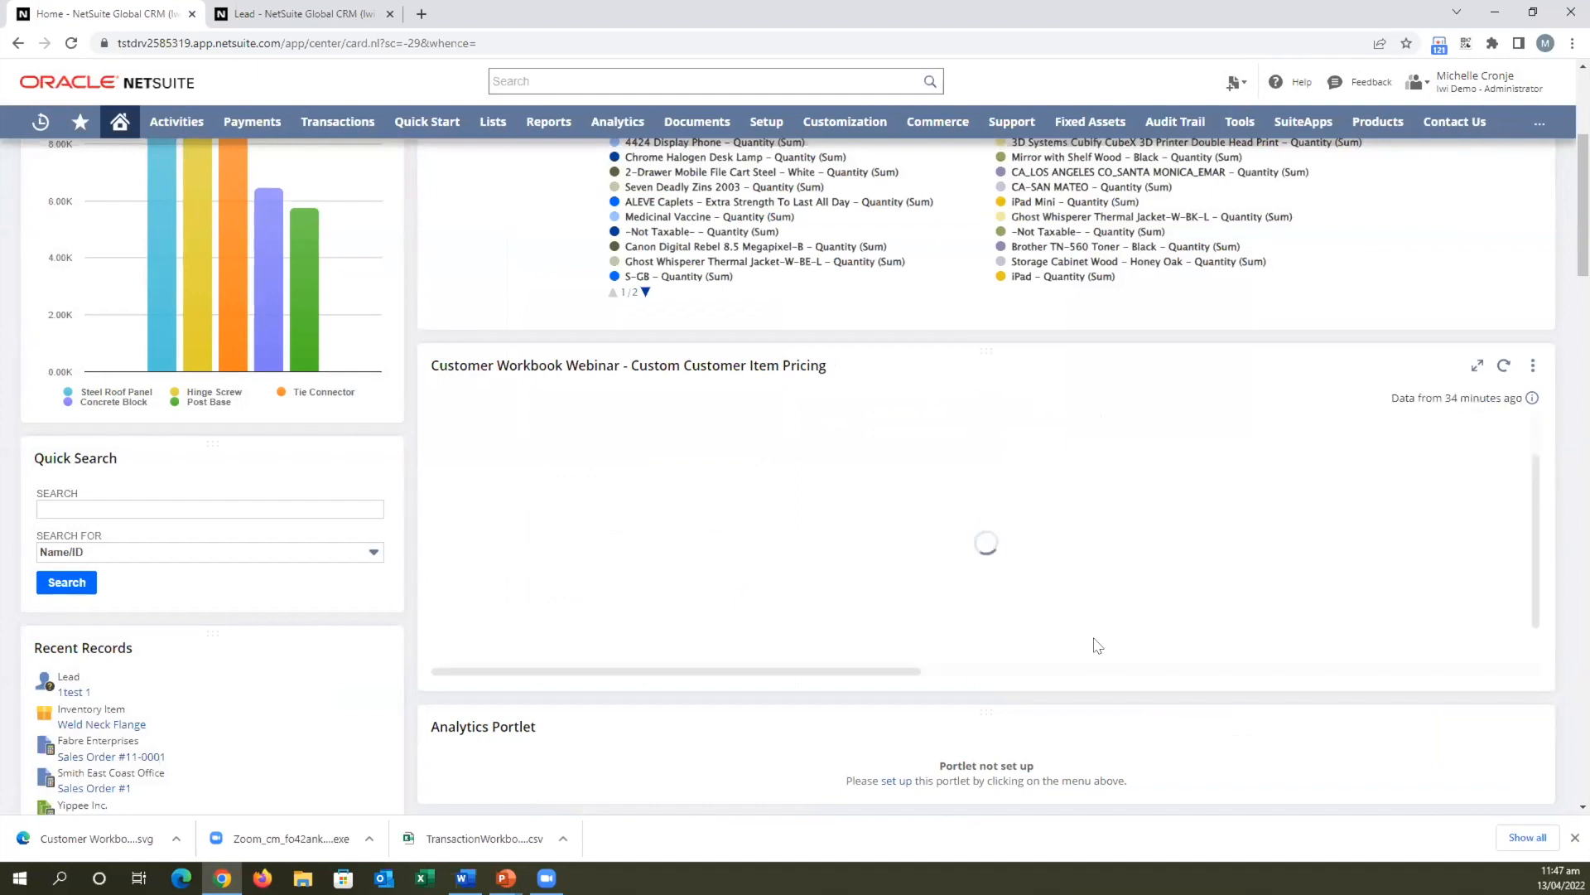
Set up the third Analytics portlet as a table portlet showing Items on Open SO, and save it.
scroll(1097, 645, "down", 1)
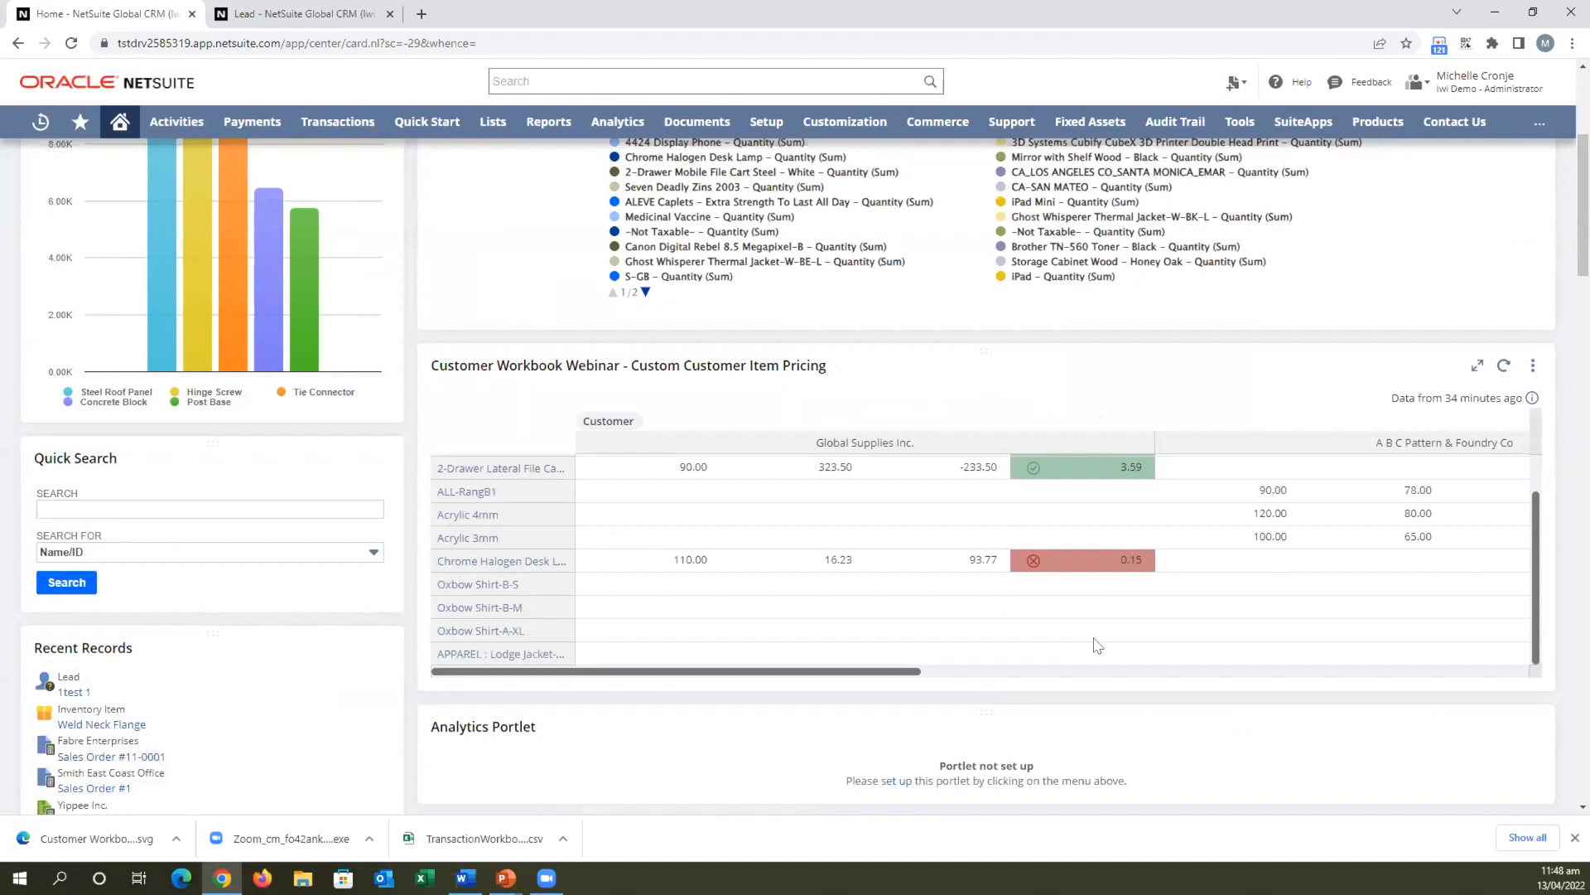
scroll(1097, 645, "down", 2)
left_click(1533, 560)
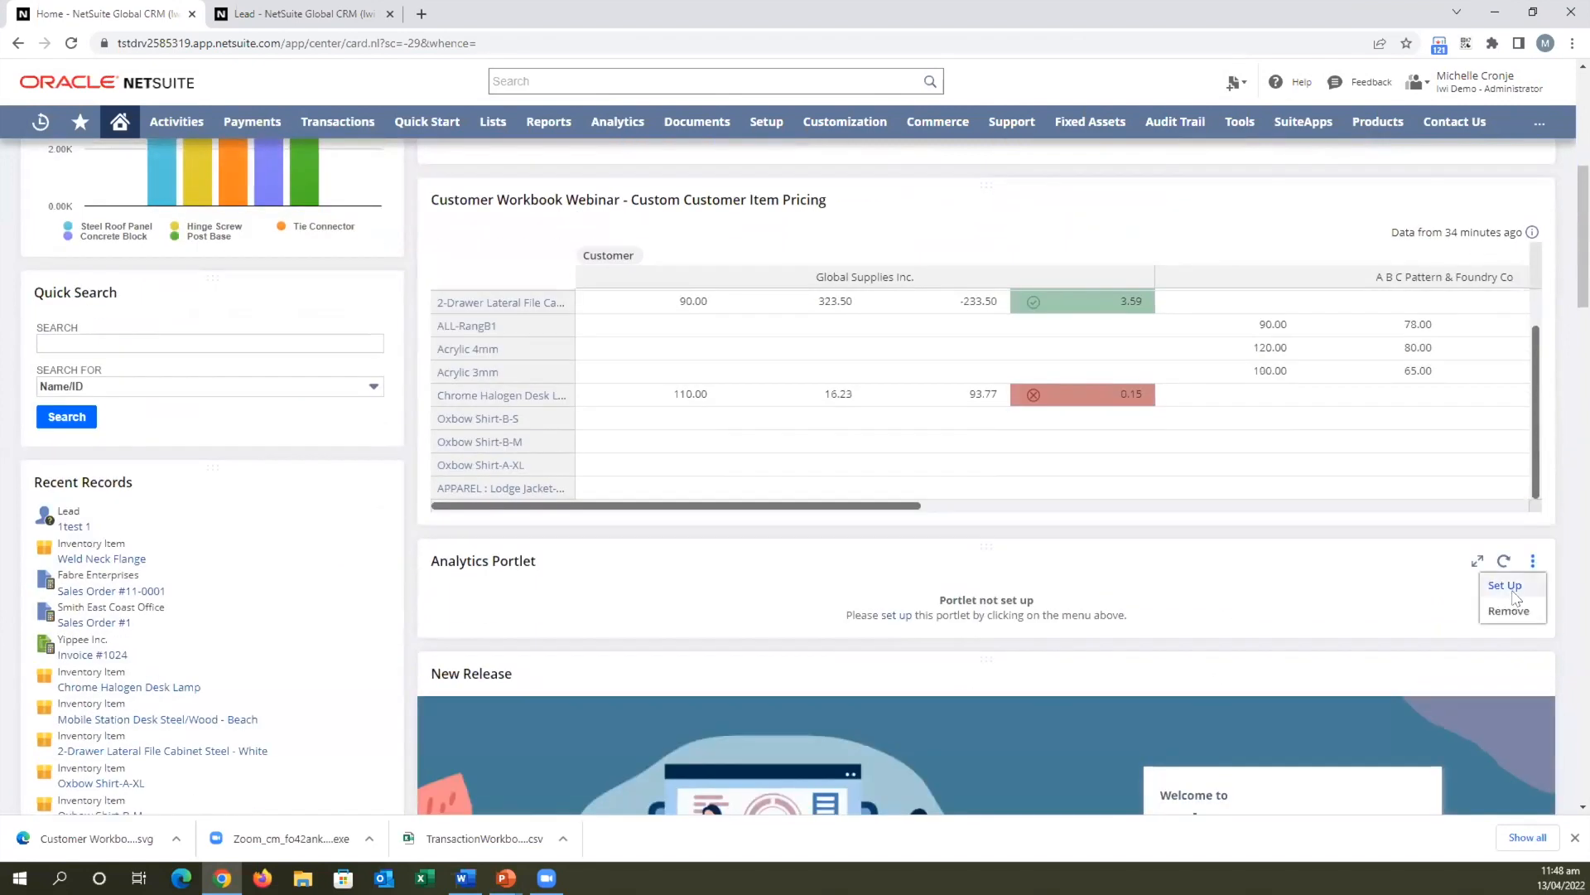
left_click(1510, 588)
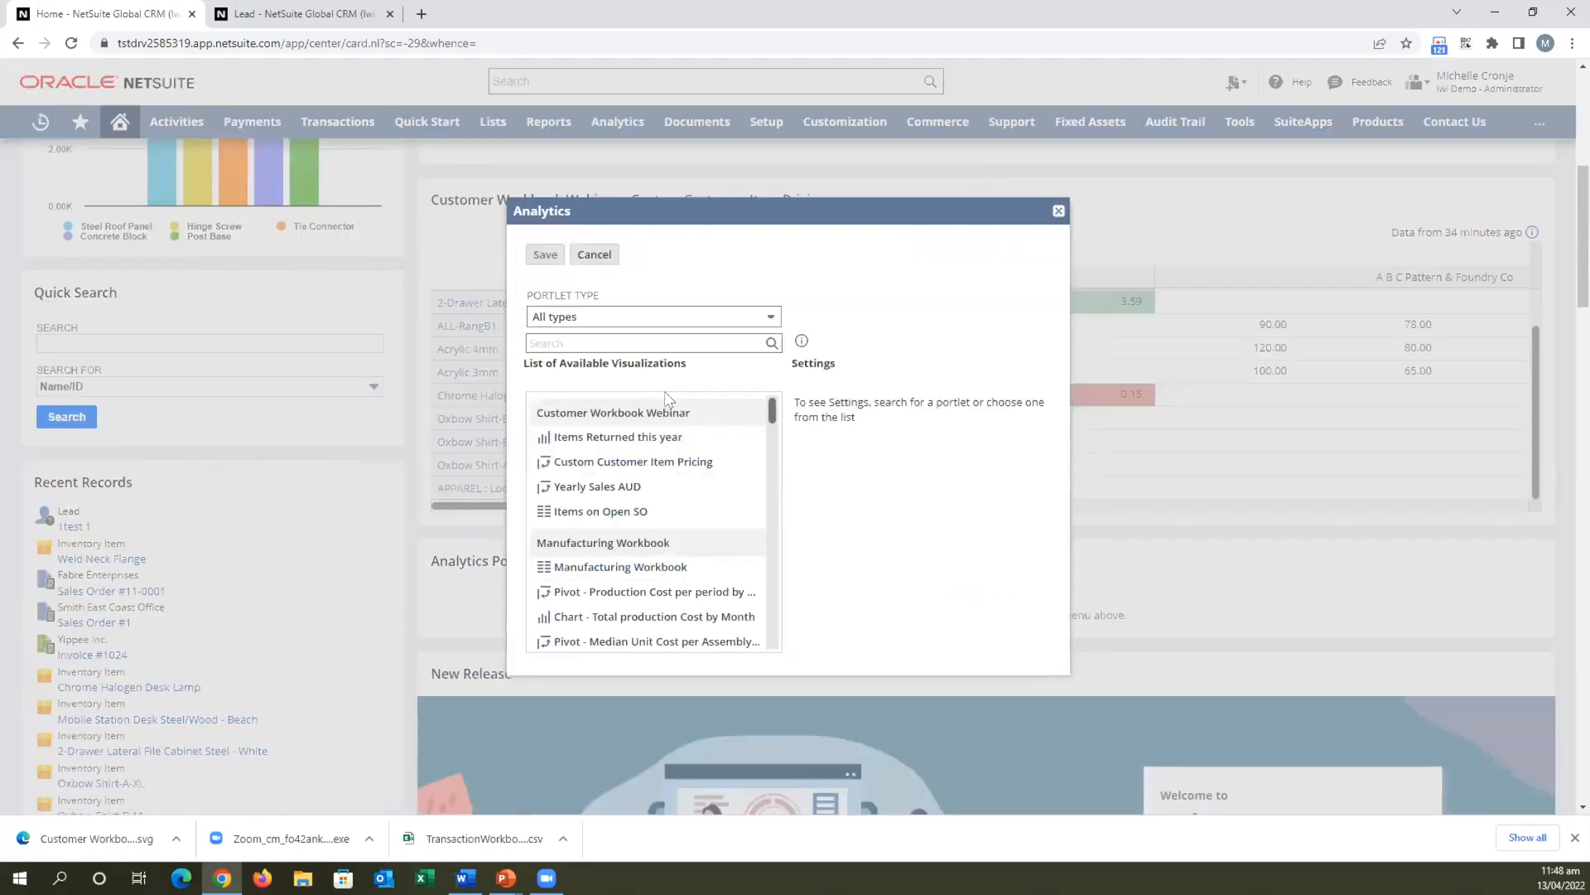
left_click(567, 317)
left_click(571, 411)
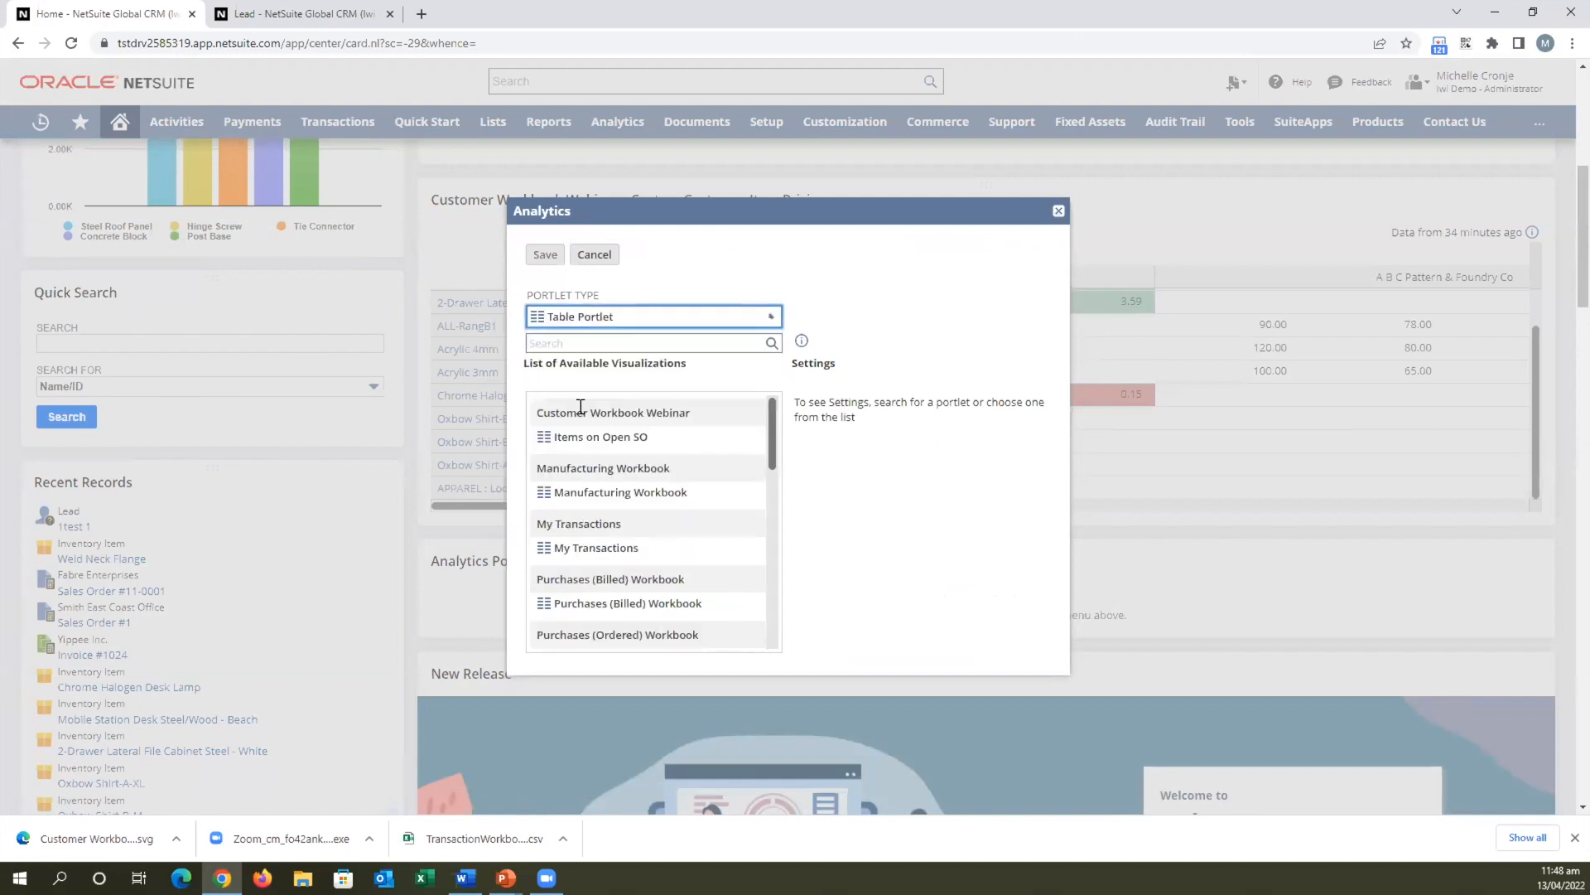
left_click(603, 437)
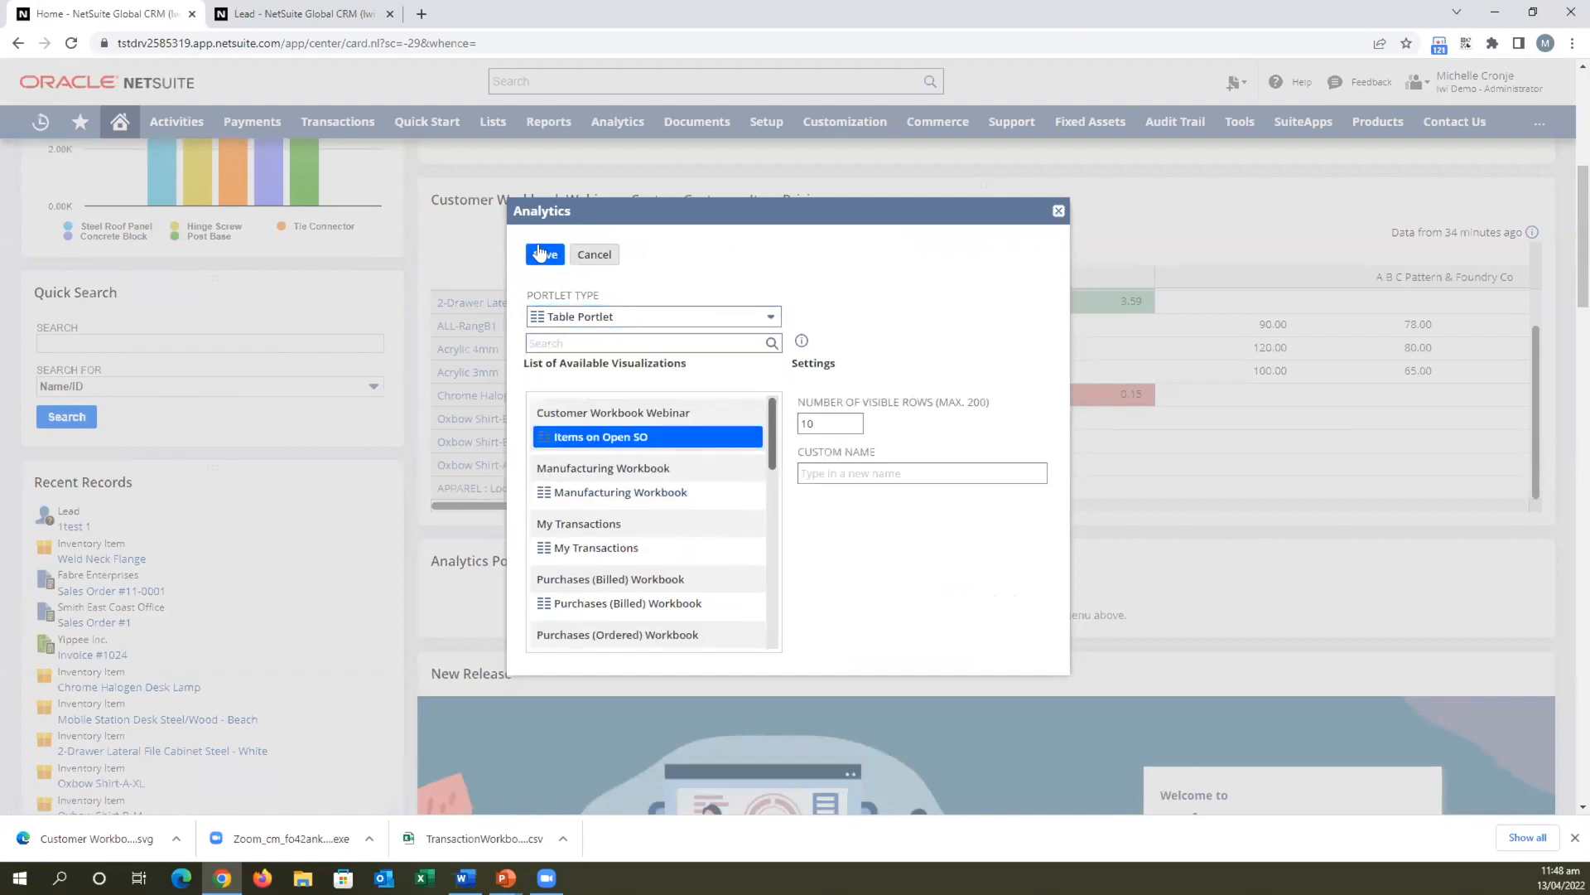
left_click(544, 254)
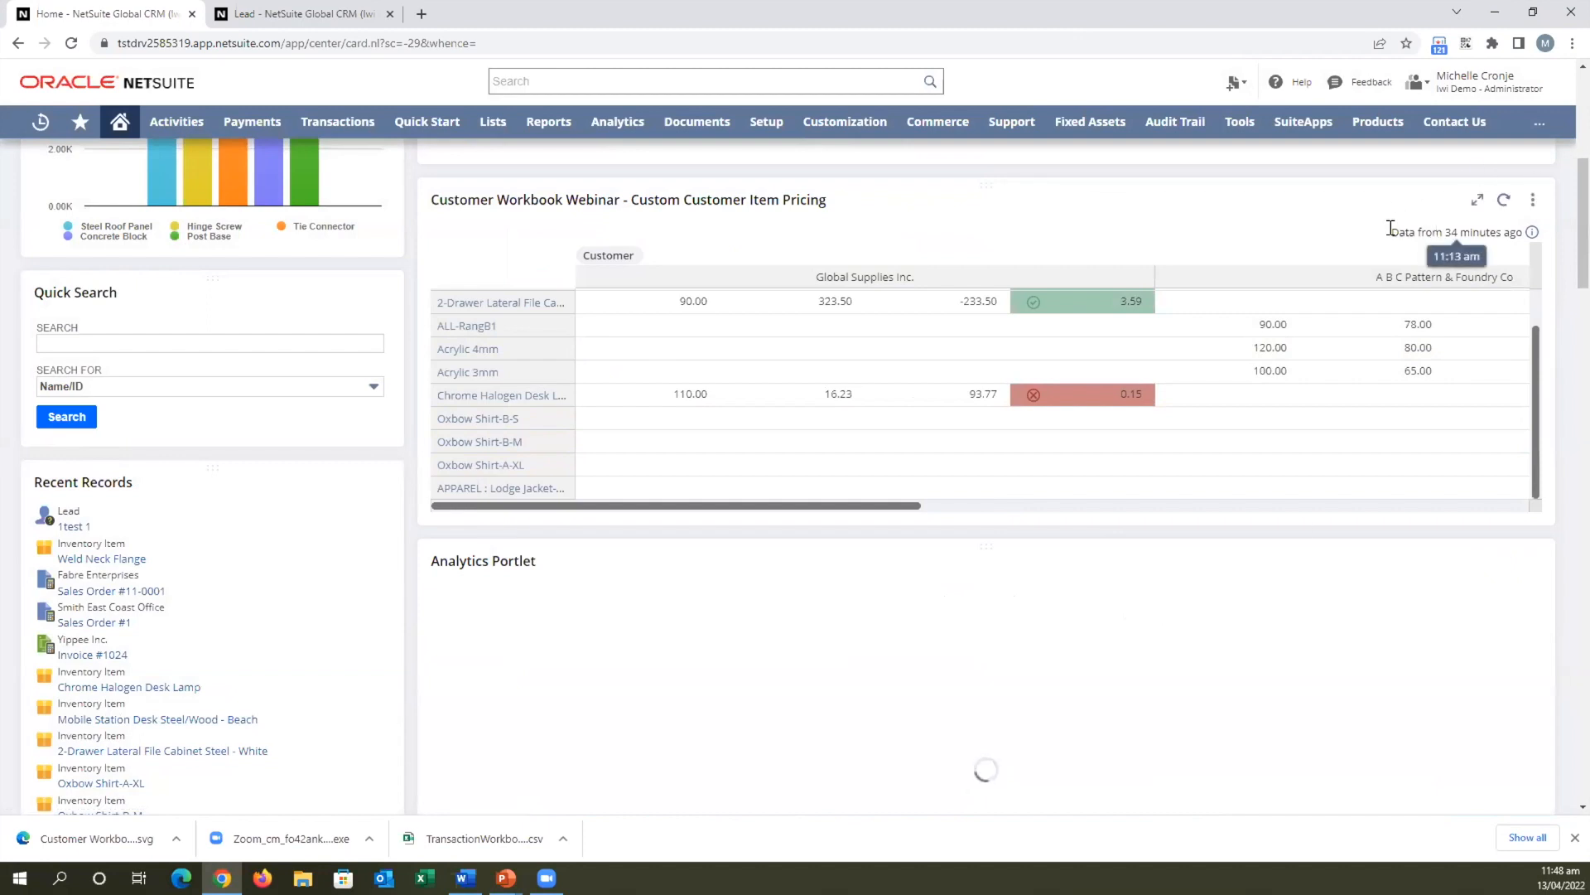
Open the Custom Customer Item Pricing portlet in its workbook and export the pivot data to a CSV file.
left_click_drag(1391, 228, 1524, 233)
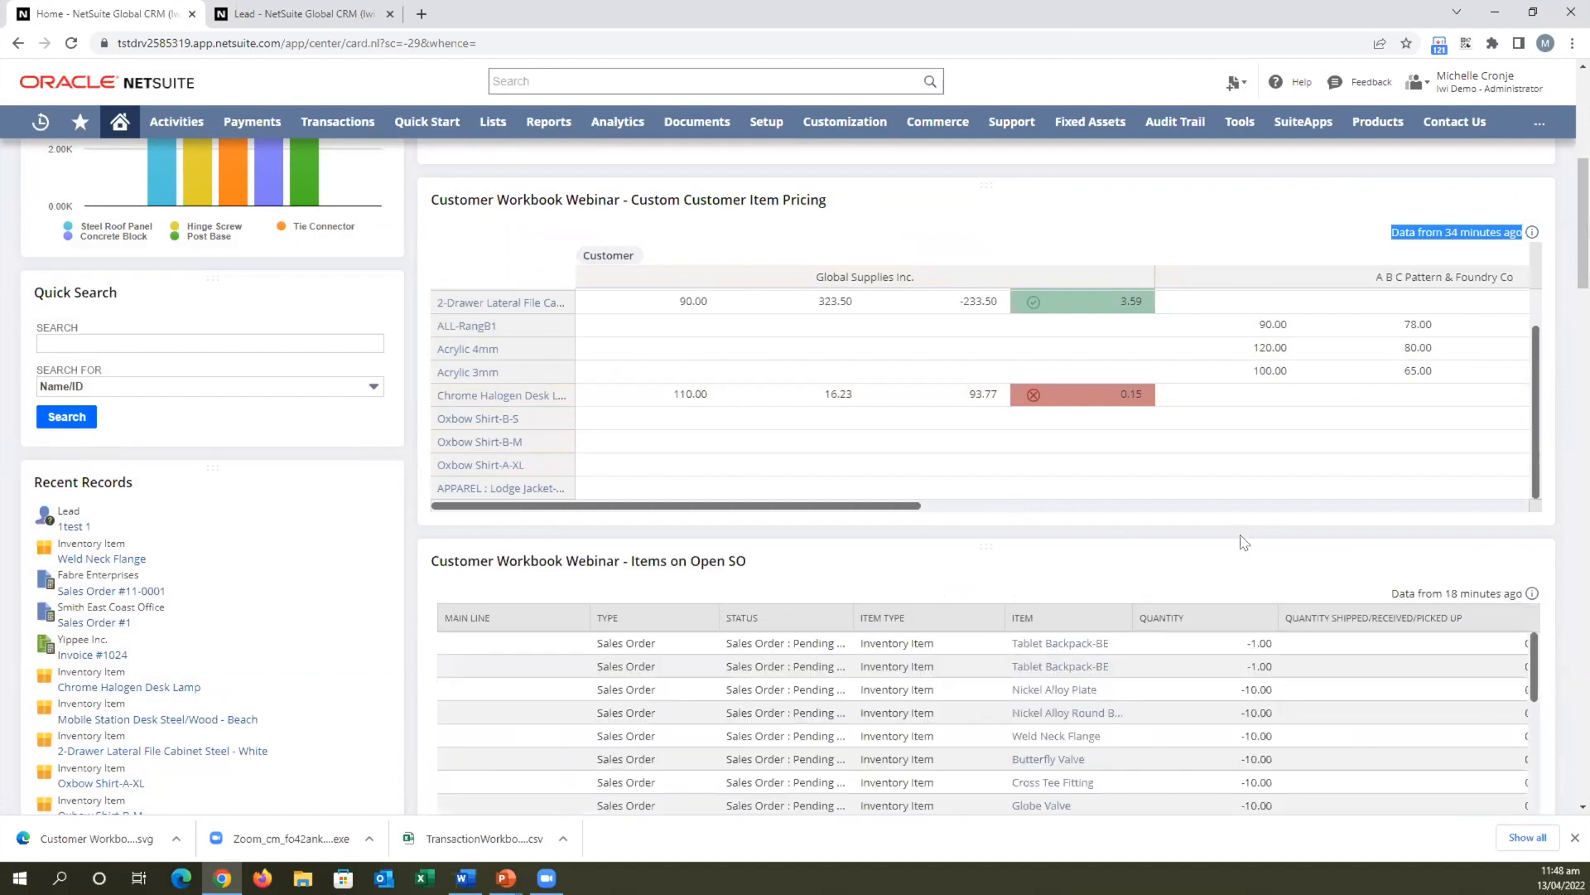
scroll(1225, 534, "down", 3)
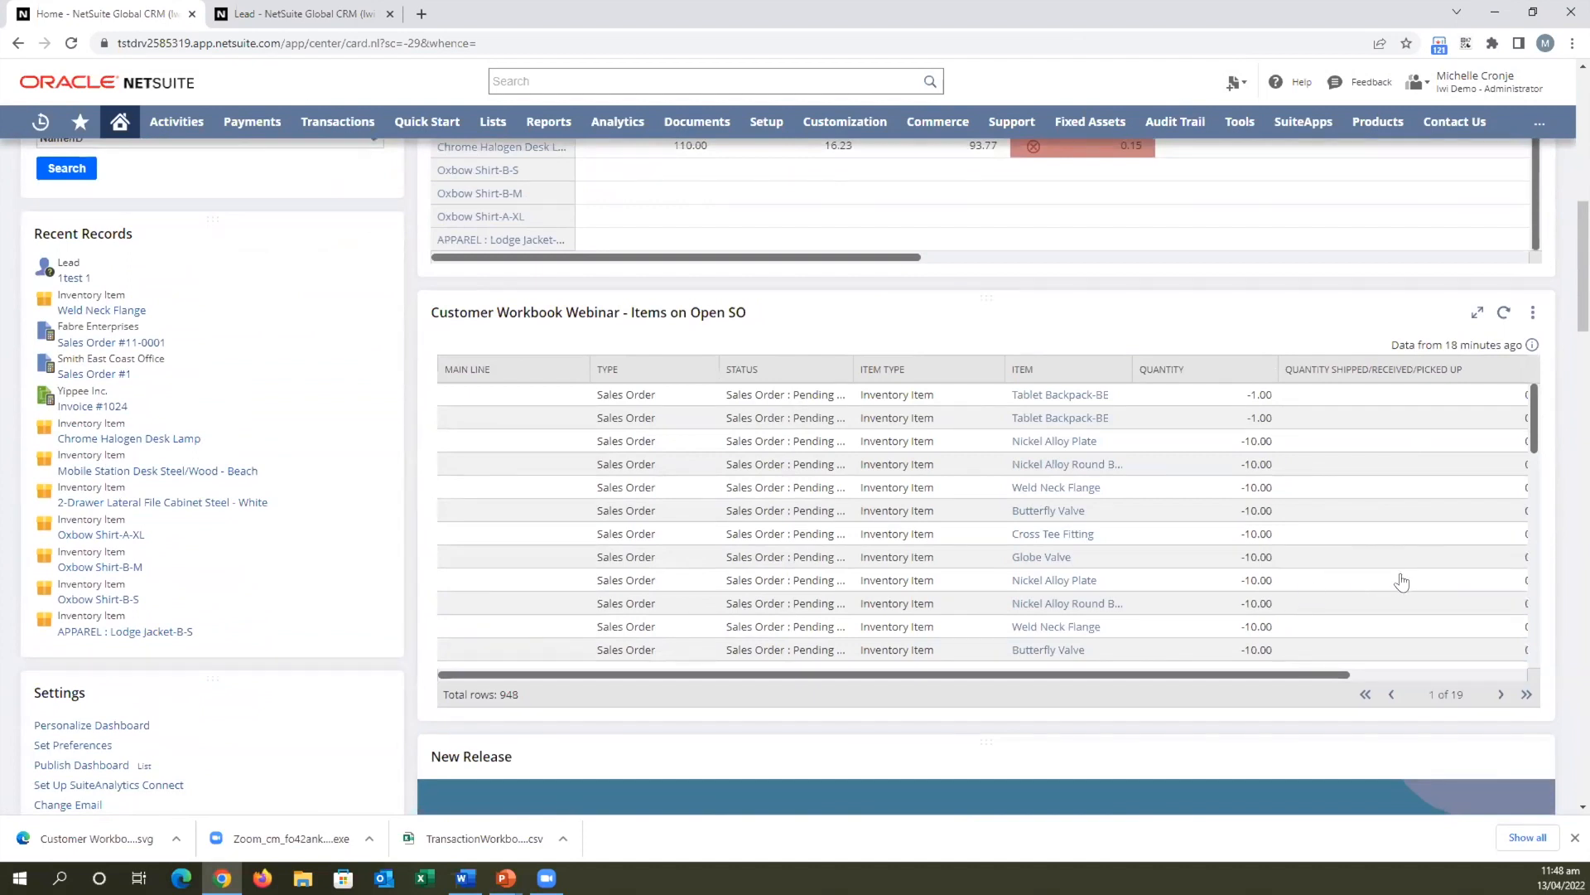
scroll(1402, 582, "up", 1)
scroll(1401, 583, "up", 5)
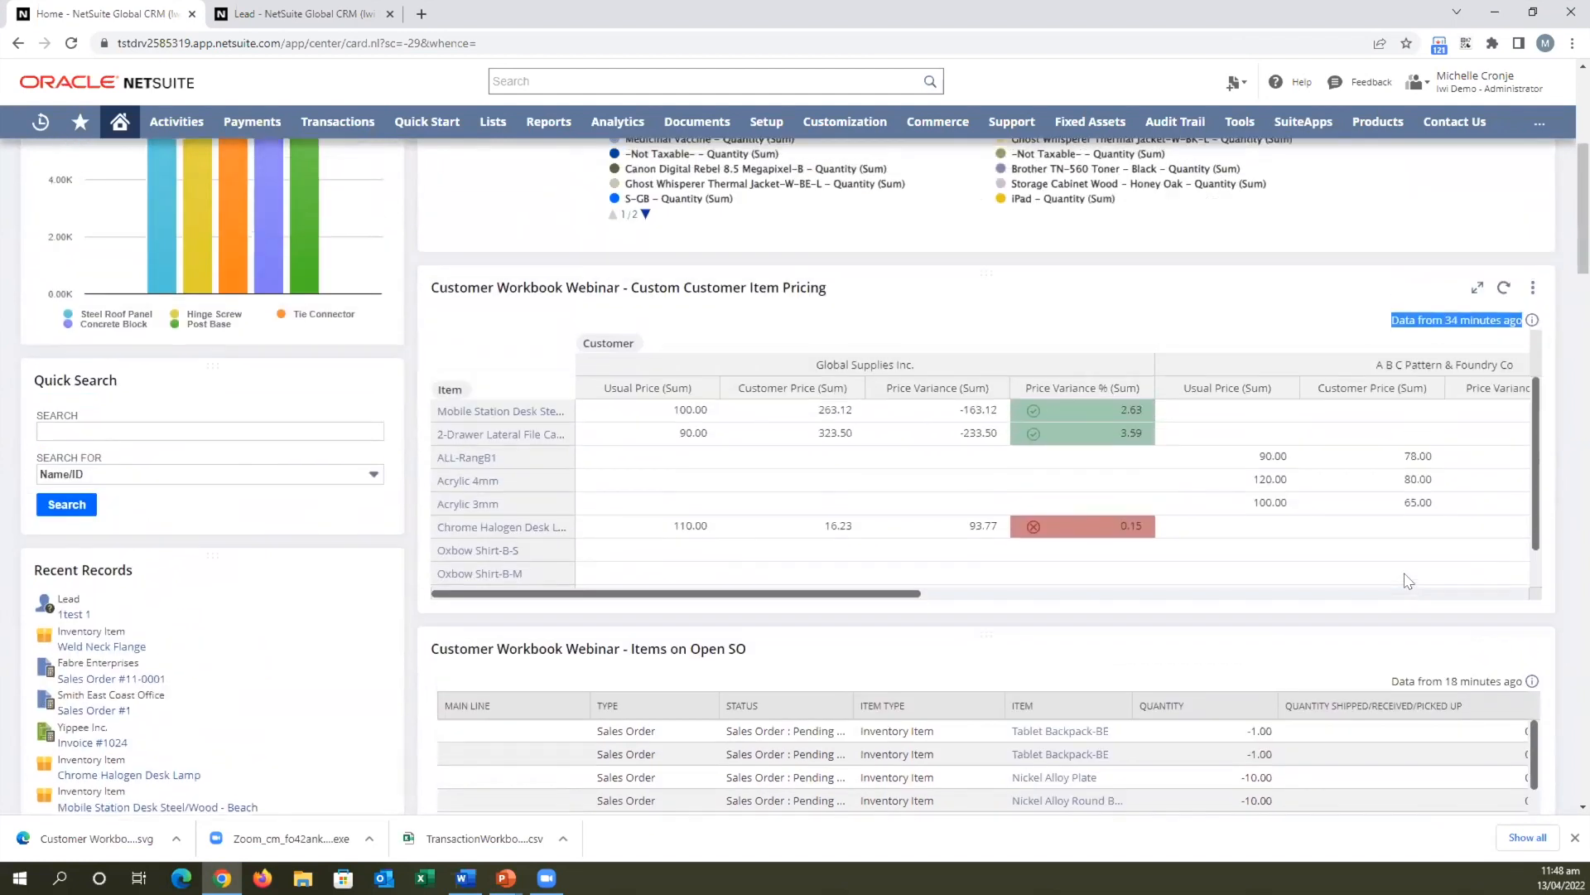
left_click(1528, 447)
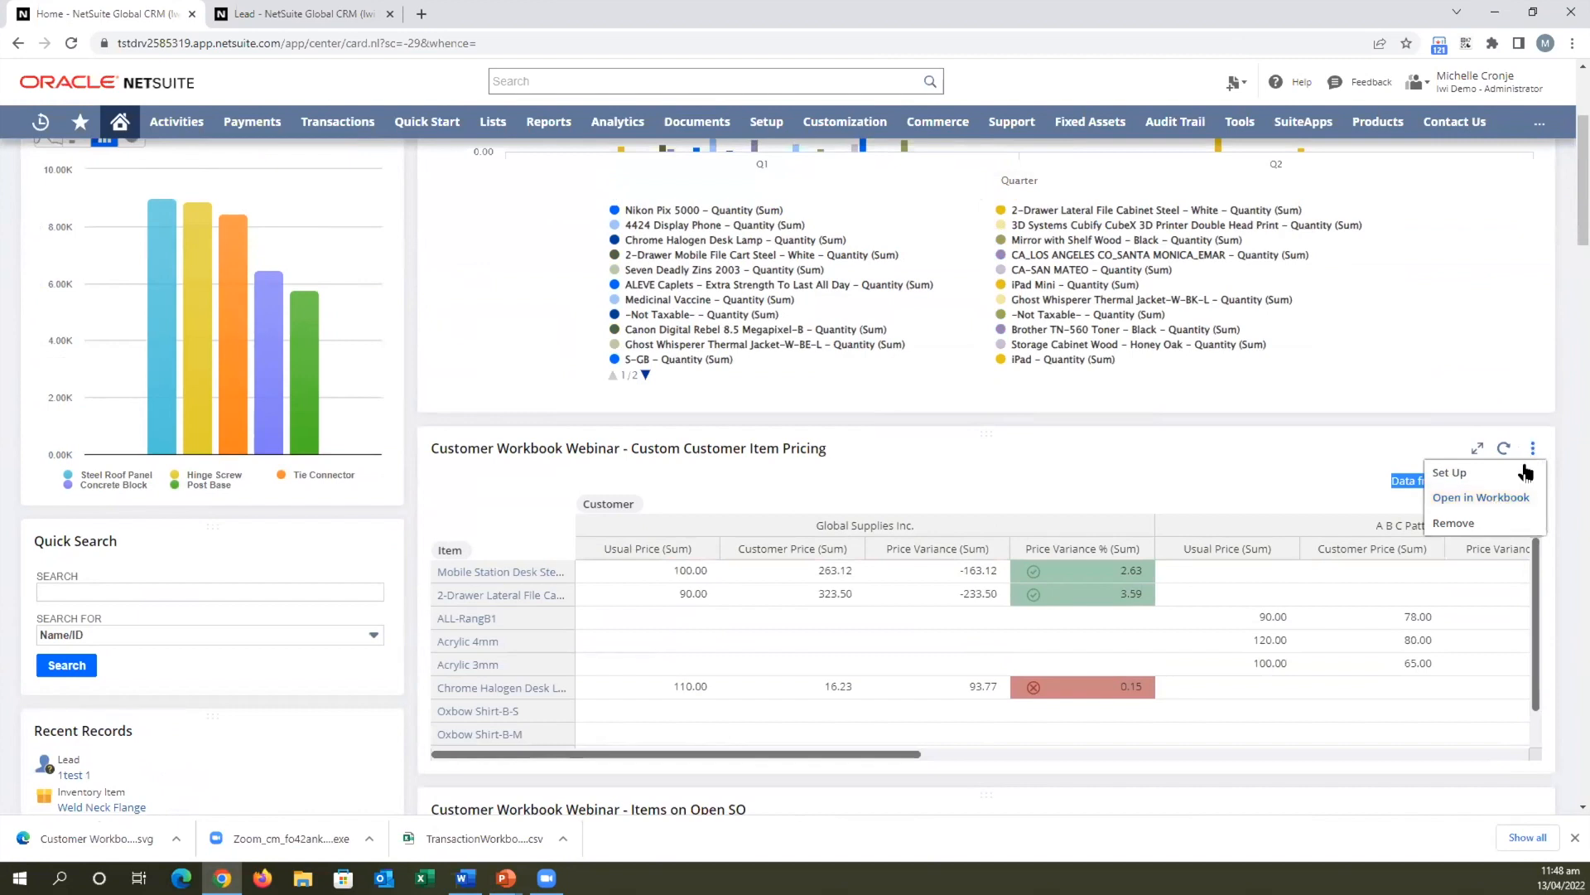
left_click(1494, 499)
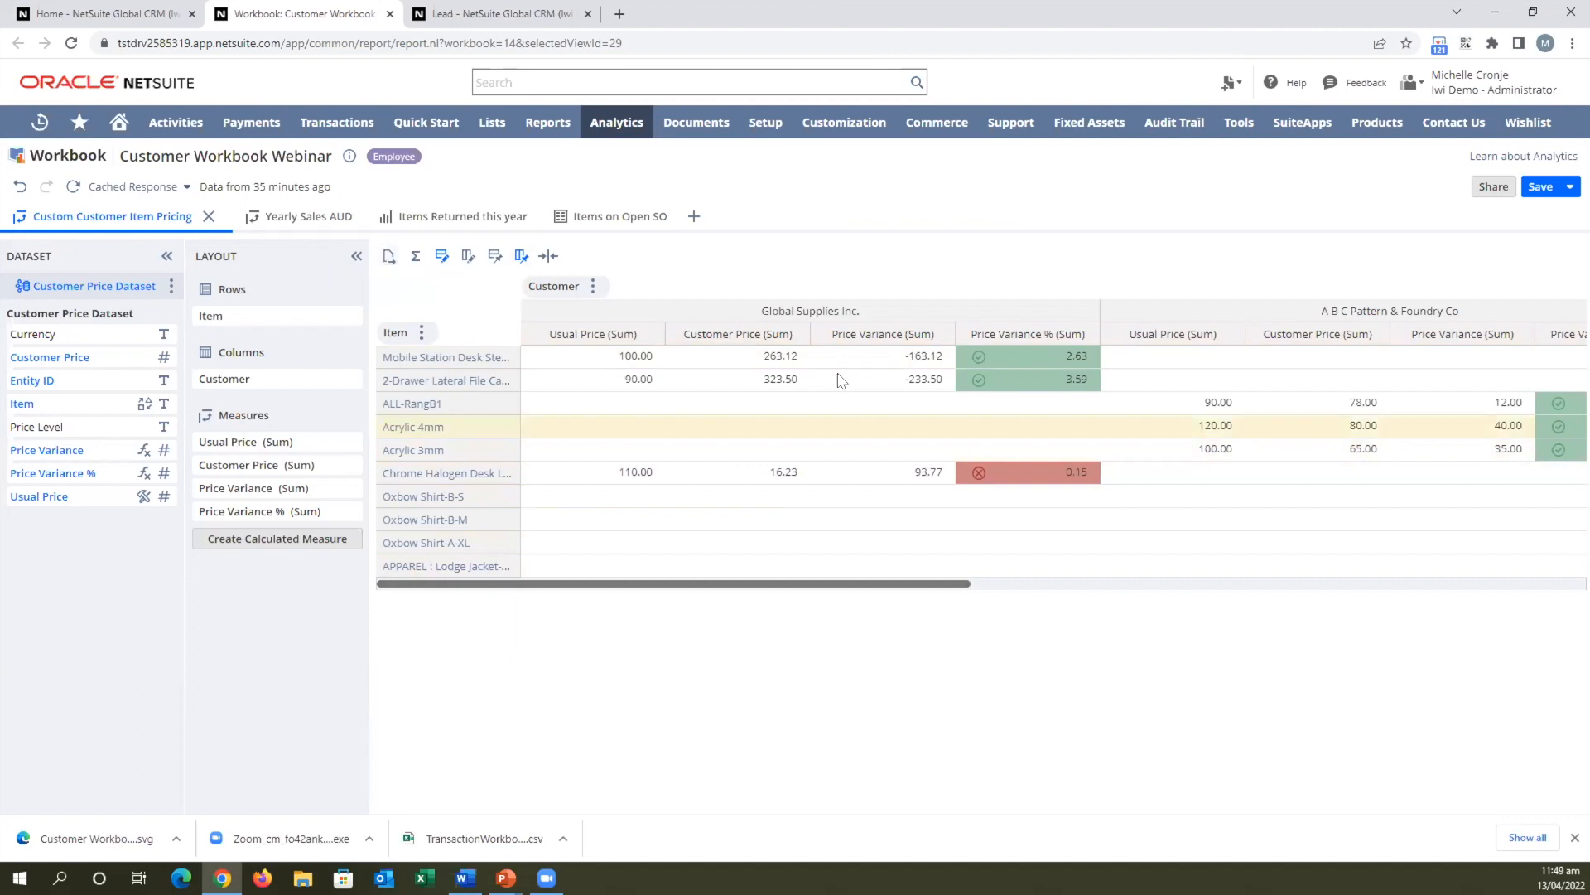
left_click(387, 259)
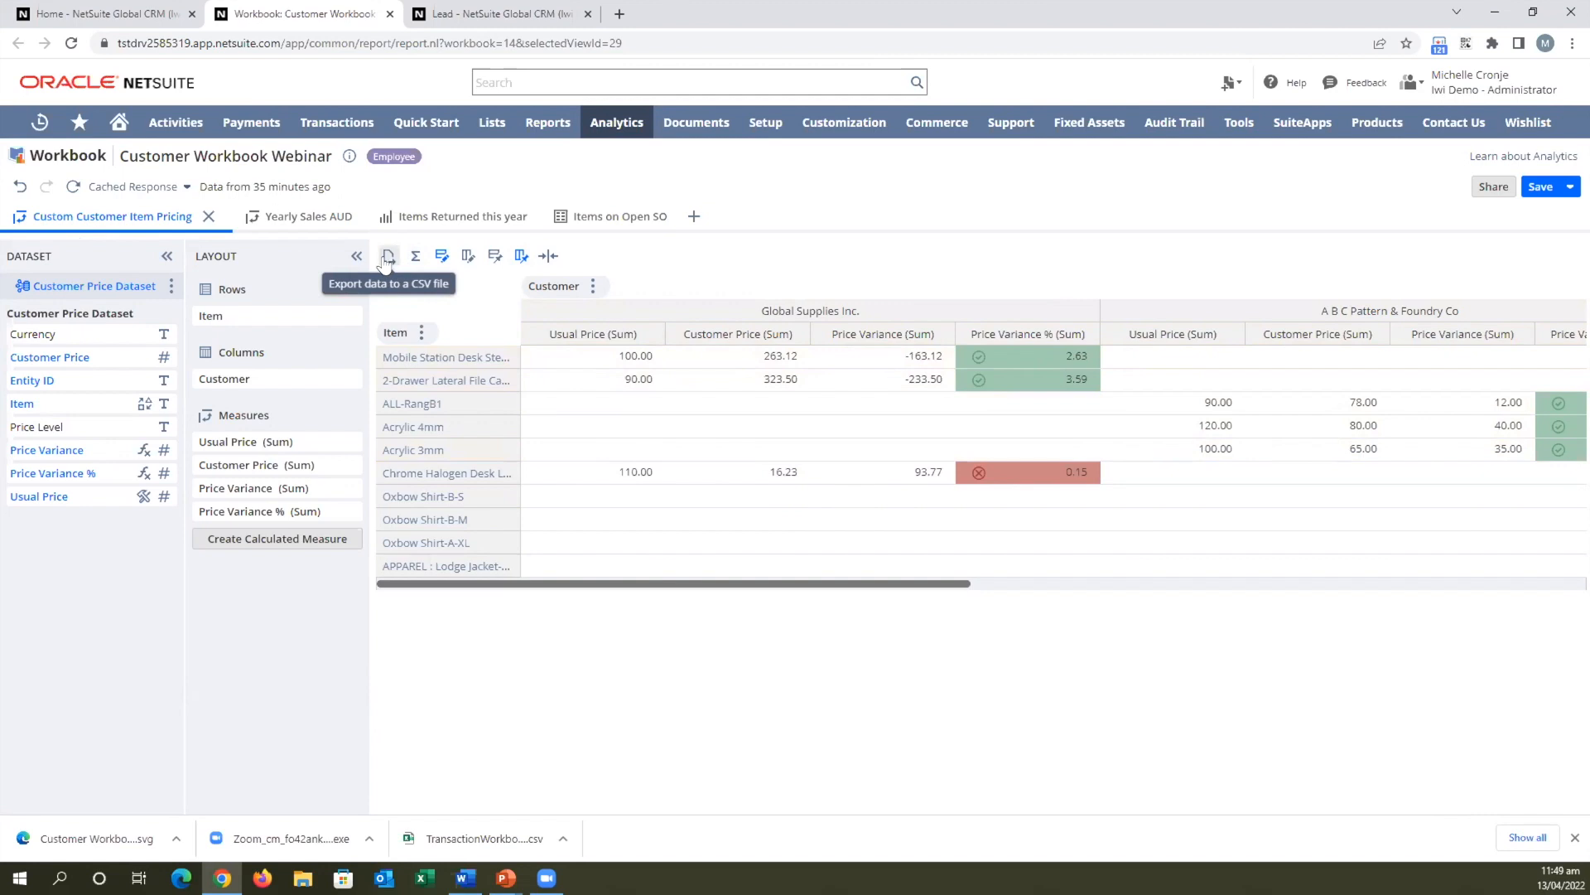
left_click(386, 258)
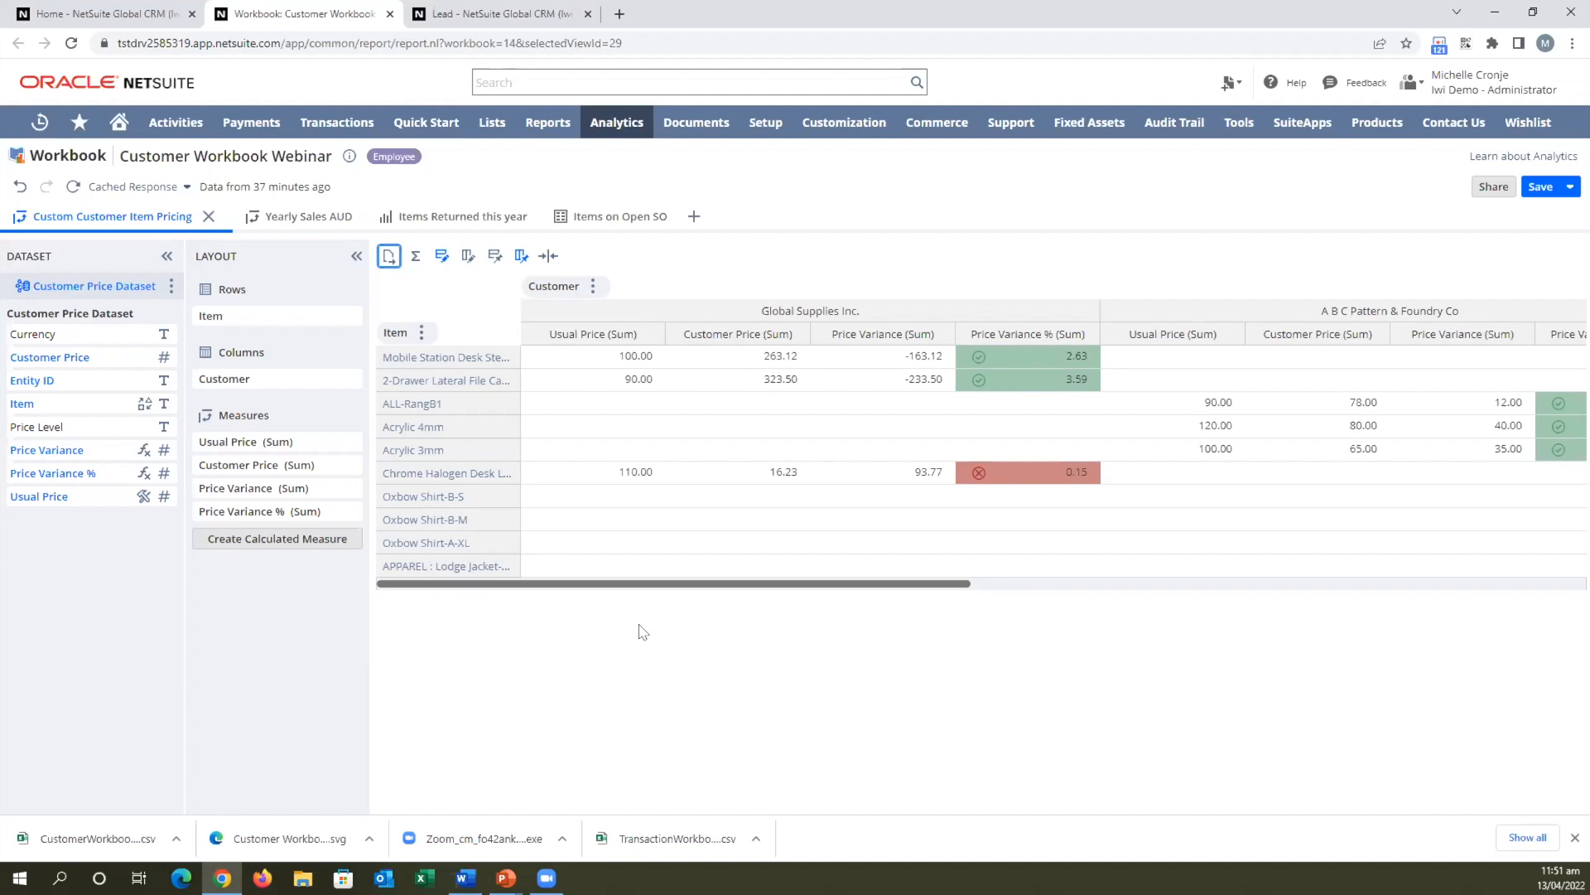
Go to the Analytics home page and look through the available workbooks and templates.
left_click(613, 124)
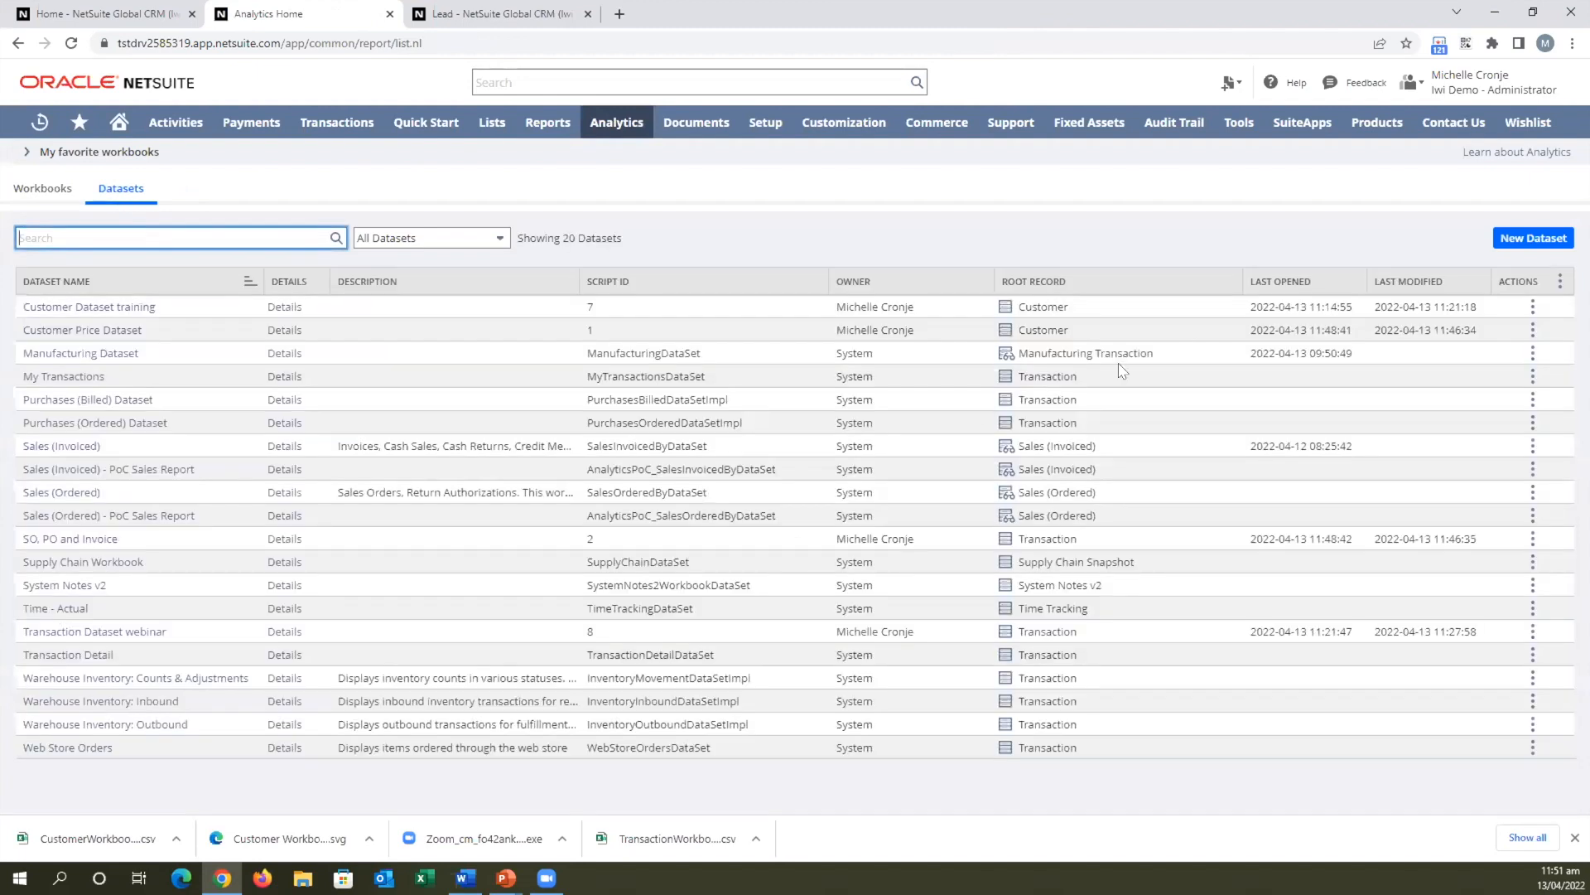
mouse_move(1482, 79)
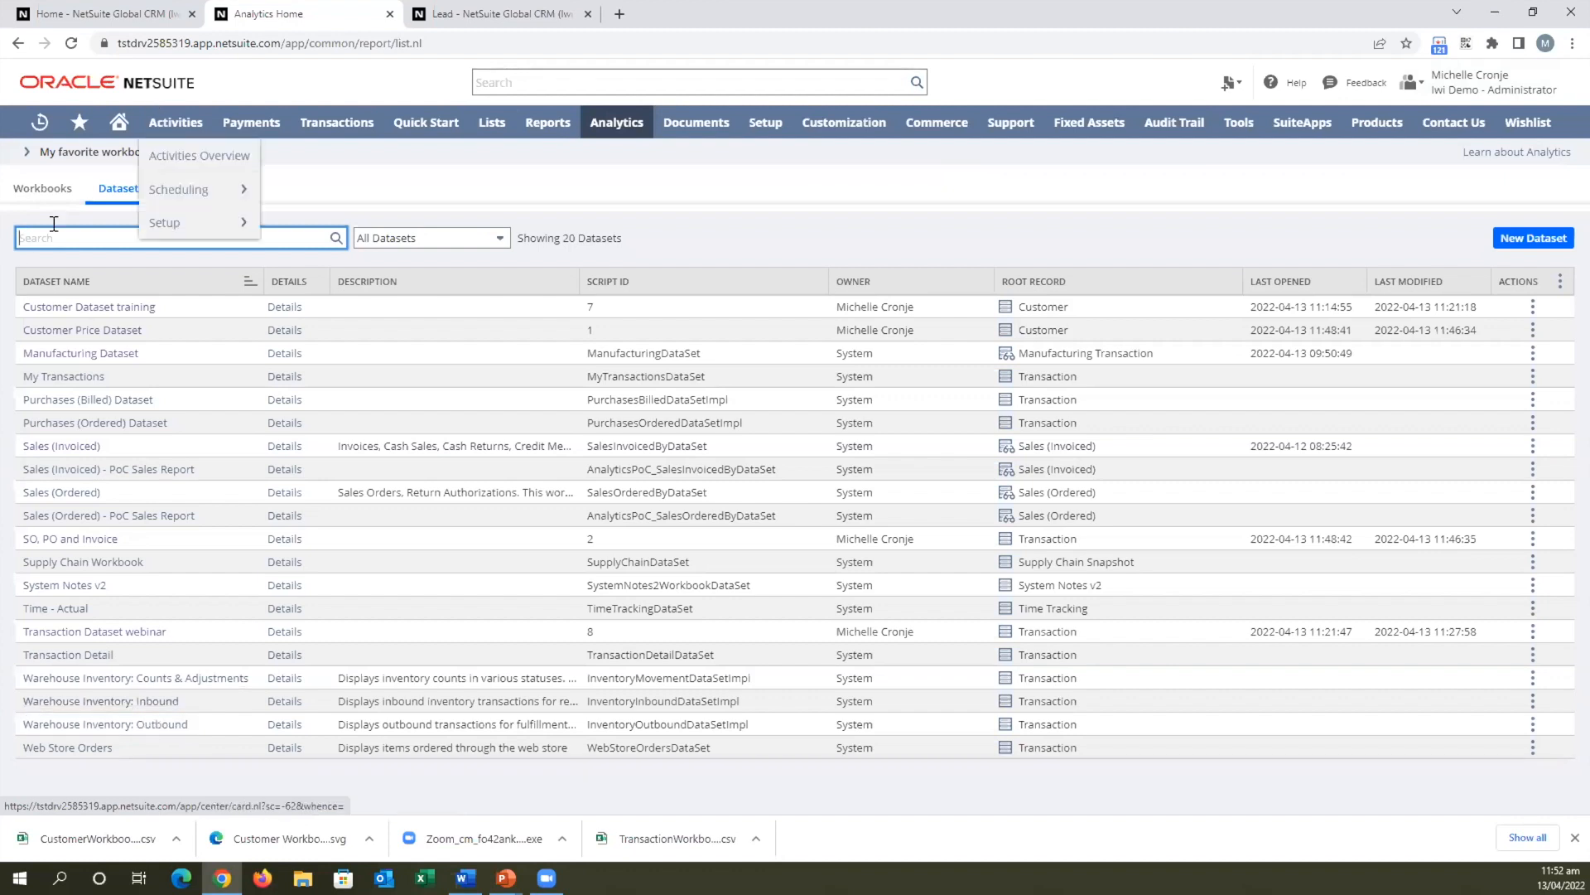
left_click(43, 188)
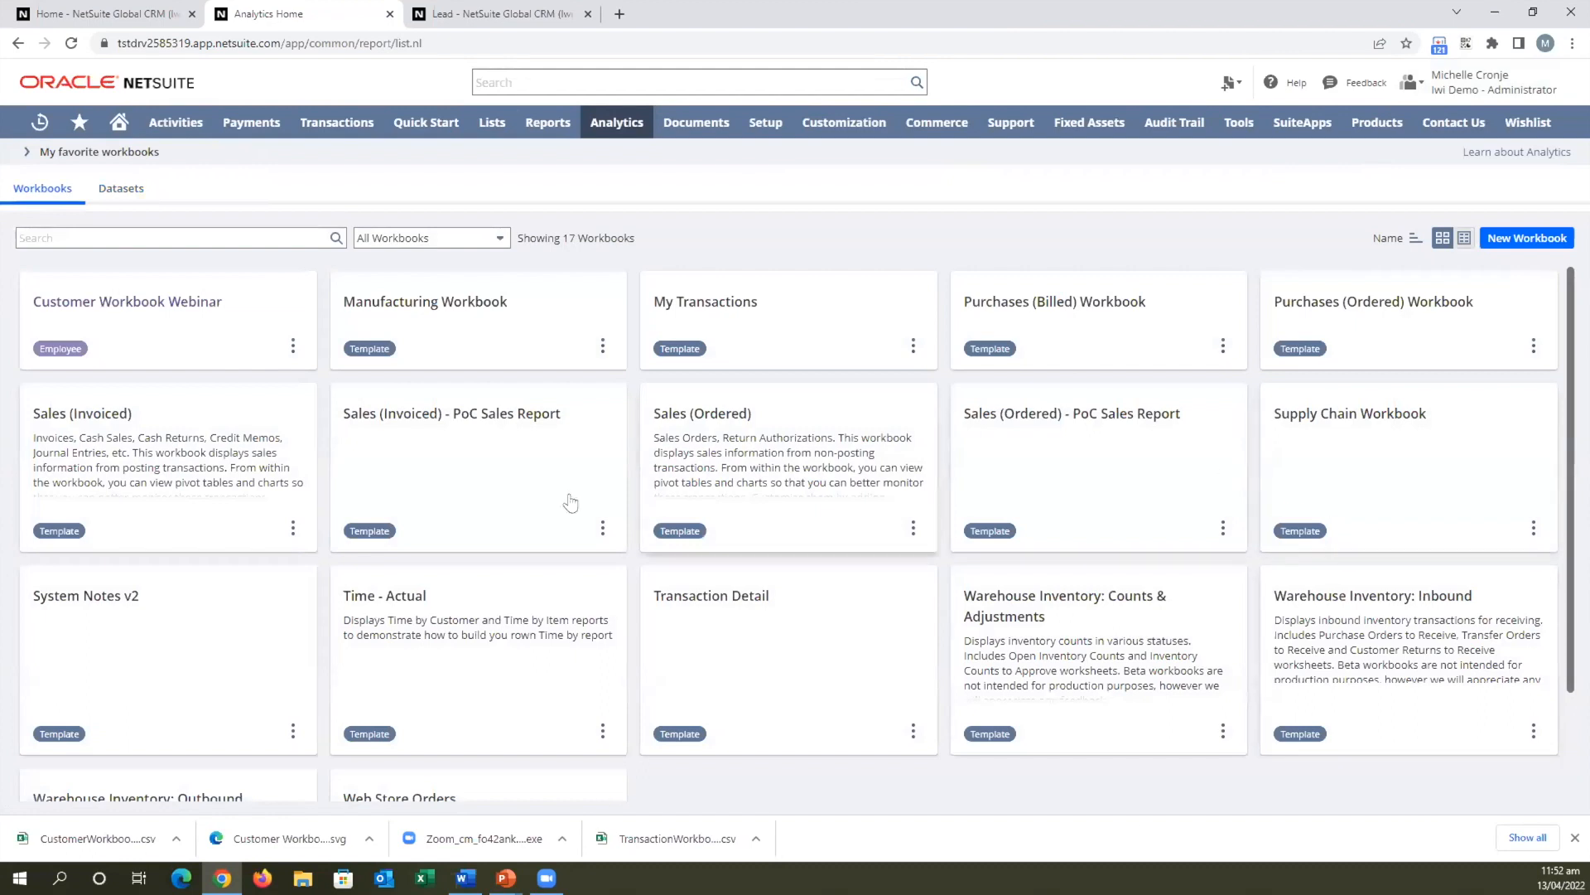
scroll(980, 680, "down", 2)
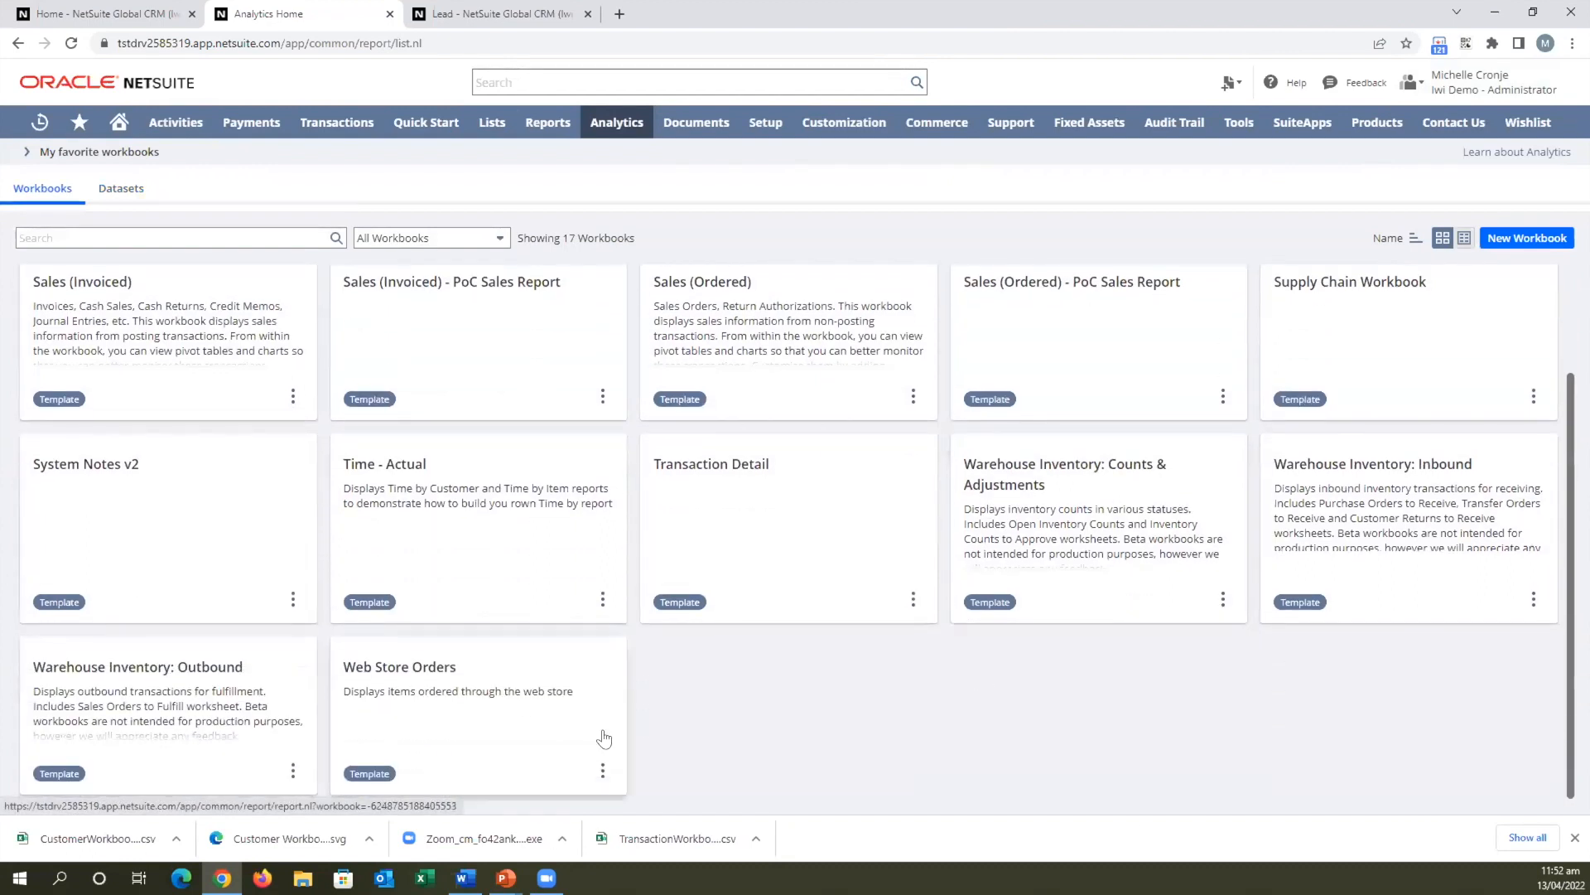
scroll(605, 733, "up", 2)
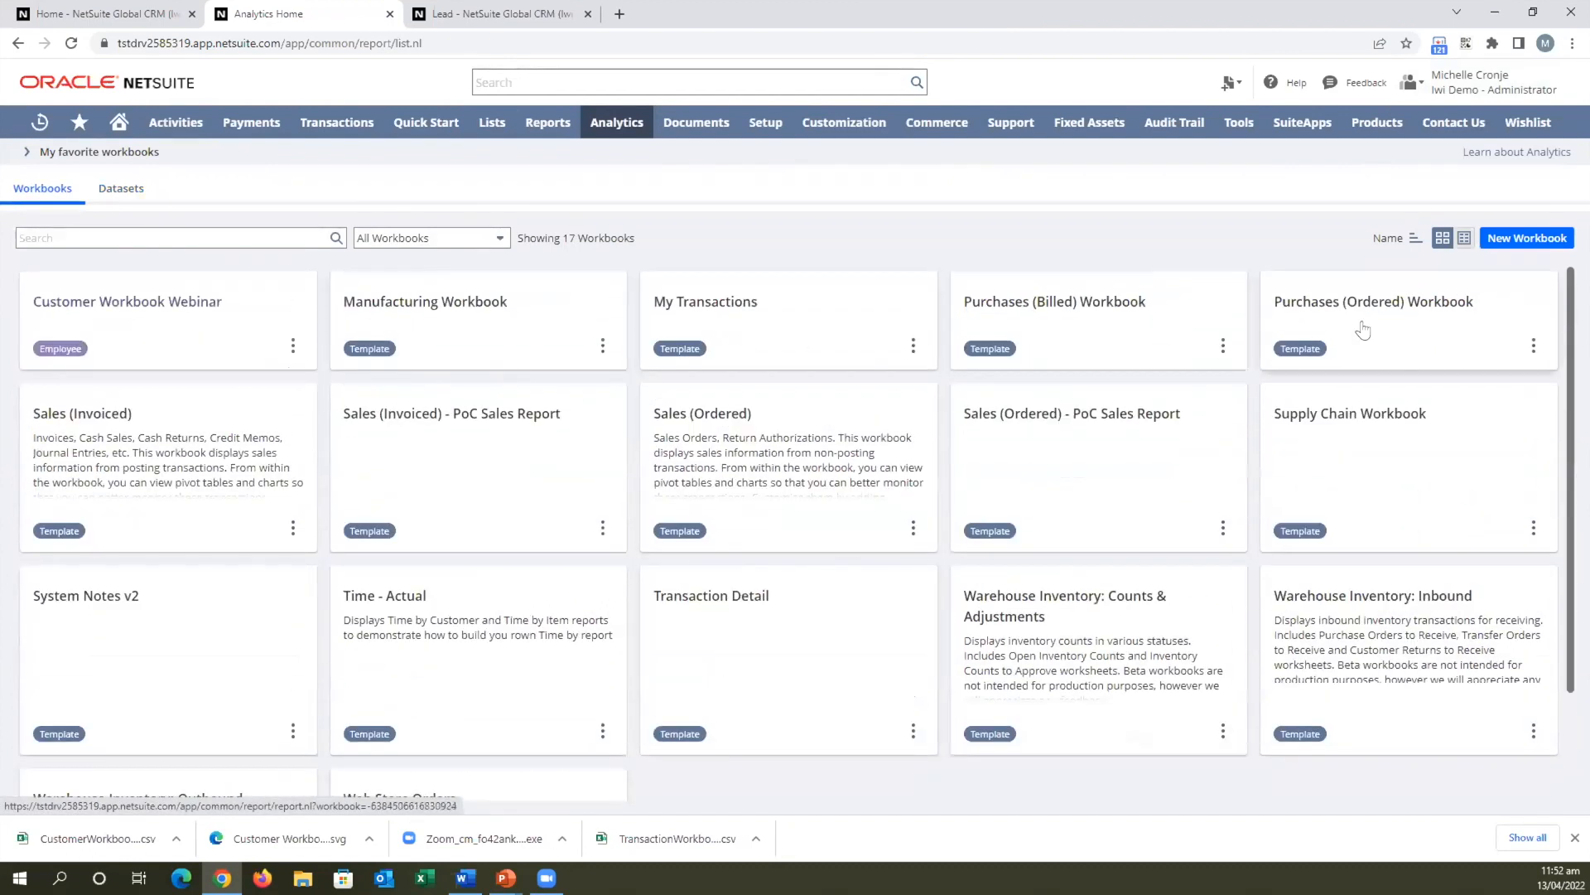